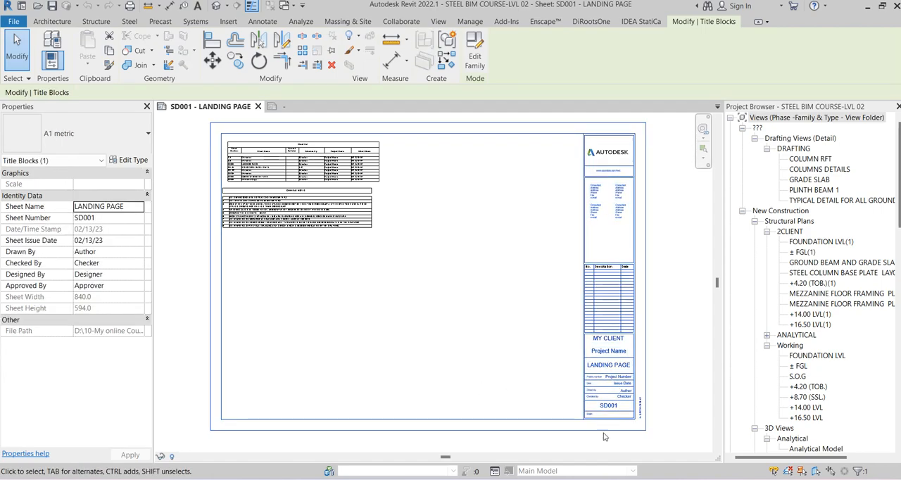
Switch to AutoCAD and examine the notes, legend and title block of the sheets in BIM STEEL COURSE_PROJECT 01.dwg
left_click(638, 479)
scroll(492, 185, "down", 2)
mouse_move(623, 171)
middle_mouse_down()
mouse_move(528, 209)
mouse_move(527, 147)
middle_mouse_up()
scroll(555, 177, "up", 6)
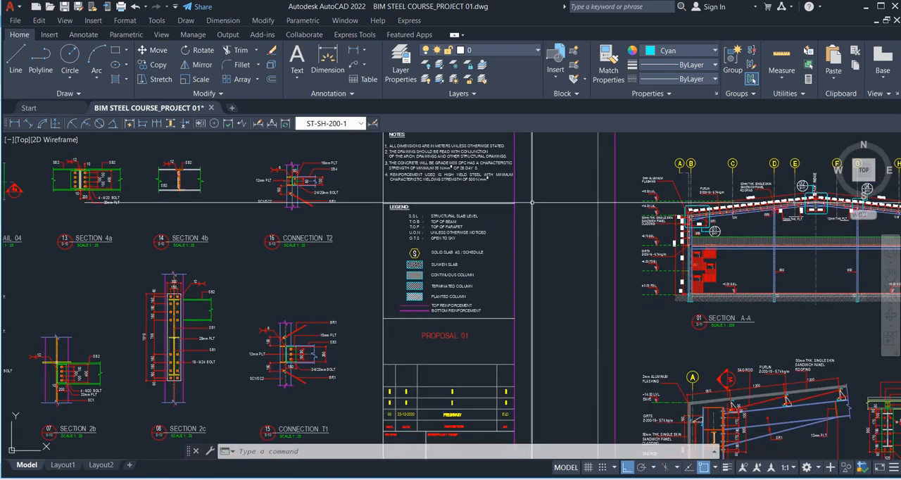
middle_click_drag(492, 172, 490, 198)
scroll(428, 169, "up", 4)
scroll(440, 211, "down", 6)
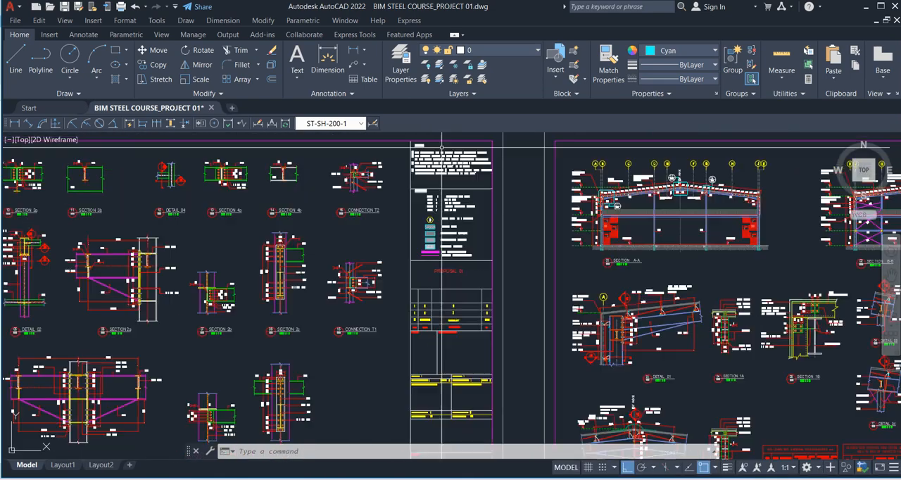
middle_click_drag(461, 276, 441, 132)
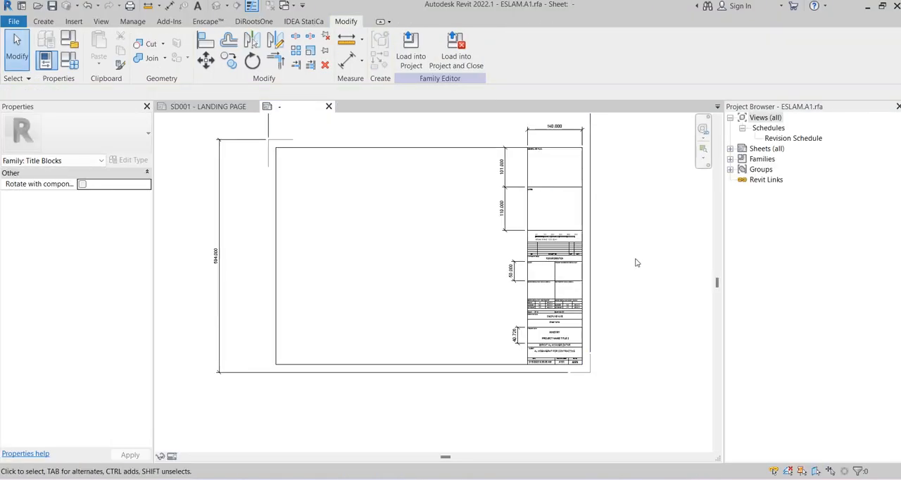
In Revit, examine the ESLAM.A1 title block family and compare it with the title block on sheet SD001 - LANDING PAGE
middle_click_drag(636, 290, 571, 289)
scroll(514, 336, "up", 2)
scroll(479, 236, "up", 3)
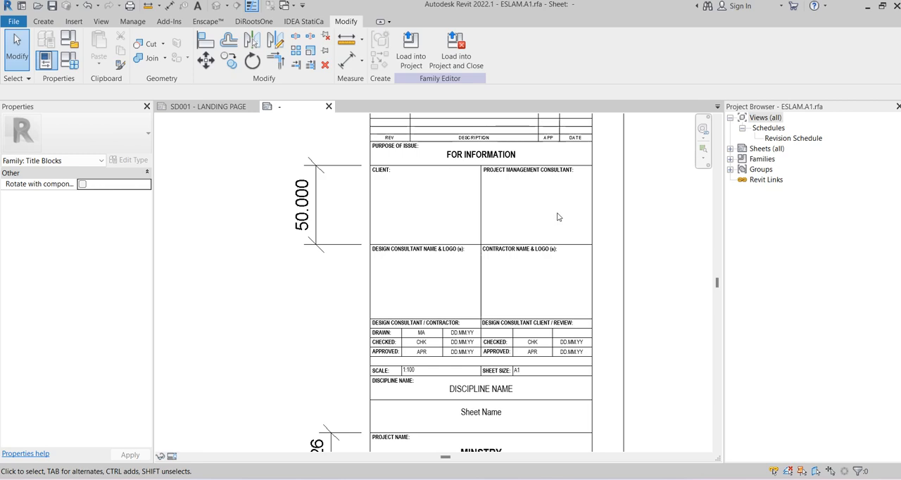
scroll(579, 229, "down", 2)
left_click(209, 107)
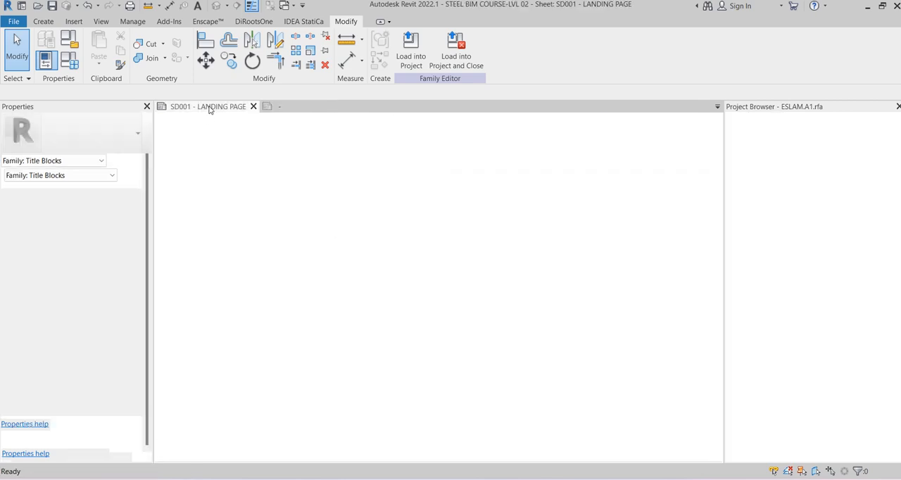
middle_click_drag(647, 147, 512, 146)
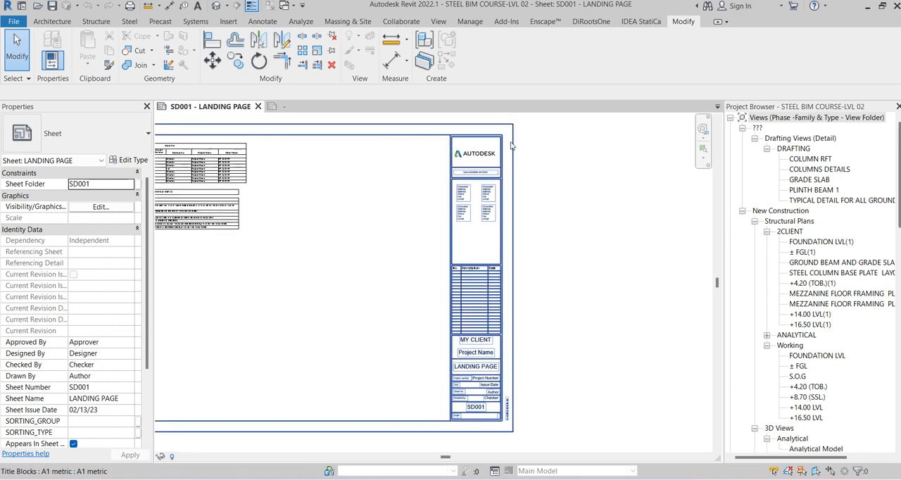
scroll(512, 145, "up", 1)
middle_click_drag(535, 263, 563, 239)
scroll(565, 235, "up", 1)
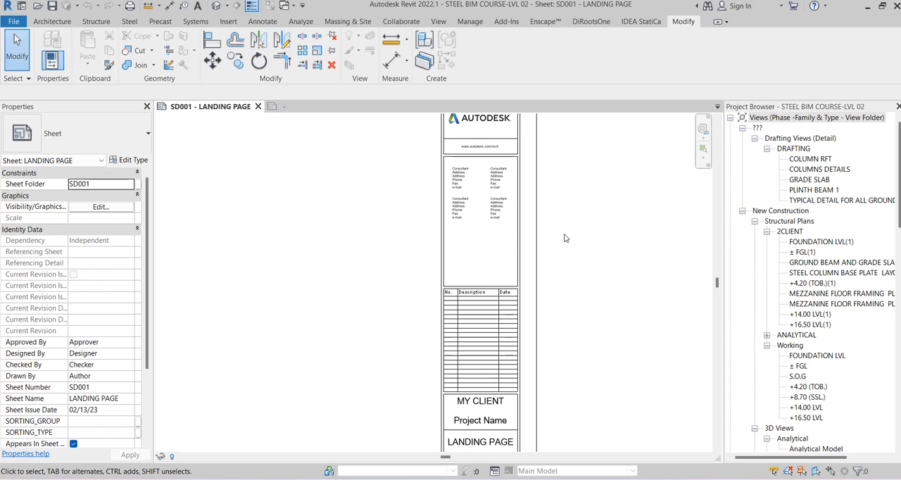
key("z")
key("f")
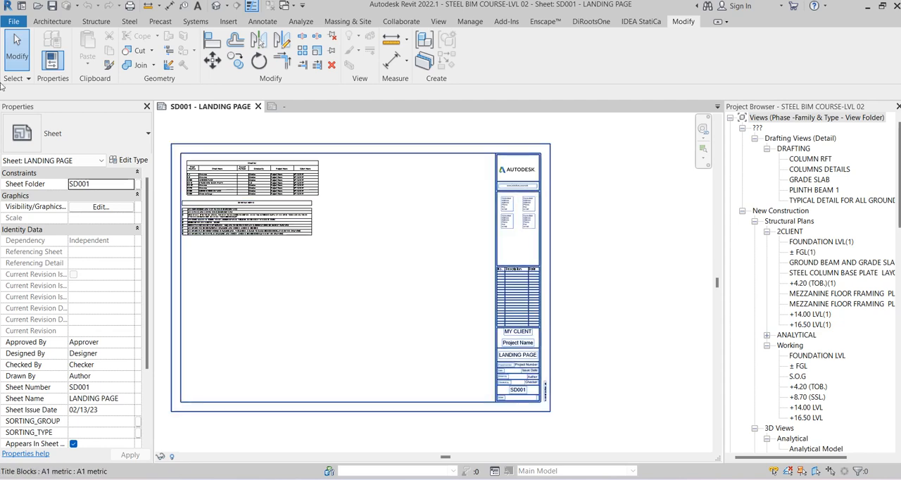
Start a new title block family and browse to the Titleblocks folder inside the English family templates
left_click(13, 21)
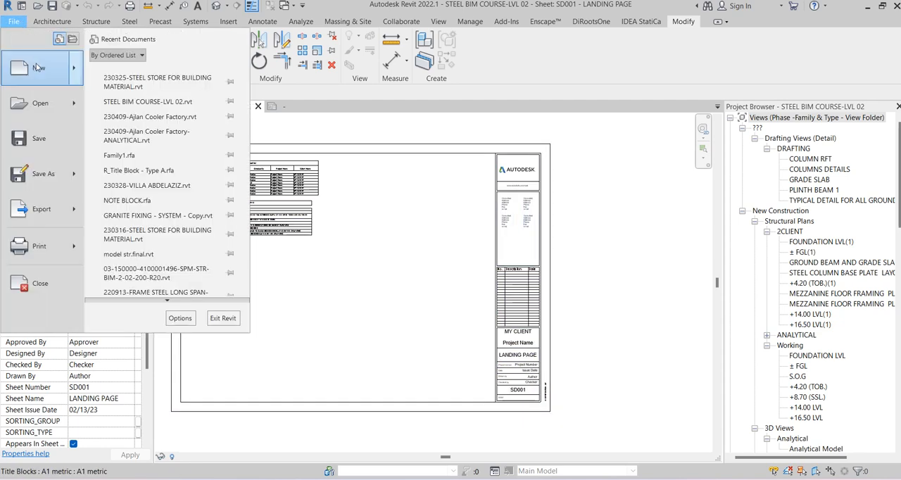
mouse_move(40, 73)
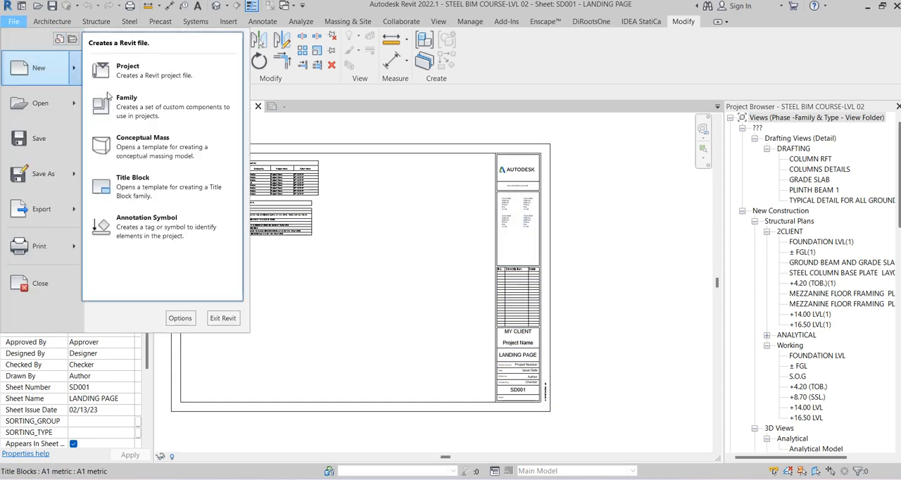
left_click(157, 193)
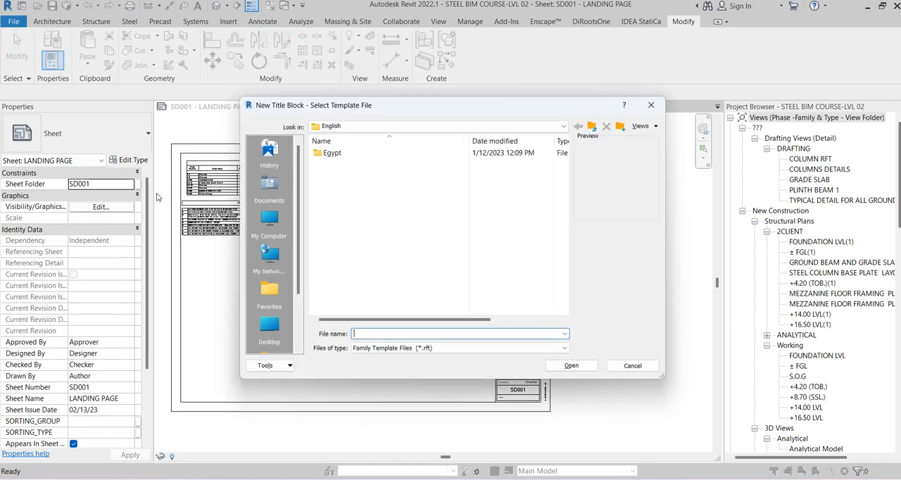
left_click(591, 126)
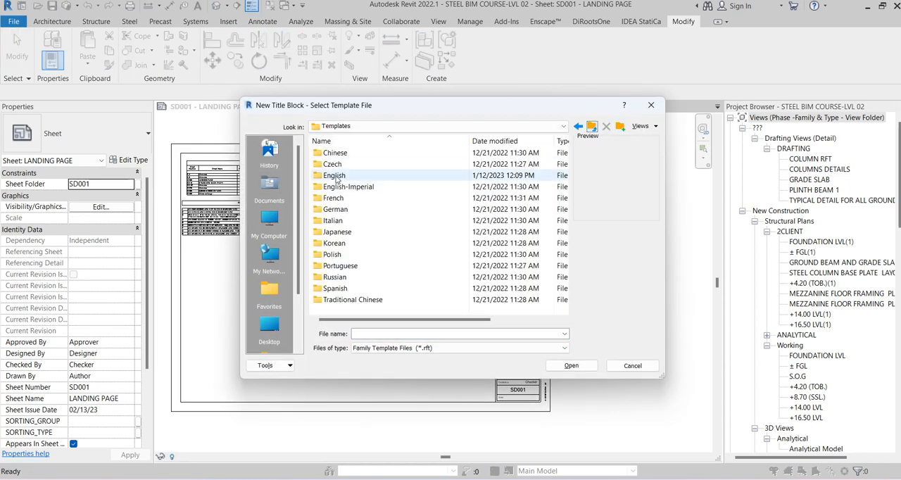
left_click(590, 126)
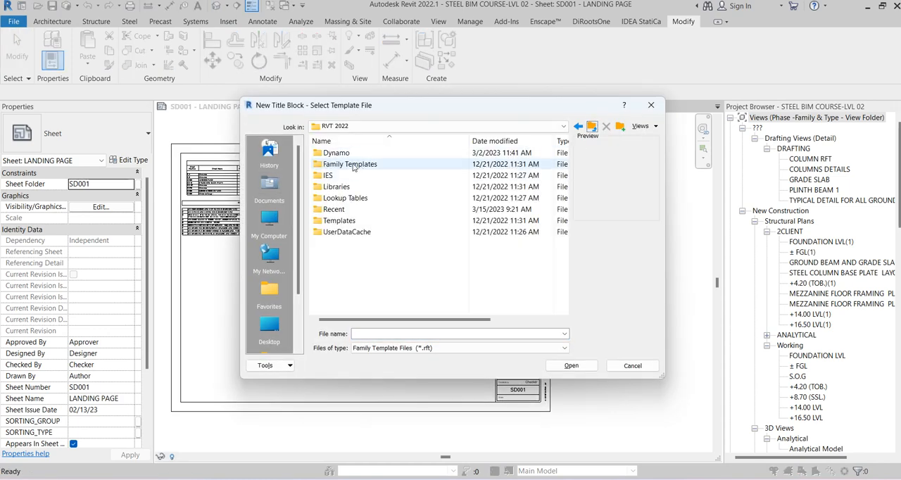
double_click(349, 164)
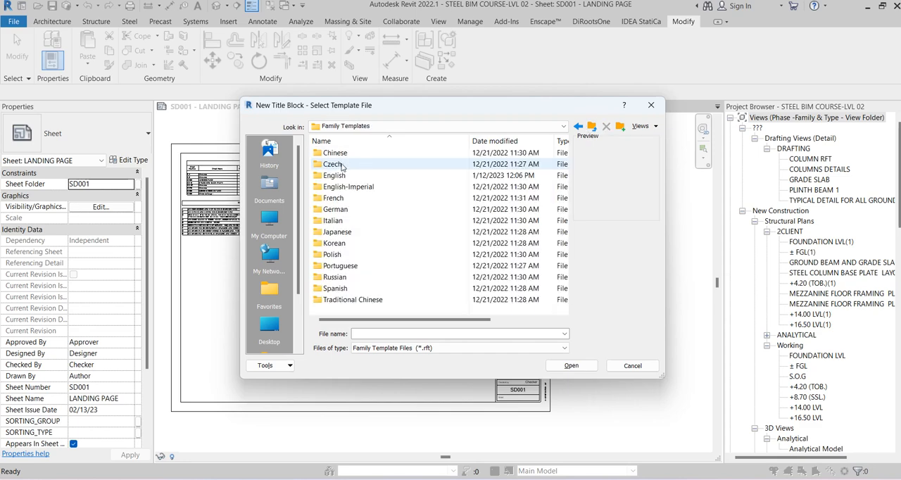
double_click(334, 175)
left_click(354, 176)
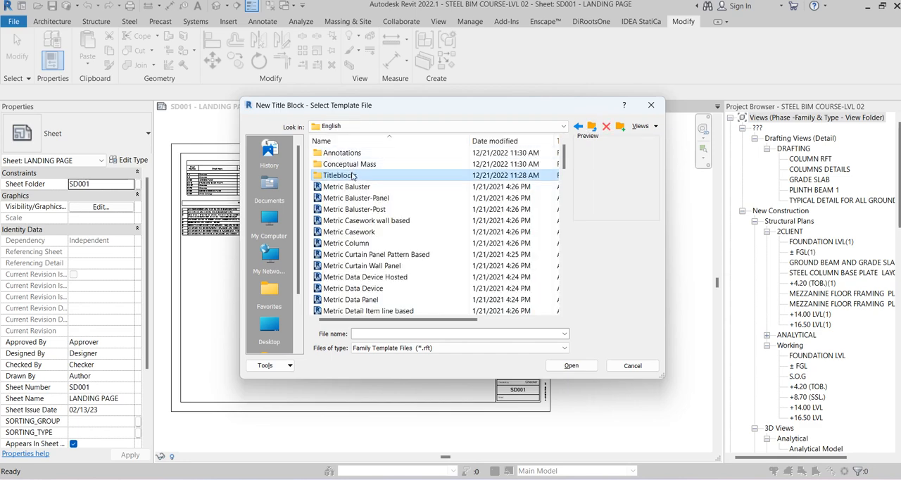
double_click(354, 176)
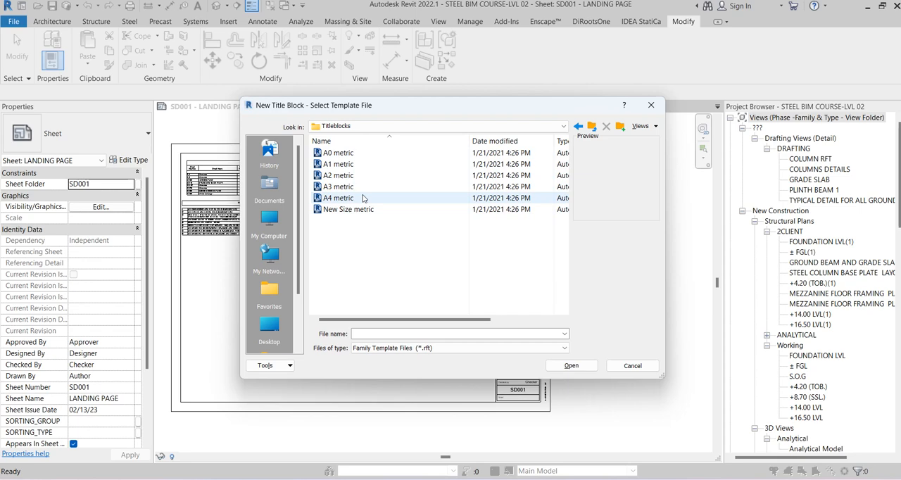
Preview the New Size metric template, but create the title block family from the A1 metric template
left_click(340, 166)
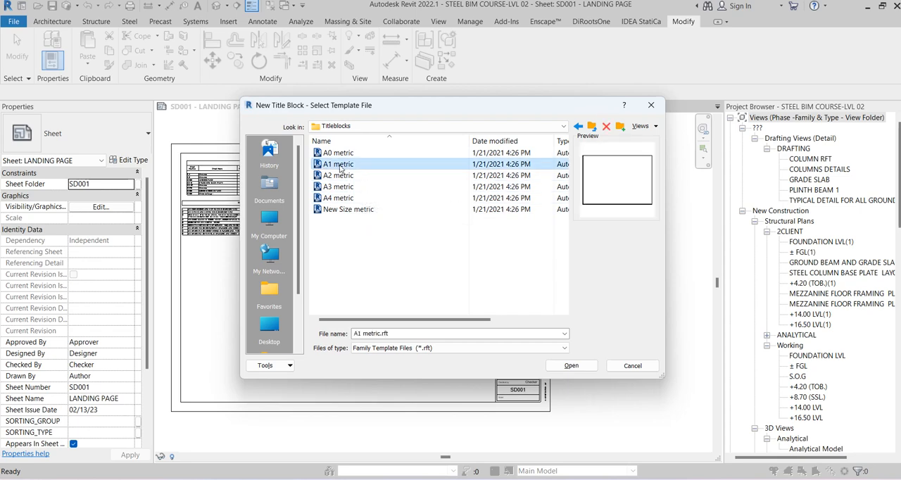
left_click(342, 211)
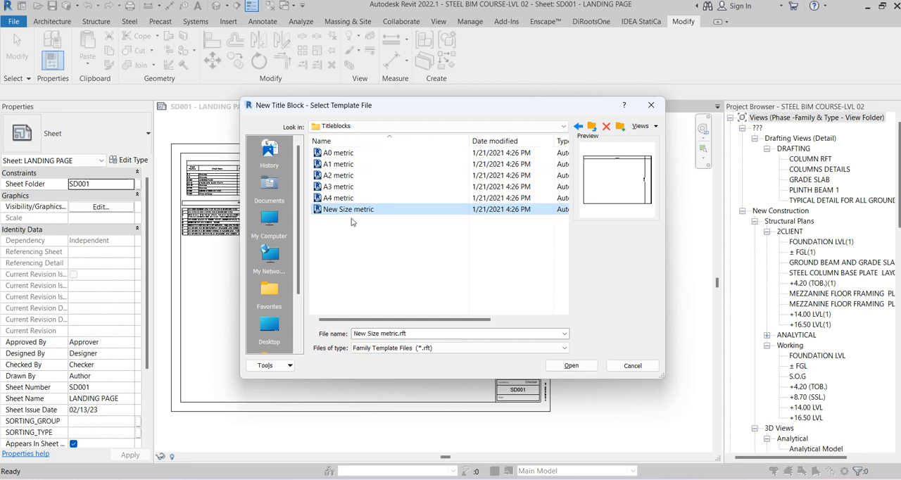
left_click(344, 164)
left_click(582, 365)
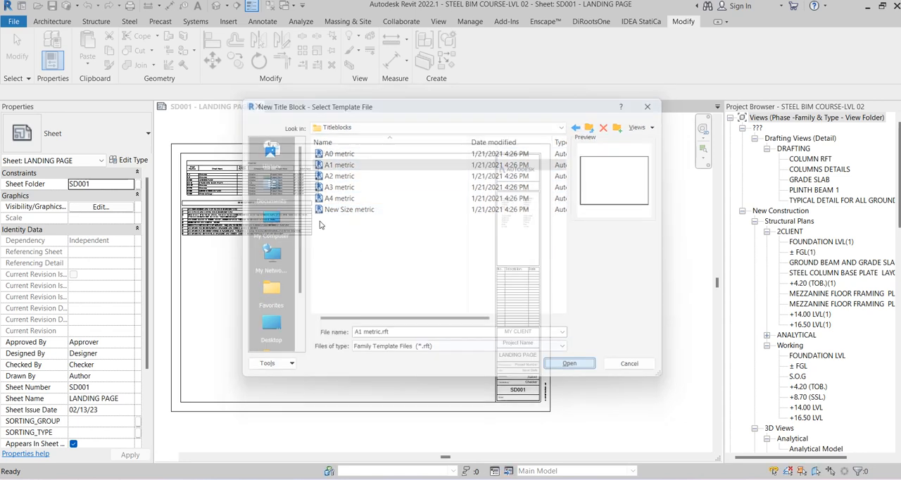
Add an aligned dimension across the width of the A1 sheet outline, placed above its upper edge
scroll(358, 206, "down", 4)
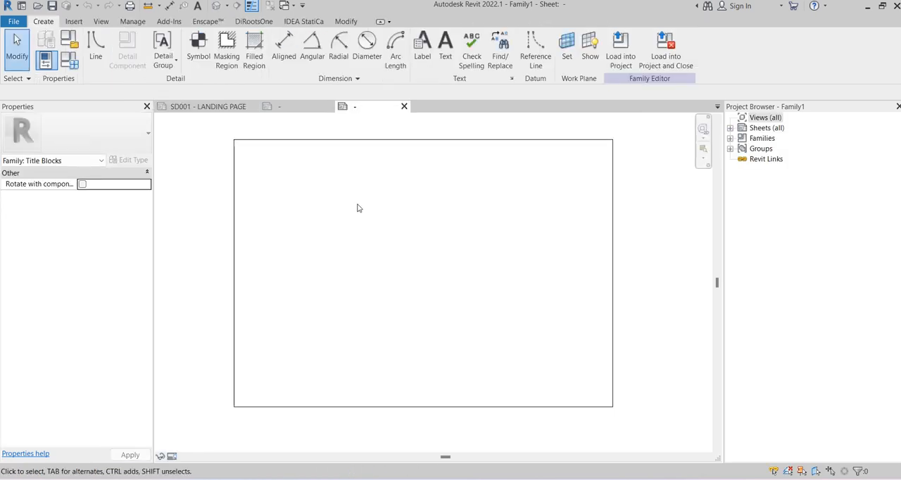
left_click(169, 6)
left_click(528, 194)
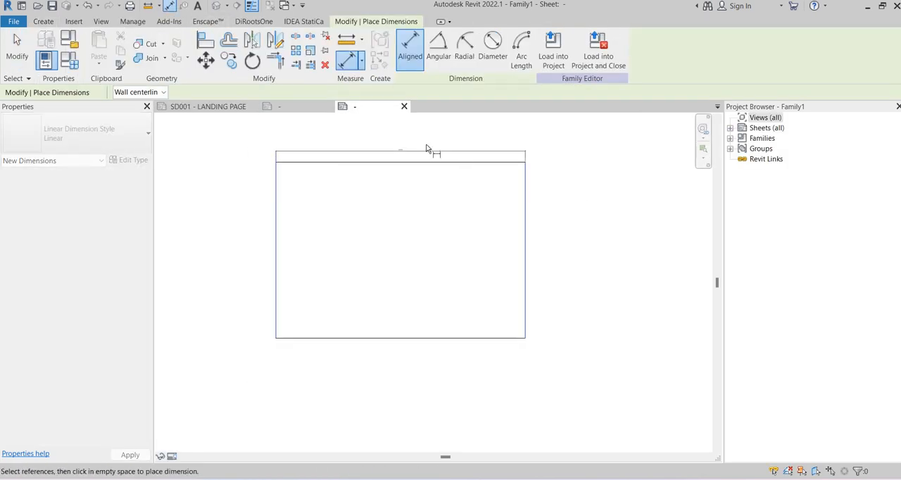
left_click(379, 140)
scroll(380, 137, "up", 5)
scroll(422, 148, "up", 5)
scroll(441, 149, "down", 4)
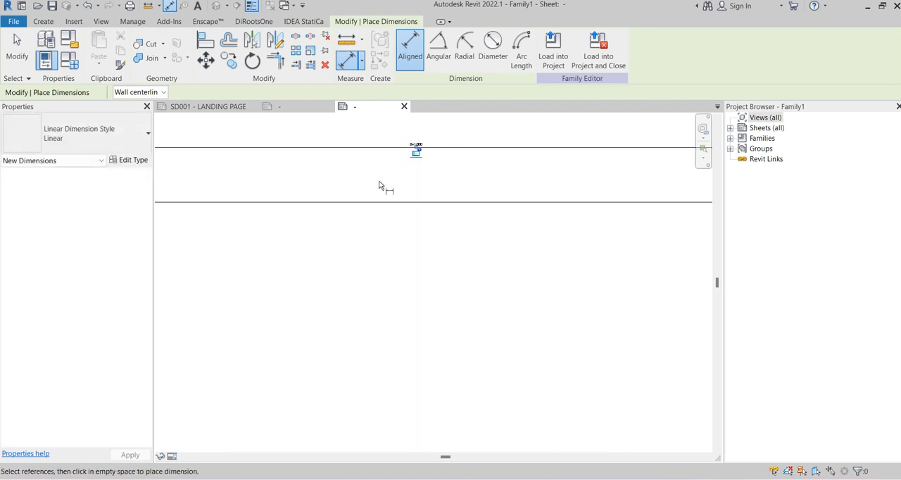
Add an aligned dimension for the height of the A1 sheet outline, placed outside its left edge
left_click(347, 207)
scroll(524, 159, "down", 5)
left_click(416, 379)
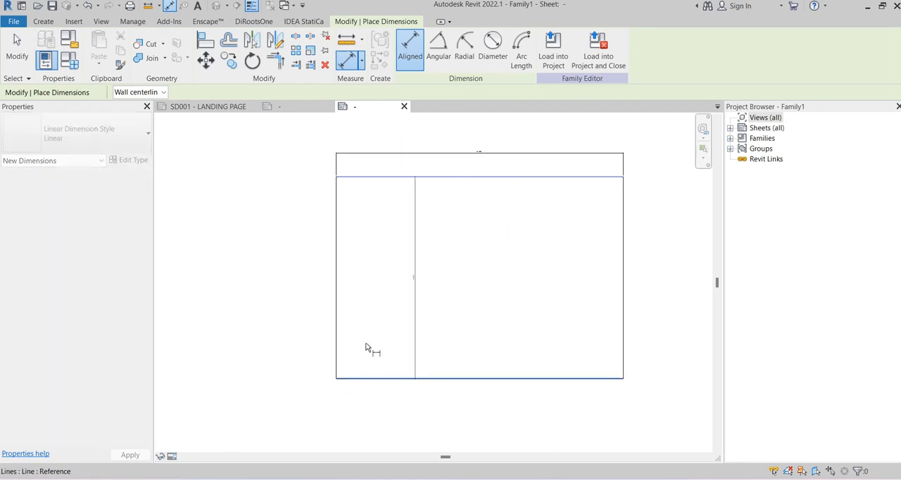
left_click(297, 271)
scroll(297, 272, "up", 2)
scroll(297, 276, "up", 3)
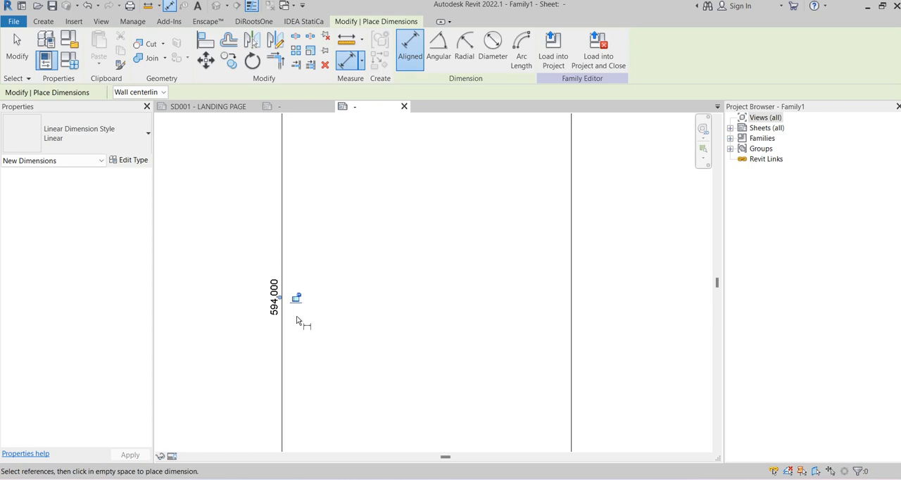
key("Escape")
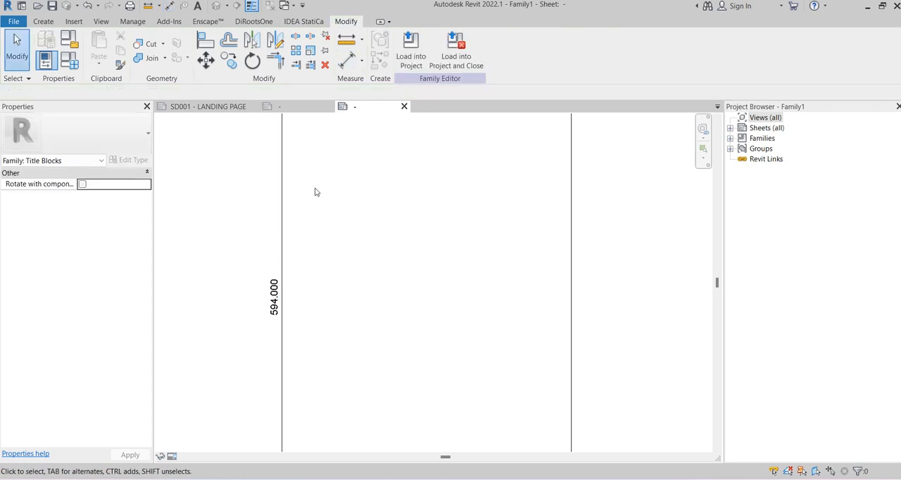
Compare the overall sheet dimensions in the ESLAM.A1 family with those of the new A1 title block
left_click(297, 107)
scroll(418, 283, "up", 5)
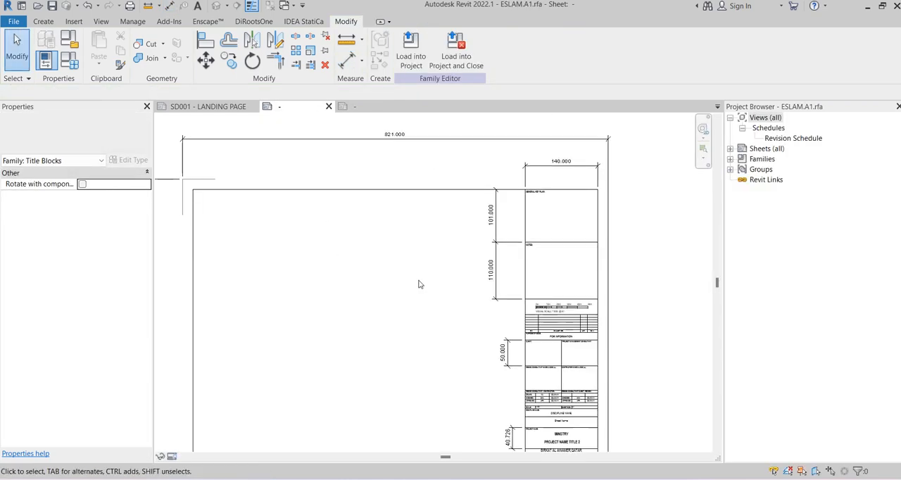
scroll(195, 315, "down", 5)
scroll(264, 354, "up", 5)
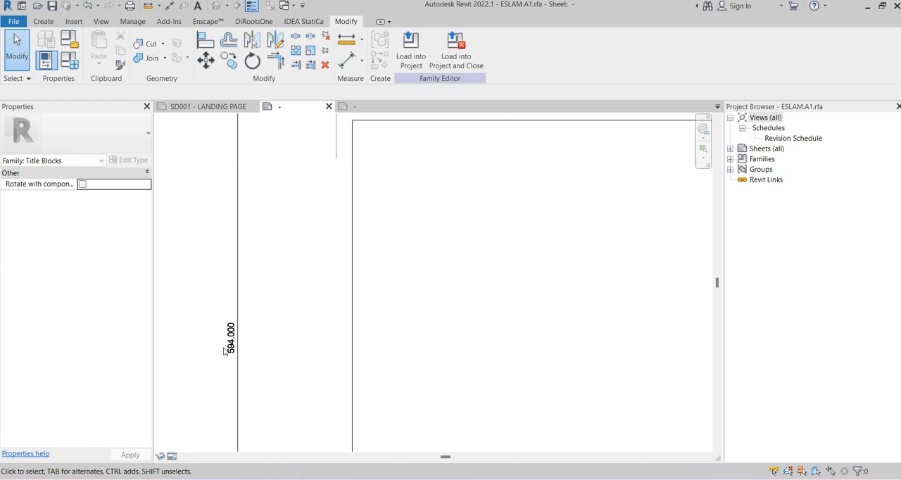
scroll(346, 257, "down", 4)
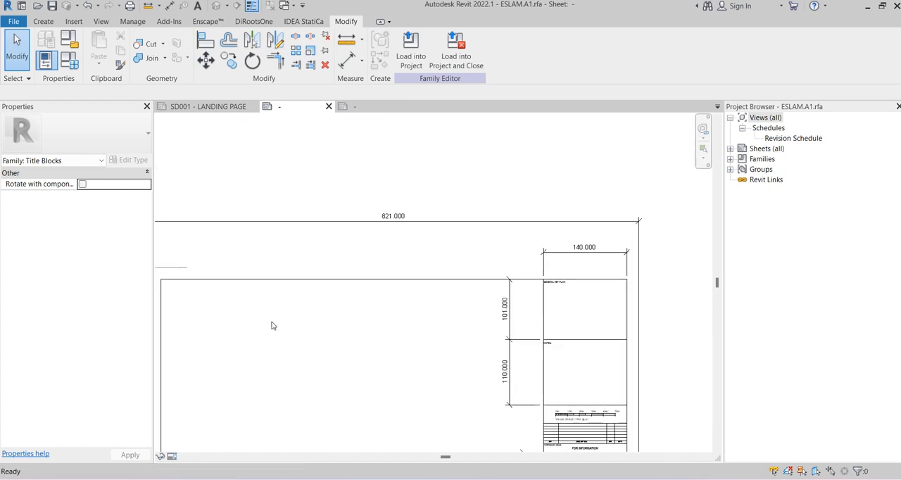
scroll(404, 215, "up", 3)
left_click(360, 108)
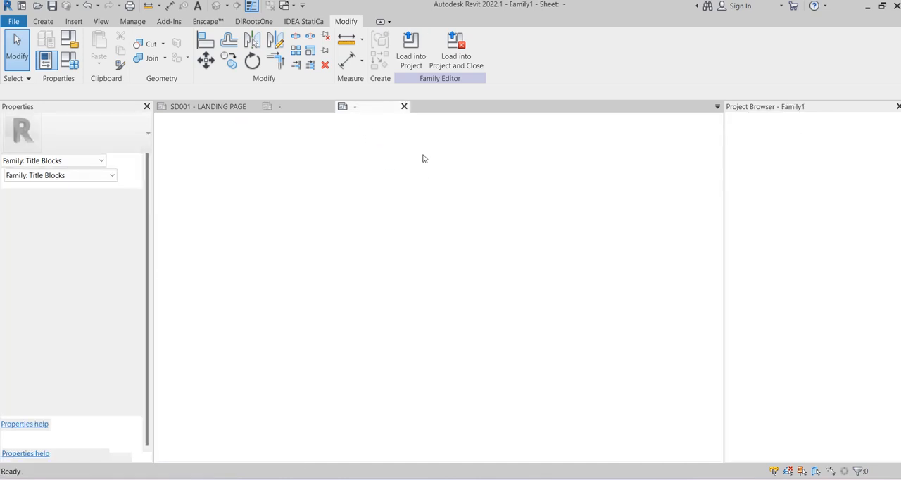
scroll(386, 174, "up", 1)
middle_click_drag(374, 177, 481, 334)
scroll(407, 260, "down", 3)
scroll(302, 352, "down", 2)
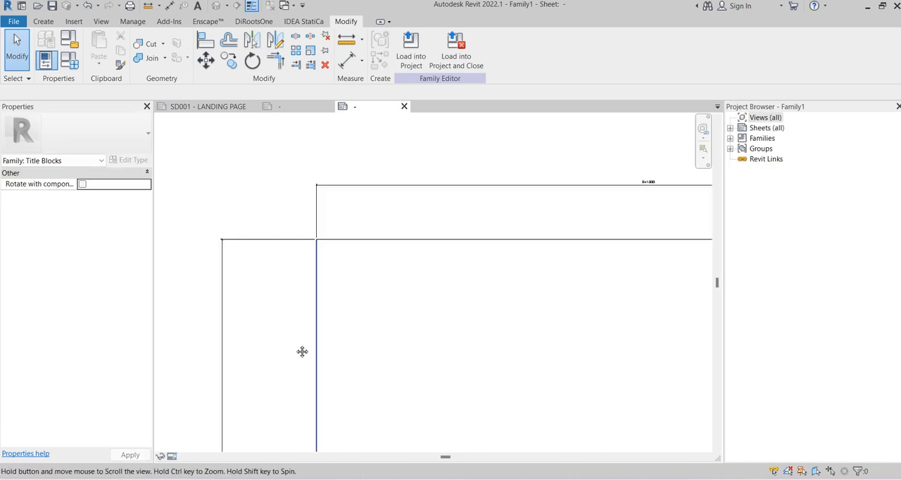
scroll(573, 209, "up", 3)
scroll(522, 180, "down", 4)
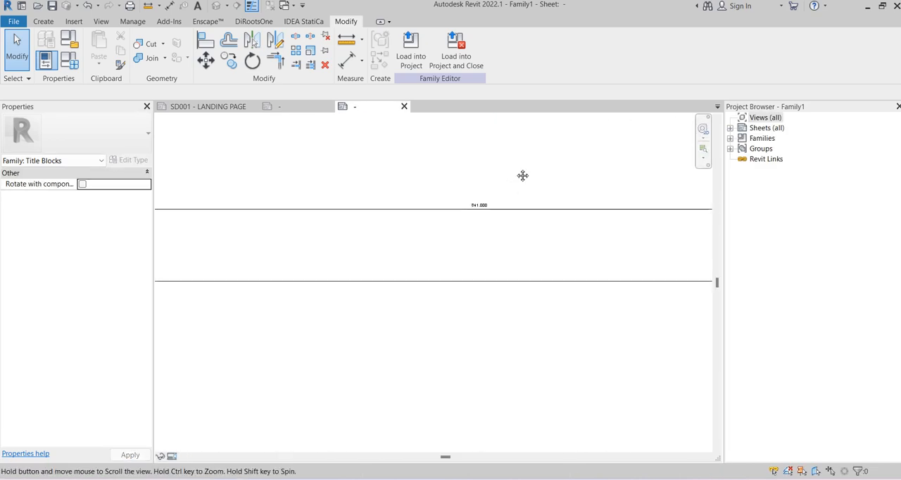
Create another title block family from the New Size metric template
left_click(14, 21)
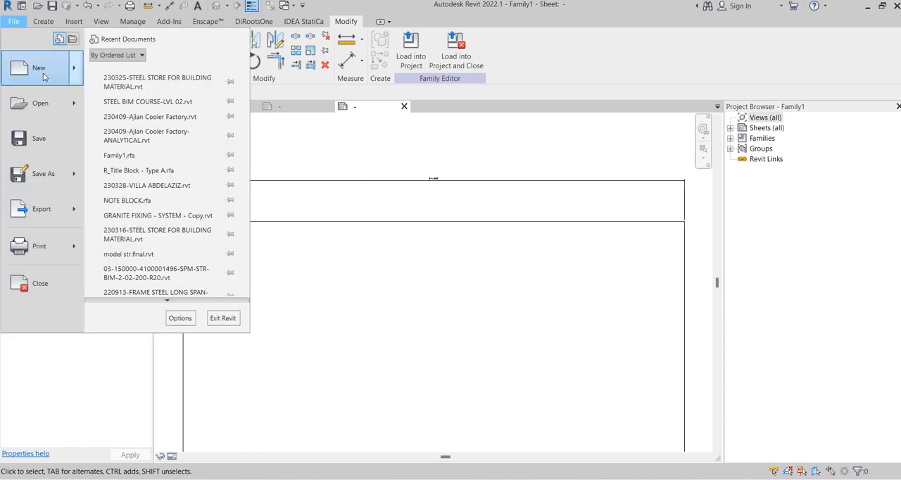
mouse_move(42, 67)
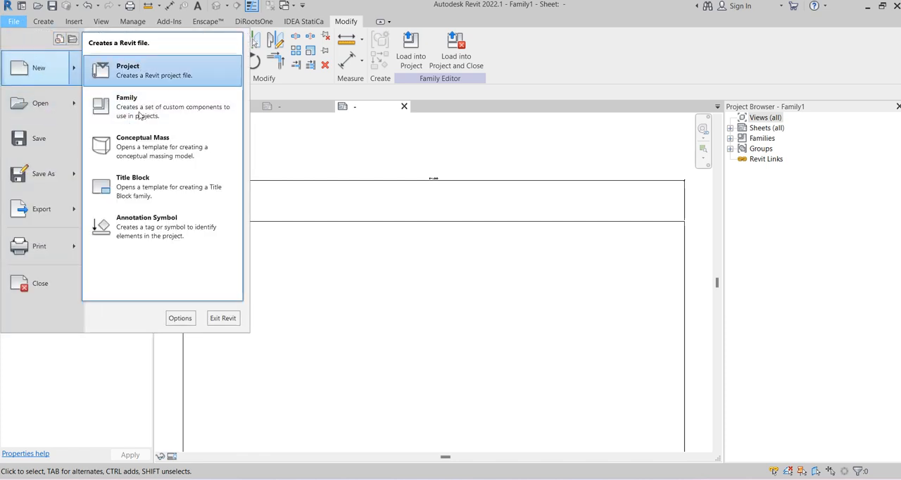
left_click(141, 186)
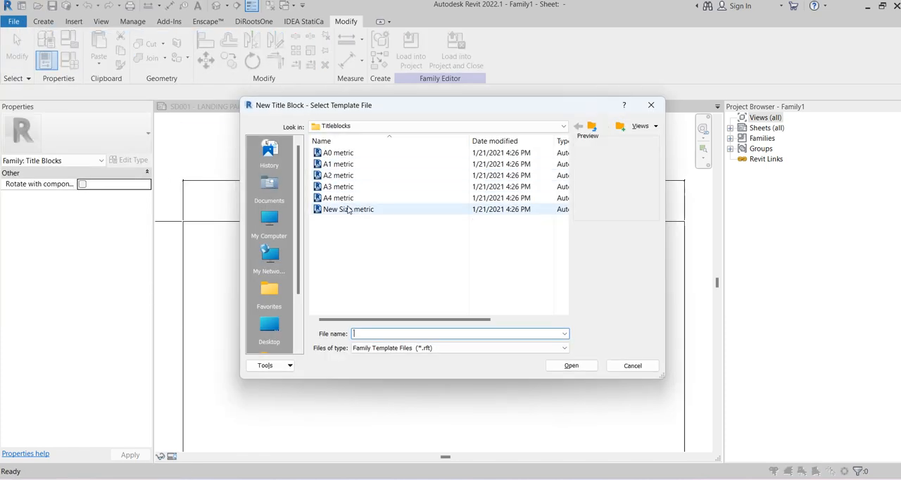
left_click(349, 209)
left_click(571, 365)
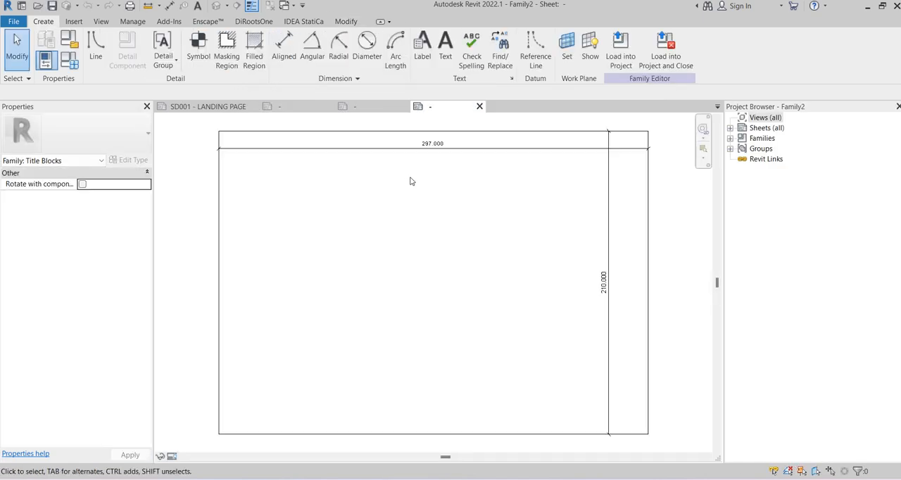
Delete the template's existing width and height dimensions from the new title block sheet
scroll(422, 176, "down", 3)
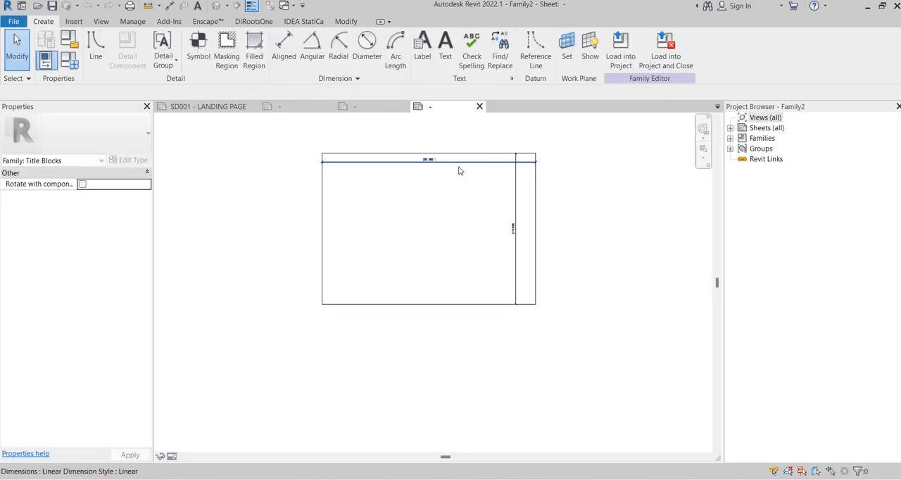
left_click(460, 170)
key("Delete")
left_click(517, 185)
key("Delete")
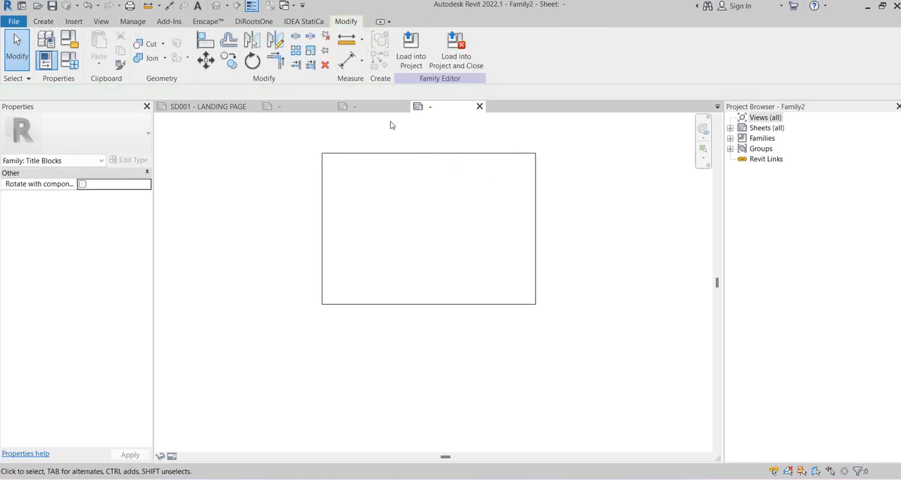
Draw a chain of three reference lines outside the sheet outline's upper, right and lower edges, about 275 mm wide and 255 mm high
middle_click_drag(398, 124, 384, 152)
scroll(397, 172, "up", 1)
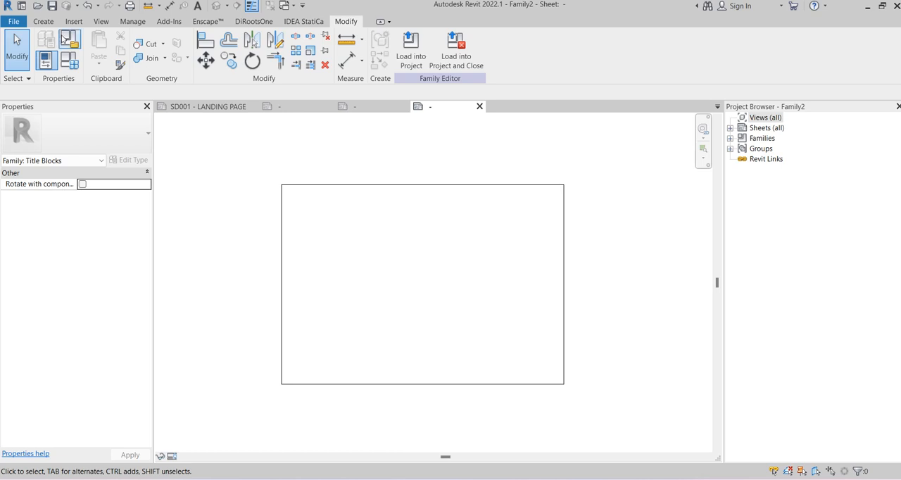
left_click(43, 22)
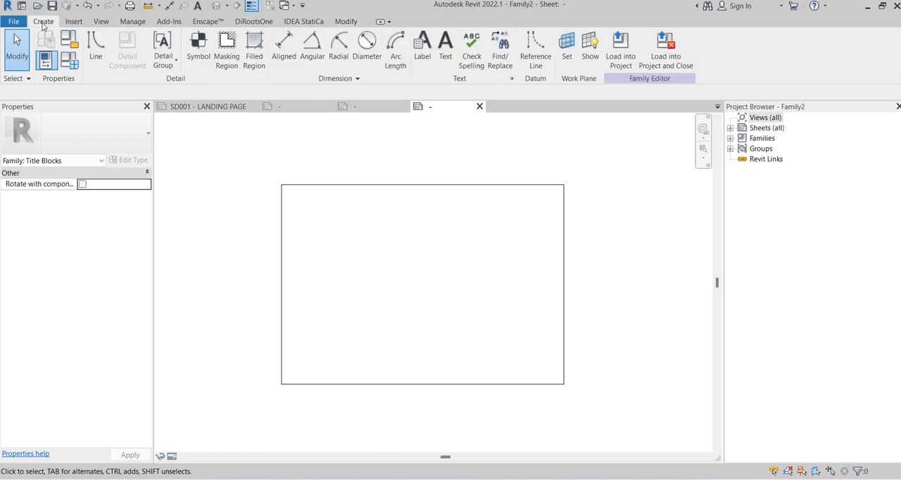
left_click(538, 61)
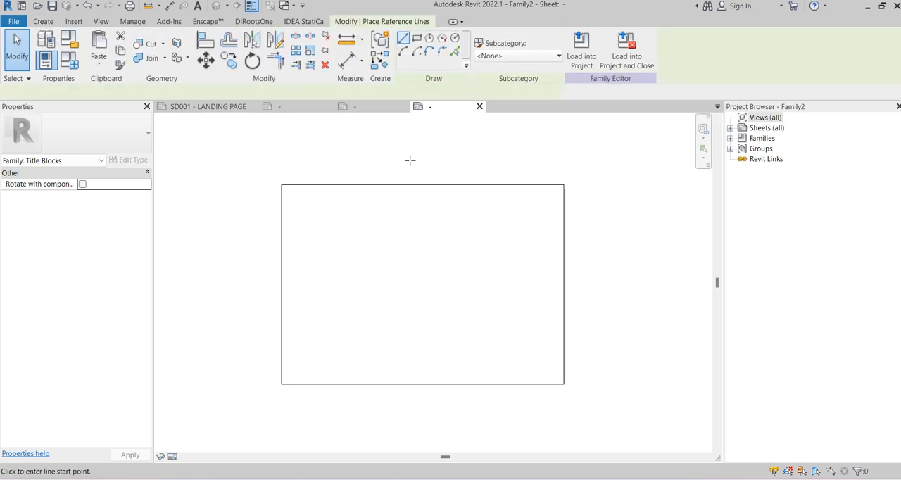
left_click(333, 163)
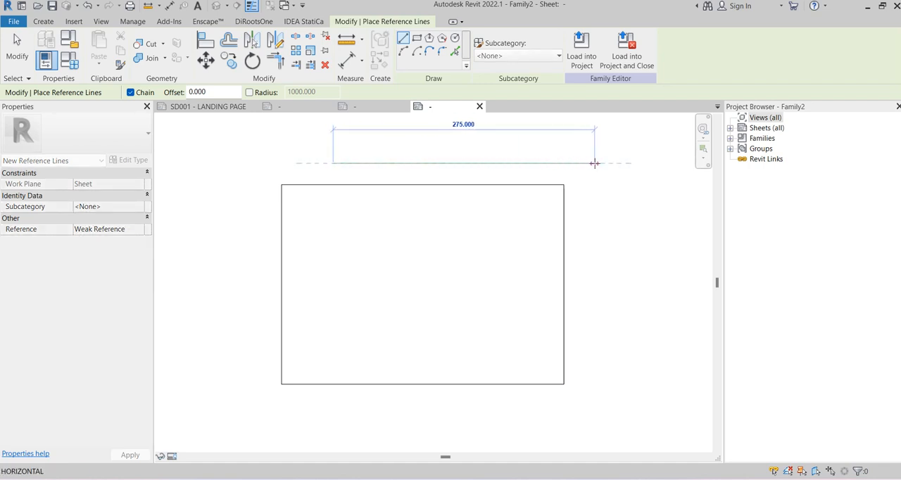
left_click(595, 163)
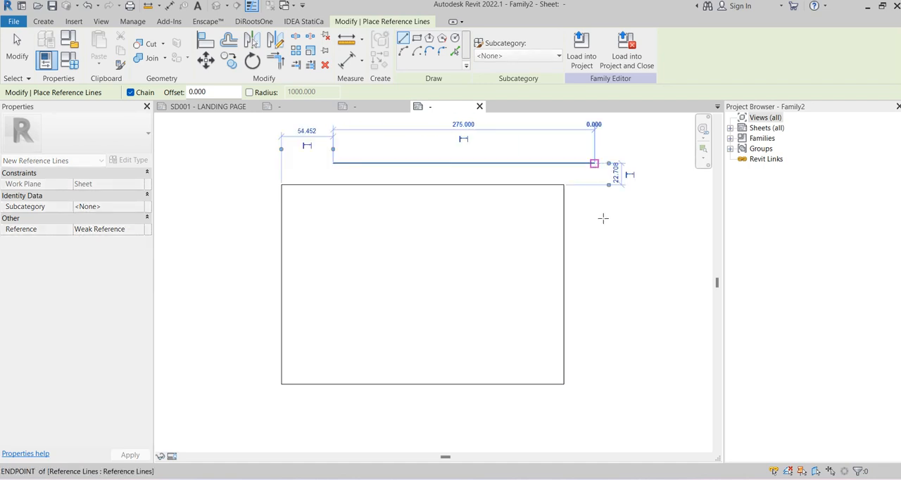
left_click(596, 406)
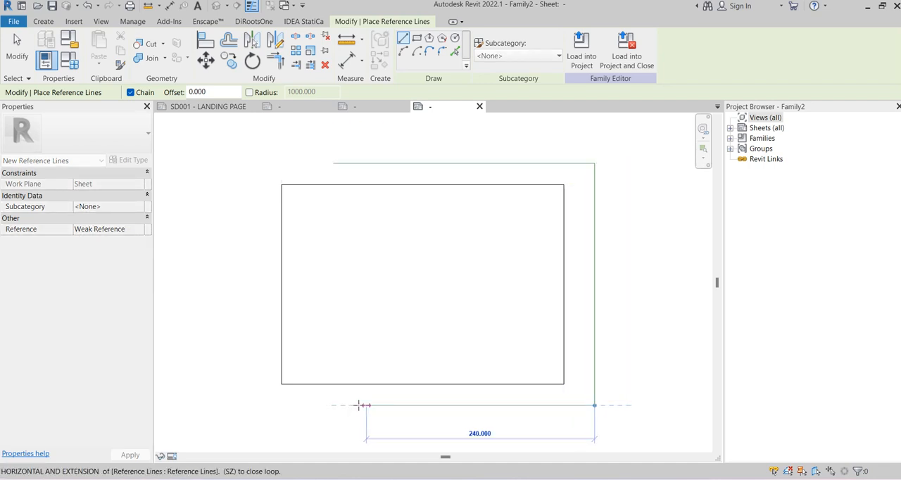
left_click(333, 406)
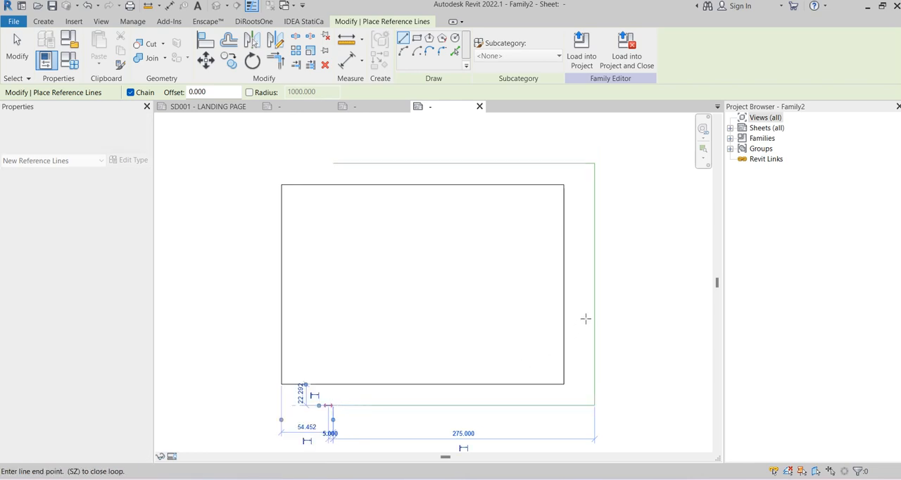
key("Escape")
key("Escape")
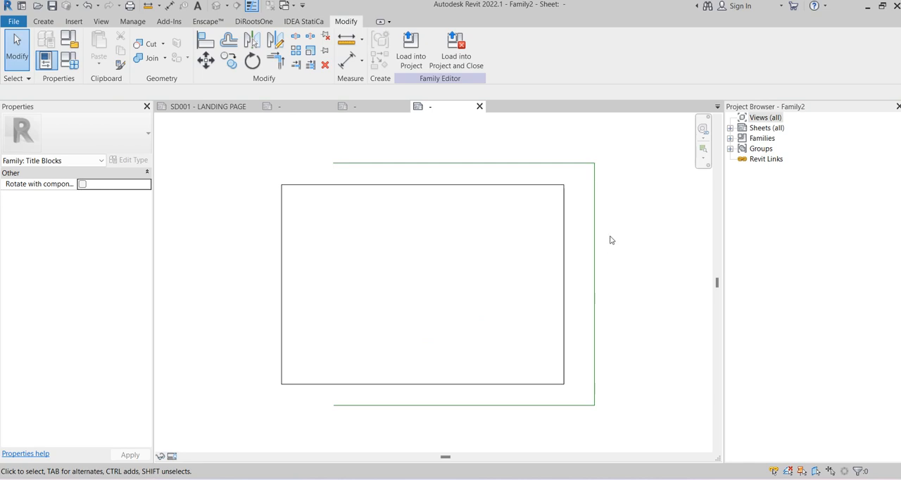
Pin the vertical reference line and the upper horizontal reference line in place
scroll(610, 240, "up", 1)
middle_click_drag(609, 239, 594, 226)
left_click(578, 207)
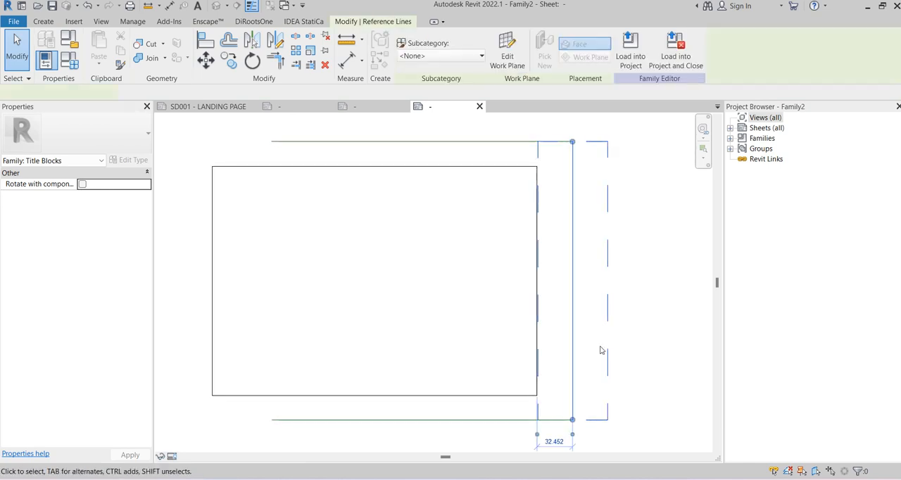
left_click(325, 53)
left_click(508, 161)
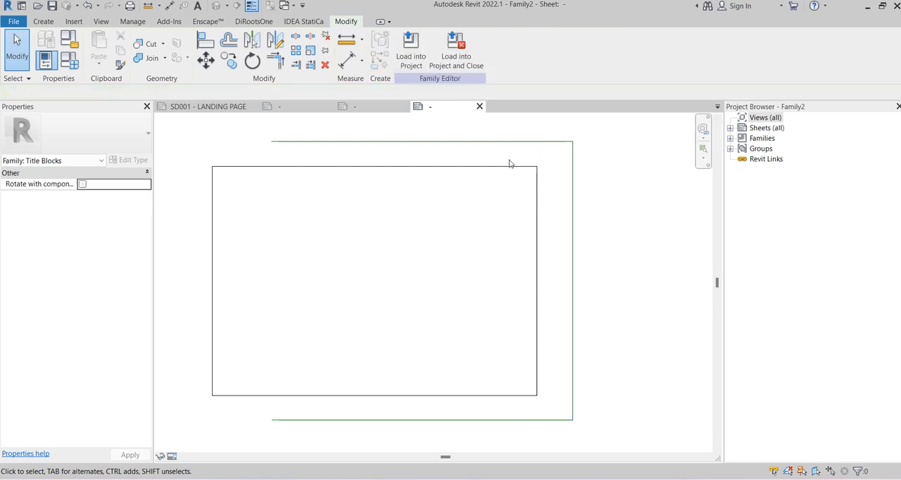
left_click(478, 140)
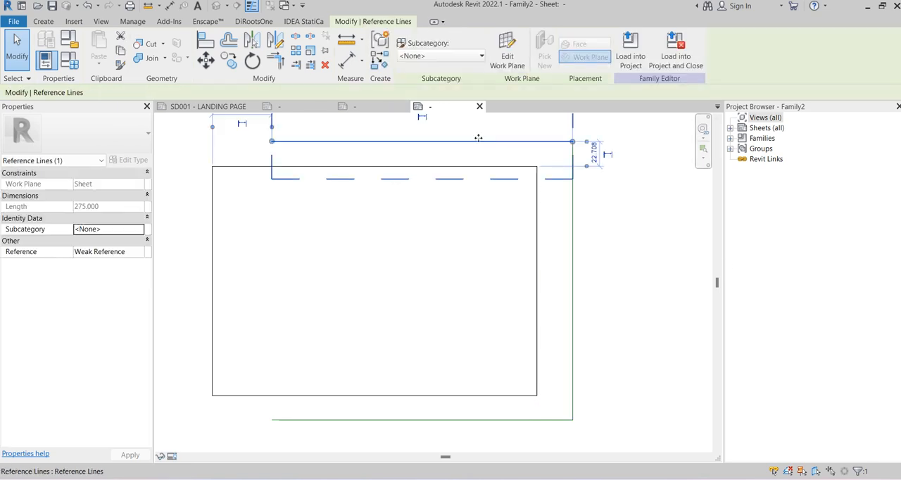
left_click(324, 52)
left_click(614, 211)
scroll(614, 211, "down", 3)
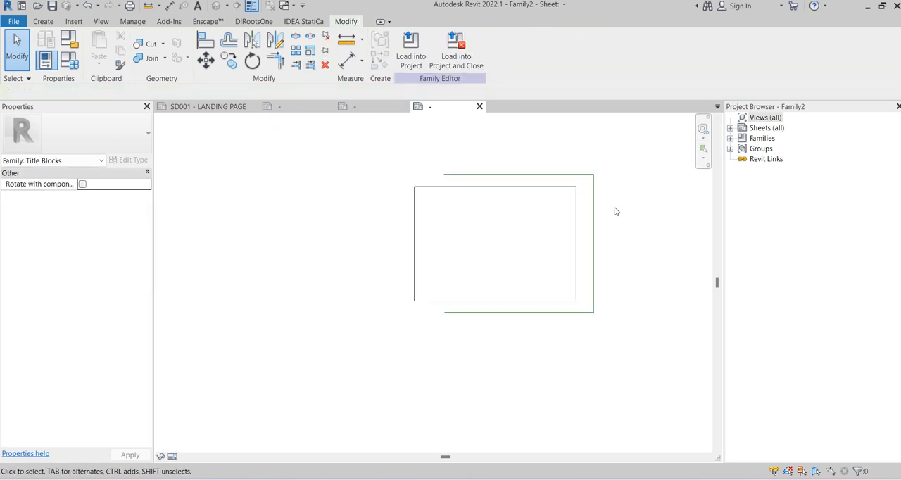
scroll(614, 211, "up", 2)
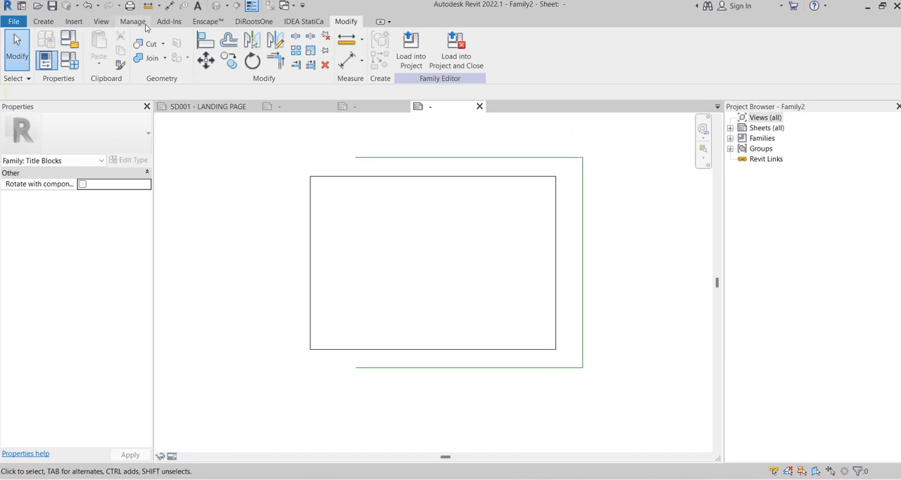
Examine the line subcategories listed under Title Blocks in the sheet's annotation visibility settings
left_click(101, 22)
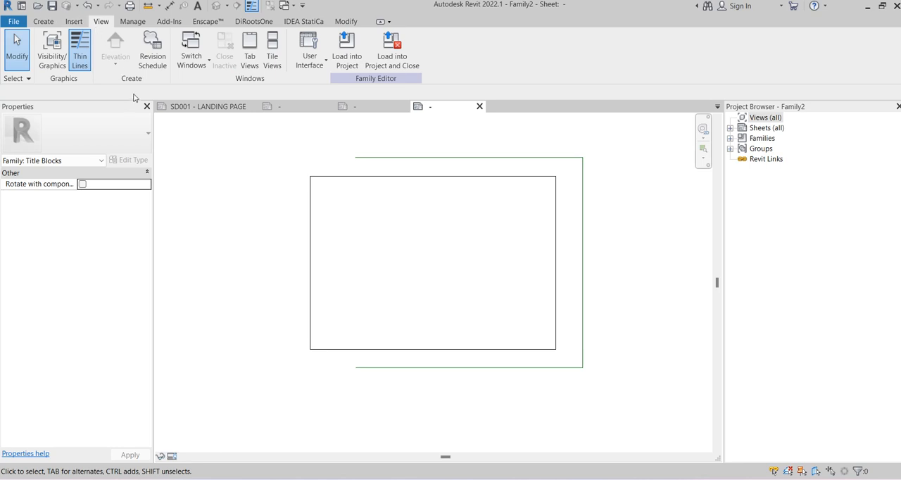
left_click(50, 67)
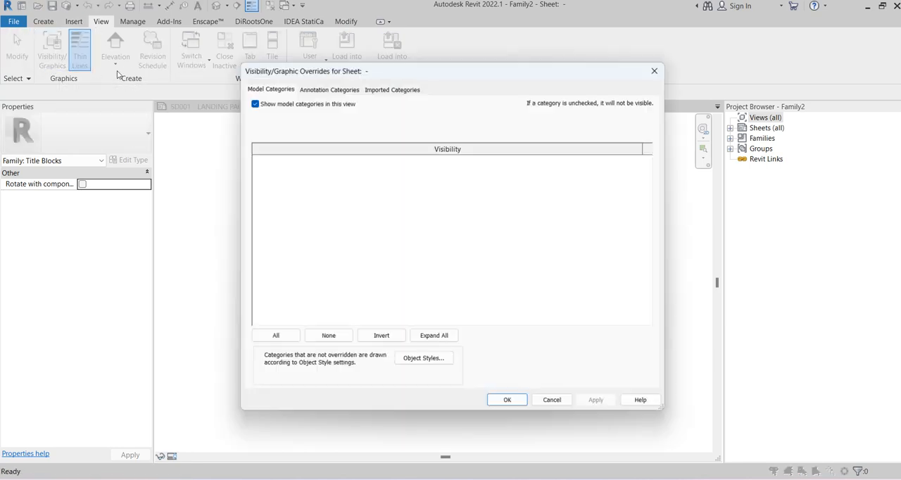
left_click(335, 92)
left_click(295, 211)
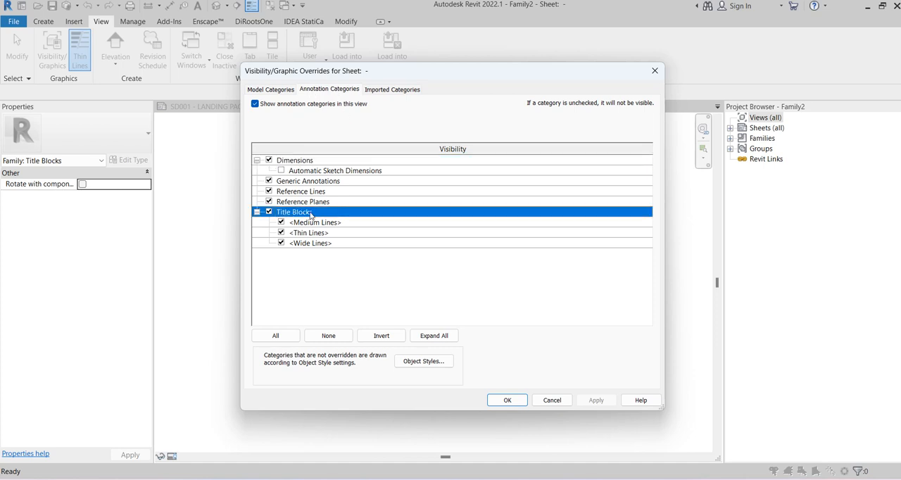
left_click(312, 224)
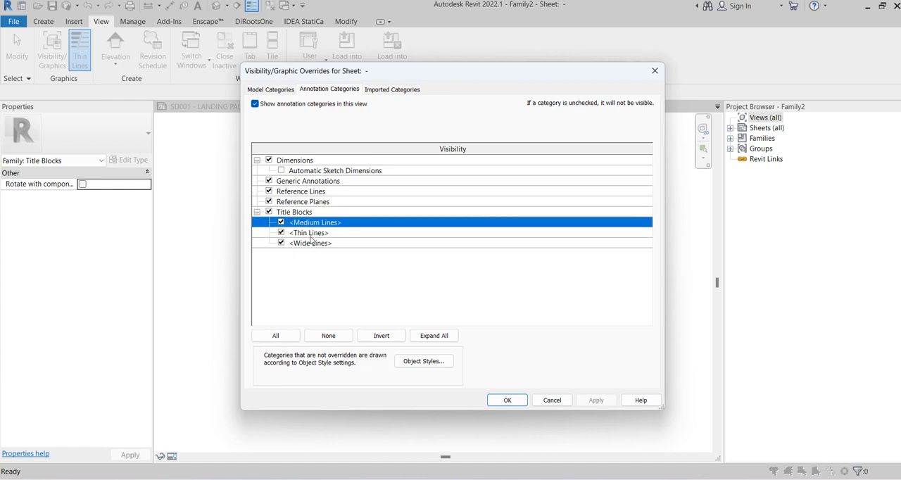
left_click(258, 212)
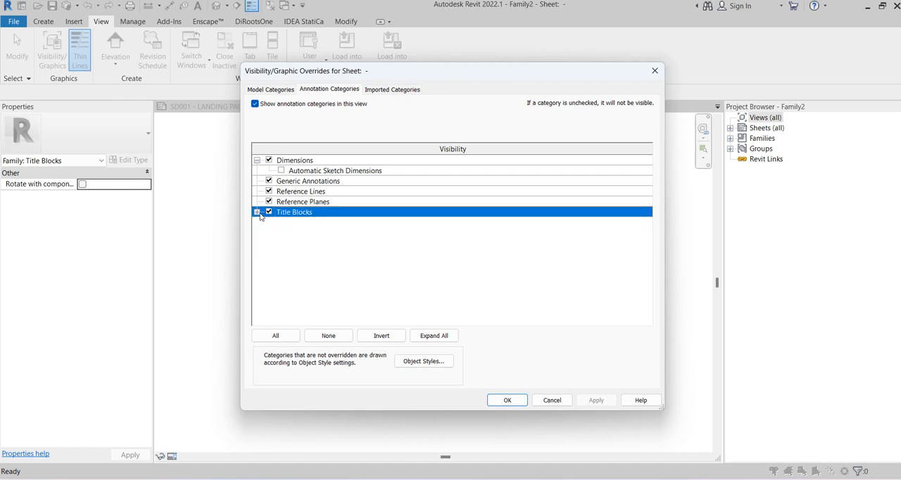
left_click(258, 212)
left_click(313, 223)
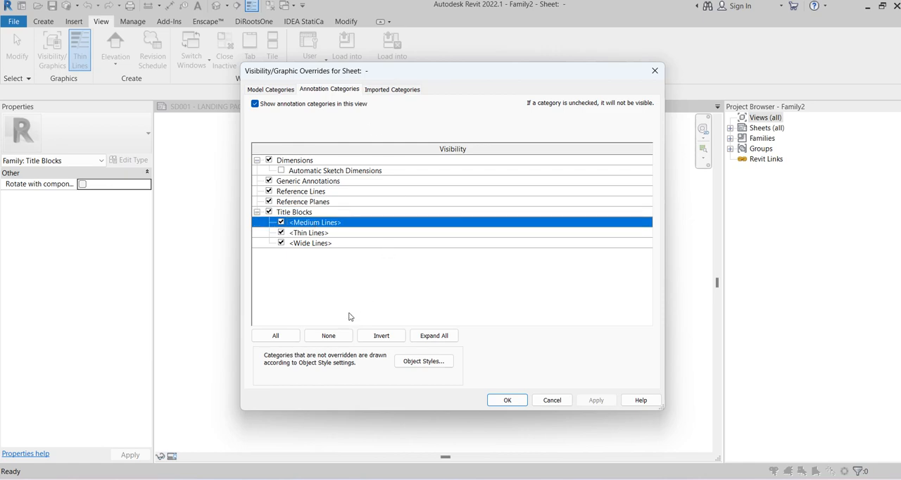
Create a new subcategory named Page Size under Title Blocks in the Object Styles
left_click(428, 362)
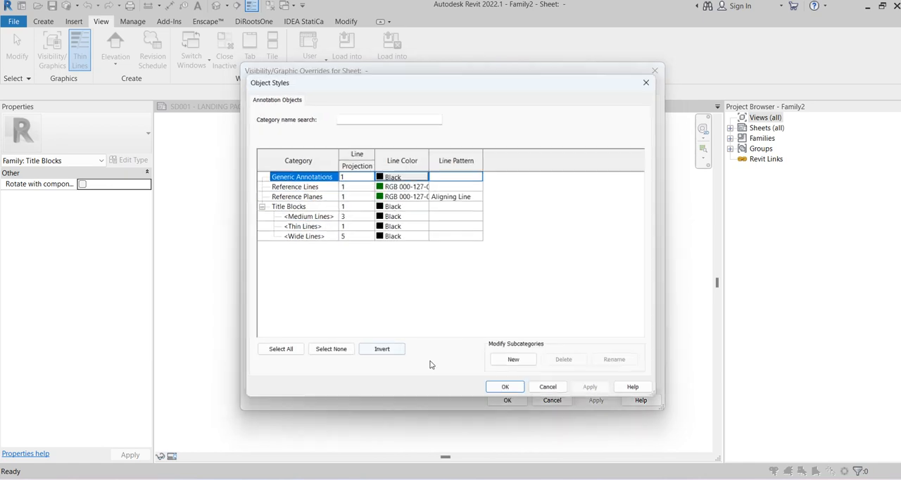
left_click(304, 217)
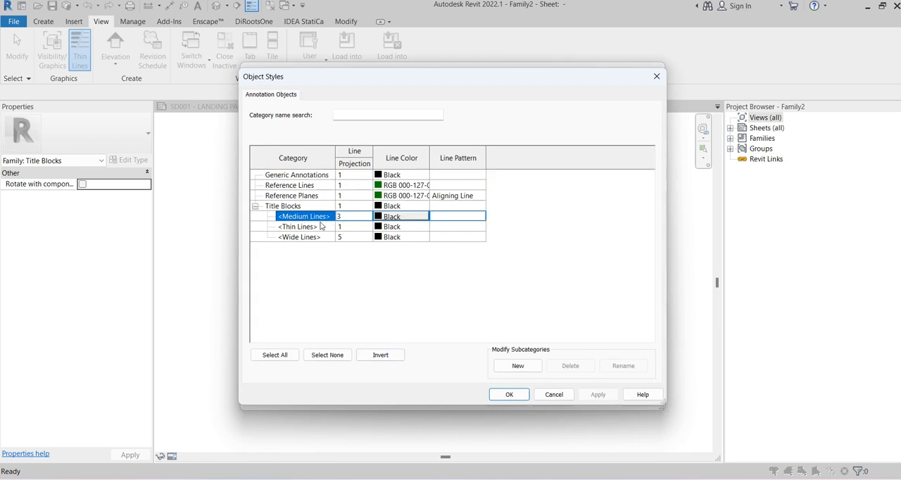
left_click(518, 365)
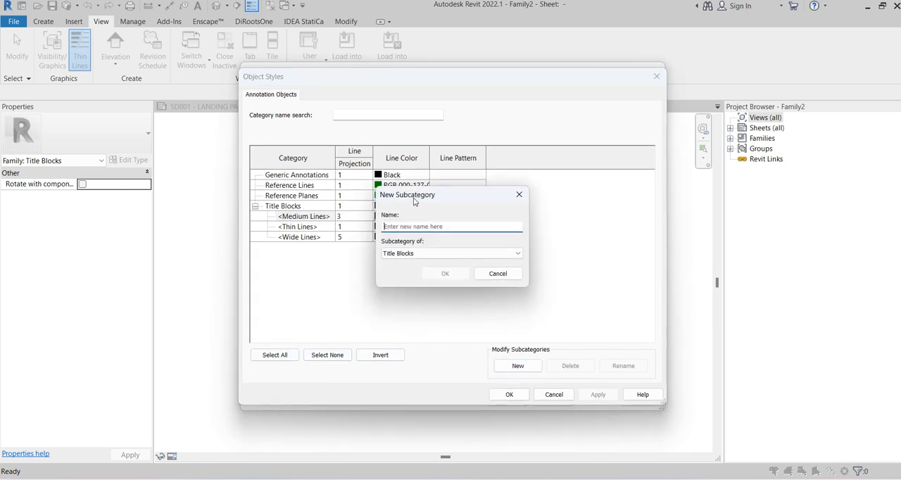
type("شلث مهىث")
key("ctrl+a")
type("ح")
key("BackSpace")
type("Page")
left_click(444, 273)
Set the Page Size subcategory's line color to White and accept the object styles and visibility settings
left_click(392, 247)
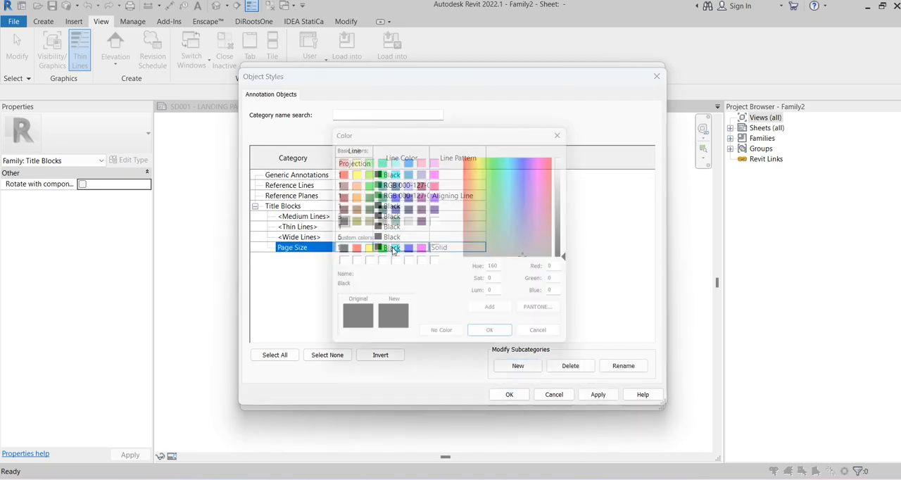
left_click(436, 251)
left_click(509, 343)
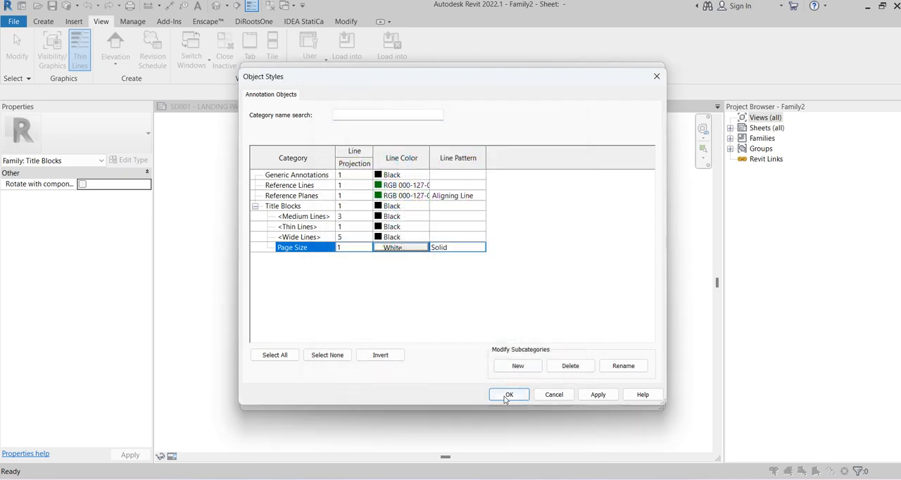
left_click(509, 394)
left_click(503, 400)
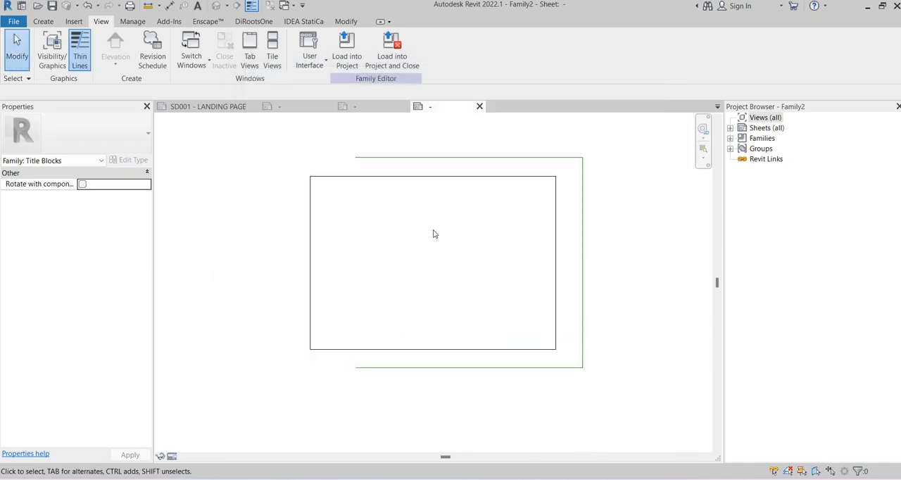
Assign all four lines of the sheet outline to the Page Size subcategory
key("Tab")
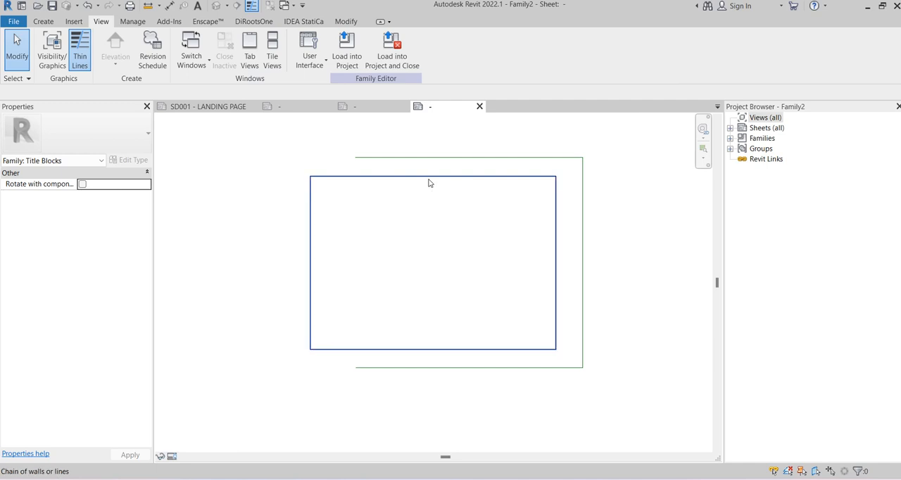
left_click(430, 183)
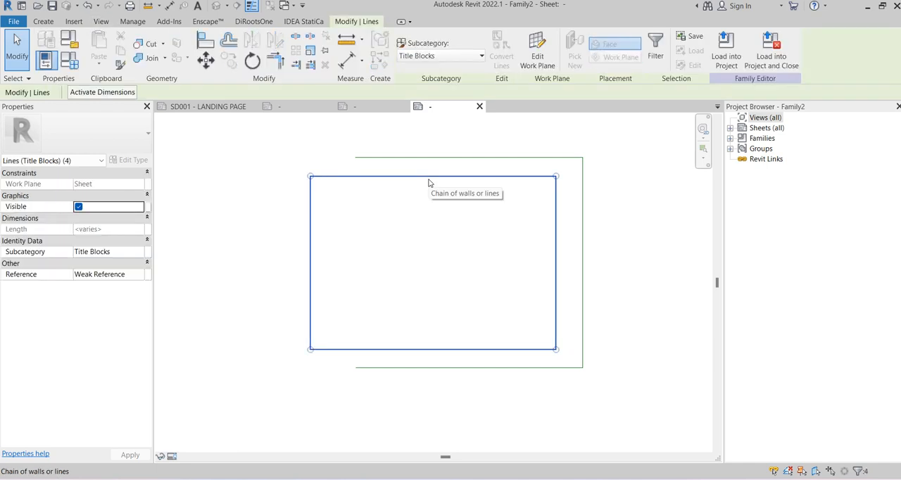
left_click(432, 56)
left_click(415, 135)
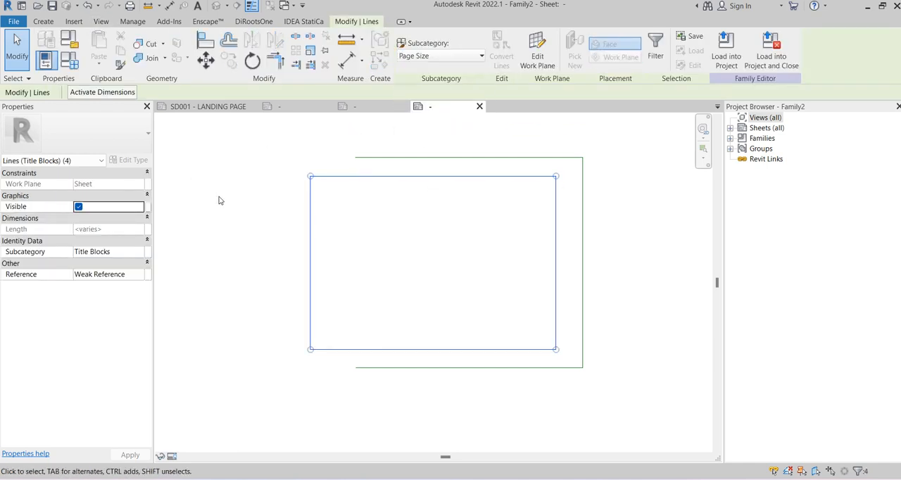
left_click(225, 209)
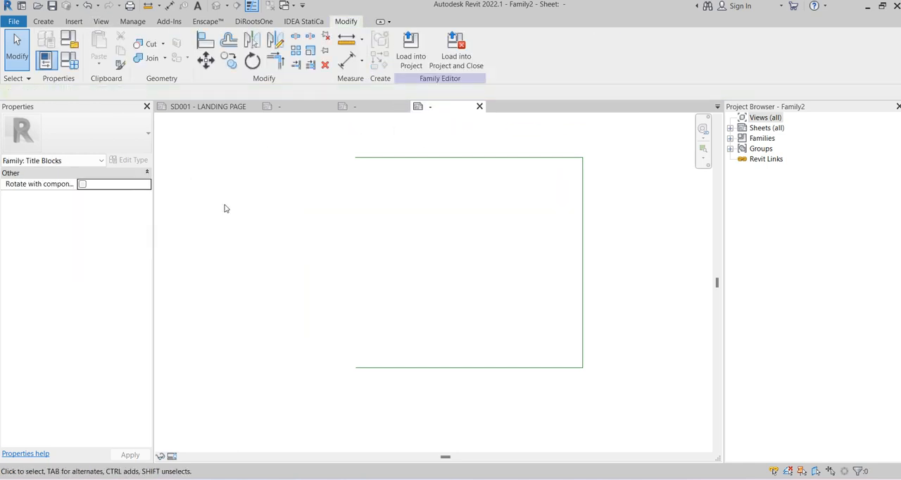
Align the sheet outline's upper edge to the upper reference line and its right edge to the vertical reference line
left_click(206, 40)
left_click(487, 177)
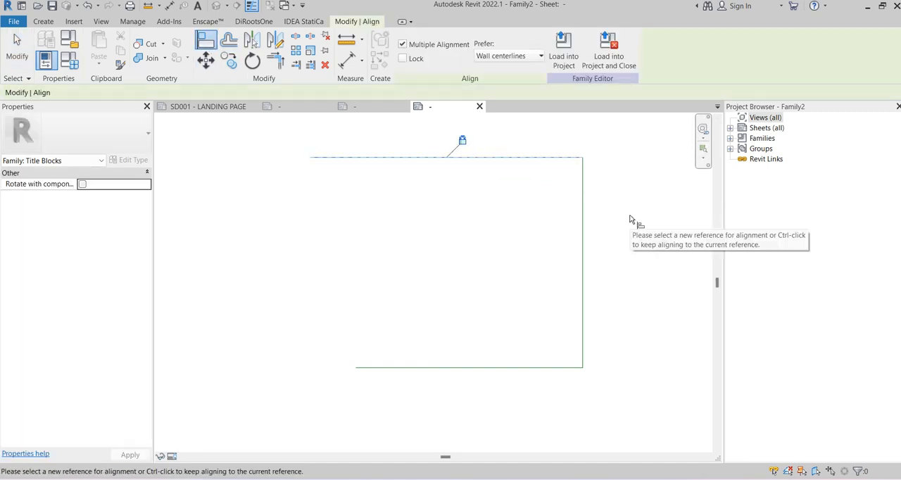
key("Escape")
left_click(581, 209)
left_click(555, 216)
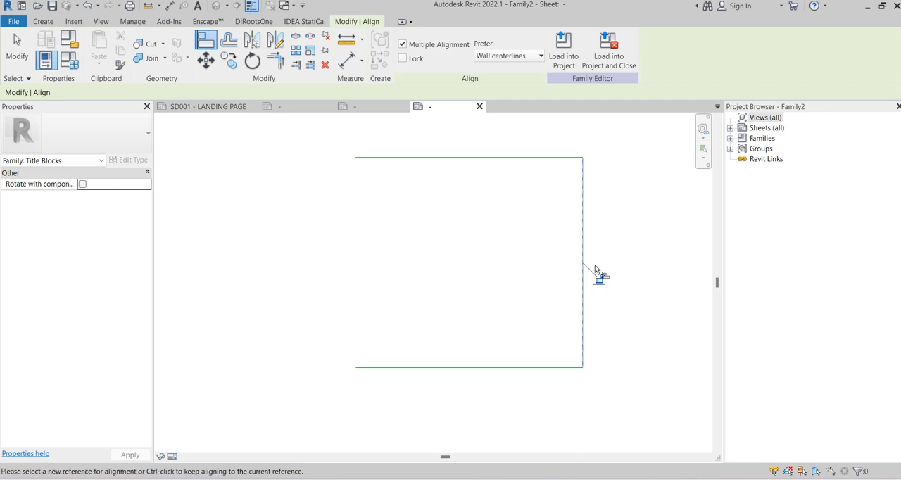
key("Escape")
Align the sheet outline's lower edge to the lower reference line and end the Align command
left_click(503, 370)
left_click(504, 351)
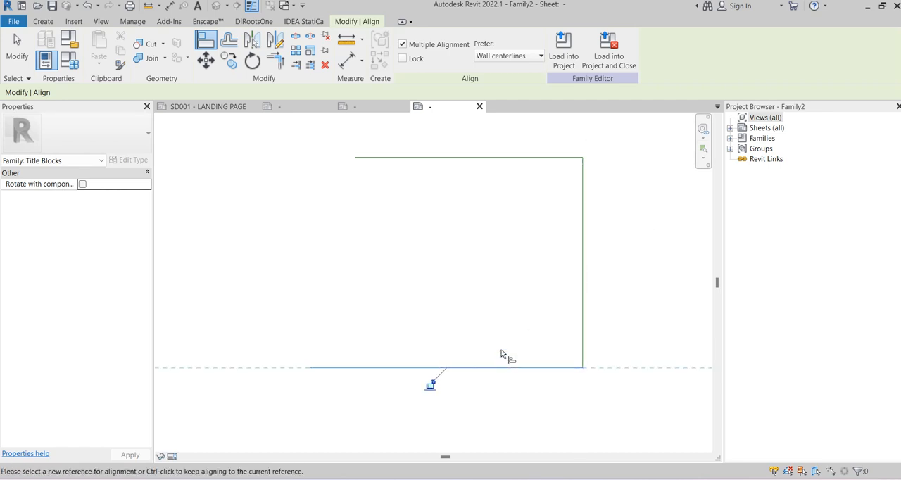
scroll(391, 251, "down", 3)
key("Escape")
key("Escape")
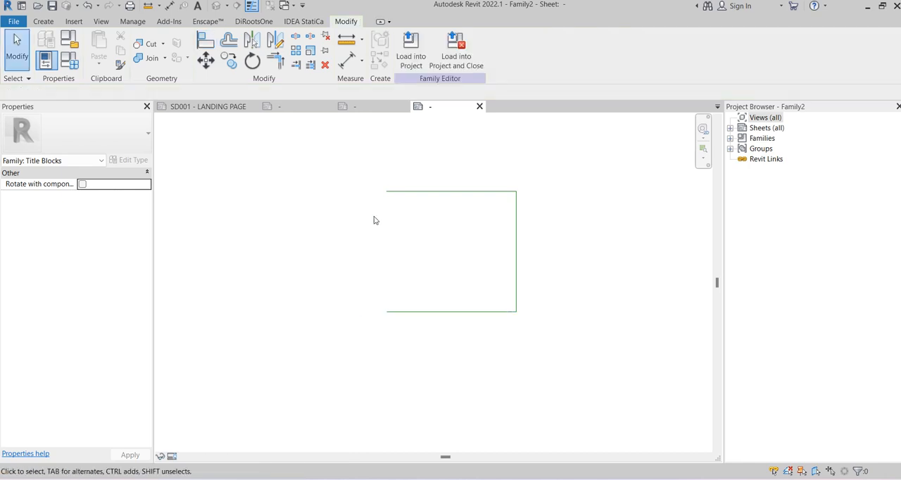
Add aligned dimensions between the two vertical reference lines and between the upper and lower reference lines of the sheet outline
key("d")
key("i")
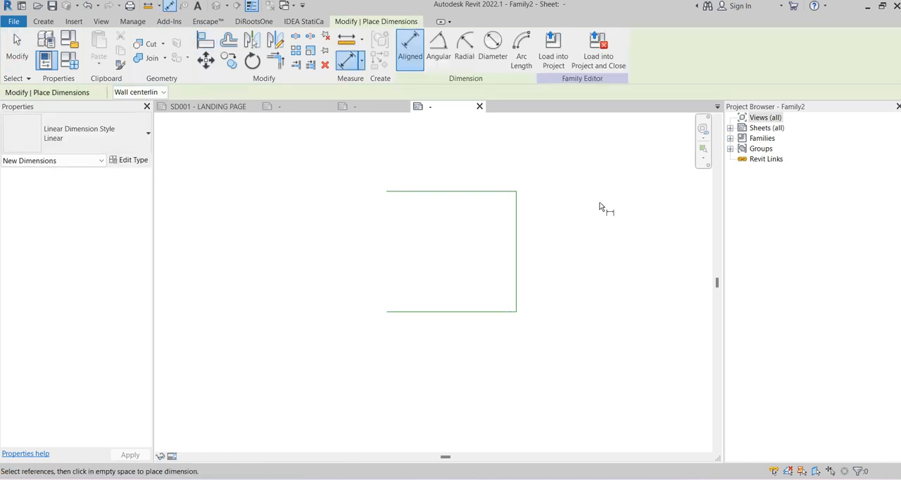
left_click(515, 223)
left_click(362, 231)
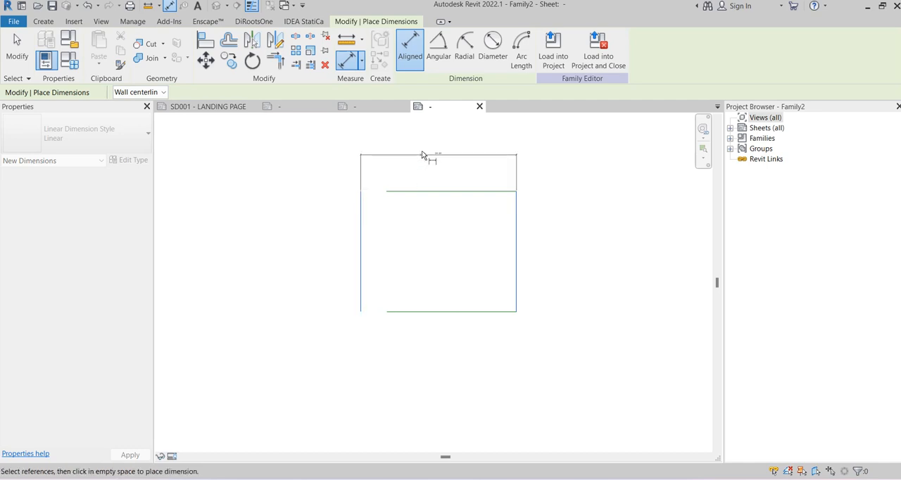
left_click(424, 159)
left_click(477, 193)
left_click(489, 311)
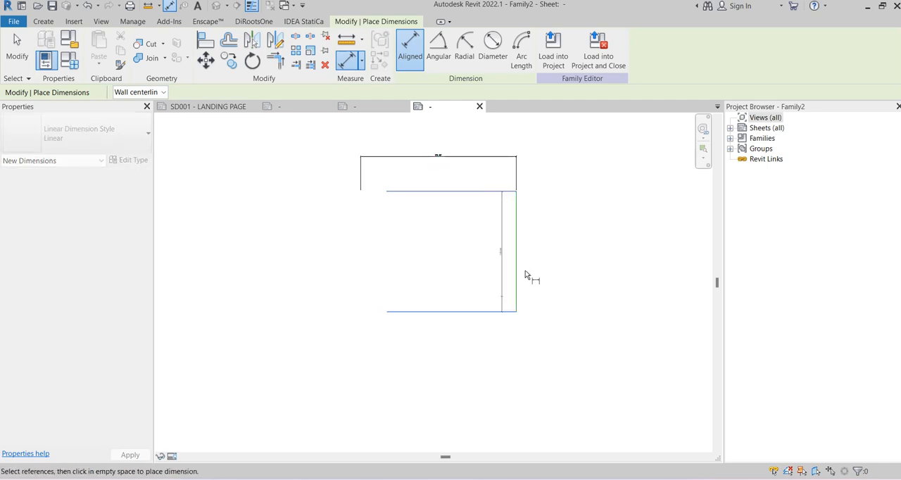
left_click(561, 234)
scroll(563, 220, "up", 3)
key("Escape")
key("Escape")
Label the horizontal dimension above the sheet outline with a new family type parameter named Width
scroll(404, 198, "down", 1)
middle_click_drag(355, 132, 376, 193)
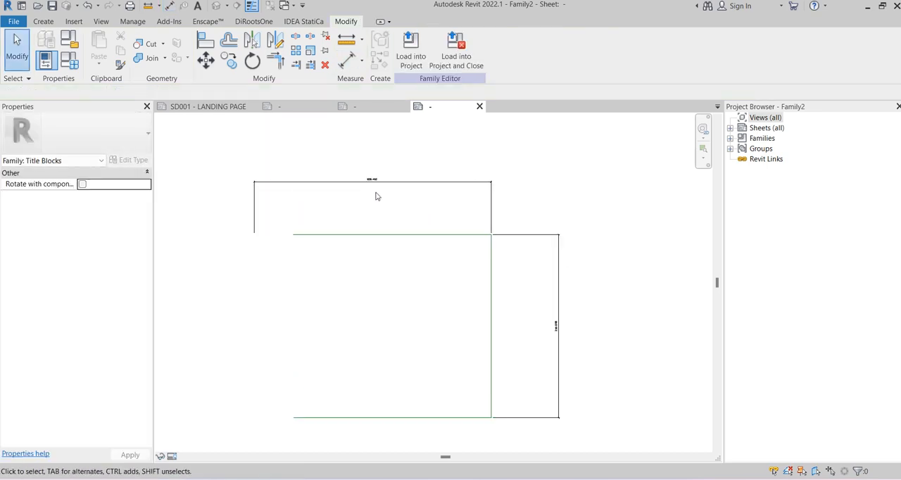
scroll(376, 197, "up", 1)
left_click(392, 179)
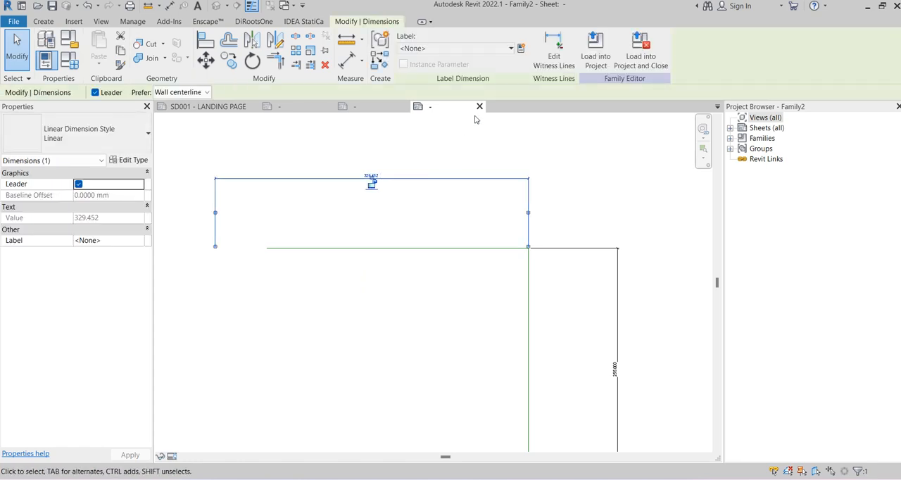
left_click(373, 107)
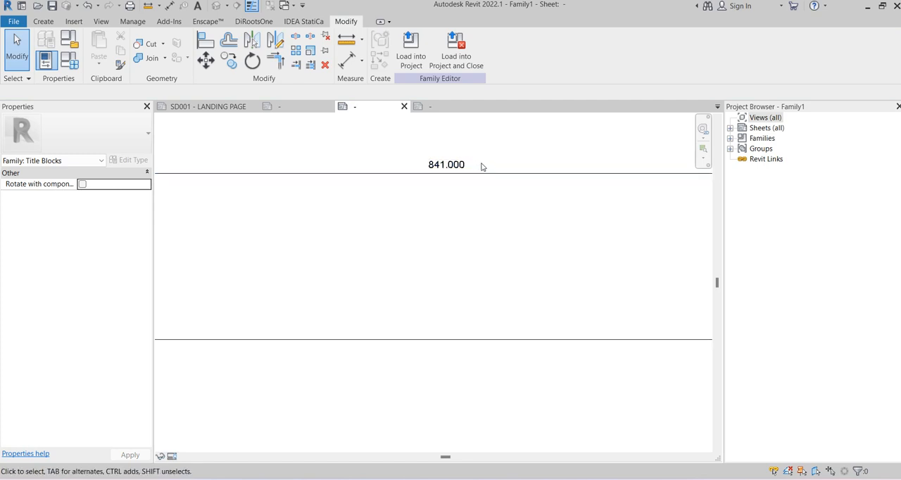
left_click(431, 107)
left_click(428, 177)
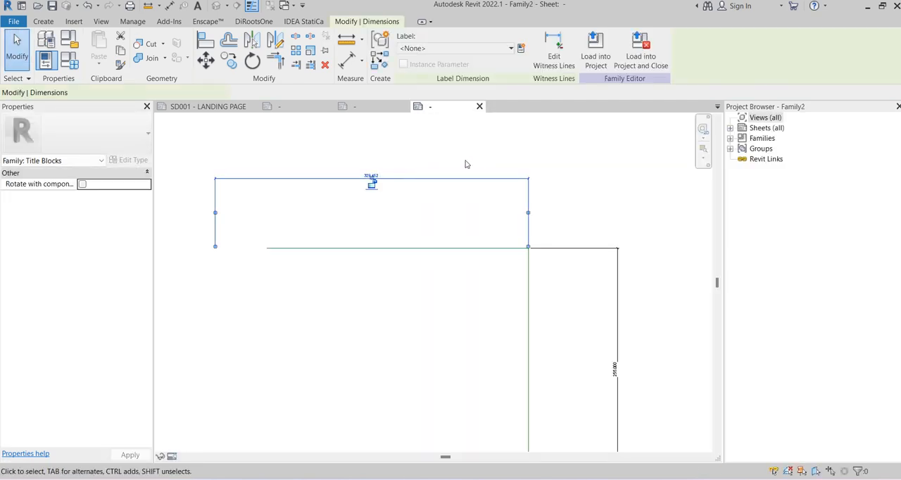
left_click(521, 50)
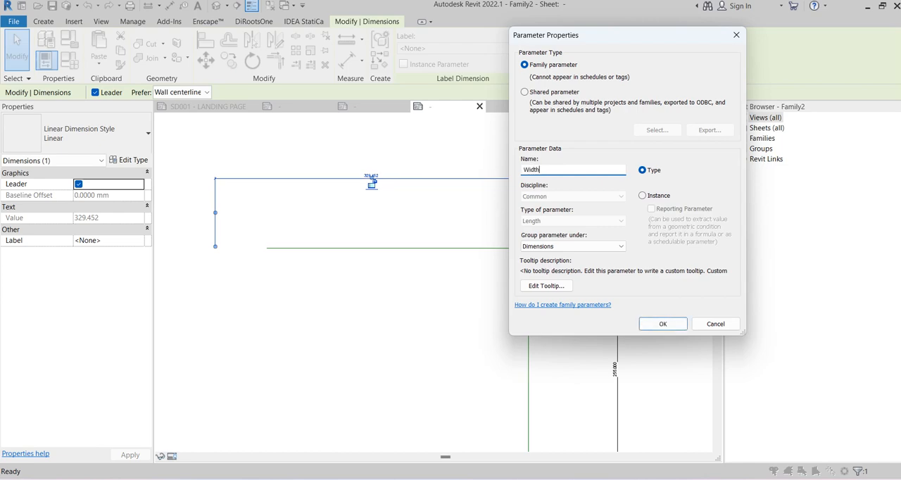
left_click(662, 324)
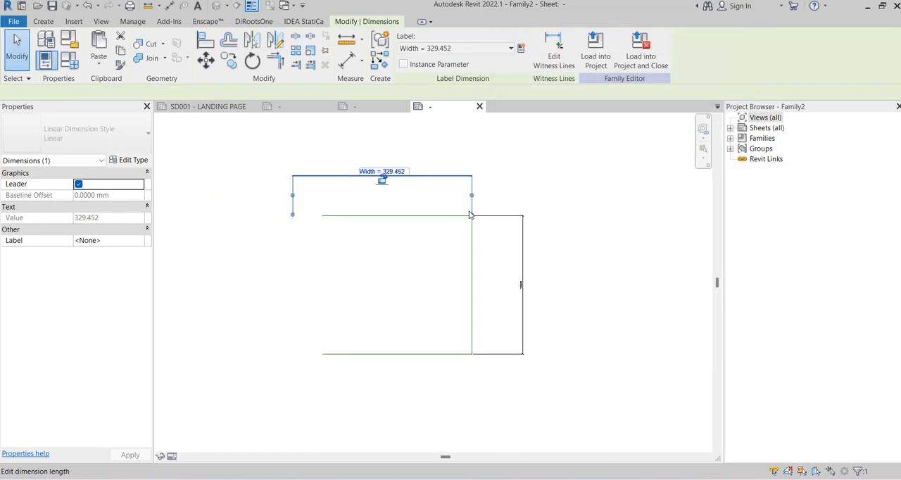
Label the vertical dimension beside the sheet outline with a new family type parameter named Length
left_click(521, 50)
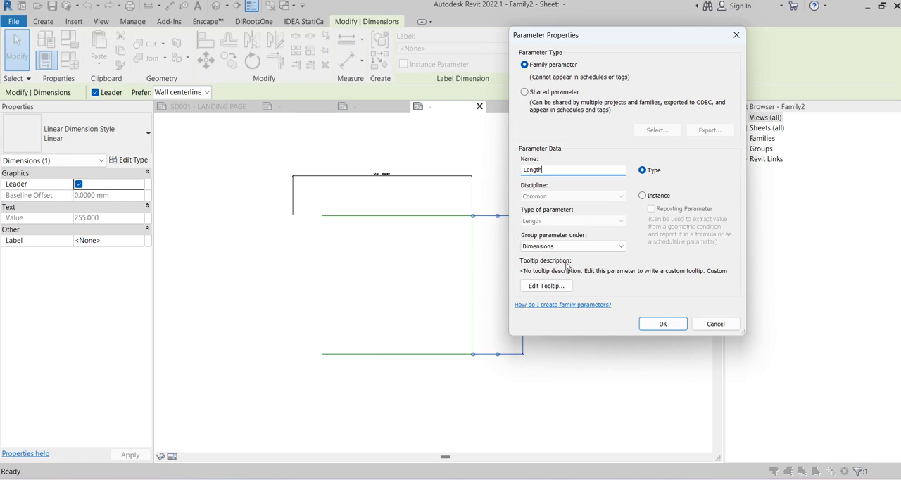
left_click(647, 325)
left_click(600, 235)
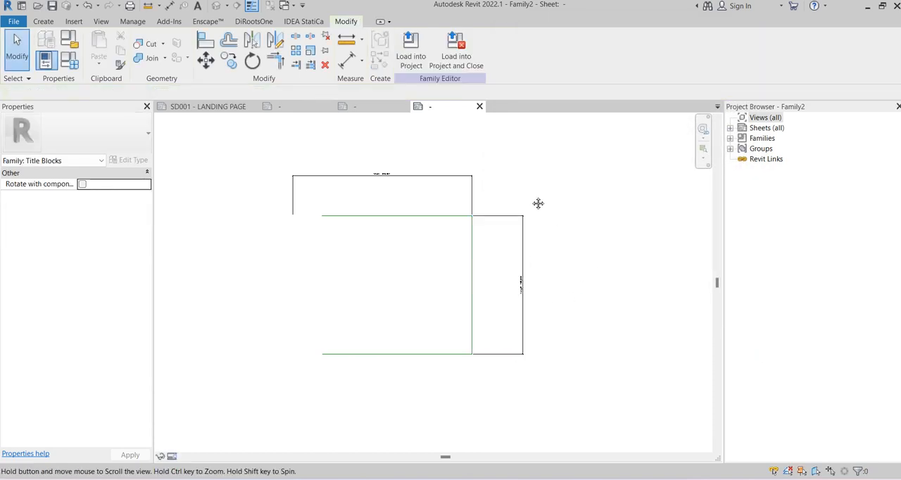
middle_click_drag(537, 203, 550, 186)
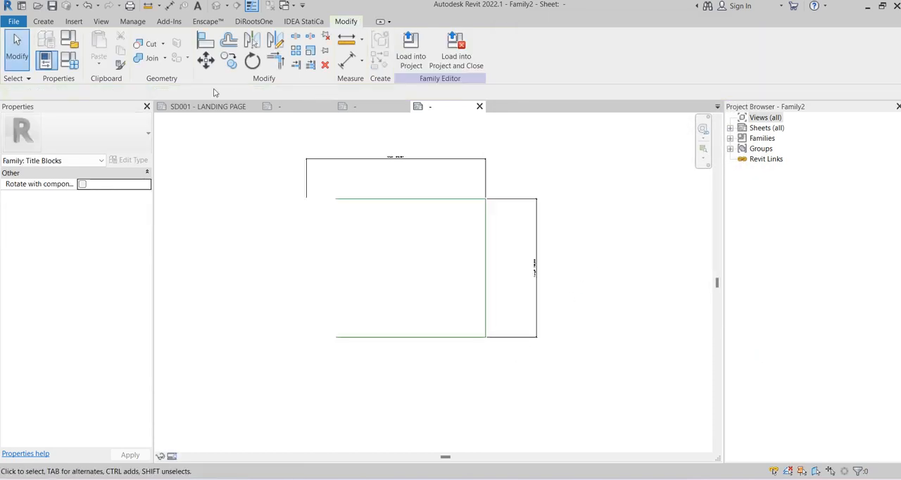
Confirm Title Blocks as the family category
left_click(70, 41)
left_click(395, 248)
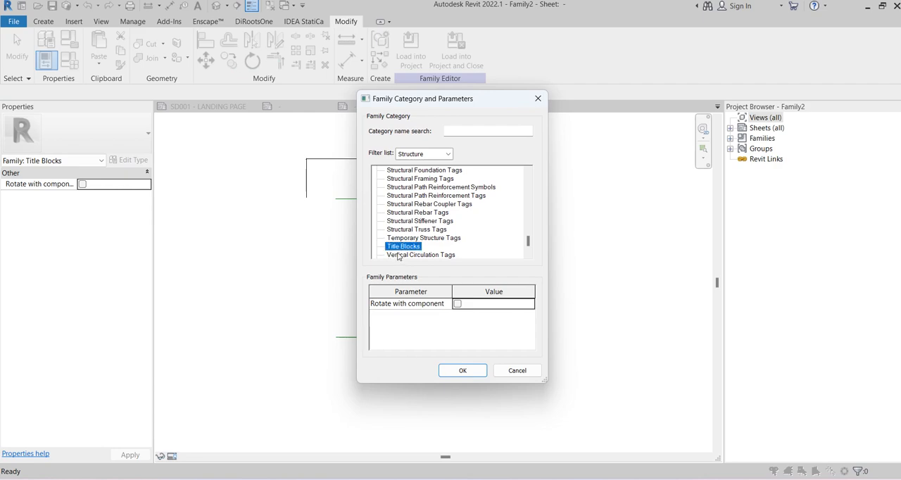
left_click(459, 370)
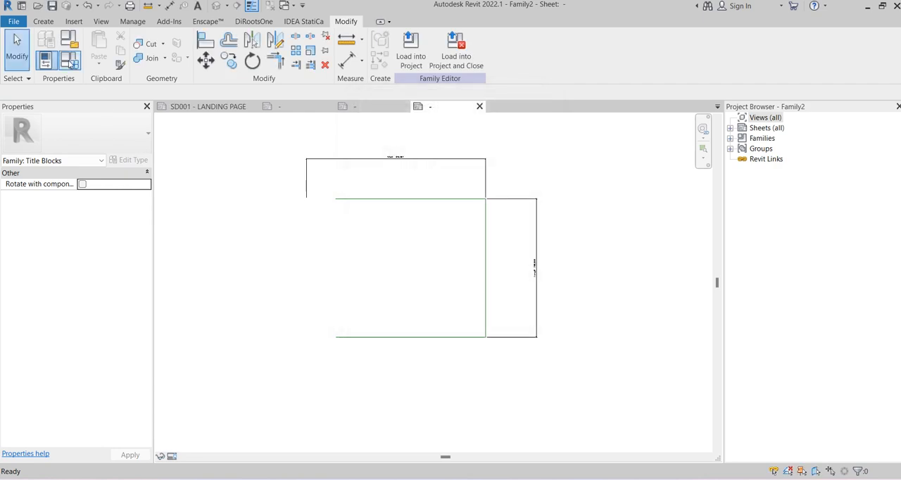
Create a new family type named A1 Landscape and accept the family types
left_click(70, 62)
left_click(752, 55)
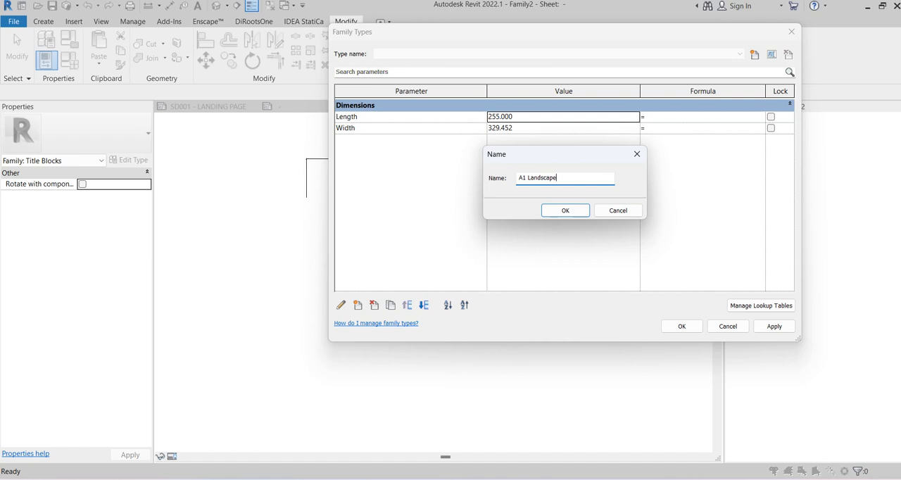
left_click(565, 211)
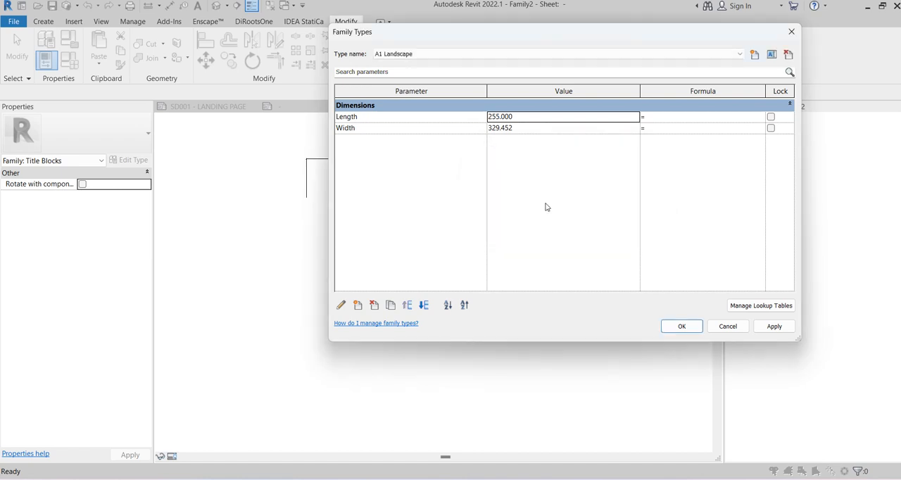
left_click(681, 328)
scroll(390, 166, "up", 3)
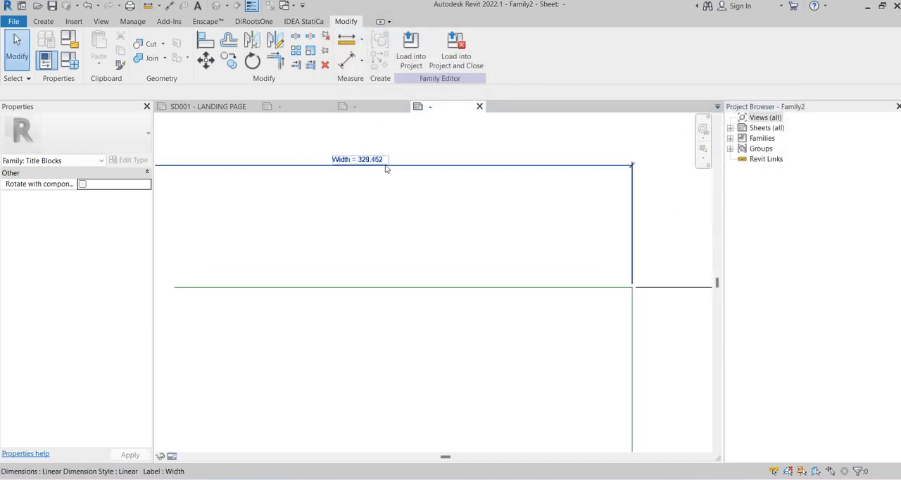
scroll(386, 167, "down", 4)
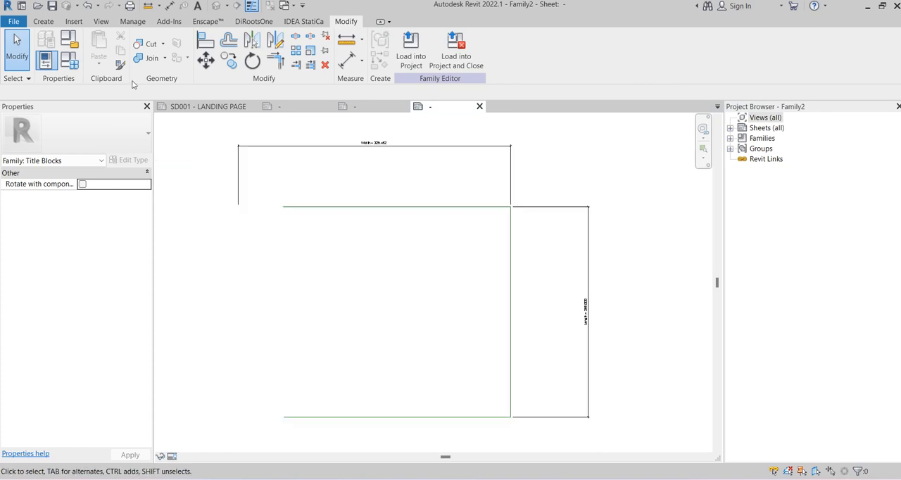
Create a second family type named A1 Portrait and accept the family types
left_click(79, 64)
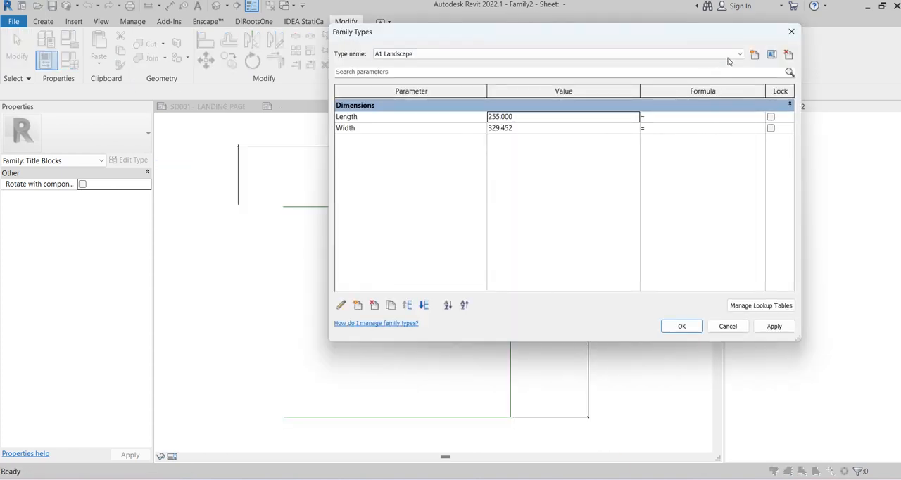
left_click(754, 54)
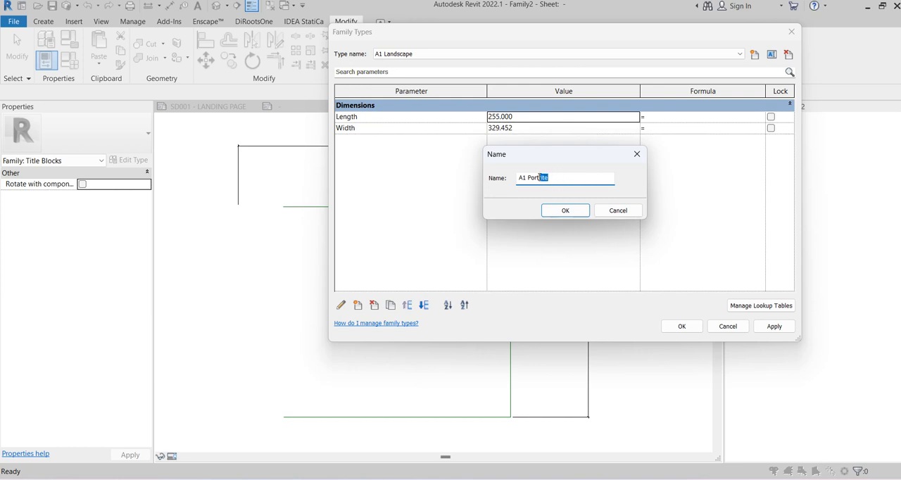
left_click(574, 2)
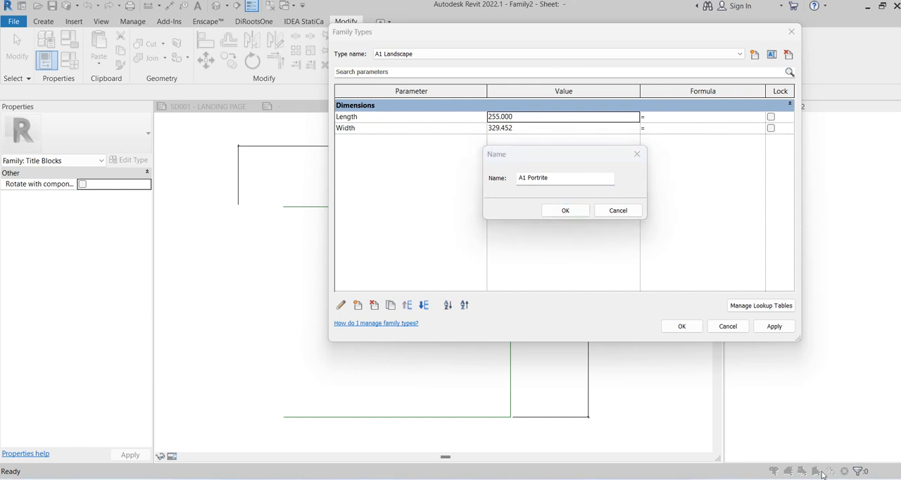
left_click(563, 211)
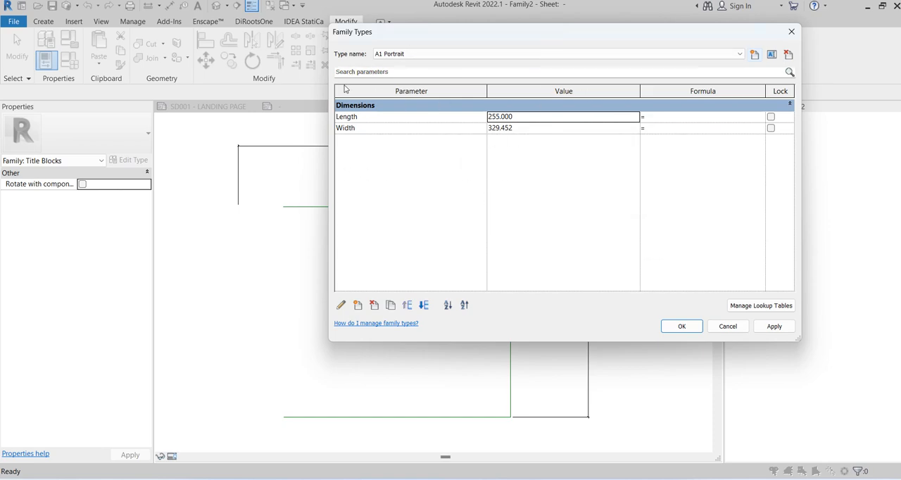
left_click(666, 326)
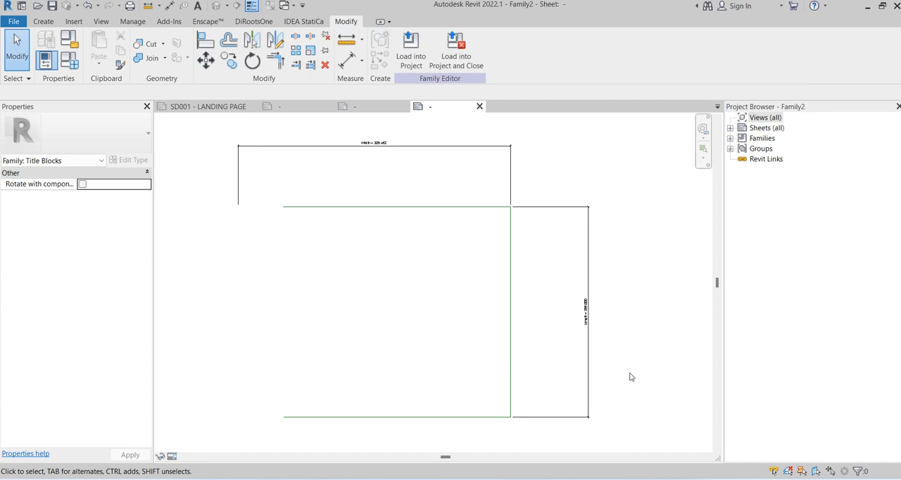
Set the A1 Landscape type's Width to 841, using the existing A1 title block family as the size reference
scroll(341, 130, "up", 3)
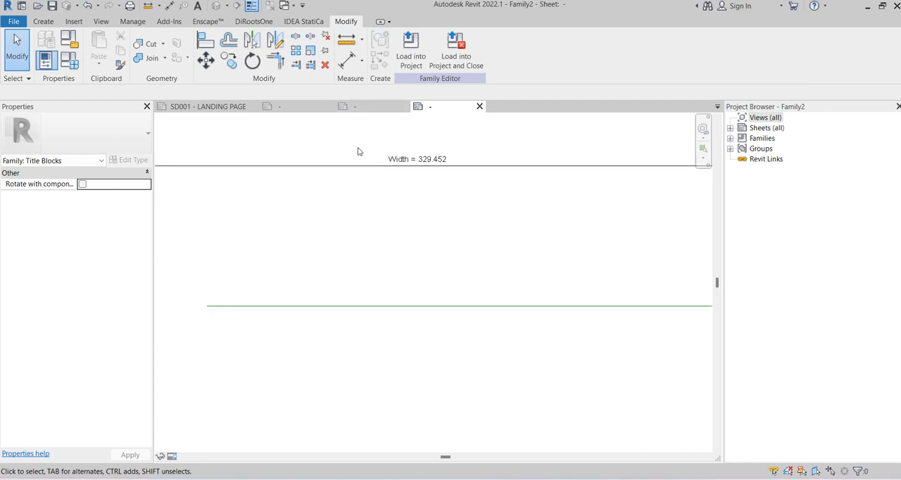
left_click(365, 107)
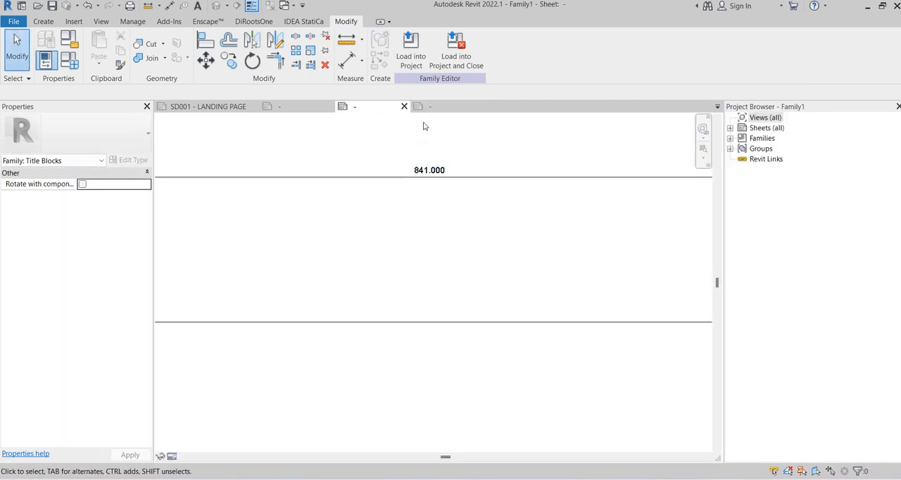
scroll(276, 171, "down", 2)
left_click(425, 107)
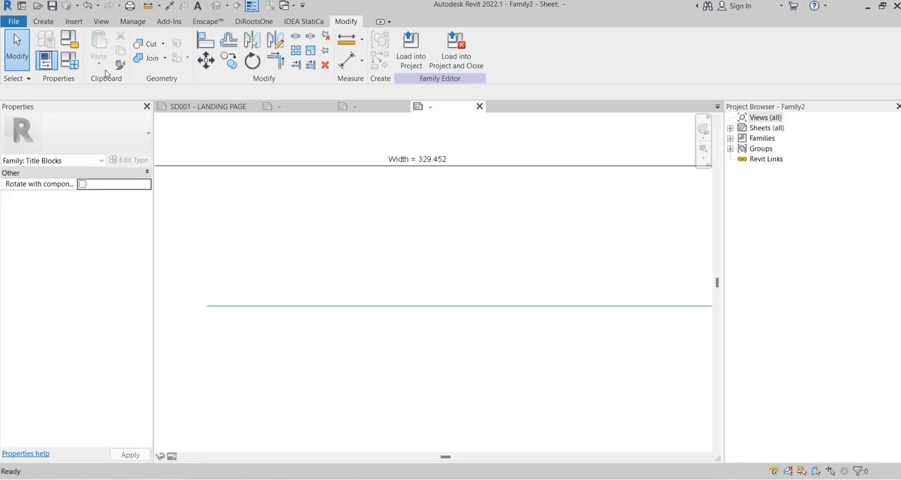
left_click(70, 60)
left_click(402, 54)
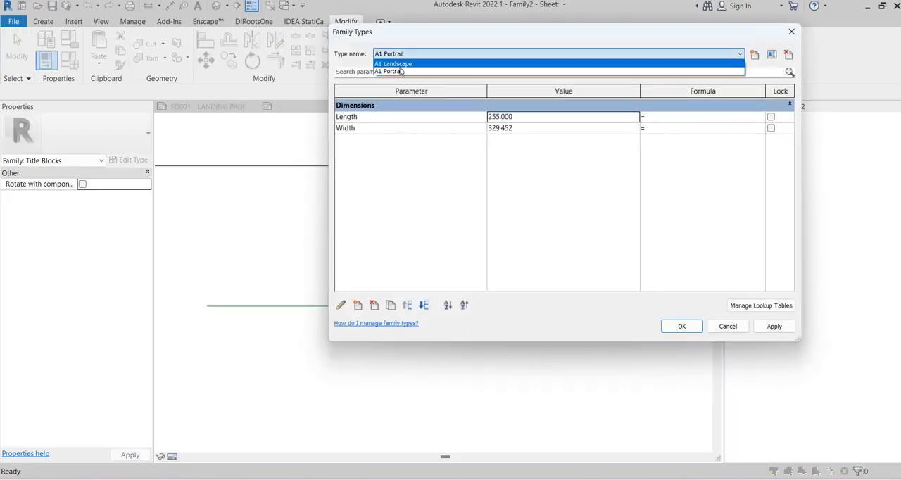
left_click(406, 64)
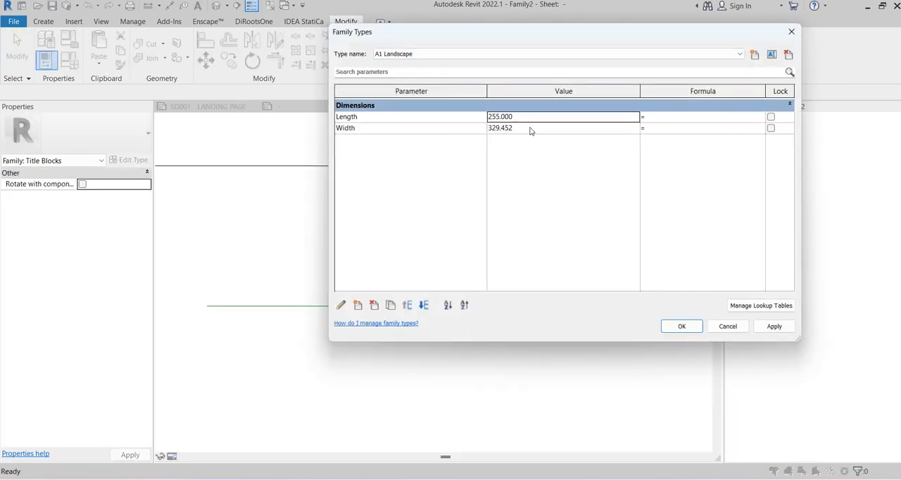
left_click(531, 128)
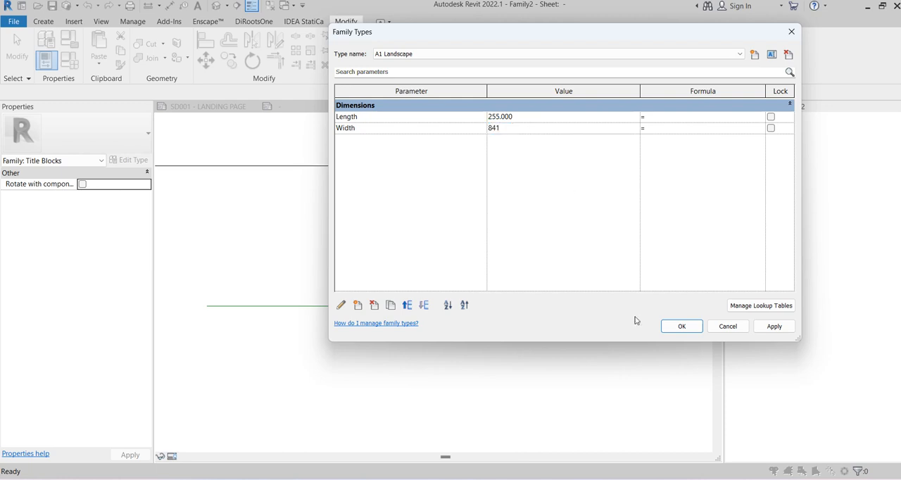
left_click(670, 325)
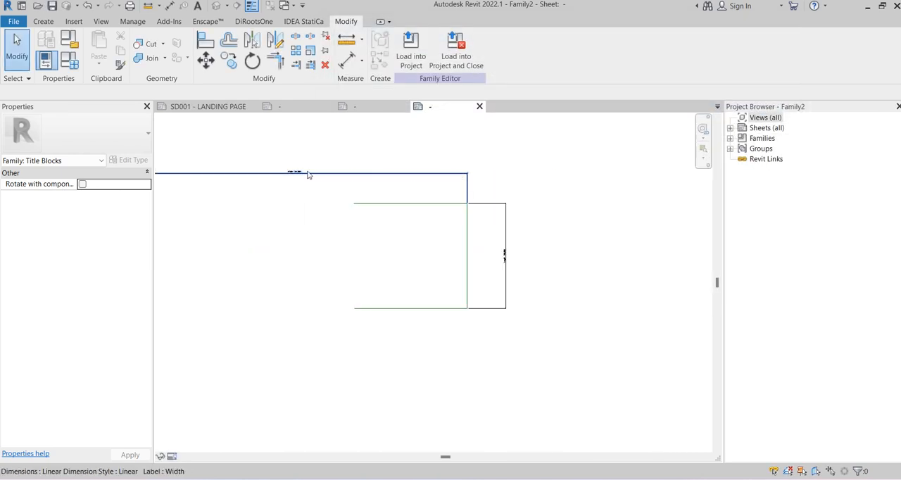
scroll(286, 175, "up", 2)
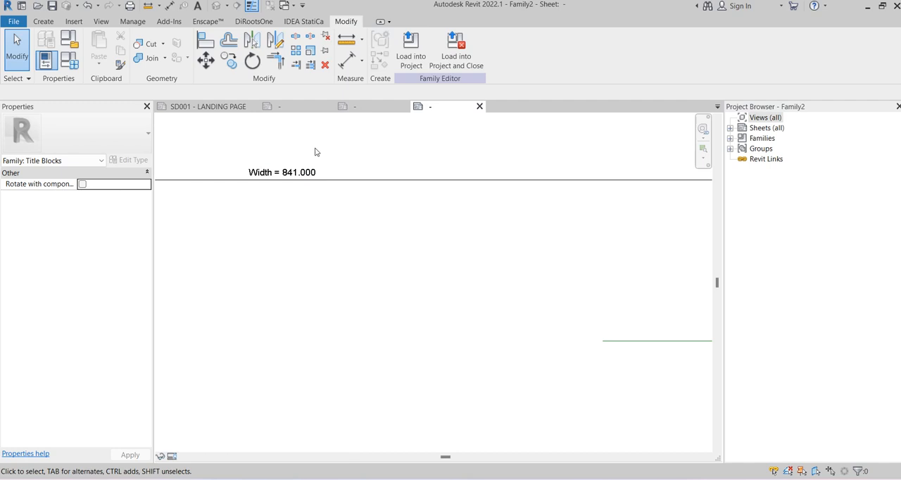
Set the A1 Landscape type's Length to 594, using the existing A1 family as the size reference, and close that reference family
left_click(364, 107)
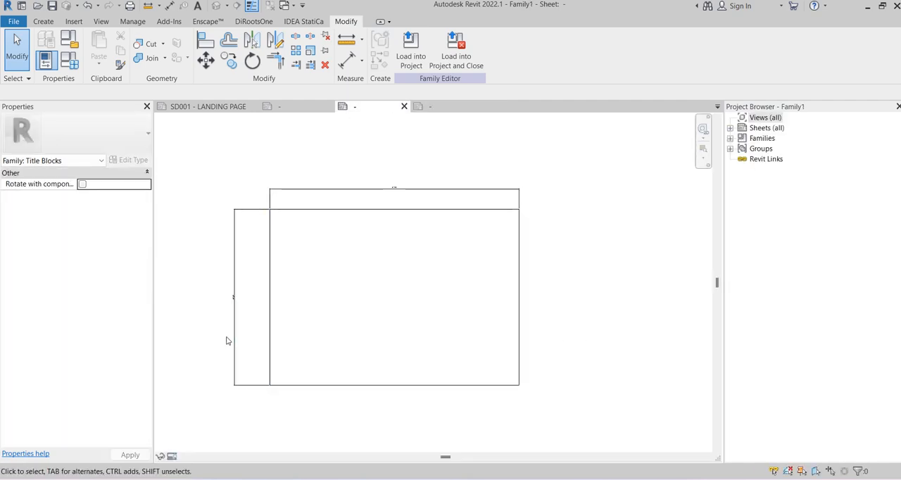
scroll(226, 341, "up", 5)
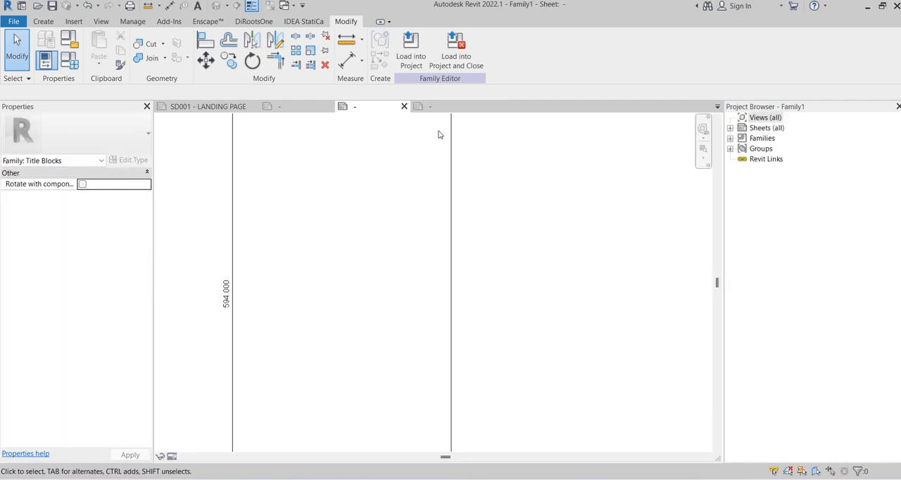
left_click(444, 108)
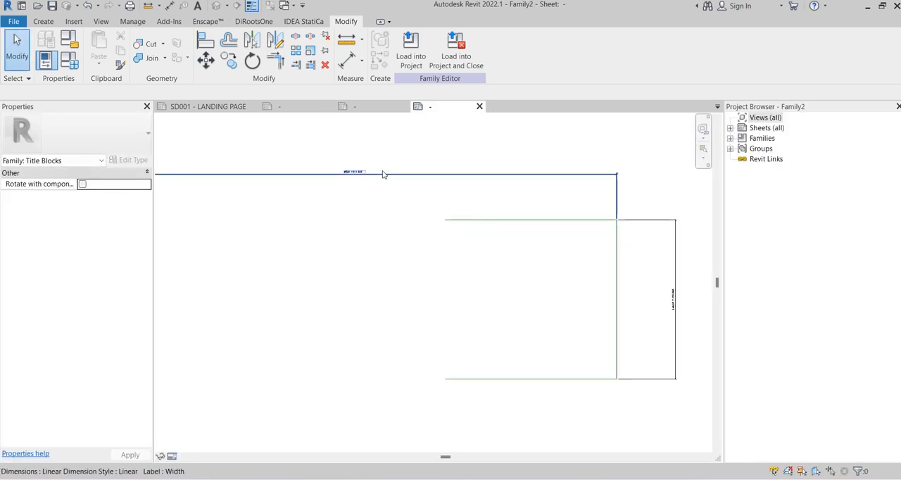
scroll(384, 175, "down", 2)
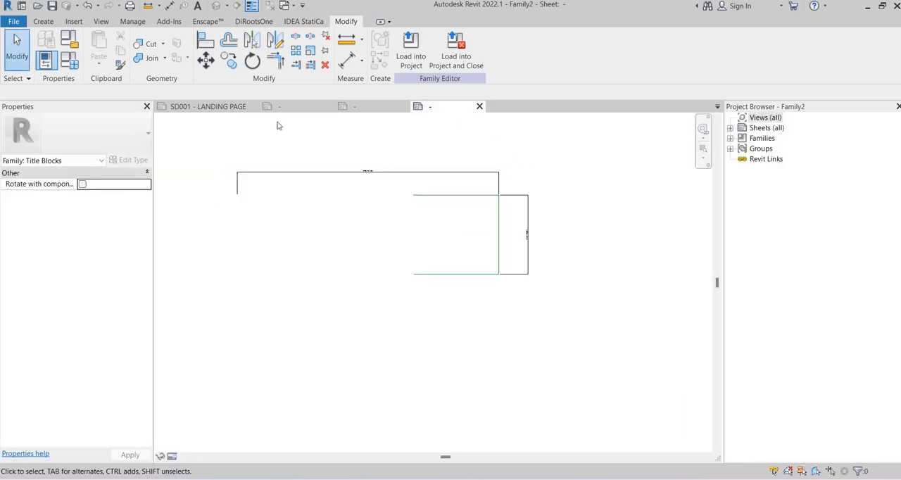
left_click(69, 60)
left_click(529, 117)
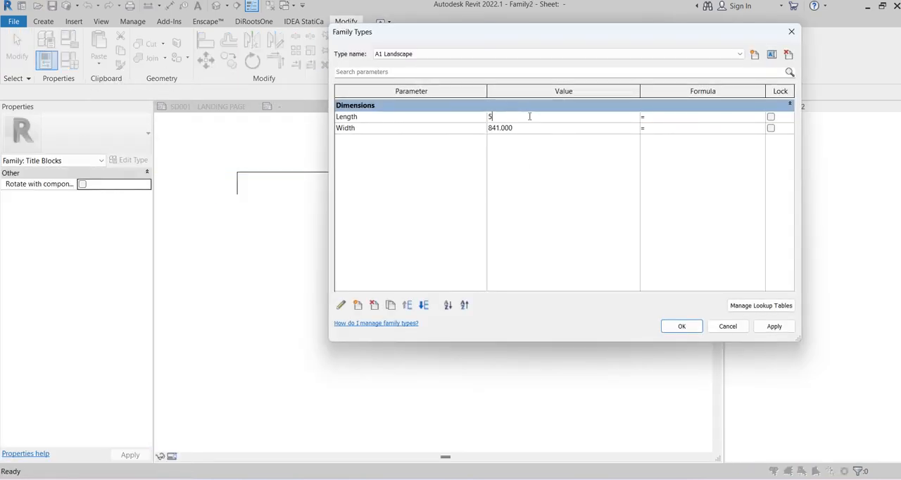
left_click(680, 331)
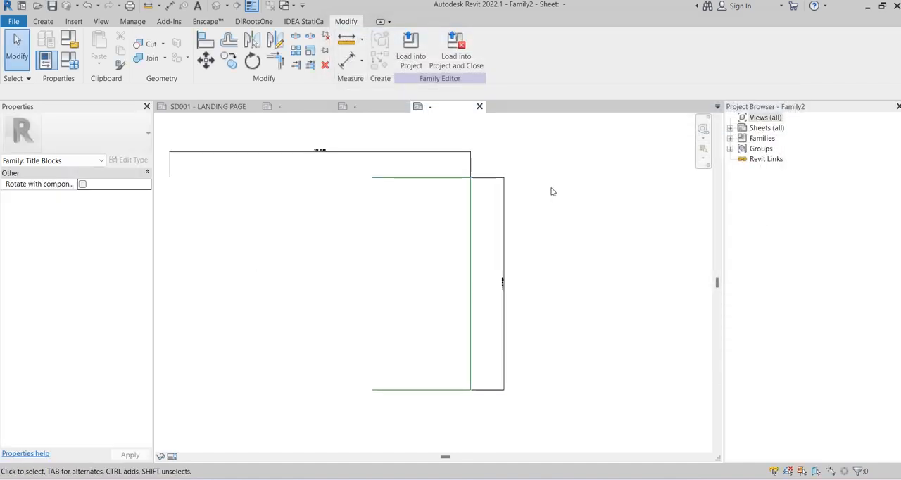
left_click(404, 106)
left_click(480, 246)
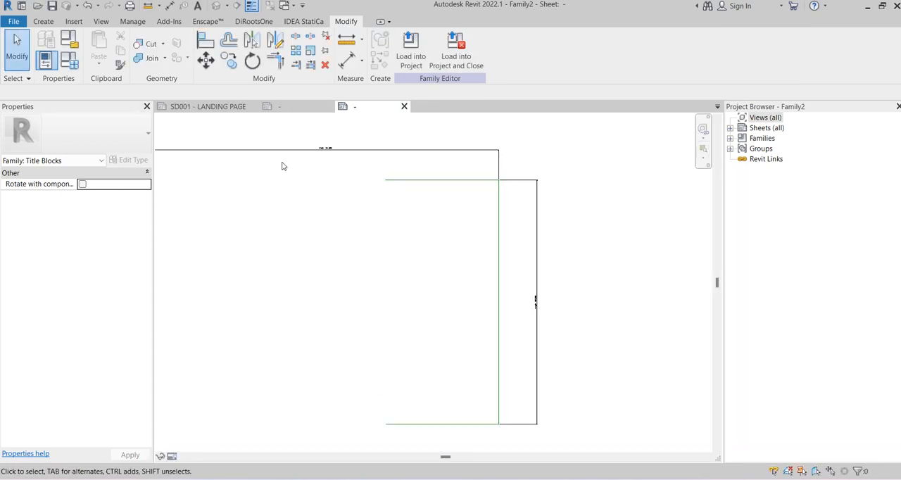
Set the A1 Portrait type's Length to 841, taking the value from the A1 Landscape type's Width
scroll(282, 166, "up", 5)
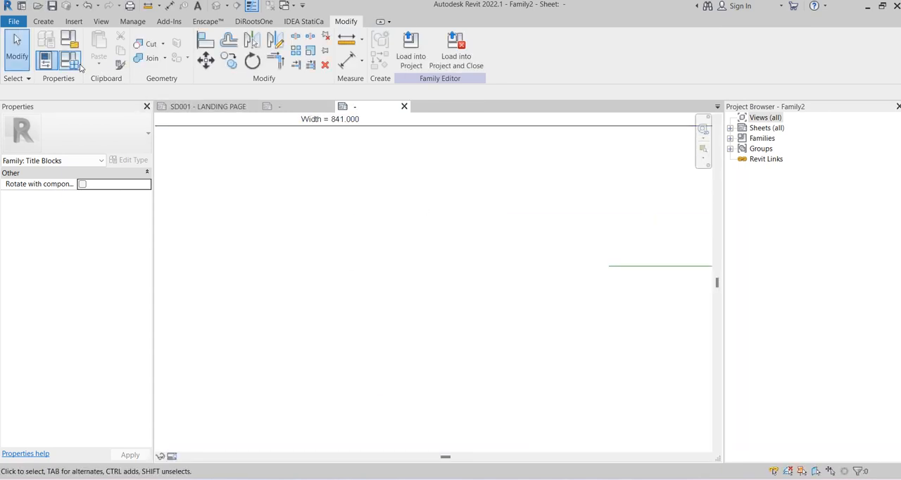
left_click(70, 60)
left_click(413, 55)
left_click(402, 70)
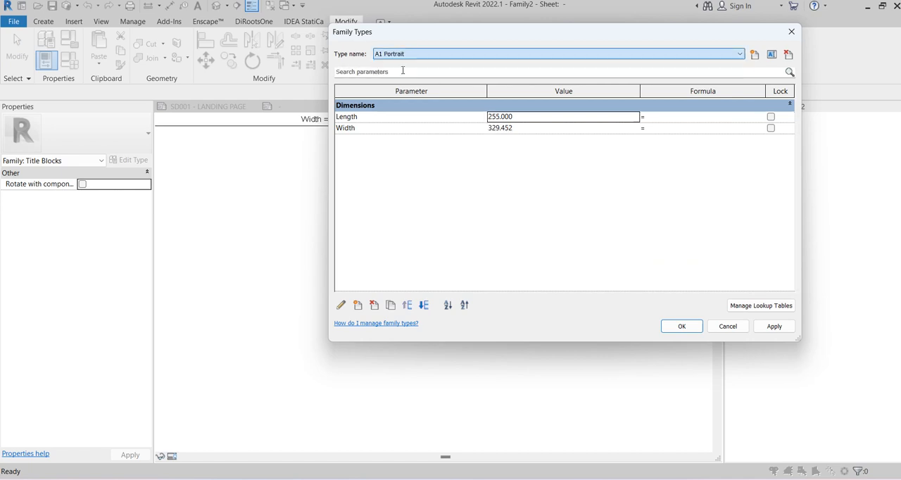
left_click(413, 54)
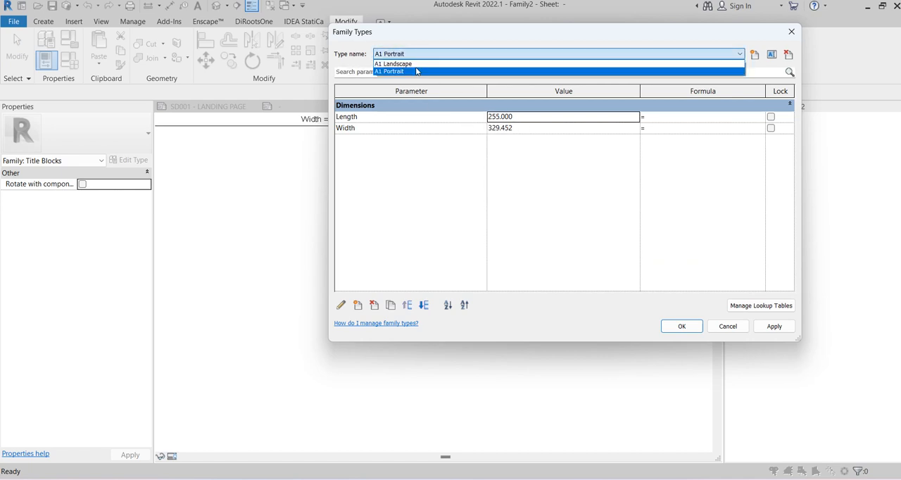
left_click(418, 70)
left_click(405, 54)
left_click(405, 64)
left_click(518, 129)
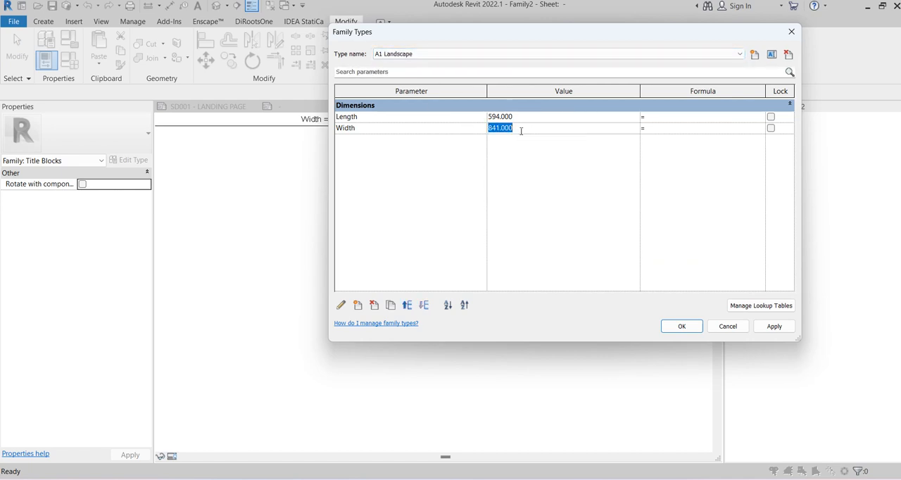
left_click(420, 54)
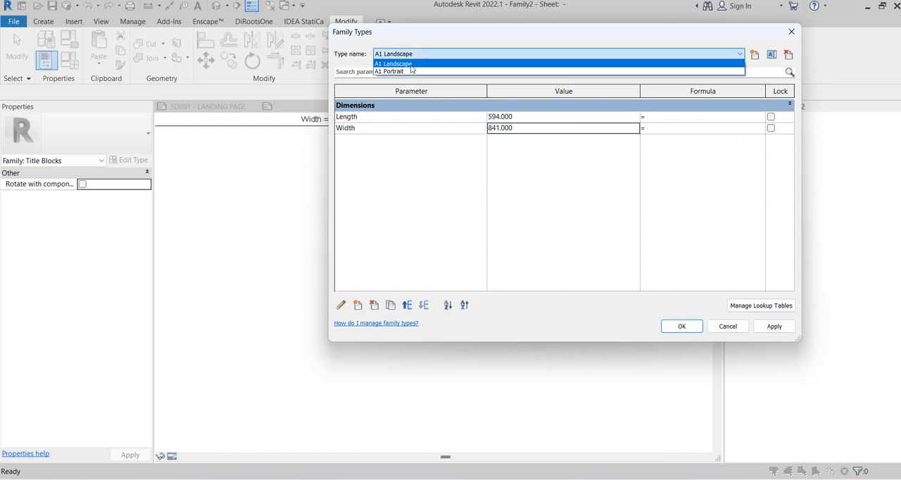
left_click(418, 70)
left_click(537, 117)
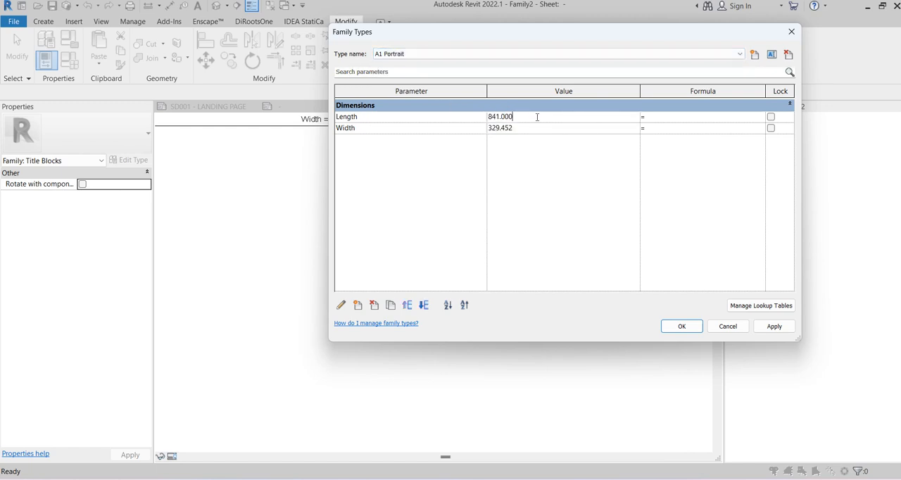
Set the A1 Portrait type's Width to 594, taken from the A1 Landscape type's Length, and accept the family types
left_click(522, 129)
left_click(416, 55)
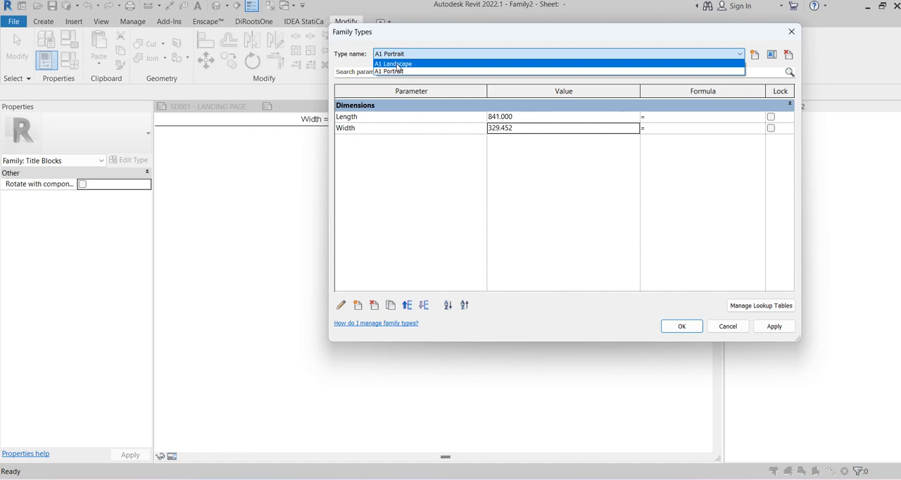
left_click(398, 64)
left_click(530, 118)
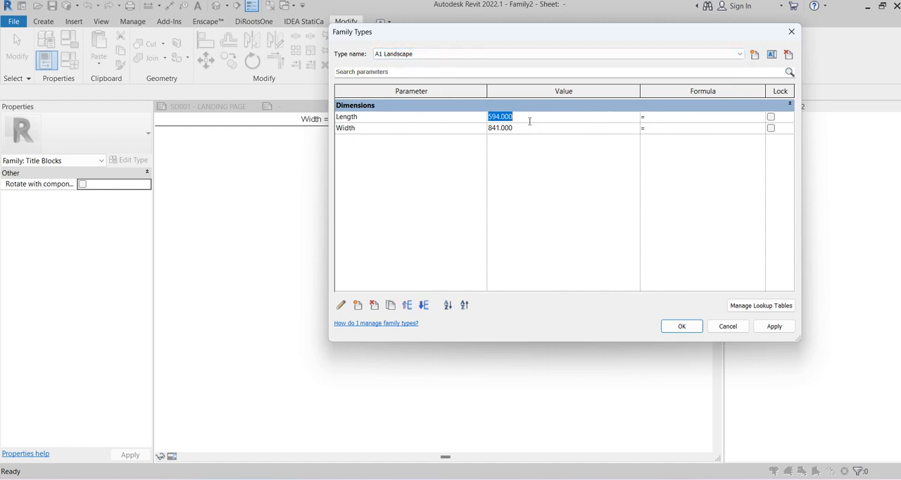
left_click(416, 55)
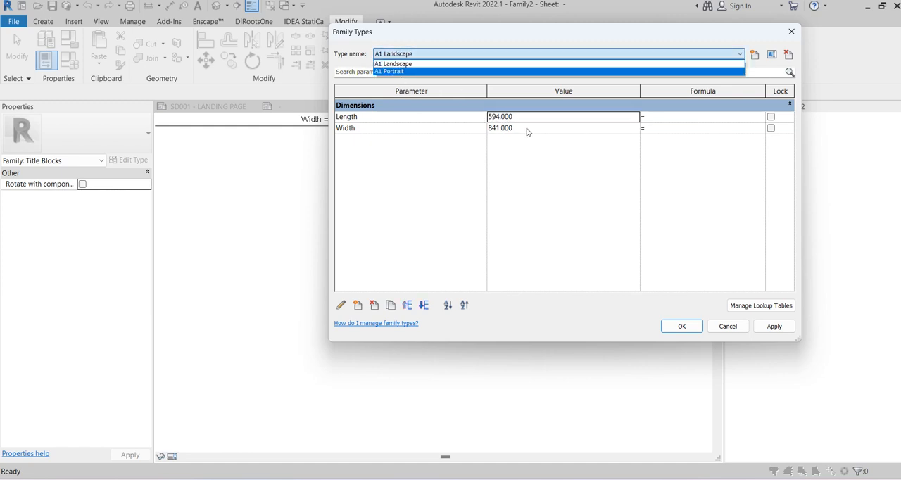
left_click(412, 71)
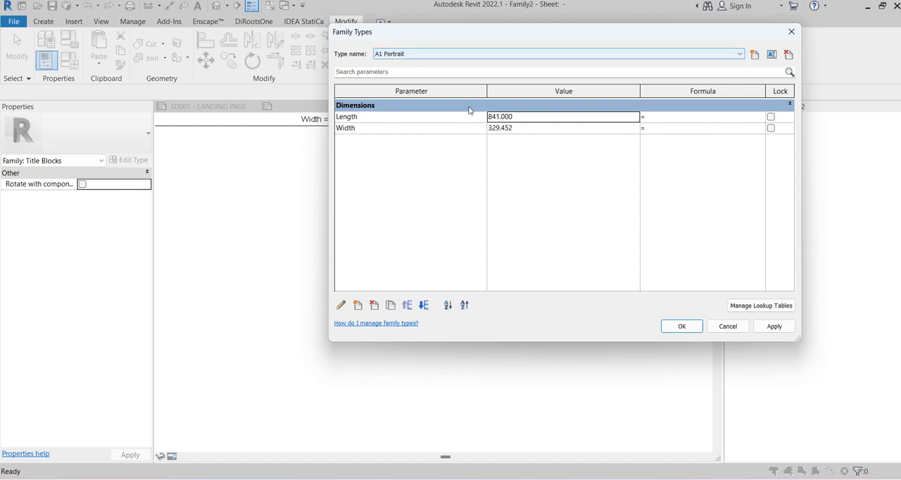
left_click(529, 127)
left_click(682, 326)
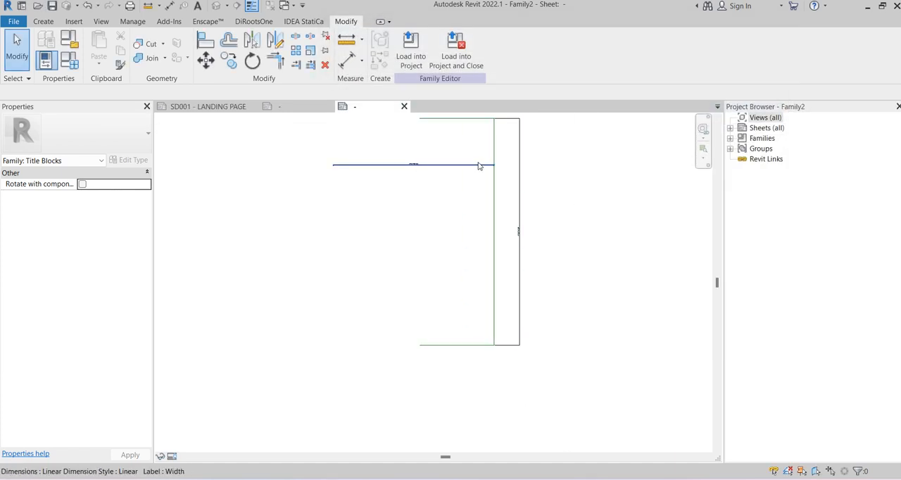
Move the Width dimension above the upper edge of the portrait sheet outline
middle_click_drag(478, 163, 477, 222)
left_click(478, 220)
left_click_drag(458, 216, 428, 148)
left_click(577, 203)
Make A1 Landscape the current family type and accept it to test the resizing of the sheet outline
left_click(69, 60)
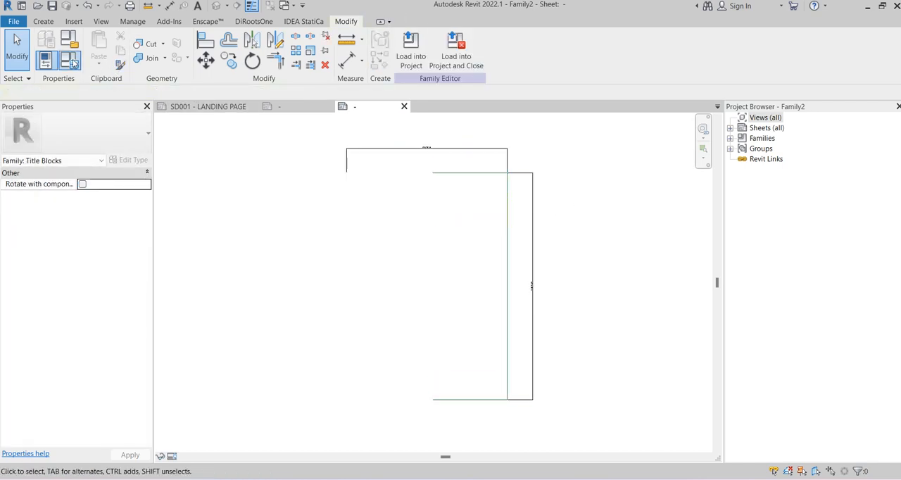
left_click(438, 56)
left_click(394, 63)
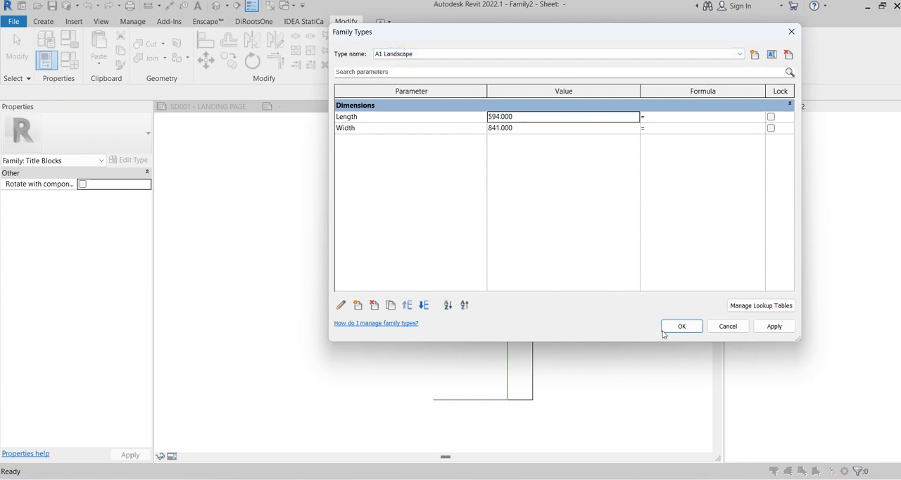
left_click(680, 326)
scroll(542, 263, "down", 1)
middle_click_drag(481, 259, 476, 226)
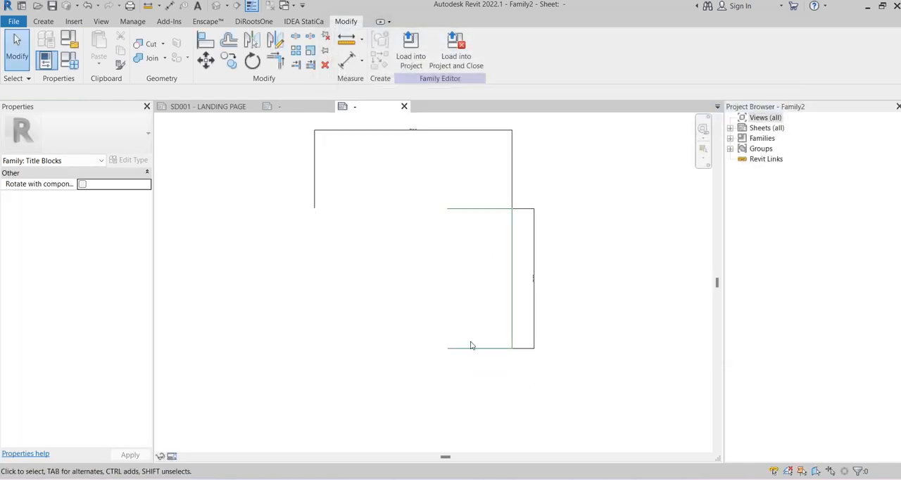
left_click(506, 209)
left_click(626, 225)
Draw a rectangular <Wide Lines> border with a 6 offset inside the sheet outline, modelled on the border of the existing A1 title block
left_click(278, 107)
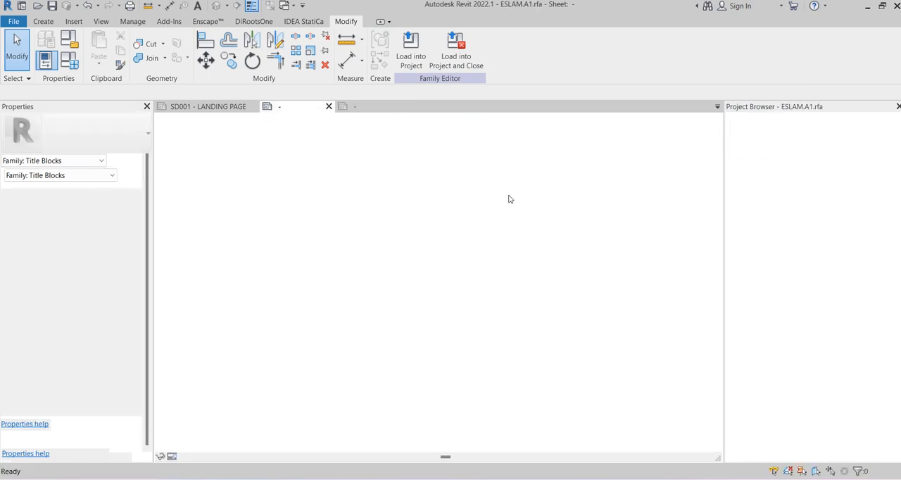
scroll(391, 218, "up", 5)
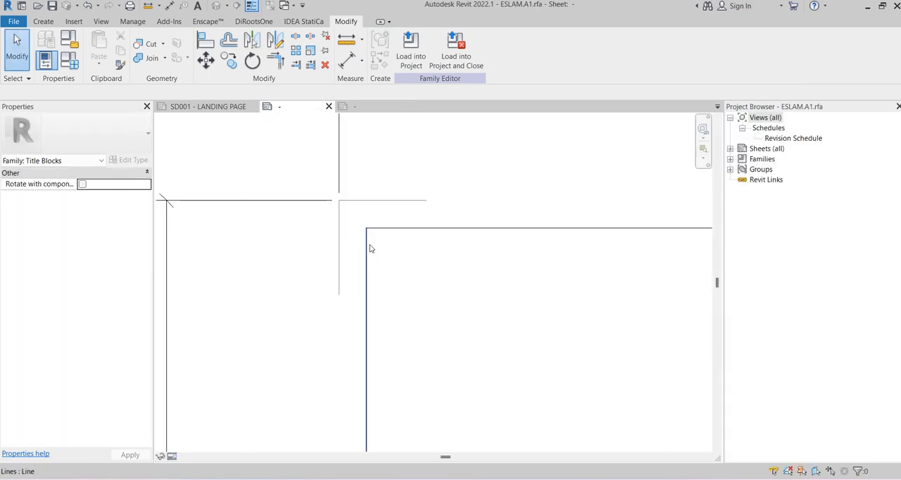
scroll(331, 201, "down", 3)
left_click(355, 106)
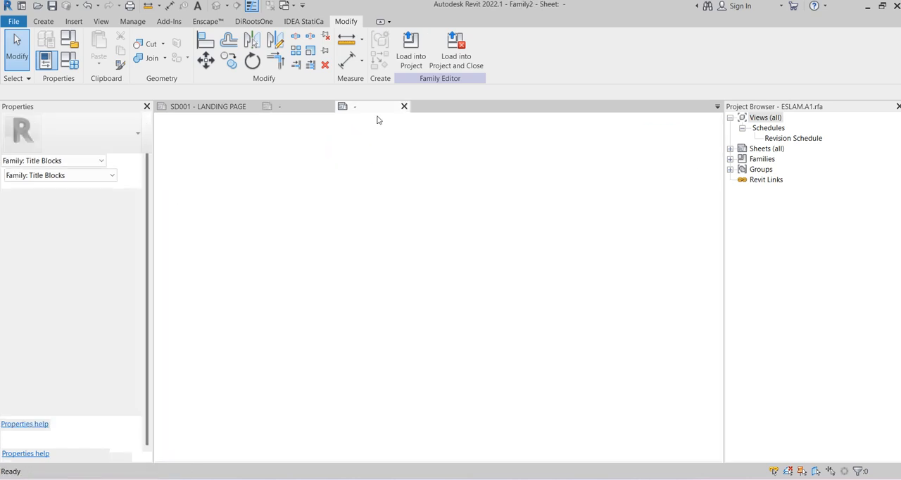
left_click(43, 21)
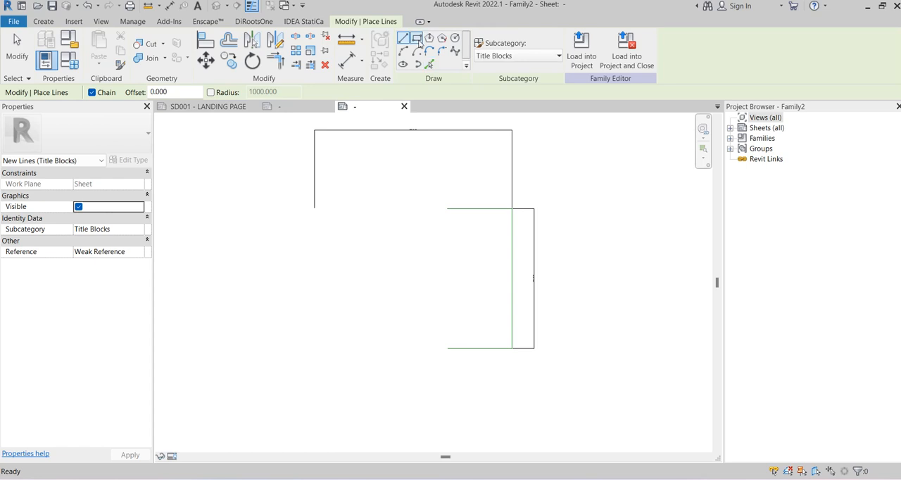
left_click(417, 39)
left_click(518, 56)
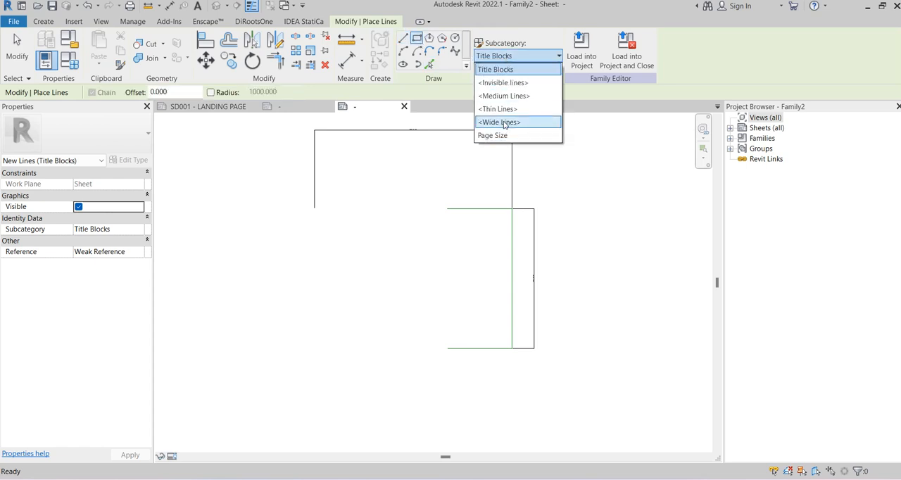
left_click(504, 122)
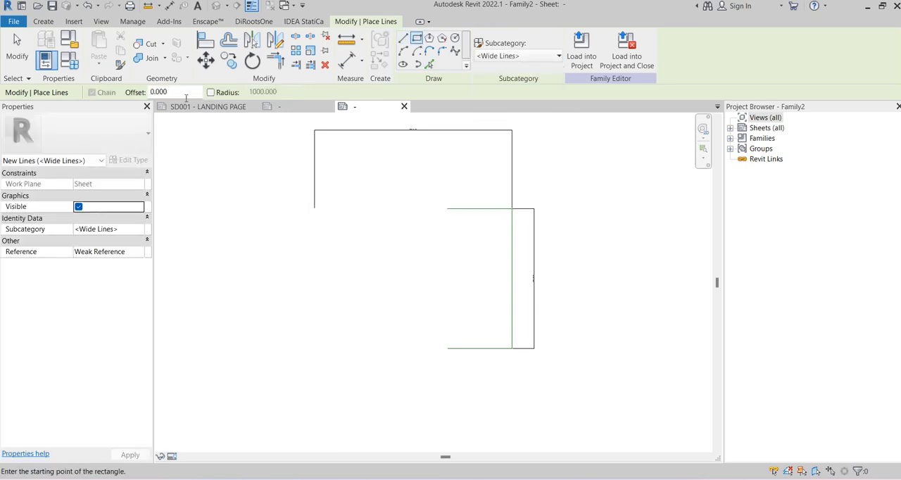
left_click_drag(181, 91, 130, 89)
left_click(315, 209)
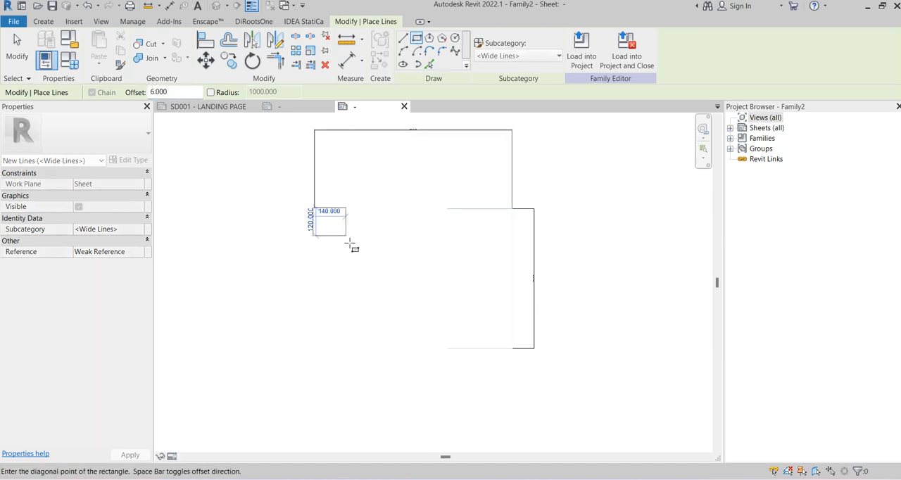
scroll(478, 328, "up", 3)
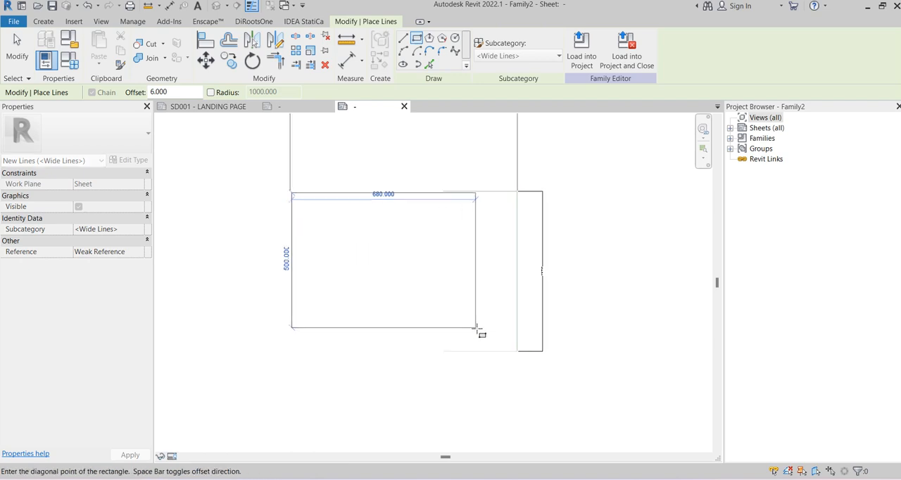
scroll(521, 342, "up", 2)
left_click(588, 369)
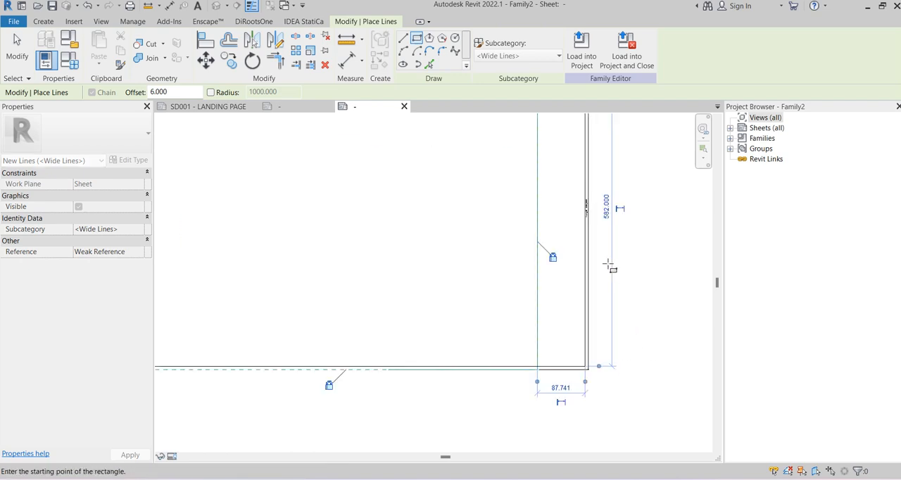
scroll(610, 263, "down", 3)
scroll(583, 177, "up", 5)
key("Escape")
key("Escape")
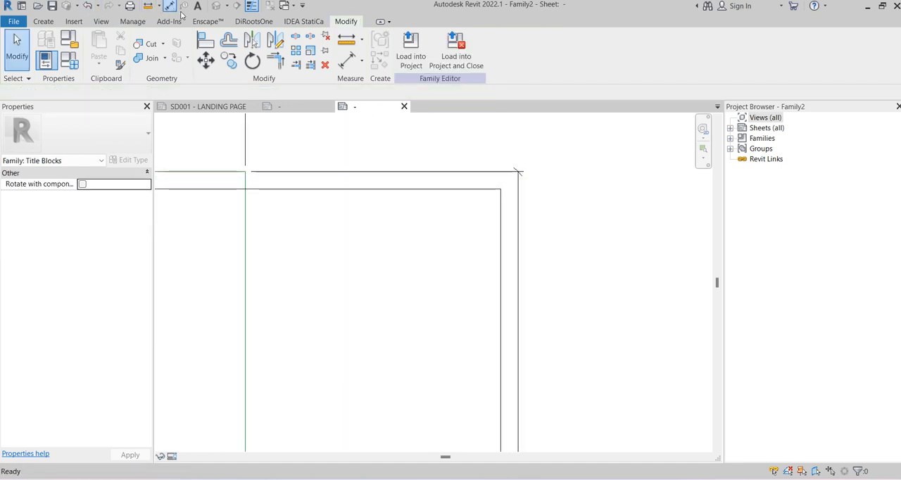
key("d")
key("i")
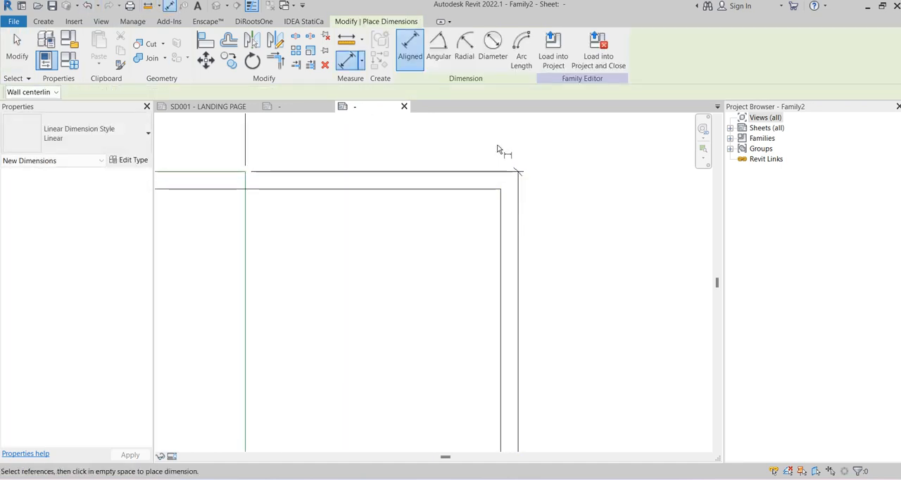
left_click(500, 205)
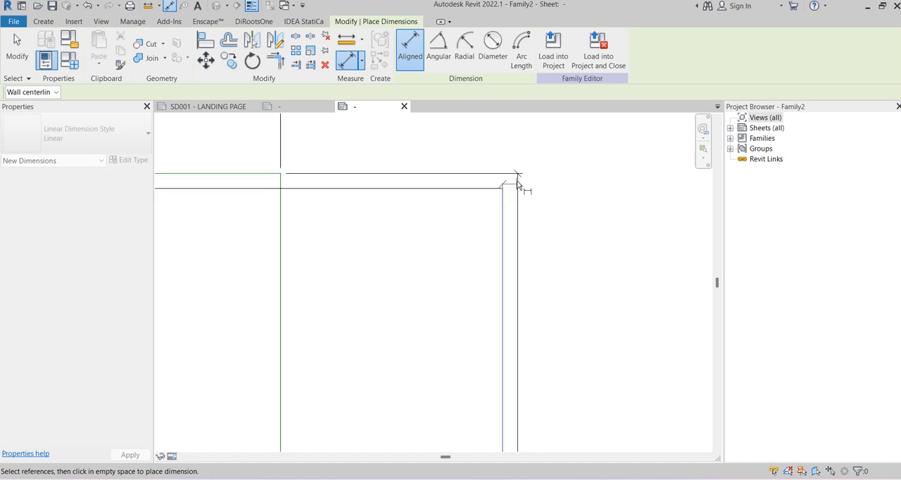
key("Escape")
key("Escape")
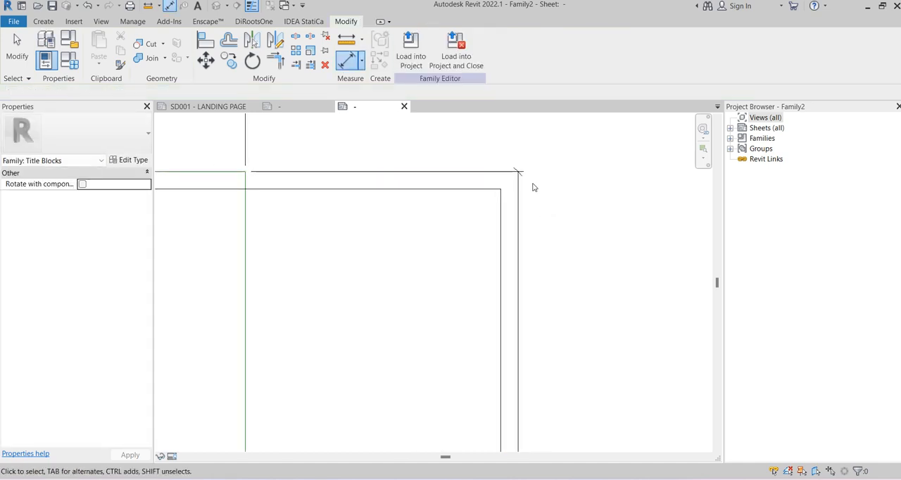
Move the Length dimension clear of the sheet outline, out beyond its right edge
scroll(533, 186, "down", 1)
left_click(525, 200)
scroll(498, 169, "down", 2)
scroll(498, 170, "down", 2)
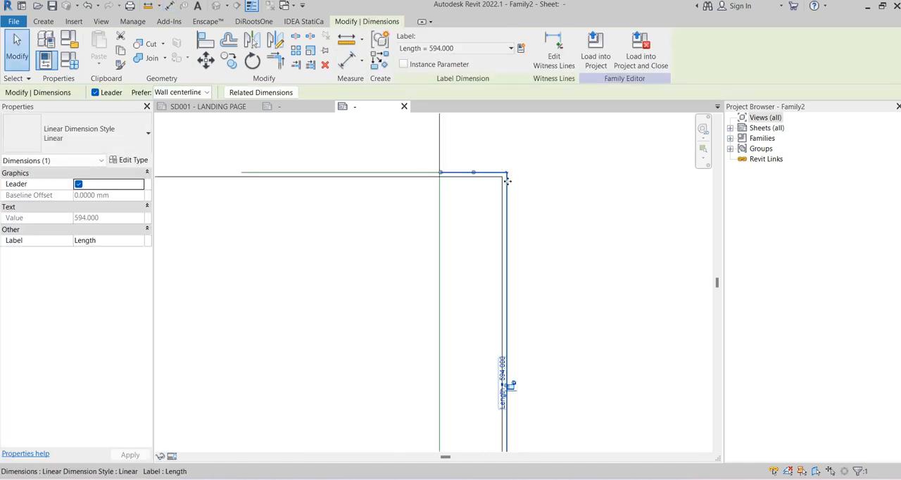
left_click_drag(507, 298, 602, 285)
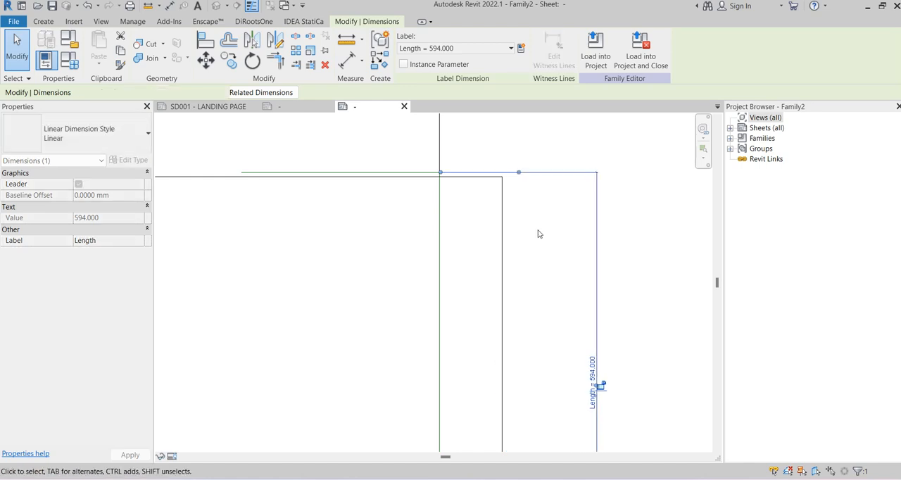
left_click(540, 234)
Delete the whole <Wide Lines> border rectangle that extends past the right edge of the sheet outline
left_click(501, 202)
scroll(519, 184, "down", 2)
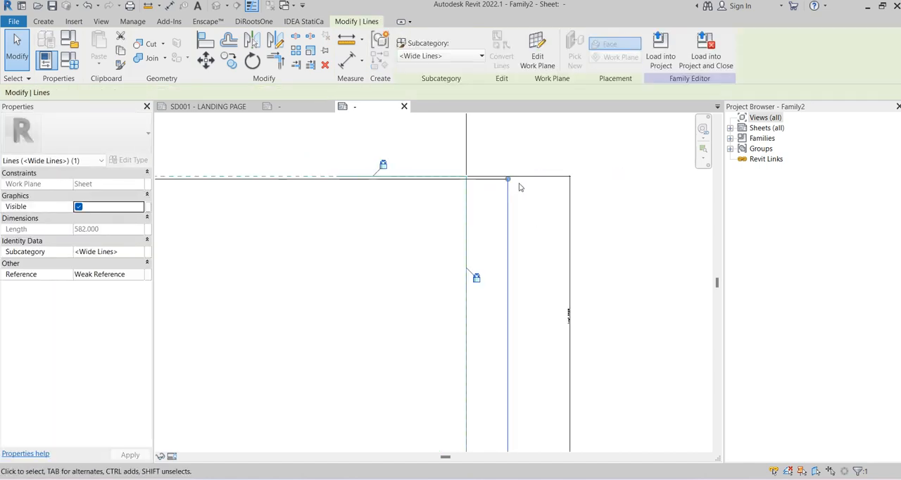
scroll(519, 187, "down", 2)
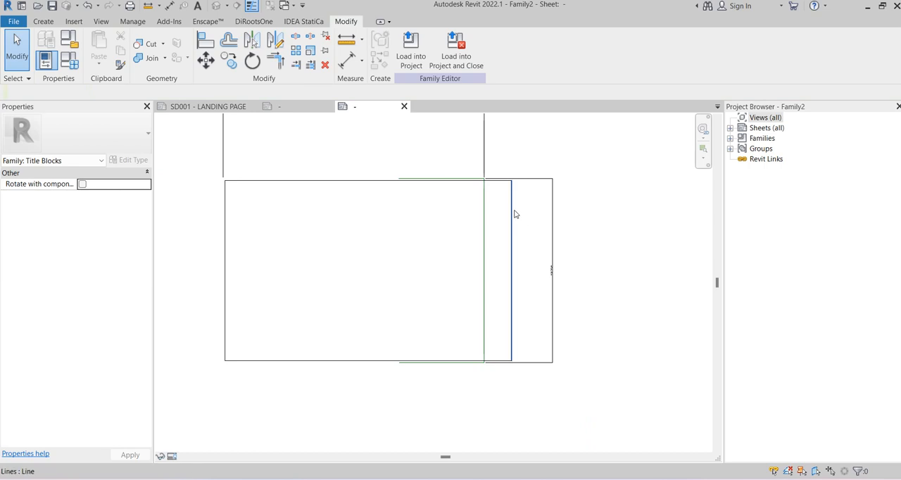
key("Tab")
left_click(513, 212)
key("Delete")
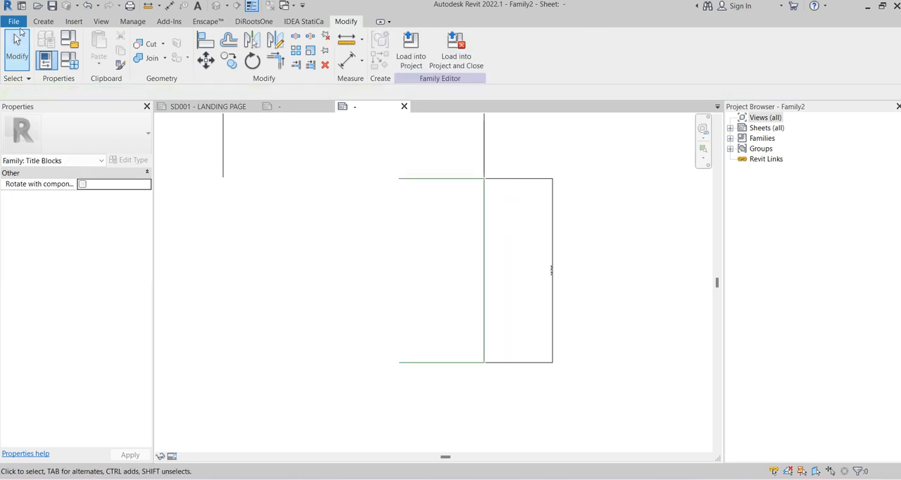
Draw a rectangular <Wide Lines> border with a 6 offset inside the sheet outline, from its upper-right to its lower-left corner
left_click(43, 21)
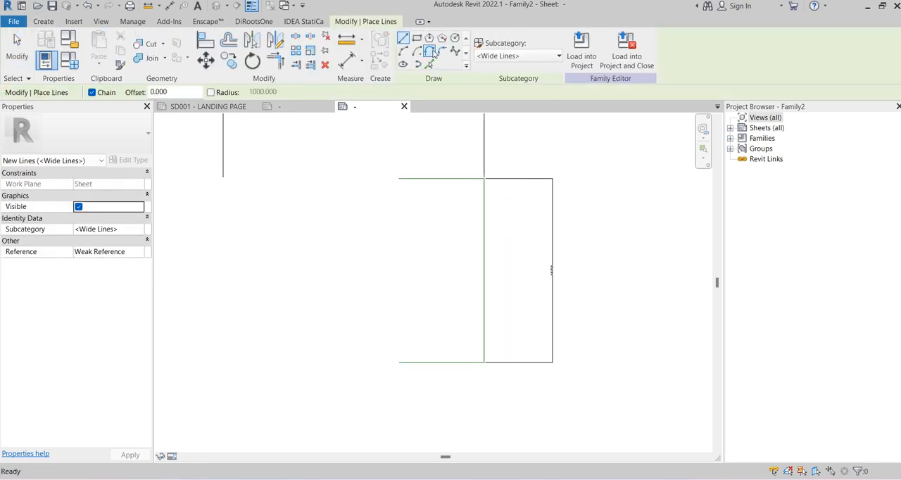
left_click(416, 38)
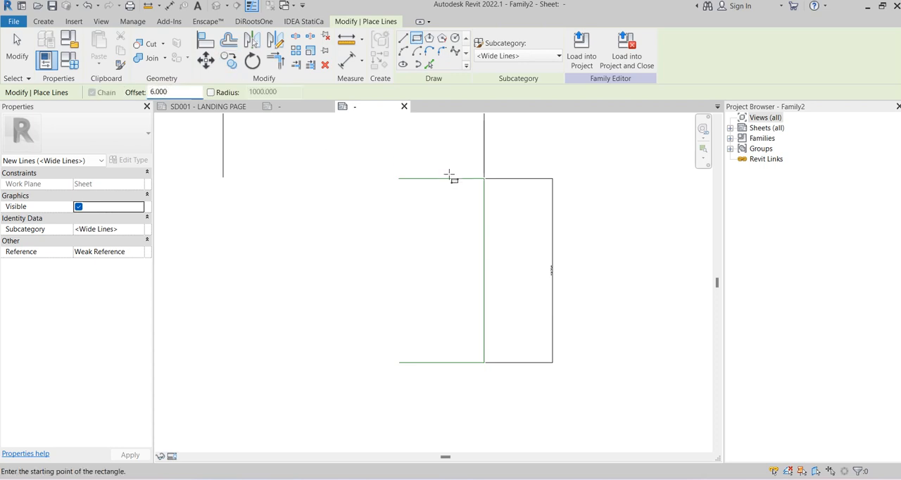
left_click(484, 180)
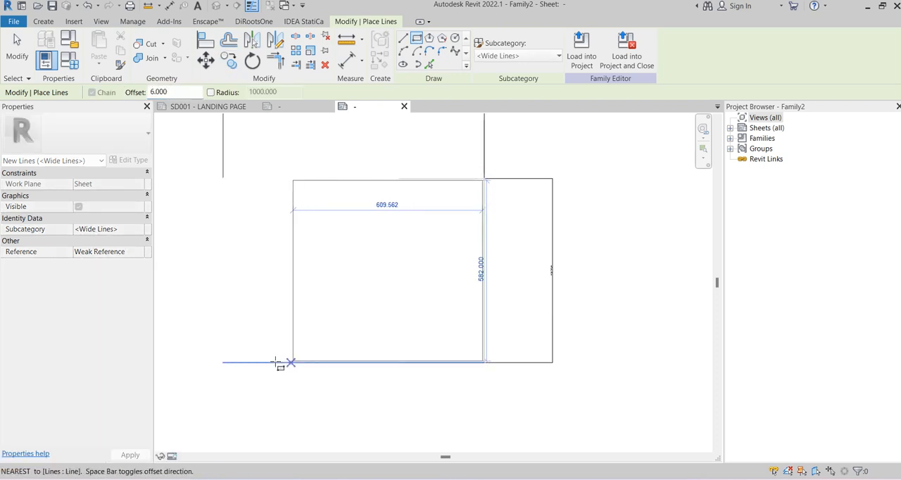
left_click(223, 363)
scroll(496, 193, "up", 3)
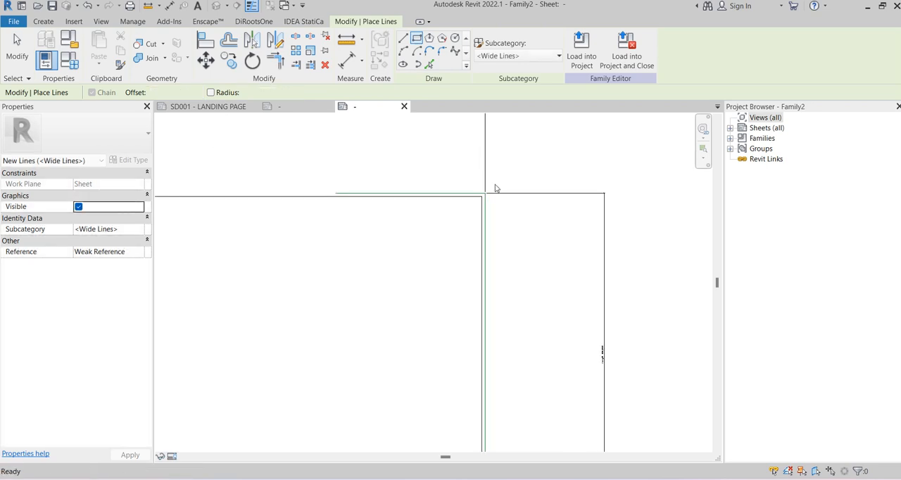
key("Escape")
key("Escape")
Add aligned dimensions between the sheet outline and the border at their right and left edges
left_click(169, 6)
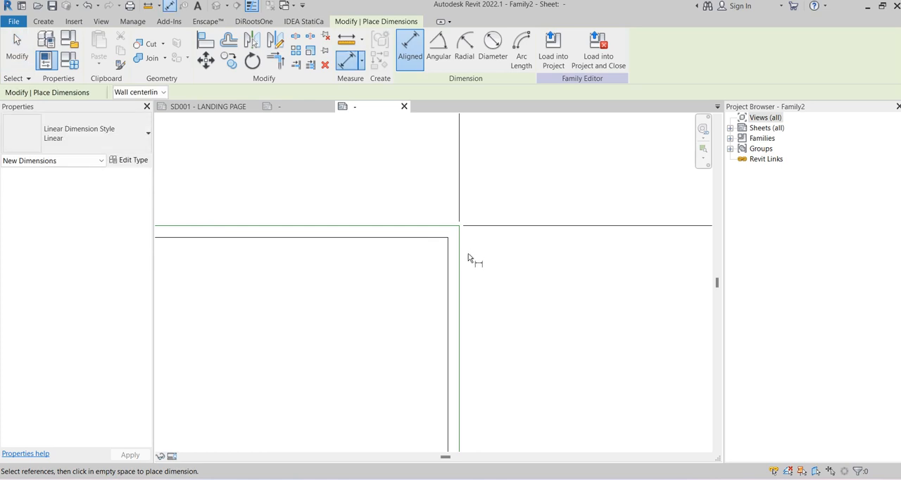
left_click(459, 258)
left_click(455, 257)
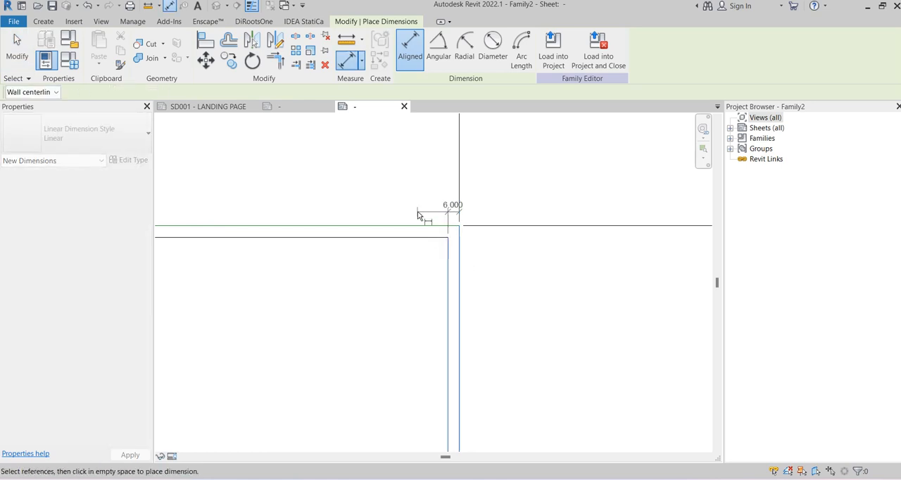
left_click(420, 202)
scroll(467, 167, "down", 4)
middle_click_drag(456, 174, 514, 166)
middle_click_drag(281, 181, 563, 184)
scroll(391, 195, "up", 2)
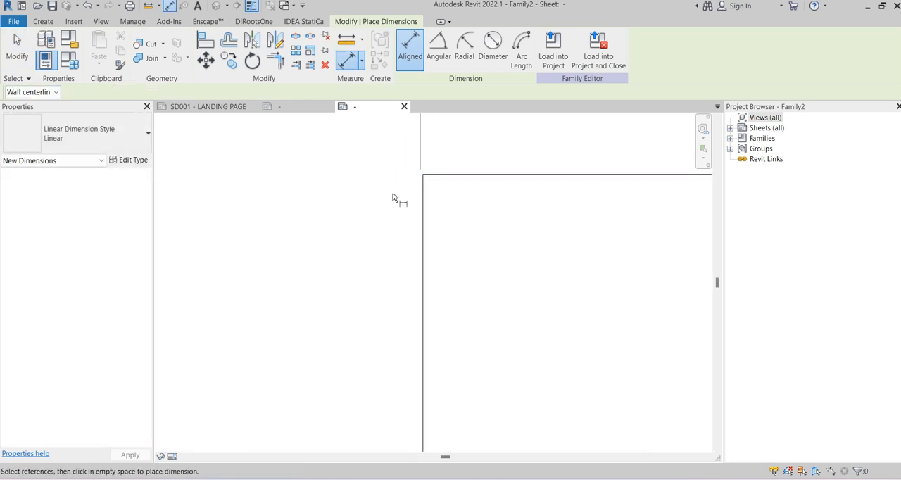
left_click(426, 185)
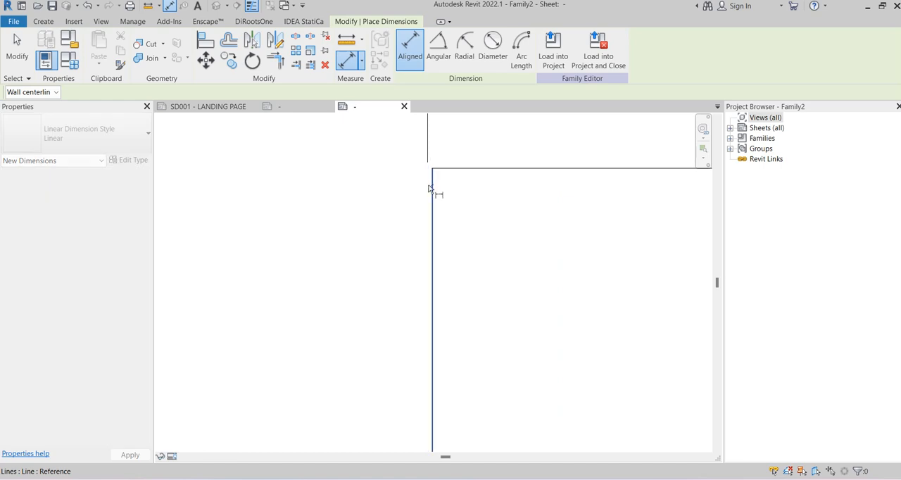
left_click(427, 187)
left_click(463, 153)
Add aligned dimensions between the sheet outline and the border at their bottom and top edges
scroll(513, 203, "down", 3)
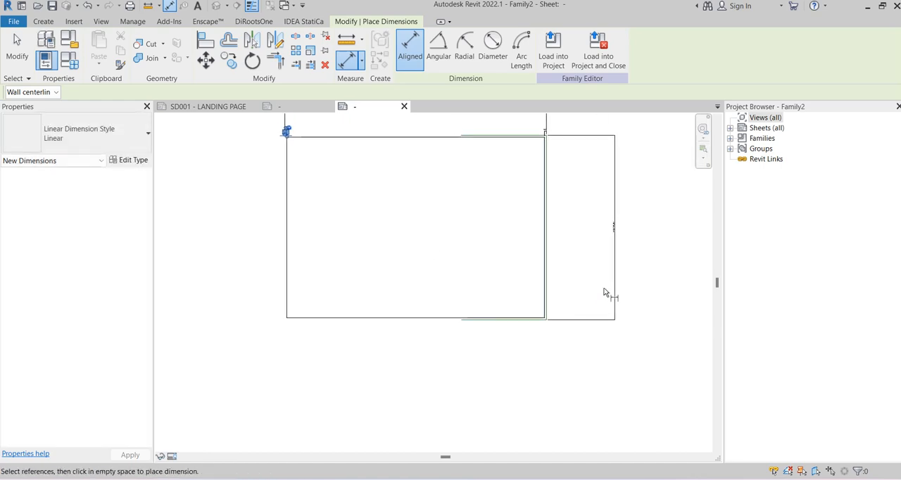
scroll(604, 292, "up", 3)
left_click(476, 322)
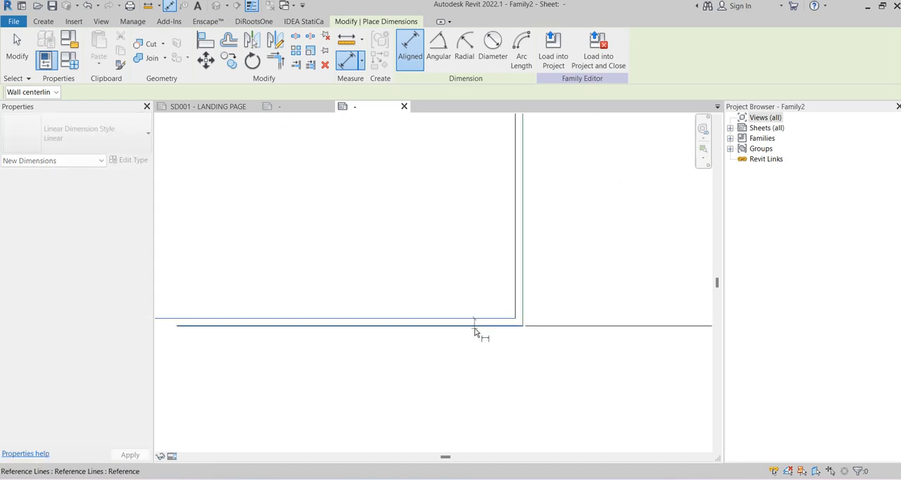
left_click(570, 303)
scroll(572, 192, "down", 2)
middle_click_drag(571, 243, 577, 377)
middle_click_drag(538, 149, 535, 245)
scroll(518, 197, "up", 1)
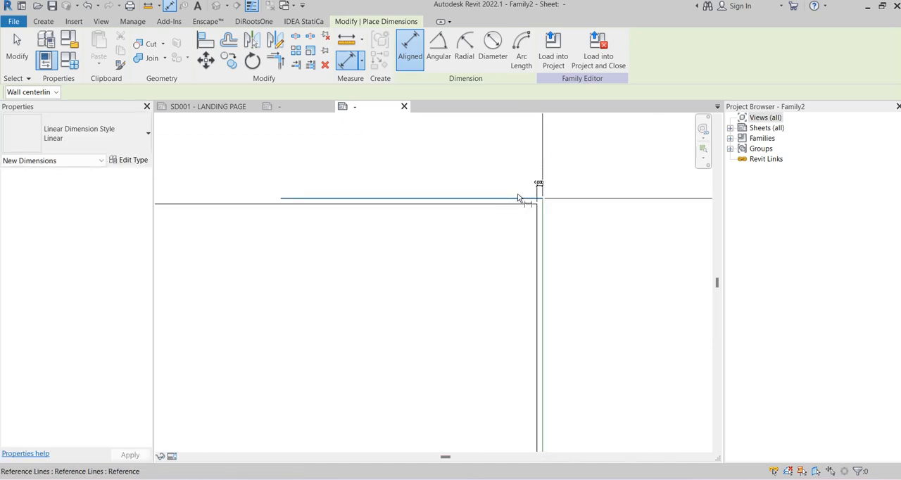
left_click(518, 196)
left_click(520, 204)
left_click(579, 219)
scroll(559, 179, "up", 1)
key("Escape")
key("Escape")
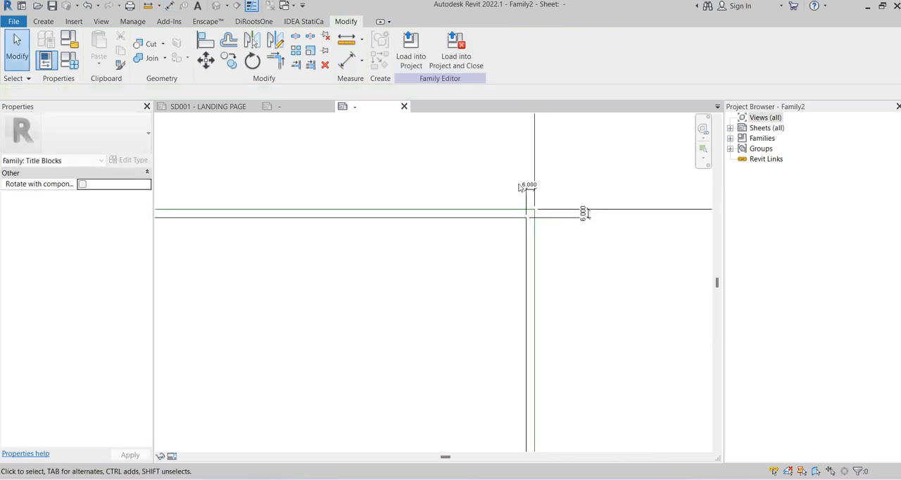
Label all four border gap dimensions with a new type-based family parameter named Margin
left_click(527, 188)
left_click(581, 217, "ctrl")
scroll(584, 160, "down", 4)
scroll(611, 362, "up", 2)
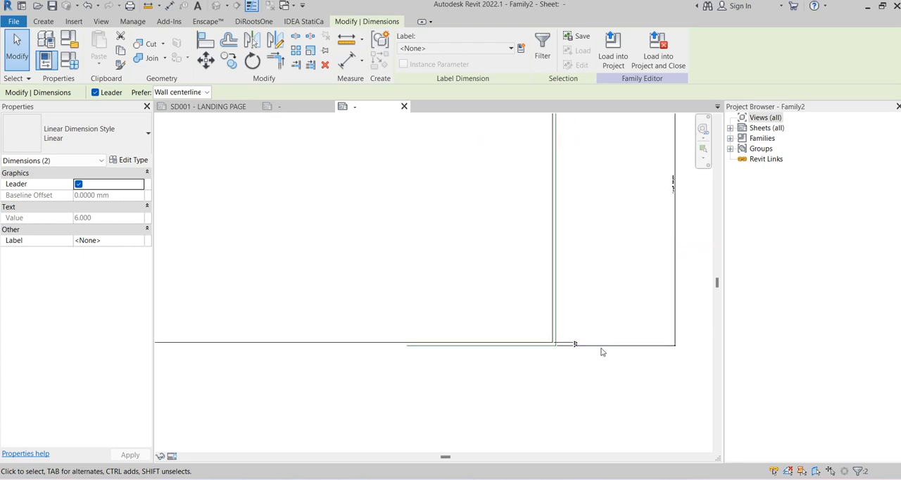
left_click(556, 338, "ctrl")
scroll(589, 364, "down", 3)
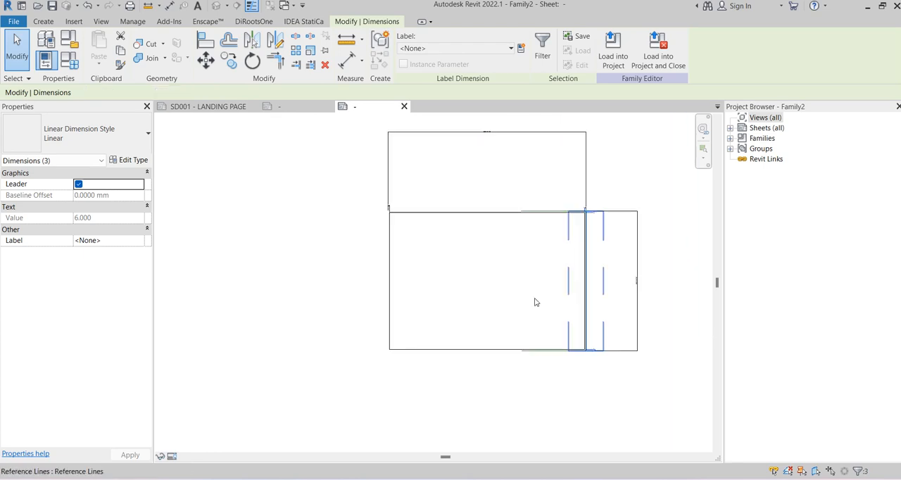
scroll(368, 203, "up", 5)
left_click(431, 238, "ctrl")
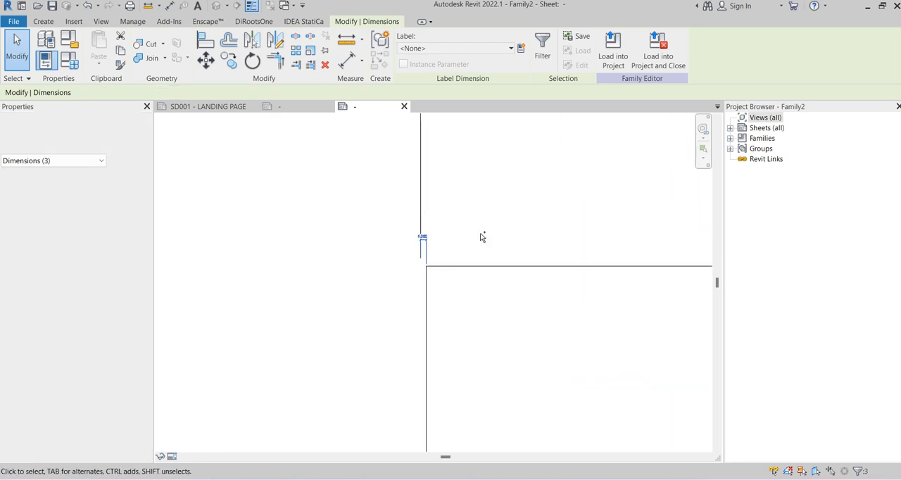
left_click(521, 48)
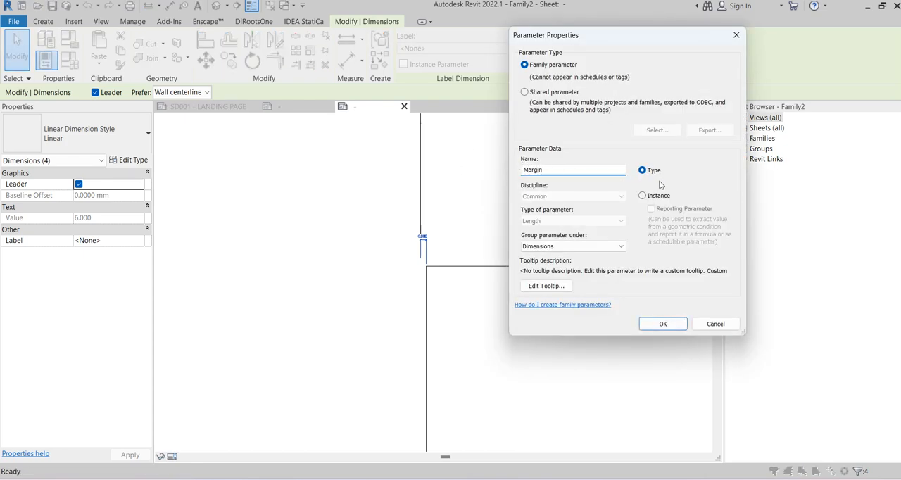
left_click(662, 324)
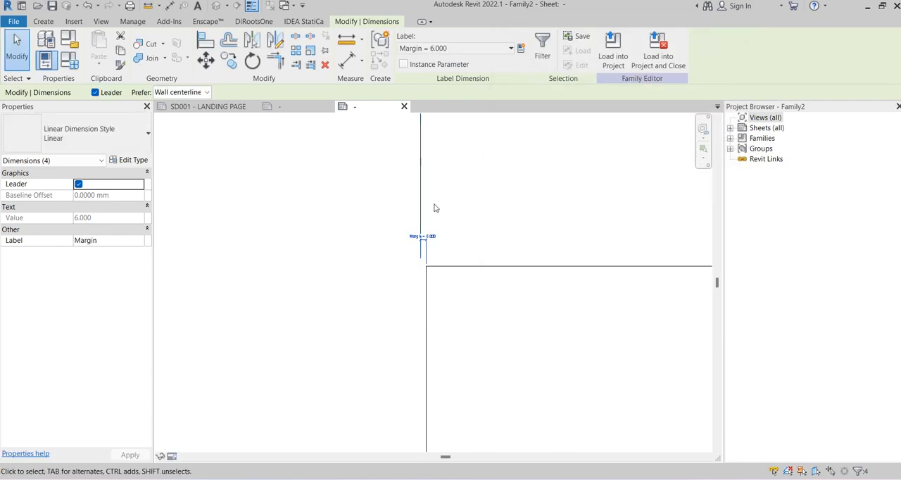
left_click(243, 143)
Compare the A1 Portrait type's values, then set the A1 Landscape type's Margin to 10 and accept the family types
left_click(69, 59)
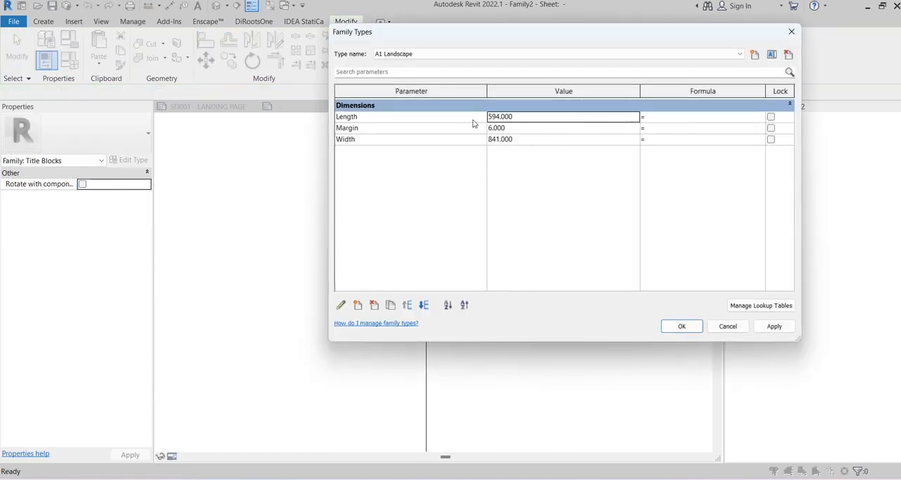
left_click(456, 54)
left_click(451, 71)
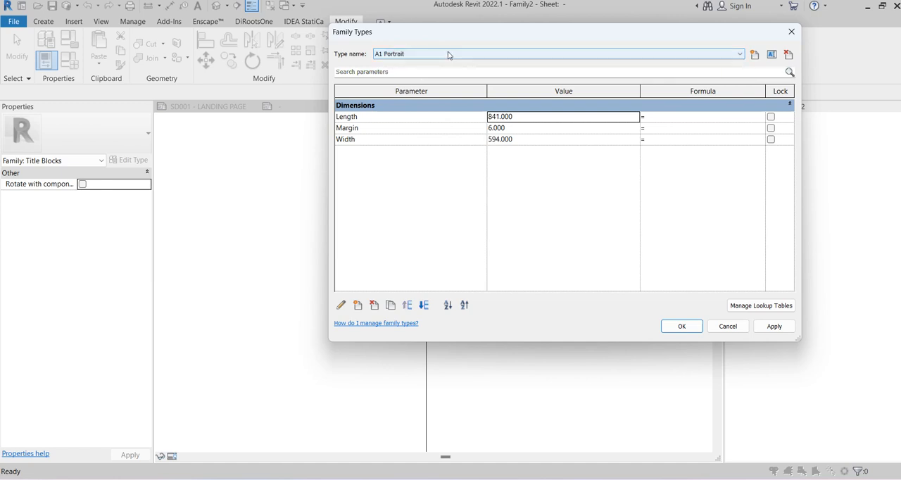
left_click(447, 54)
left_click(413, 64)
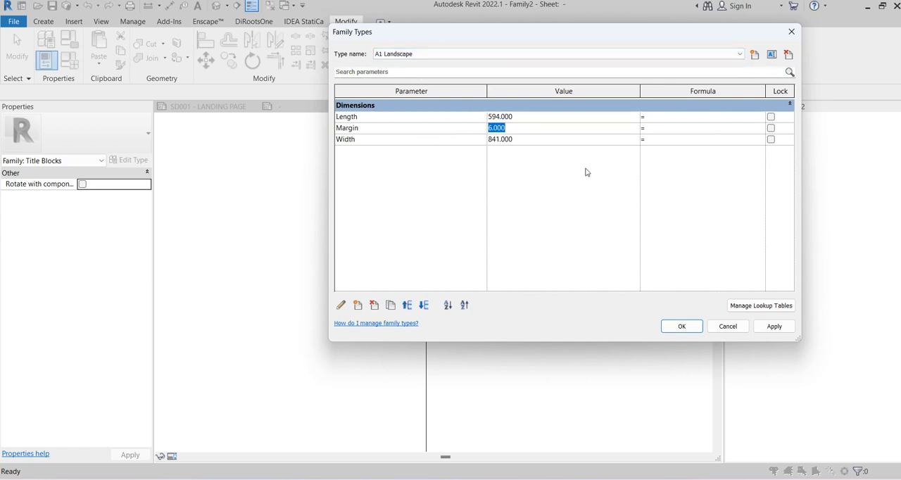
left_click(677, 327)
middle_click_drag(494, 217, 206, 191)
scroll(478, 206, "up", 7)
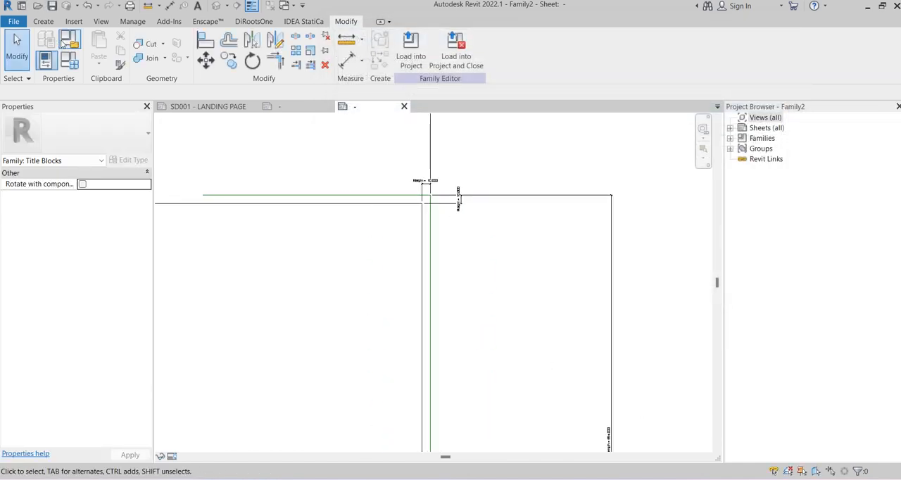
Draw a second <Wide Lines> rectangle with a 10 offset inside the existing border, from its upper-right to its lower-left corner
left_click(43, 21)
left_click(97, 51)
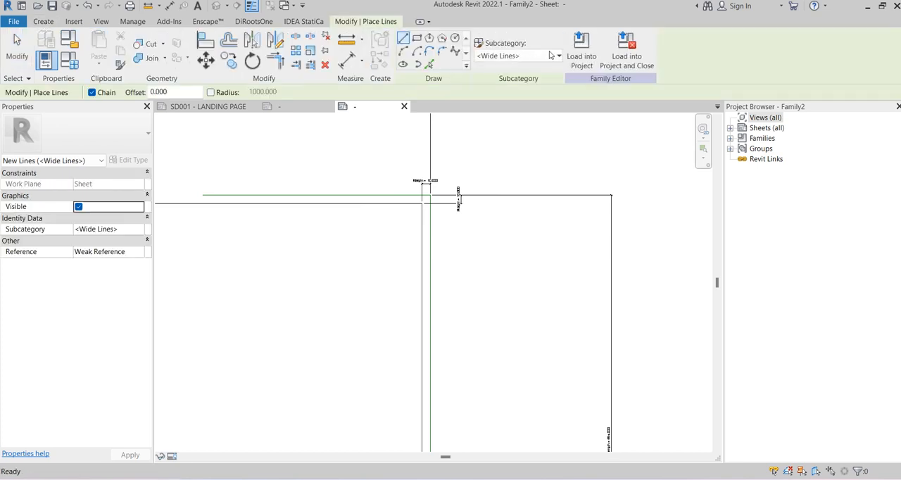
left_click(429, 38)
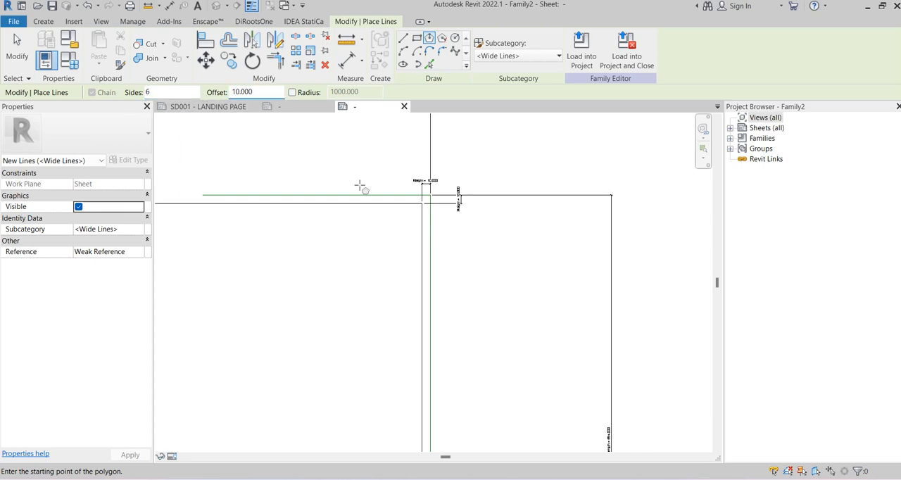
left_click(422, 204)
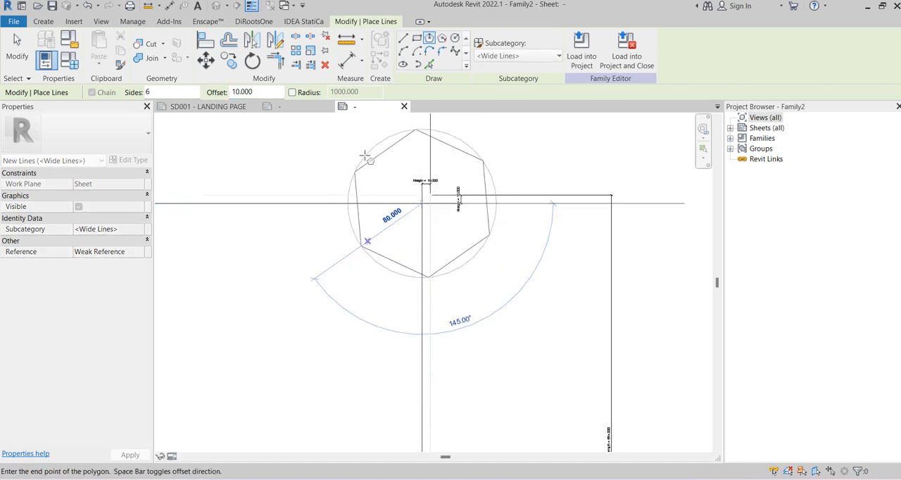
left_click(416, 38)
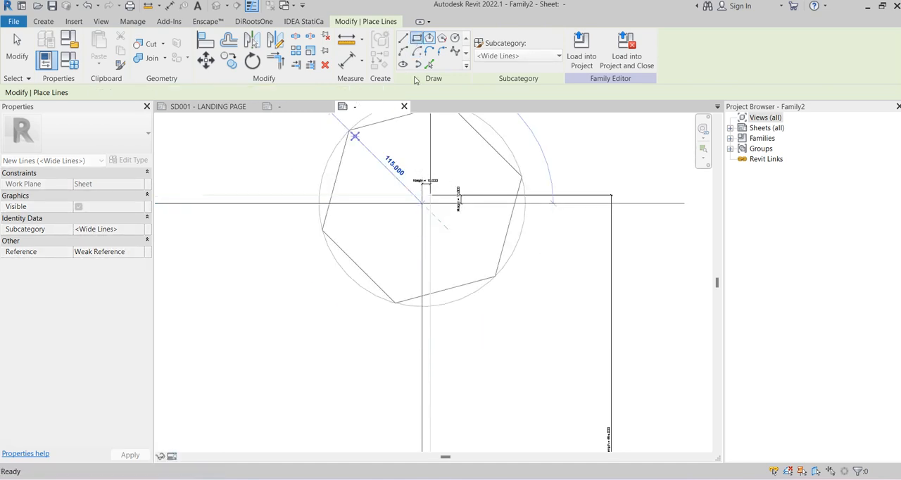
left_click(423, 203)
scroll(317, 338, "down", 2)
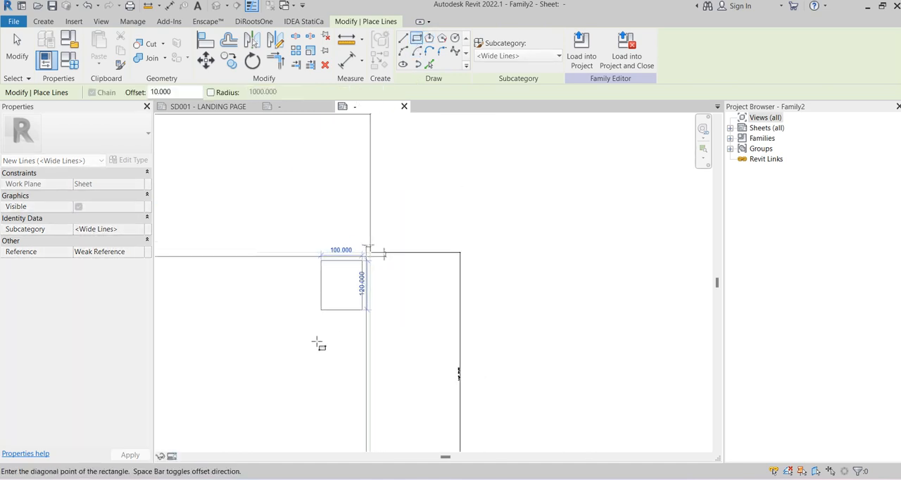
scroll(317, 340, "down", 2)
middle_click_drag(281, 362, 603, 251)
scroll(492, 306, "up", 3)
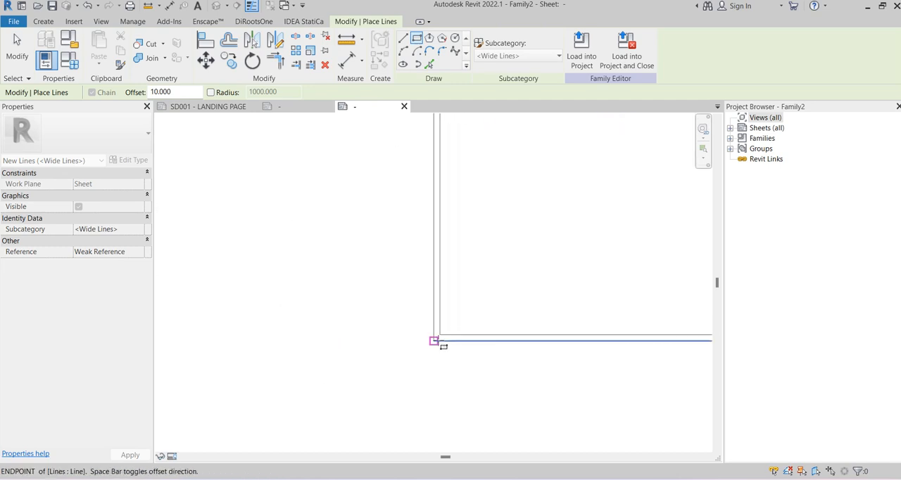
left_click(434, 341)
scroll(459, 322, "down", 2)
middle_click_drag(479, 298, 342, 347)
key("Escape")
key("Escape")
scroll(605, 174, "up", 4)
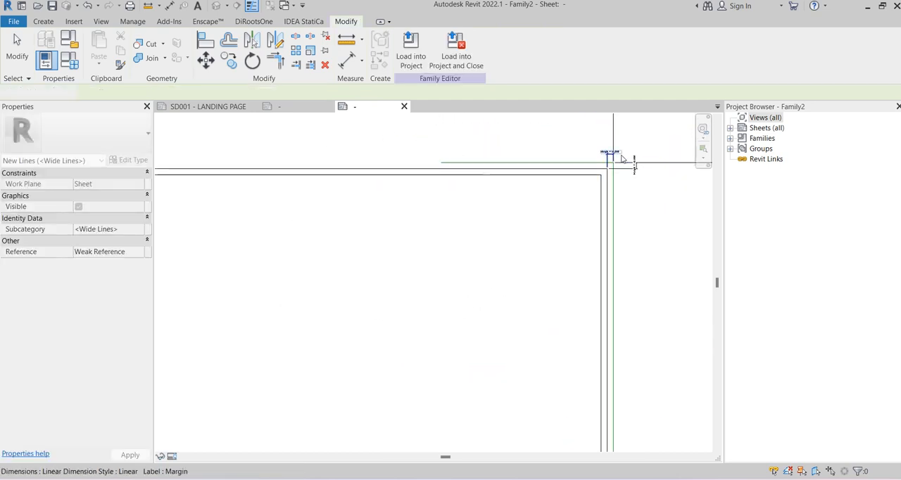
left_click(169, 6)
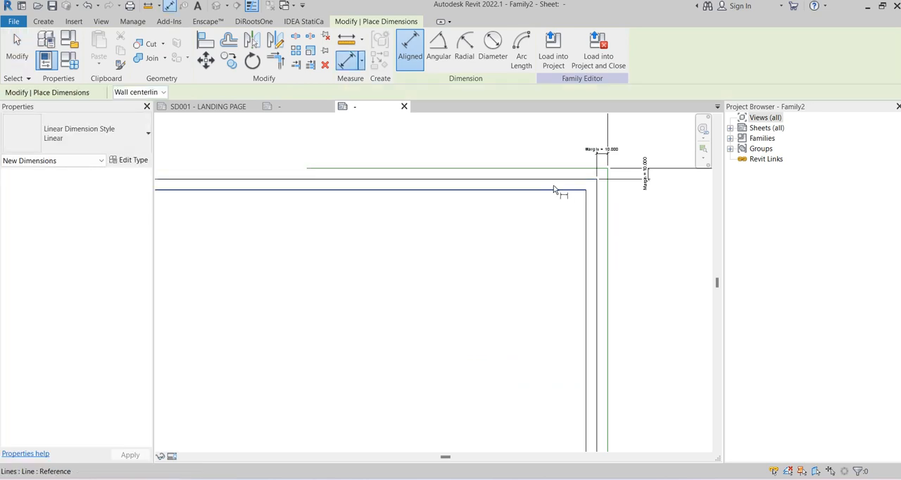
left_click(530, 191)
scroll(656, 212, "down", 2)
middle_click_drag(649, 213, 485, 208)
scroll(519, 197, "up", 1)
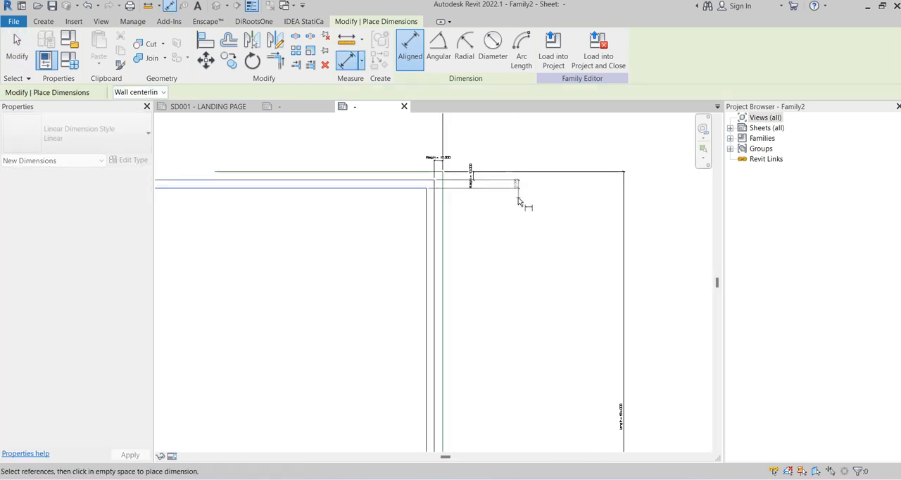
left_click(518, 196)
scroll(401, 170, "up", 3)
scroll(443, 224, "up", 1)
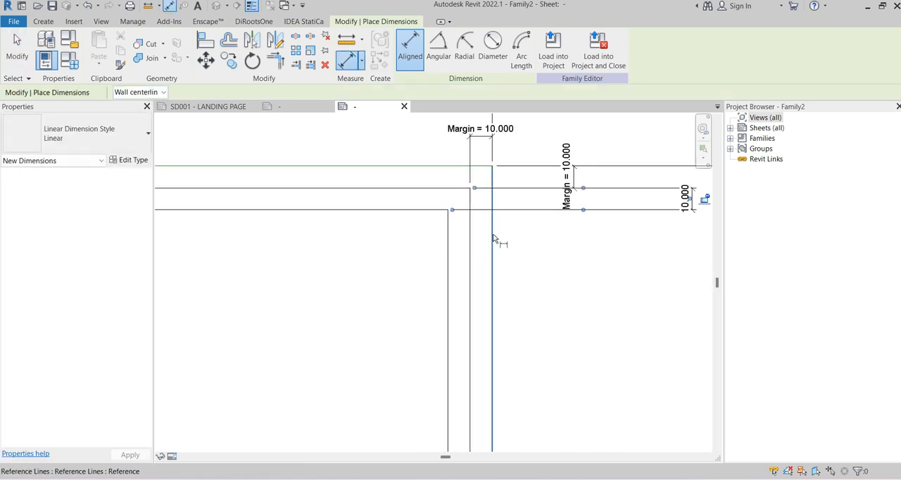
key("Escape")
key("Escape")
left_click(658, 209)
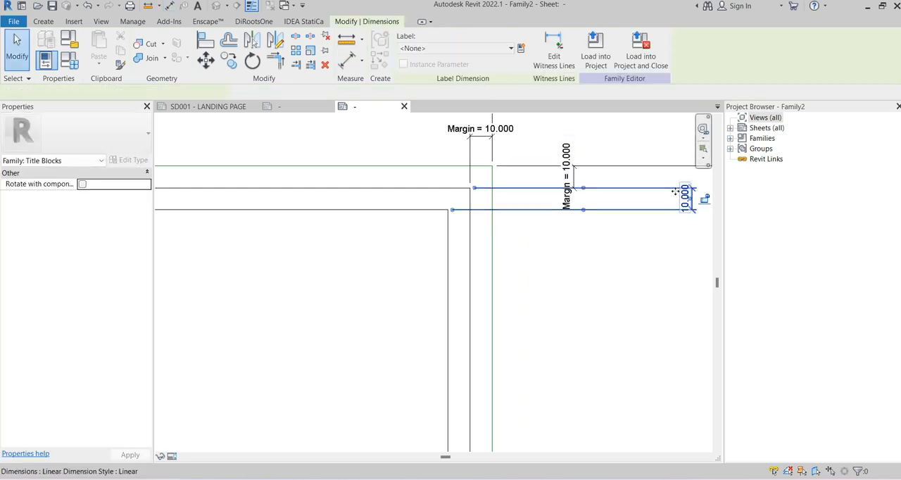
key("Escape")
Add aligned dimensions between the green sheet outline and the inner border at the top and right edges
left_click(169, 6)
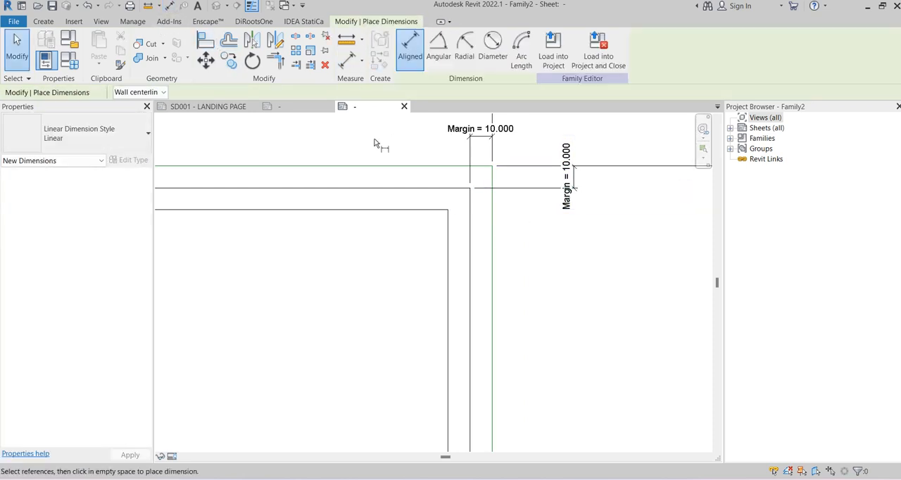
left_click(378, 167)
left_click(388, 209)
left_click(630, 249)
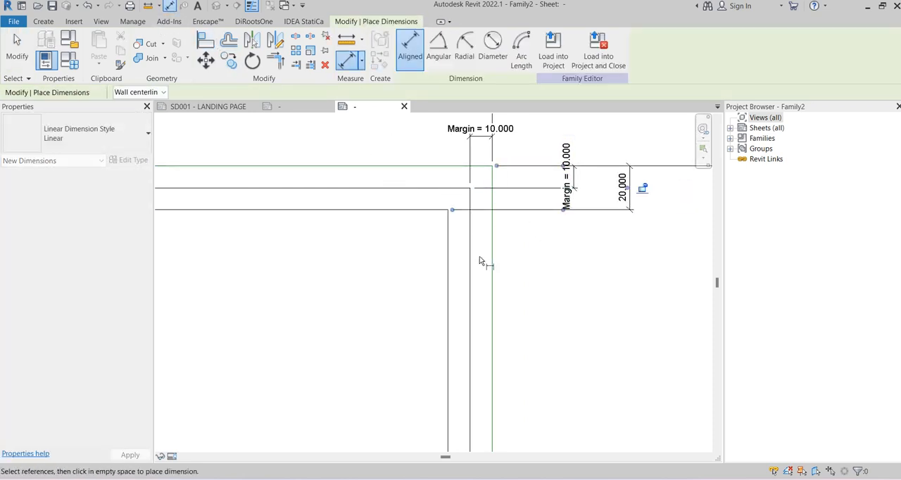
left_click(449, 260)
left_click(491, 266)
scroll(492, 265, "down", 2)
left_click(424, 140)
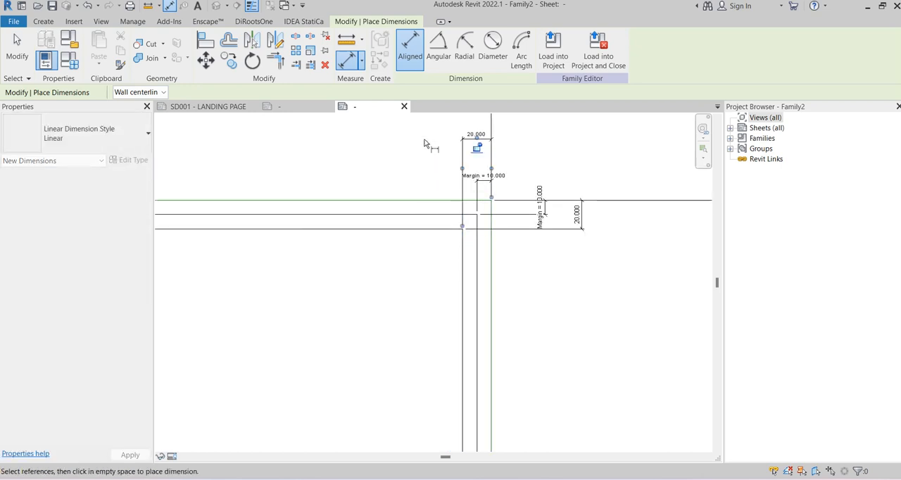
Add aligned dimensions between the sheet outline and the inner border at the left and bottom edges, and end dimensioning
scroll(556, 171, "down", 4)
scroll(214, 183, "up", 4)
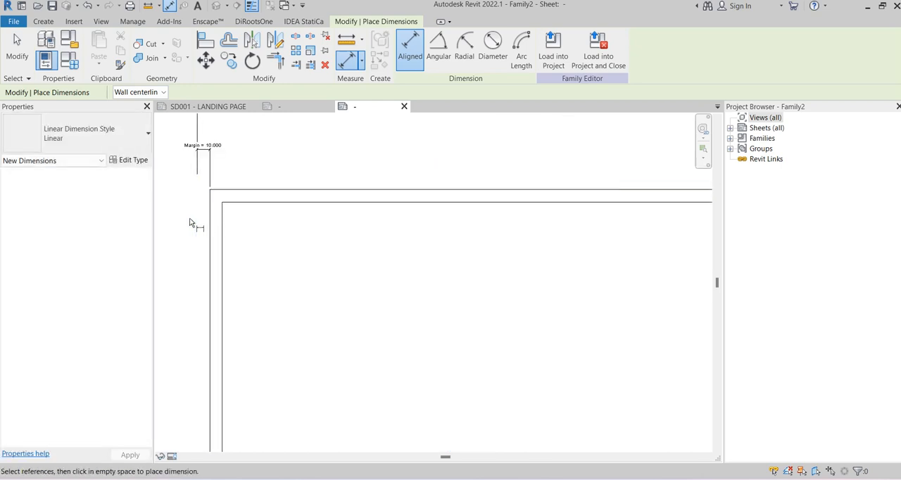
left_click(197, 225)
left_click(222, 236)
left_click(256, 130)
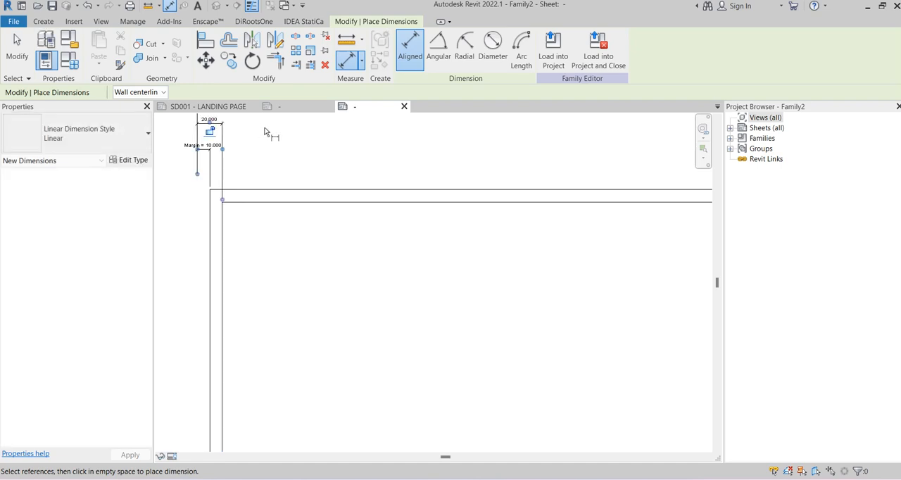
scroll(556, 261, "down", 3)
scroll(426, 237, "up", 5)
scroll(408, 321, "up", 3)
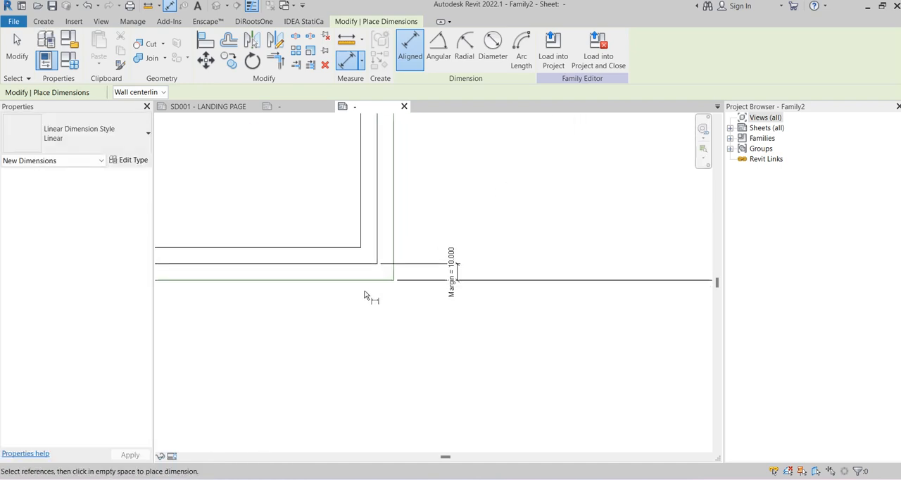
left_click(333, 280)
left_click(328, 247)
left_click(535, 257)
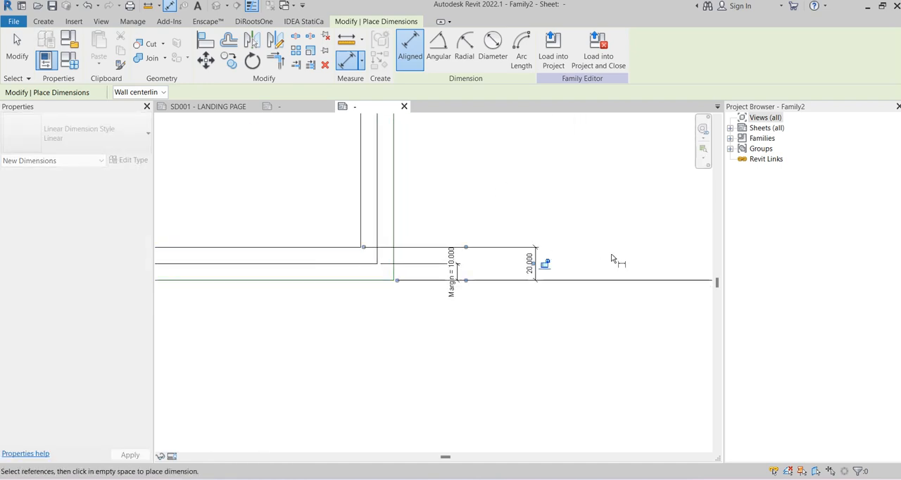
scroll(624, 247, "down", 3)
key("Escape")
key("Escape")
Label all four inner border dimensions with a new type-based family parameter named Guide
scroll(616, 235, "up", 2)
left_click(571, 278)
scroll(567, 278, "down", 3)
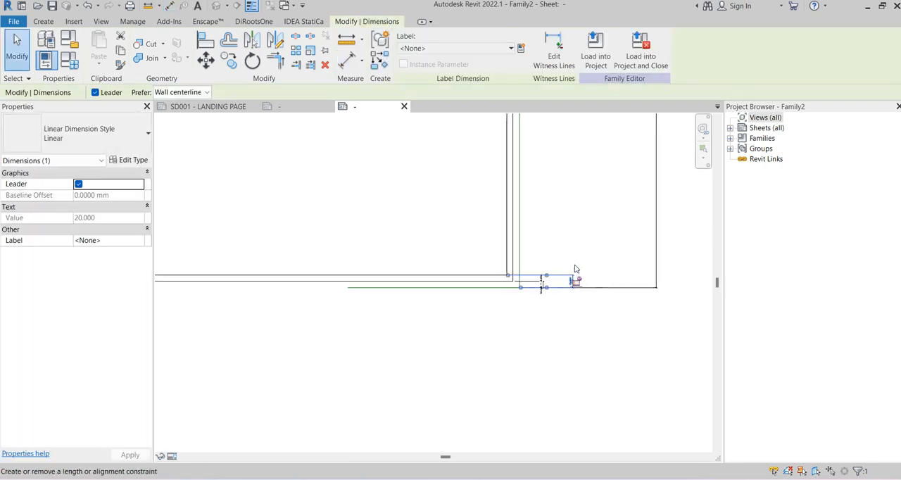
scroll(589, 215, "up", 4)
left_click(536, 214, "ctrl")
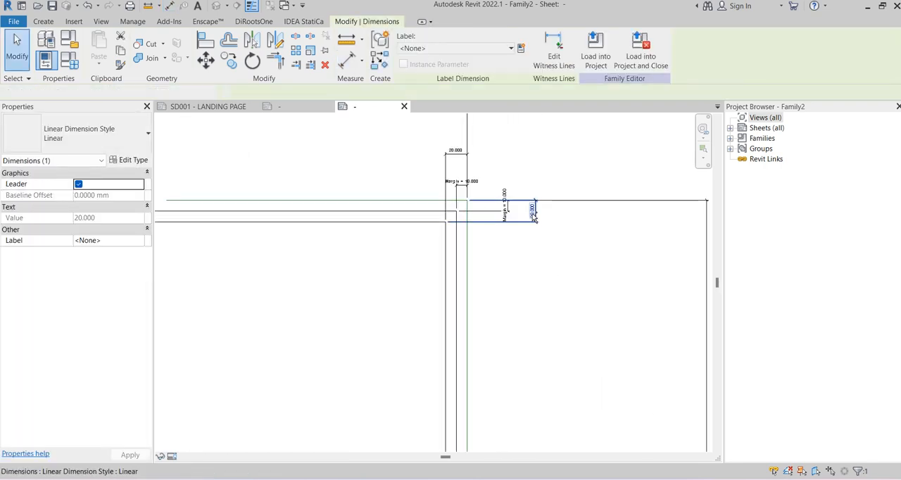
left_click(457, 155, "ctrl")
scroll(566, 175, "down", 4)
scroll(197, 155, "up", 5)
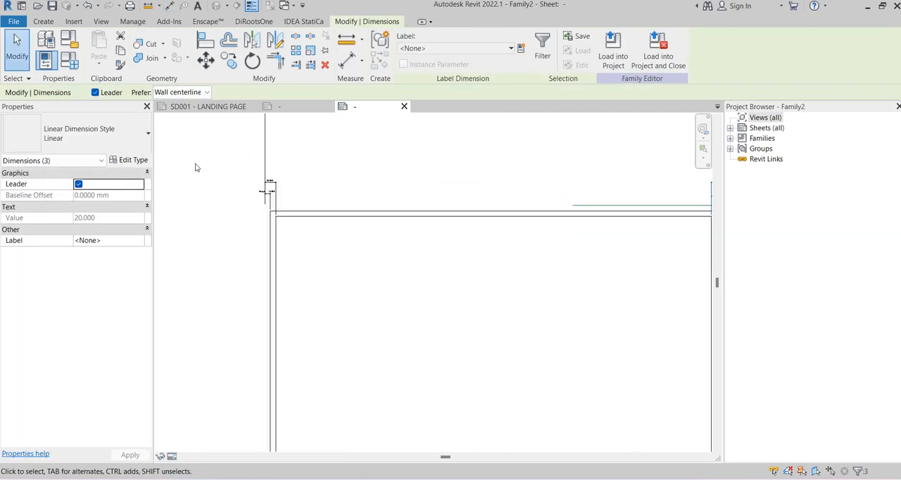
left_click(428, 216, "ctrl")
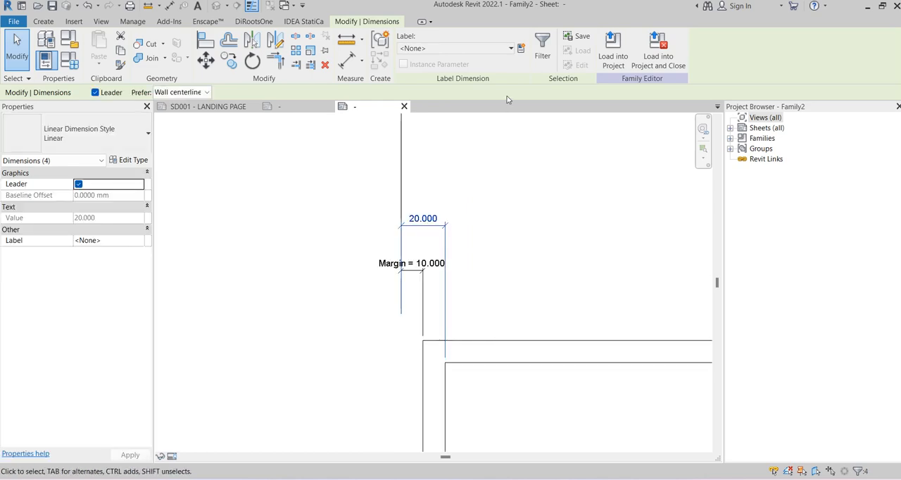
left_click(521, 48)
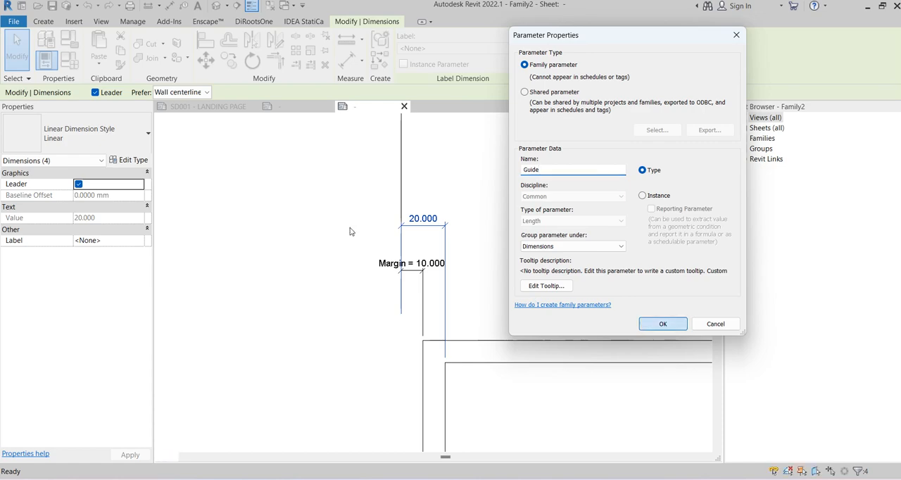
left_click(662, 324)
left_click(271, 187)
Set the A1 Landscape type's Margin to 6 and Guide to 9, and accept the family types
scroll(267, 185, "down", 3)
scroll(240, 185, "down", 5)
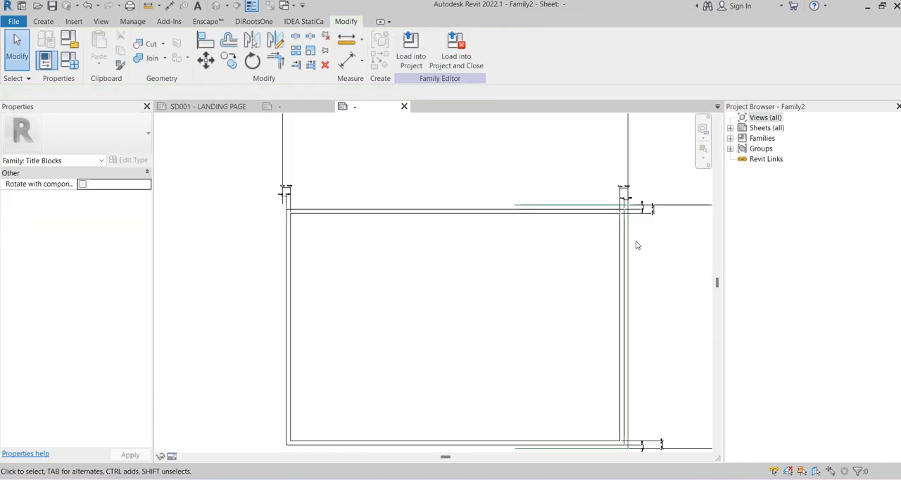
scroll(644, 201, "up", 4)
left_click(70, 61)
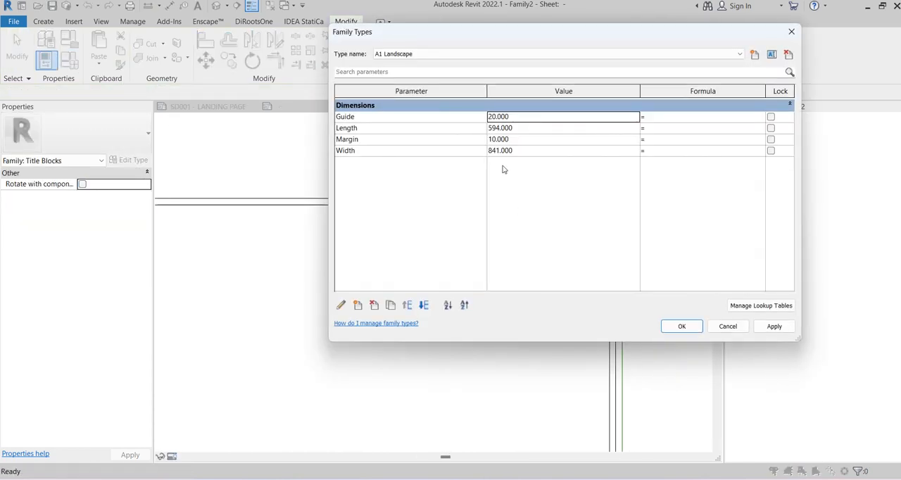
left_click(523, 138)
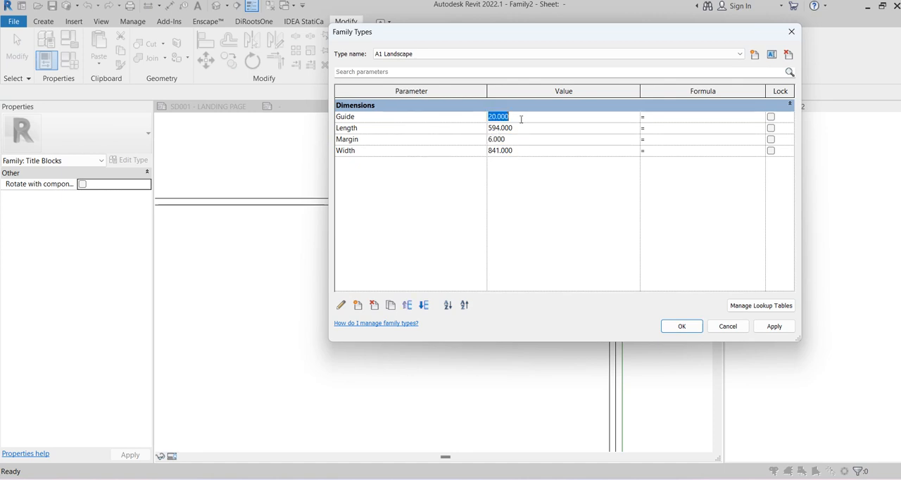
type("9")
left_click(680, 326)
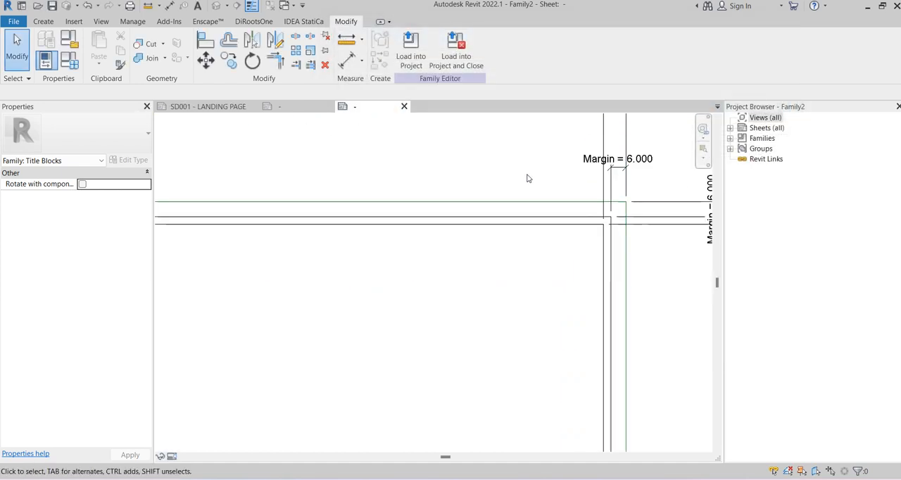
Review the resized borders, examine the information column of the finished title block family for reference, and return to the new family
scroll(488, 156, "down", 6)
middle_click_drag(554, 227, 585, 201)
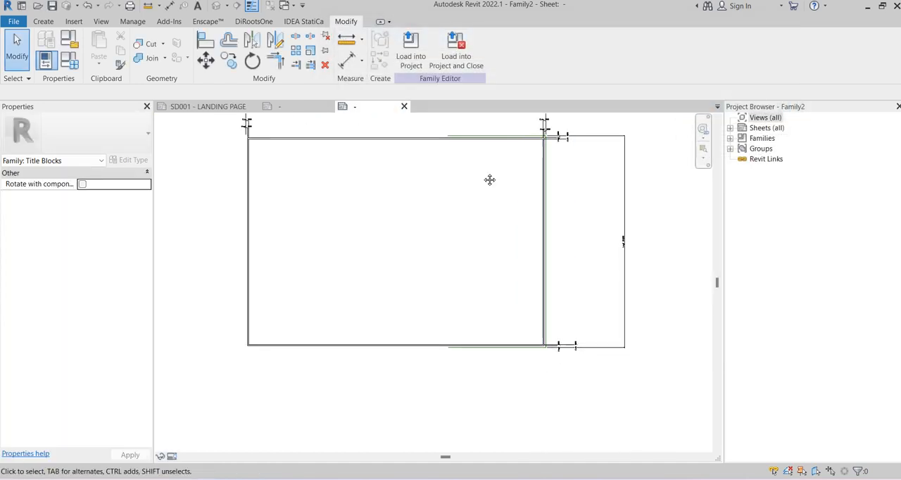
middle_click_drag(490, 179, 442, 214)
scroll(442, 212, "up", 5)
left_click(303, 107)
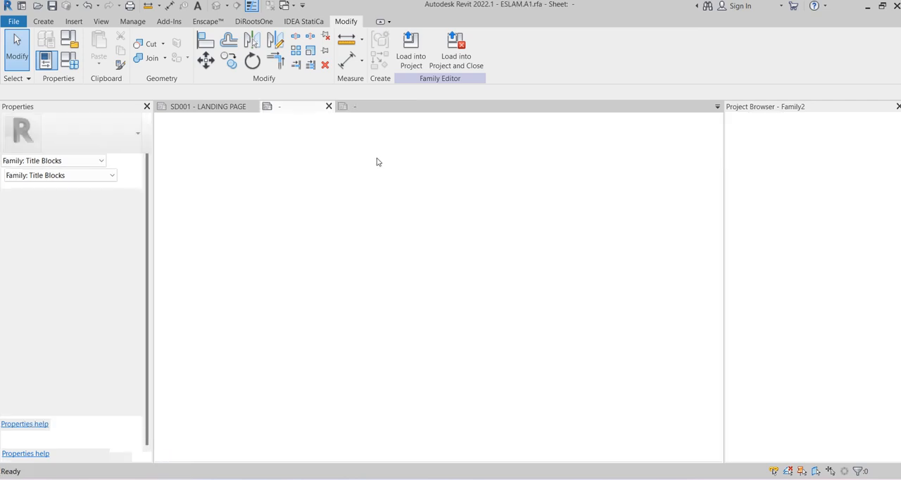
scroll(479, 243, "down", 3)
scroll(615, 238, "up", 5)
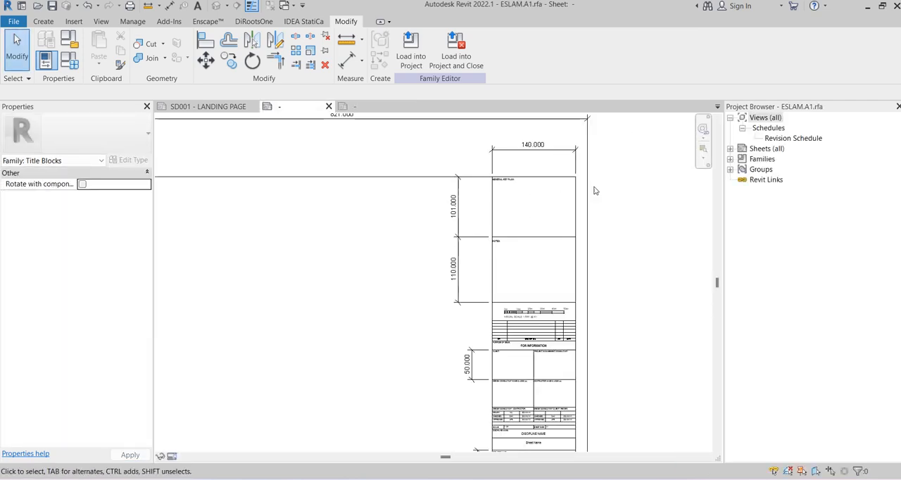
left_click(352, 106)
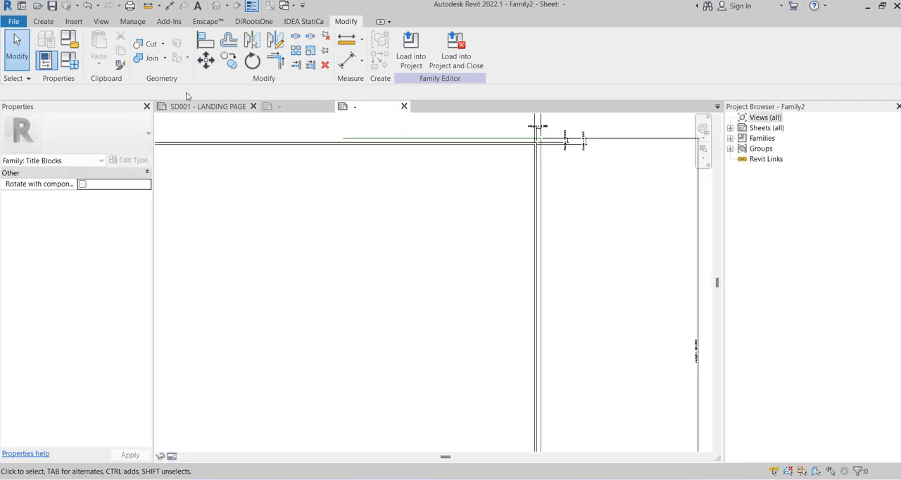
Draw a vertical <Wide Lines> line between the inner border's top and bottom edges, about 245 mm from the sheet's right outline
left_click(42, 21)
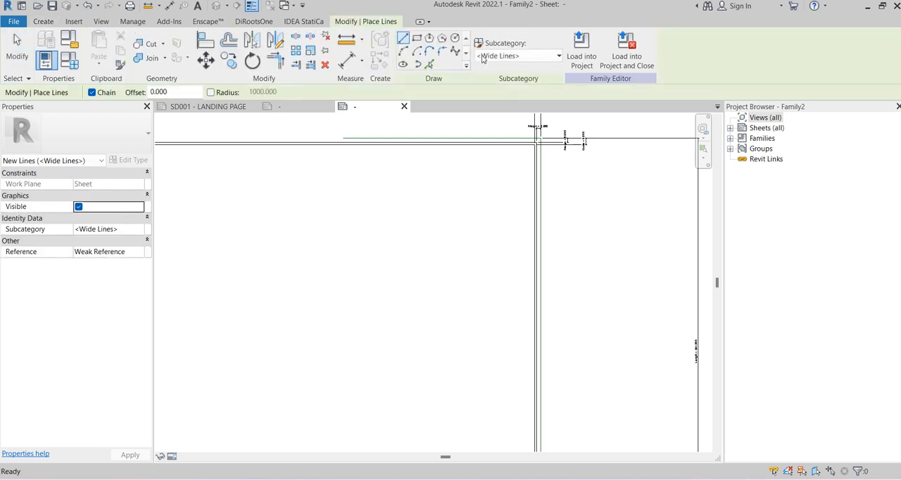
left_click(366, 144)
scroll(372, 219, "down", 3)
middle_click_drag(427, 340, 437, 173)
scroll(413, 195, "up", 3)
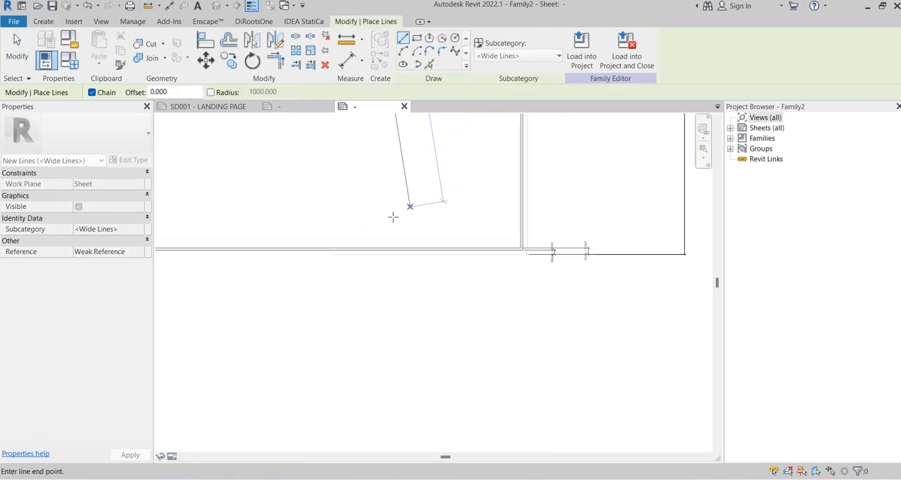
scroll(338, 237, "up", 3)
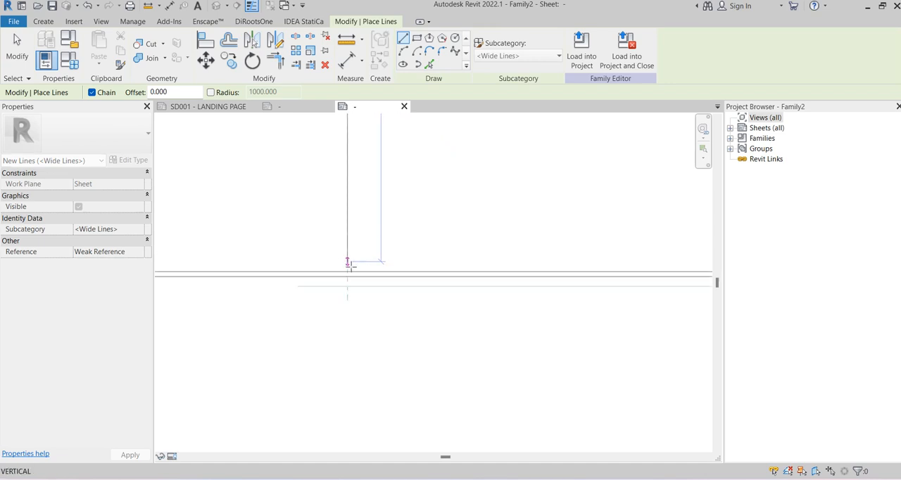
left_click(349, 270)
key("Escape")
scroll(364, 278, "down", 4)
key("Escape")
Add an aligned dimension above the sheet between its right outline and the new vertical line
middle_click_drag(408, 189, 411, 314)
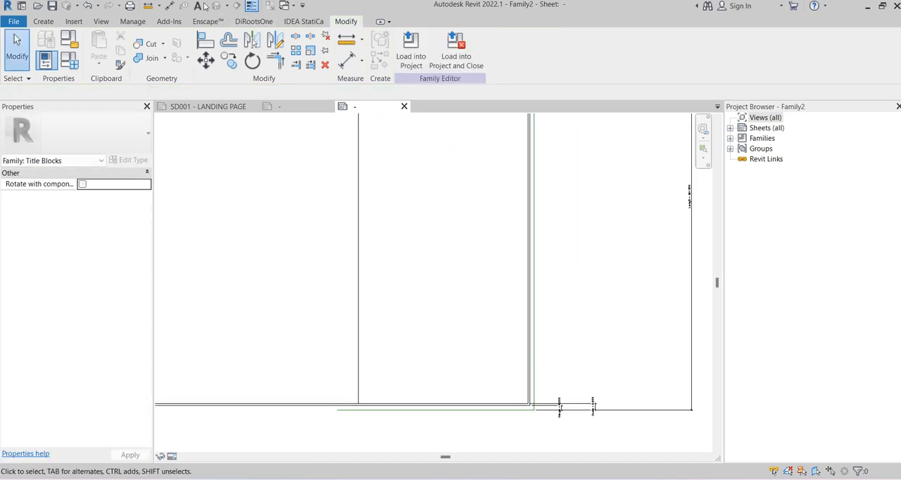
left_click(170, 5)
middle_click_drag(573, 215, 568, 279)
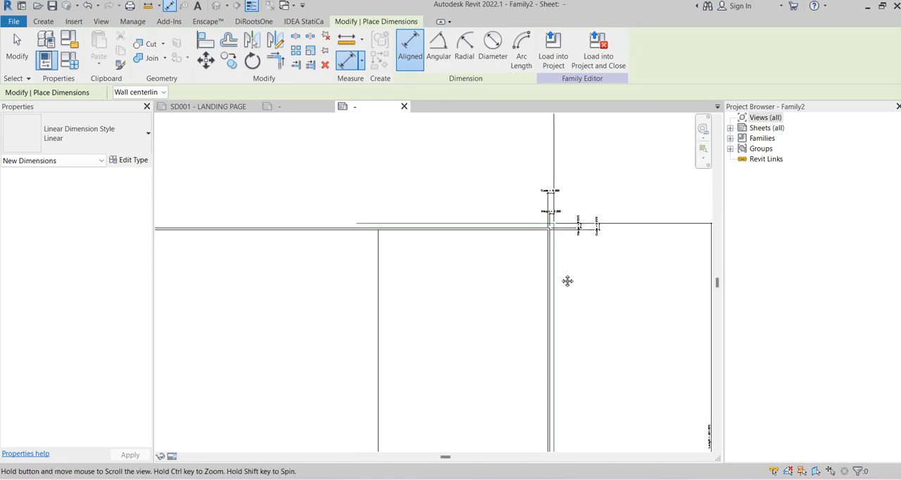
left_click(554, 254)
left_click(379, 265)
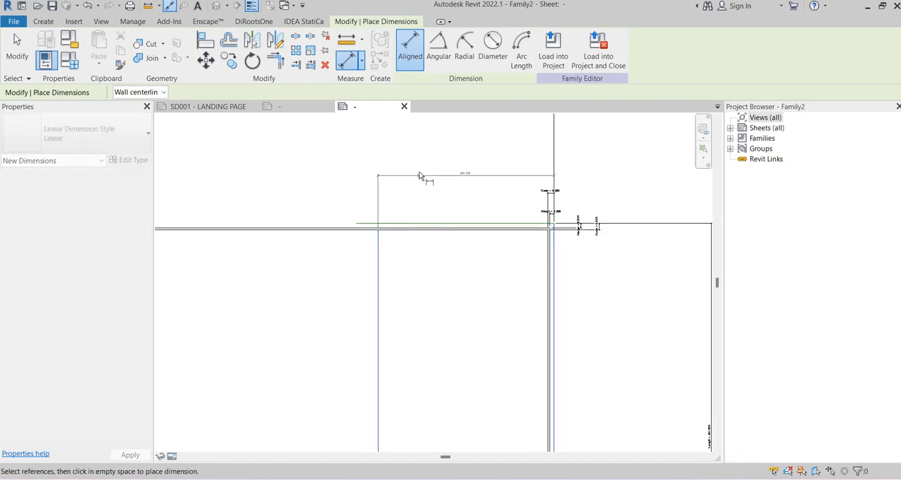
scroll(476, 171, "up", 3)
scroll(477, 168, "up", 1)
key("Escape")
Label the new dimension above the sheet with a new type family parameter named Info Card
left_click(475, 178)
left_click(520, 50)
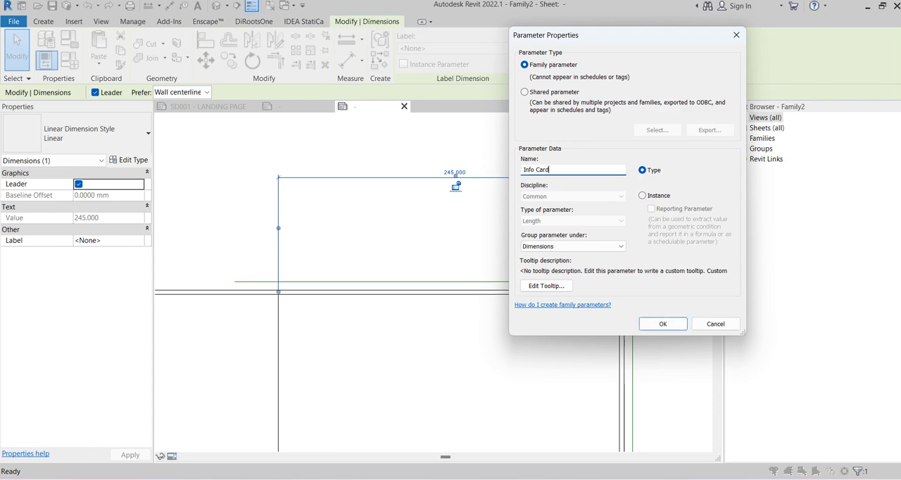
left_click(655, 328)
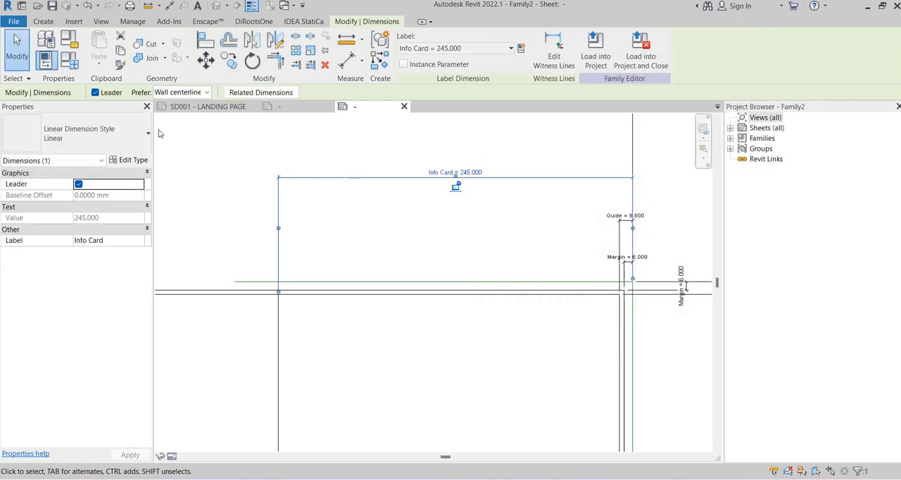
Set the A1 Landscape type's Info Card parameter to 100 and accept the family types
left_click(77, 61)
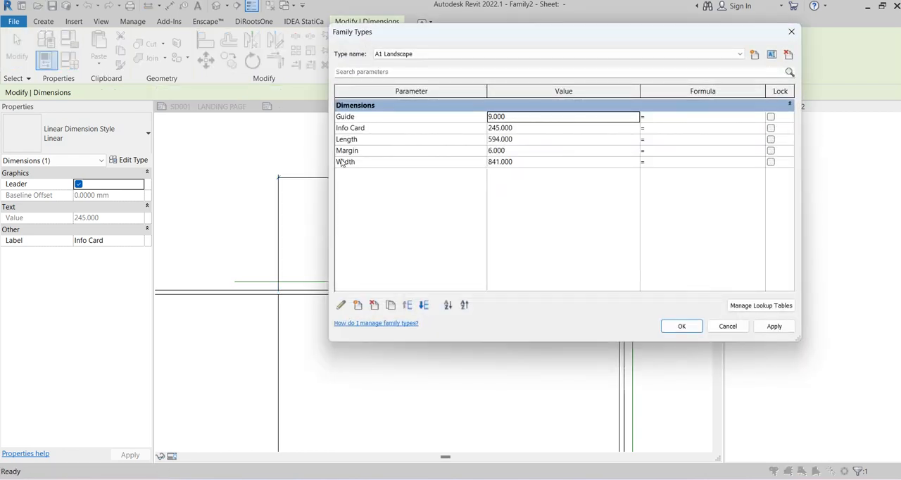
left_click(530, 128)
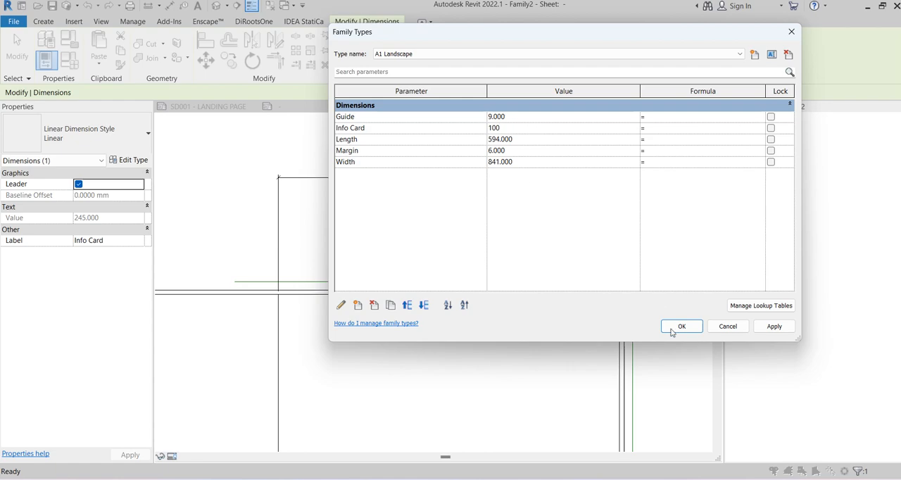
left_click(671, 332)
left_click(293, 185)
scroll(335, 175, "down", 3)
scroll(536, 184, "down", 2)
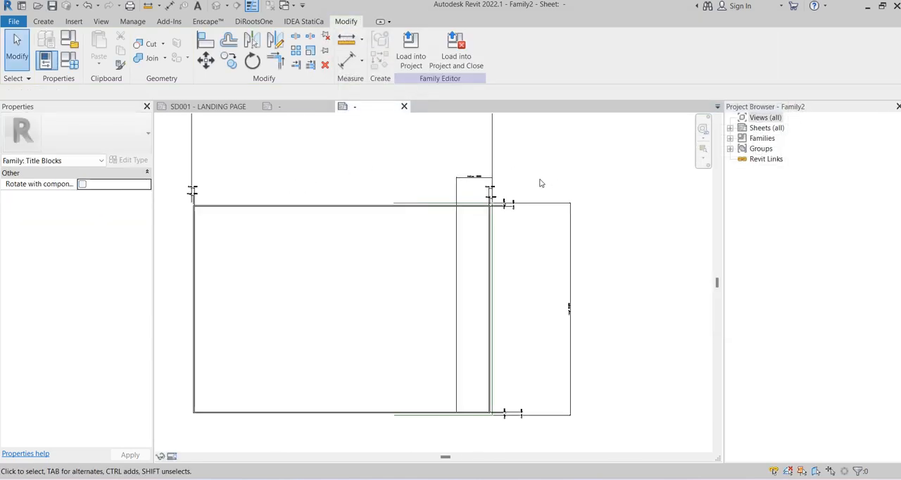
scroll(540, 183, "down", 1)
Make A1 Portrait the current family type to test the Info Card column
left_click(68, 61)
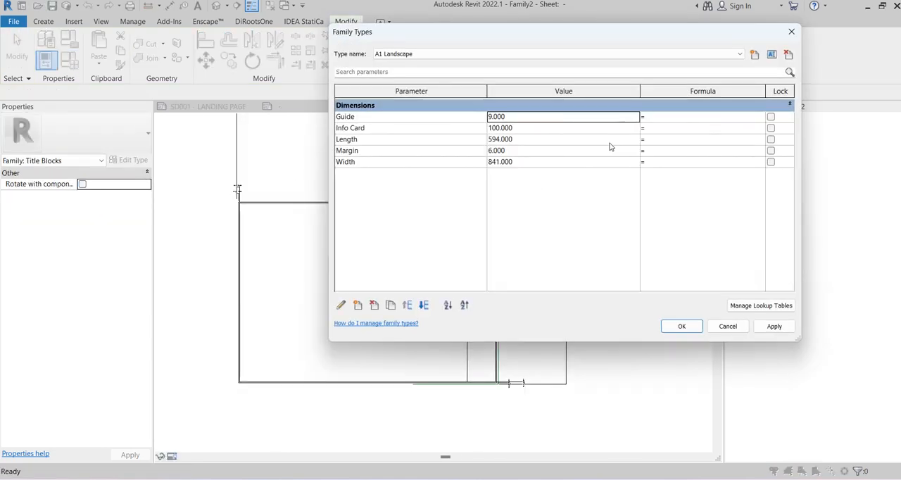
left_click(422, 53)
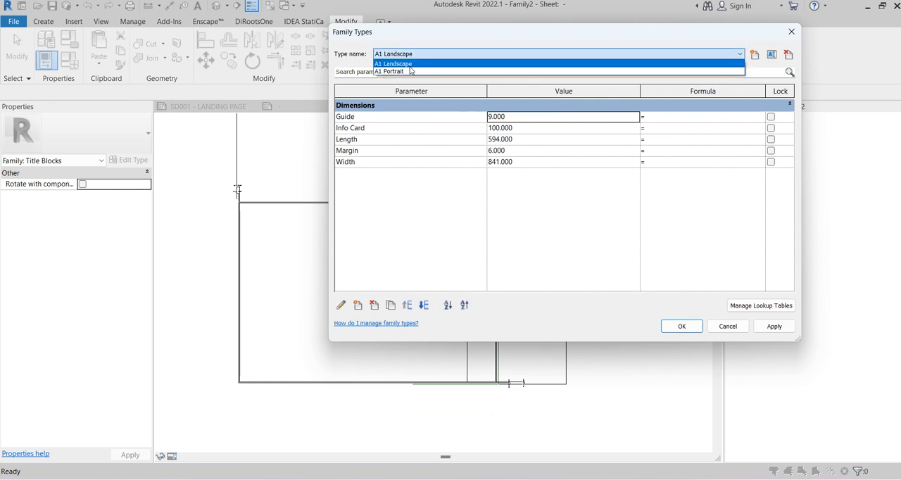
left_click(412, 71)
left_click(681, 326)
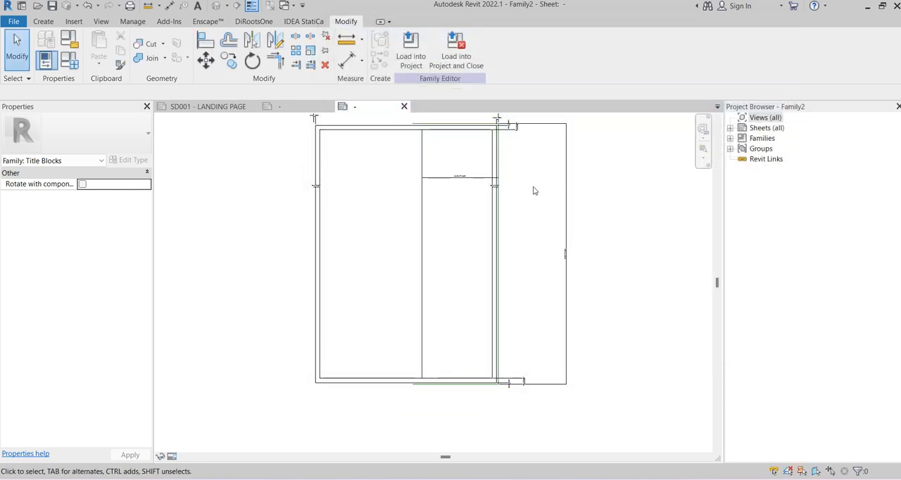
Set the A1 Portrait type's Info Card parameter to 100 and accept the family types
left_click(64, 64)
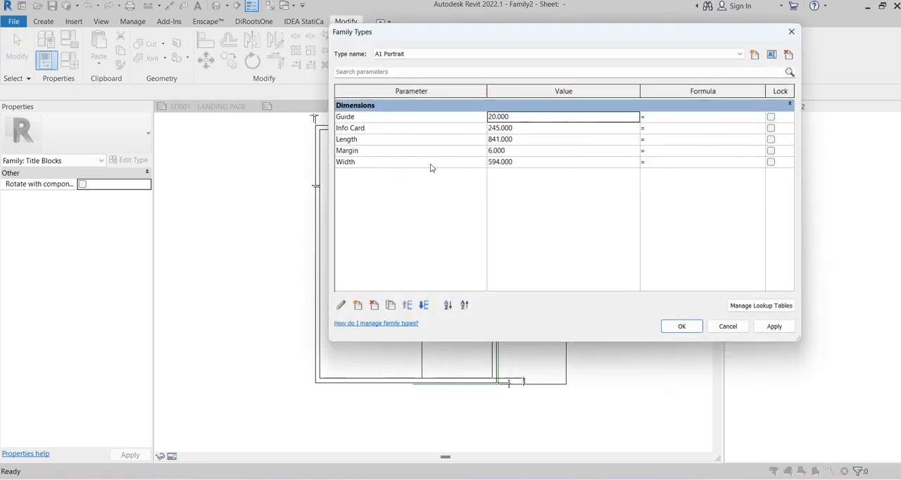
left_click(440, 54)
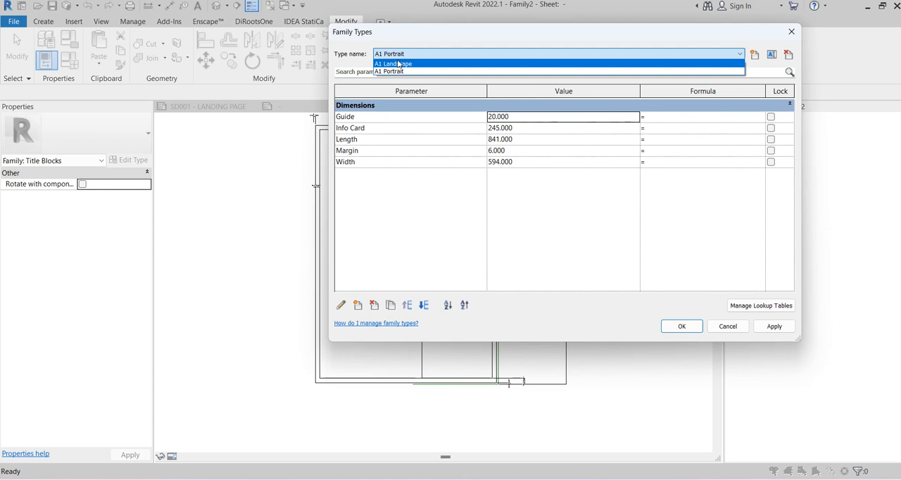
left_click(517, 135)
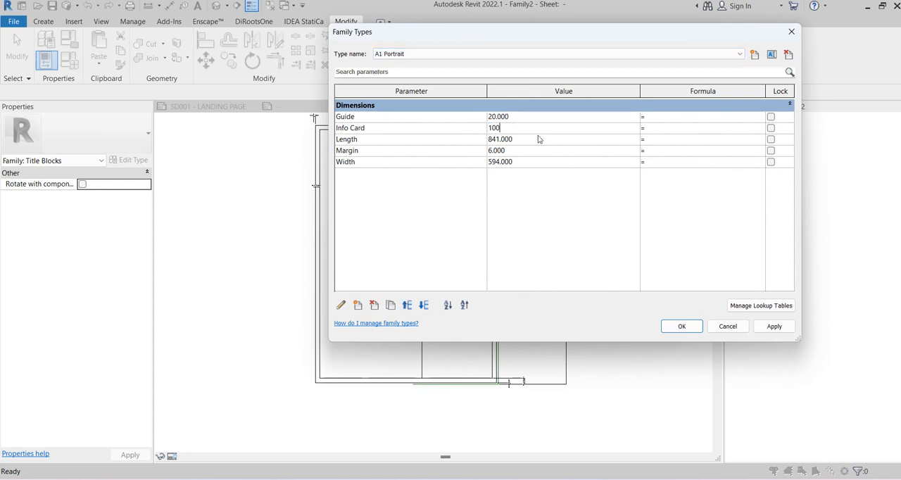
left_click(680, 325)
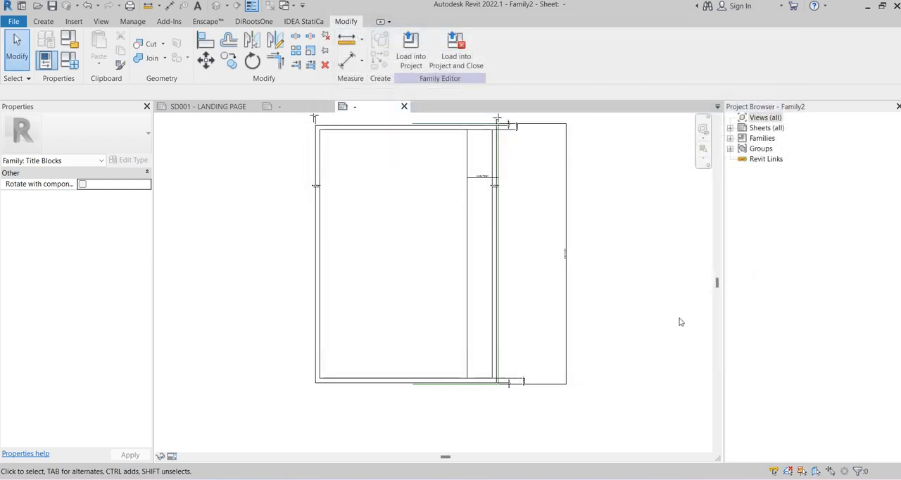
Make A1 Landscape the current family type again
left_click(69, 63)
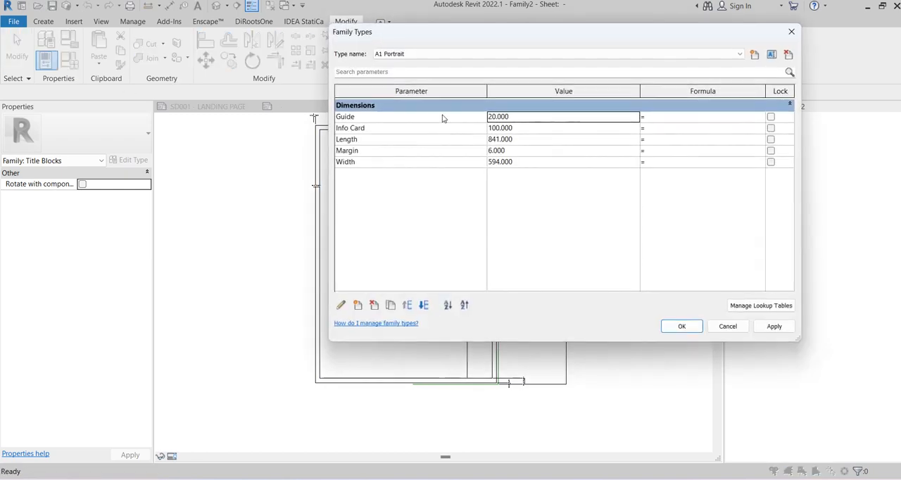
left_click(461, 55)
left_click(450, 65)
left_click(677, 326)
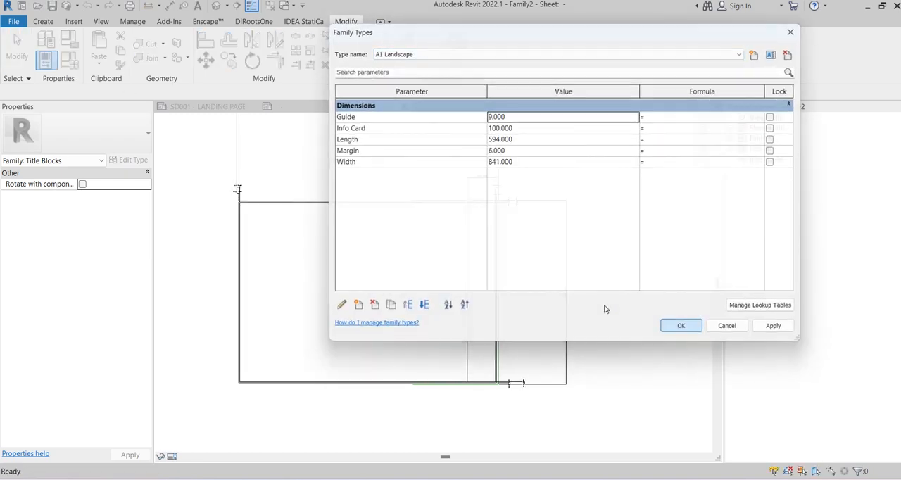
Review the resized Info Card column, examine the finished title block's information column for reference, and return to the new family
scroll(604, 282, "down", 4)
scroll(569, 300, "up", 6)
middle_click_drag(563, 267, 460, 246)
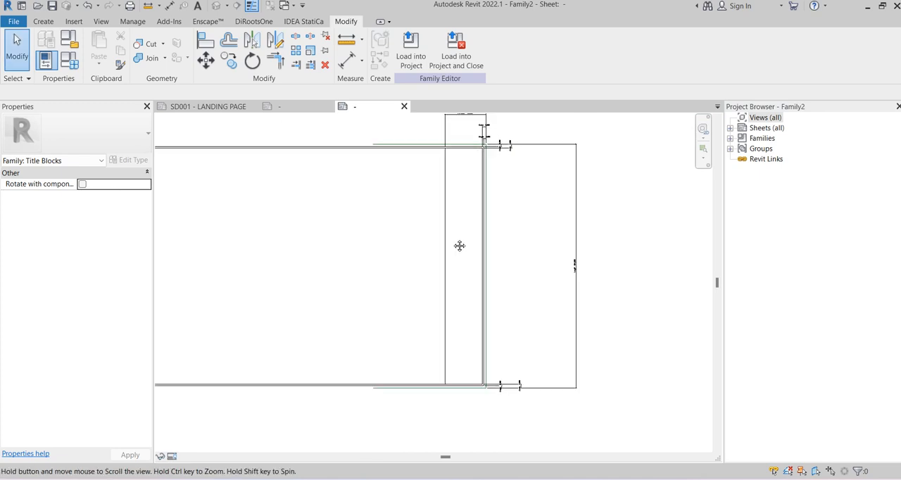
scroll(458, 137, "up", 5)
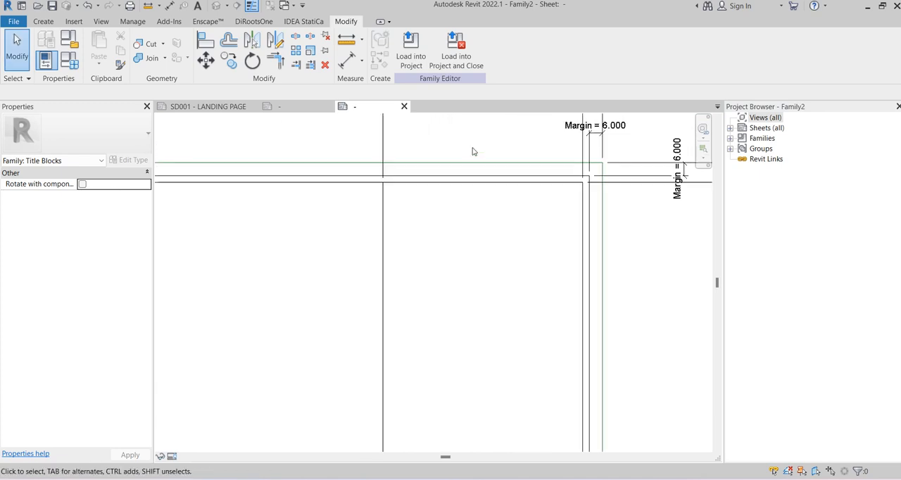
scroll(413, 160, "down", 3)
scroll(407, 183, "up", 1)
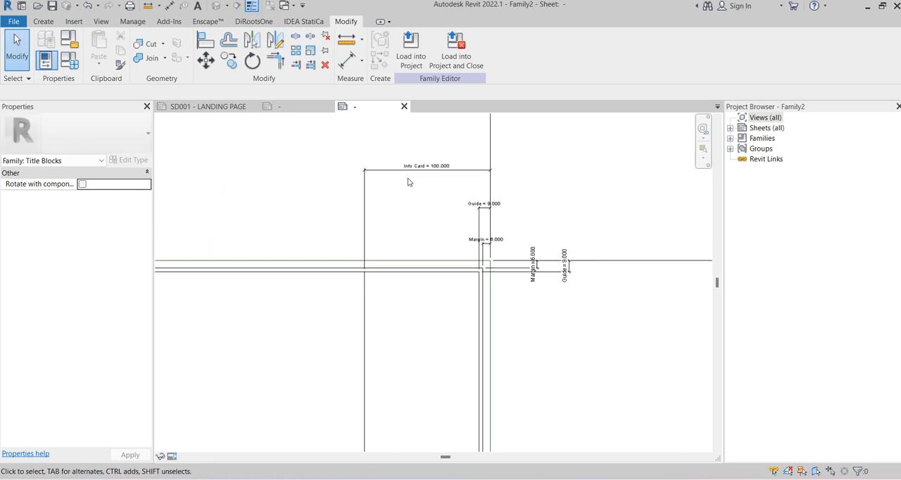
left_click(280, 107)
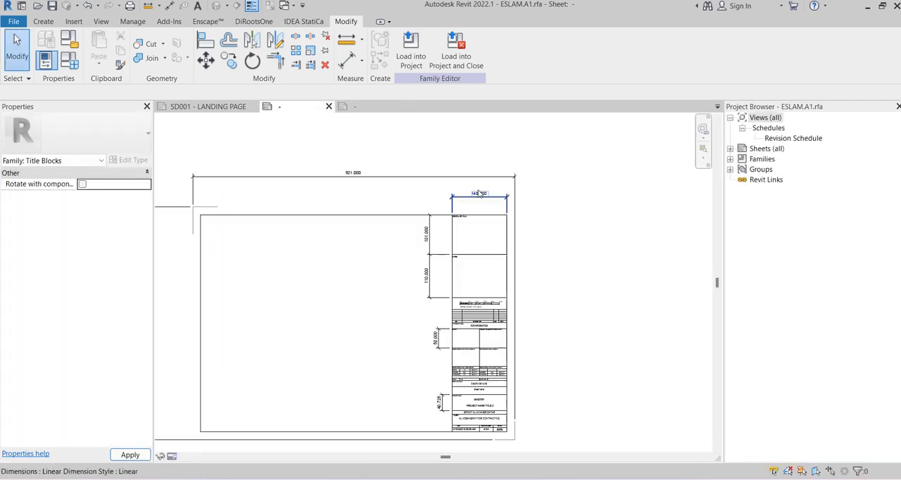
scroll(480, 193, "up", 5)
scroll(552, 188, "down", 5)
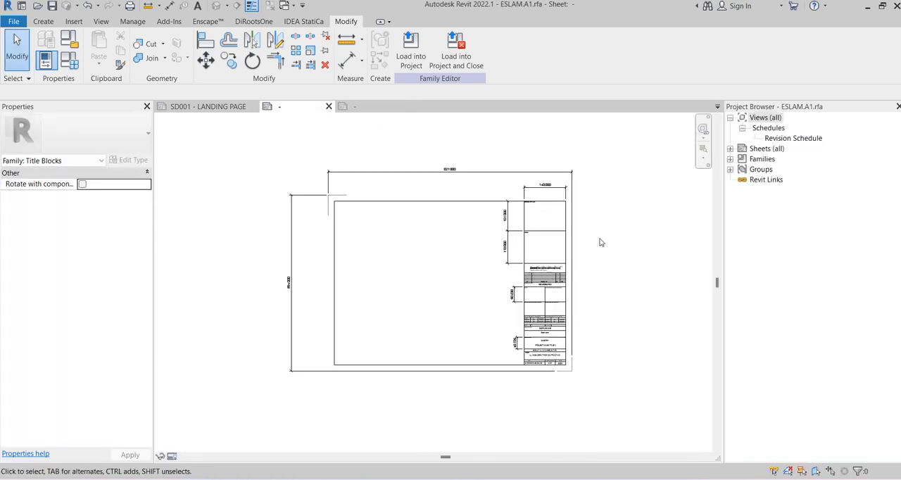
scroll(599, 238, "up", 2)
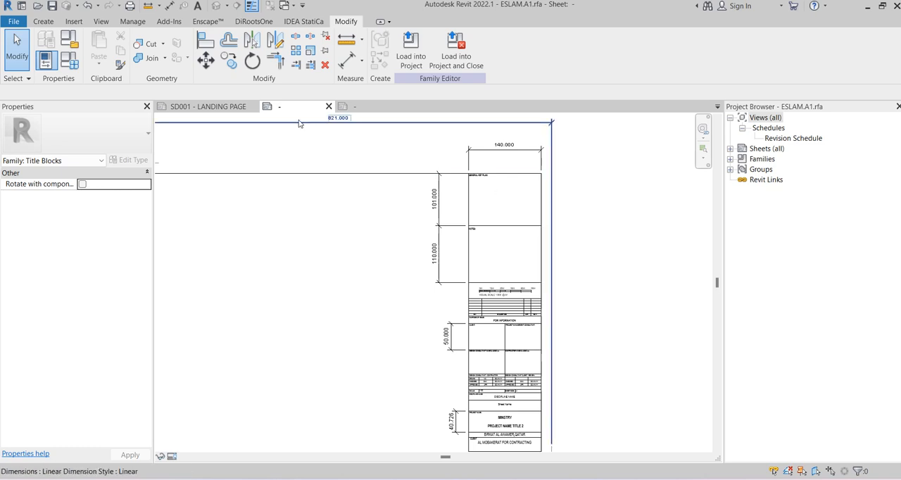
left_click(370, 107)
Inspect the empty upper part of the new family's Info Card column
scroll(520, 174, "down", 5)
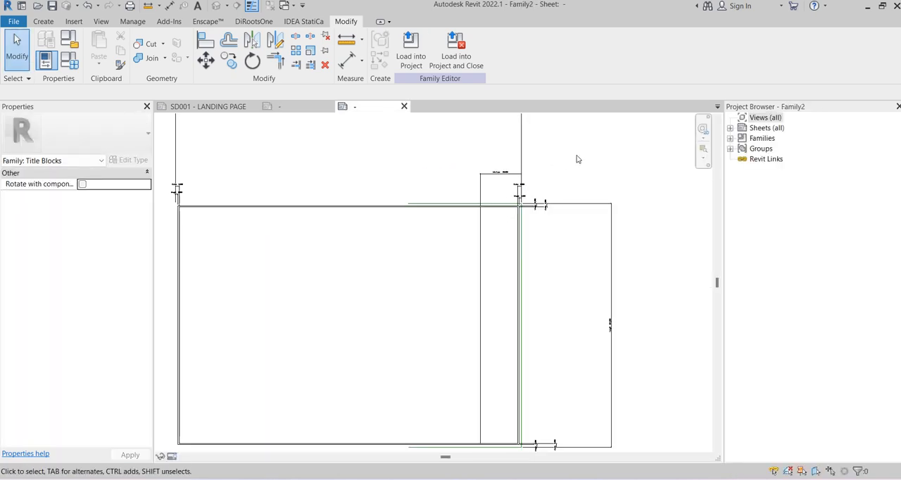
middle_click_drag(594, 166, 561, 137)
scroll(497, 159, "up", 5)
scroll(501, 169, "up", 1)
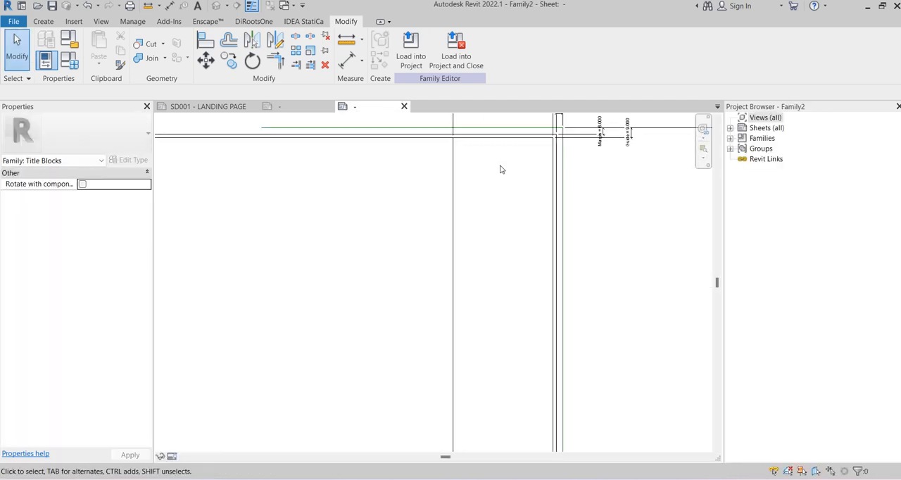
middle_click_drag(501, 166, 467, 198)
scroll(497, 198, "down", 1)
scroll(468, 186, "up", 3)
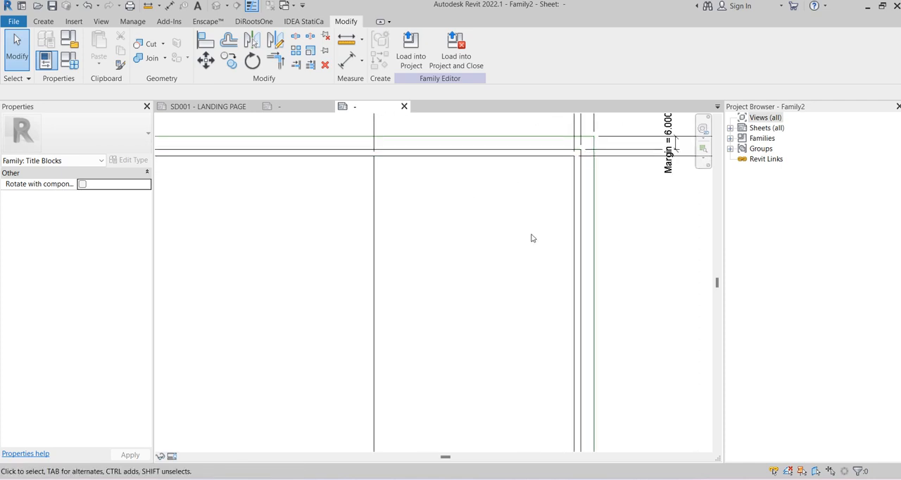
scroll(461, 165, "down", 5)
scroll(461, 149, "up", 6)
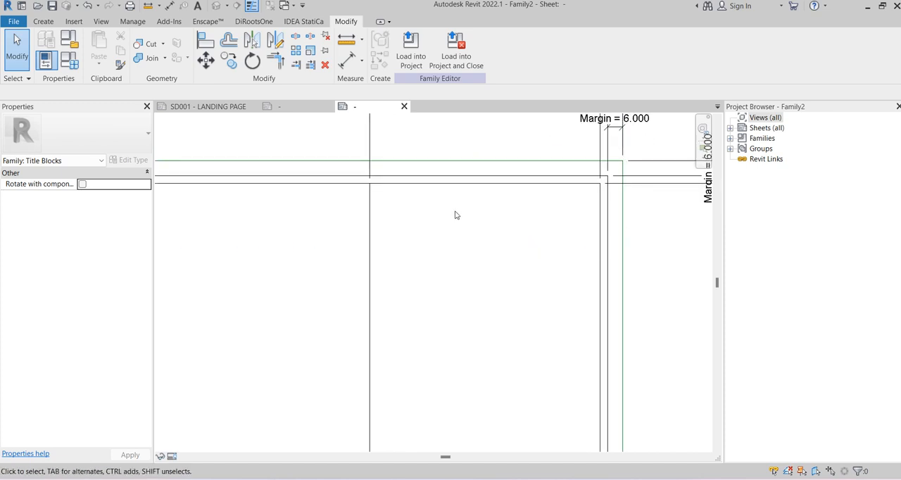
scroll(387, 203, "up", 1)
scroll(394, 205, "up", 2)
scroll(493, 204, "down", 3)
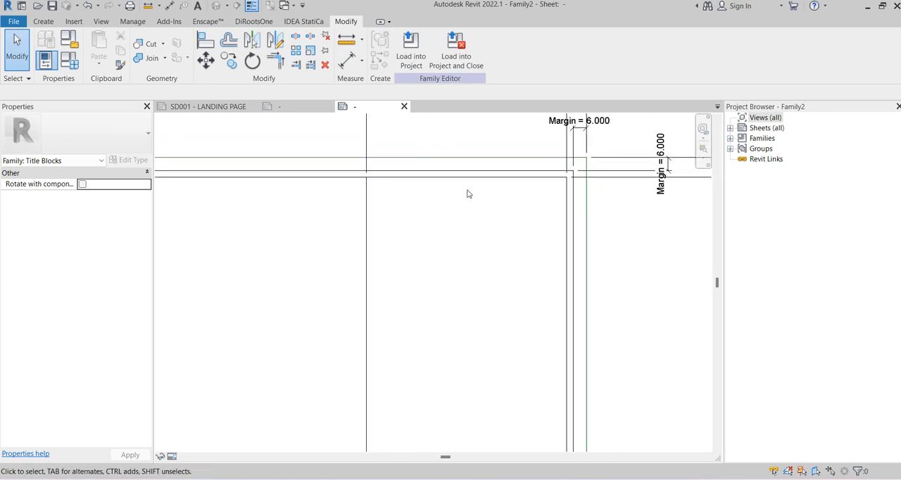
Place an 8mm label with the Project Status parameter near the top of the Info Card column
left_click(48, 22)
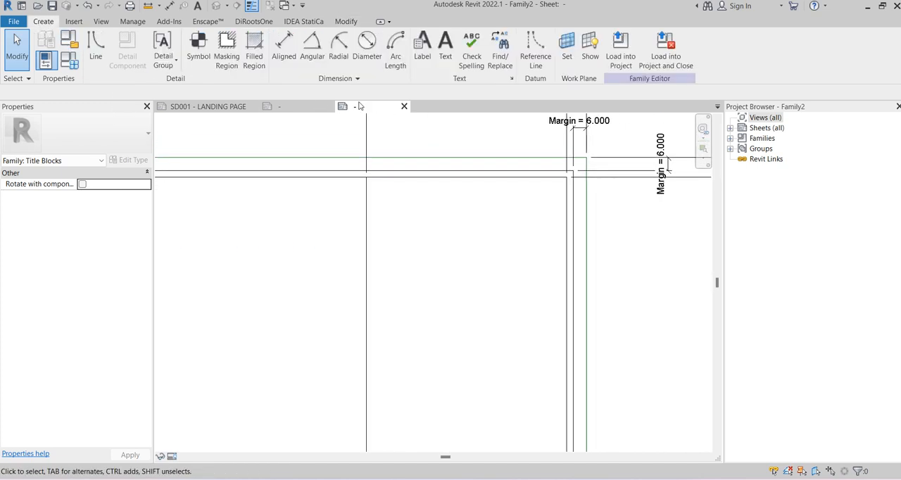
left_click(422, 48)
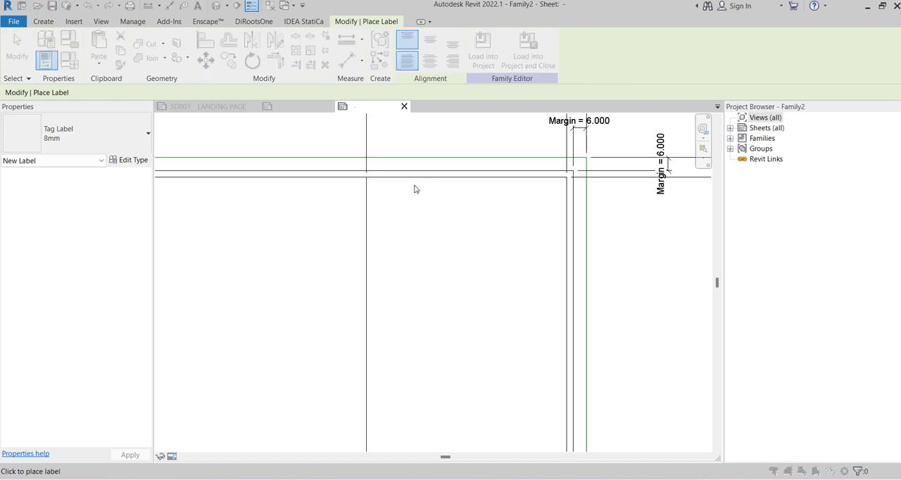
left_click(414, 189)
scroll(373, 260, "down", 5)
left_click(341, 261)
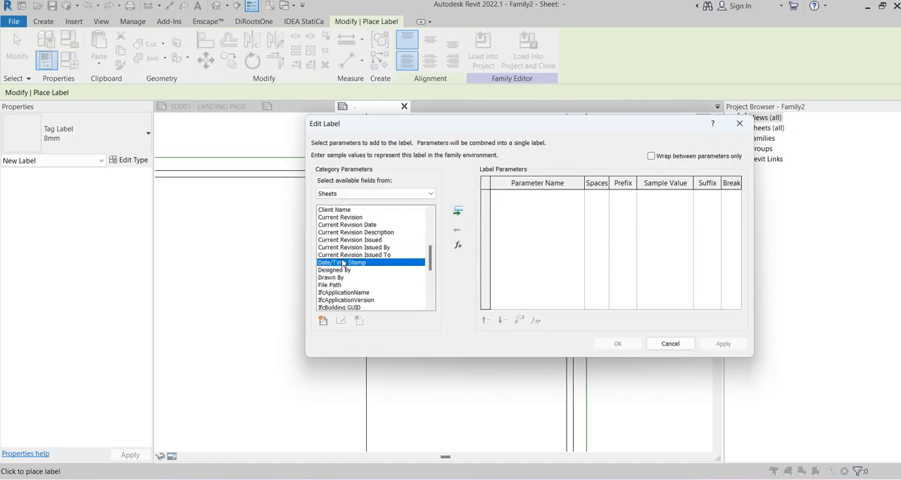
key("p")
scroll(362, 275, "down", 3)
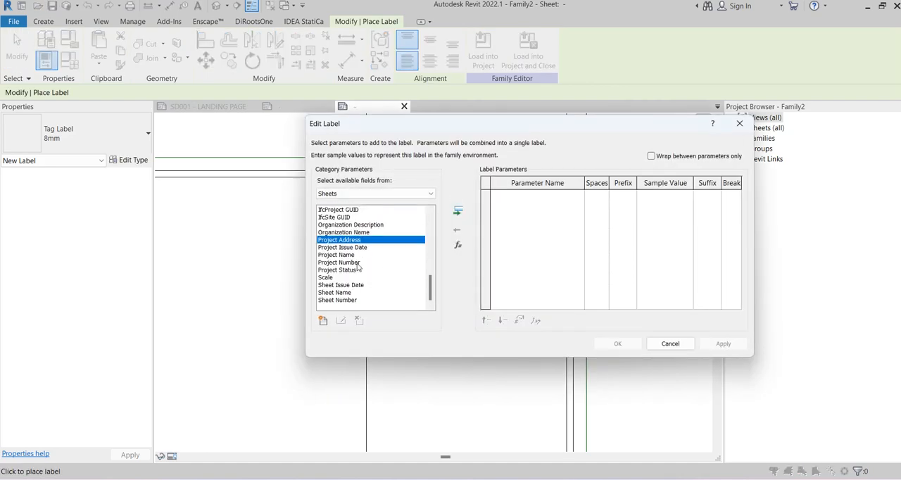
left_click(353, 272)
left_click(457, 210)
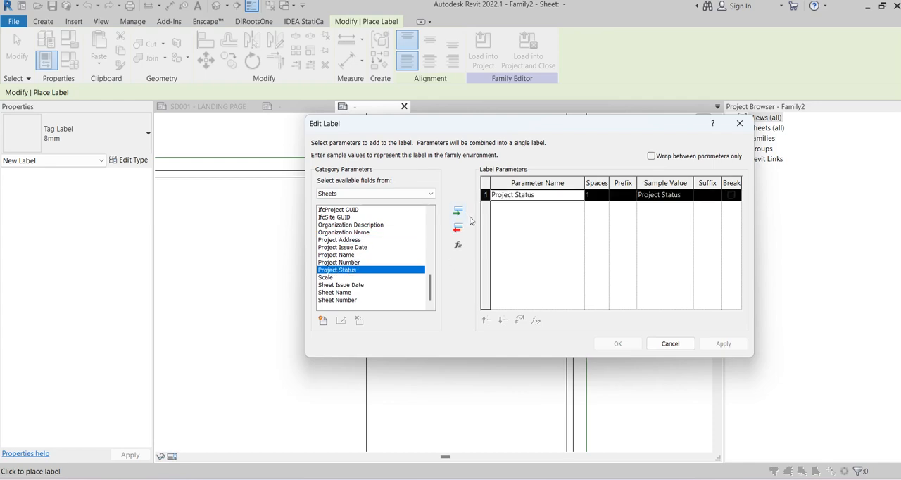
left_click(617, 343)
key("Escape")
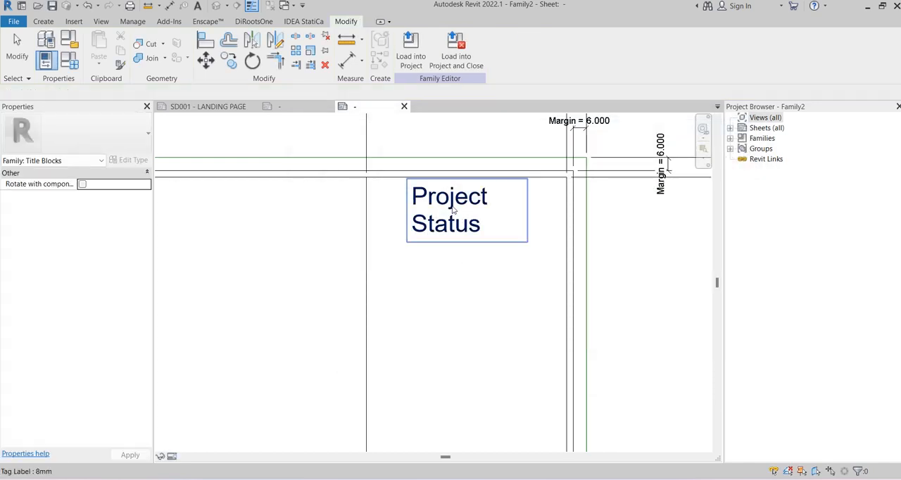
Set the Project Status label's alignment to Center and Middle, and widen its box so the text fits on one line
left_click(521, 211)
left_click_drag(539, 213, 543, 210)
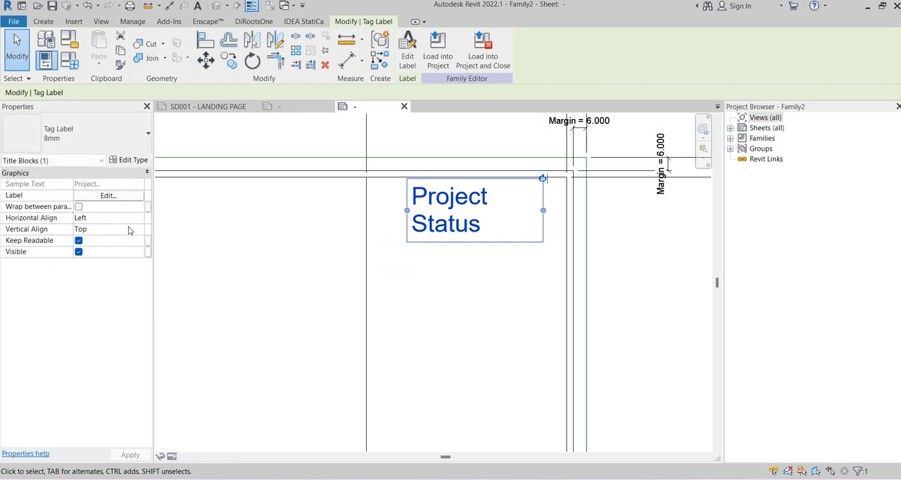
left_click(129, 231)
left_click(139, 229)
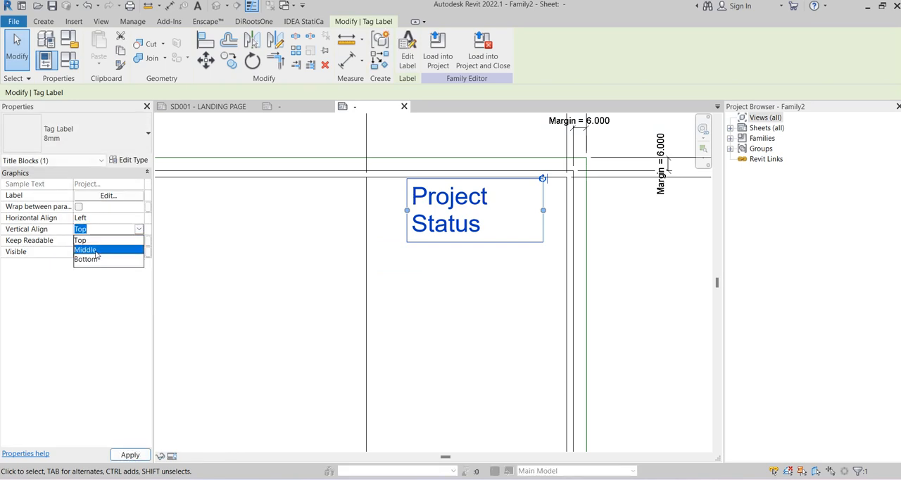
left_click(91, 250)
left_click(138, 219)
left_click(107, 239)
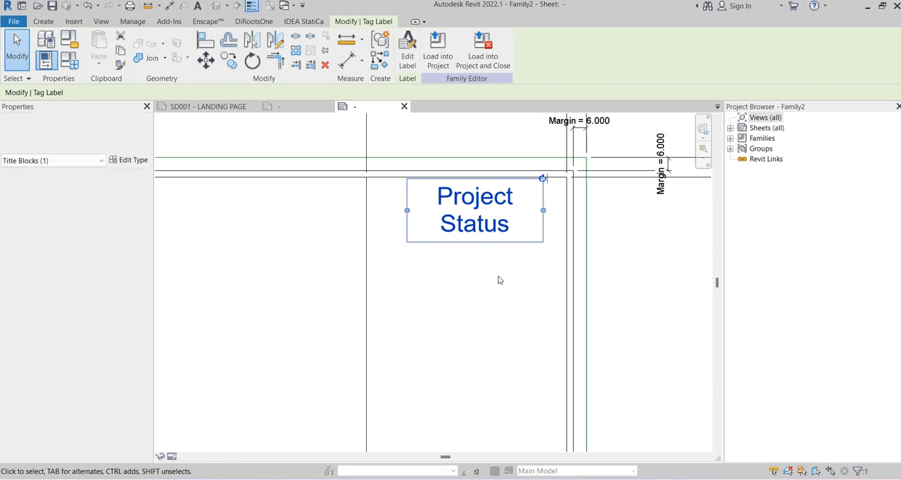
left_click_drag(407, 209, 379, 209)
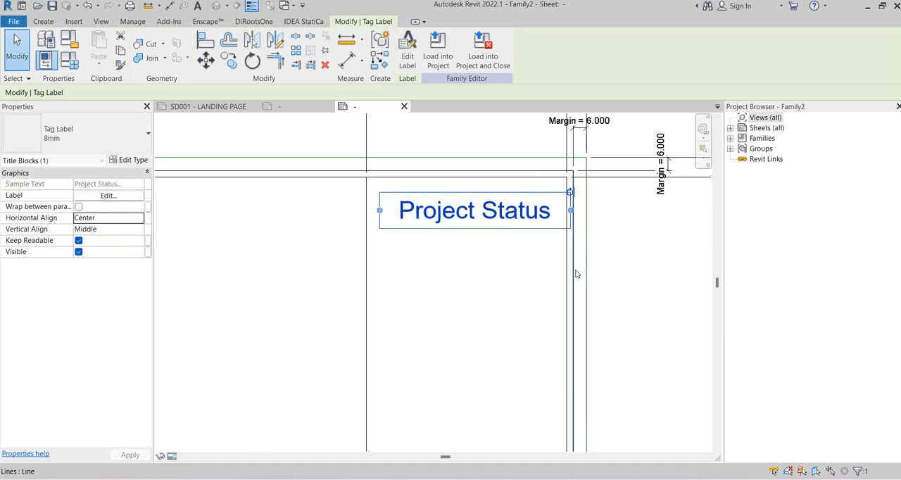
Nudge the Project Status label left and up so it sits centred near the top of the Info Card column
key("Left")
key("Left")
key("Left")
key("Left")
key("Left")
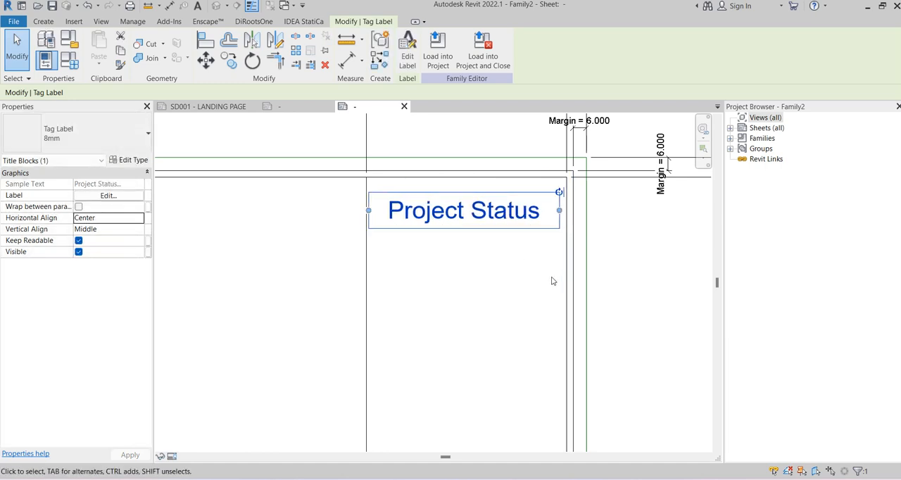
key("Up")
key("Up")
key("Up")
key("Up")
key("Escape")
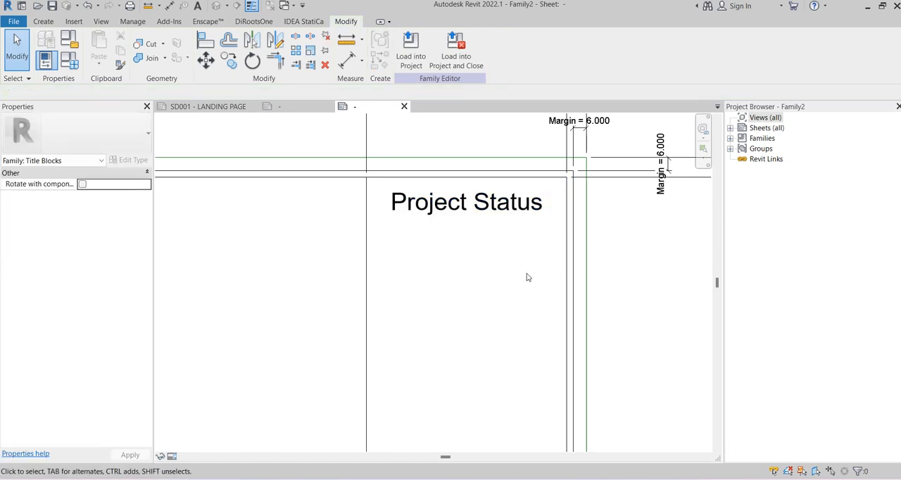
Draw an 85 x 20 mm rectangle in Thin Lines around the Project Status label, inside the Info Card column
left_click(43, 21)
left_click(97, 46)
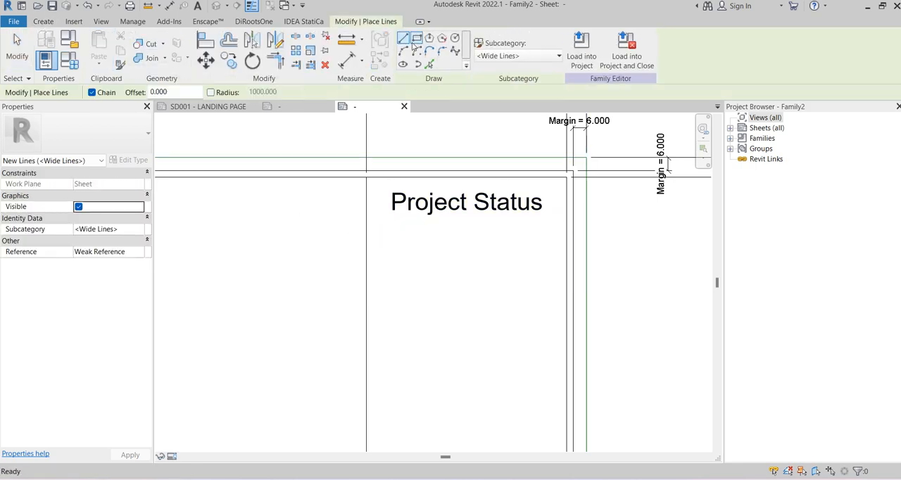
scroll(402, 180, "up", 2)
left_click(518, 55)
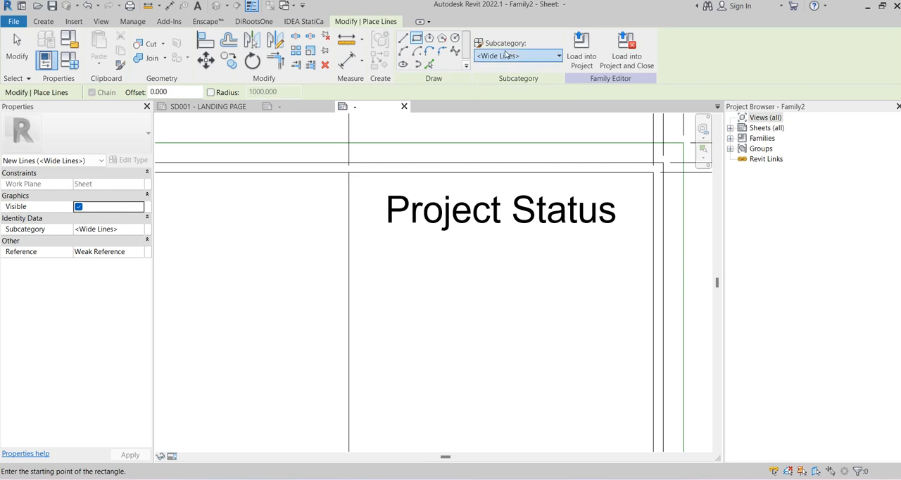
left_click(499, 110)
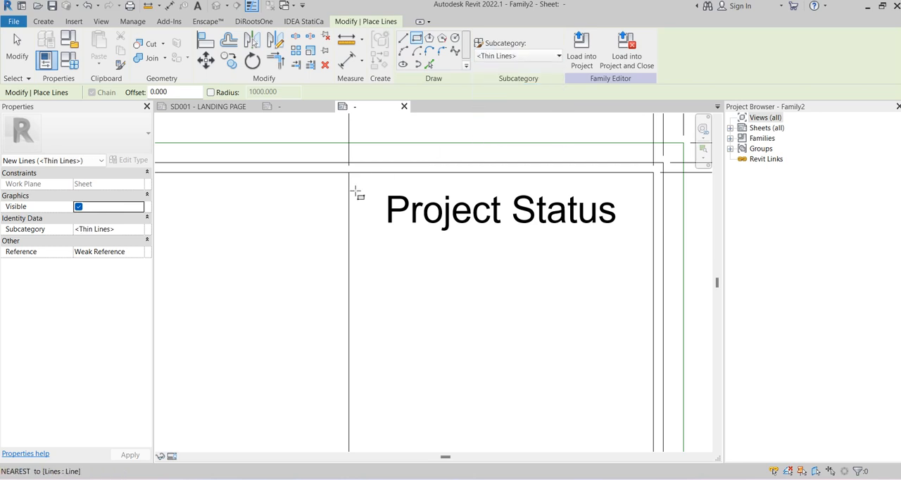
left_click(360, 180)
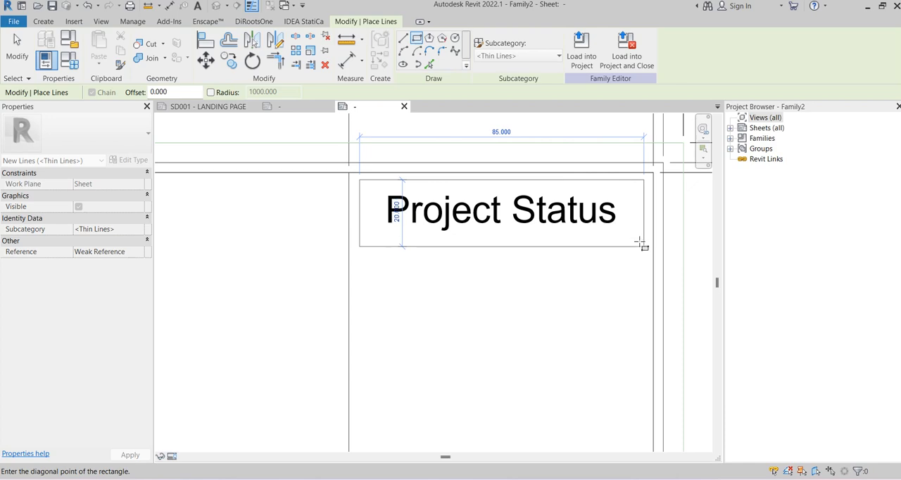
left_click(641, 244)
key("Escape")
key("Escape")
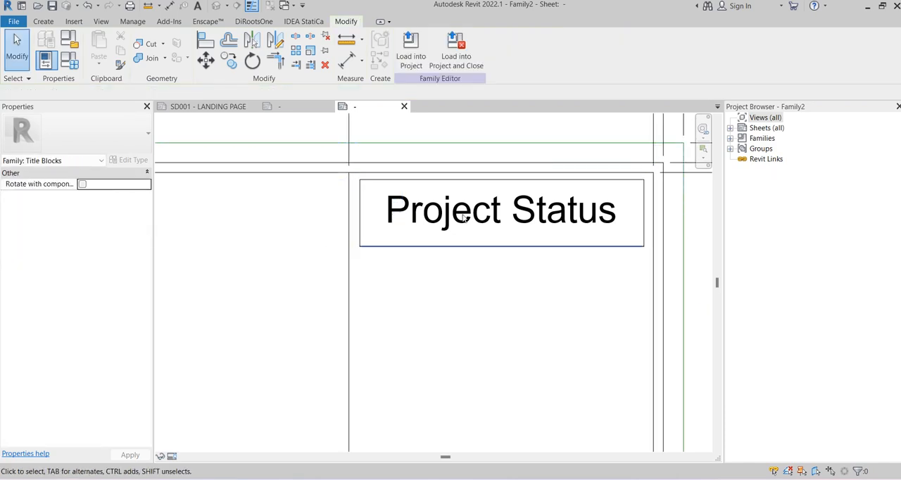
Duplicate the Project Status label's 8mm type as Arial 8mm-Bold
left_click(461, 217)
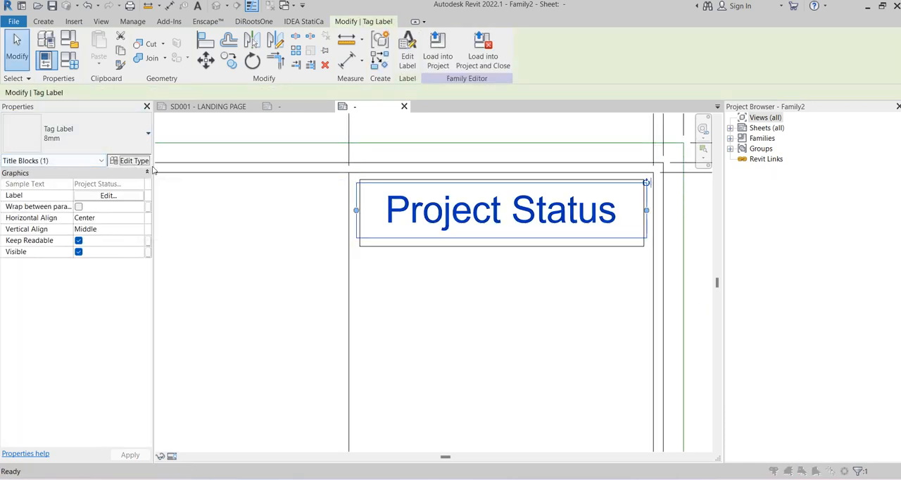
left_click(129, 159)
left_click(607, 85)
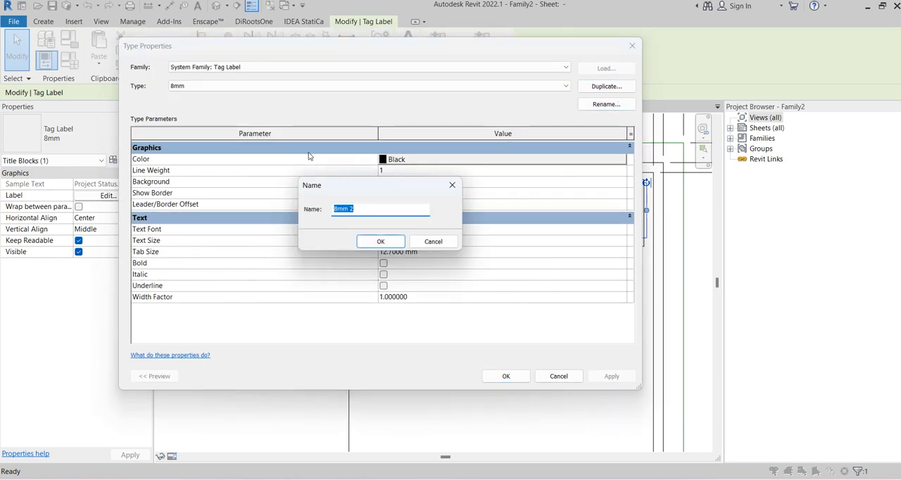
type("Arial")
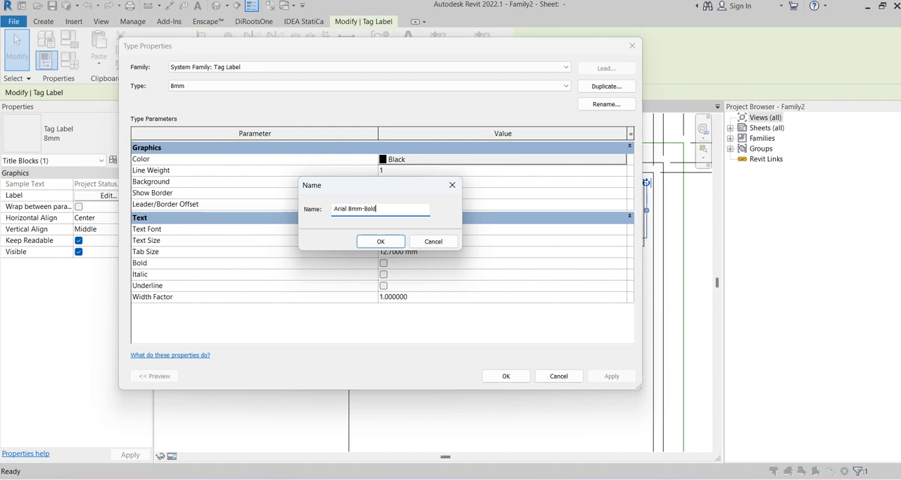
left_click(380, 242)
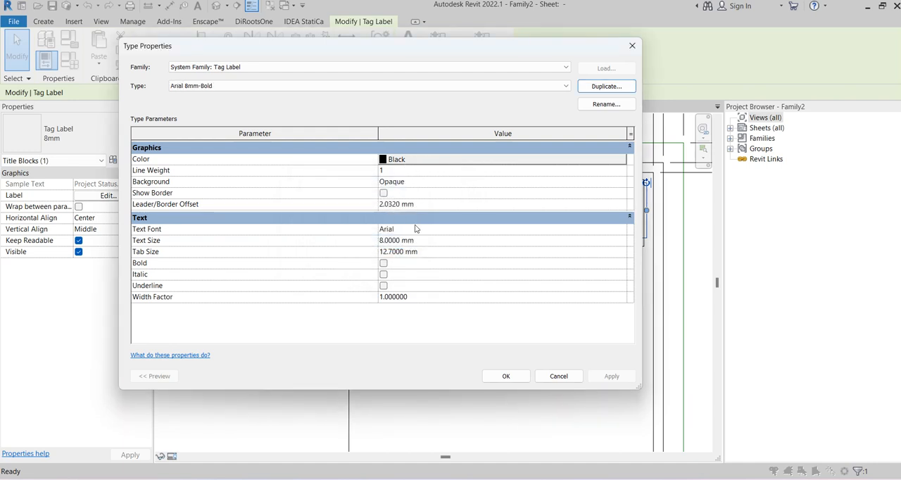
Give the Arial 8mm-Bold label type the Arial Narrow font, bold text and a Transparent background
left_click(623, 229)
left_click(622, 229)
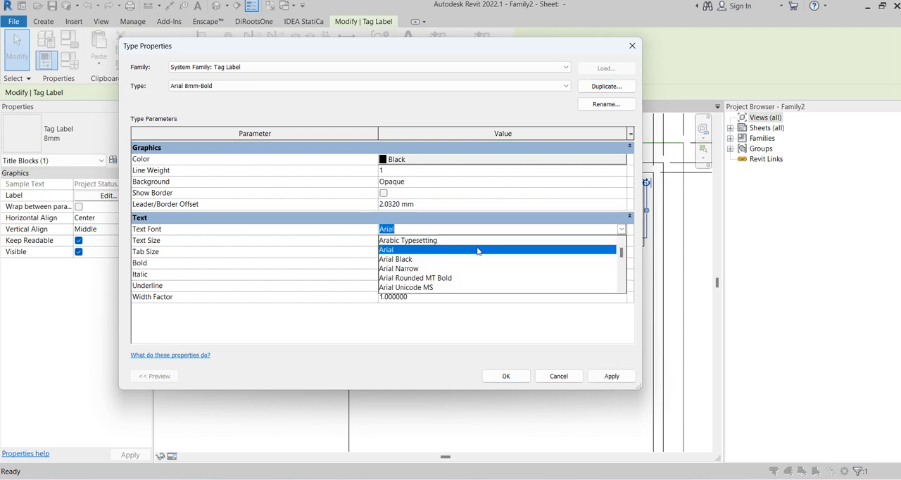
left_click(401, 268)
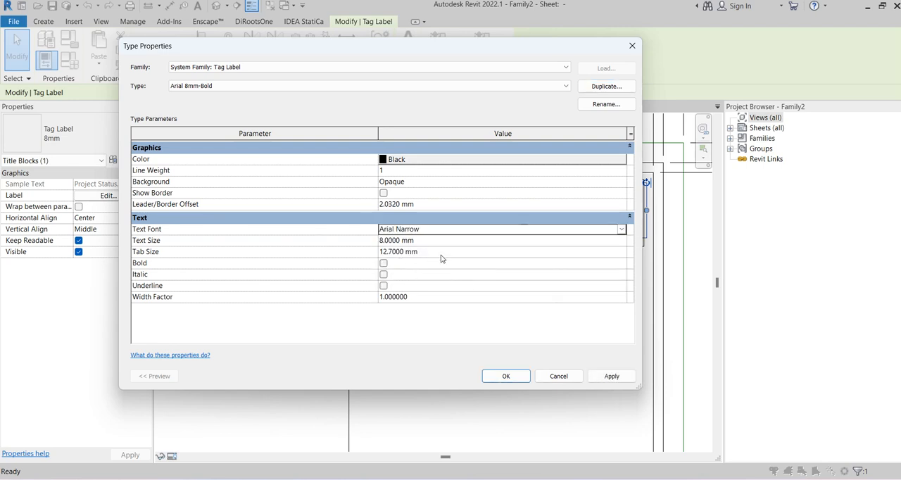
left_click(383, 264)
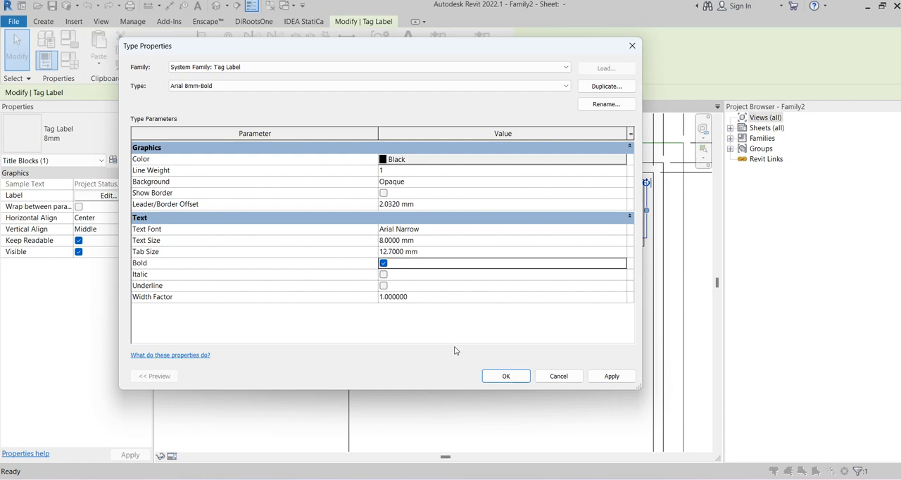
double_click(569, 182)
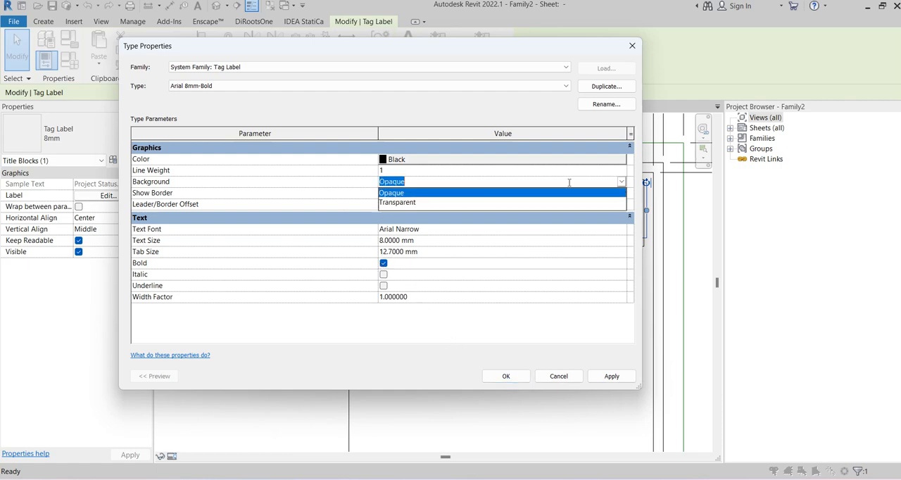
left_click(394, 203)
left_click(504, 373)
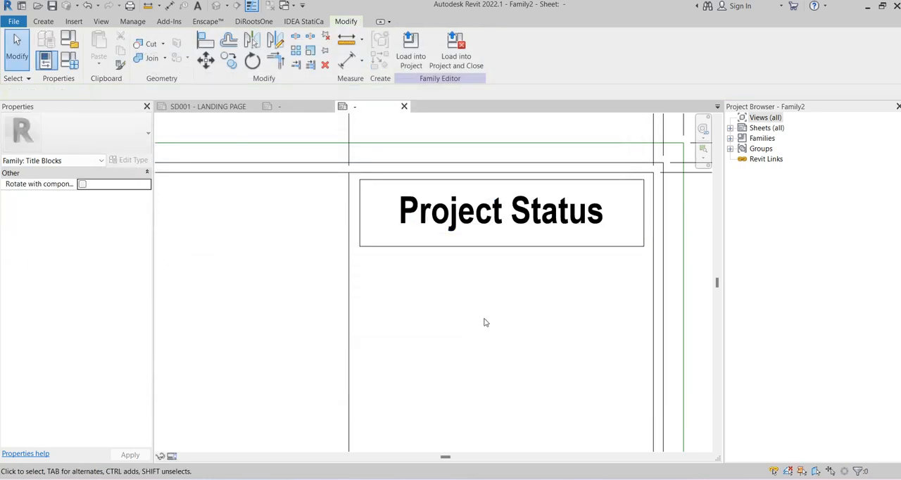
Place a text note reading NOTE-NOT FOR CONSTRUCTION just below the Project Status box
scroll(484, 319, "down", 3)
middle_click_drag(484, 318, 420, 269)
scroll(420, 269, "up", 2)
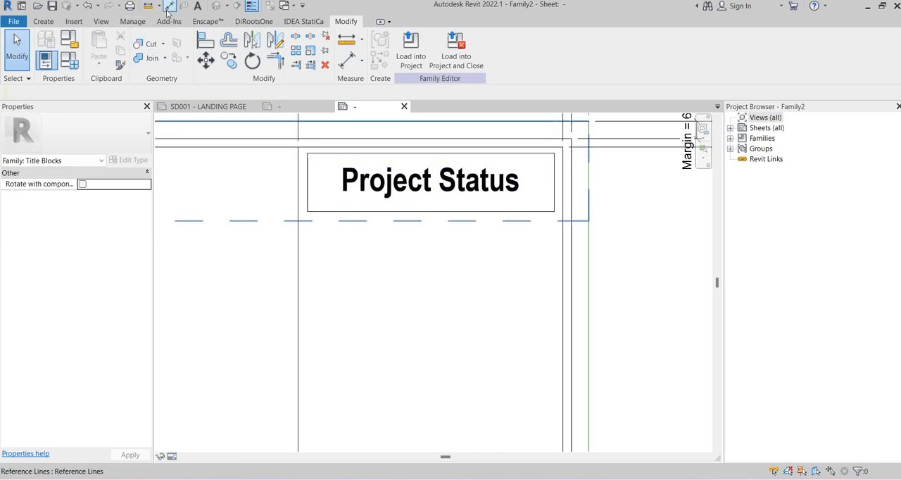
left_click(197, 6)
scroll(344, 239, "up", 2)
left_click(331, 209)
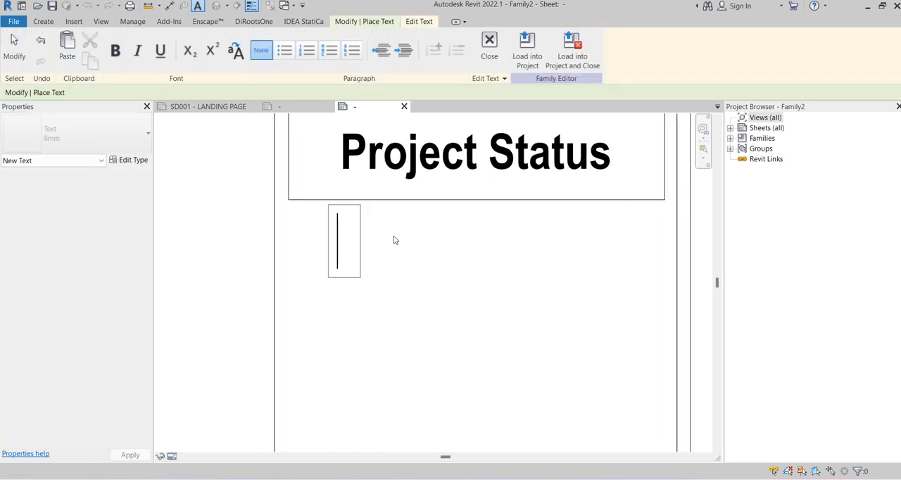
type("NOT")
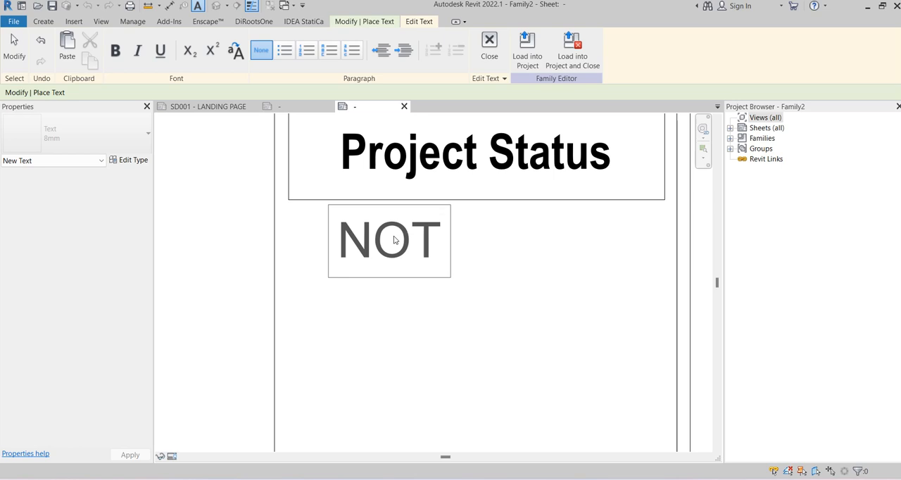
type("E-NO")
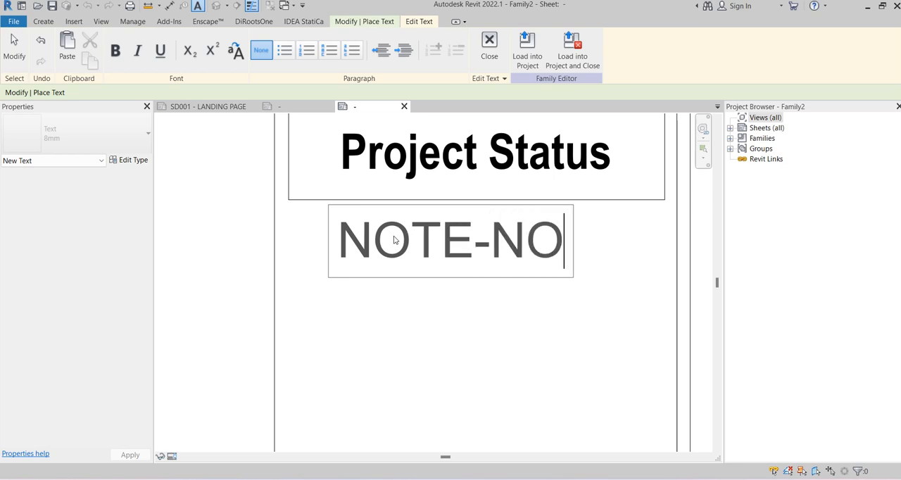
type("T FOR CONSC")
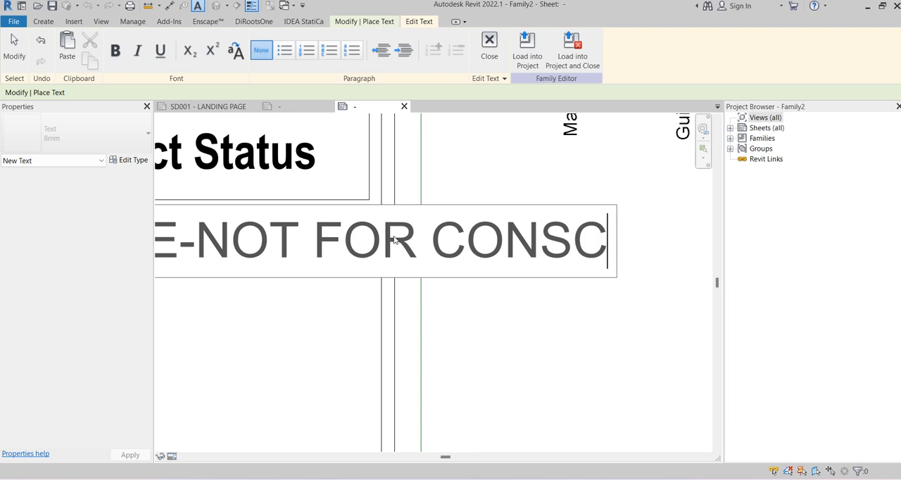
key("BackSpace")
type("TRUCTION")
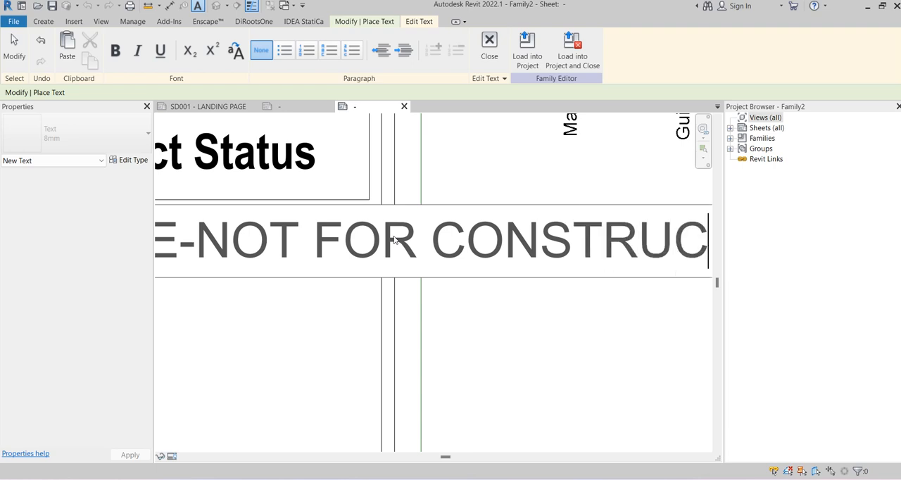
scroll(388, 199, "down", 6)
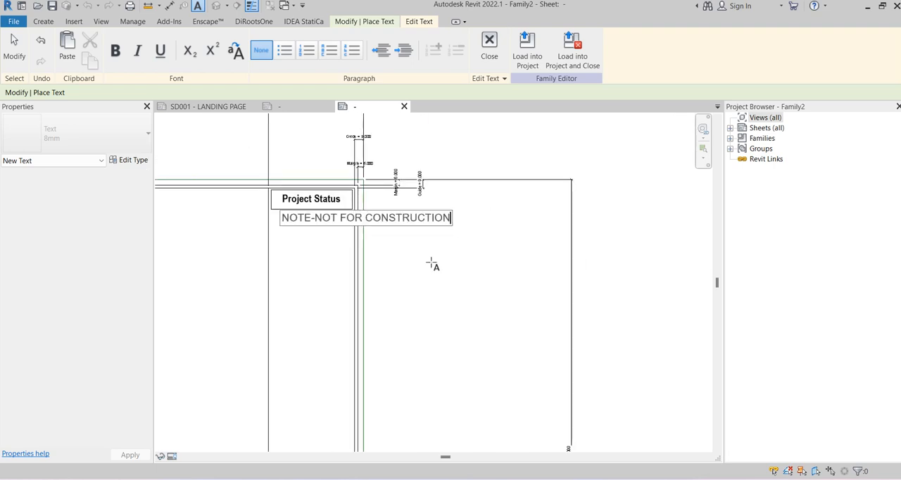
left_click(432, 261)
scroll(304, 238, "up", 2)
key("Escape")
key("Escape")
Shift the construction note to the left edge of the Project Status box and duplicate its text type as Note-2.5mm-Arial
left_click(302, 218)
scroll(254, 201, "up", 3)
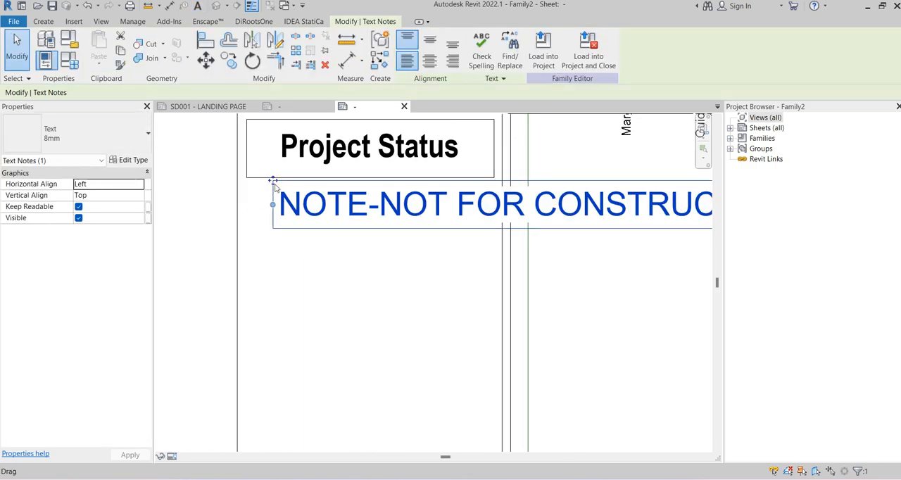
left_click_drag(273, 181, 249, 181)
left_click(128, 160)
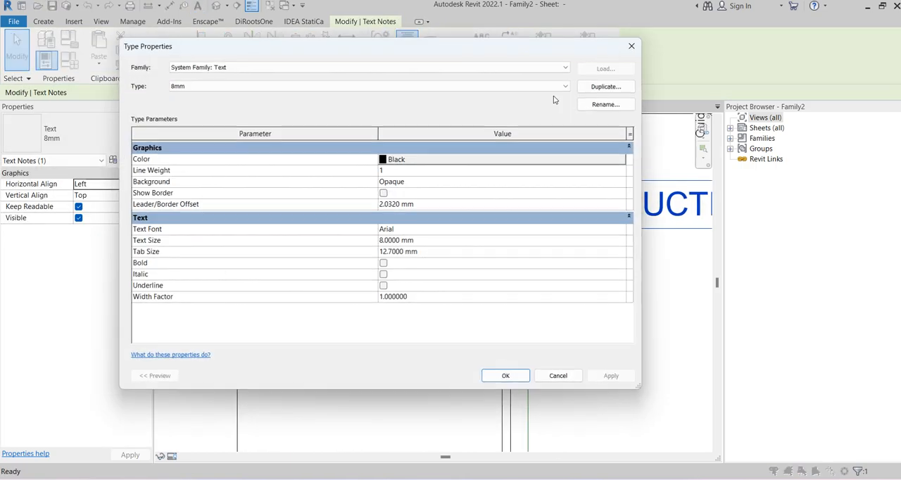
left_click(606, 86)
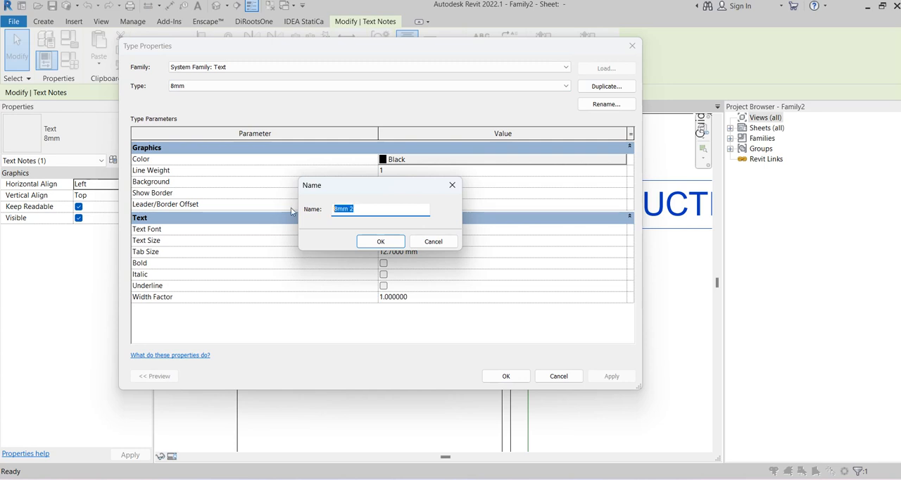
type("Note-2.5mm-Arial")
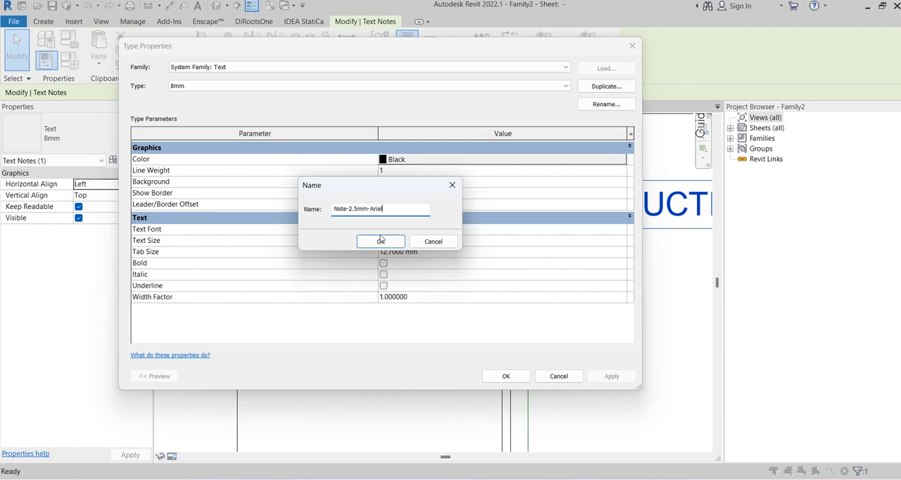
left_click(380, 240)
Set the Note-2.5mm-Arial text type to a Transparent background, Arial Narrow font and 2.5 mm text size
left_click(553, 182)
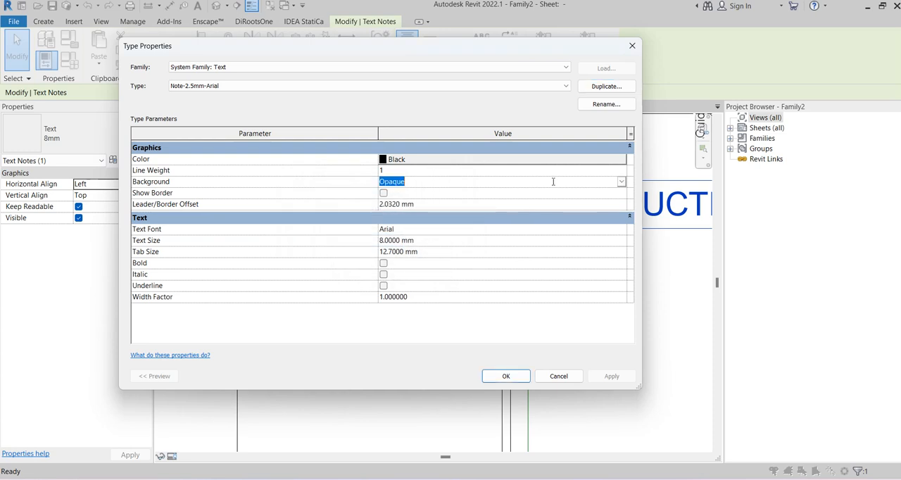
left_click(622, 183)
left_click(415, 202)
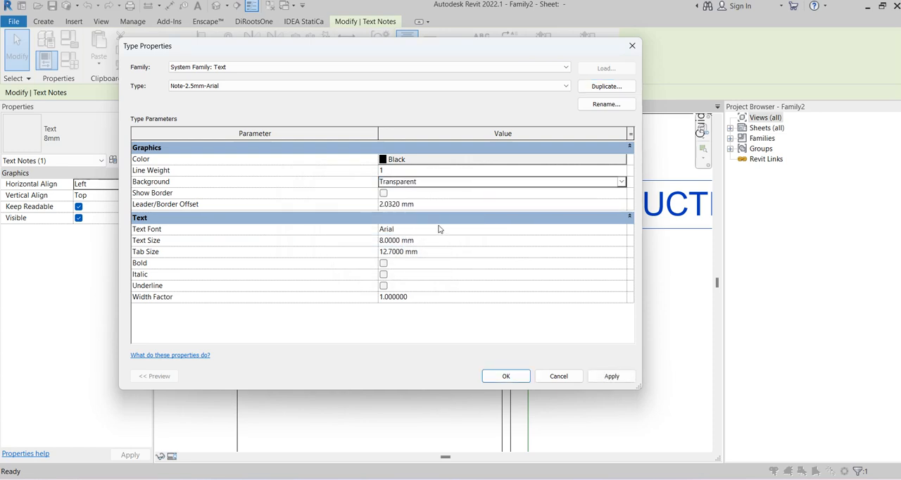
left_click(602, 227)
left_click(622, 229)
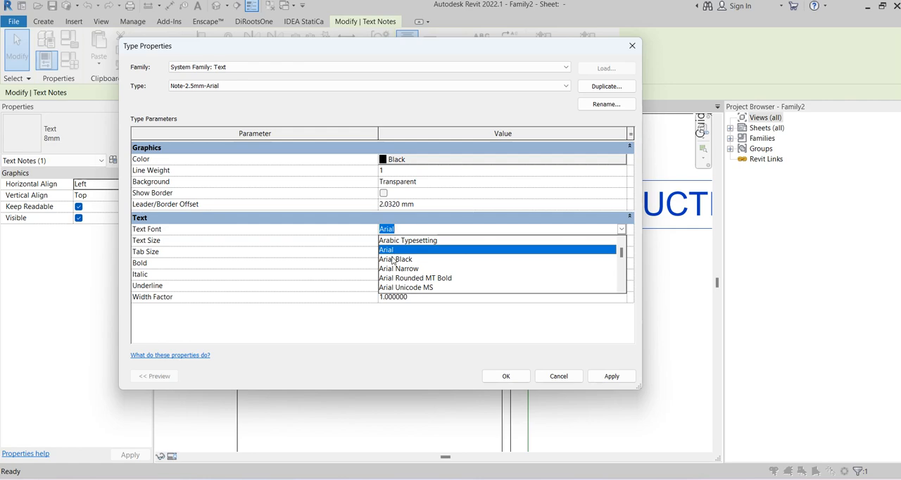
left_click(405, 269)
left_click(441, 244)
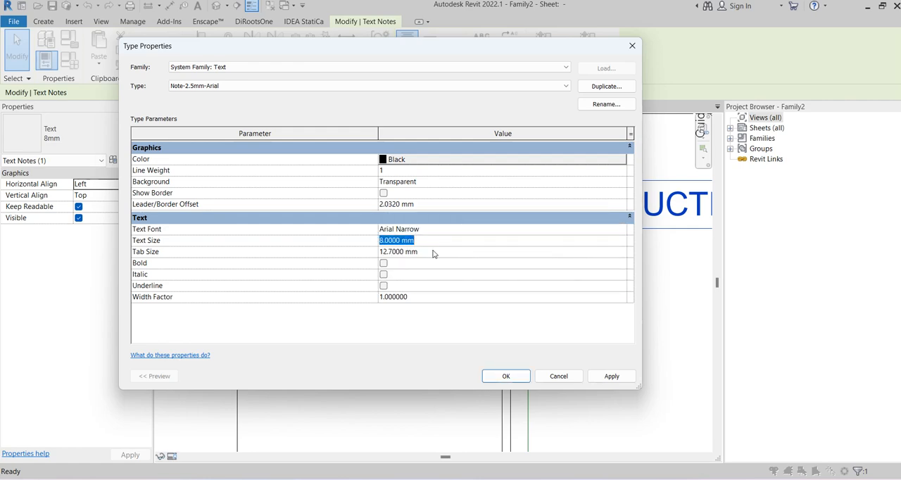
type("2.")
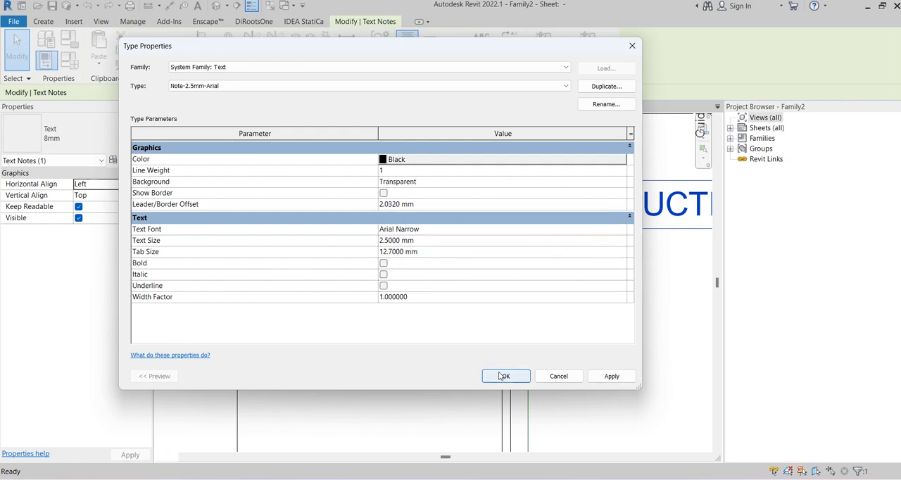
left_click(505, 375)
Apply the text type settings and move the construction note toward the middle, beneath the Project Status box
left_click(346, 300)
scroll(296, 201, "up", 4)
left_click(303, 193)
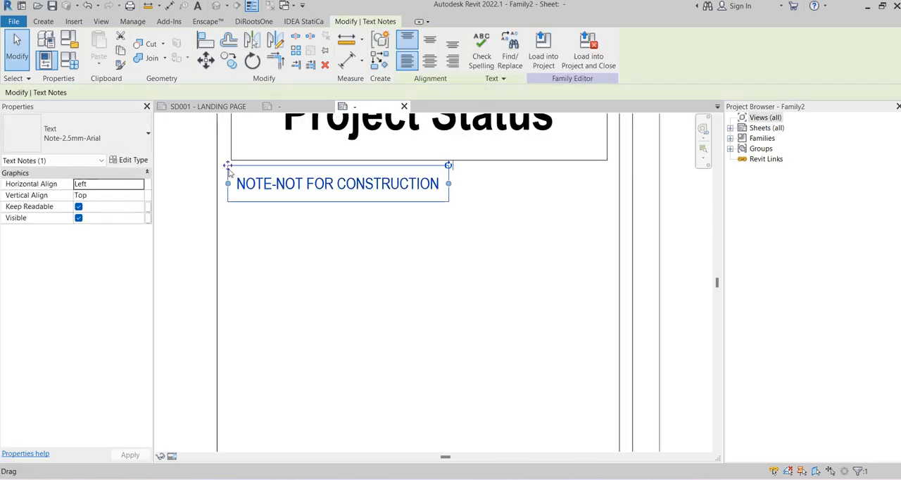
left_click_drag(304, 193, 378, 193)
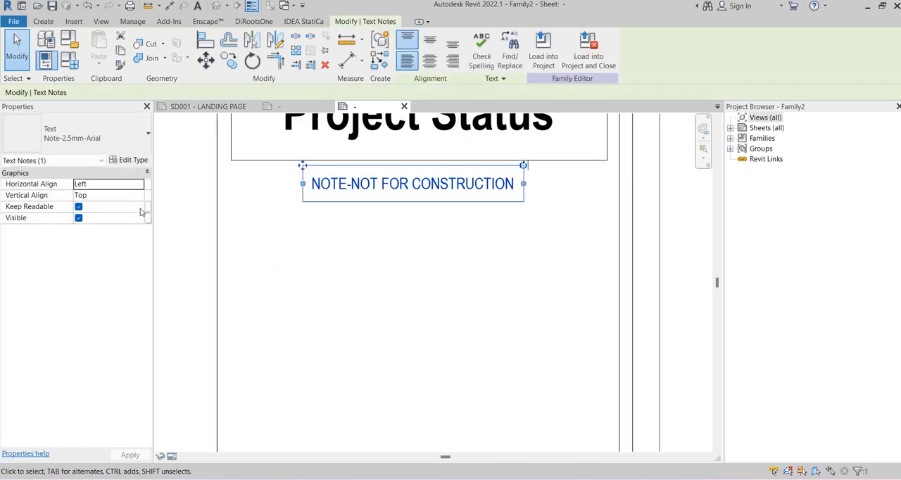
Set the construction note's horizontal alignment to Center and its vertical alignment to Middle
left_click(139, 184)
left_click(105, 204)
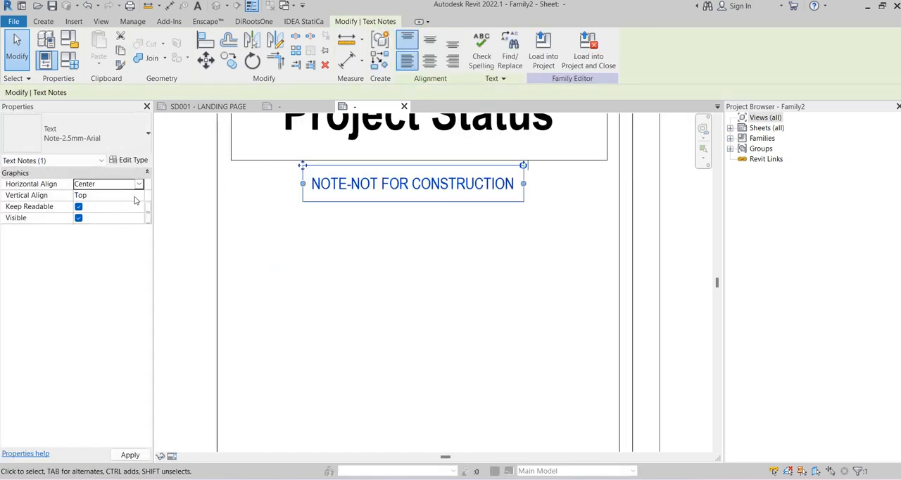
left_click(140, 196)
left_click(88, 217)
left_click(370, 236)
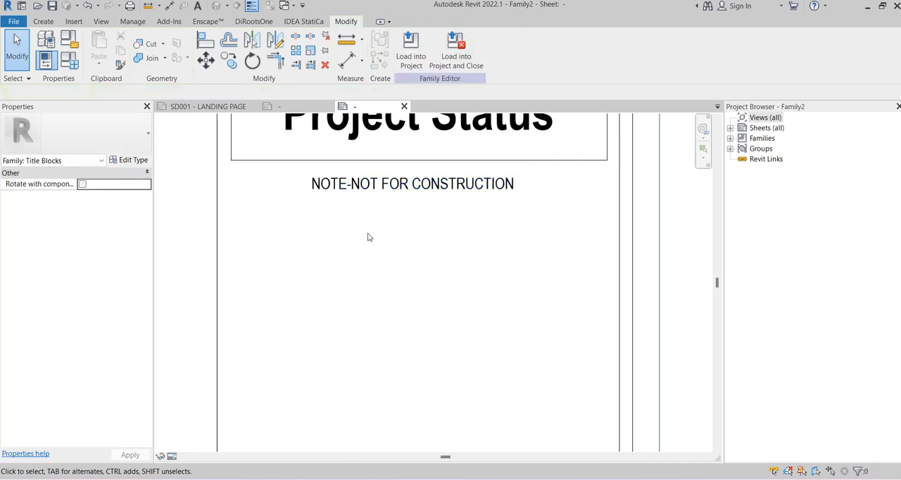
Nudge the construction note slightly upward, closer to the underside of the Project Status box
left_click(365, 199)
key("Up")
key("Up")
key("Up")
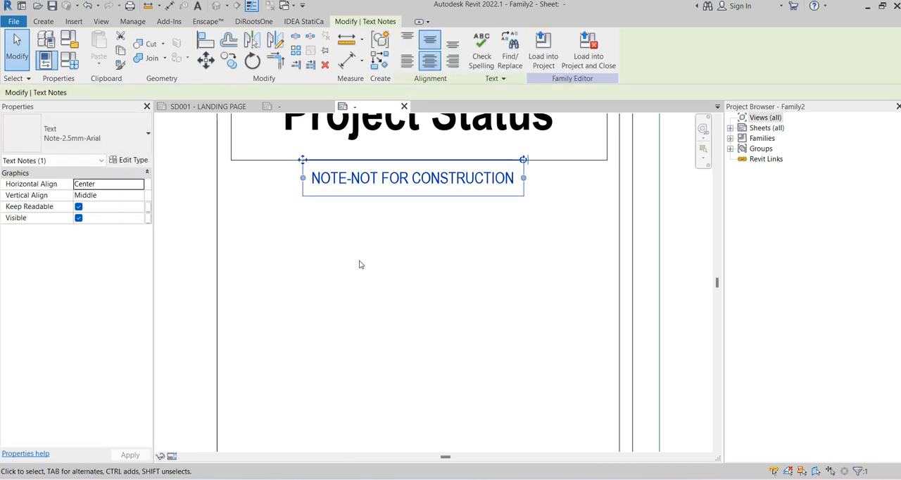
key("Down")
key("Down")
left_click(359, 262)
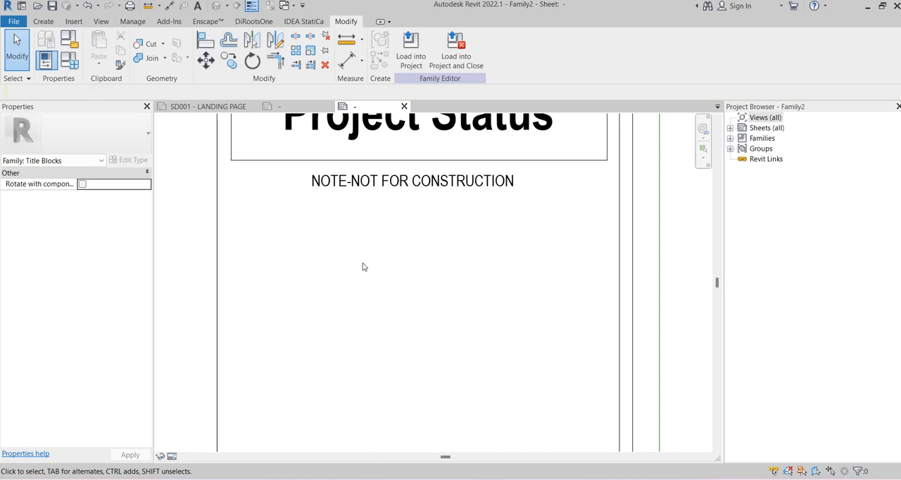
Create a new family parameter named NOTE-NOT FOR CONSTRUCTION to associate with the construction note's Visible property
scroll(364, 265, "down", 2)
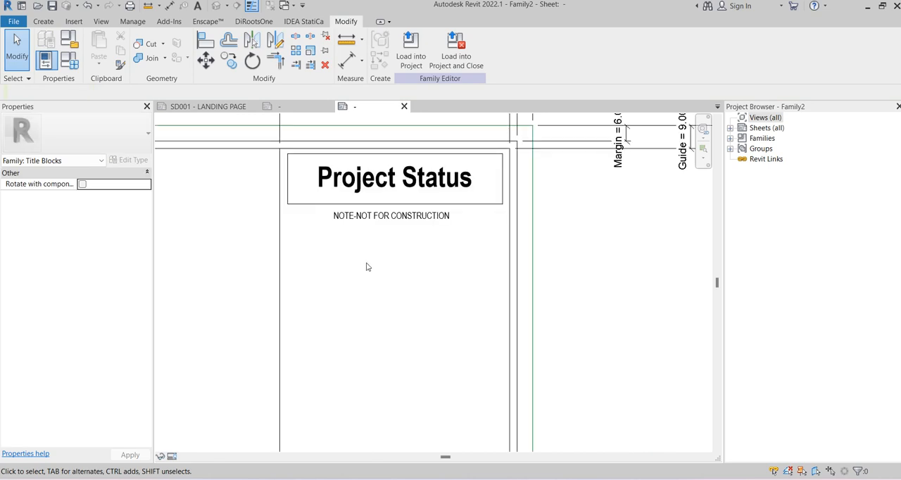
scroll(364, 252, "up", 2)
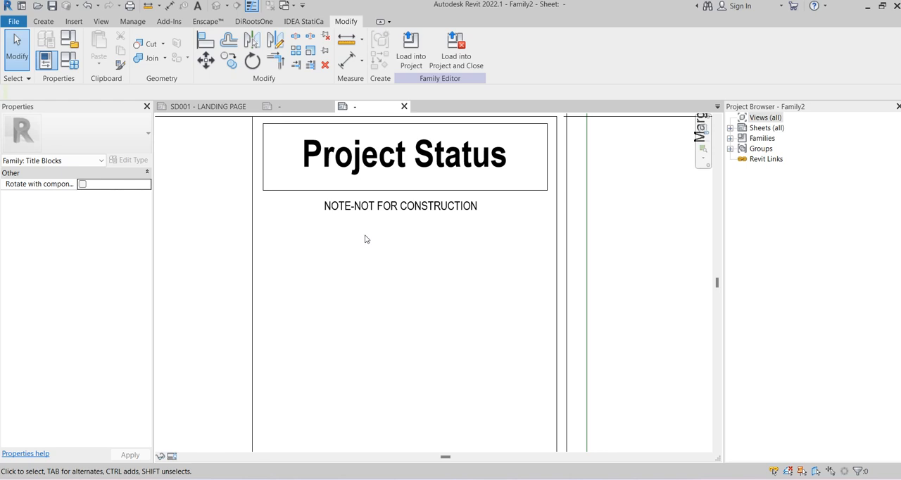
left_click(343, 213)
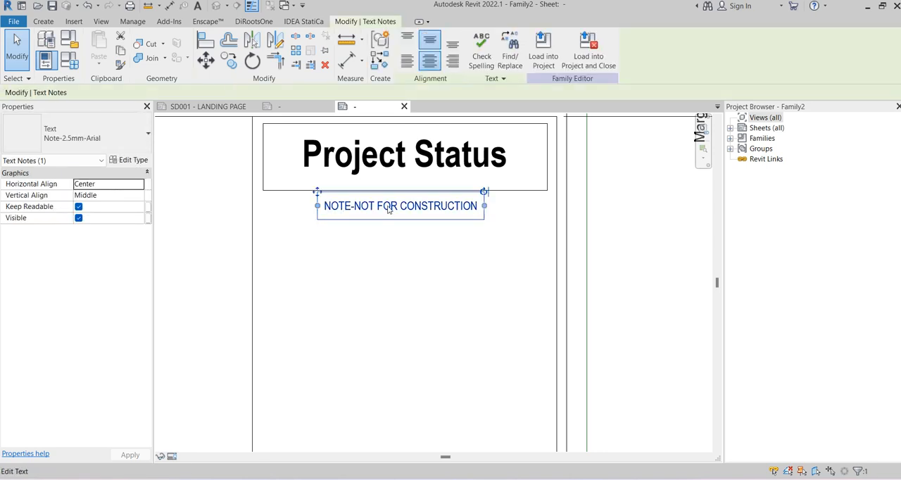
left_click(148, 218)
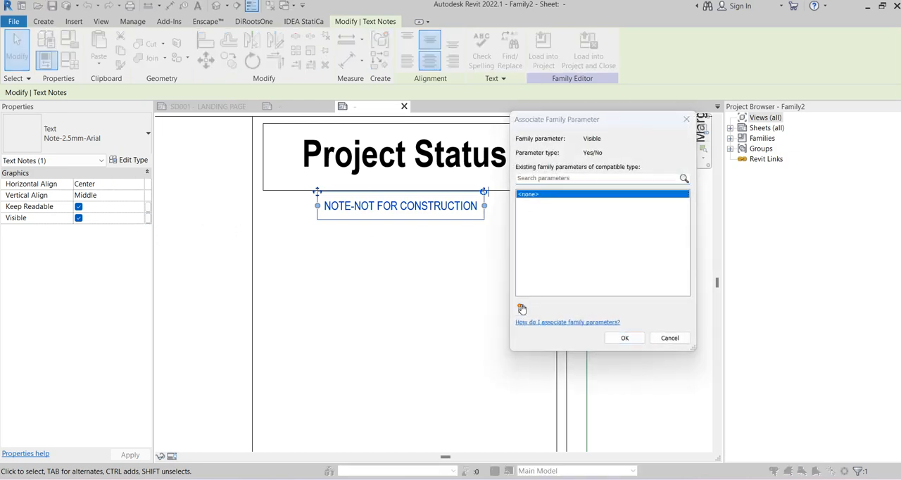
left_click(522, 309)
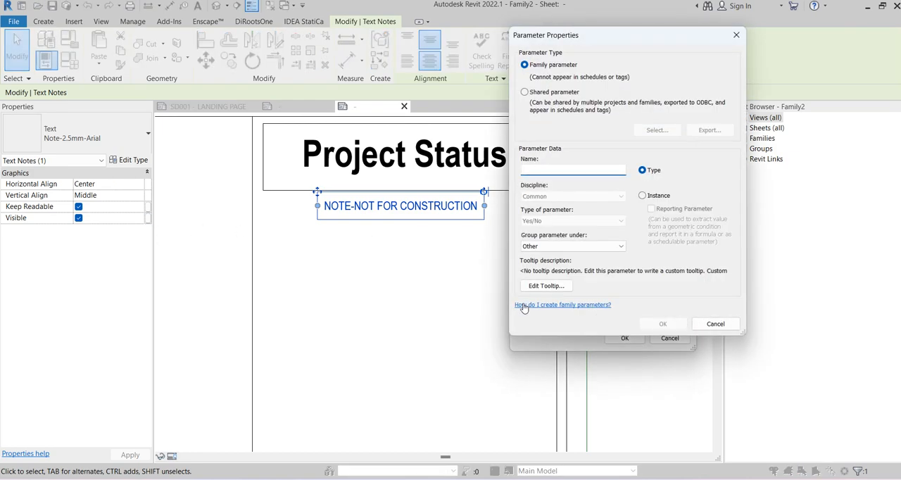
type("NOTE-NOT FOR CONSTRUCTION")
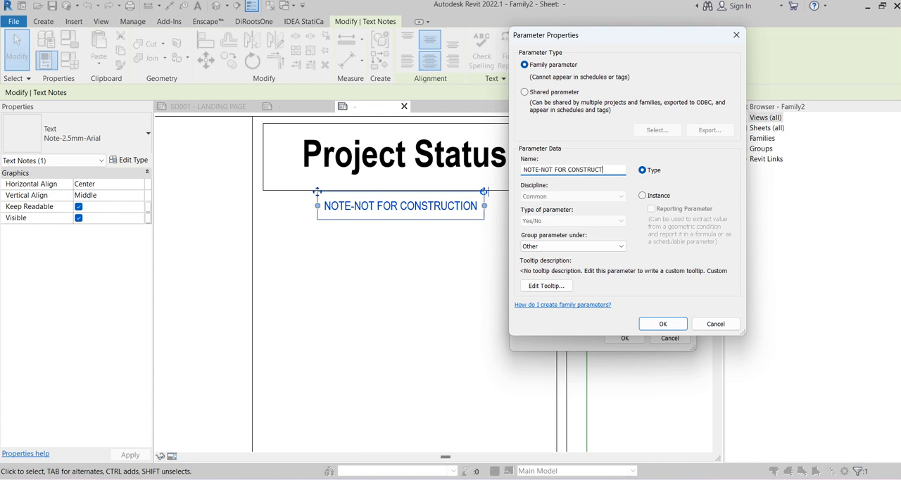
Group the new NOTE-NOT FOR CONSTRUCTION parameter under Visibility and make it an Instance parameter
left_click(556, 247)
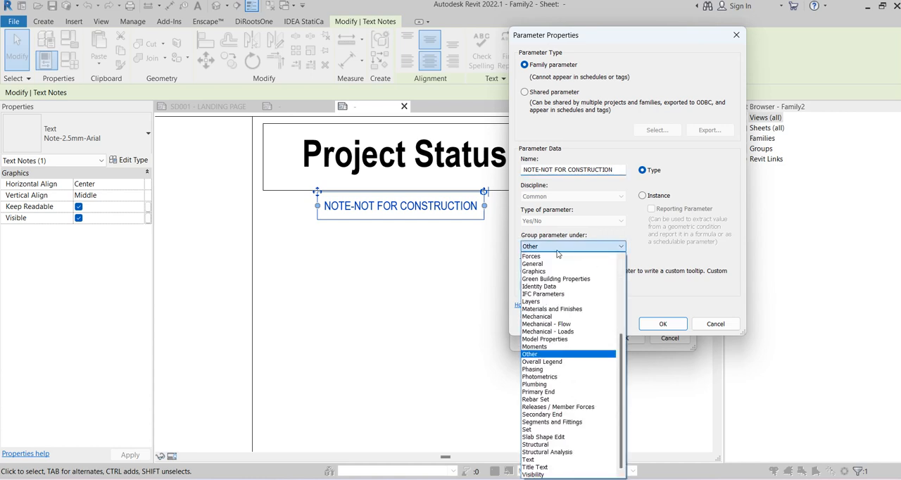
left_click(540, 475)
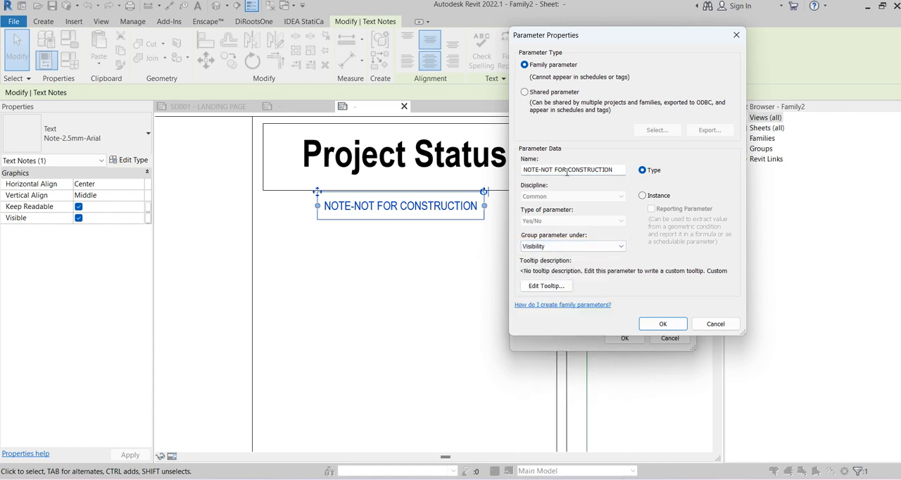
left_click(642, 195)
key("shift+Tab")
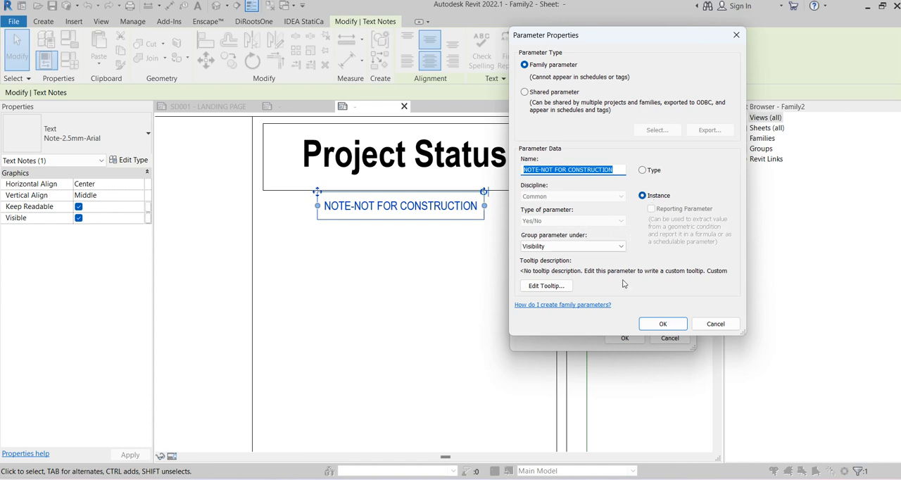
Associate the construction note's Visible property with the NOTE-NOT FOR CONSTRUCTION parameter and deselect the note
left_click(659, 327)
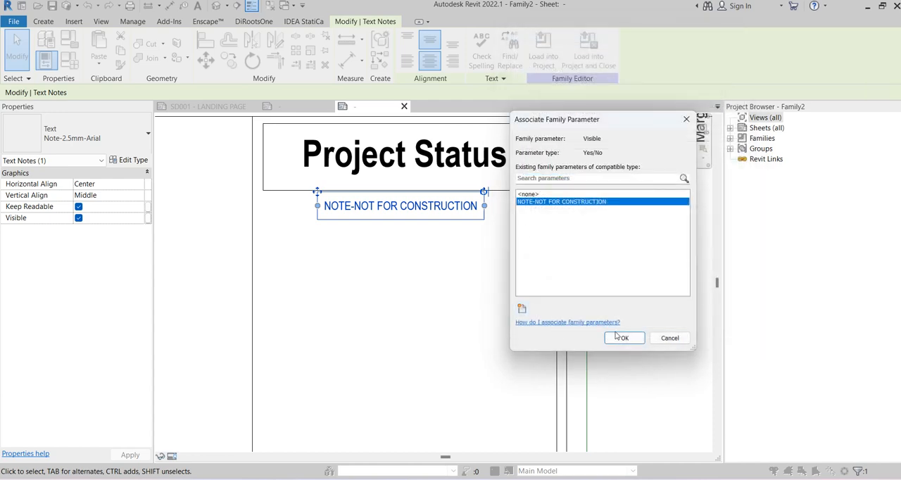
left_click(622, 337)
left_click(190, 193)
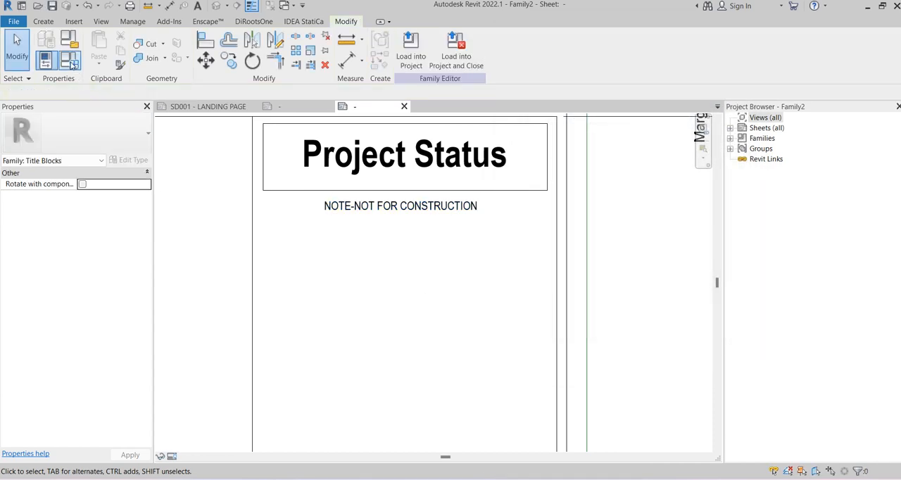
Test the NOTE-NOT FOR CONSTRUCTION parameter in the A1 Landscape type by switching it off and back on
left_click(69, 60)
left_click(493, 188)
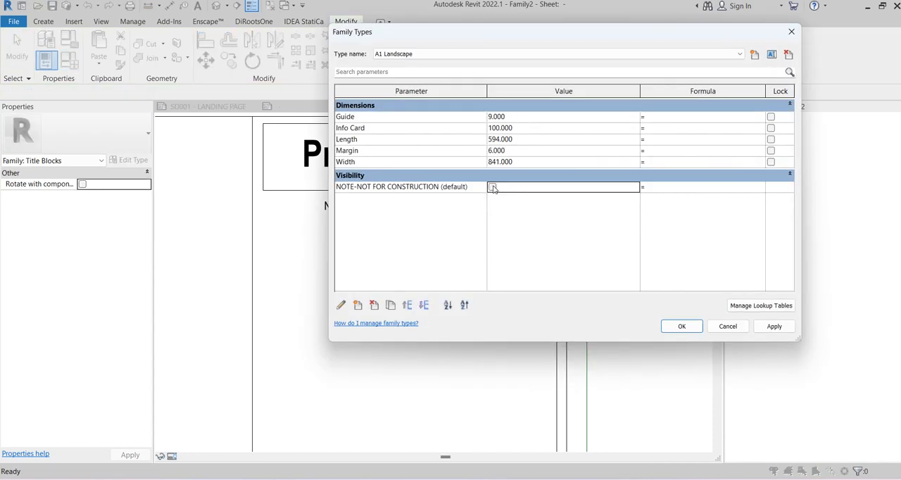
left_click(681, 326)
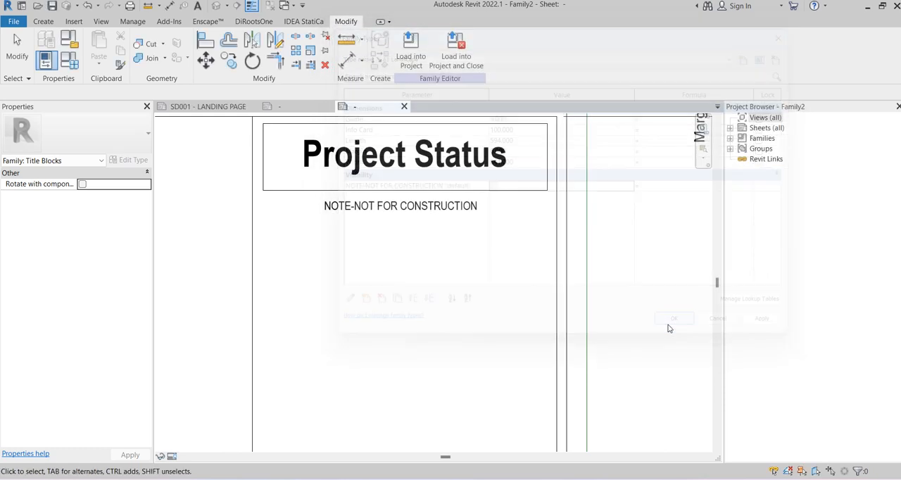
left_click(71, 62)
left_click(492, 187)
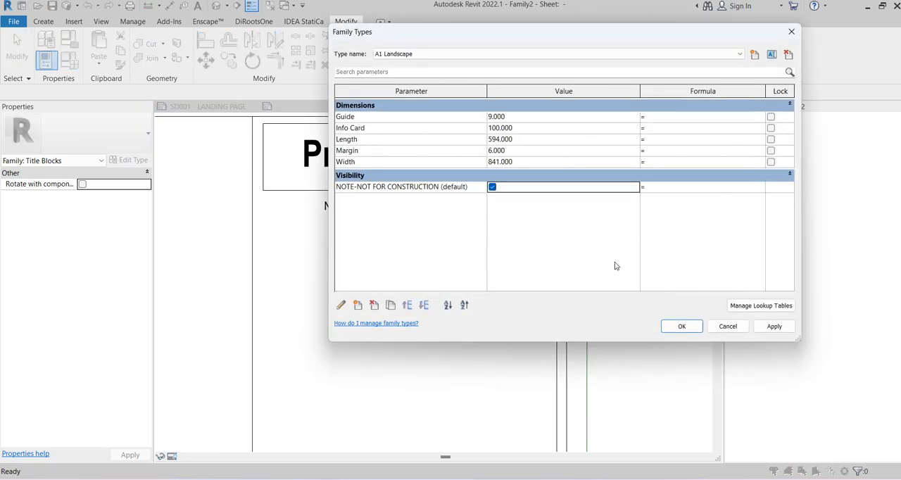
left_click(681, 326)
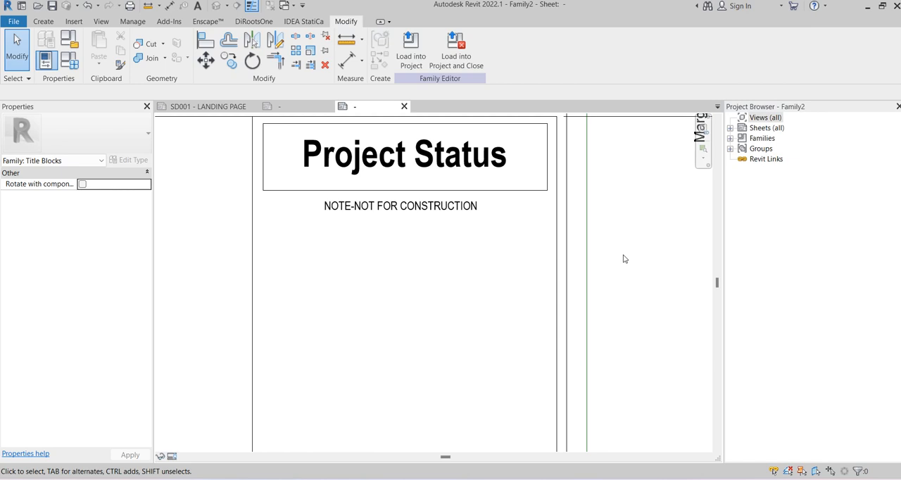
Examine the General Key Plan and Notes areas in the ESLAM.A1.rfa title block for reference and return to Family2
scroll(622, 259, "down", 2)
middle_click_drag(609, 245, 544, 182)
scroll(561, 207, "down", 1)
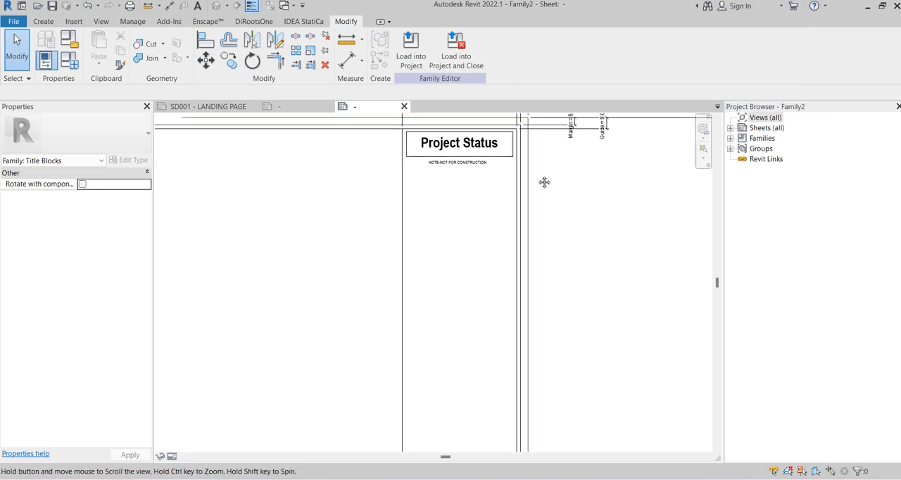
scroll(539, 176, "up", 1)
scroll(486, 187, "up", 1)
middle_click_drag(486, 188, 512, 216)
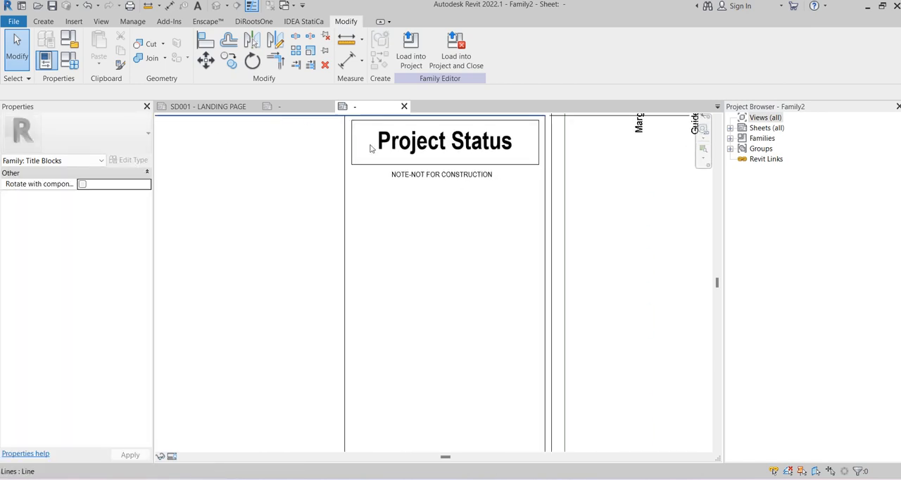
key("ctrl+Tab")
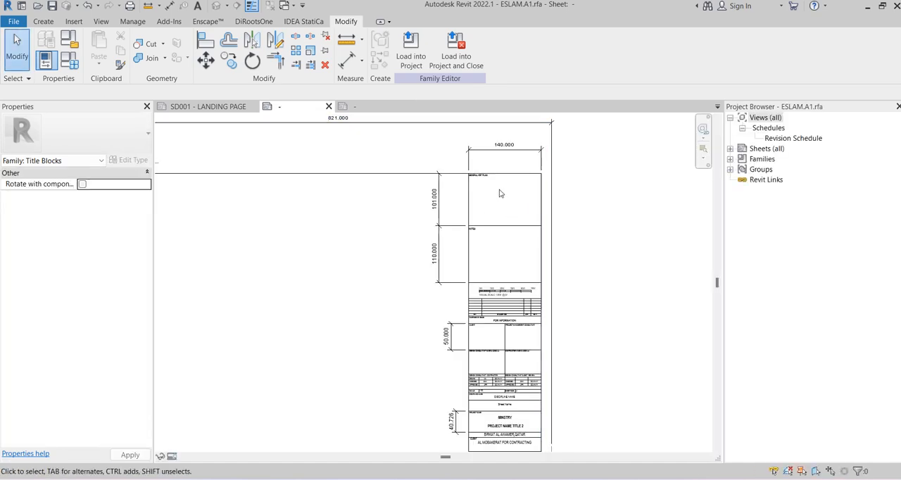
scroll(499, 194, "up", 3)
scroll(458, 180, "up", 1)
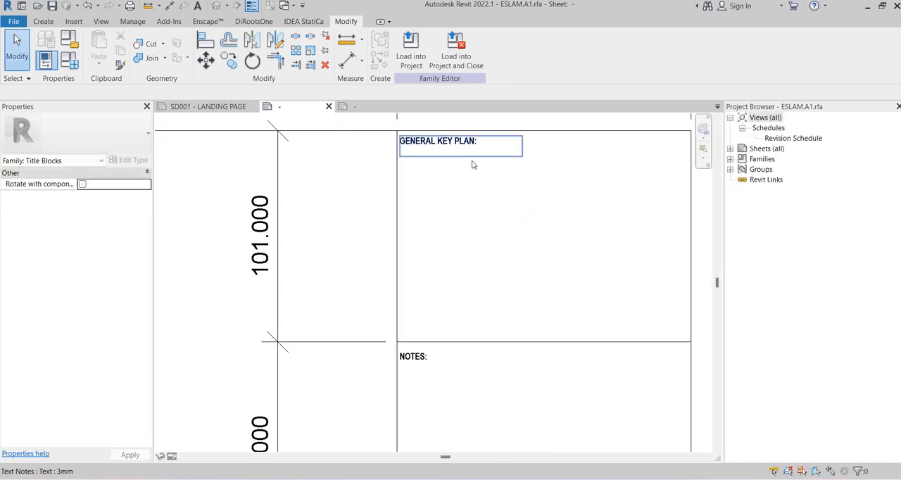
left_click(347, 106)
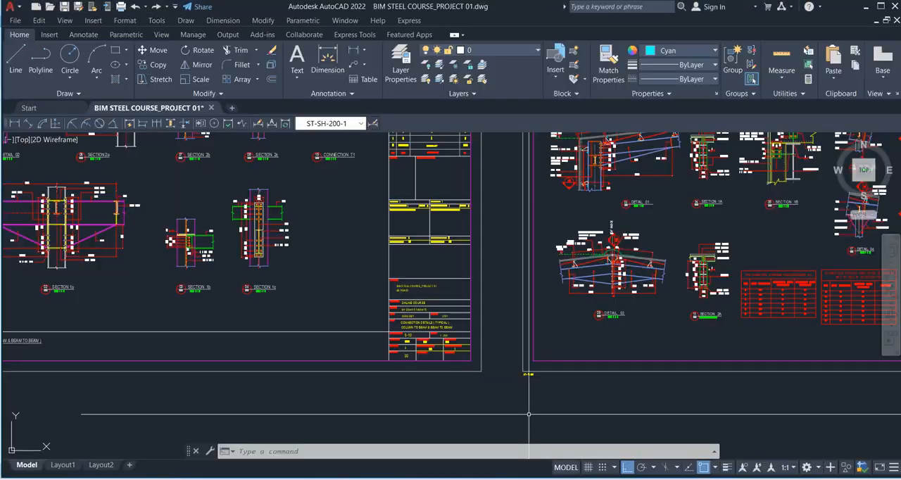
scroll(526, 241, "down", 4)
scroll(440, 244, "up", 5)
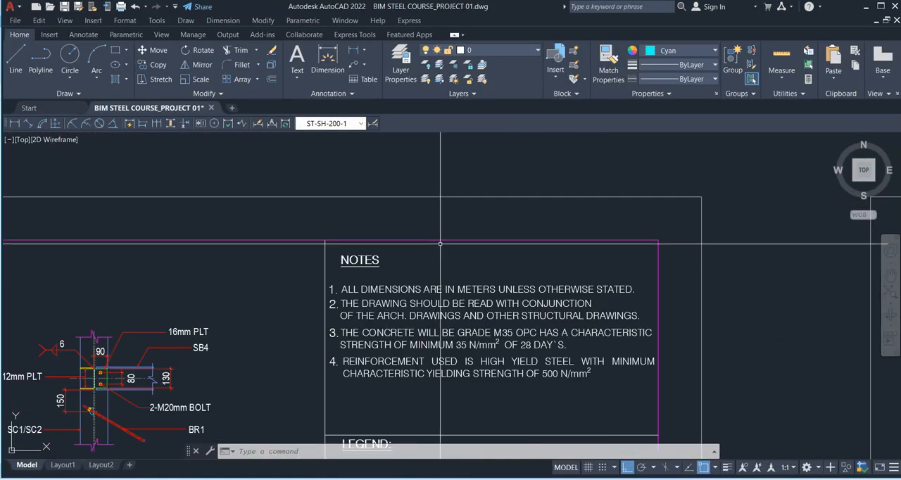
Switch to AutoCAD, open the NOTE1 block for editing, and copy the text of note 1 about dimensions in meters
double_click(434, 288)
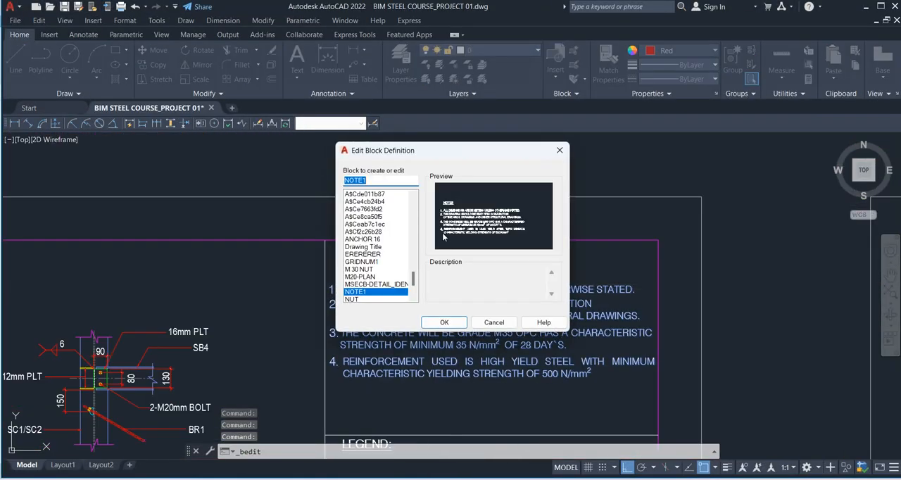
left_click(443, 322)
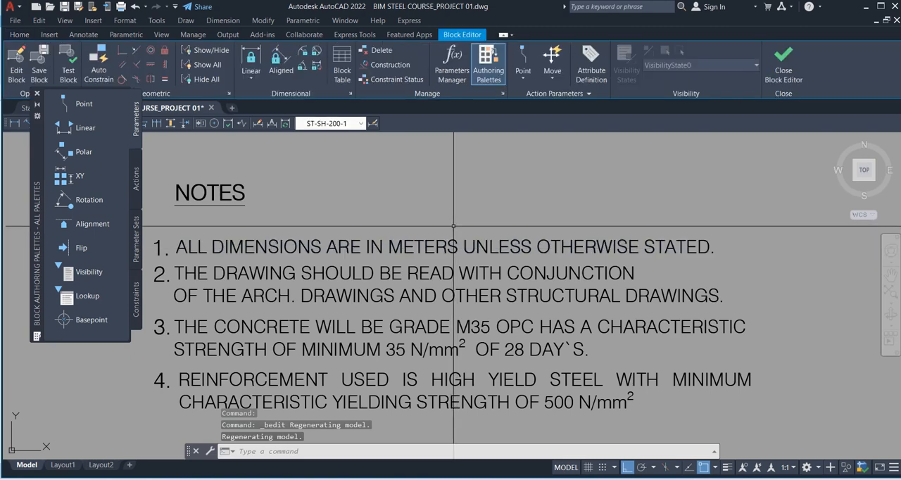
double_click(495, 241)
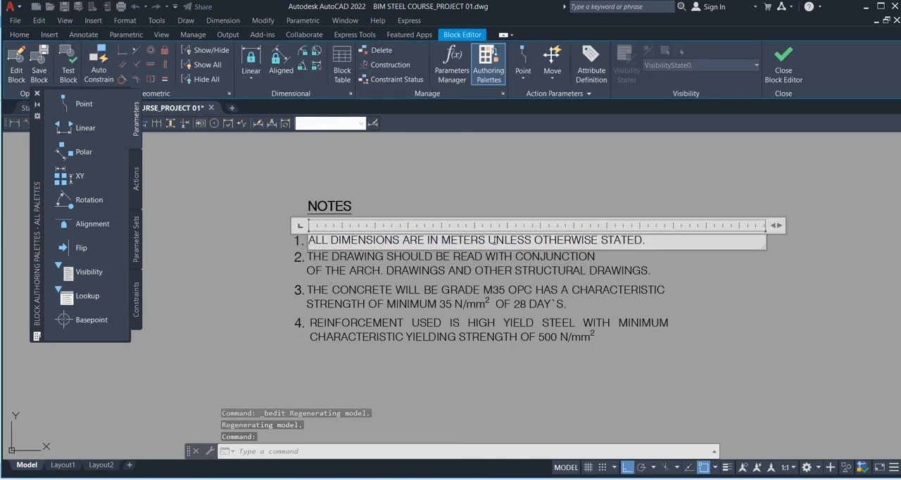
left_click_drag(645, 242, 309, 245)
key("ctrl+c")
left_click(434, 183)
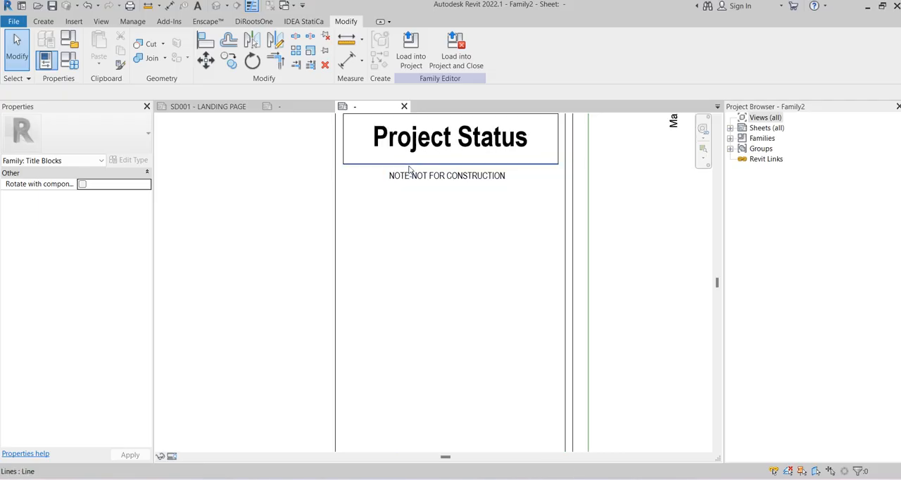
Switch to Revit and duplicate the 8mm text type as 2.5mm-ARIAL-PARGRAPH for a new text note
scroll(409, 169, "up", 1)
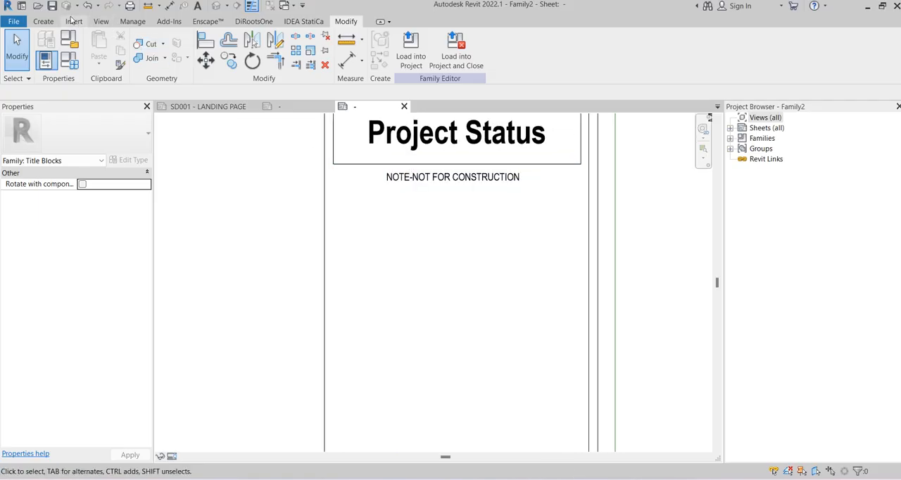
left_click(197, 6)
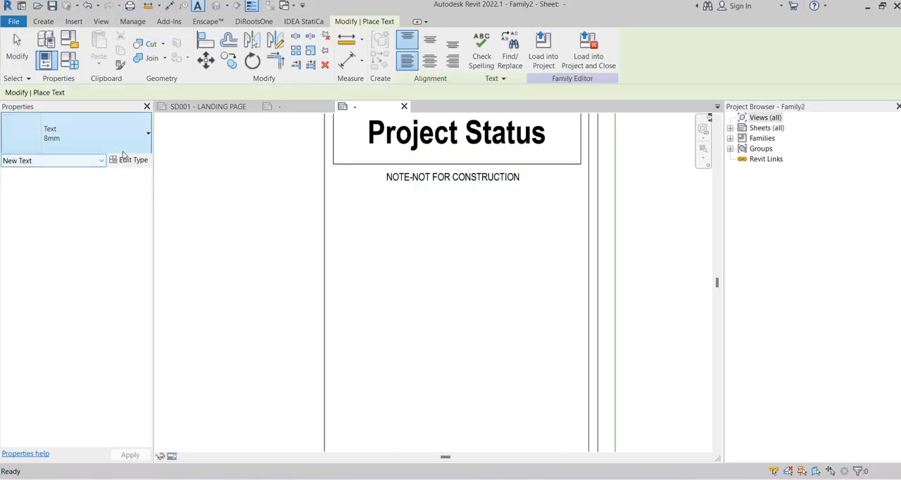
left_click(113, 134)
left_click(113, 129)
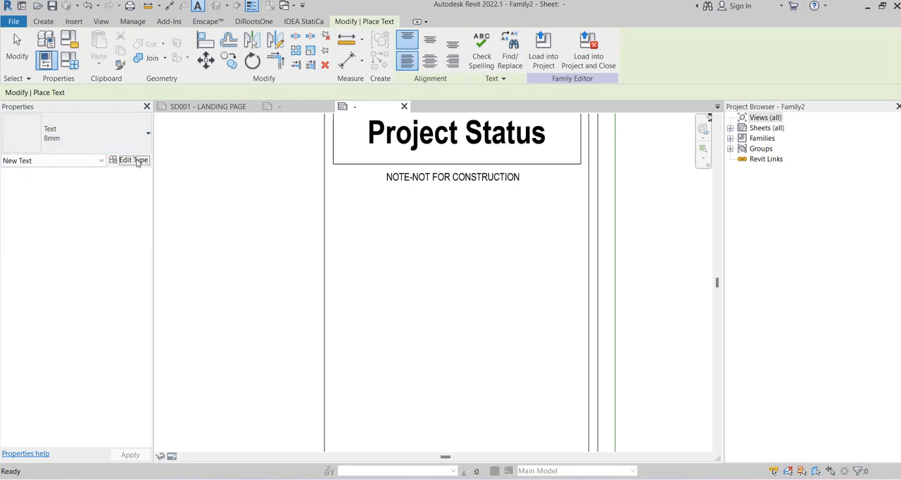
left_click(112, 160)
left_click(606, 86)
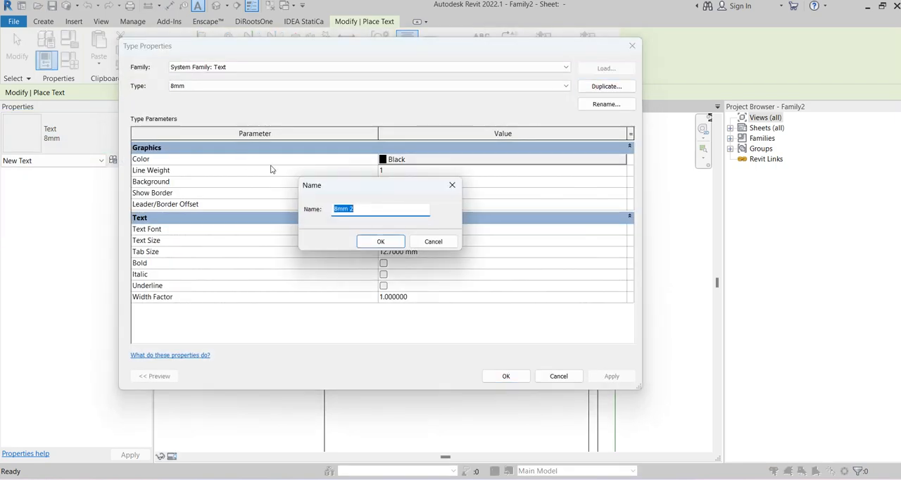
type("2.5")
type("mm-ARIAL-PARGRAPH")
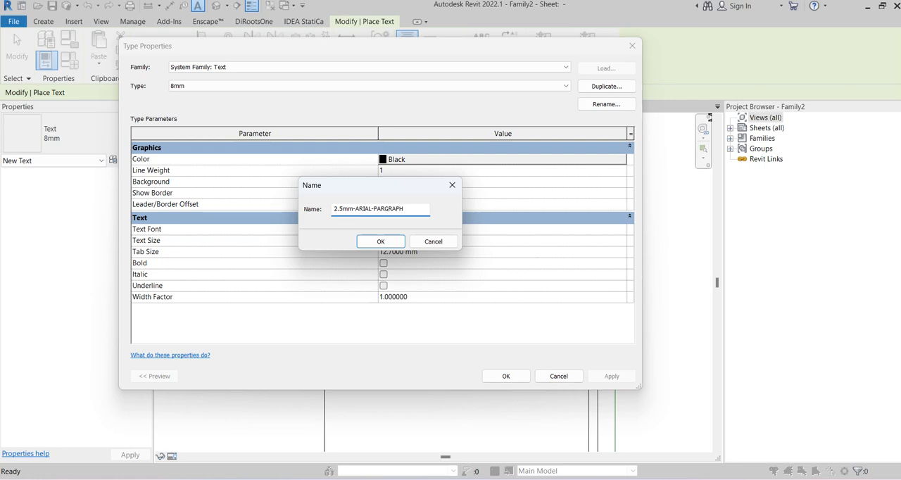
left_click(380, 241)
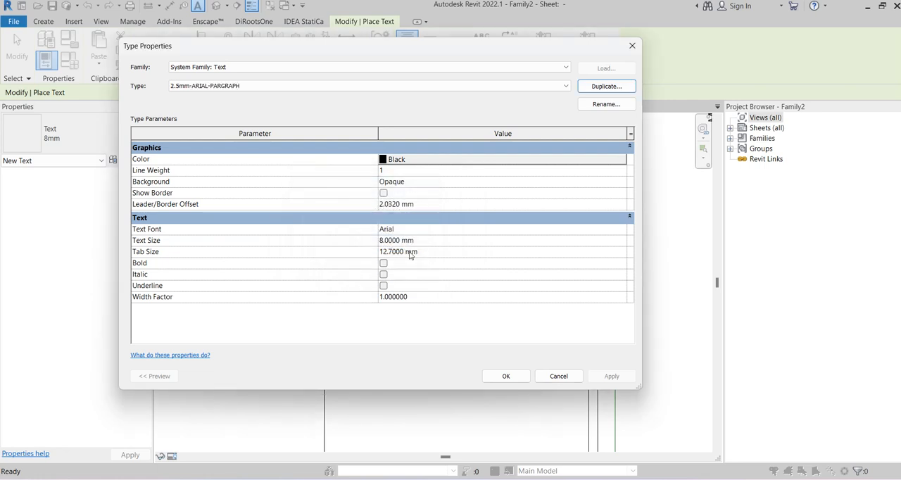
Set the new text type's font to Arial Narrow, its text size to 2.5 mm and its background to Transparent
left_click(620, 235)
left_click(622, 235)
left_click(409, 267)
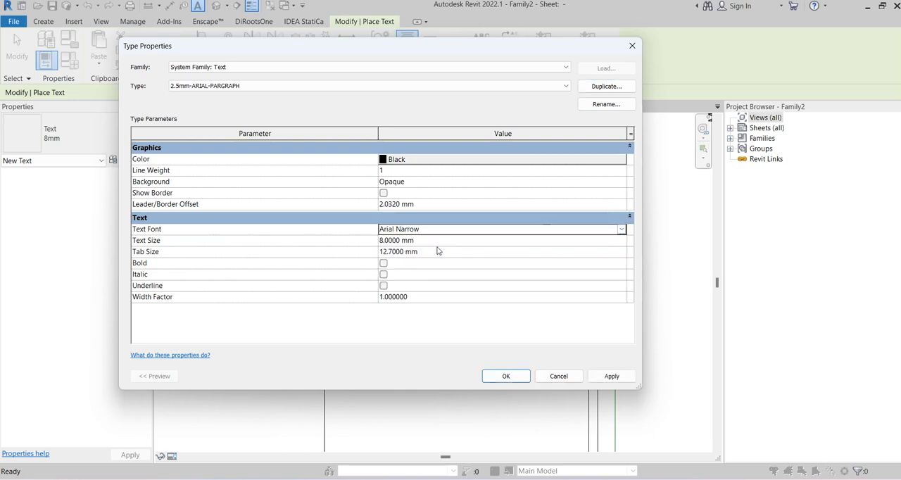
left_click(447, 244)
type("2.5")
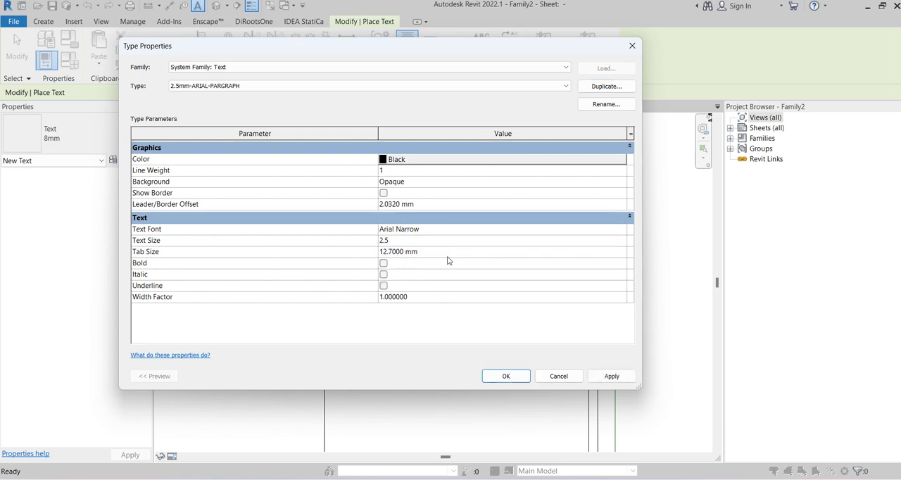
left_click(623, 182)
left_click(621, 181)
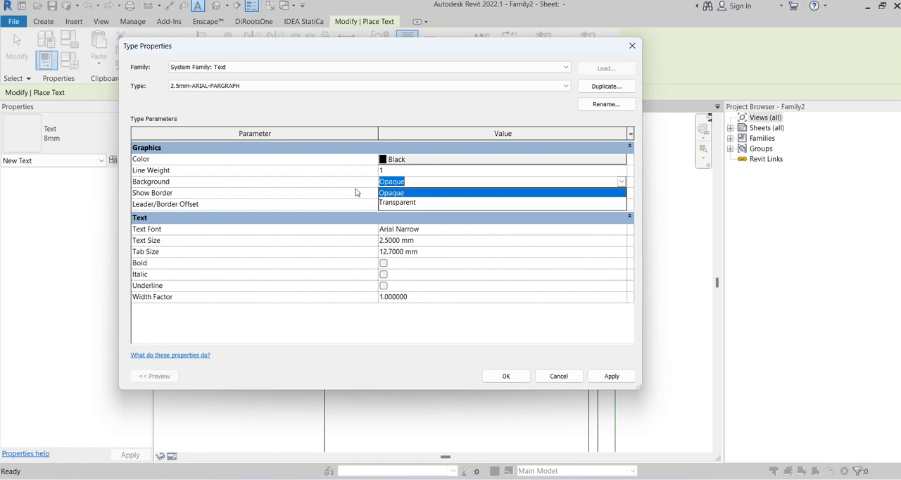
left_click(397, 202)
left_click(505, 376)
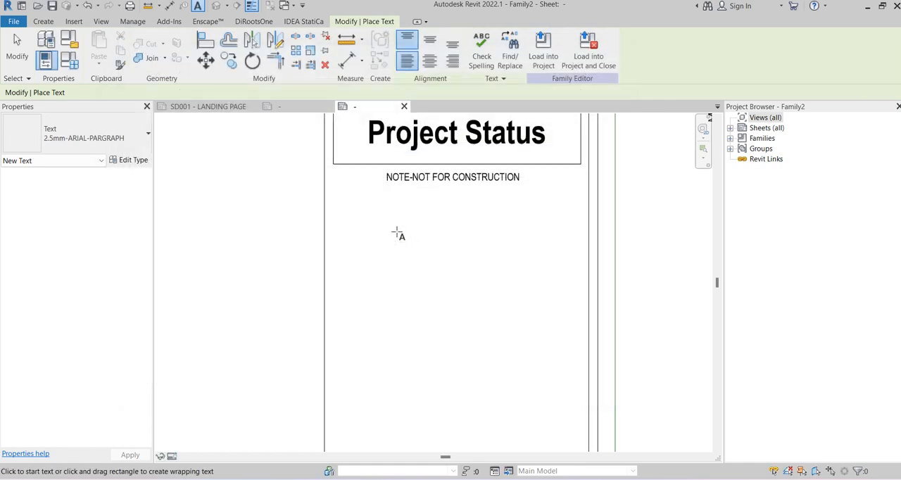
Place a wrapping text box below the construction note with the copied dimensions note, numbered "1." and with a hyphen after OTHERWISE
left_click_drag(335, 199, 584, 355)
key("ctrl+v")
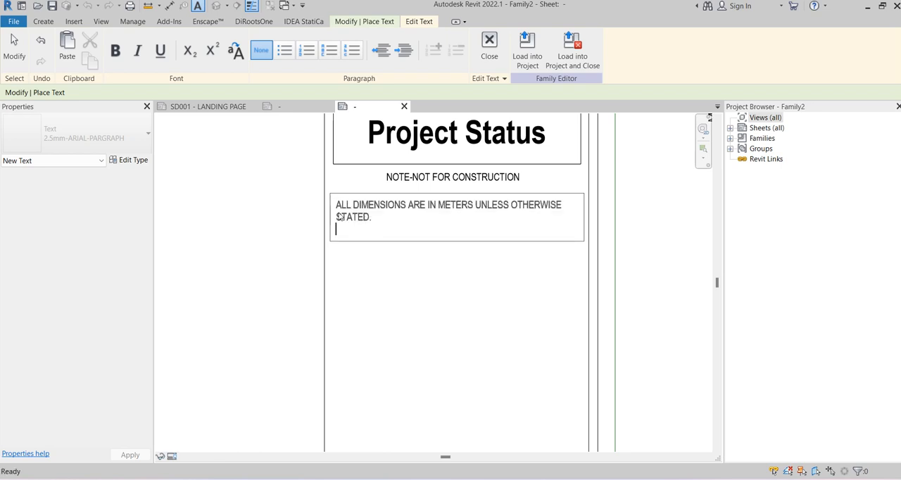
key("Up")
key("Up")
type("1.")
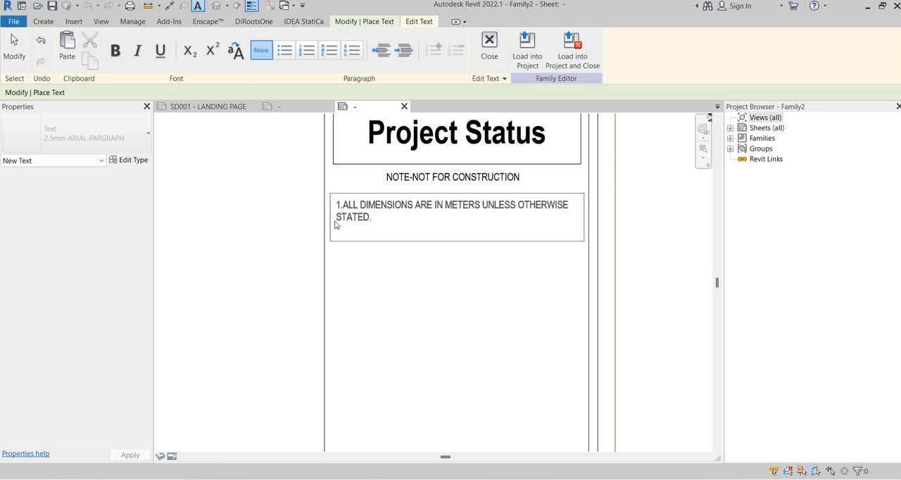
left_click(516, 207)
left_click(571, 205)
left_click(378, 222)
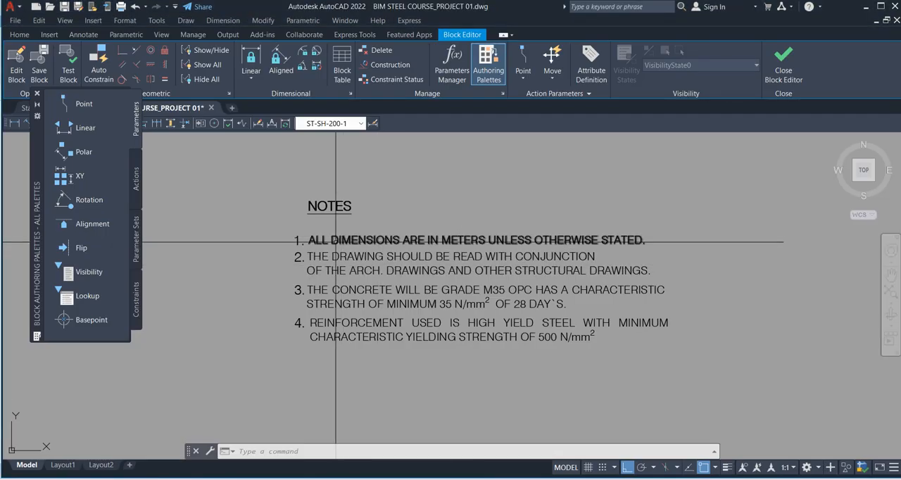
Copy notes 2 and 3 from the AutoCAD NOTE1 block into the Revit text box as items "2." and "3."
double_click(341, 258)
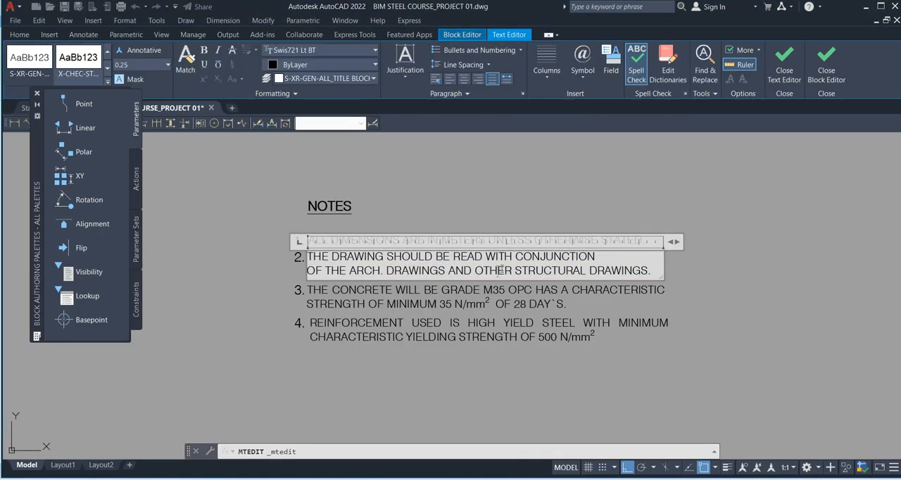
key("ctrl+a")
key("ctrl+c")
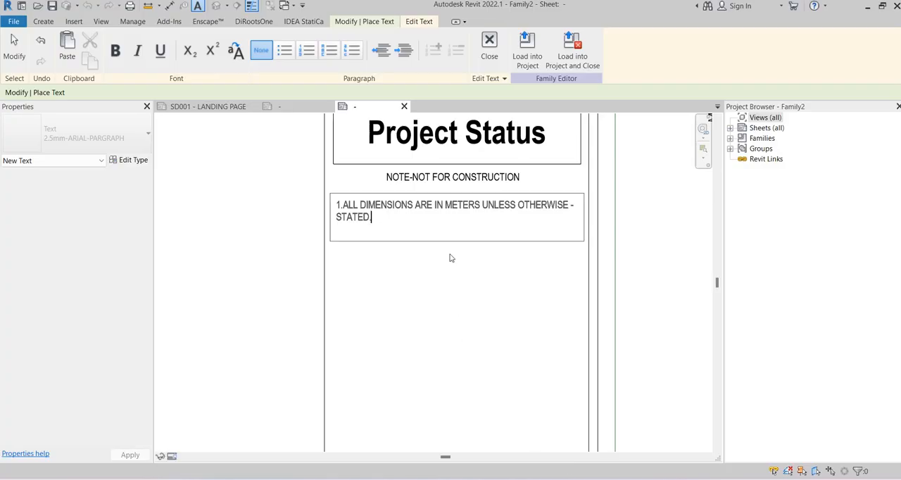
key("Return")
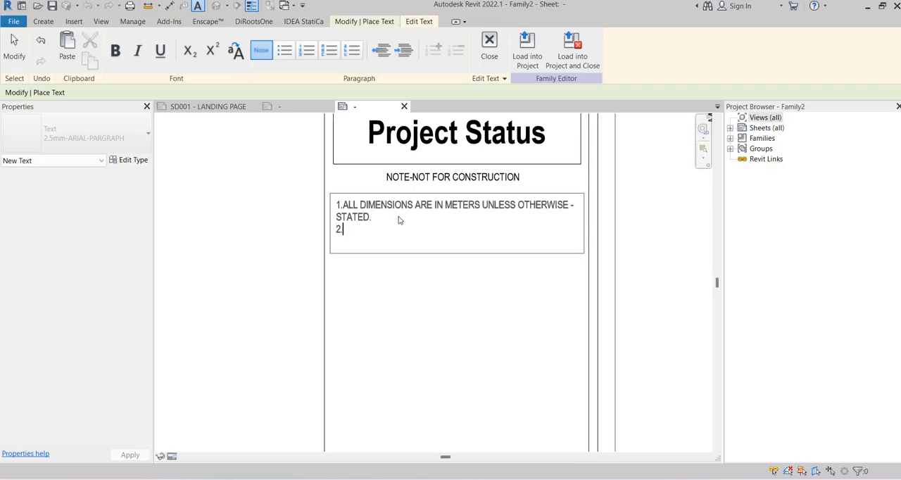
key("ctrl+v")
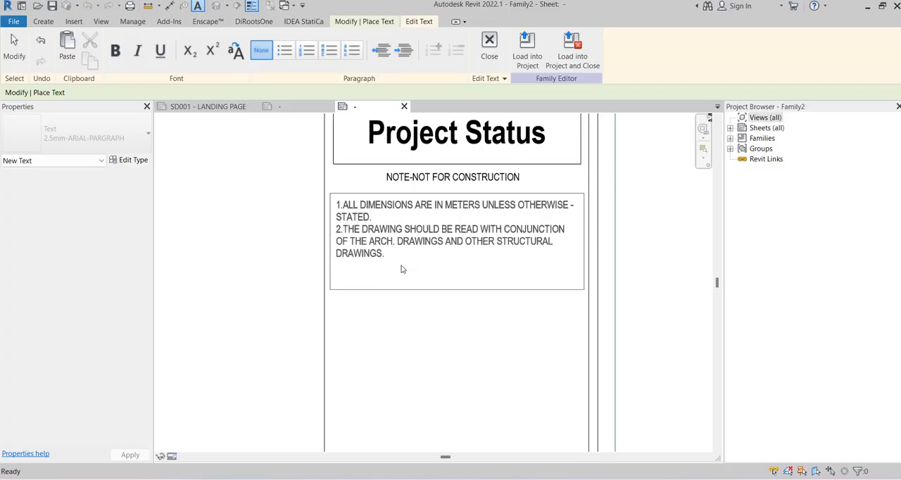
type("3.")
type("THE CONCRETE WILL BE GRADE M35 OPC HAS A CHARACTERISTIC STRENGTH OF MINIMUM 35 N/mm2/  OF 28 DAY`S.")
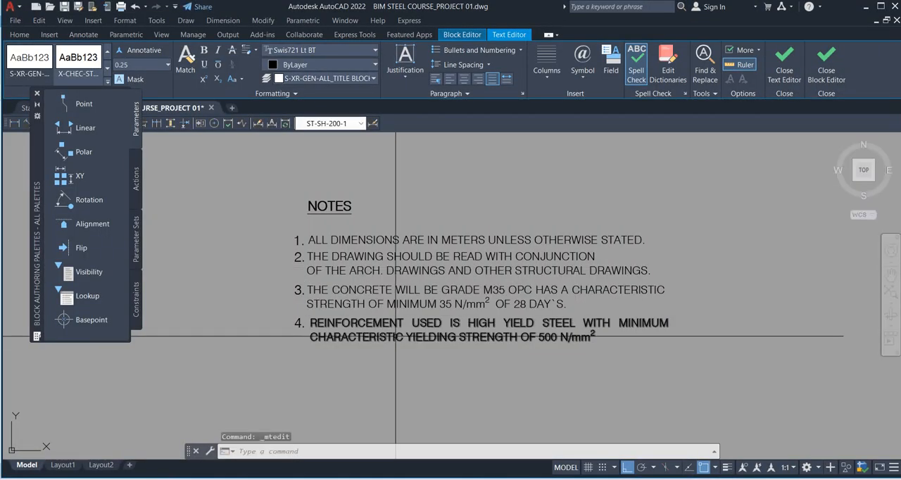
Copy note 4 on reinforcement from the AutoCAD NOTE1 block into the Revit text box as item "4." and finish the text note
left_click(422, 324)
double_click(397, 336)
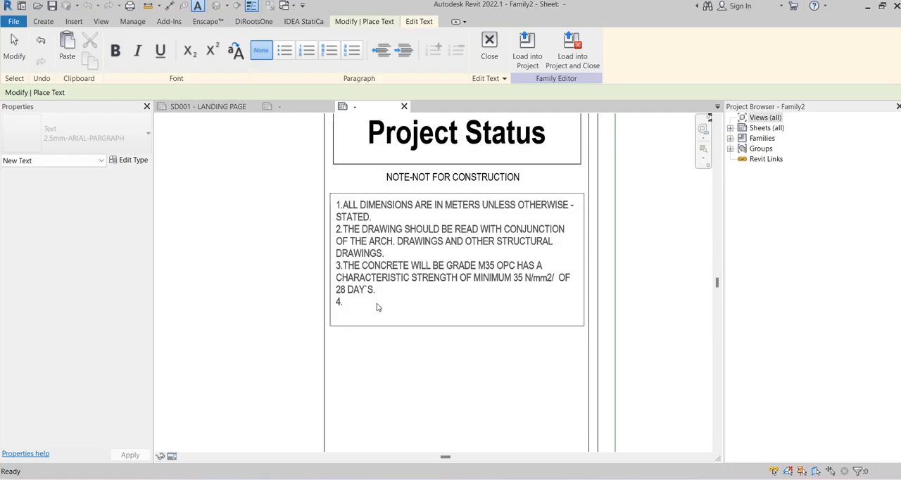
type("REINFORCEMENT USED IS HIGH YIELD STEEL WITH MINIMUM CHARACTERISTIC YIELDING STRENGTH OF 500 N/mm2/")
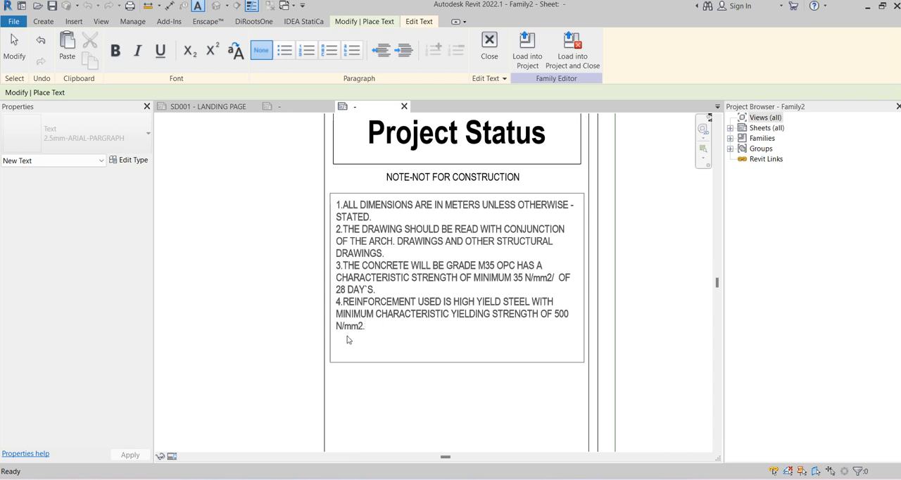
key("BackSpace")
left_click(230, 321)
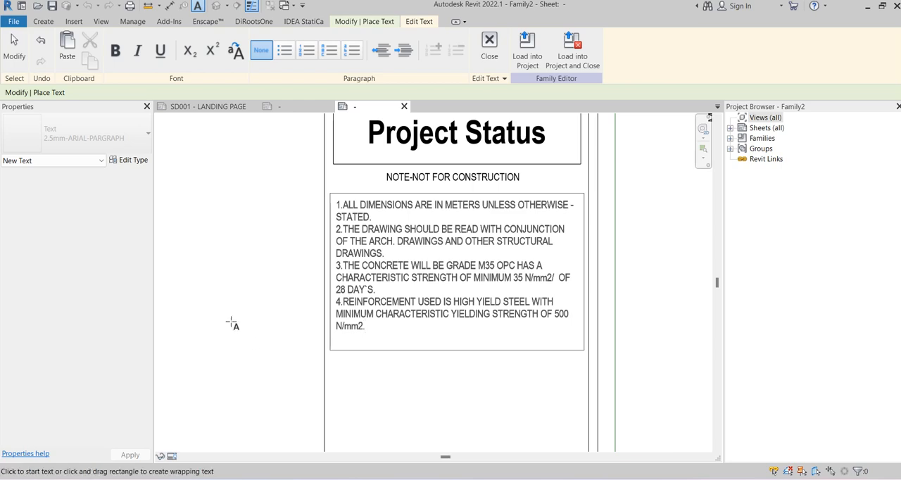
key("Escape")
left_click(461, 239)
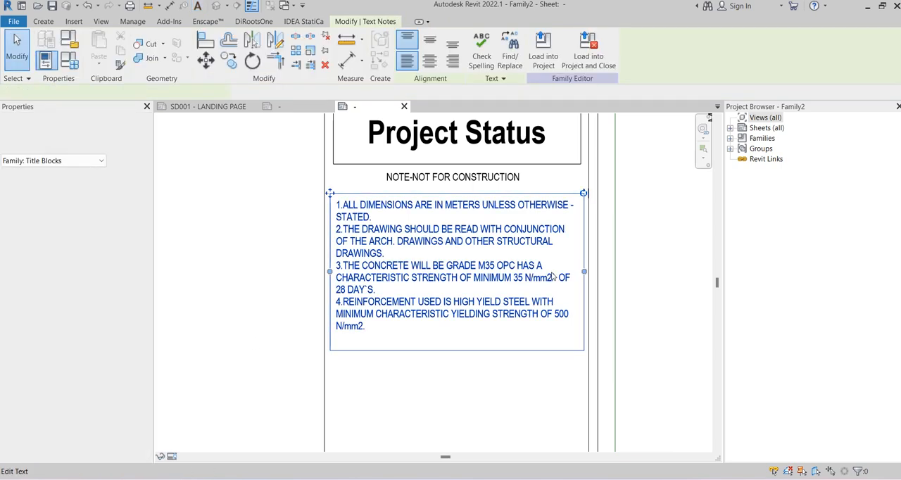
middle_click_drag(660, 256, 639, 231)
scroll(639, 239, "down", 5)
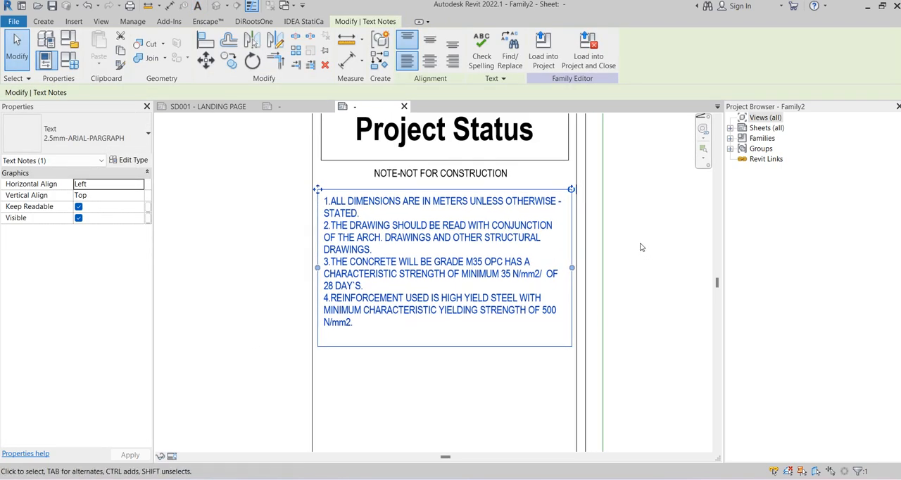
left_click(639, 240)
Examine the notes column in the new title block and the NOTES, visual scale and revision areas of the ESLAM.A1.rfa title block
middle_click_drag(561, 248, 473, 265)
scroll(537, 239, "up", 2)
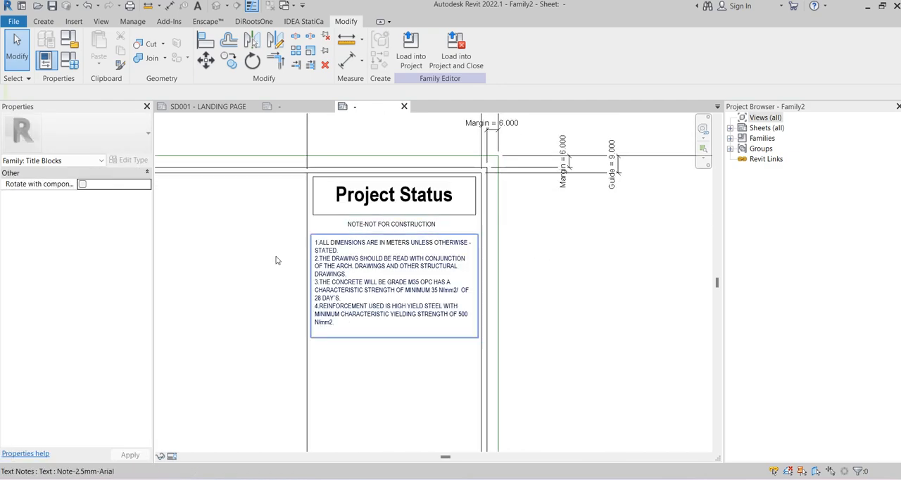
scroll(270, 312, "up", 2)
scroll(280, 350, "down", 1)
middle_click_drag(270, 318, 285, 347)
scroll(297, 199, "down", 1)
middle_click_drag(300, 255, 350, 202)
left_click(285, 109)
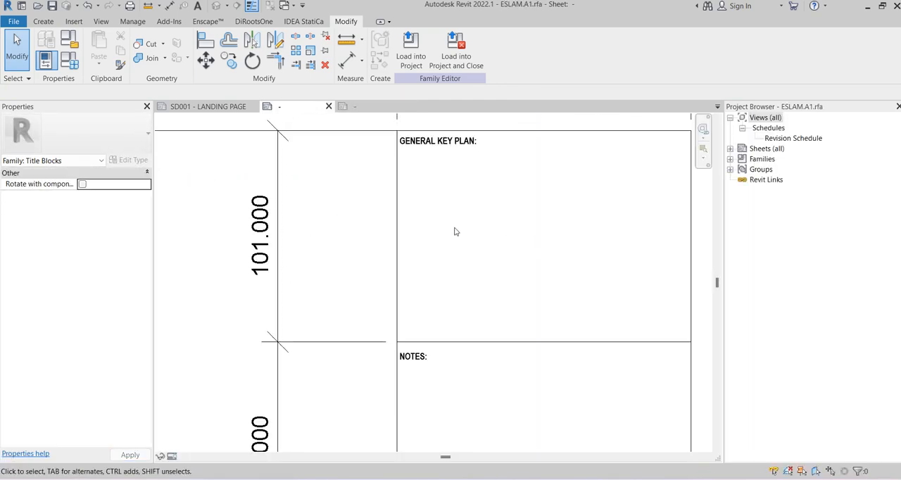
scroll(455, 232, "down", 3)
middle_click_drag(507, 300, 457, 249)
scroll(428, 263, "up", 2)
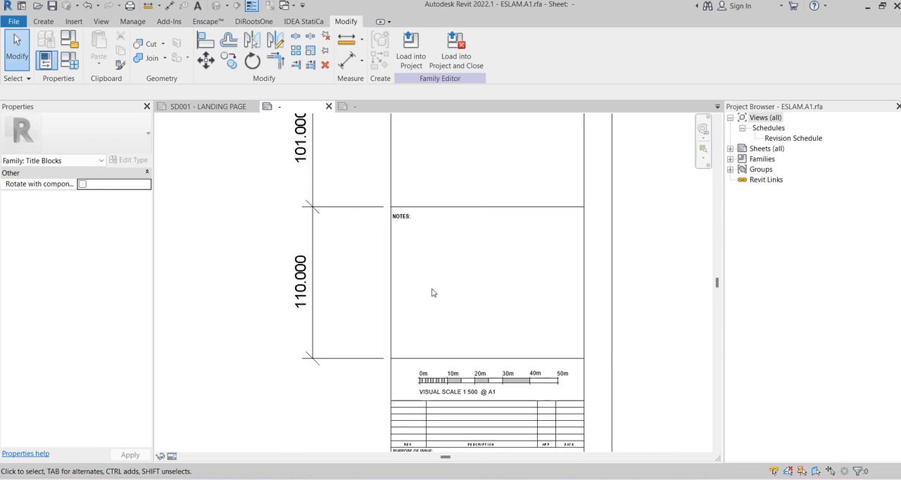
middle_click_drag(472, 278, 451, 254)
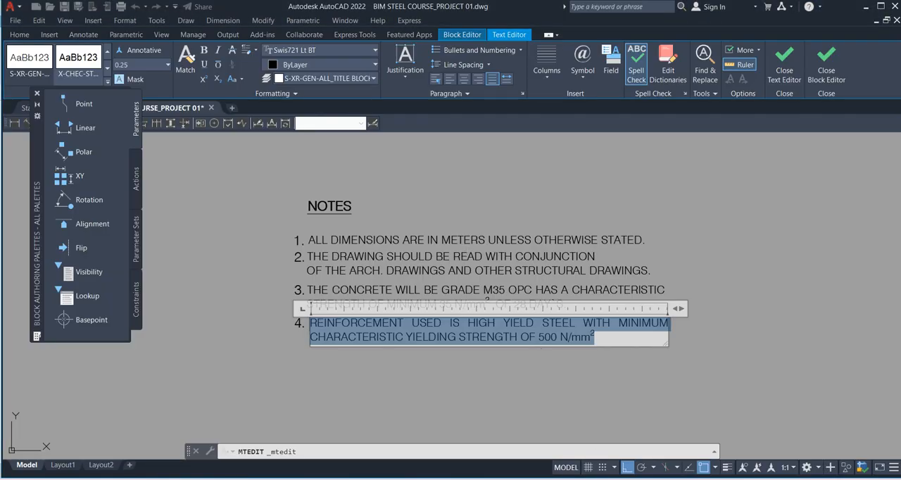
Switch to AutoCAD, close the text and block editors, and examine the revision table in the drawing's title block
left_click(784, 67)
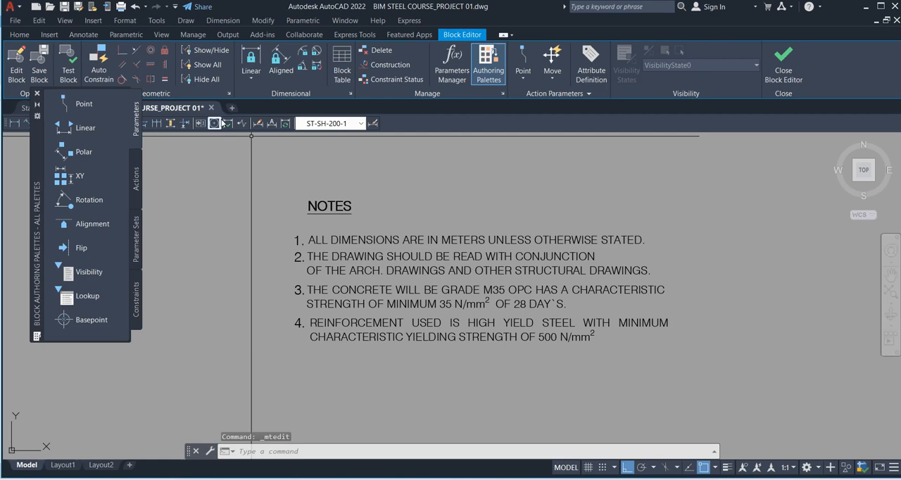
left_click(783, 66)
left_click(439, 251)
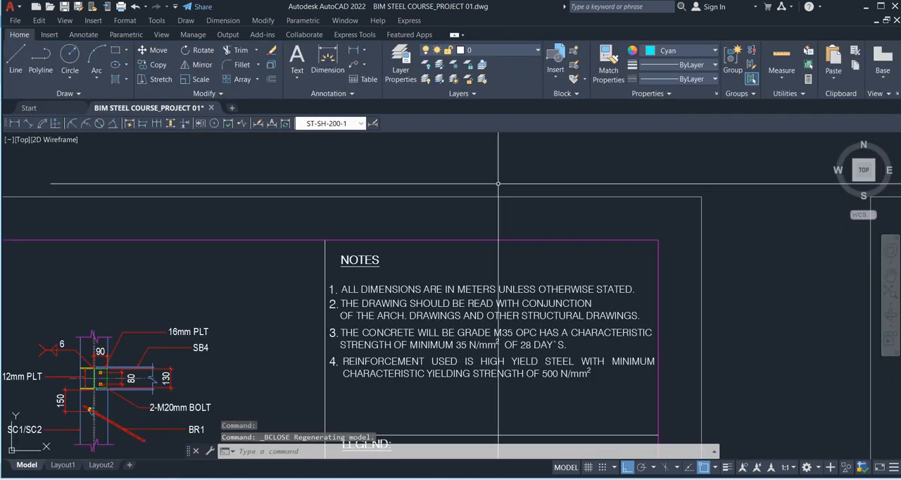
scroll(415, 323, "up", 6)
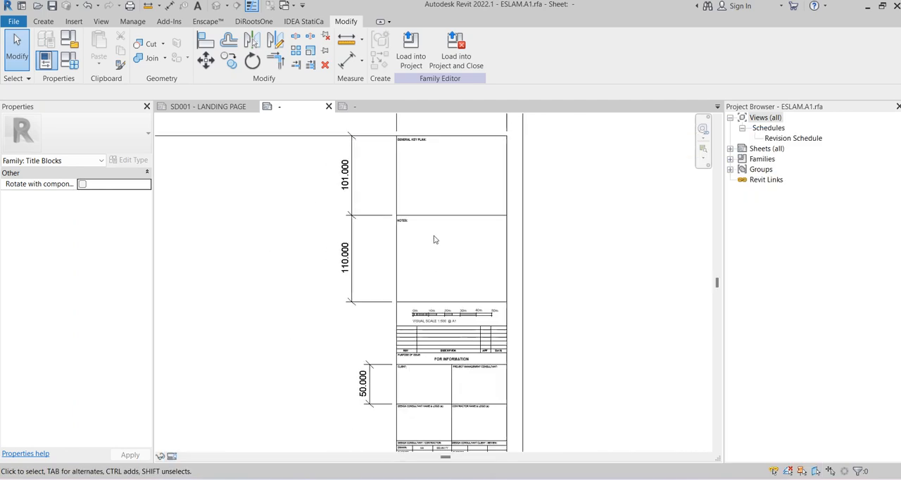
Switch back to the Family2 title block in Revit, create a revision schedule with the default fields and close its view
left_click(367, 107)
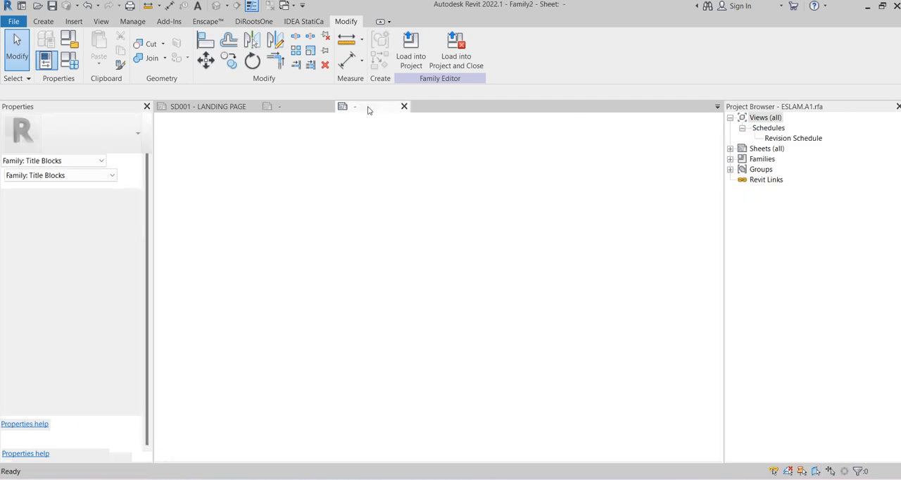
scroll(492, 225, "up", 3)
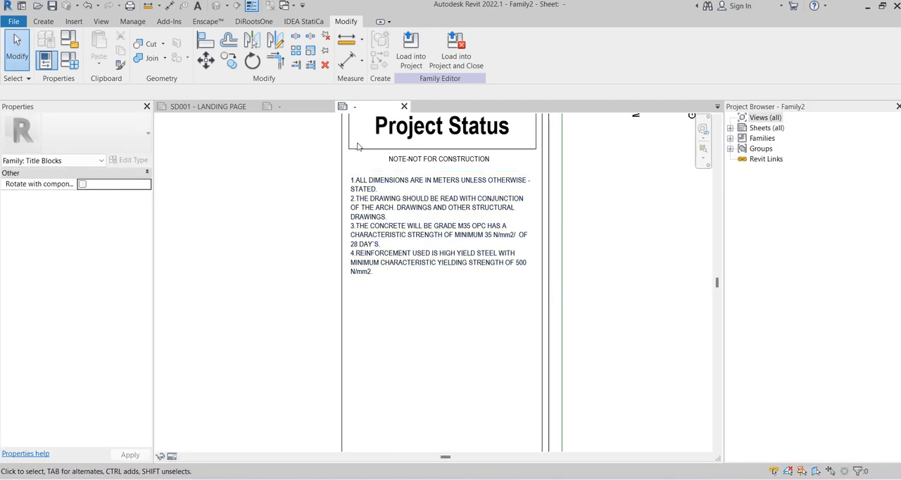
left_click(98, 21)
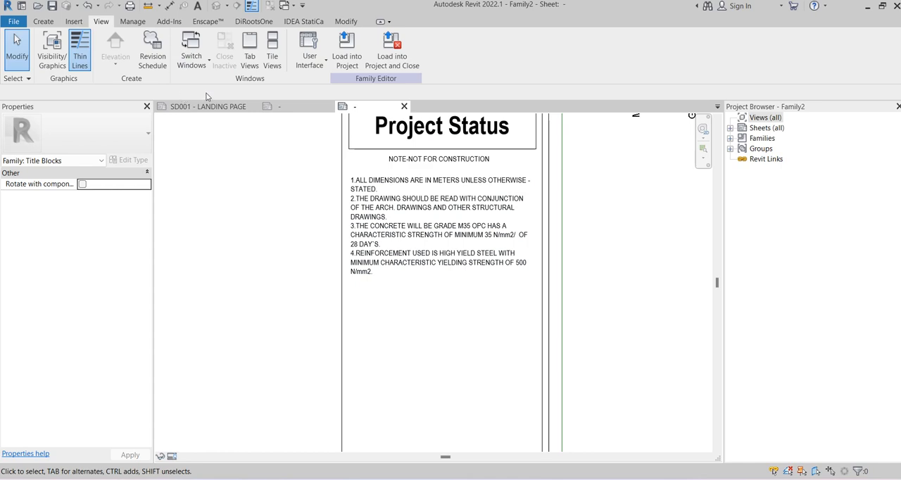
left_click(153, 53)
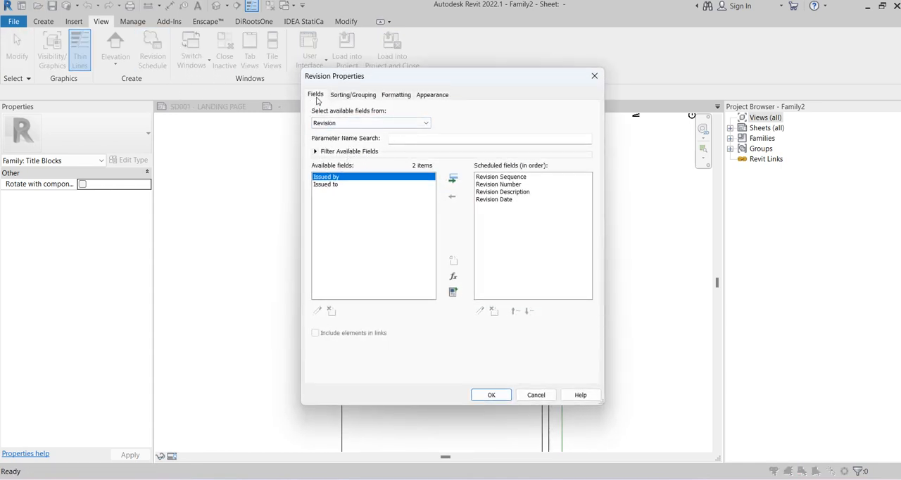
left_click(476, 395)
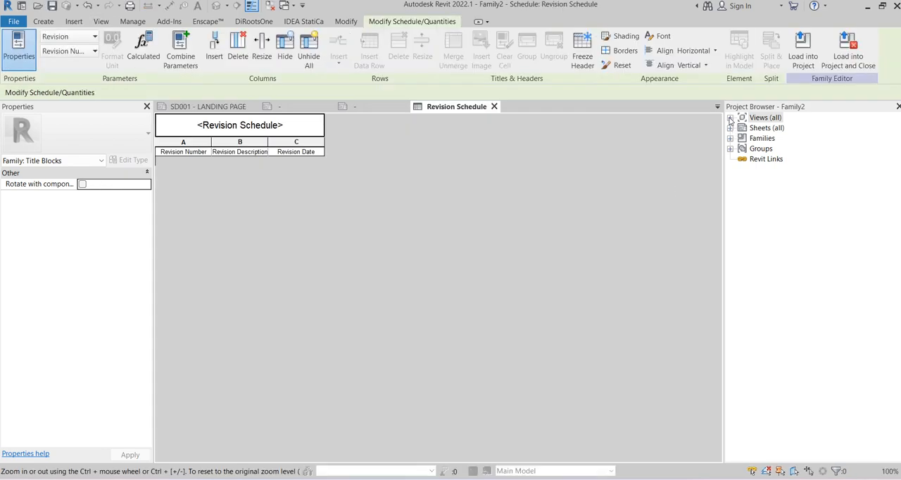
left_click(494, 106)
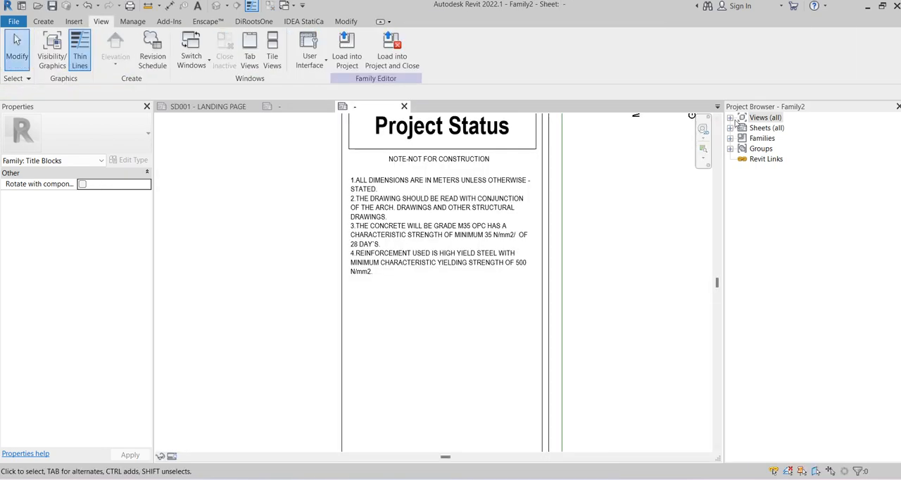
Place the Revision Schedule from the project views into the title block column below the numbered notes
left_click(731, 119)
left_click(742, 128)
left_click_drag(791, 138, 366, 321)
scroll(412, 325, "down", 3)
scroll(428, 333, "up", 1)
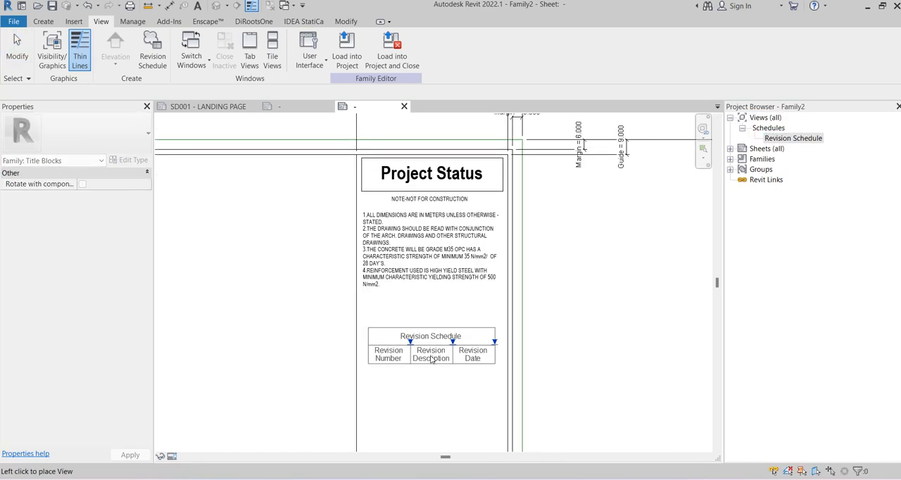
left_click(429, 360)
middle_click_drag(579, 322, 573, 291)
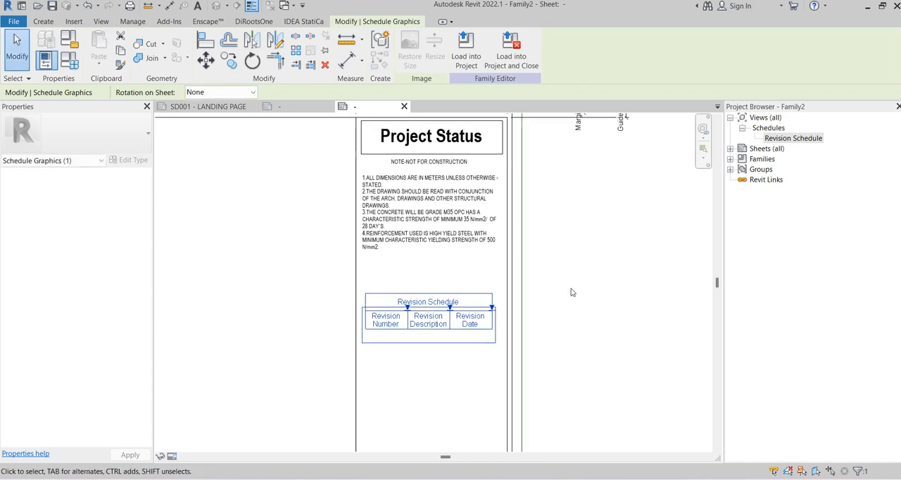
left_click(573, 291)
Examine the properties of the title block family, the sheet and the placed schedule graphics for schedule settings
left_click(44, 161)
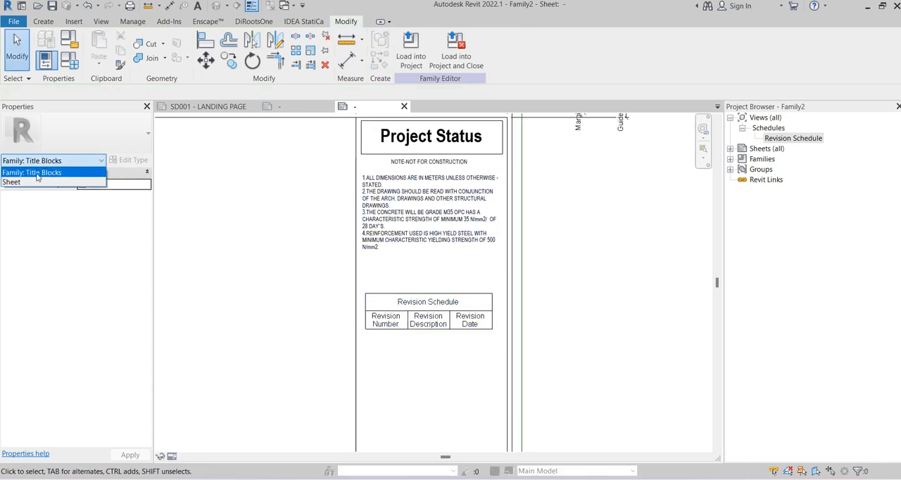
left_click(29, 182)
left_click(43, 161)
left_click(32, 173)
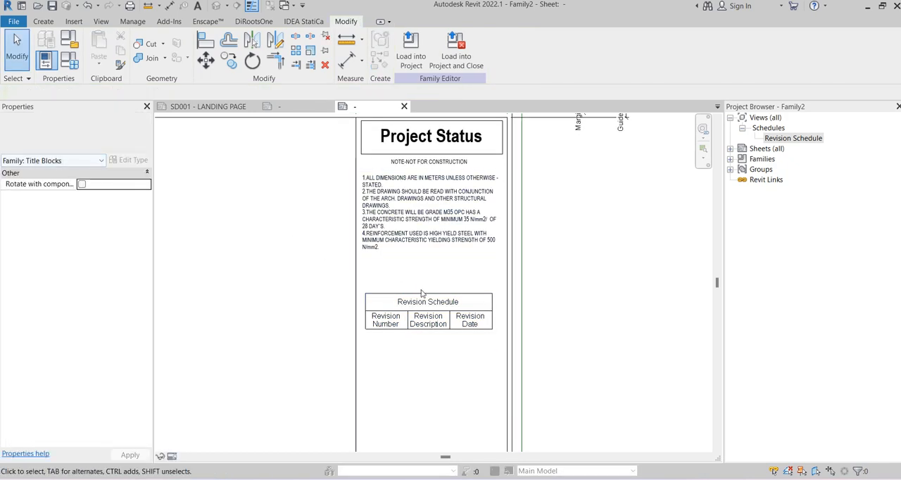
left_click(422, 295)
left_click(43, 160)
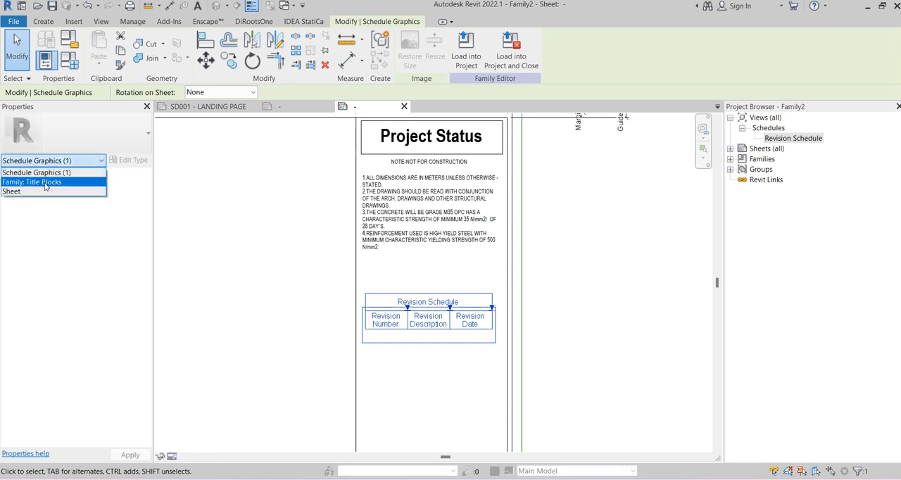
left_click(28, 191)
left_click(44, 160)
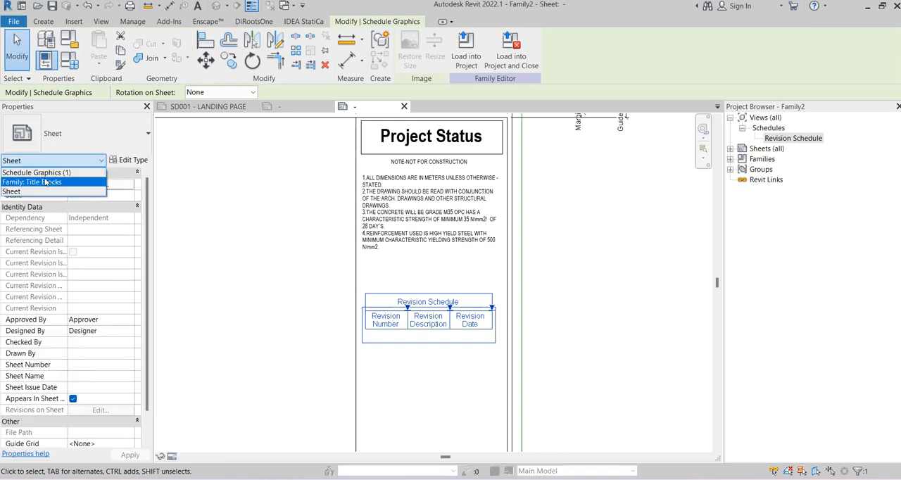
left_click(44, 181)
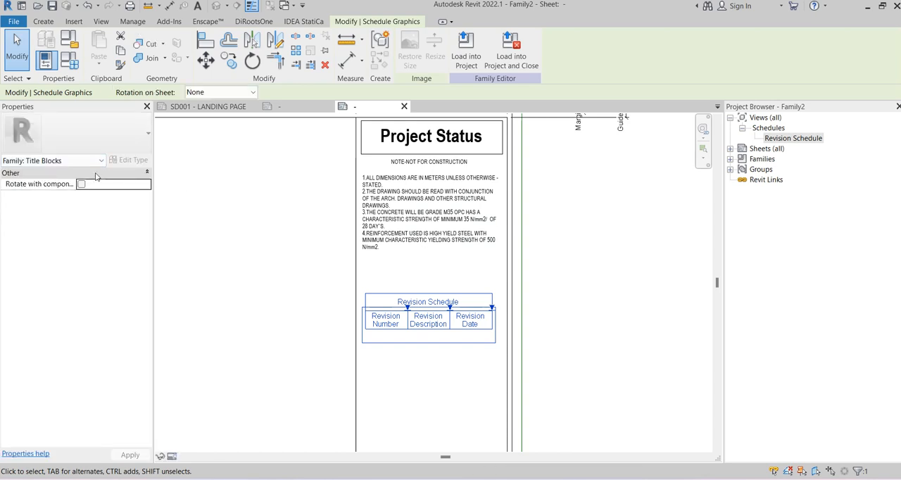
left_click(77, 165)
left_click(77, 171)
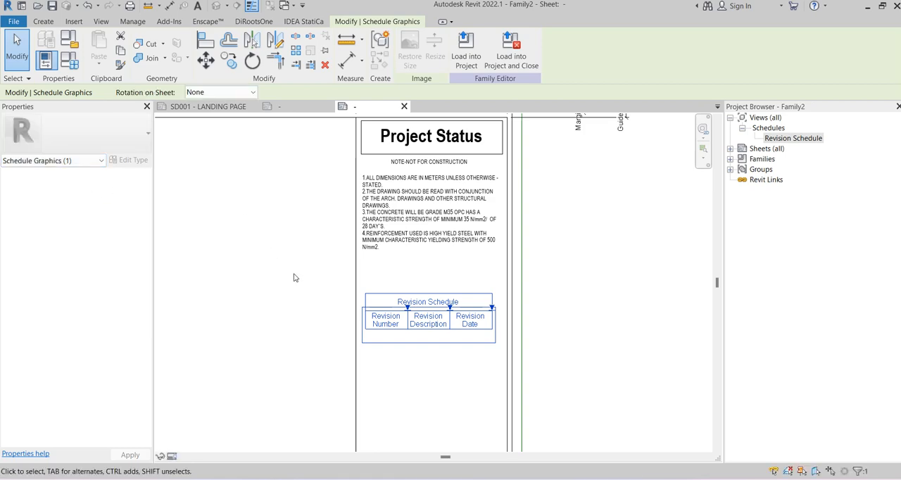
left_click(264, 263)
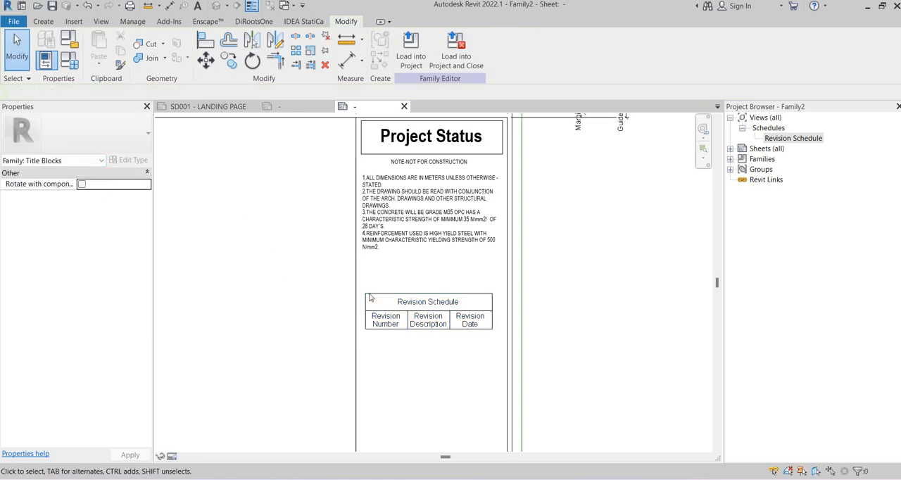
Open the placed revision schedule for editing and remove Revision Sequence from its scheduled fields
left_click(405, 292)
double_click(404, 291)
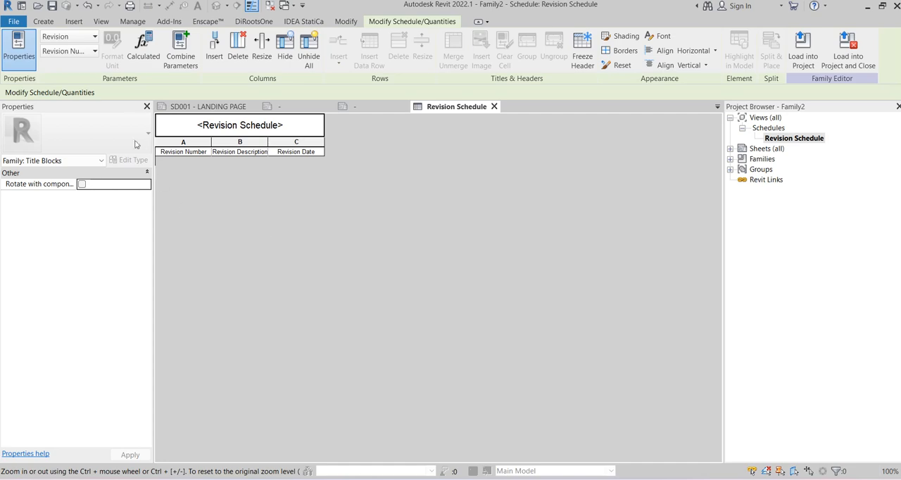
left_click(102, 160)
left_click(22, 185)
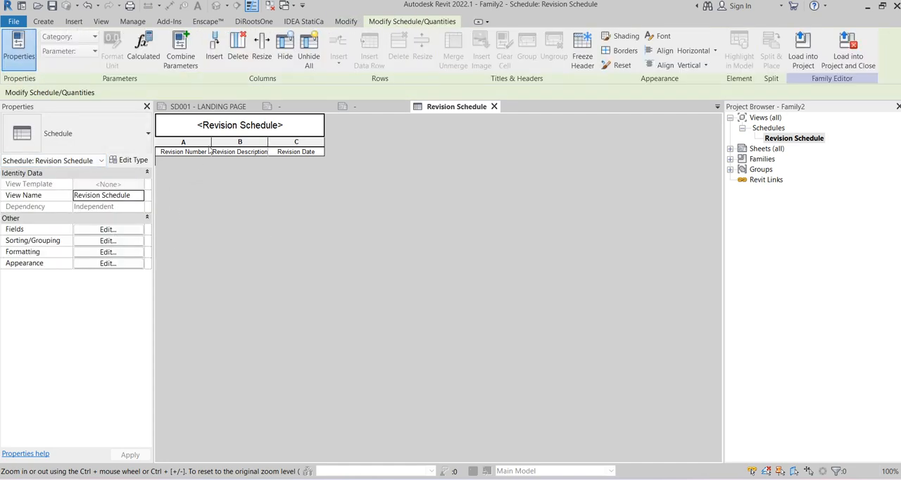
left_click(107, 241)
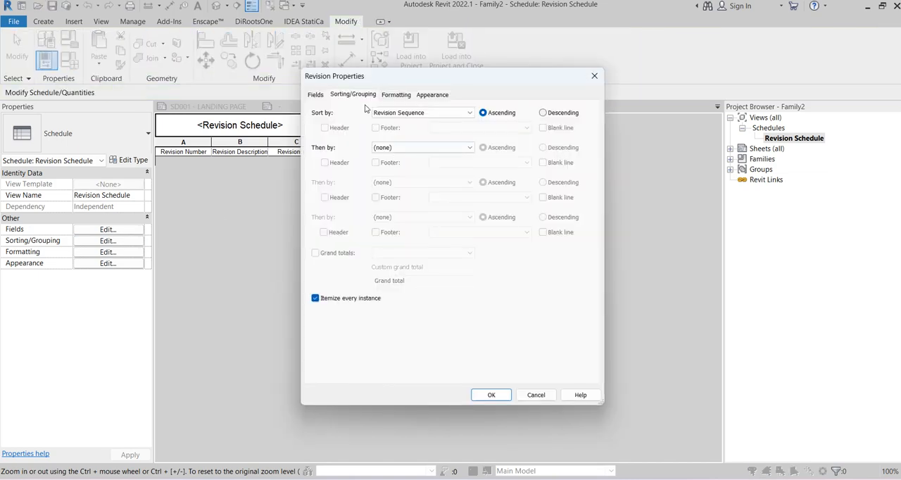
left_click(318, 95)
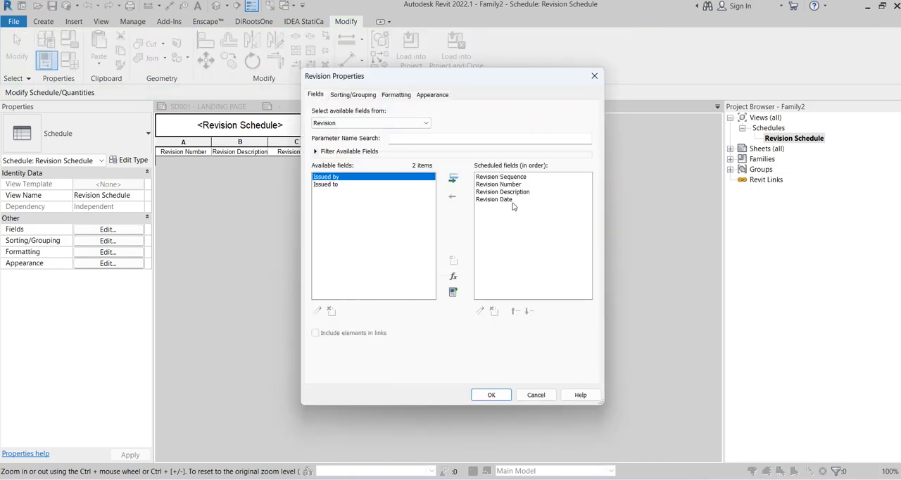
left_click(516, 177)
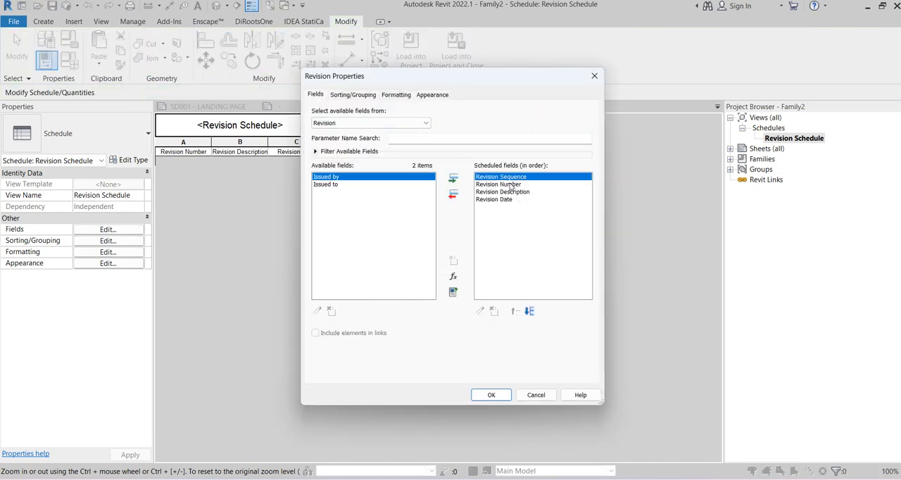
left_click(453, 194)
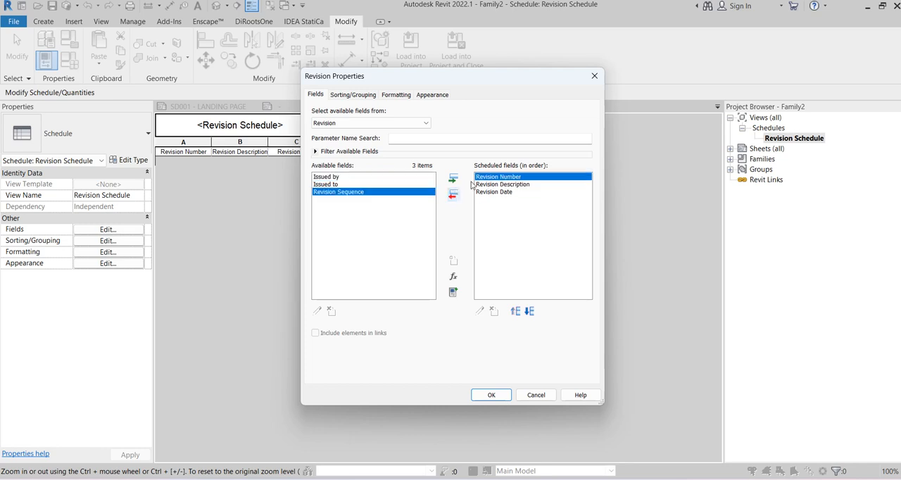
Add Issued by to the revision schedule's scheduled fields, after Revision Date
left_click(514, 185)
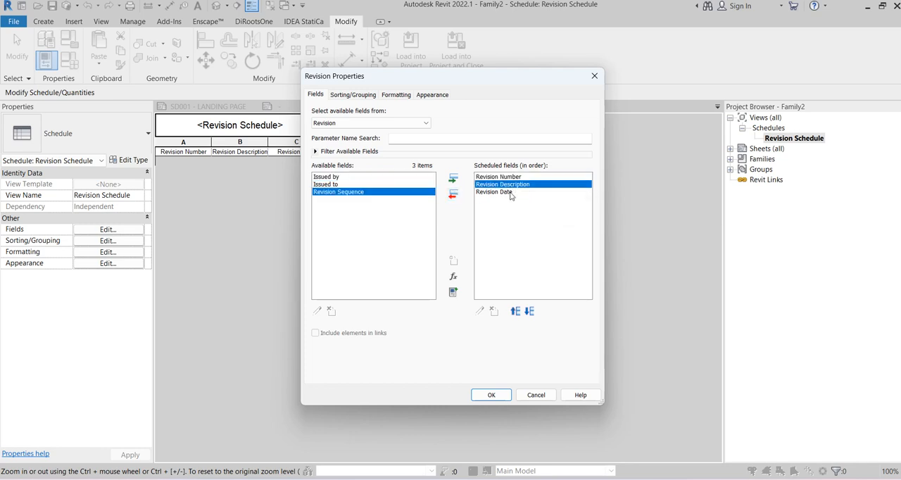
left_click(515, 192)
left_click(346, 184)
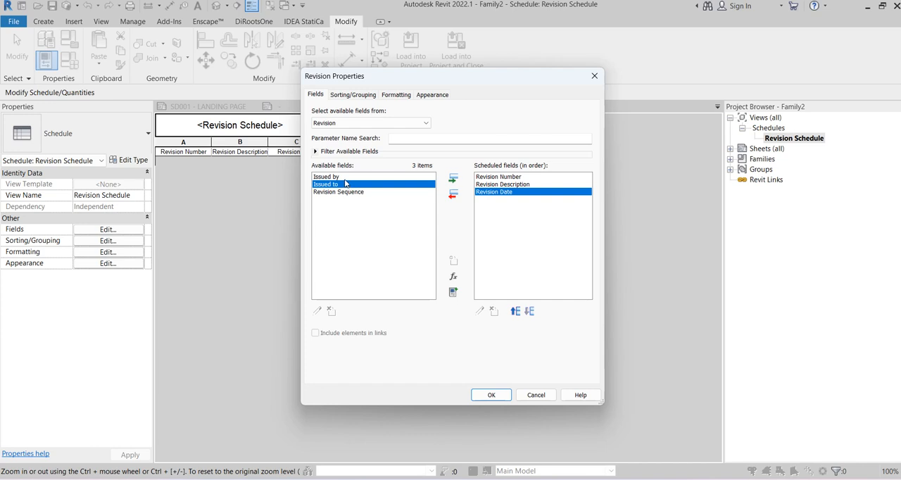
key("Up")
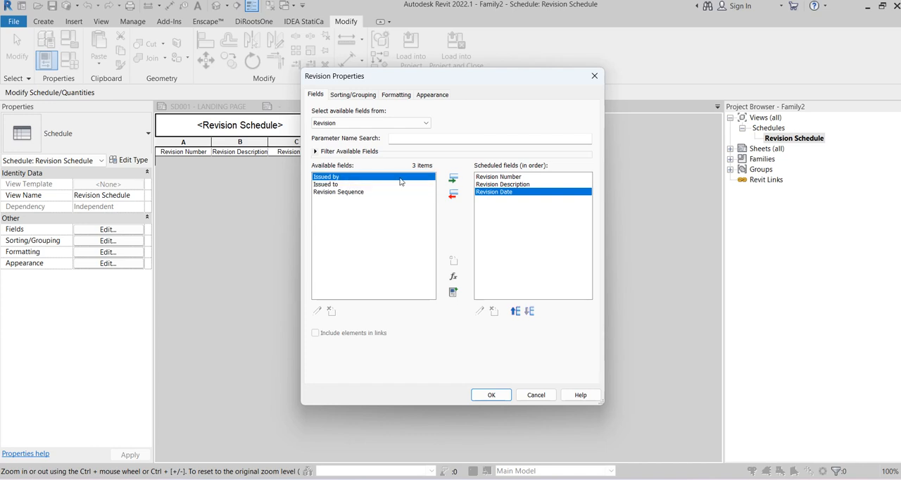
left_click(454, 180)
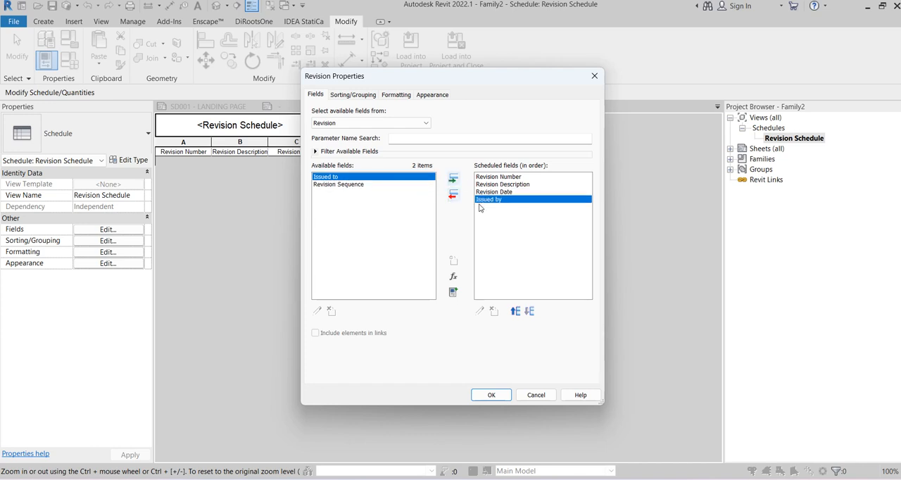
Sort the revision schedule by Revision Number in ascending order
left_click(352, 94)
left_click(419, 113)
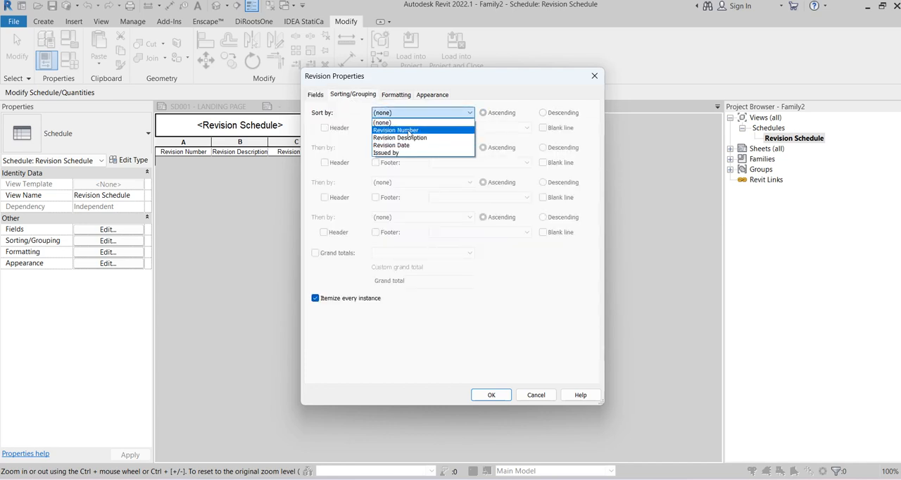
left_click(409, 131)
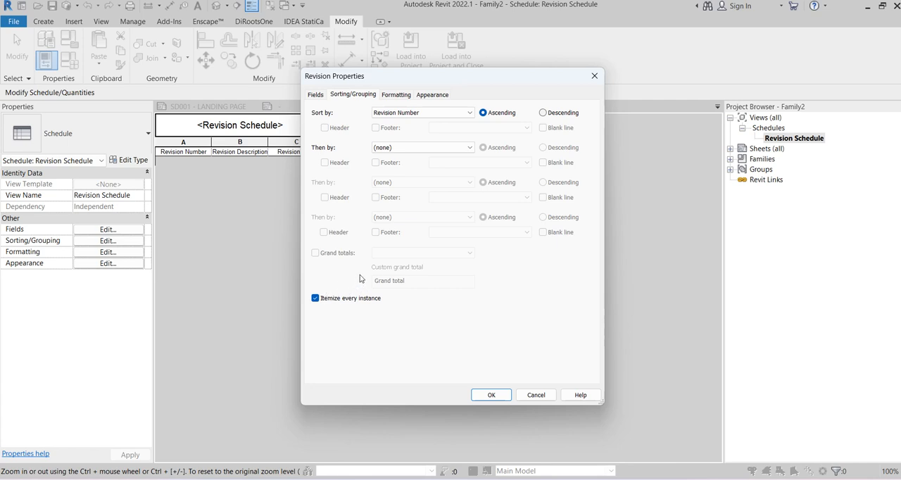
Set the Revision Number heading to NUM and the Revision Description heading to DESCRIPTION
left_click(392, 95)
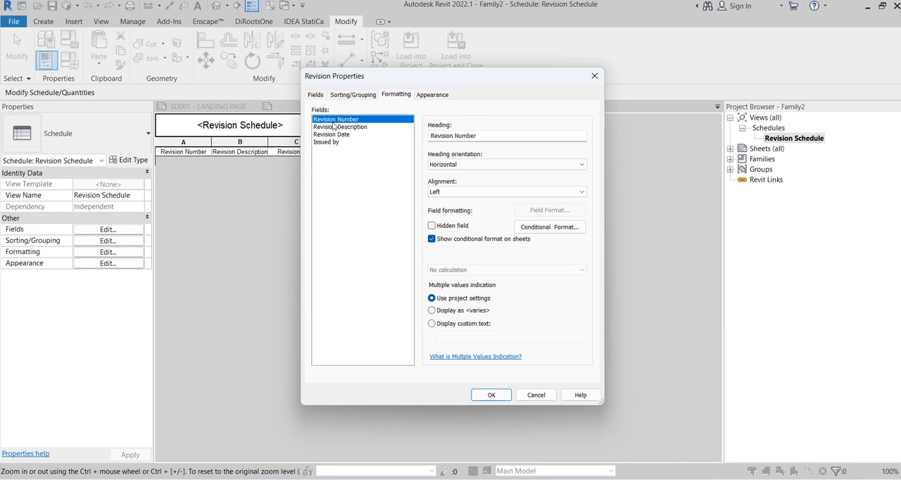
left_click(457, 138)
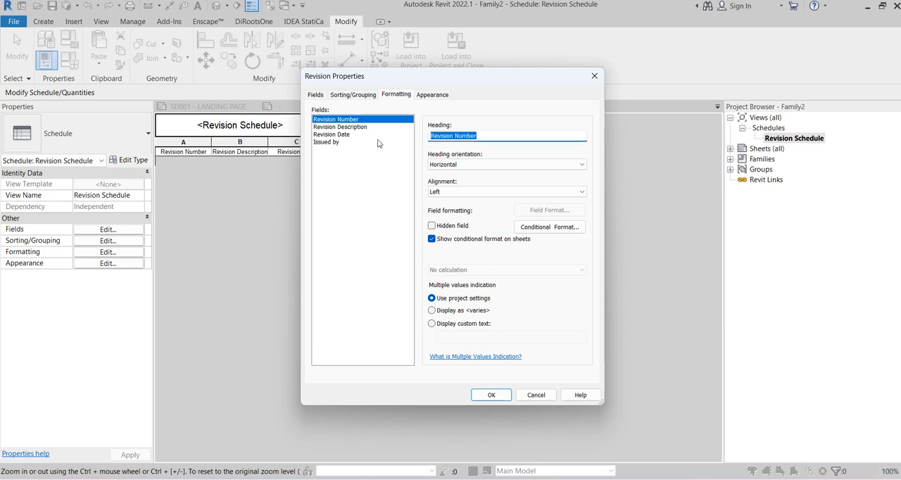
type("NUM")
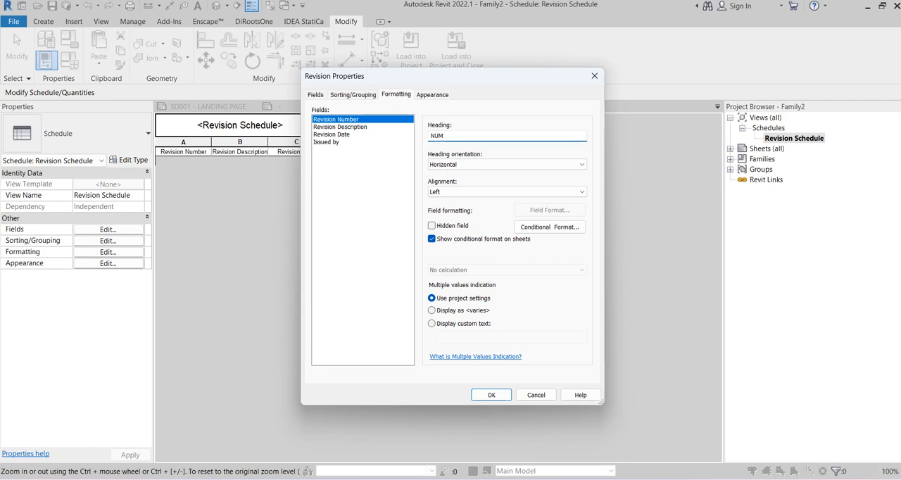
left_click(345, 127)
left_click_drag(501, 135, 394, 137)
left_click(468, 135)
key("BackSpace")
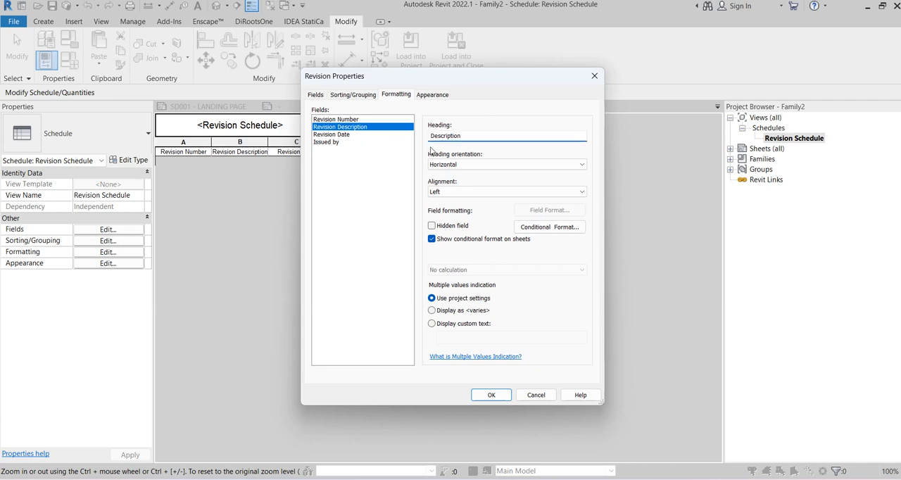
left_click_drag(466, 136, 426, 141)
type("Date")
Set the Revision Date heading to DATE, leaving the Issued by heading as it is
left_click(335, 134)
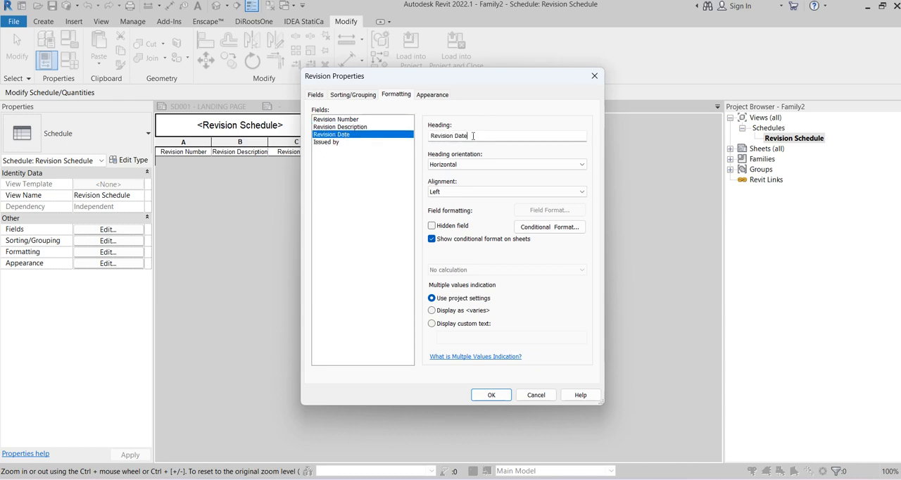
left_click_drag(472, 136, 389, 140)
type("DATE")
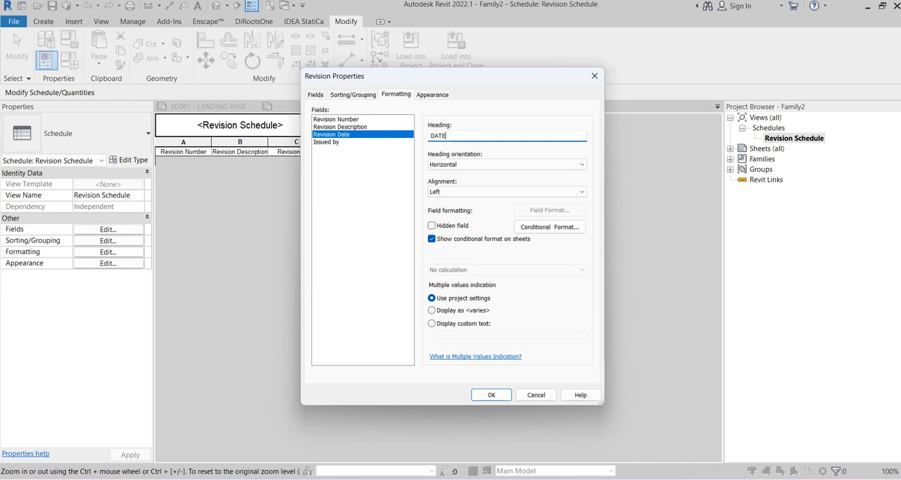
left_click(349, 143)
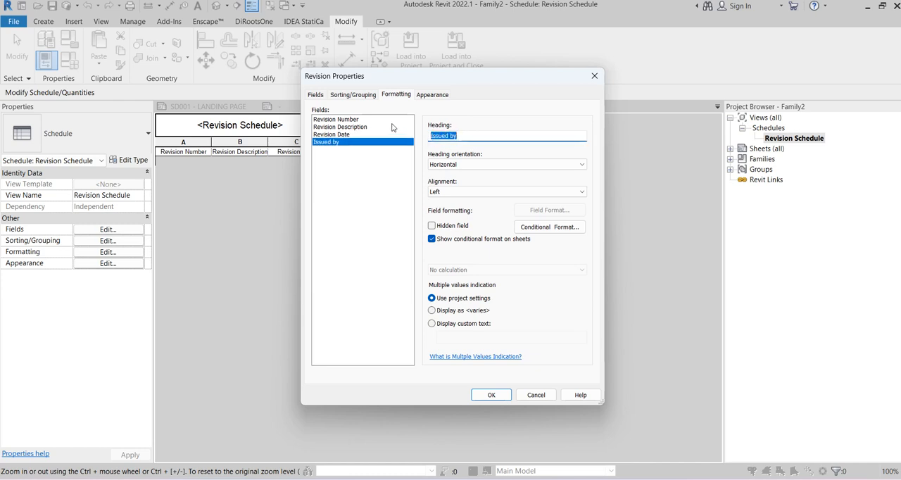
Set the revision schedule's height to User defined and apply the schedule settings
left_click(433, 94)
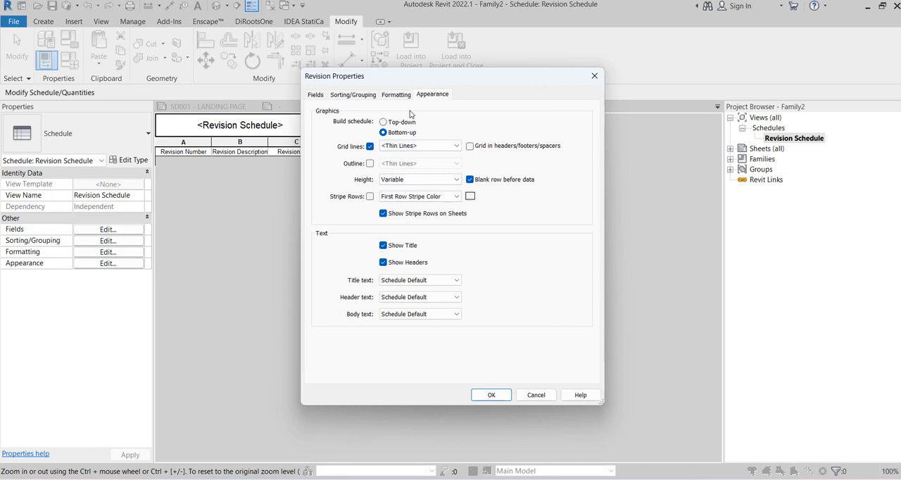
left_click(404, 180)
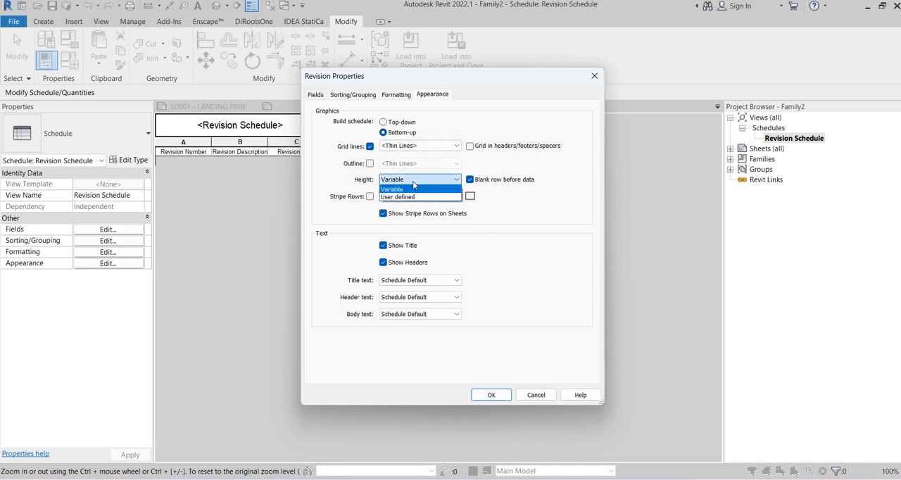
left_click(404, 196)
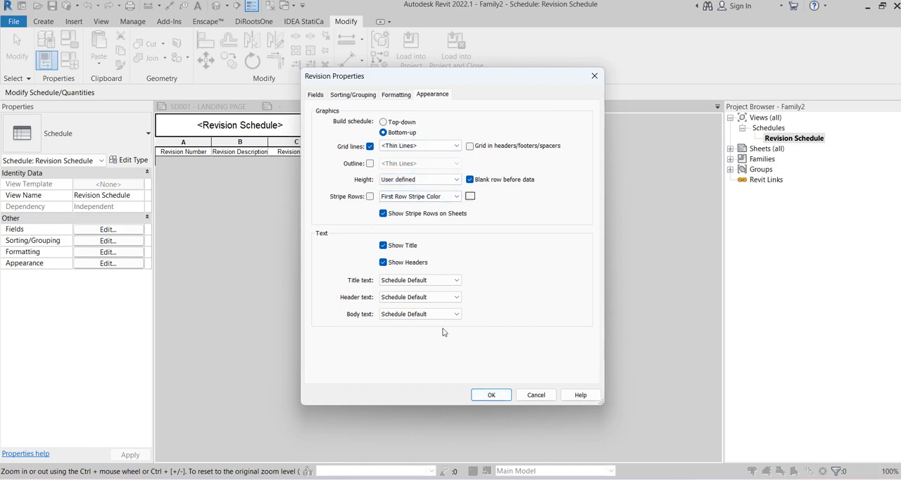
left_click(490, 395)
Return to the title block sheet, move the revision schedule below the numbered notes and widen its DESCRIPTION column
left_click(279, 106)
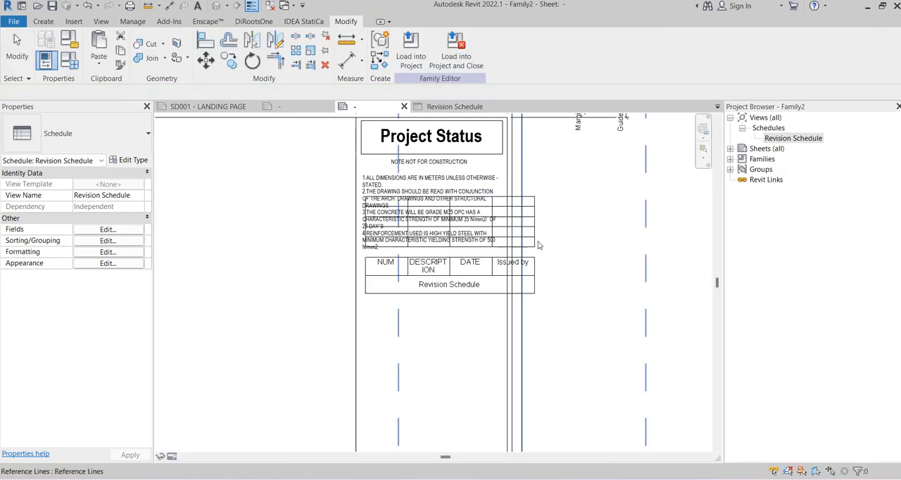
left_click(434, 248)
left_click(429, 287)
left_click_drag(448, 278, 454, 254)
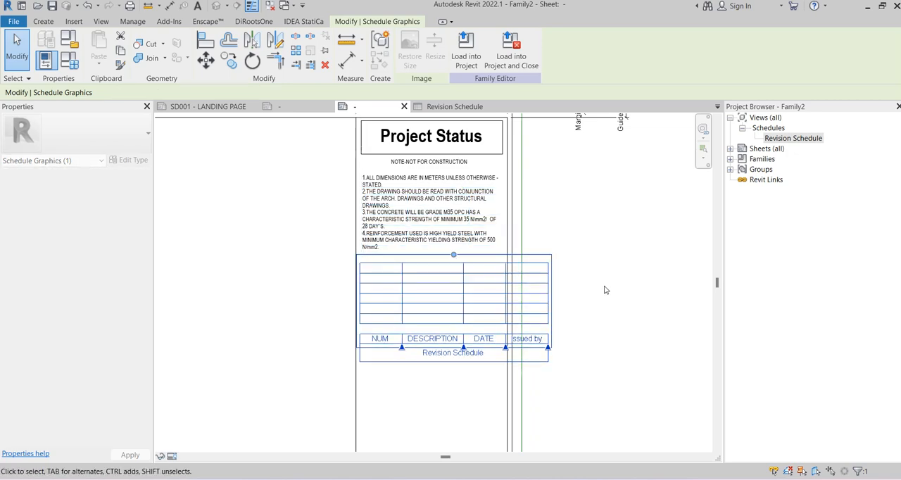
left_click(607, 290)
Narrow the NUM, DATE and Issued by columns of the placed schedule to fit it within the title block column
middle_click_drag(573, 289, 525, 190)
scroll(406, 217, "up", 3)
left_click(406, 218)
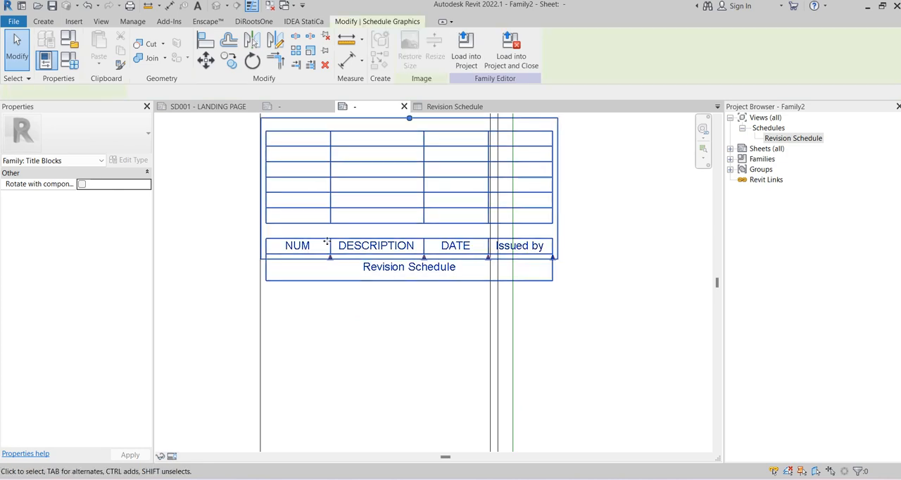
scroll(329, 260, "up", 1)
left_click_drag(331, 261, 295, 262)
left_click_drag(477, 263, 459, 257)
left_click_drag(533, 257, 499, 258)
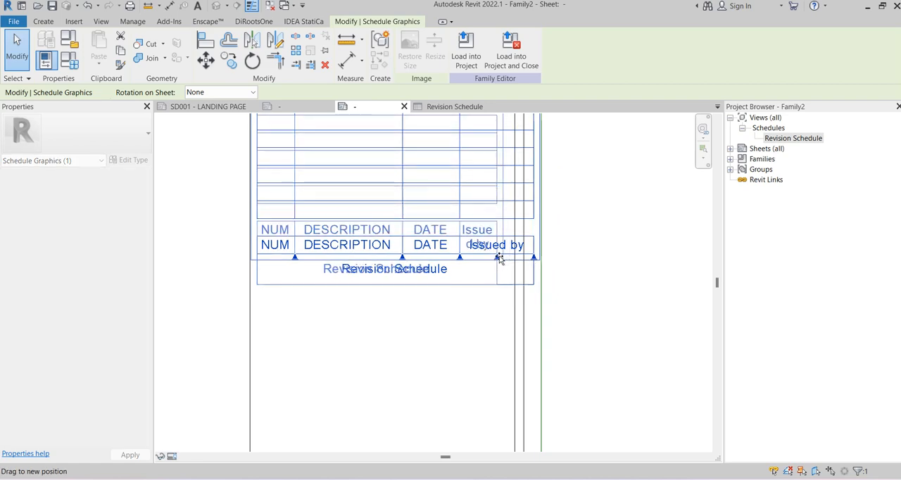
left_click(570, 260)
scroll(568, 257, "down", 2)
middle_click_drag(551, 236, 511, 295)
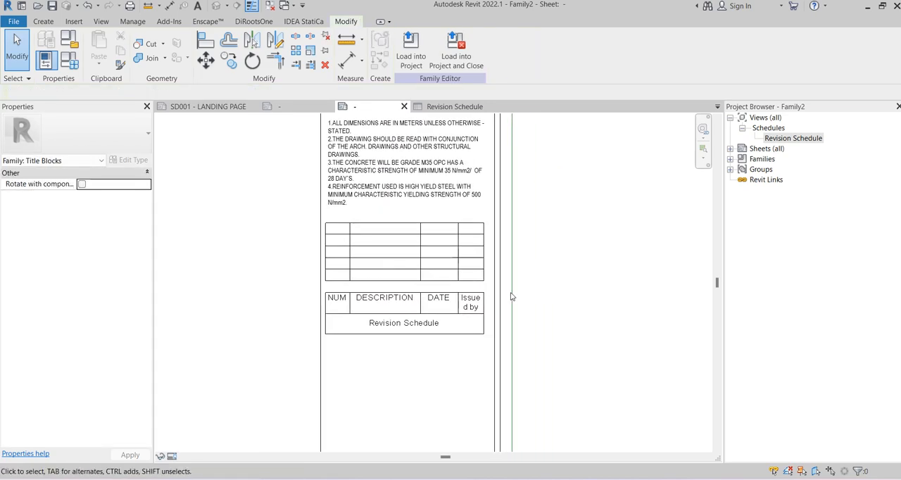
scroll(369, 264, "up", 2)
left_click(367, 266)
scroll(302, 265, "up", 3)
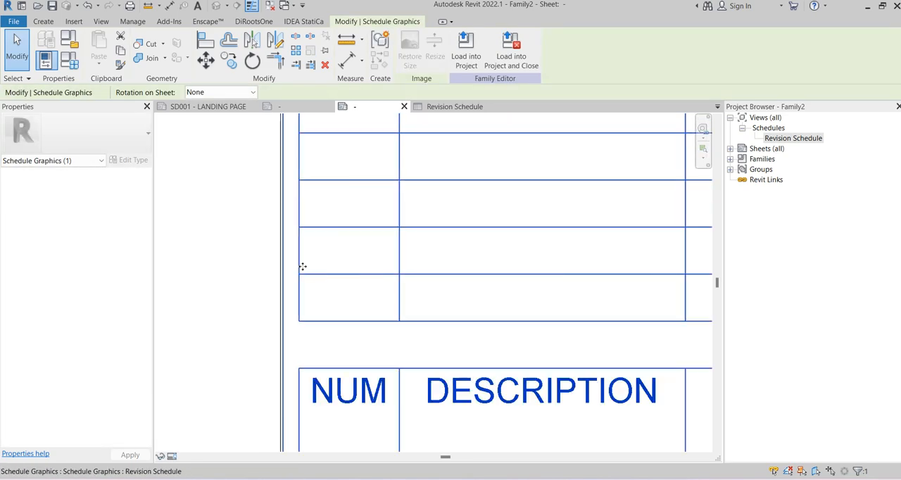
scroll(277, 188, "down", 1)
left_click(278, 188)
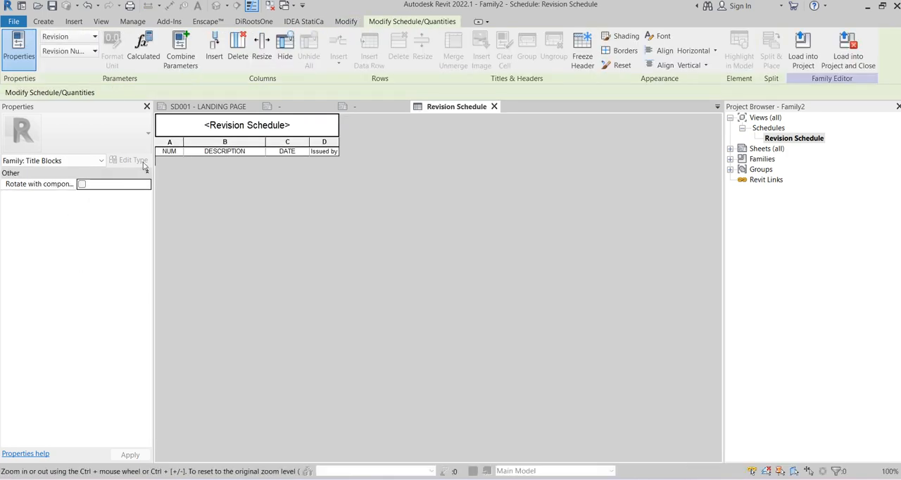
Open the Revision Schedule's properties and review its appearance, formatting, fields and sorting settings
left_click(92, 161)
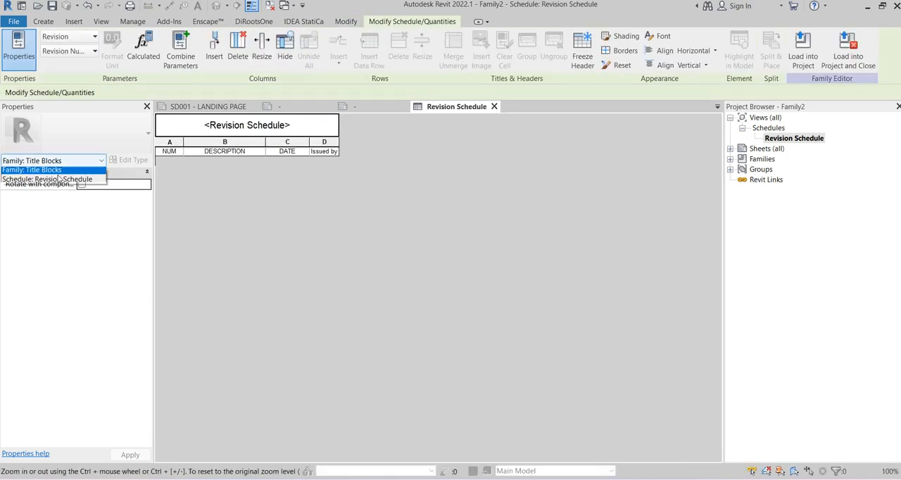
left_click(78, 181)
left_click(107, 263)
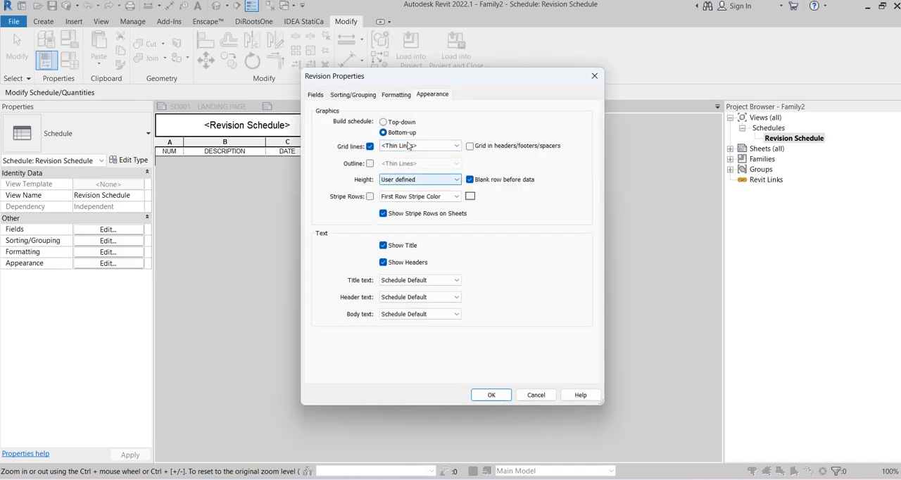
left_click(371, 96)
left_click(392, 98)
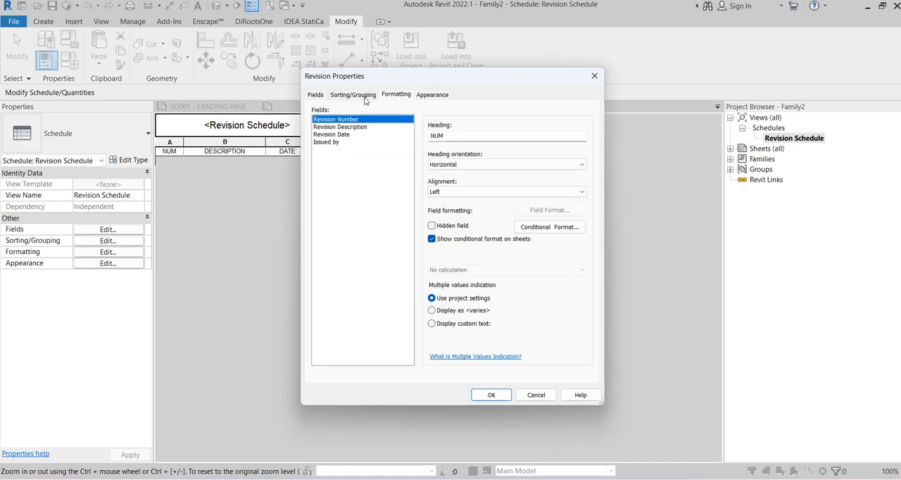
left_click(314, 95)
left_click(353, 95)
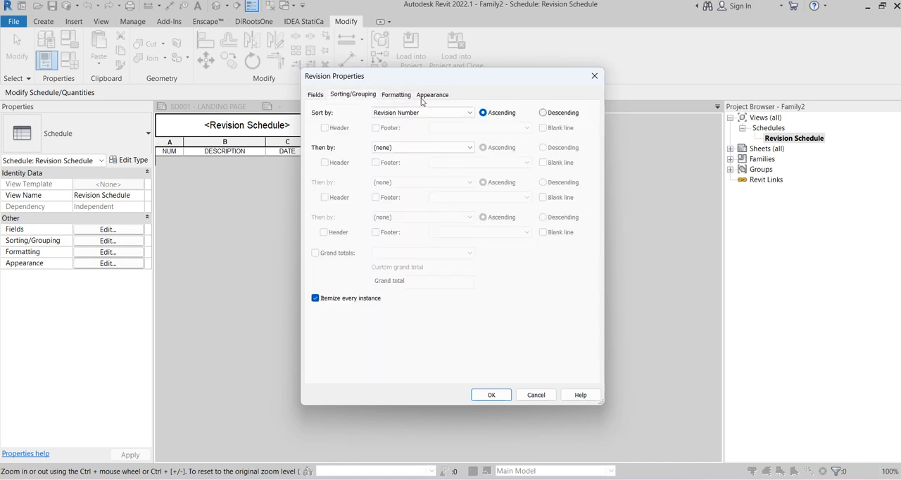
left_click(432, 94)
Set the schedule's title, header and body text to 2.5mm-ARIAL-PARGRAPH and apply the settings
left_click(416, 280)
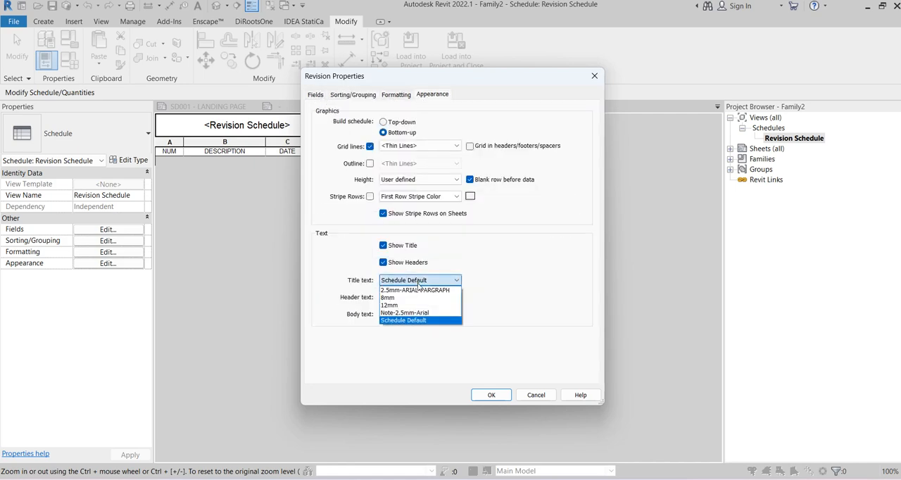
left_click(419, 290)
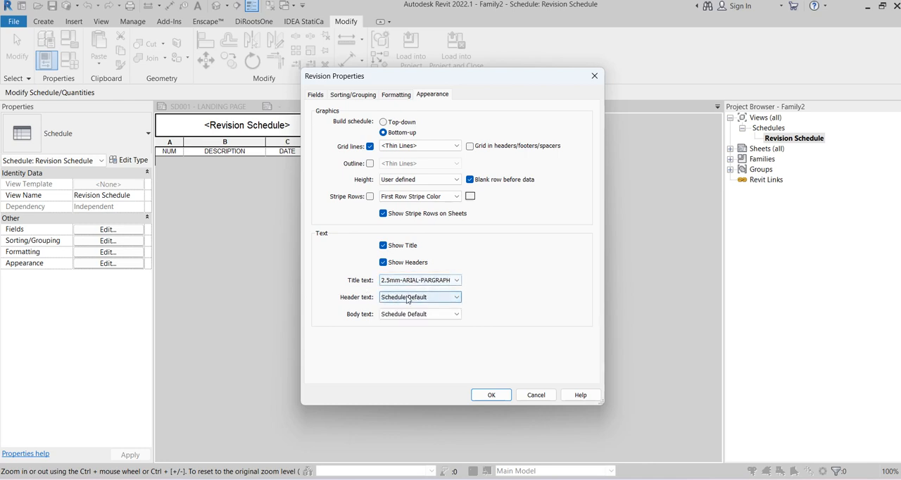
left_click(407, 299)
left_click(405, 307)
left_click(402, 314)
left_click(397, 323)
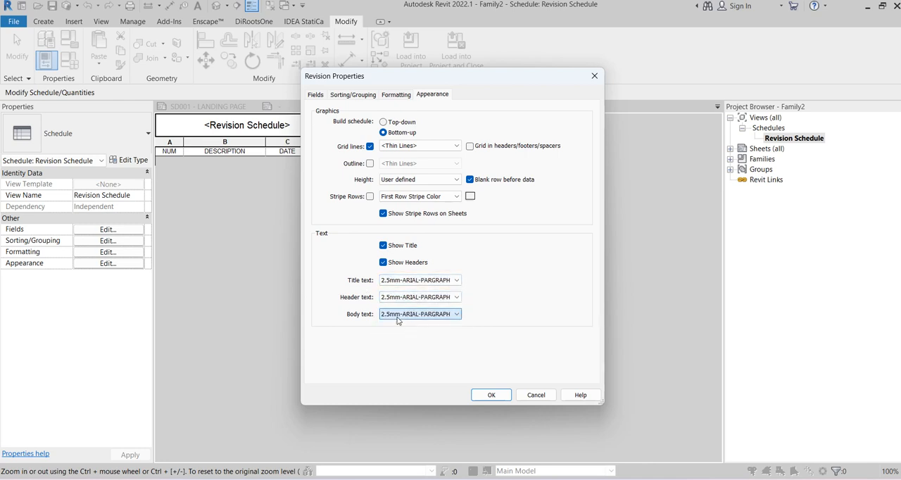
left_click(382, 197)
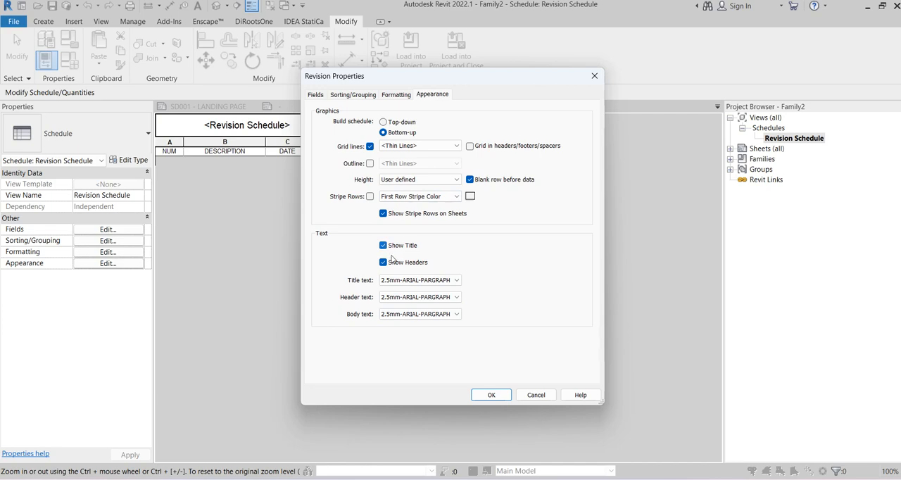
left_click(491, 394)
Return to the title block sheet and move the revision schedule up closer beneath the numbered notes
left_click(363, 107)
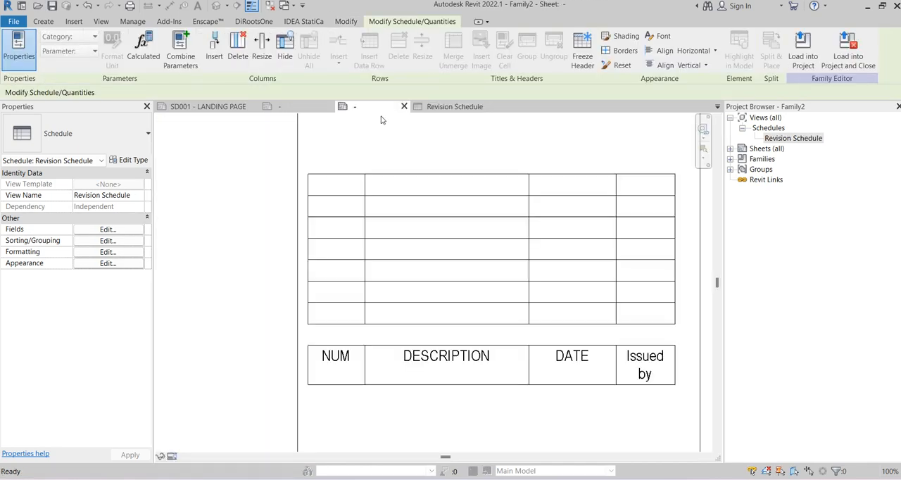
scroll(424, 345, "down", 2)
middle_click_drag(589, 303, 568, 271)
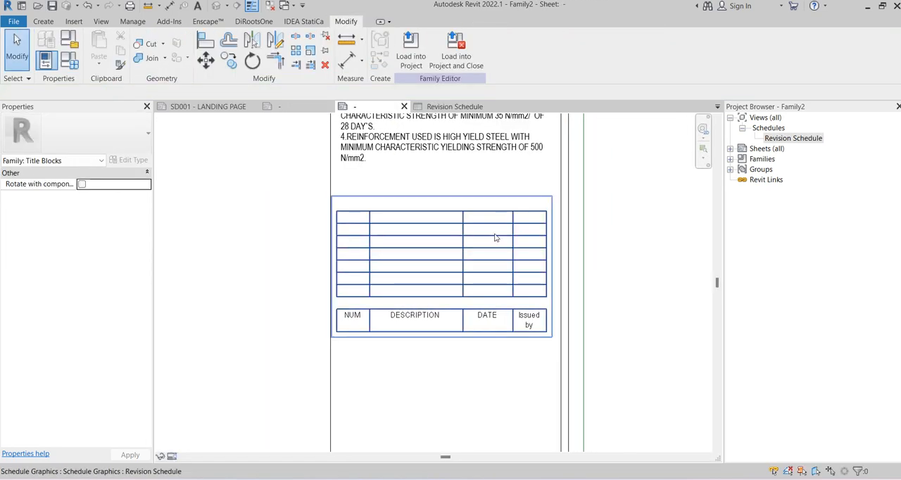
left_click(462, 263)
left_click_drag(462, 263, 461, 239)
Align the left edge of the placed revision schedule with the left border line of the title block column
scroll(461, 239, "up", 2)
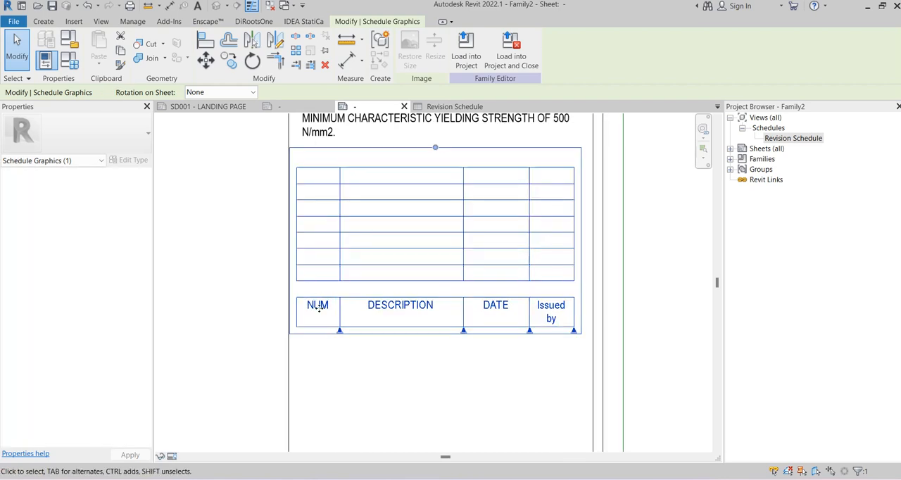
scroll(298, 216, "up", 2)
left_click_drag(305, 219, 307, 225)
scroll(218, 245, "down", 2)
scroll(502, 325, "up", 1)
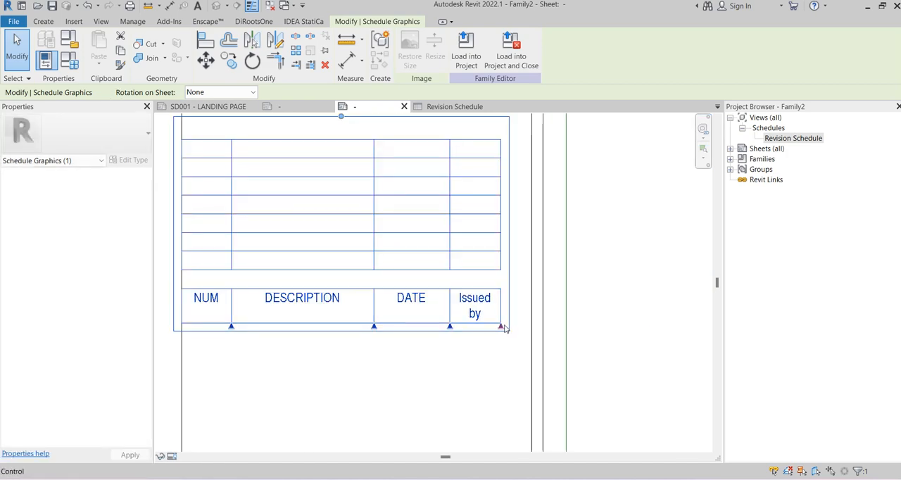
Widen the DESCRIPTION, DATE and Issued by columns so the revision schedule spans the title block column
left_click_drag(375, 333, 380, 328)
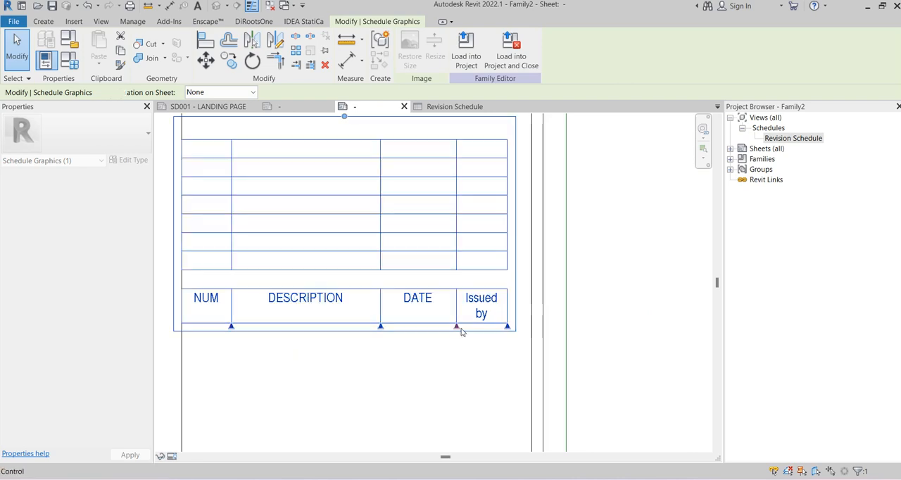
left_click_drag(456, 328, 529, 328)
left_click(623, 286)
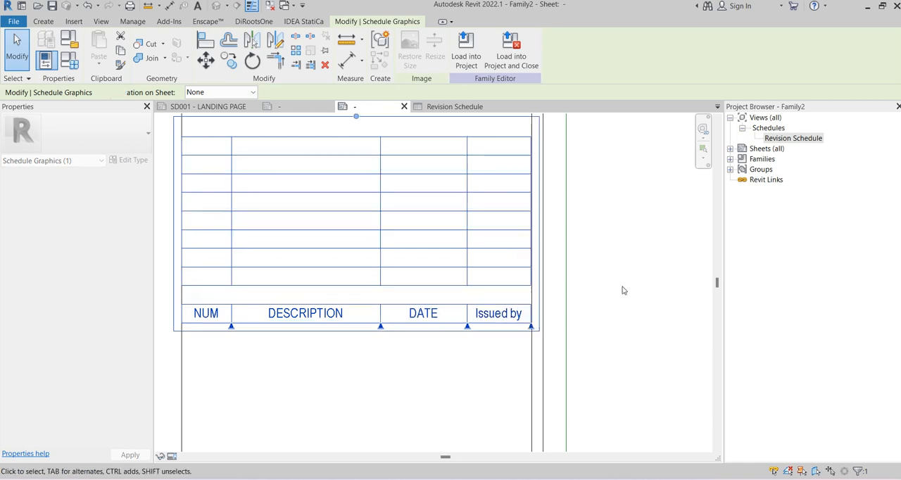
scroll(628, 287, "down", 1)
scroll(629, 282, "down", 1)
middle_click_drag(629, 280, 593, 235)
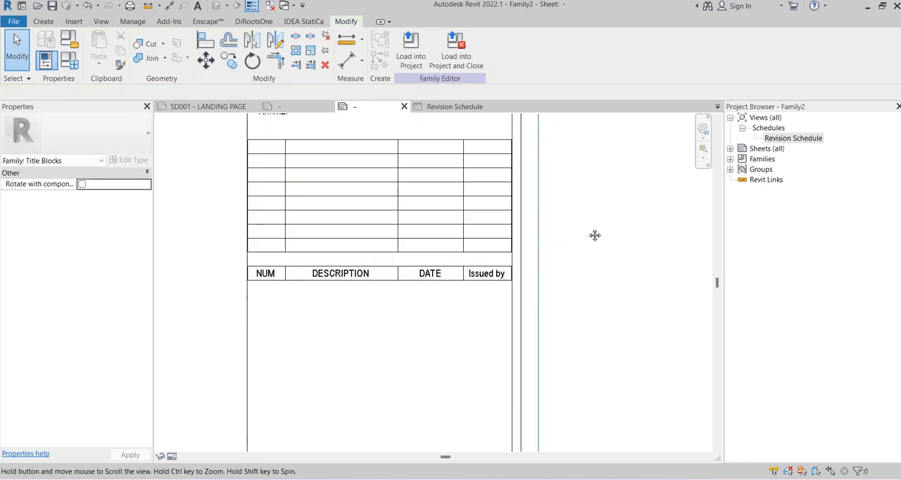
Fine-tune the Issued by column's width so the schedule's right edge meets the title block column's border line
scroll(521, 161, "up", 2)
left_click(522, 160)
scroll(530, 134, "up", 2)
scroll(578, 373, "up", 1)
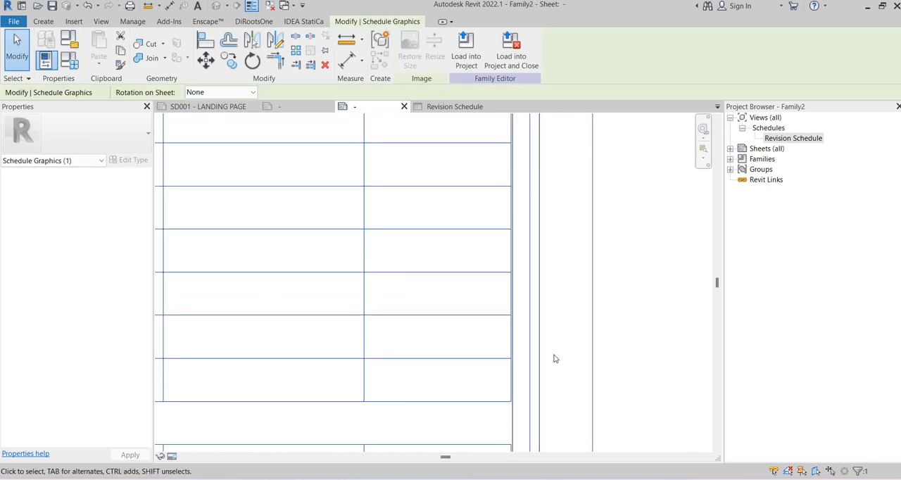
middle_click_drag(516, 323, 471, 138)
scroll(466, 263, "up", 2)
scroll(475, 329, "up", 1)
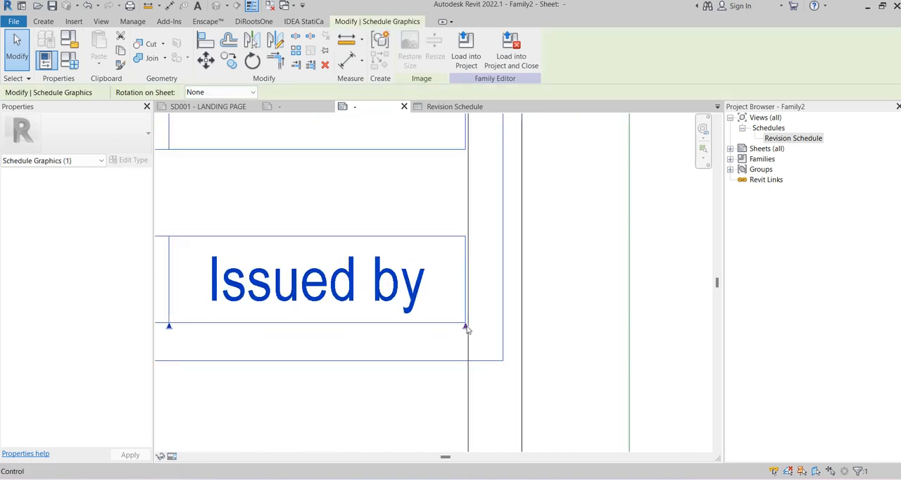
scroll(466, 329, "up", 2)
left_click_drag(463, 318, 476, 318)
scroll(525, 292, "down", 6)
left_click(619, 256)
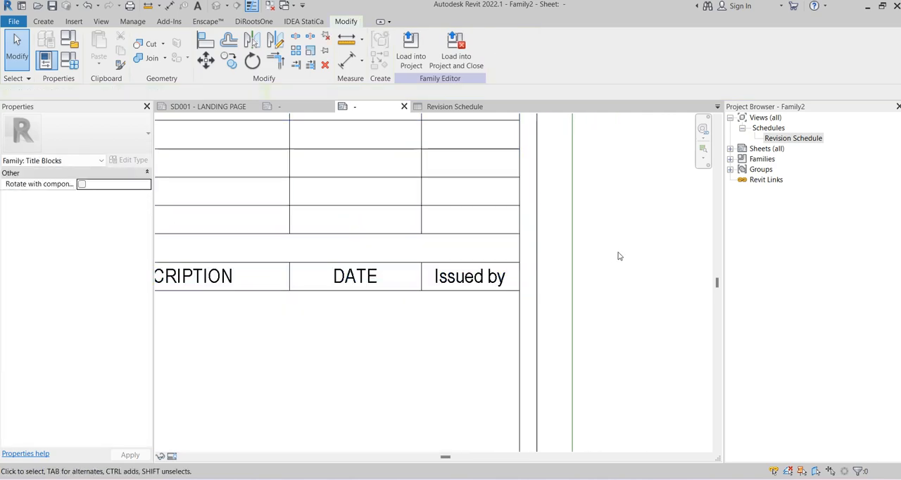
Review how the fitted revision schedule sits beneath the general notes in the title block column
scroll(620, 256, "down", 3)
middle_click_drag(619, 234, 592, 266)
scroll(596, 301, "up", 1)
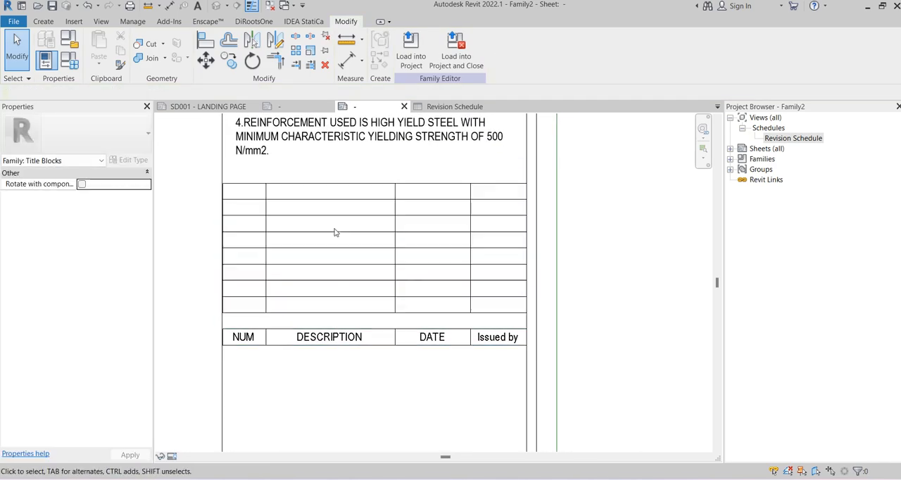
scroll(338, 231, "down", 3)
middle_click_drag(542, 205, 554, 283)
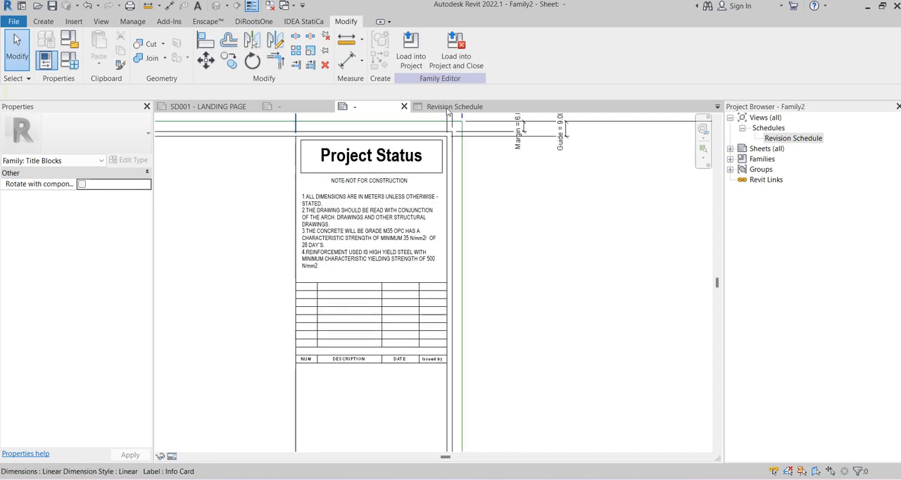
middle_click_drag(335, 392, 336, 328)
scroll(308, 311, "up", 3)
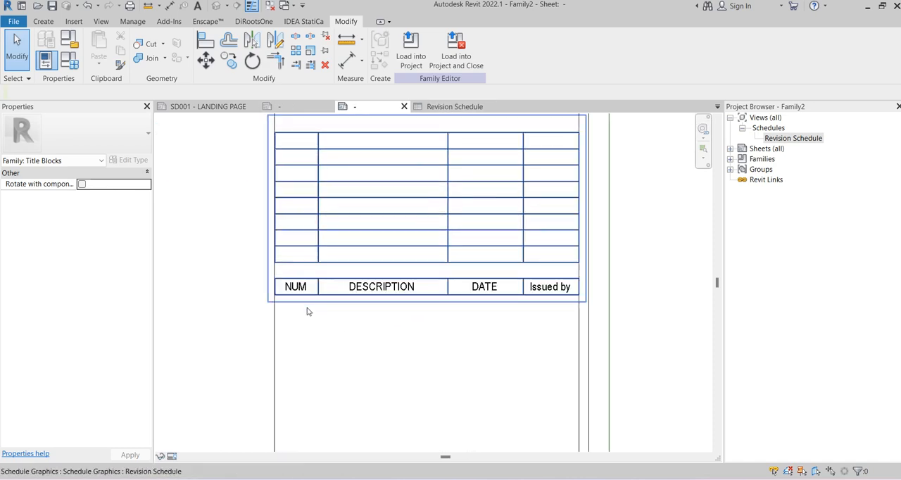
Place a text note of type 8mm reading REVISION SCHEDULE directly beneath the schedule's header row
left_click(198, 7)
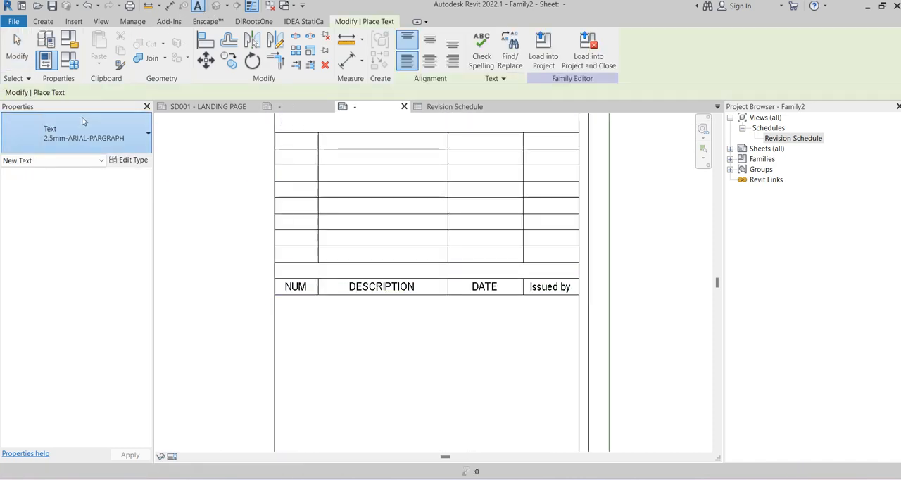
left_click(85, 134)
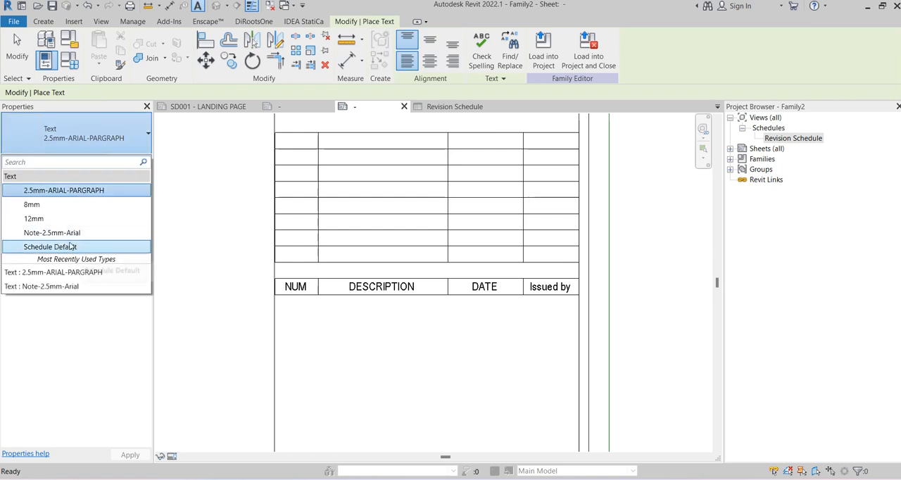
left_click(32, 205)
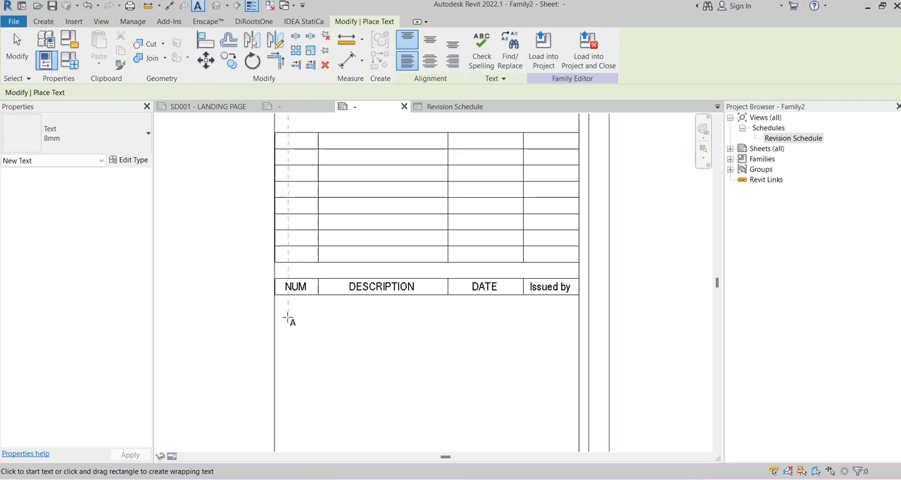
left_click(288, 318)
scroll(357, 352, "down", 3)
scroll(373, 357, "up", 2)
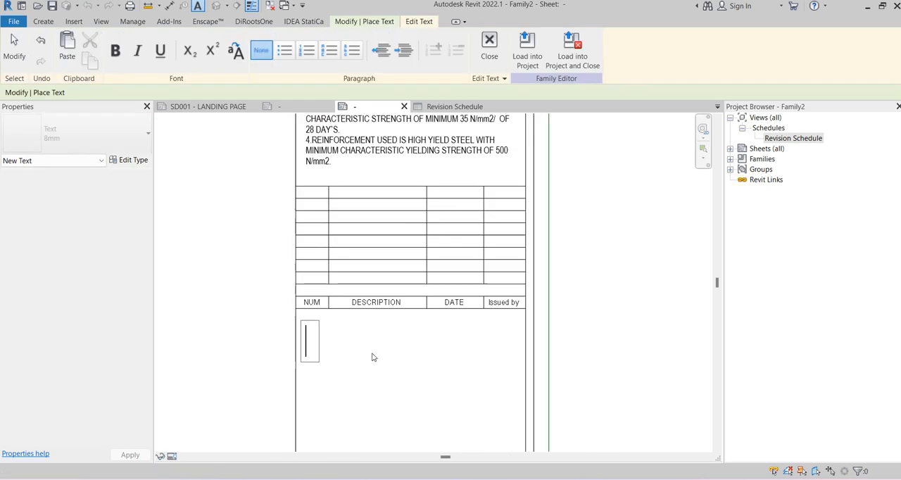
scroll(373, 358, "up", 2)
type("REV")
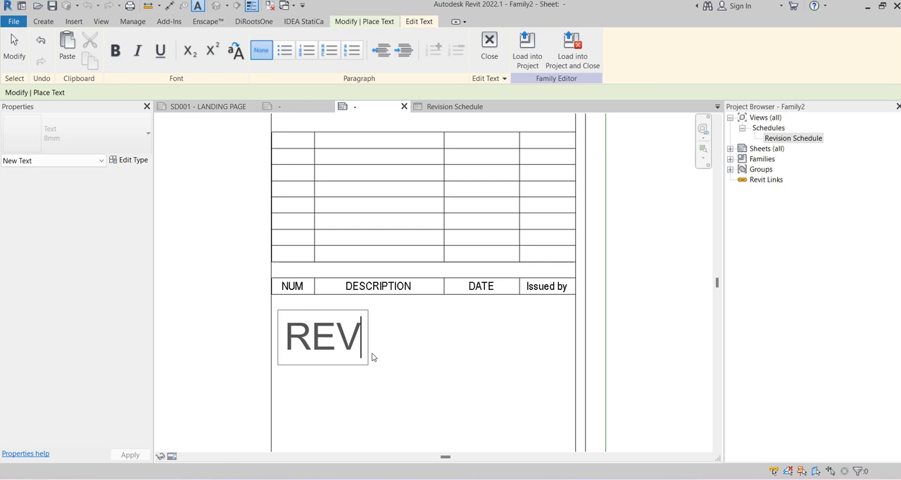
type("ISION")
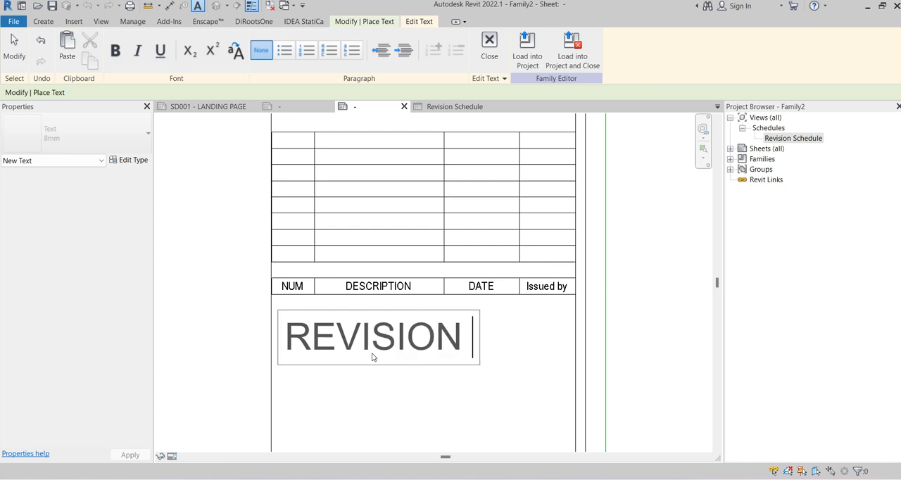
type(" SCHEDULE")
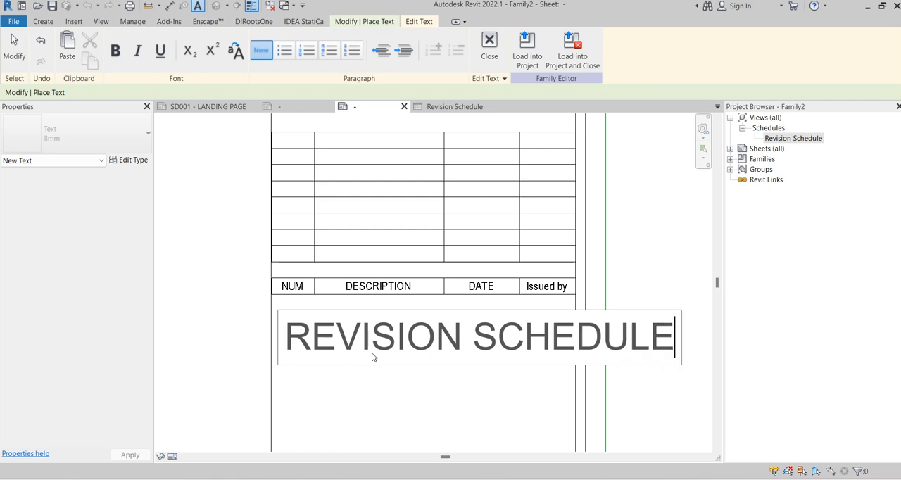
scroll(331, 311, "down", 4)
left_click(608, 272)
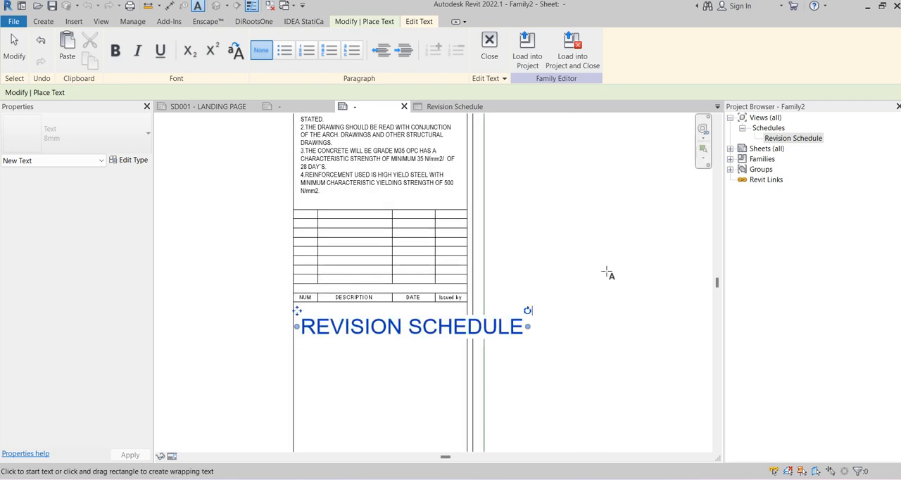
key("Escape")
key("Escape")
Duplicate the REVISION SCHEDULE note's text type as 4mm, with a 4 mm text size and the Arial Narrow font
scroll(364, 324, "up", 3)
left_click(328, 329)
left_click(131, 160)
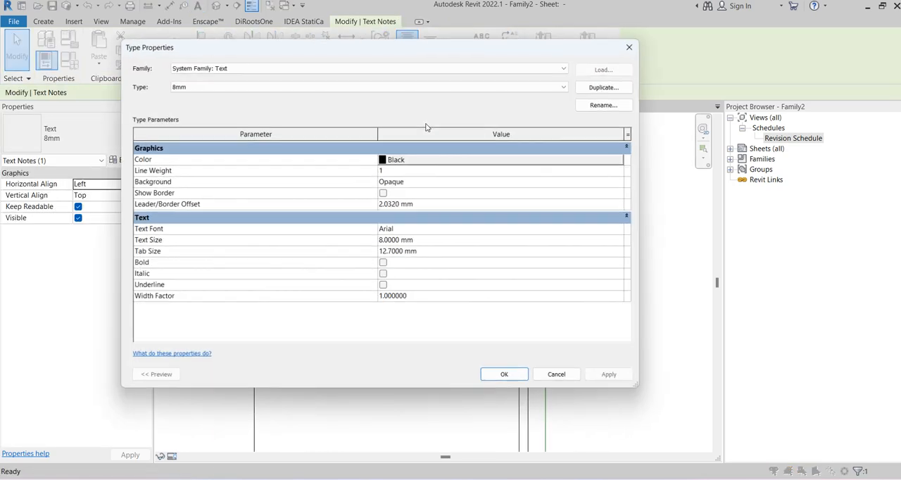
left_click(606, 86)
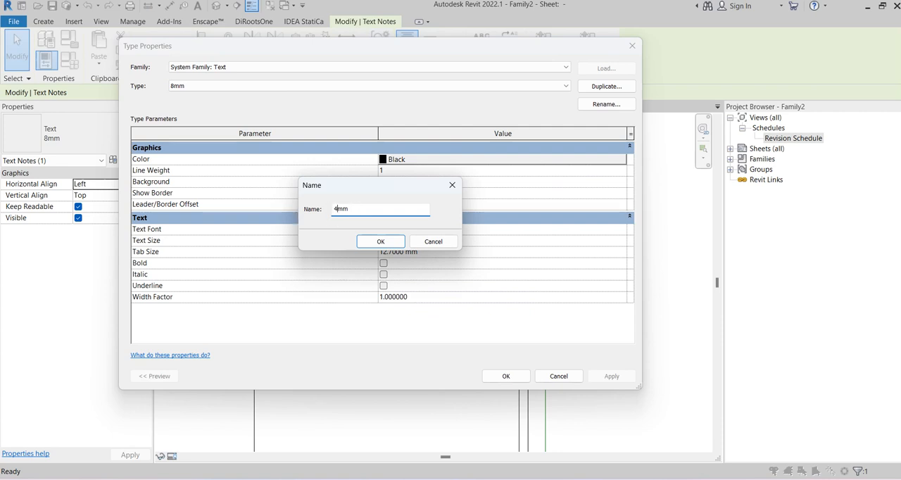
type("4mm")
left_click(380, 242)
left_click(435, 241)
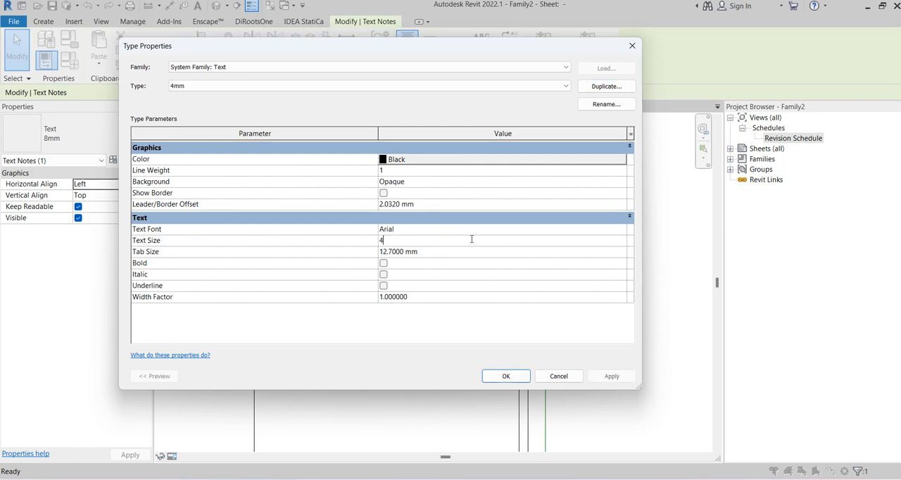
left_click(603, 232)
left_click(622, 229)
left_click(422, 269)
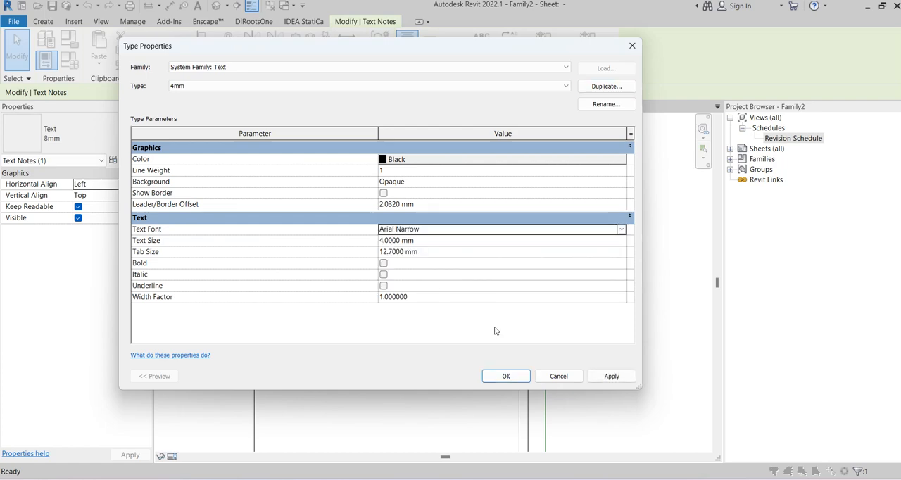
left_click(506, 376)
Move the REVISION SCHEDULE note up closer to the schedule's header row
left_click(360, 348)
scroll(359, 348, "up", 2)
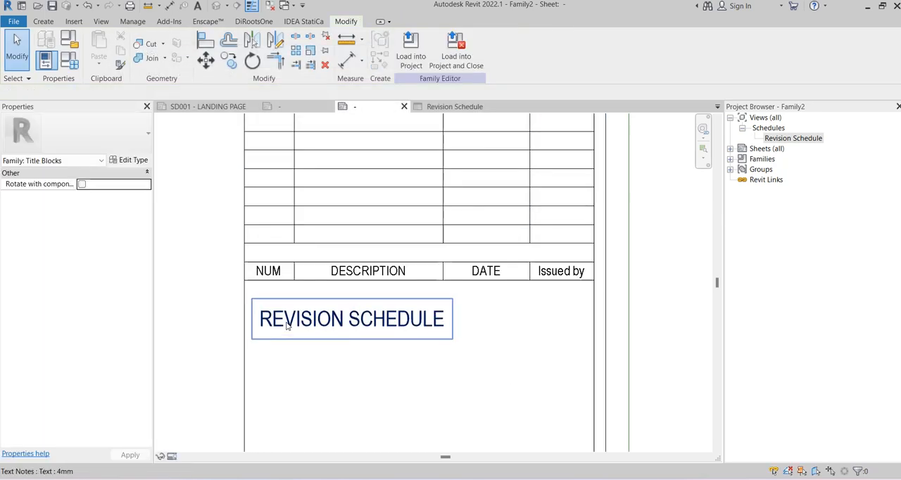
left_click(253, 304)
left_click_drag(253, 304, 253, 293)
Duplicate the note's text type as 3mm, with a 3 mm text size, bold lettering and a Transparent background
left_click(129, 160)
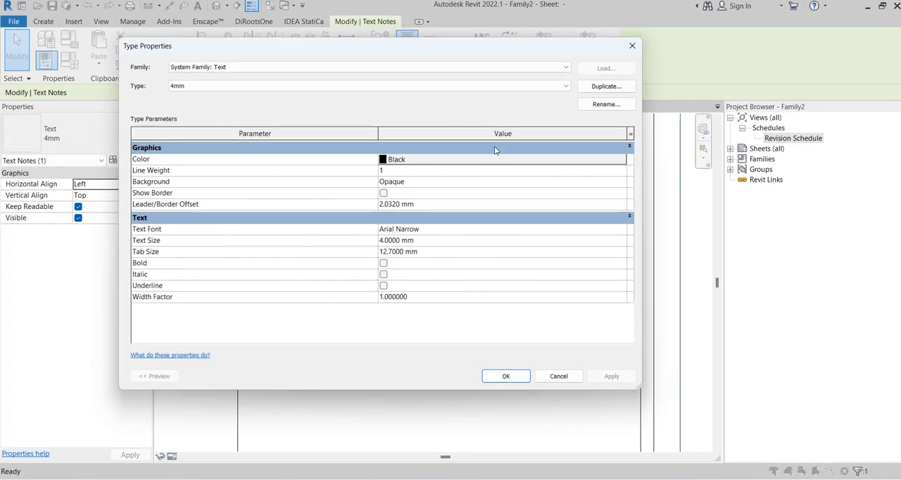
left_click(606, 86)
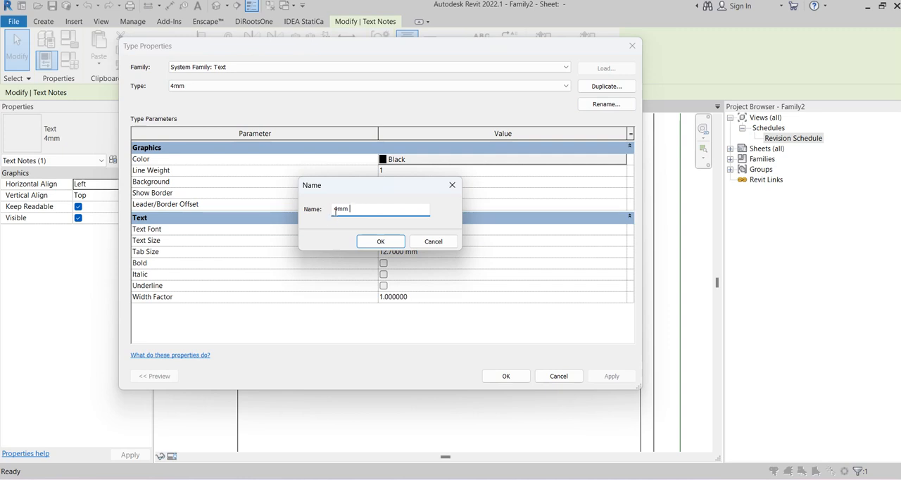
left_click(380, 242)
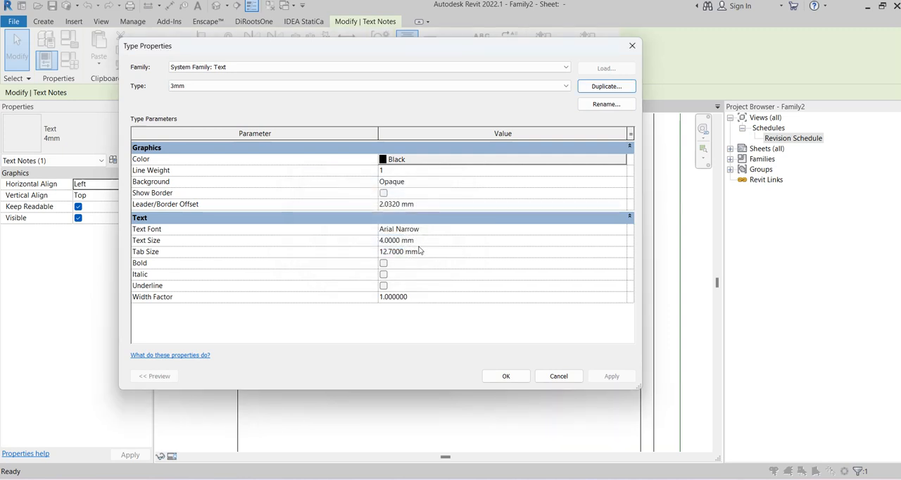
left_click(383, 264)
left_click(598, 183)
left_click(621, 181)
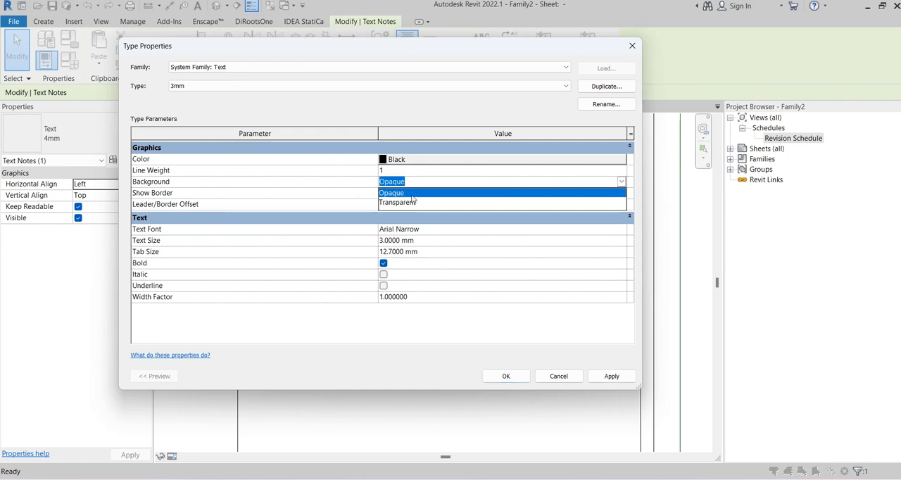
left_click(394, 204)
left_click(505, 376)
left_click(392, 363)
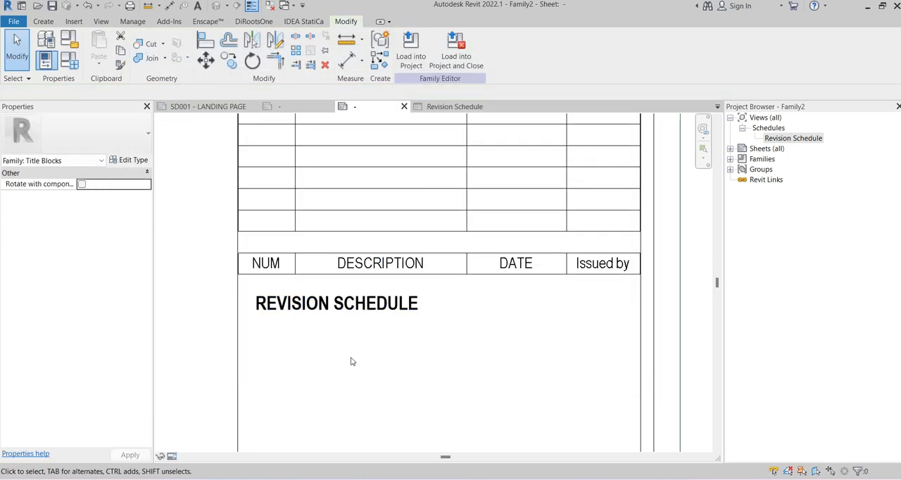
Nudge the bold REVISION SCHEDULE note slightly further up beneath the NUM and DESCRIPTION headers
left_click(316, 314)
mouse_move(244, 282)
left_mouse_down()
mouse_move(237, 278)
mouse_move(246, 274)
left_mouse_up()
left_click(376, 400)
scroll(368, 322, "down", 2)
scroll(368, 322, "up", 4)
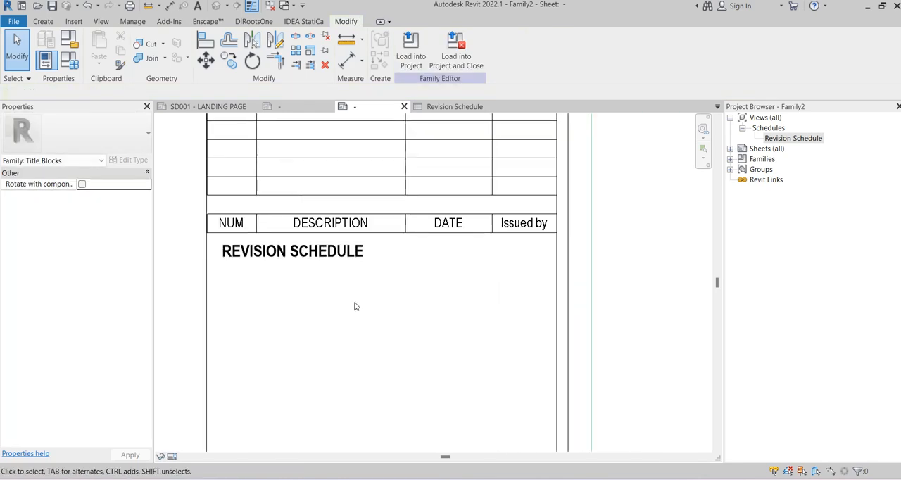
Draw a horizontal thin line below the REVISION SCHEDULE title, across the full width of the title block column
left_click(43, 21)
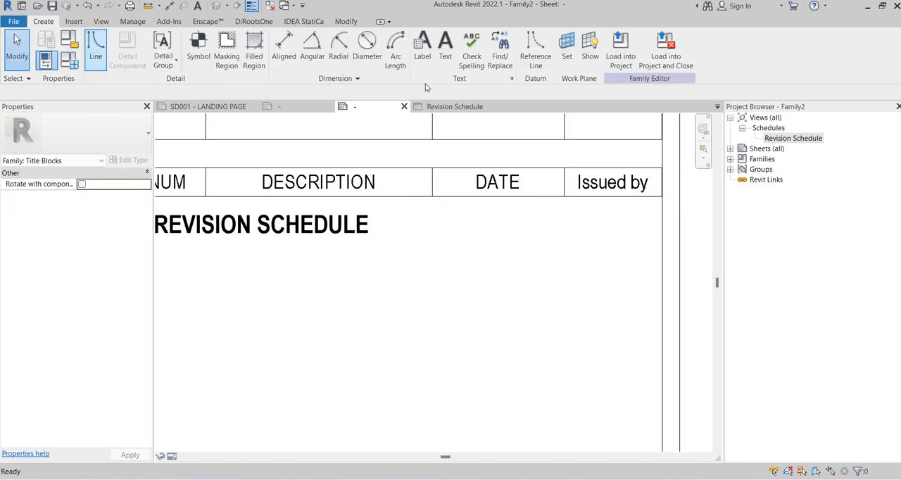
scroll(297, 228, "down", 1)
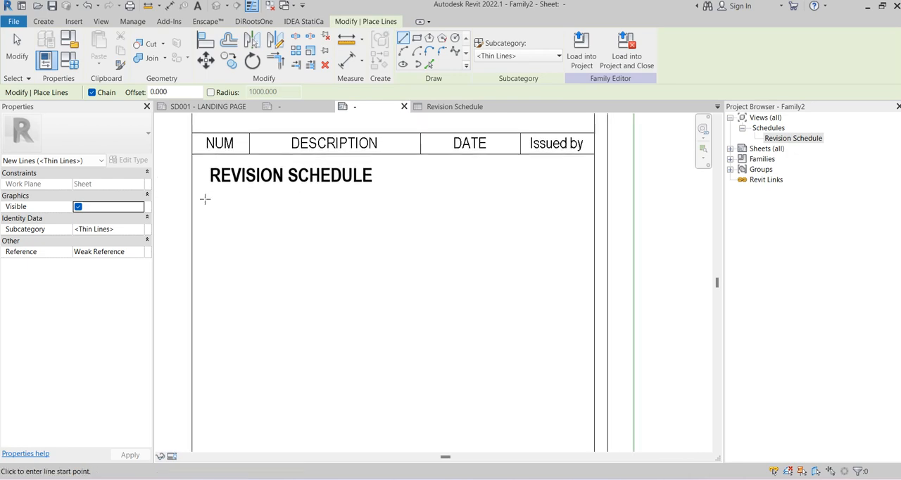
left_click(192, 203)
left_click(596, 203)
key("Escape")
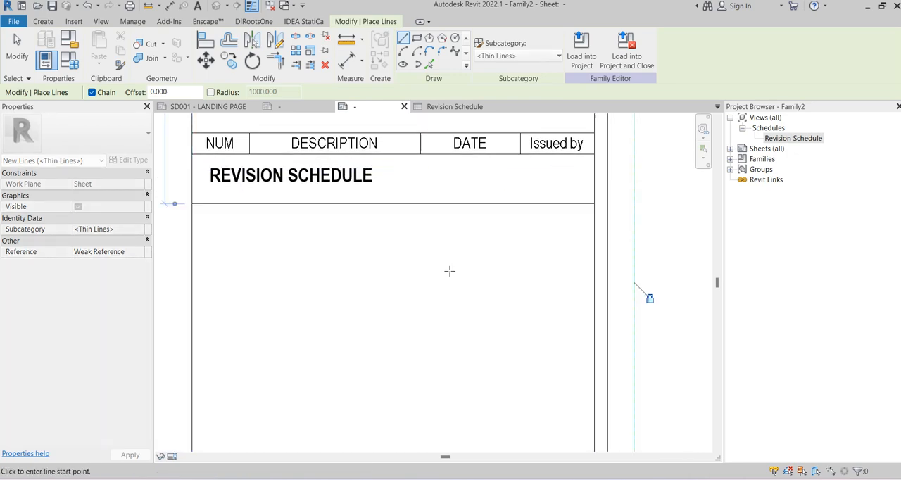
scroll(528, 239, "down", 4)
key("Escape")
Combine the Project Status box, general notes, revision schedule and its title into a detail group named NOTE-TOP
middle_click_drag(556, 252, 531, 311)
left_click_drag(327, 355, 493, 149)
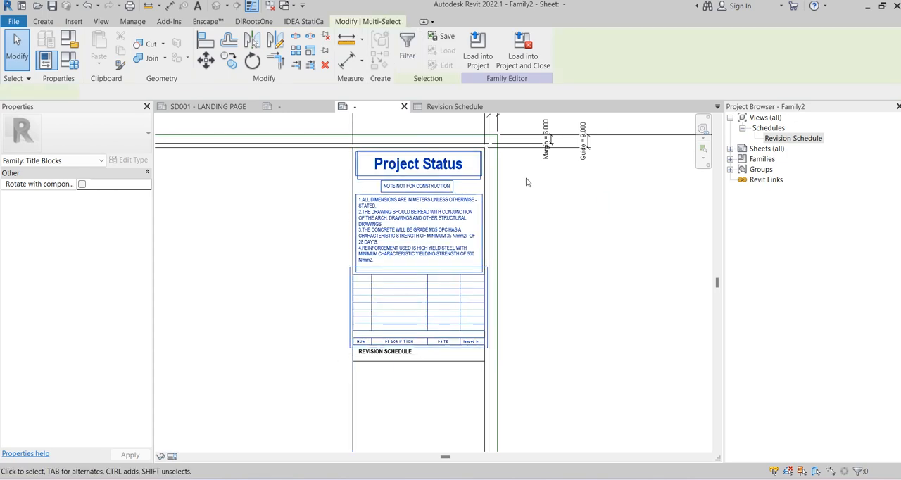
scroll(393, 341, "up", 3)
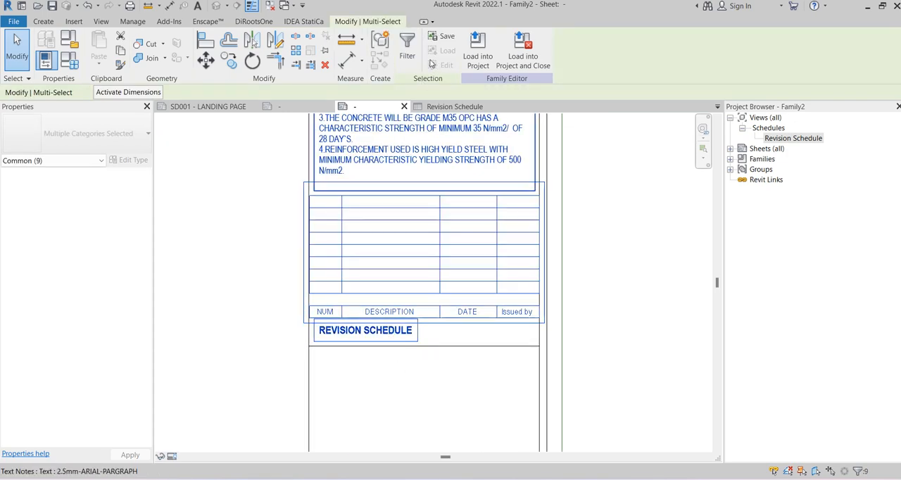
left_click(380, 40)
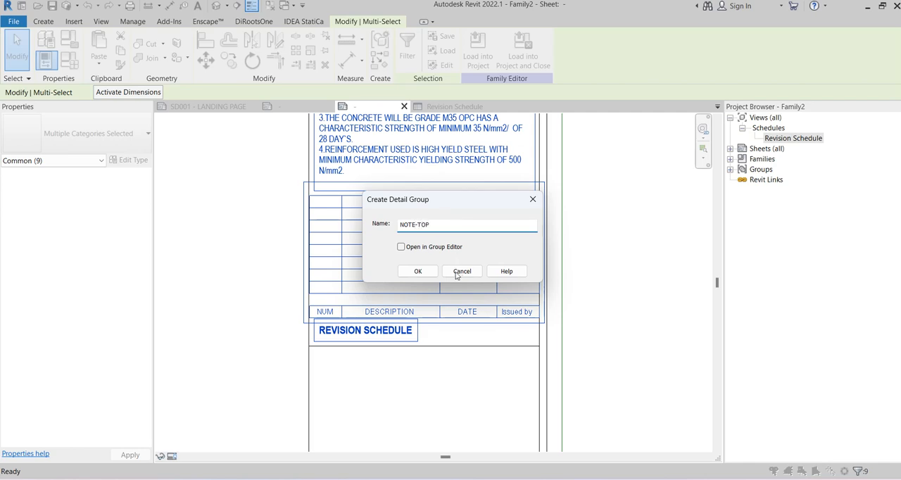
left_click(418, 276)
scroll(489, 296, "down", 2)
left_click(561, 266)
middle_click_drag(587, 201, 556, 275)
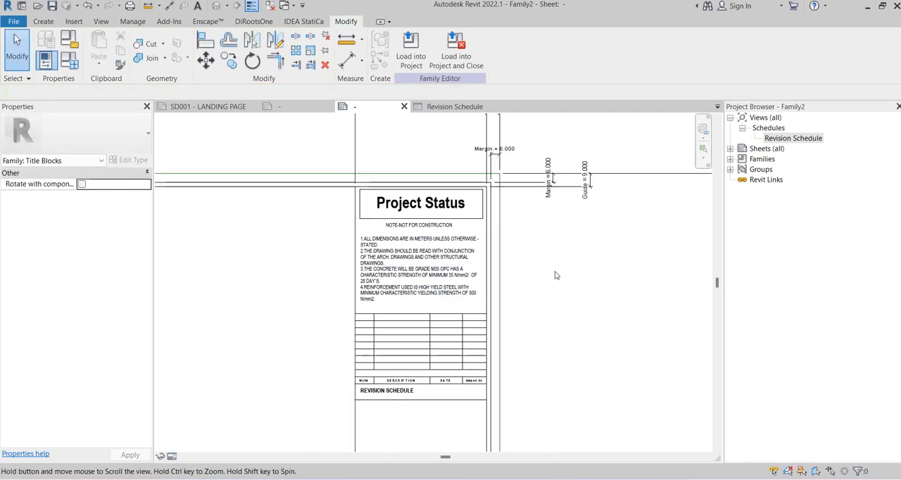
Add an aligned dimension between the sheet's top edge and the top line of the Project Status box, beside the Guide dimension
left_click(170, 6)
scroll(456, 186, "up", 3)
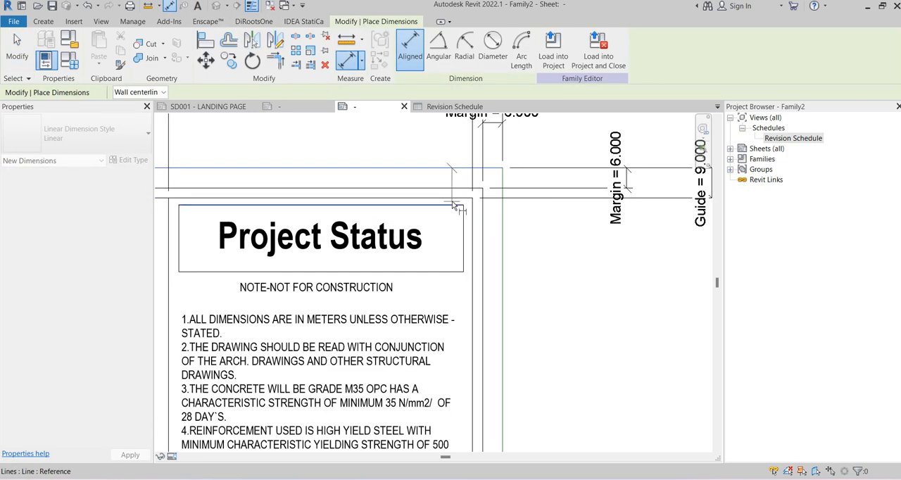
scroll(453, 206, "down", 2)
scroll(609, 200, "up", 2)
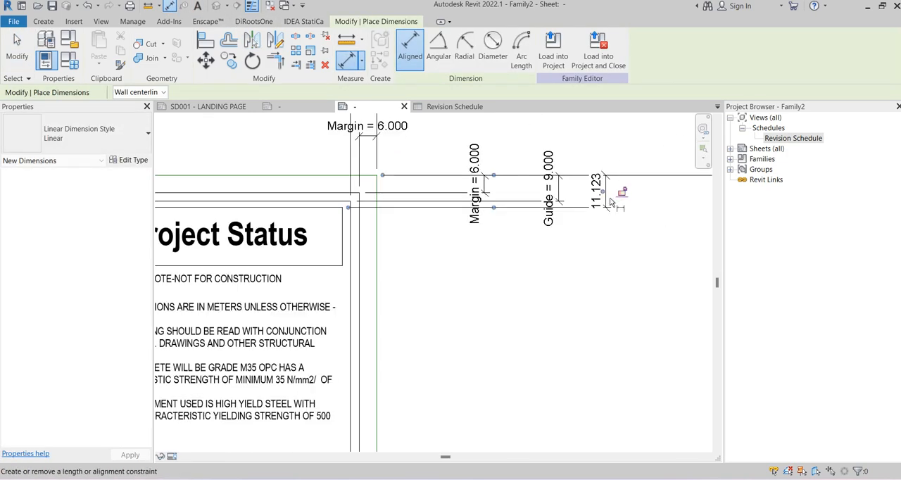
key("Escape")
key("Escape")
scroll(618, 245, "down", 2)
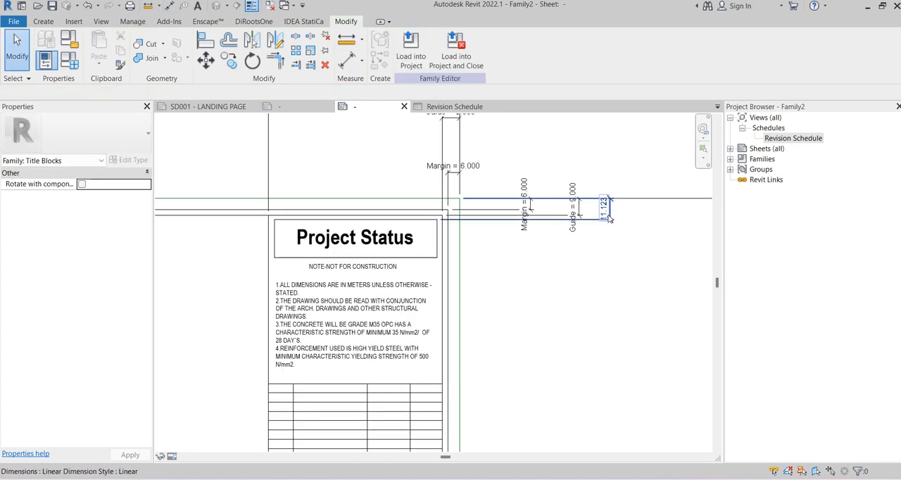
left_click(610, 215)
left_click(623, 270)
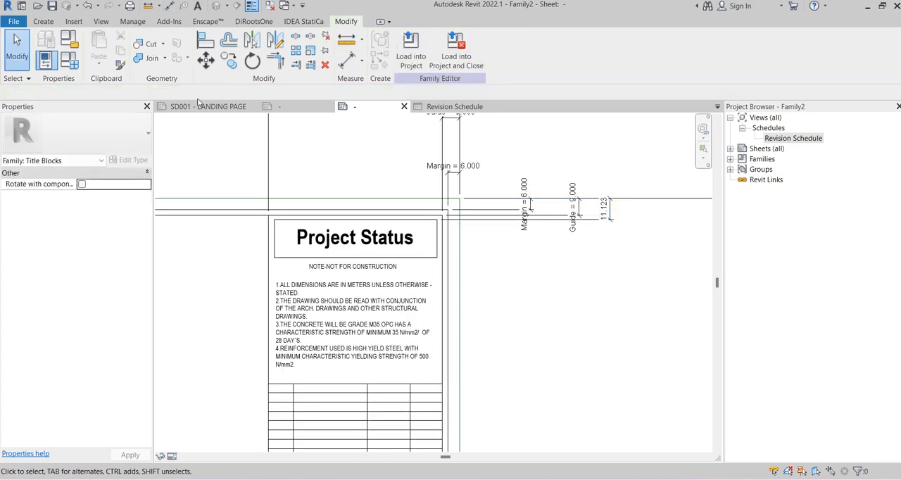
Try the A1 Portrait family type to test how the NOTE-TOP group follows the sheet's top edge
left_click(71, 61)
left_click(458, 54)
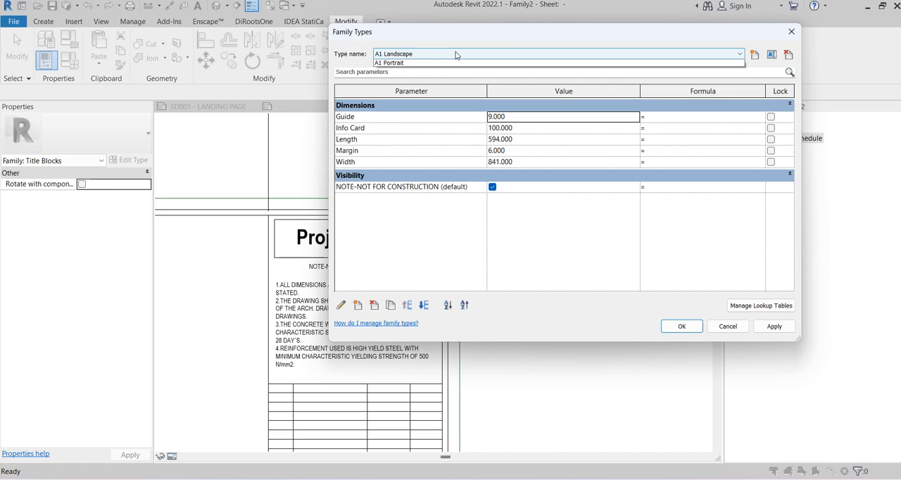
left_click(414, 71)
left_click(680, 326)
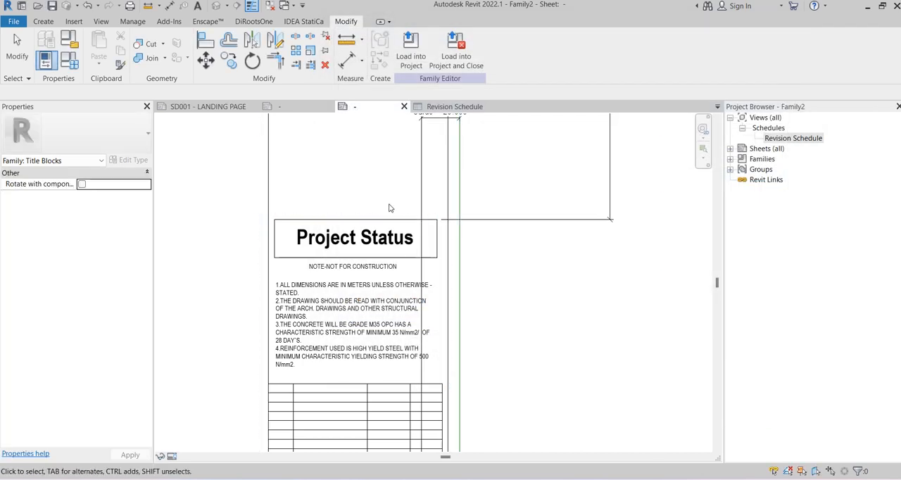
scroll(392, 207, "down", 5)
scroll(423, 245, "down", 4)
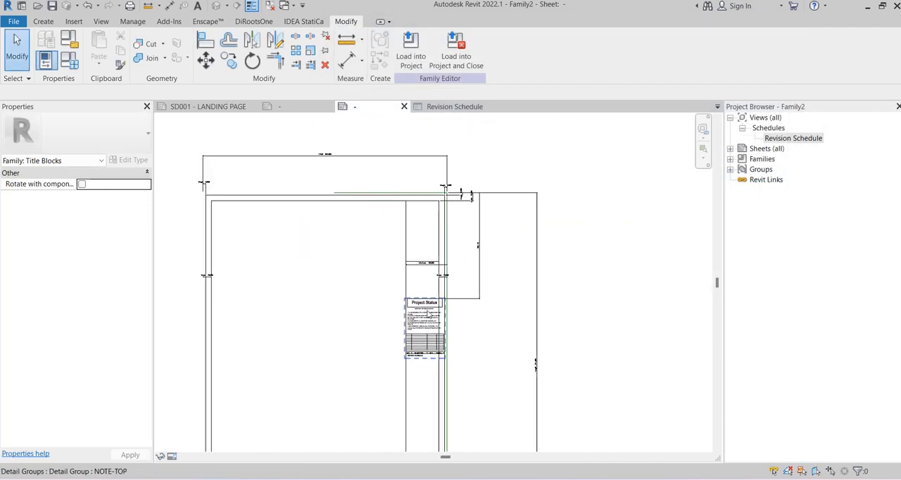
scroll(427, 314, "up", 5)
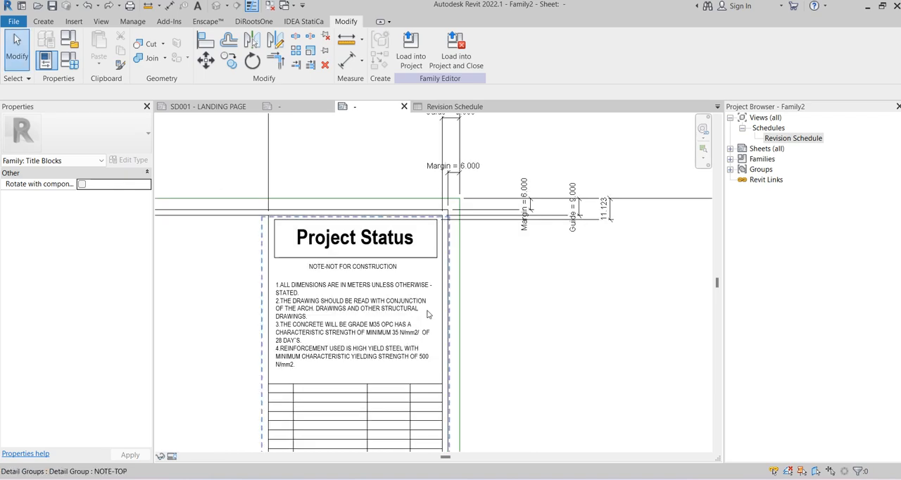
Lock the dimension between the sheet's top edge and the Project Status box, and apply the A1 Portrait family type
left_click(599, 209)
left_click(623, 274)
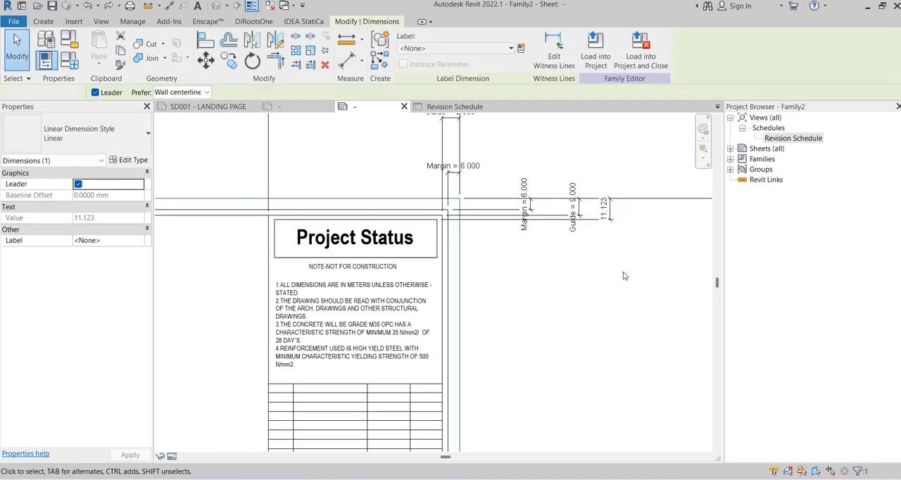
left_click(70, 60)
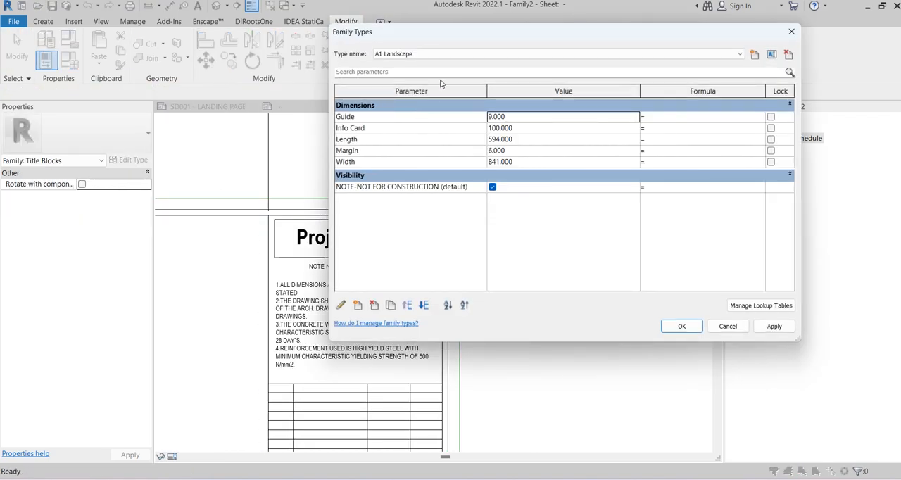
left_click(424, 55)
left_click(405, 72)
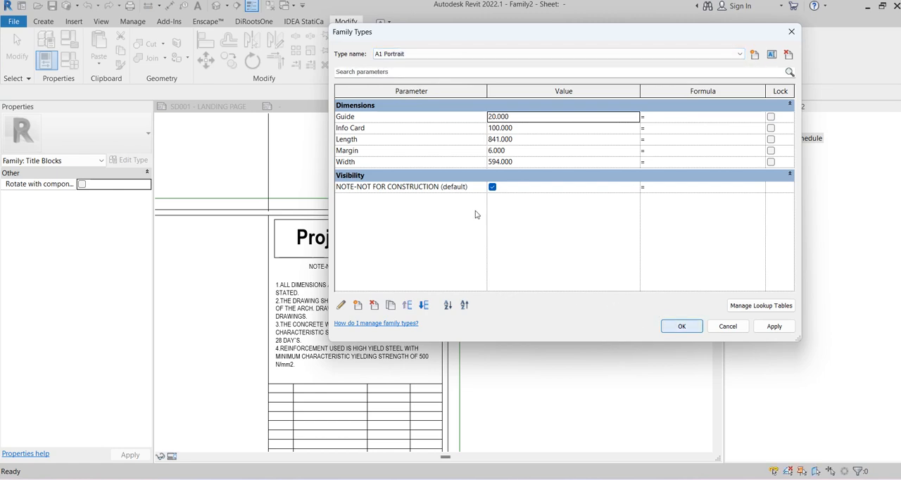
key("Return")
scroll(549, 247, "down", 6)
middle_click_drag(558, 217, 547, 276)
scroll(491, 200, "up", 4)
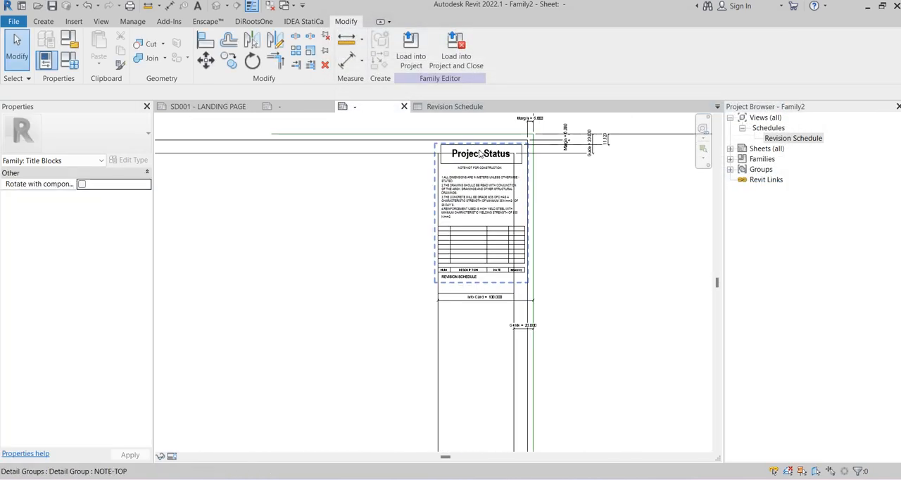
Examine the NOTE-TOP group's position against the margin and guide lines in the A1 Portrait layout
scroll(481, 153, "up", 2)
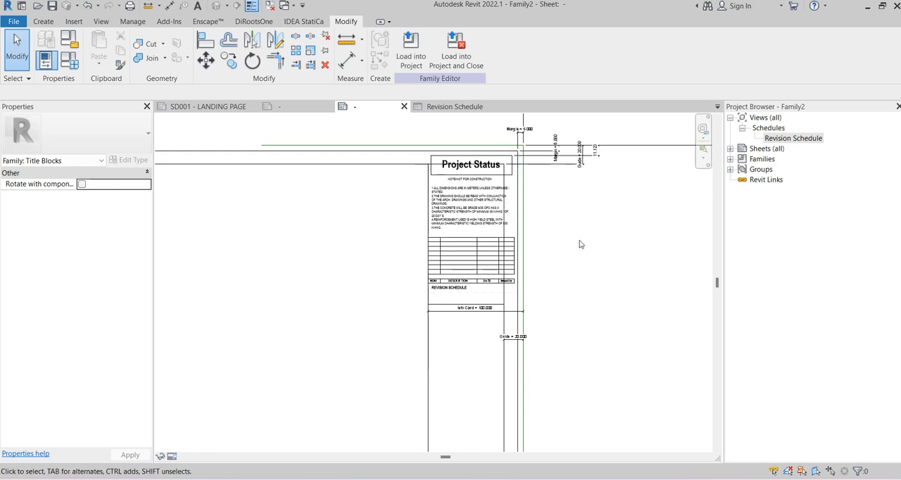
scroll(577, 239, "down", 3)
scroll(477, 213, "up", 2)
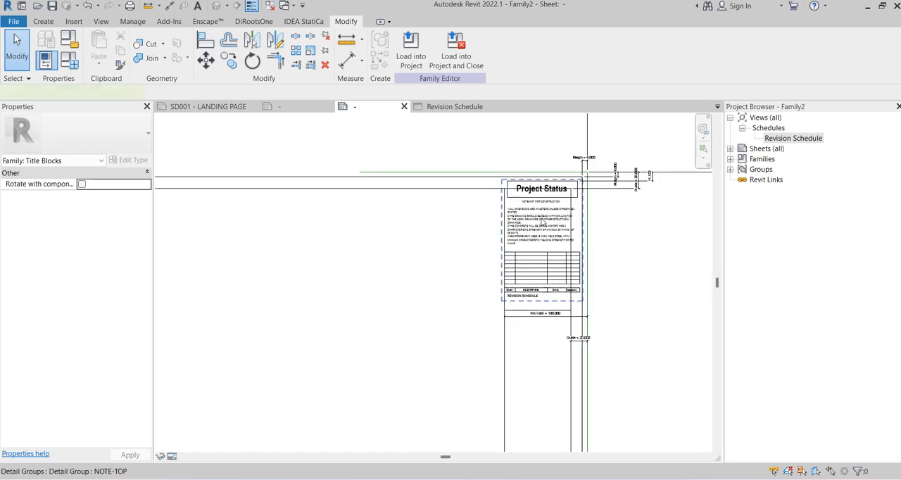
left_click(530, 223)
middle_click_drag(529, 223, 360, 219)
scroll(489, 179, "up", 4)
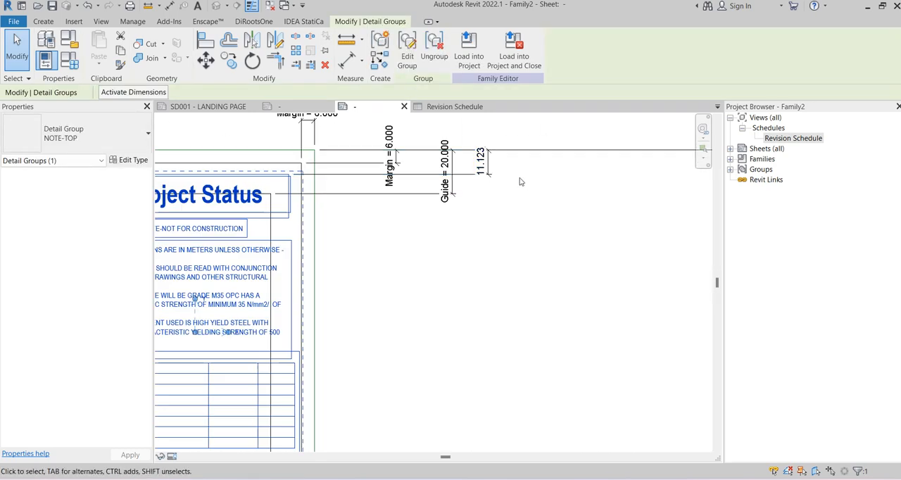
left_click(531, 268)
scroll(608, 275, "down", 3)
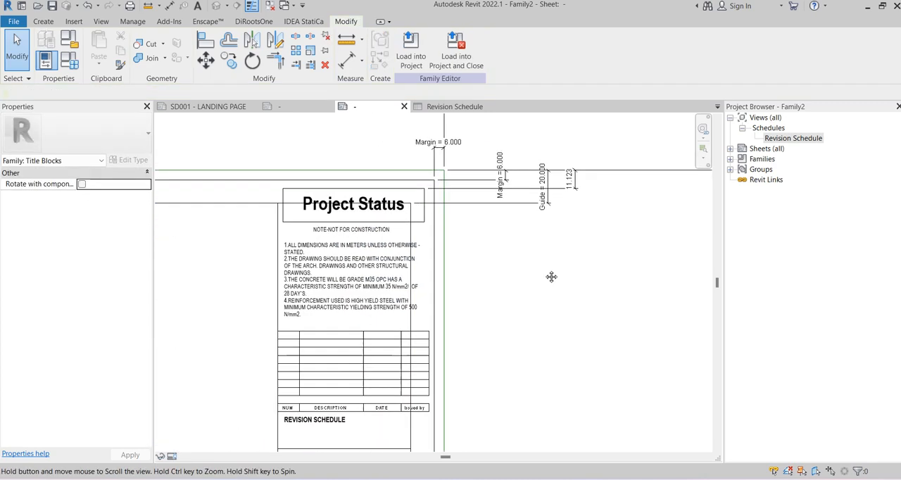
middle_click_drag(608, 275, 732, 251)
scroll(412, 215, "up", 1)
scroll(411, 215, "down", 3)
middle_click_drag(310, 223, 565, 199)
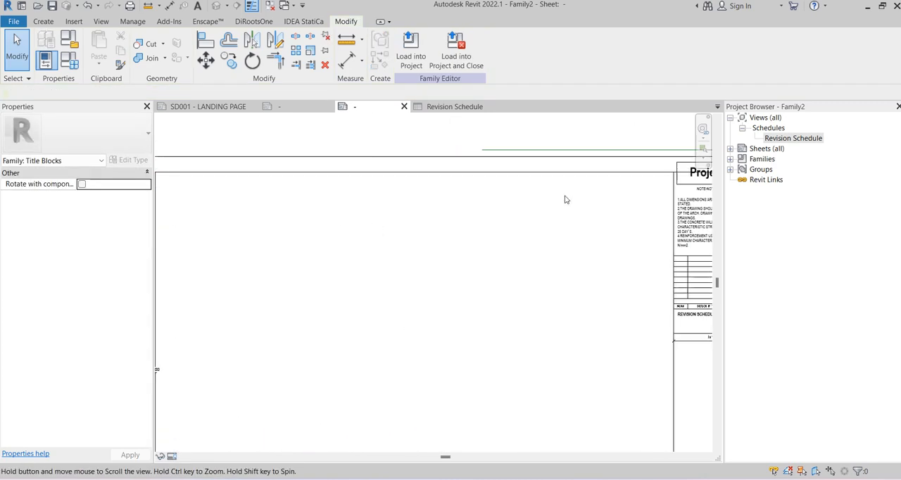
scroll(307, 188, "down", 3)
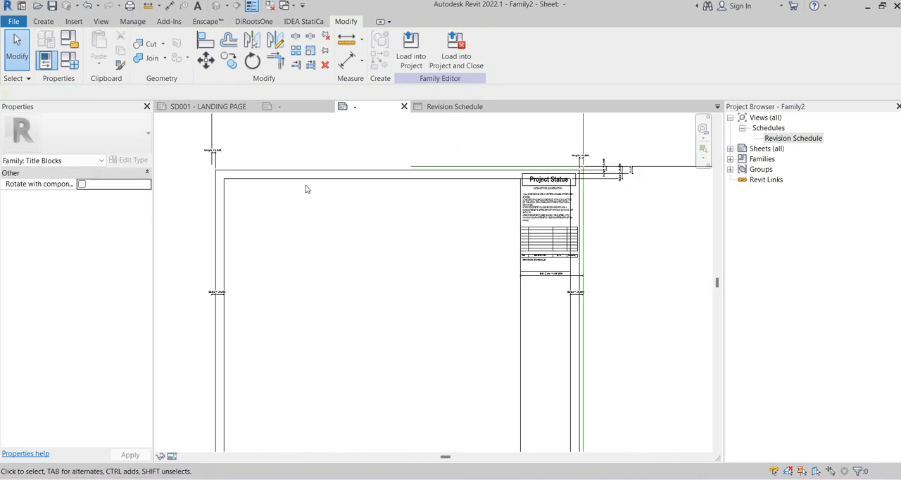
Set the Guide parameter of the A1 Portrait type to 9 and apply it to the title block
left_click(70, 60)
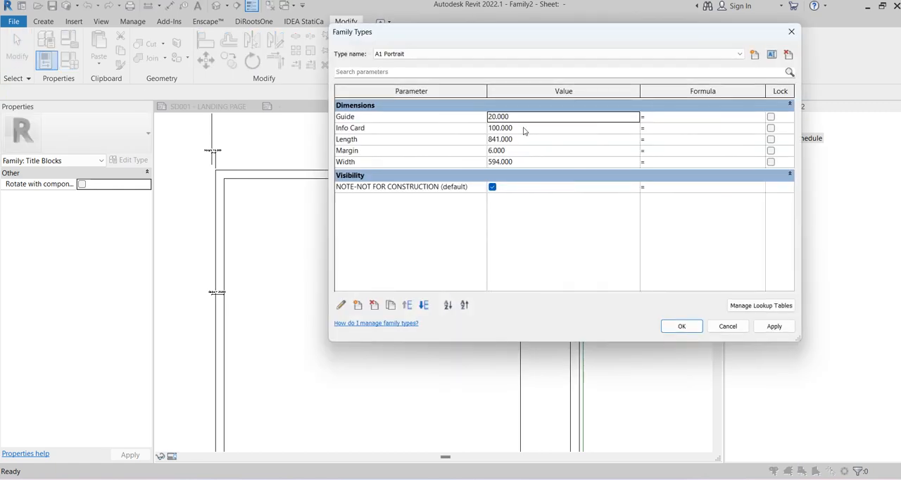
left_click(520, 152)
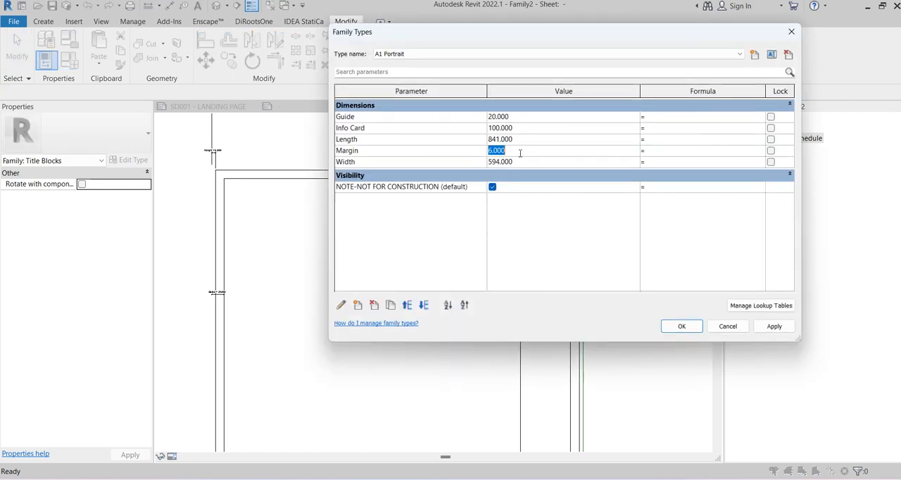
left_click(526, 118)
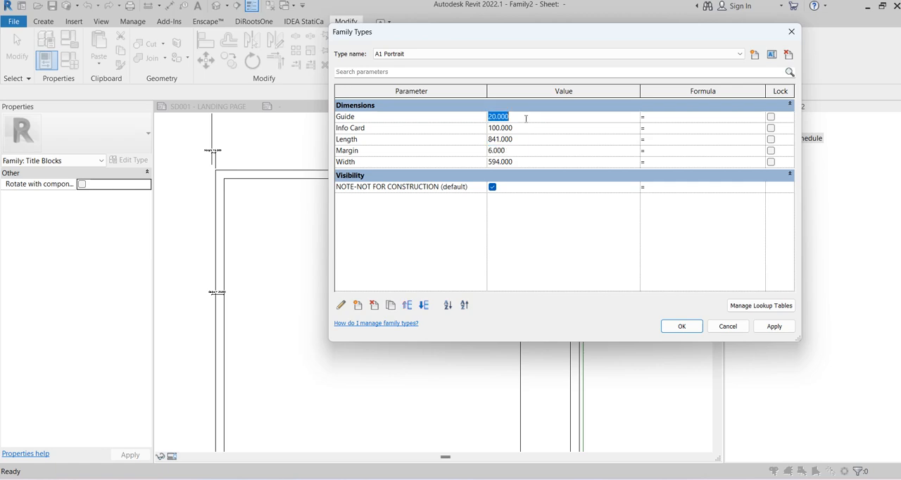
left_click(678, 325)
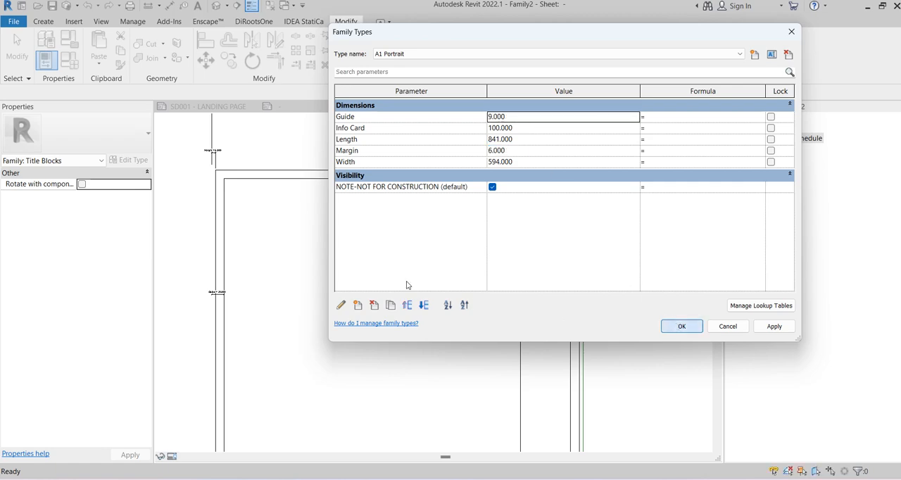
scroll(635, 233, "up", 4)
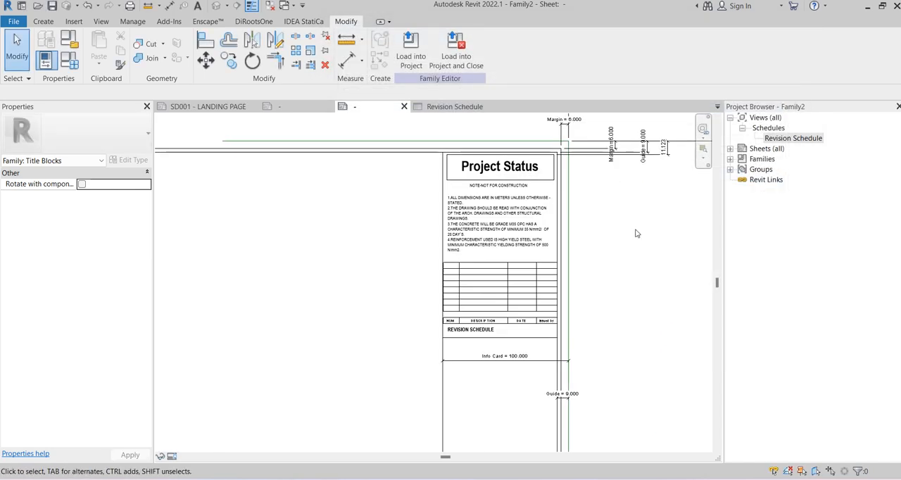
scroll(635, 233, "down", 5)
middle_click_drag(583, 179, 524, 166)
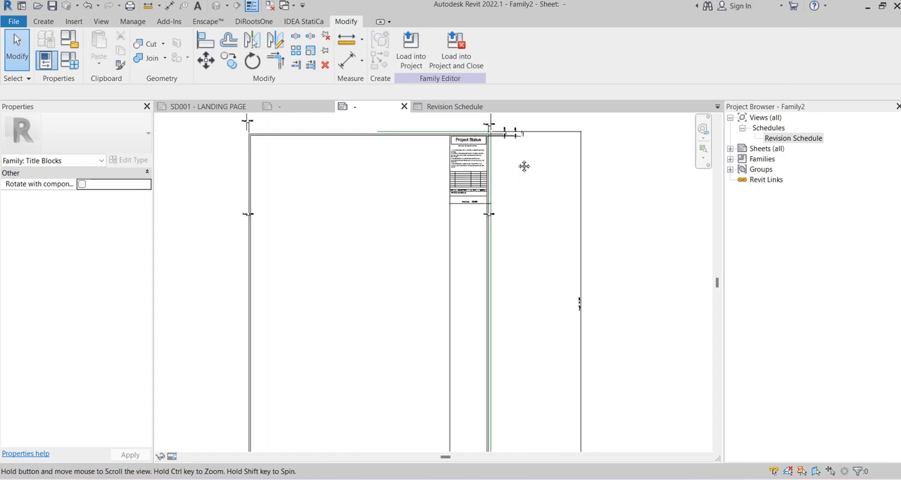
Switch the title block family to the A1 Landscape type
left_click(69, 59)
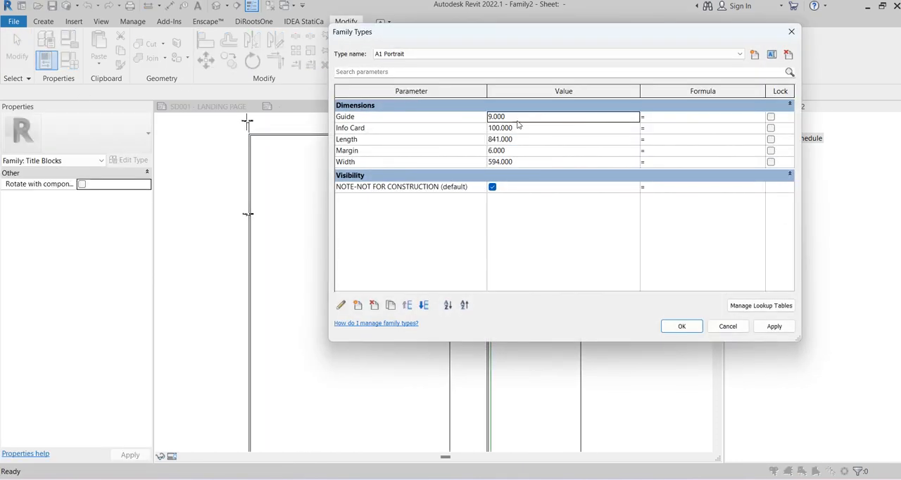
left_click(433, 54)
left_click(422, 62)
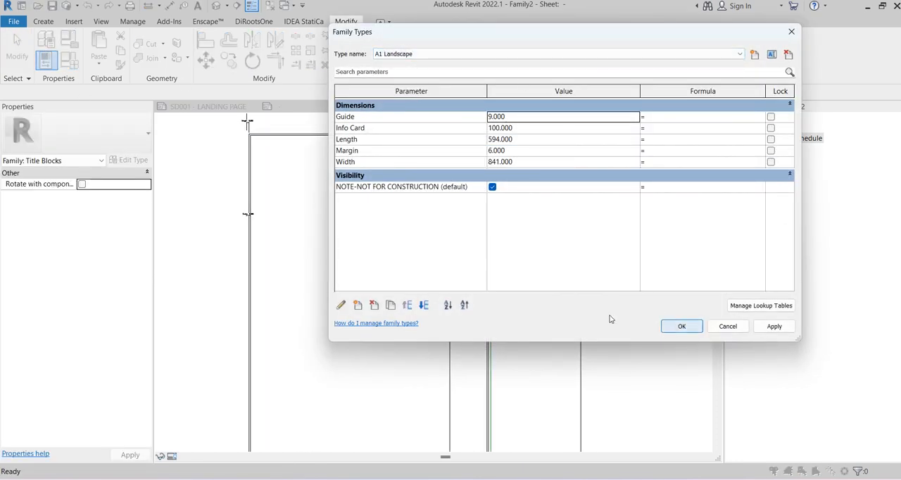
left_click(681, 326)
Move the Info Card dimension from below the revision schedule to above the sheet's top edge
scroll(541, 233, "up", 5)
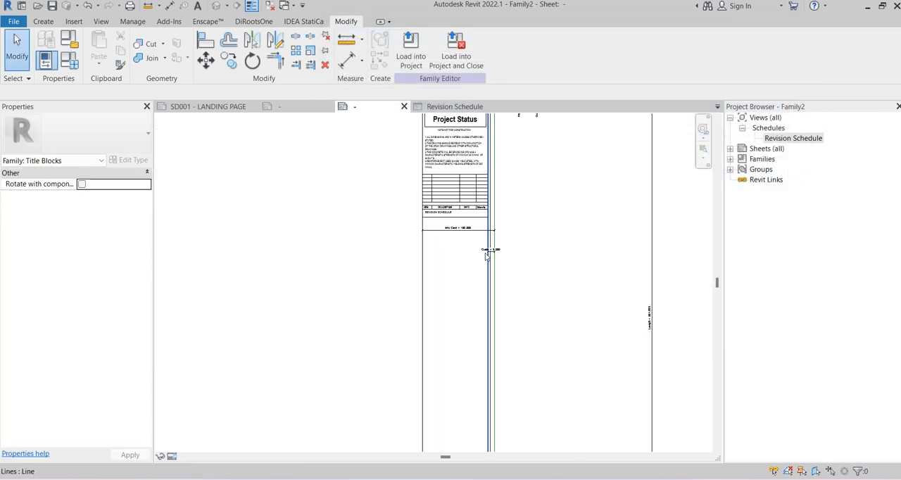
scroll(485, 256, "up", 3)
left_click(412, 203)
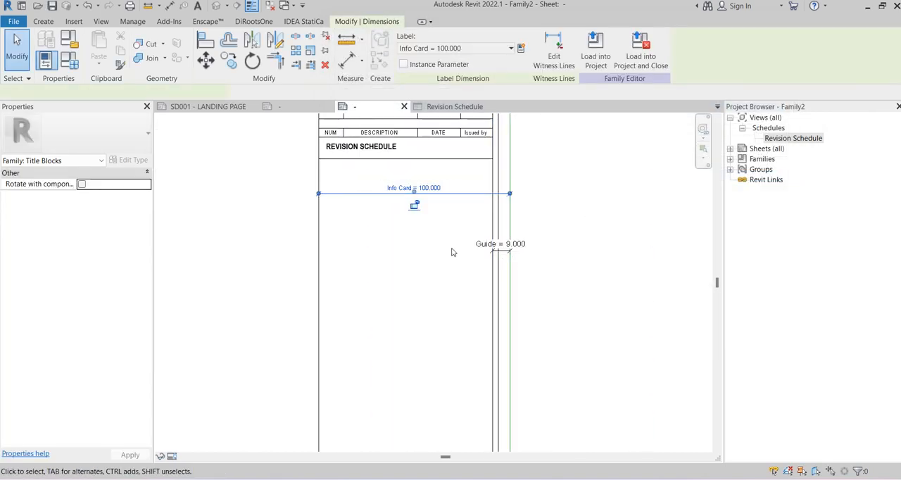
scroll(451, 281, "down", 4)
scroll(428, 299, "up", 1)
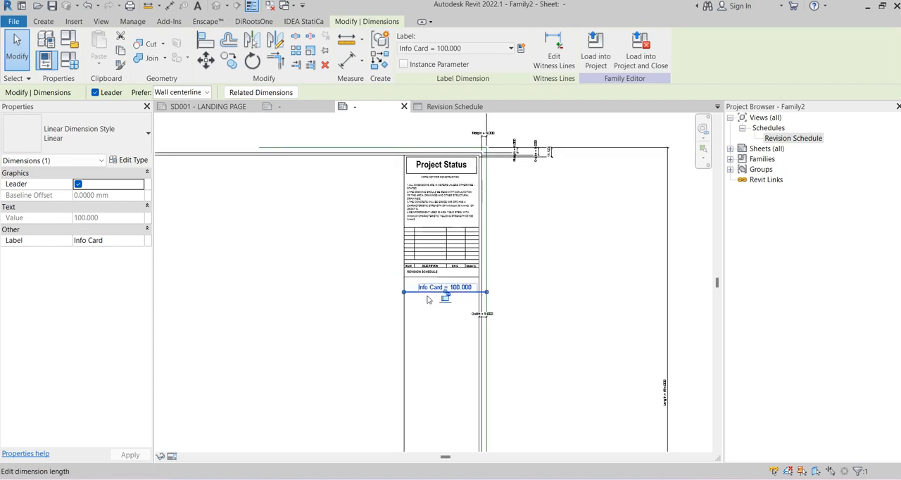
scroll(417, 292, "up", 2)
left_click_drag(414, 290, 413, 126)
scroll(414, 211, "down", 2)
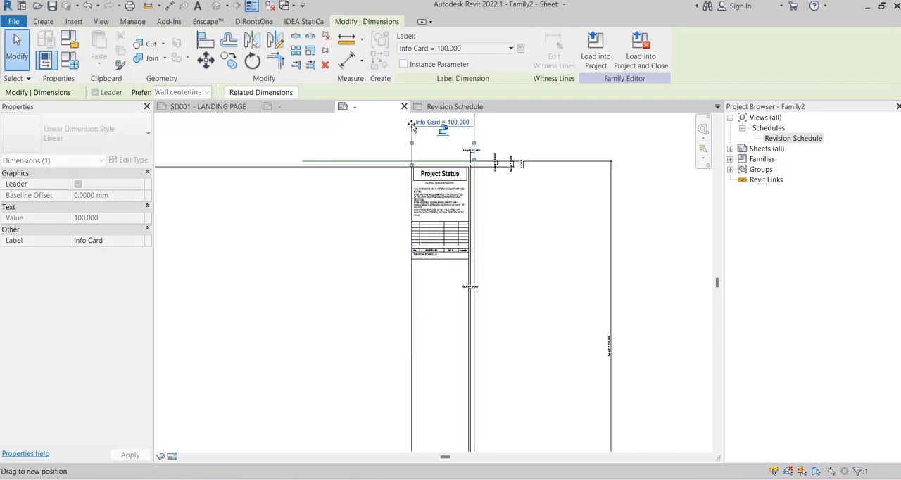
left_click(530, 237)
scroll(454, 246, "up", 3)
scroll(415, 329, "up", 1)
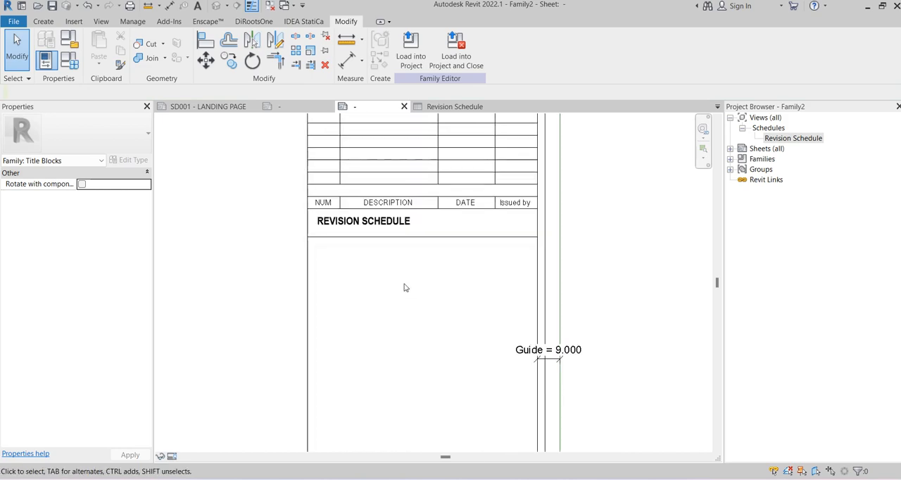
scroll(413, 285, "down", 2)
scroll(532, 282, "down", 2)
middle_click_drag(553, 260, 579, 176)
scroll(558, 187, "up", 3)
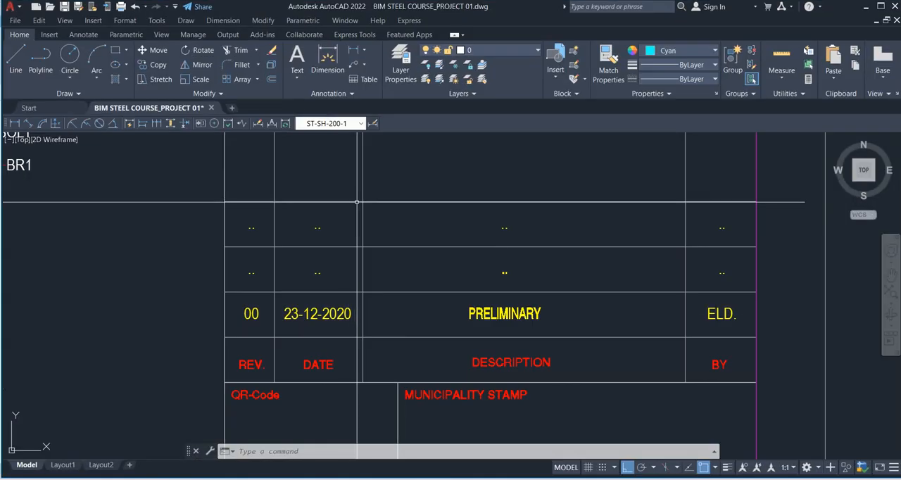
Switch to AutoCAD and examine the municipality and consultant stamp boxes below the revision table in the reference title block
scroll(365, 301, "down", 4)
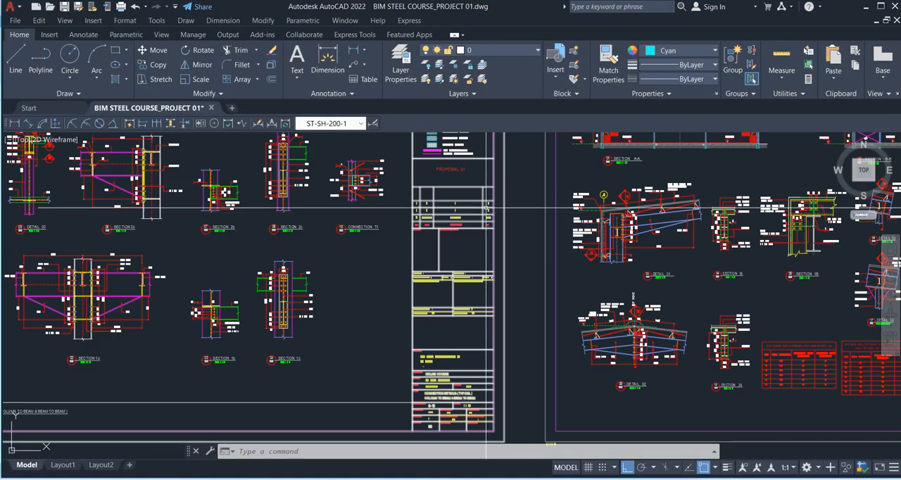
scroll(390, 221, "up", 3)
scroll(390, 221, "up", 1)
scroll(390, 221, "down", 4)
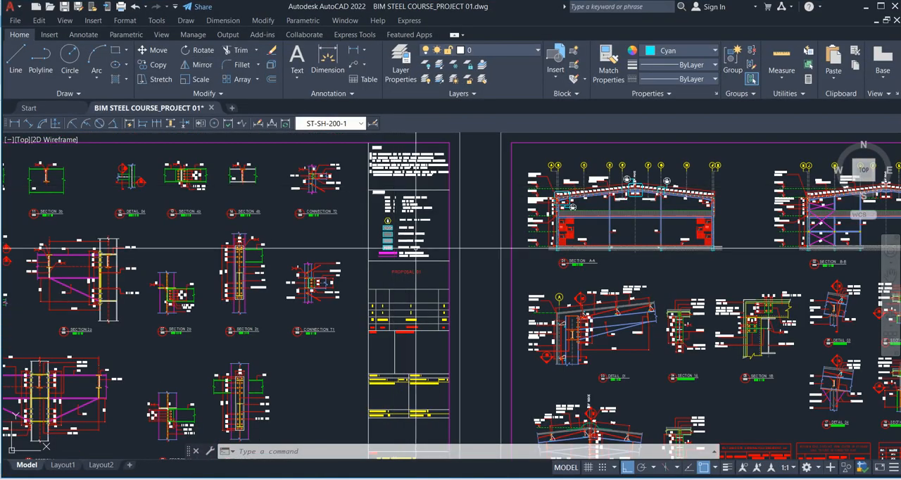
scroll(382, 190, "up", 3)
scroll(384, 184, "up", 5)
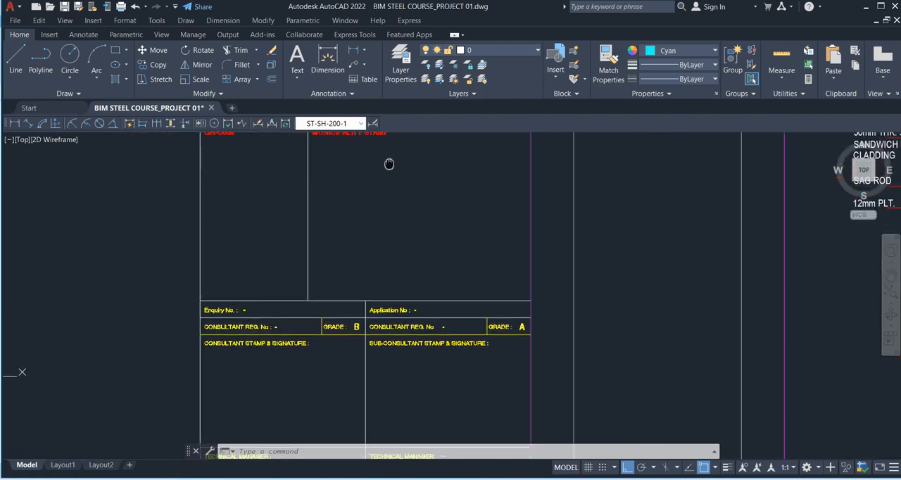
scroll(313, 268, "down", 5)
middle_click_drag(312, 268, 310, 231)
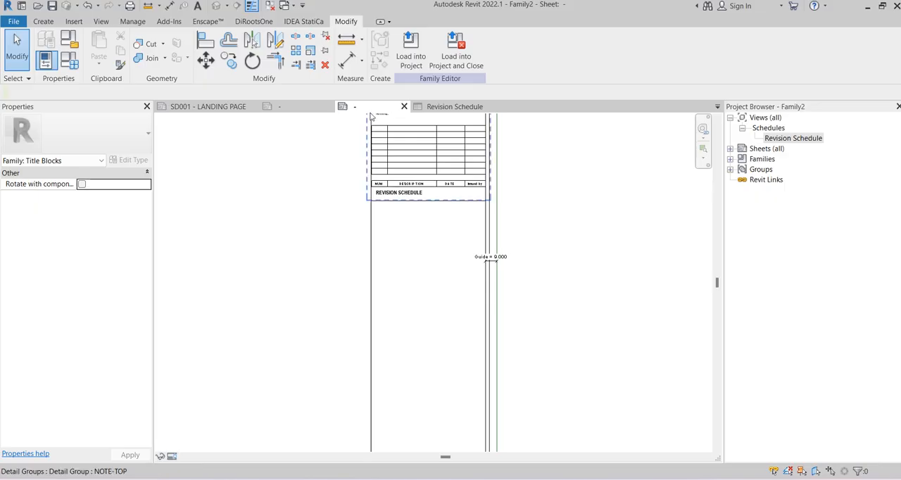
Switch to Revit and examine the purpose of issue, client and consultant boxes in the existing A1 title block family
left_click(296, 107)
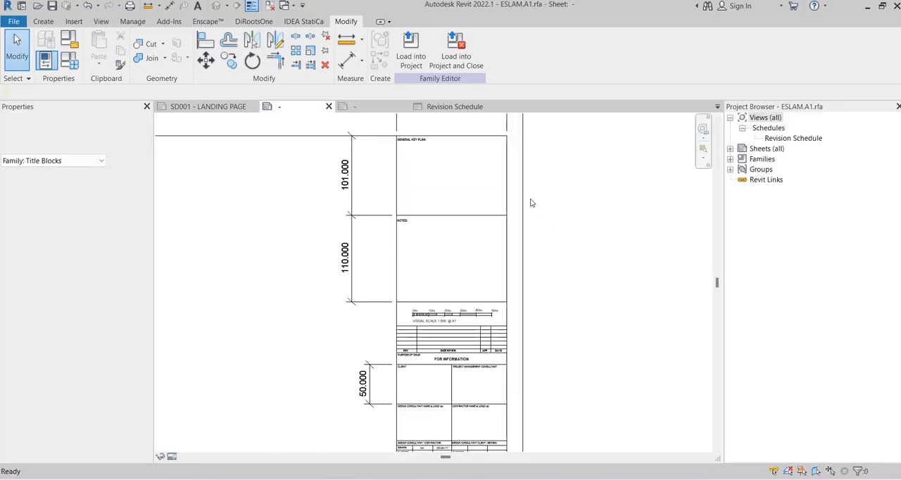
scroll(530, 203, "down", 2)
scroll(485, 282, "up", 3)
scroll(489, 283, "up", 1)
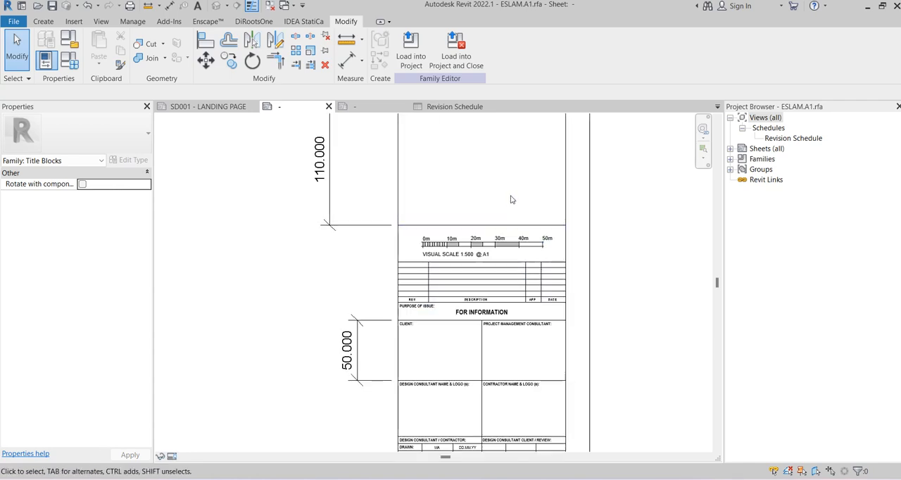
middle_click_drag(509, 197, 537, 99)
scroll(421, 240, "up", 2)
scroll(421, 240, "up", 1)
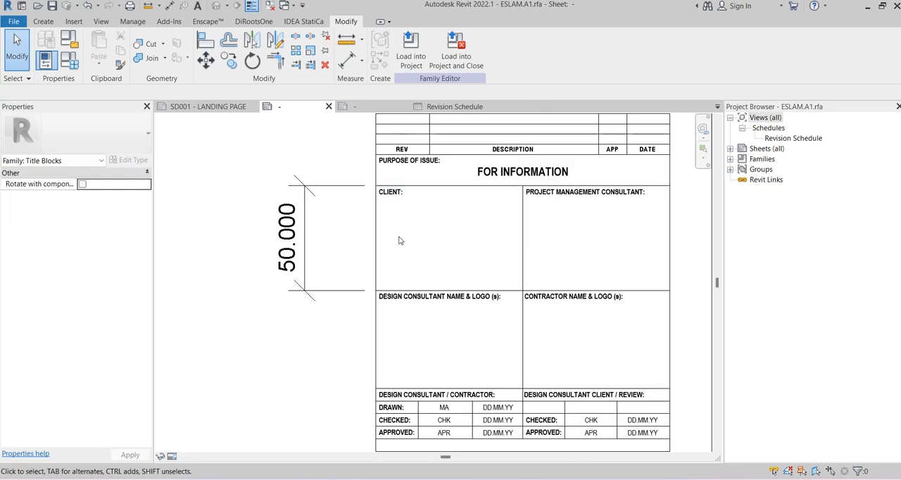
middle_click_drag(400, 237, 328, 204)
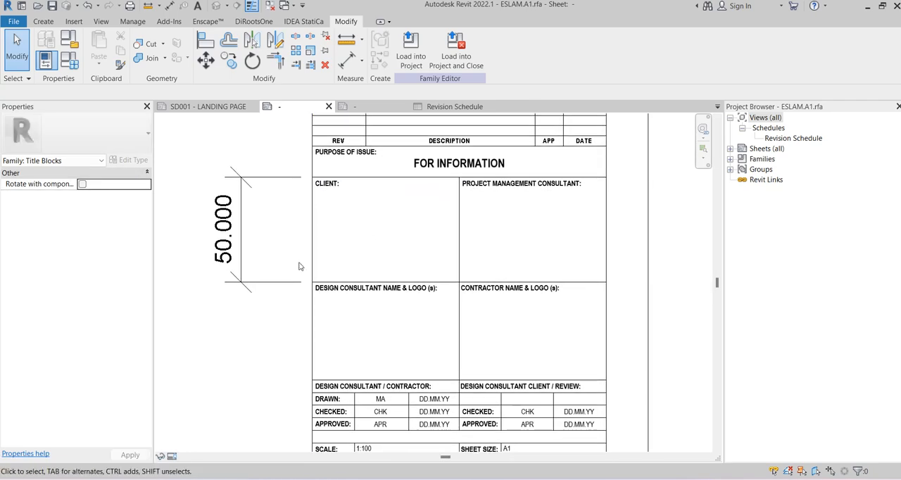
Inspect the CLIENT text note's type properties in the existing A1 family and compare the box layout with Family2
left_click(330, 189)
left_click(133, 159)
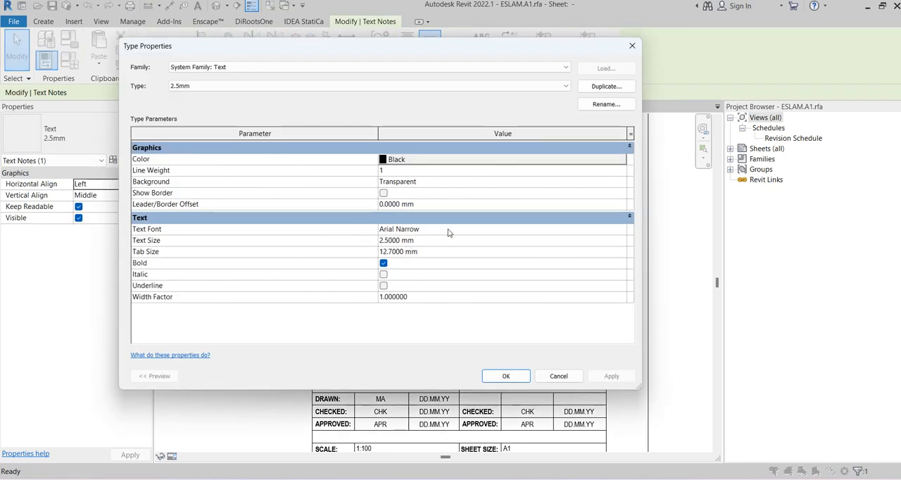
left_click(560, 374)
left_click(649, 265)
left_click(421, 203)
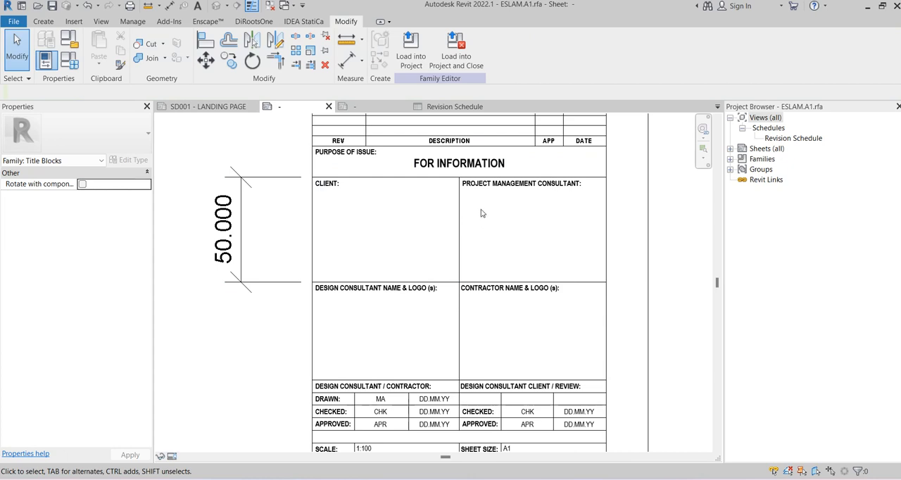
left_click(370, 108)
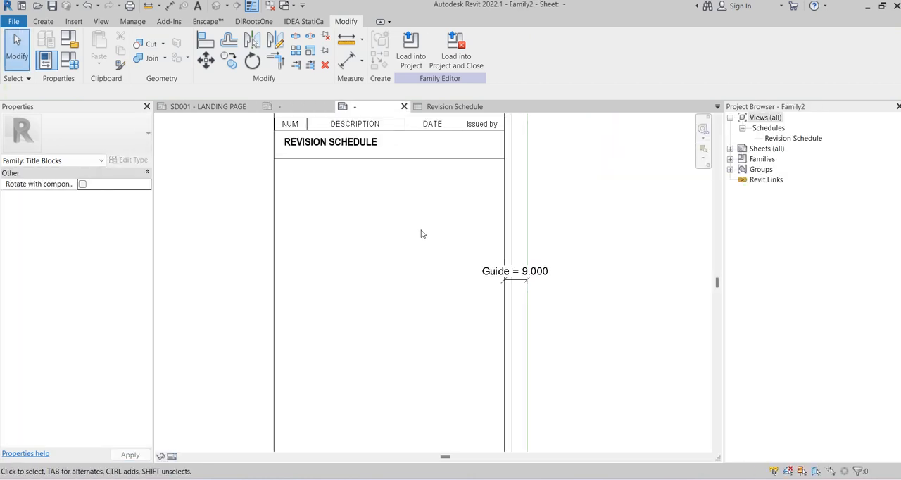
left_click(306, 107)
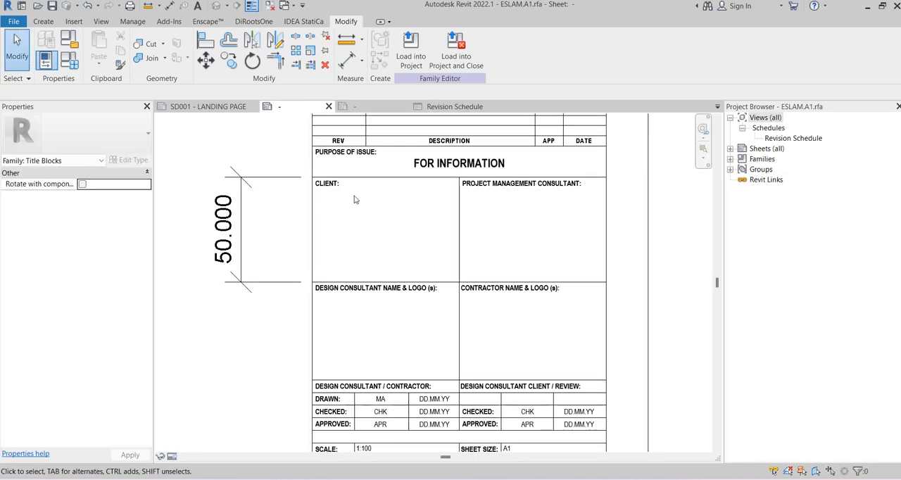
Copy the wording "PURPOSE OF ISSUE:" from its text note in the existing A1 title block family
scroll(352, 147, "up", 3)
left_click(371, 146)
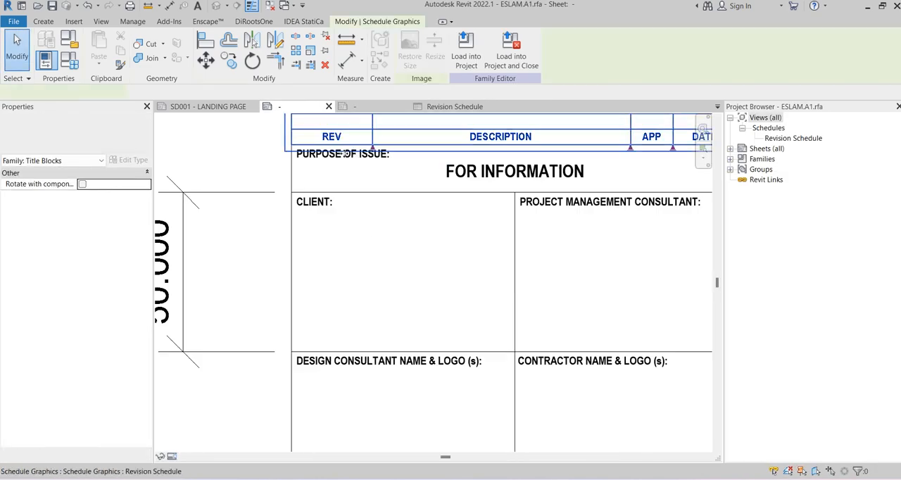
left_click(310, 178)
left_click(328, 152)
scroll(321, 166, "up", 3)
left_click(301, 166)
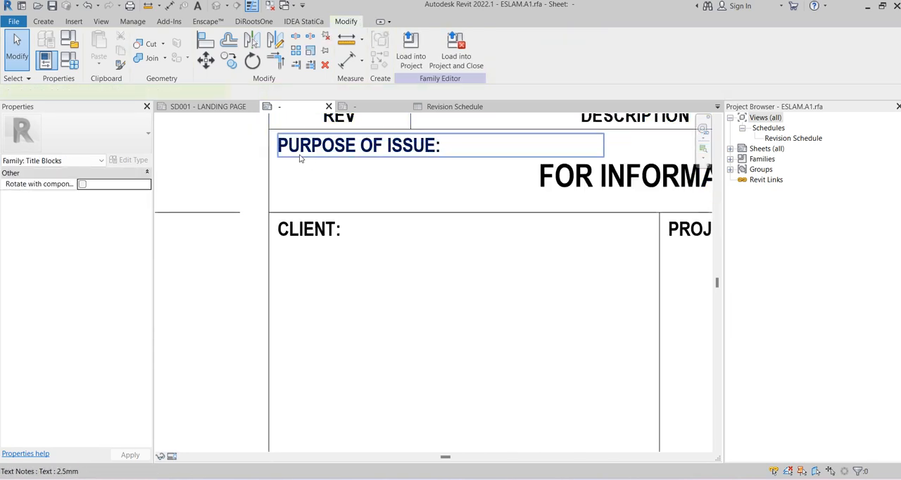
left_click(300, 159)
double_click(332, 156)
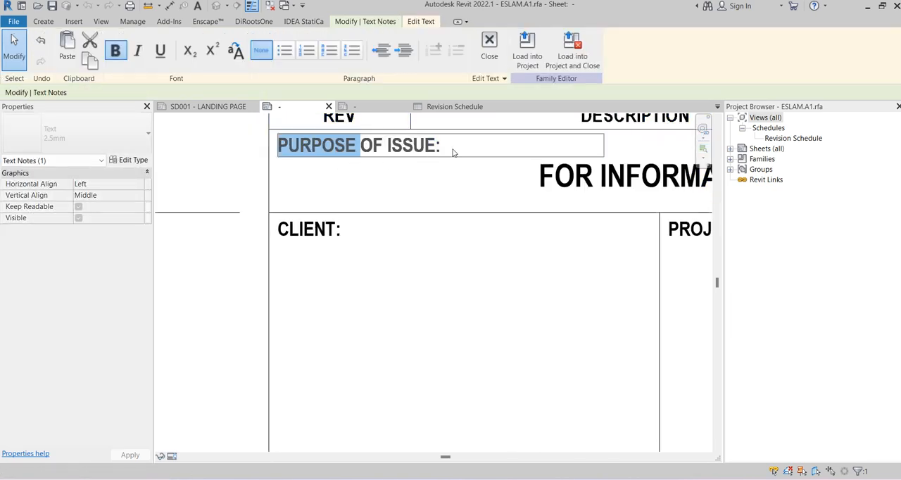
left_click_drag(452, 152, 269, 159)
key("ctrl+c")
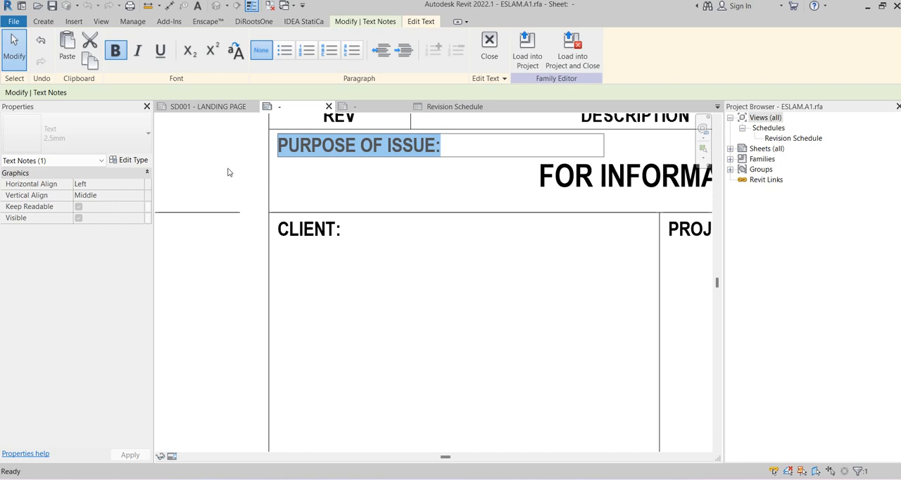
left_click(194, 168)
Check the type properties of the PURPOSE OF ISSUE text note and select the FOR INFORMATION label for inspection
left_click(125, 160)
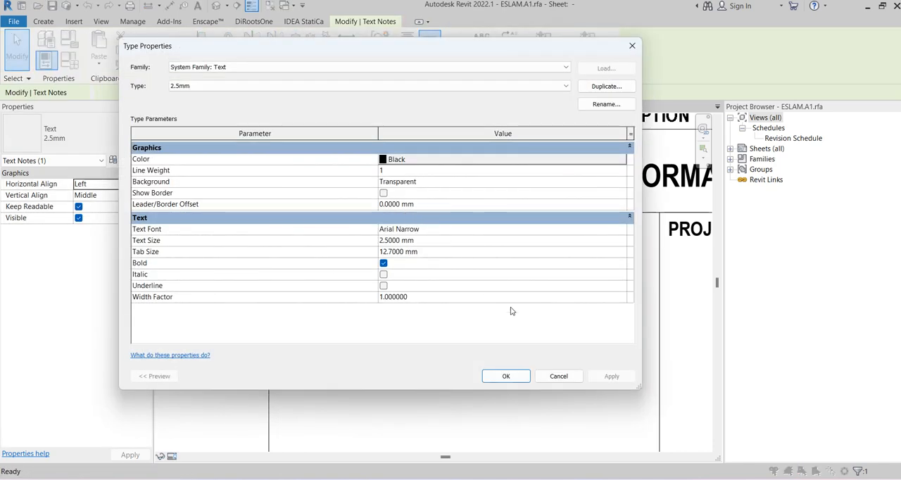
left_click(551, 377)
scroll(372, 201, "down", 3)
scroll(568, 209, "up", 1)
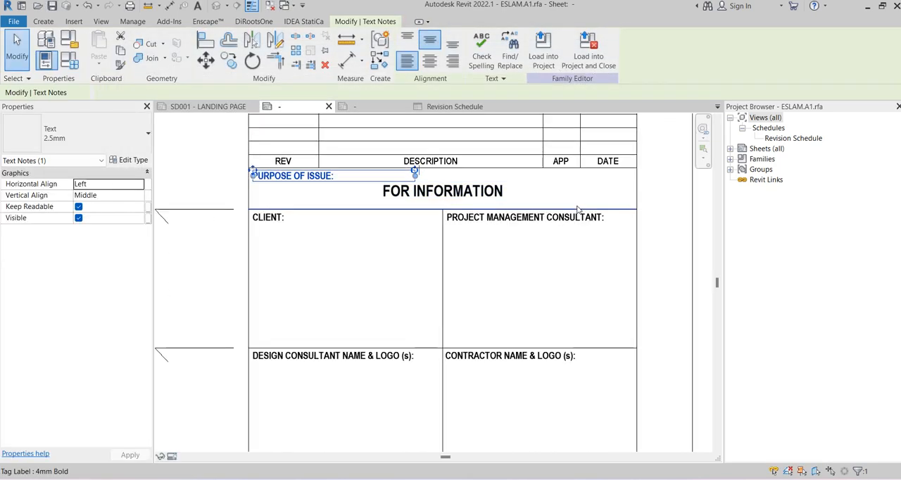
left_click(670, 203)
left_click(482, 193)
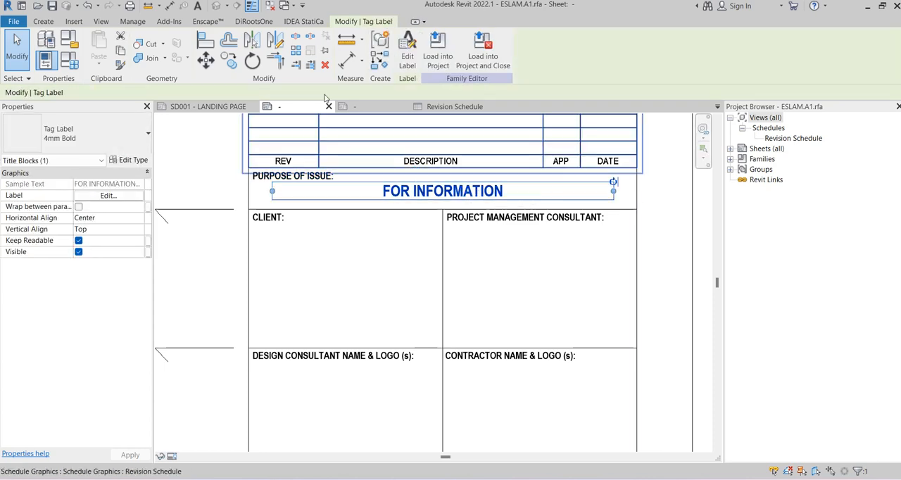
Paste "PURPOSE OF ISSUE:" as a 2.5mm-ARIAL-PARGRAPH text note below the REVISION SCHEDULE heading in Family2
left_click(361, 109)
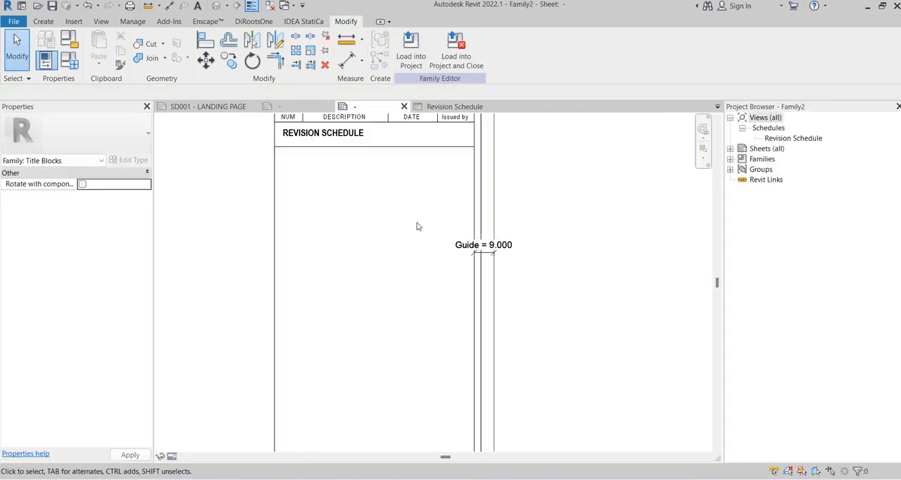
left_click(197, 6)
left_click(87, 132)
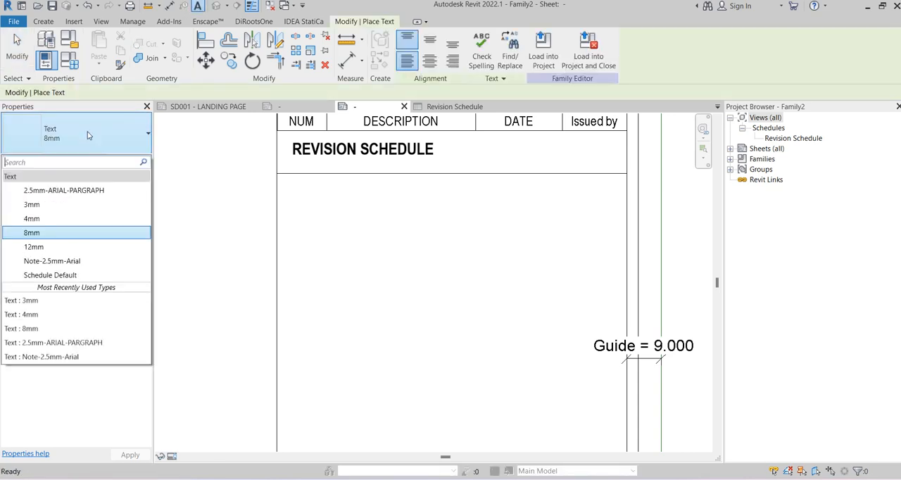
left_click(75, 191)
scroll(264, 192, "up", 2)
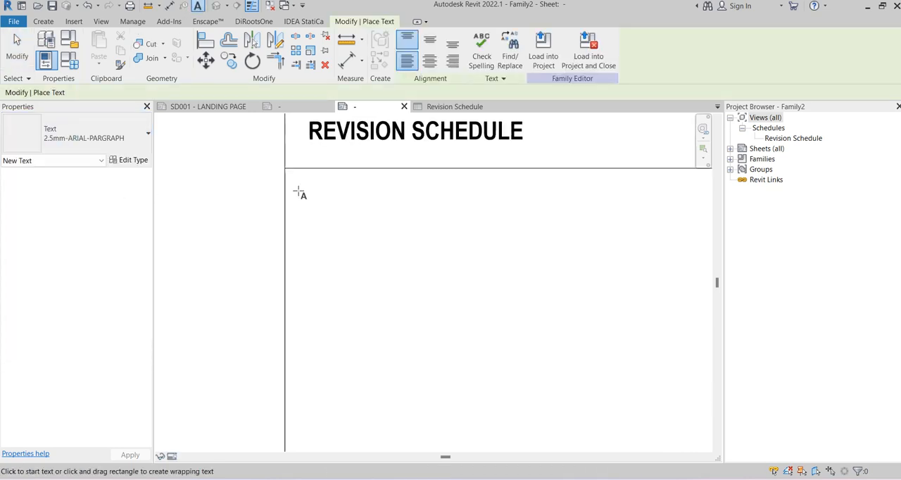
left_click(298, 192)
key("ctrl+v")
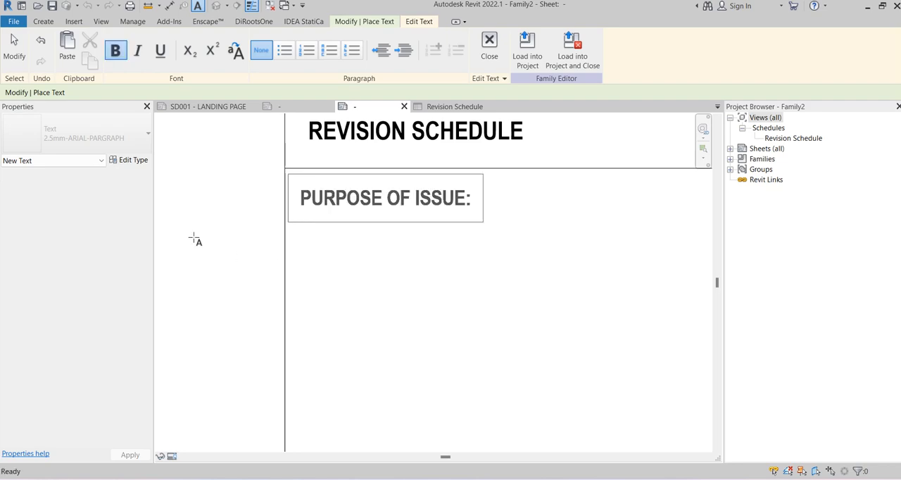
left_click(193, 238)
scroll(194, 237, "down", 3)
key("Escape")
key("Escape")
Duplicate the PURPOSE OF ISSUE note's text type as 2.5mm-ARIAL-PARGRAPH-BOLD with bold turned on
left_click(277, 217)
scroll(263, 204, "up", 4)
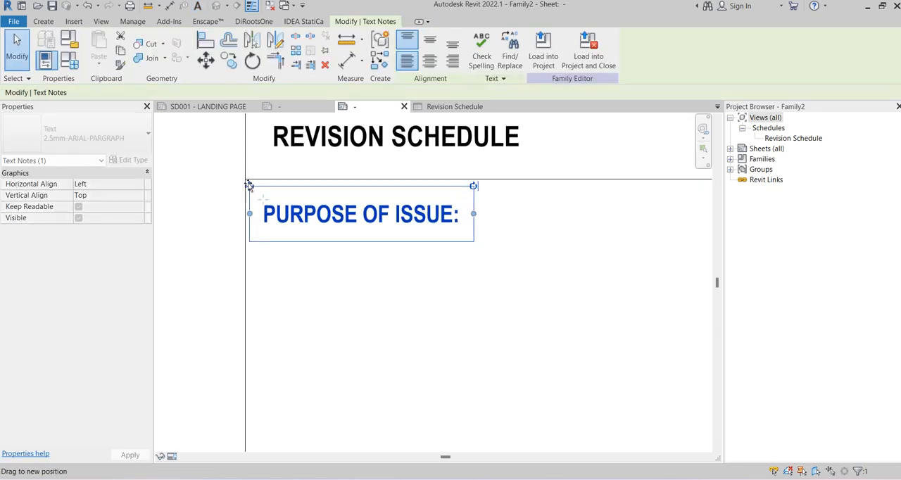
left_click_drag(249, 186, 249, 186)
left_click(129, 161)
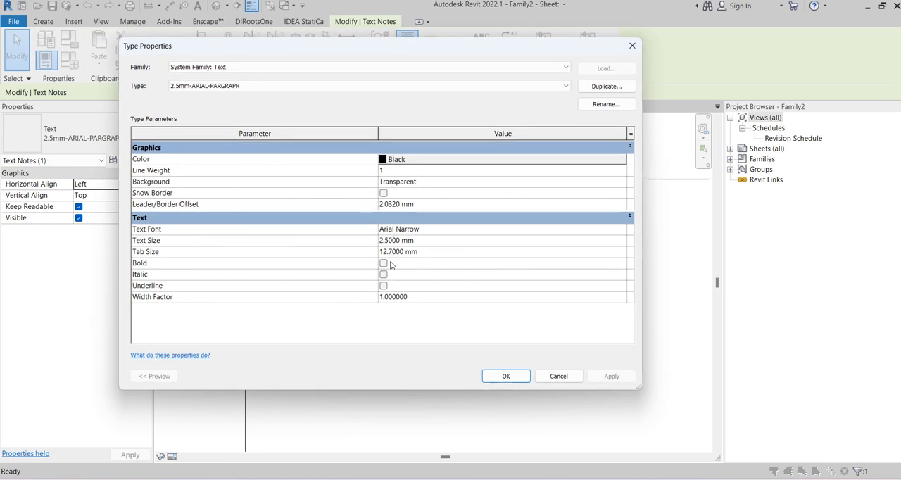
left_click(384, 264)
left_click(607, 86)
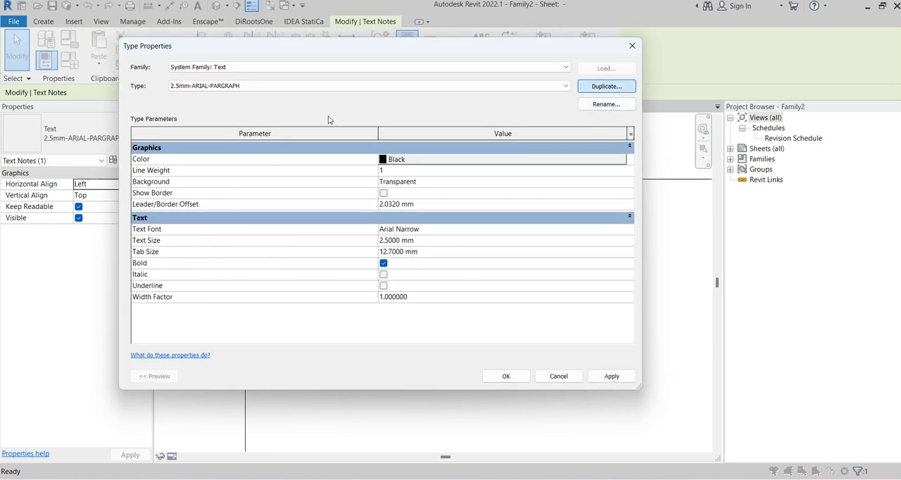
left_click_drag(425, 209, 390, 208)
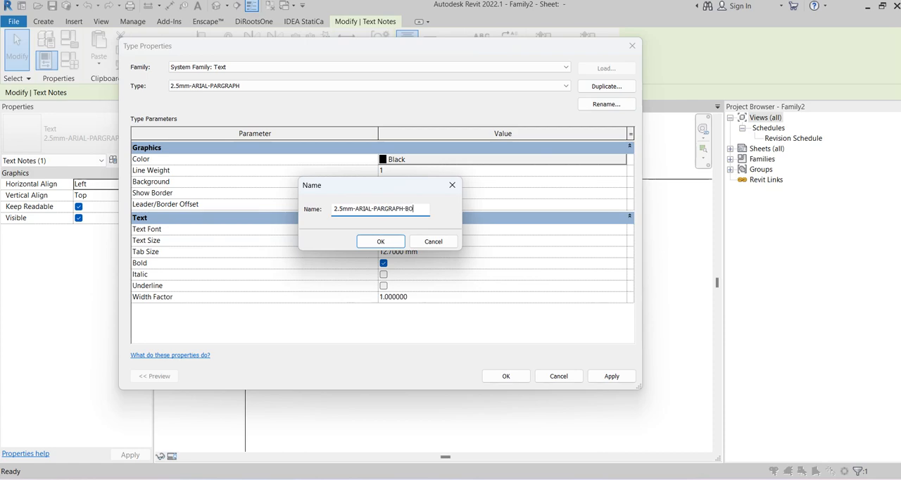
left_click(381, 241)
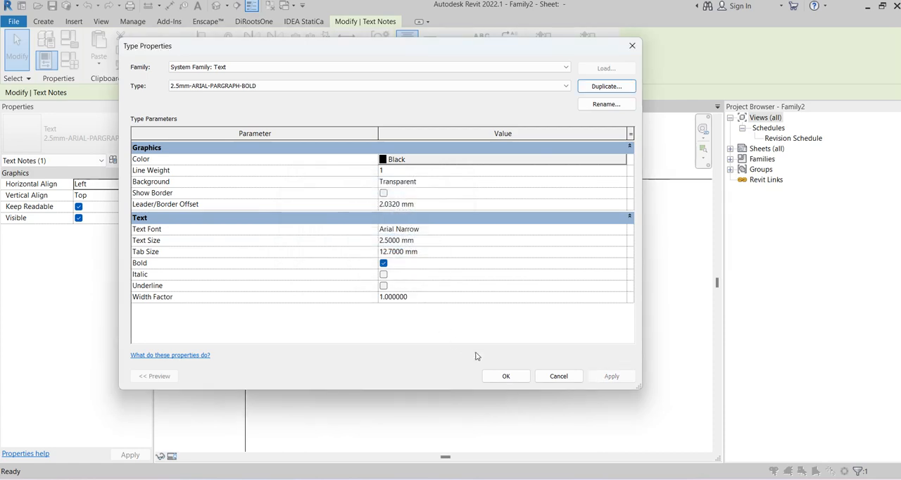
left_click(506, 375)
scroll(406, 282, "down", 2)
left_click(408, 282)
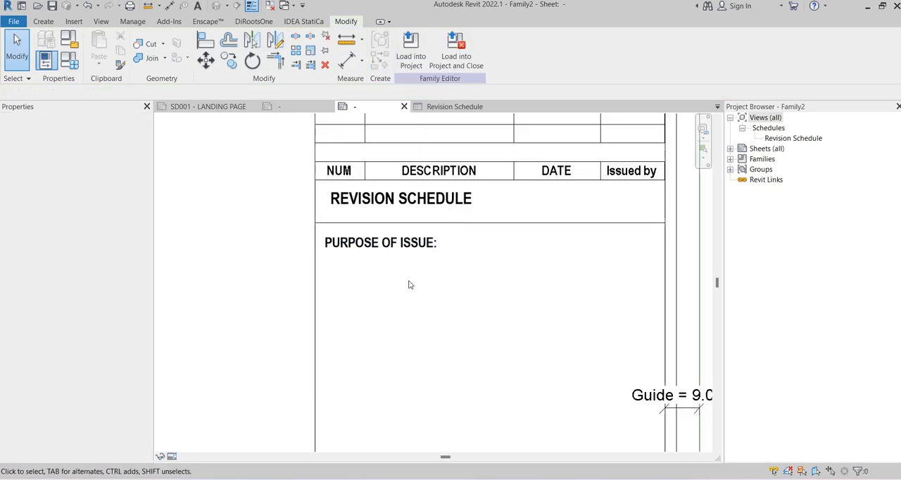
Reposition the PURPOSE OF ISSUE text note tightly into the corner beneath the revision schedule's lower border line
middle_click_drag(410, 282, 379, 263)
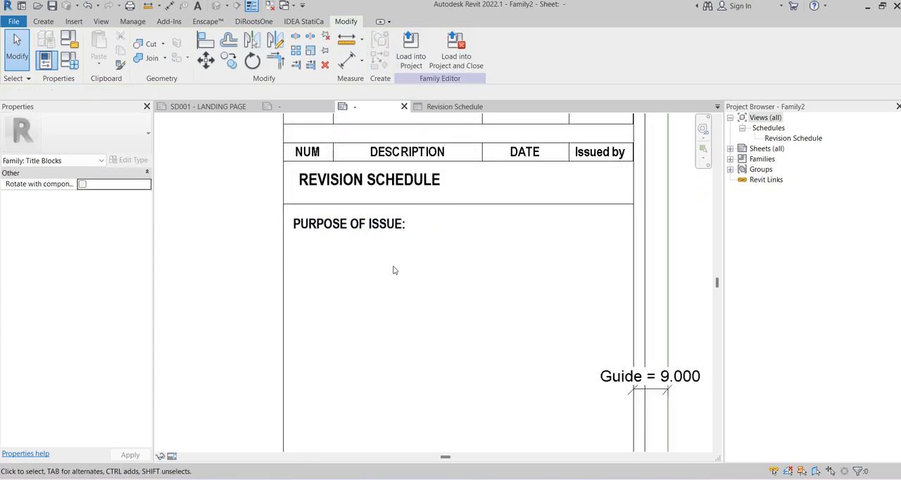
scroll(394, 271, "up", 3)
left_click(359, 187)
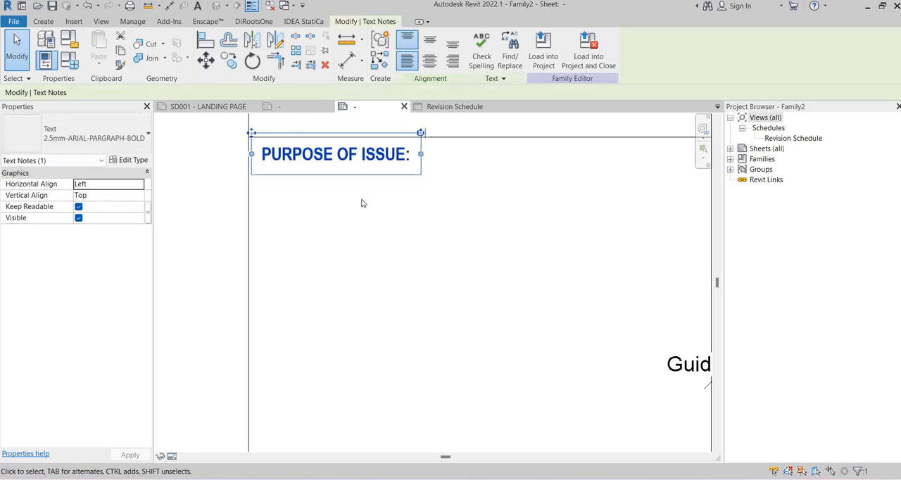
left_click(387, 226)
scroll(358, 237, "down", 3)
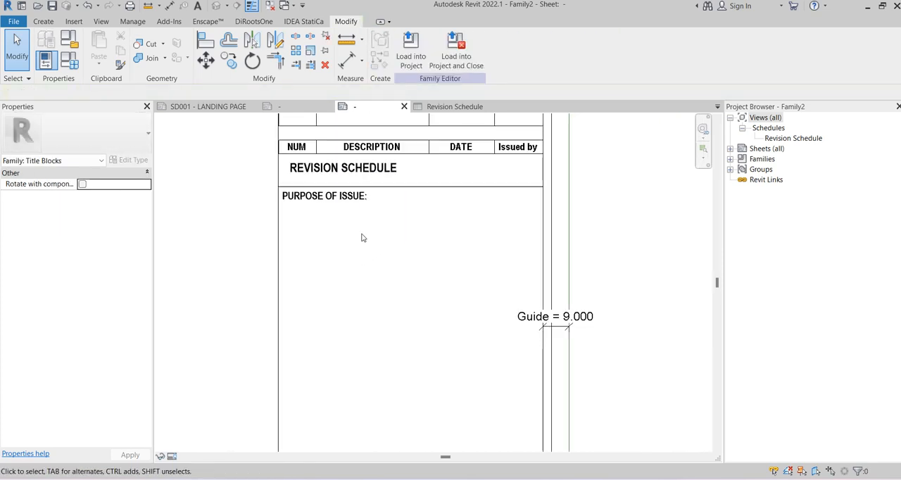
left_click(343, 205)
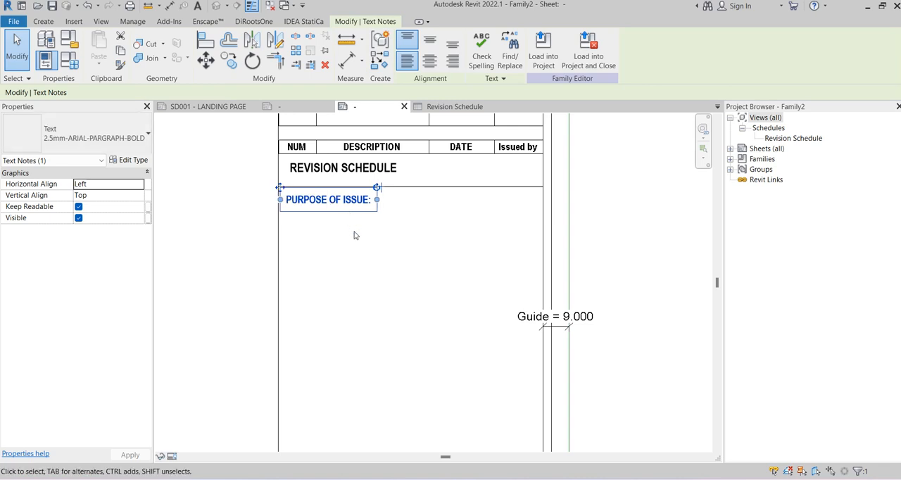
left_click(355, 236)
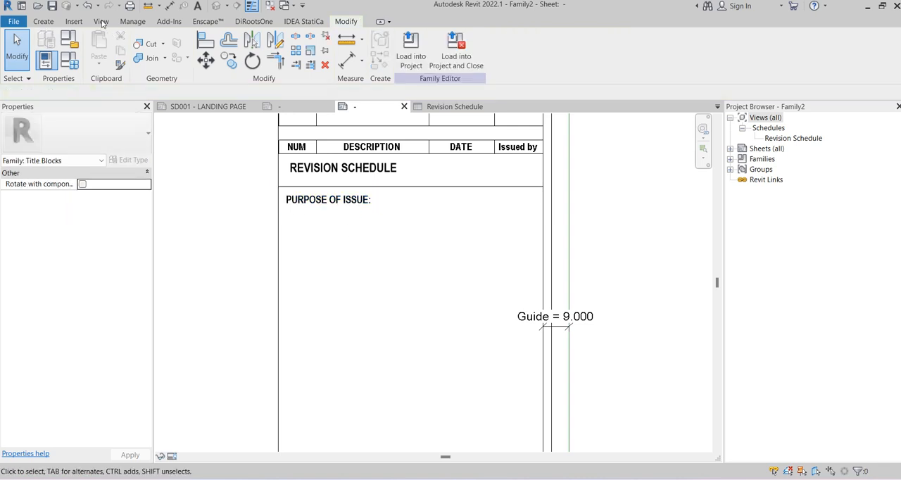
Place a label below the PURPOSE OF ISSUE note and open the shared parameter file editor for adding a new label parameter
left_click(44, 21)
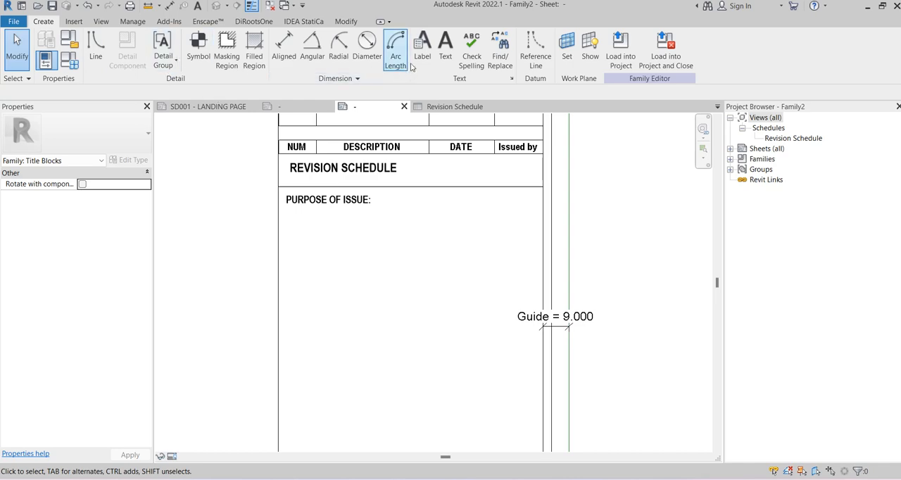
left_click(422, 44)
left_click(300, 223)
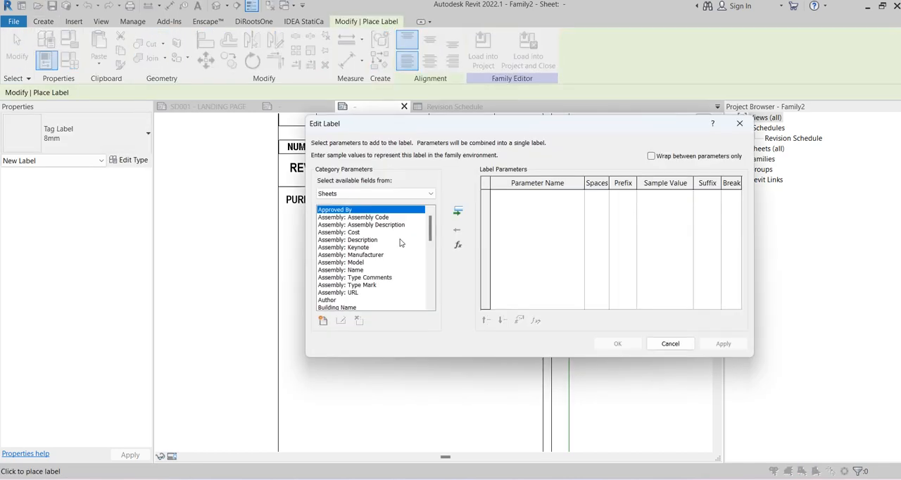
mouse_move(430, 225)
left_mouse_down()
mouse_move(421, 294)
mouse_move(420, 217)
left_mouse_up()
scroll(399, 269, "down", 8)
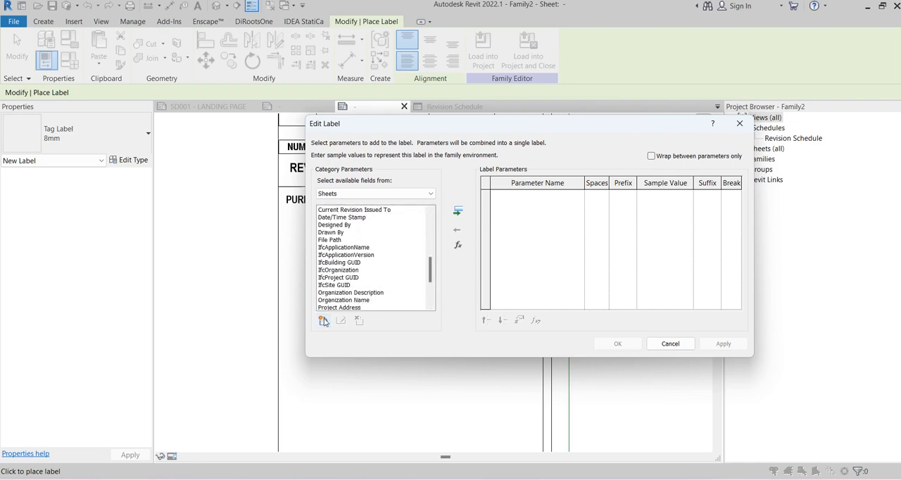
left_click(323, 320)
left_click(543, 211)
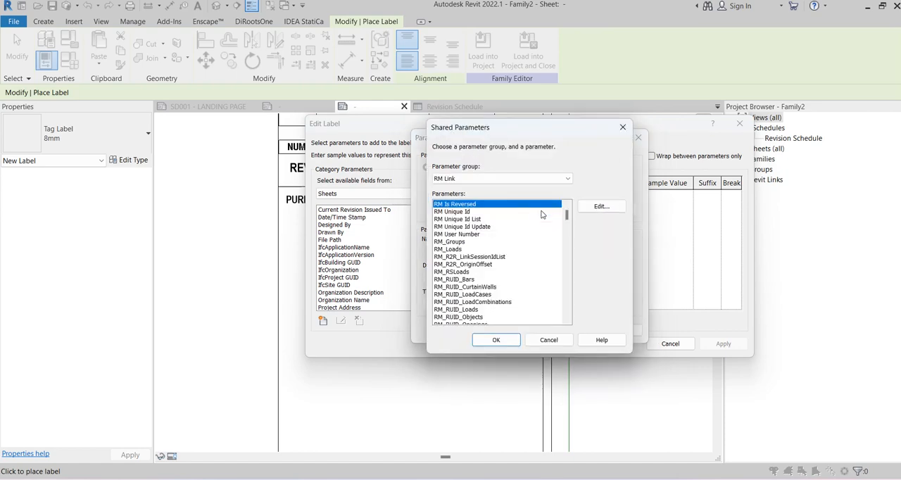
left_click(579, 206)
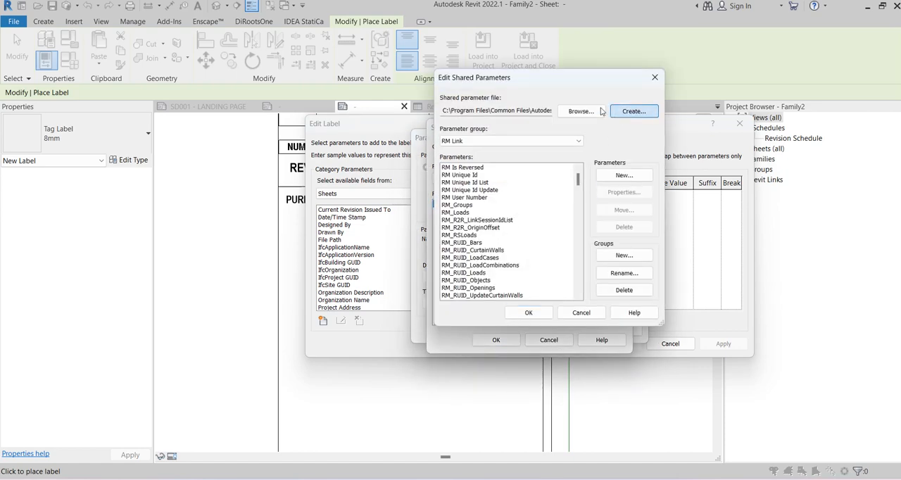
Create a shared parameter file named TITLEBLOCKPARAMTERS in the BIM steel course's FILES > REVIT > PARAMTERS > SHEETS > TITLE BLOCK folder
left_click(634, 110)
left_click(363, 301)
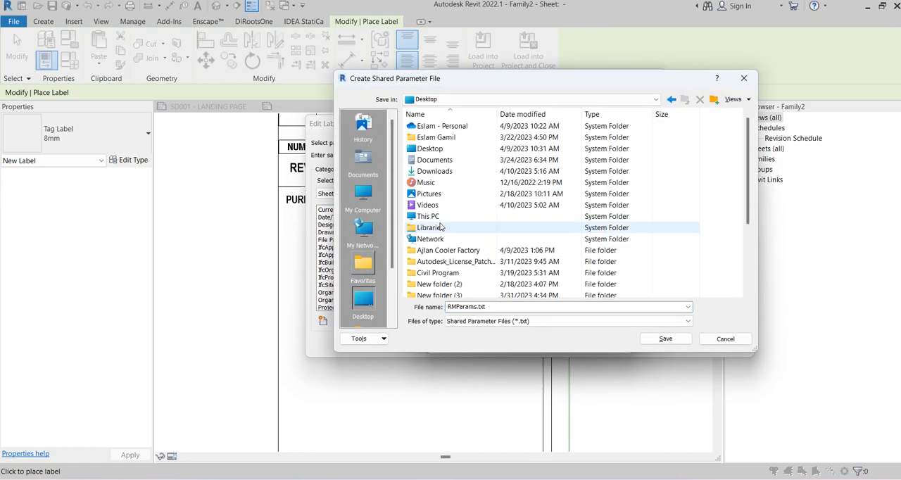
scroll(447, 271, "down", 2)
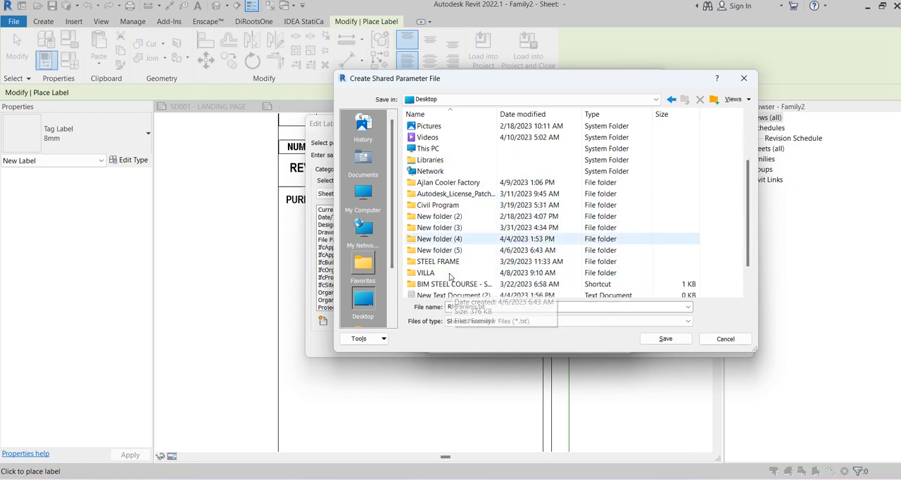
double_click(454, 284)
double_click(426, 126)
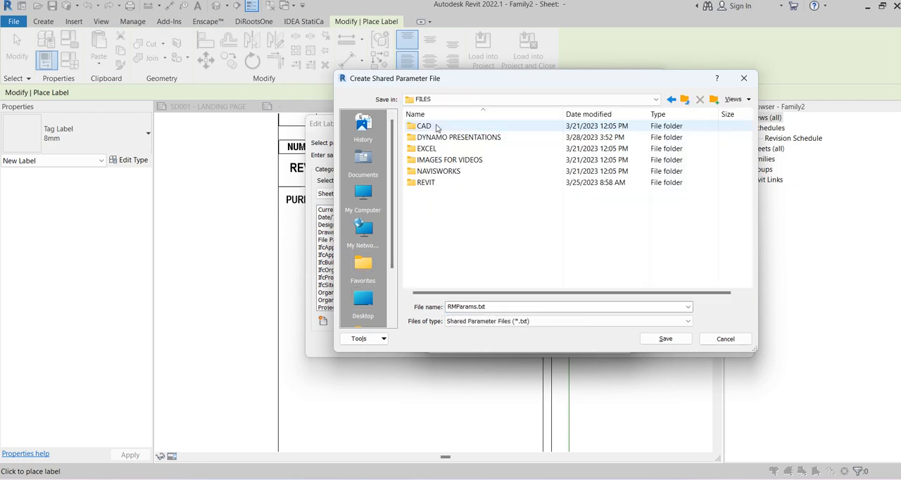
double_click(425, 182)
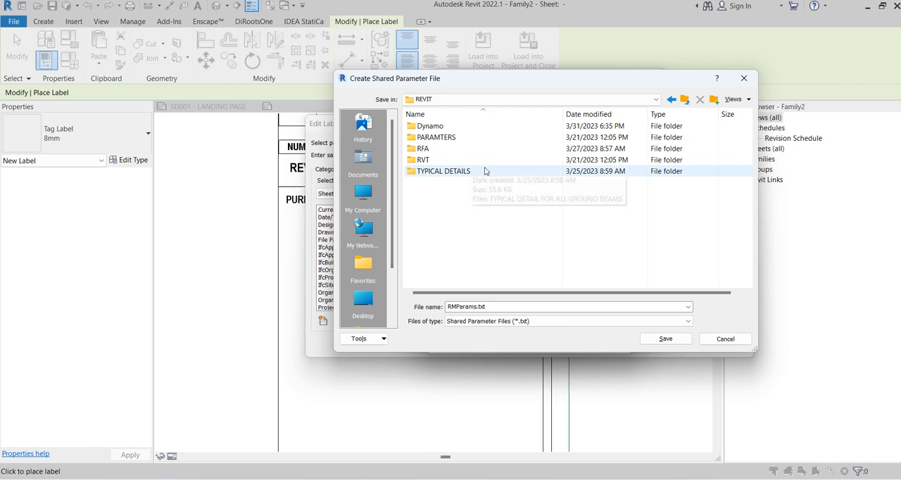
double_click(436, 137)
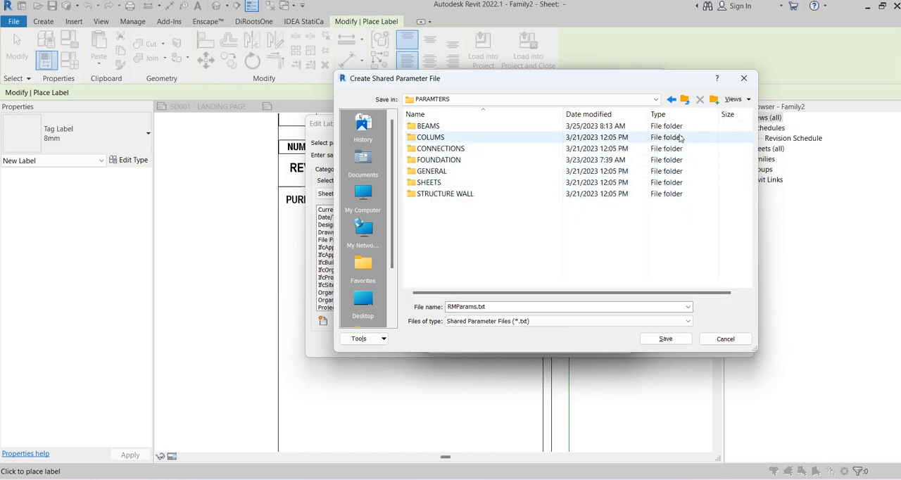
double_click(428, 182)
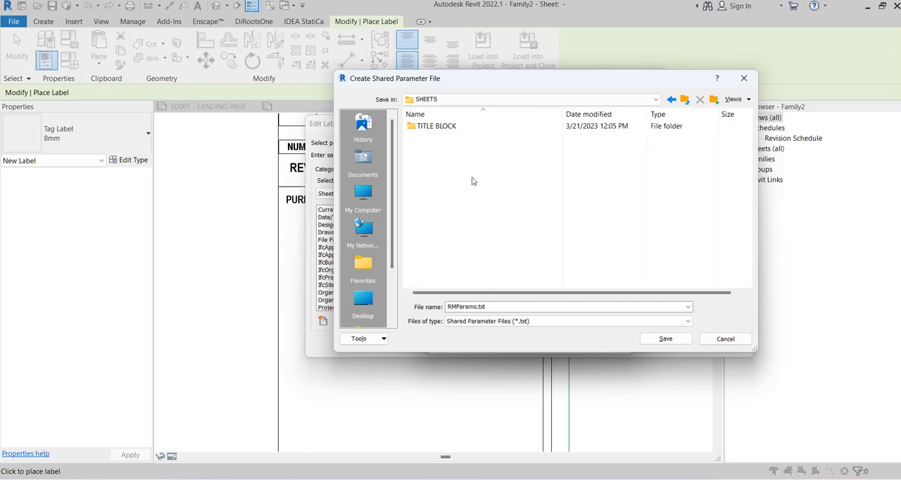
left_click(455, 126)
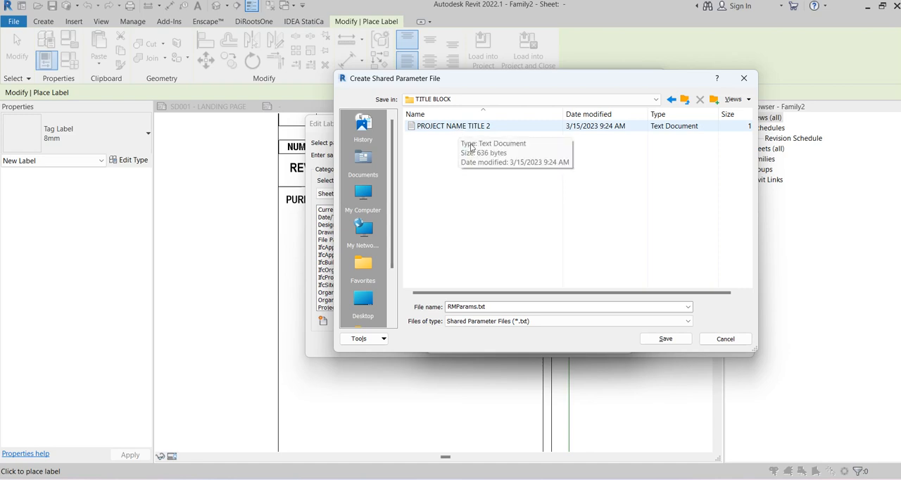
left_click(502, 307)
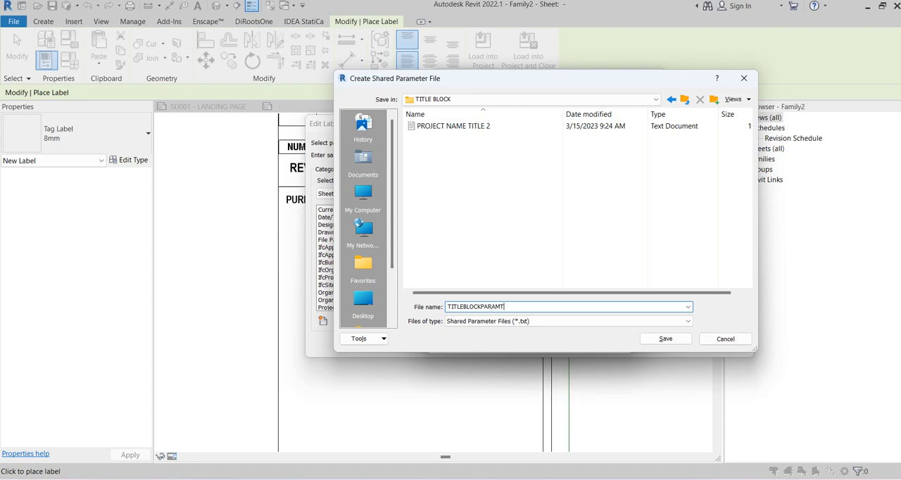
double_click(507, 308)
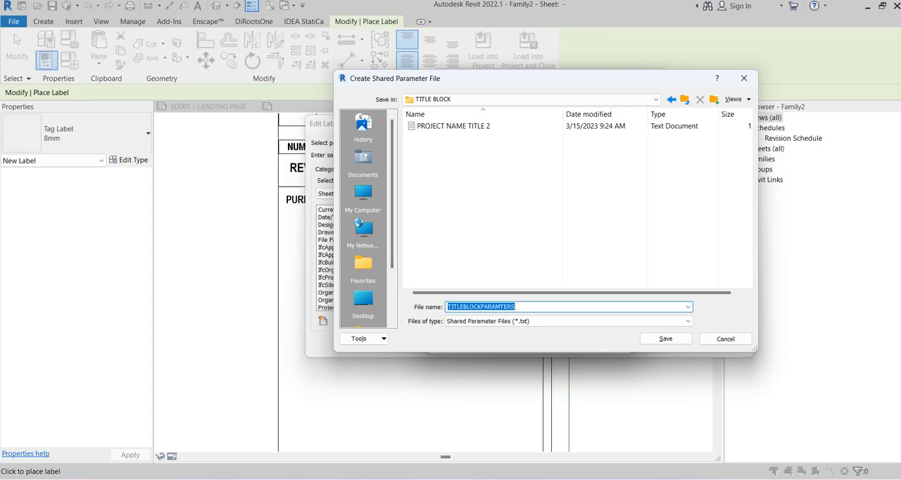
left_click(665, 338)
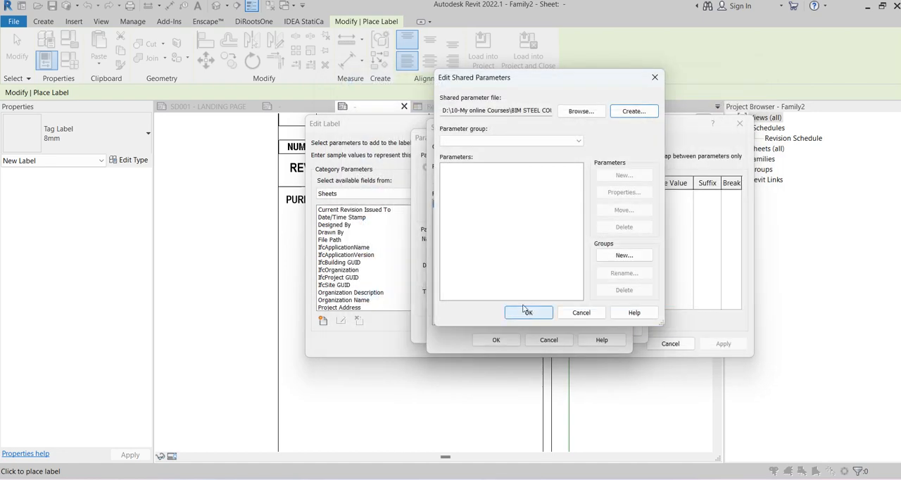
Add a parameter group named TITLEBLOCKPARAMTERS to the new shared parameter file
left_click(606, 255)
type("TITLEBLOCKPARAMTERS")
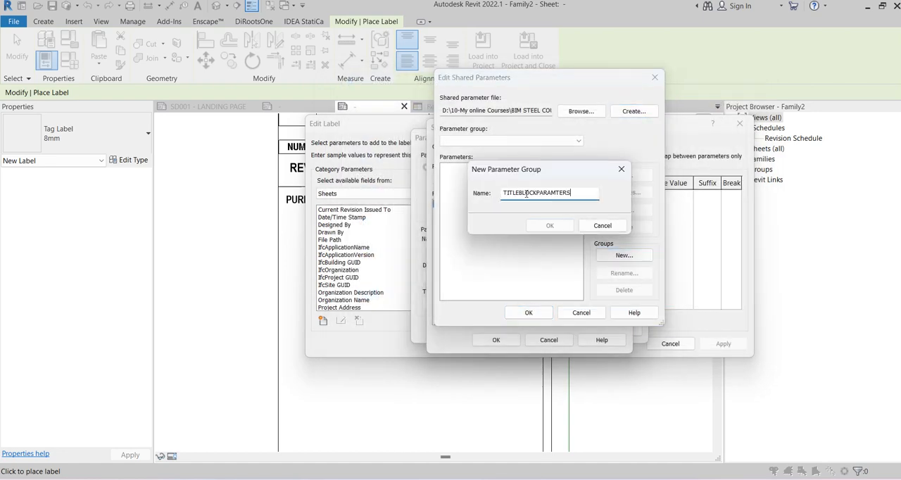
left_click(549, 227)
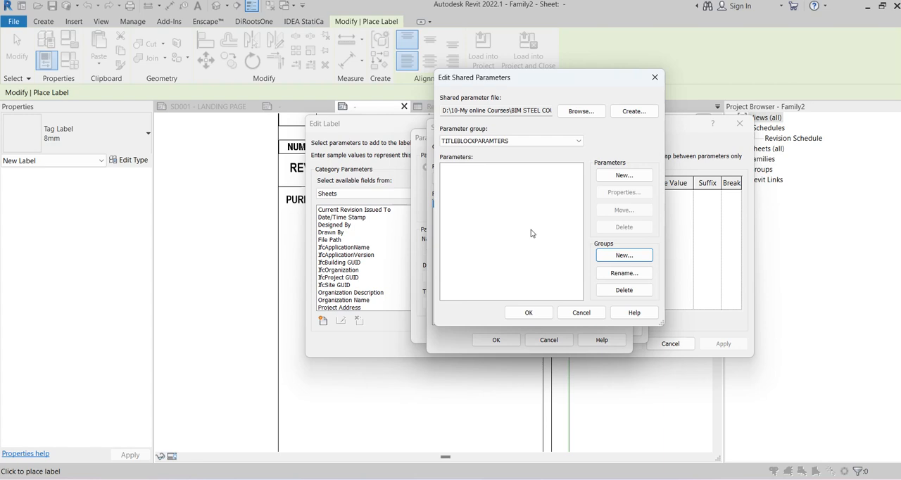
Open the properties for a new shared parameter in the TITLEBLOCKPARAMTERS group
left_click(602, 176)
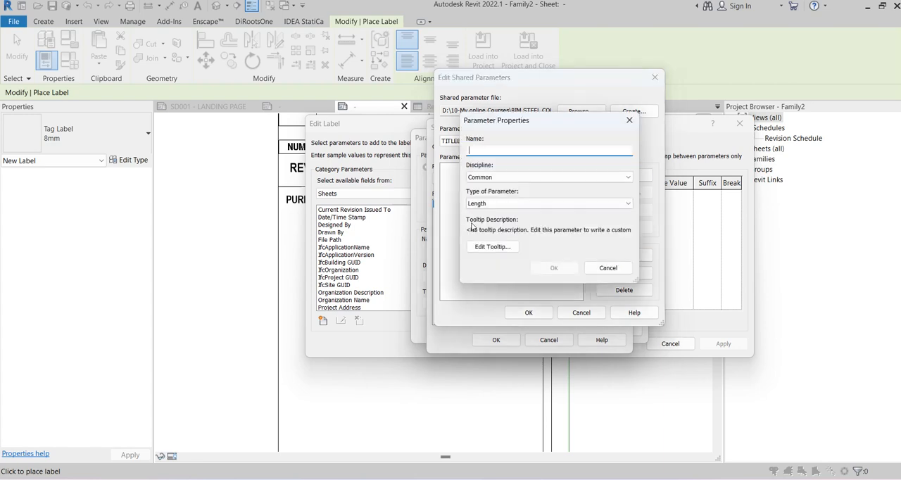
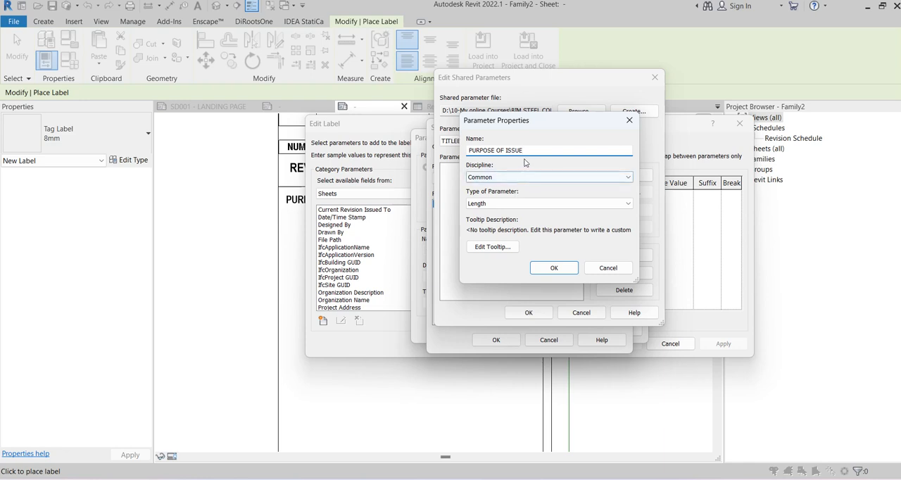
Set the PURPOSE OF ISSUE shared parameter's type to Text and add it to the TITLEBLOCKPARAMTERS group
left_click(496, 203)
left_click(488, 215)
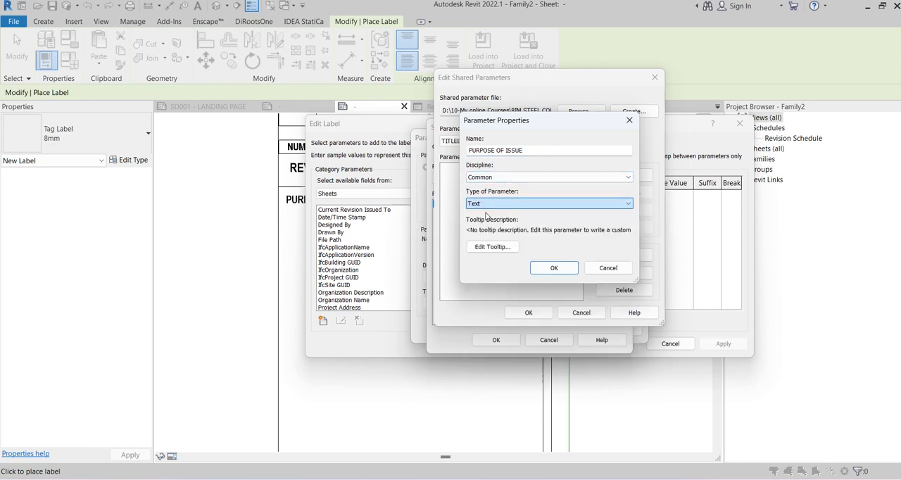
left_click(553, 267)
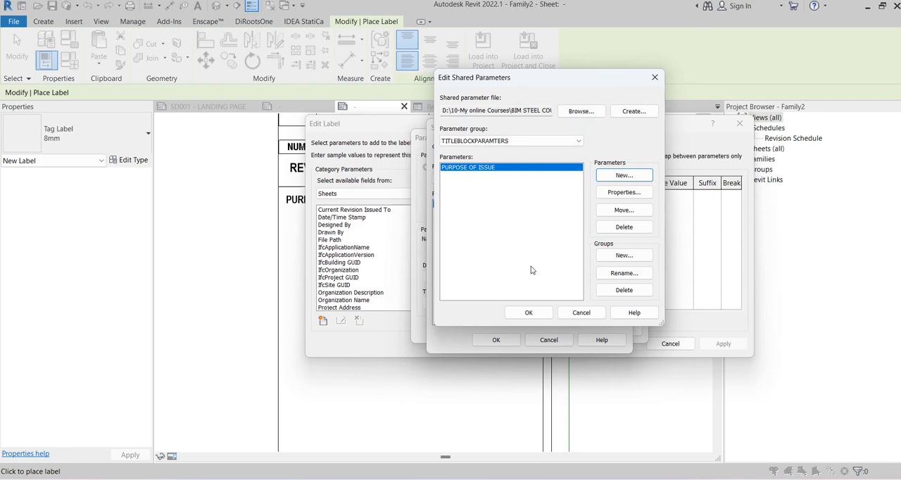
left_click(529, 312)
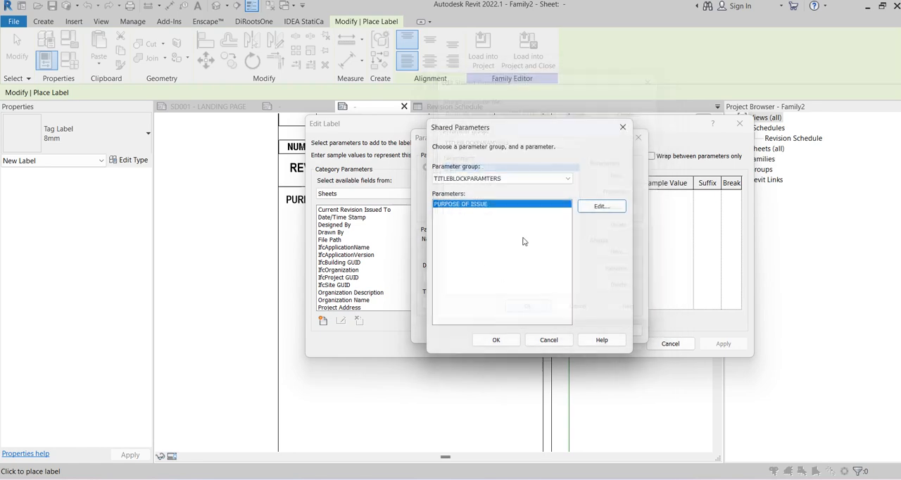
Choose the PURPOSE OF ISSUE shared parameter as a sheet field and add it to the new label
left_click(495, 339)
left_click(512, 330)
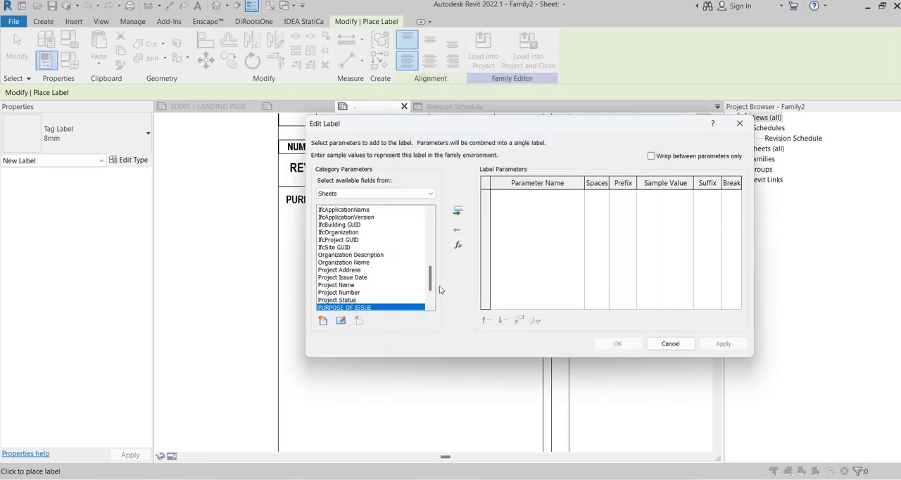
left_click(458, 212)
left_click(617, 343)
scroll(385, 268, "down", 2)
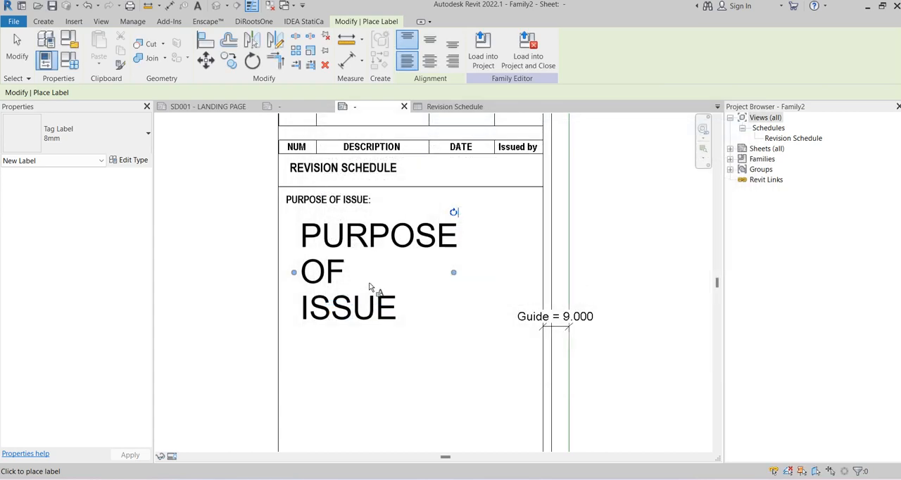
key("Escape")
Duplicate the PURPOSE OF ISSUE label's type as 2.5mm and set its text size to 2.5 mm
left_click(380, 269)
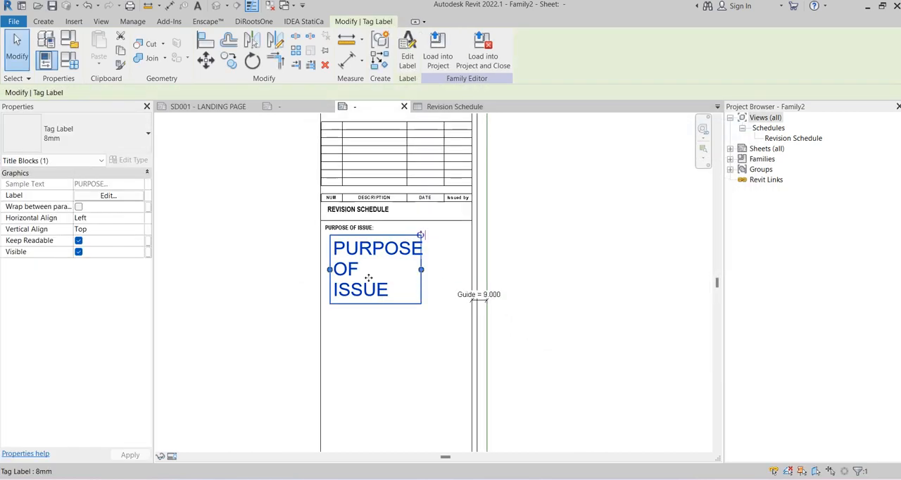
left_click(93, 145)
left_click(32, 190)
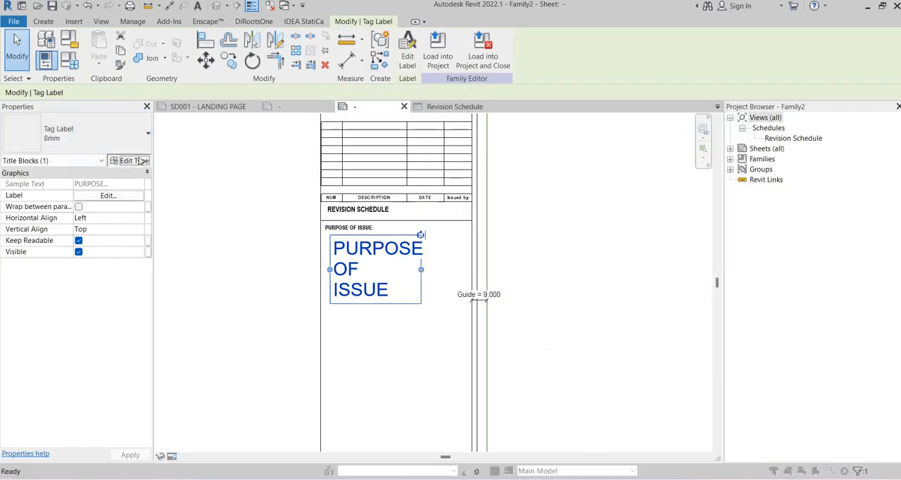
left_click(113, 161)
left_click(605, 85)
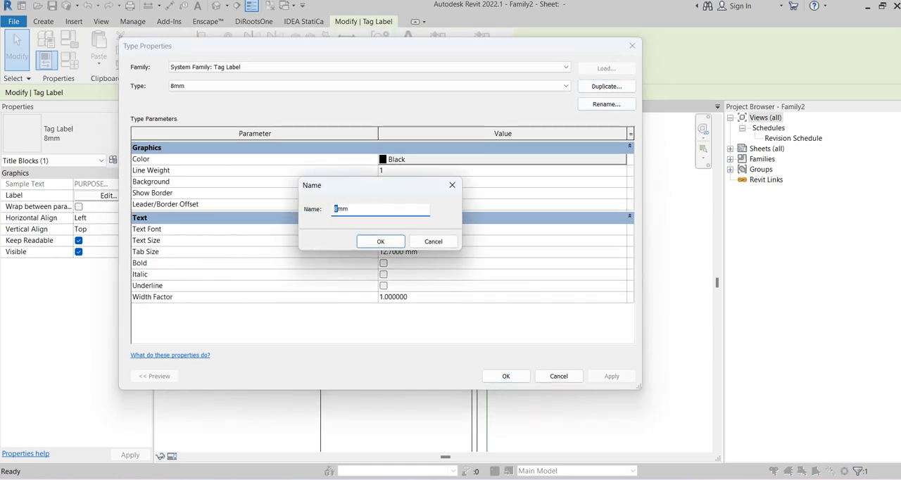
left_click(380, 241)
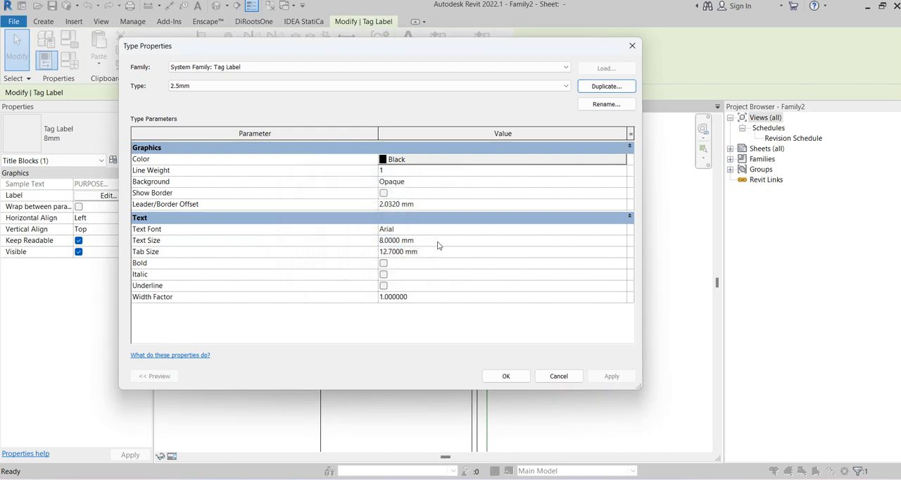
Give the 2.5mm label type the Arial Narrow font and a transparent background
left_click(618, 233)
left_click(621, 231)
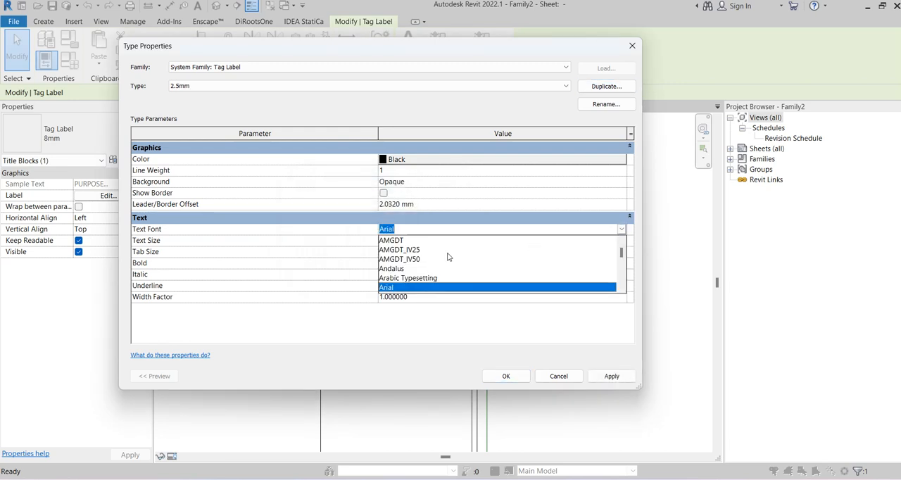
scroll(436, 249, "down", 2)
left_click(406, 249)
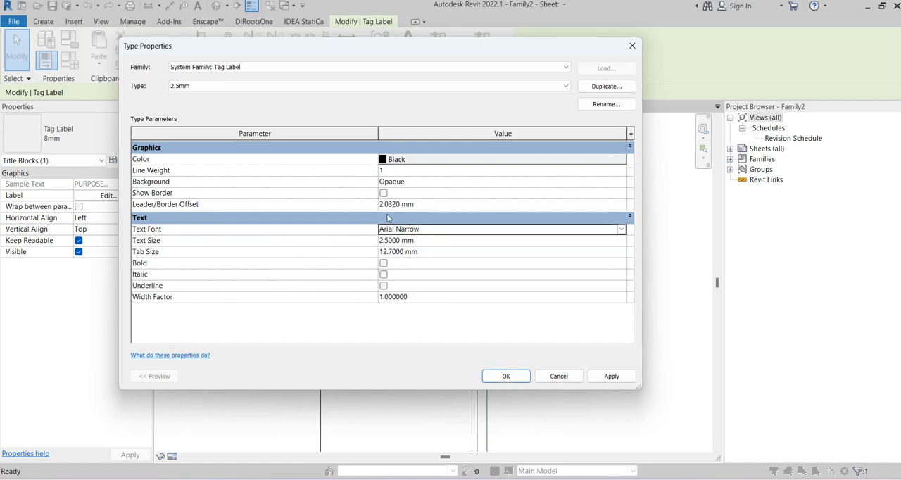
left_click(619, 184)
left_click(418, 202)
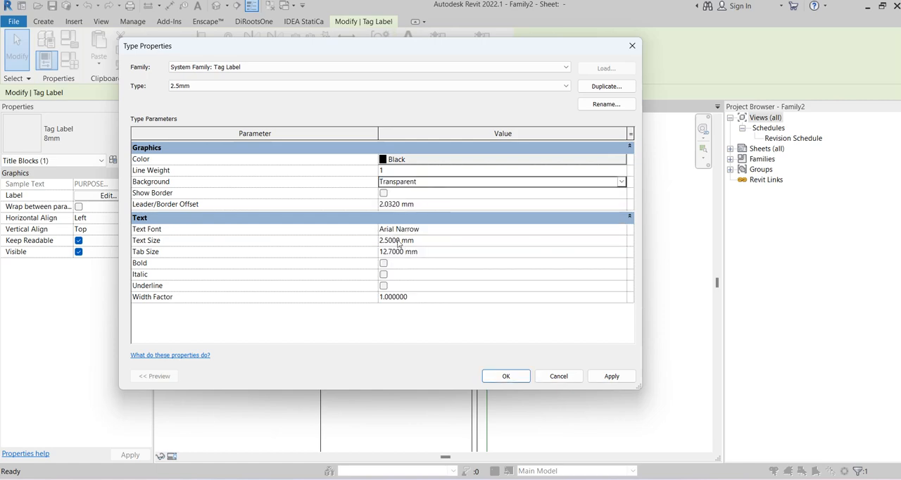
left_click(508, 379)
Move the PURPOSE OF ISSUE label slightly right and up beneath its heading note
scroll(372, 274, "up", 2)
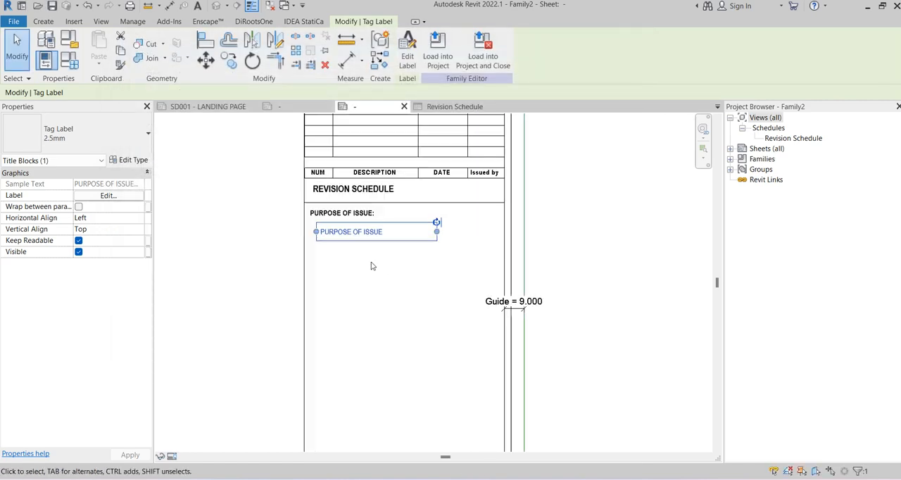
left_click(372, 265)
scroll(361, 226, "up", 3)
left_click(319, 239)
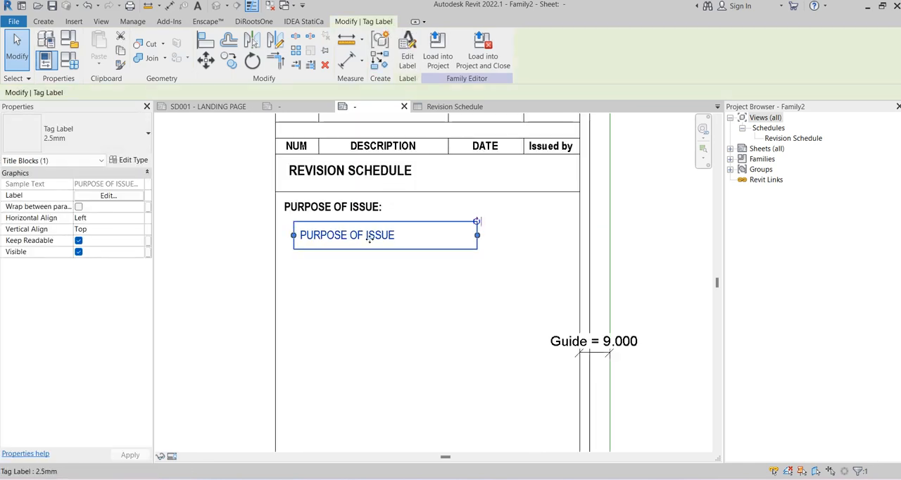
left_click_drag(368, 238, 406, 232)
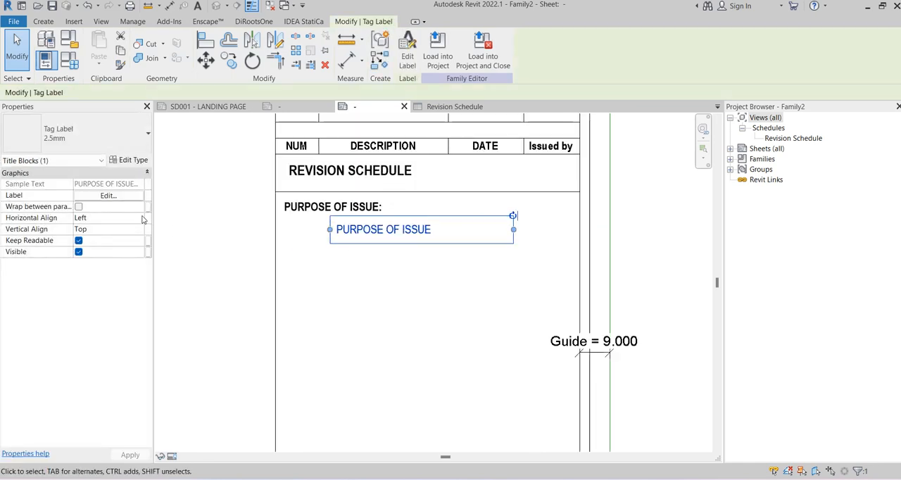
Align the label text to Center and Middle and widen its box to nearly the full title block column width
left_click(132, 219)
left_click(84, 239)
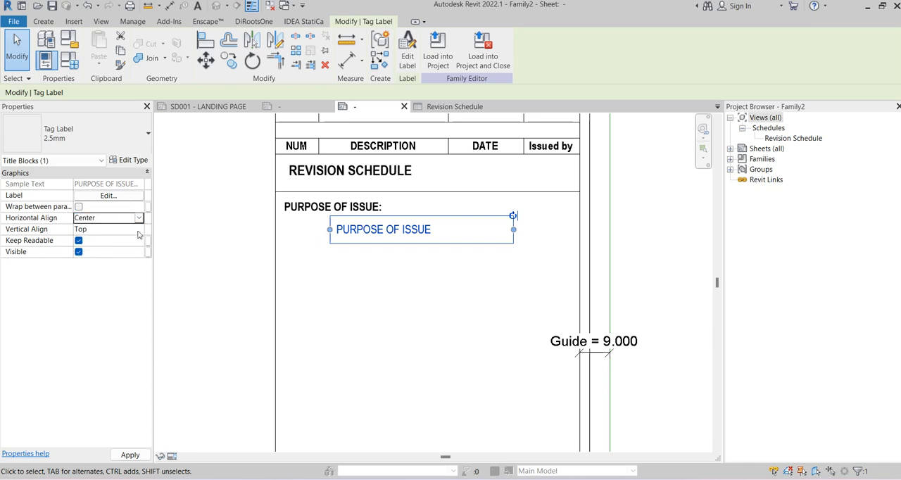
left_click(138, 229)
left_click(97, 246)
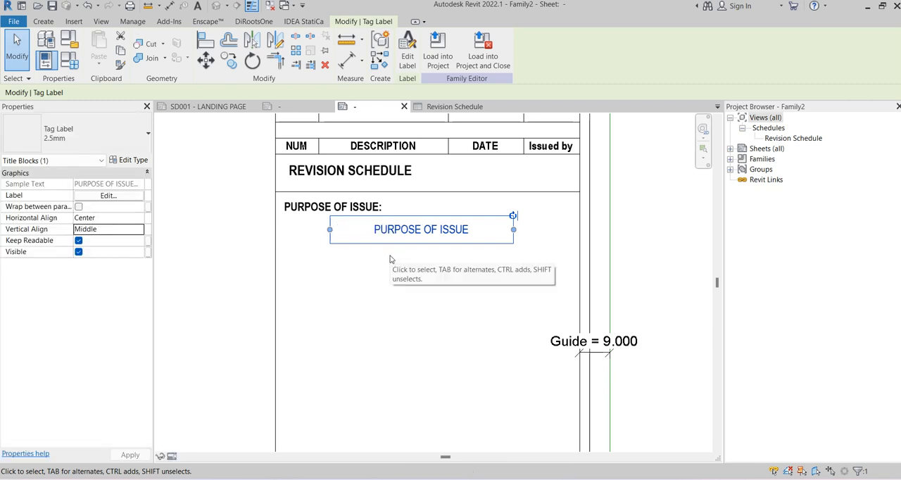
key("Down")
left_click_drag(517, 233, 570, 233)
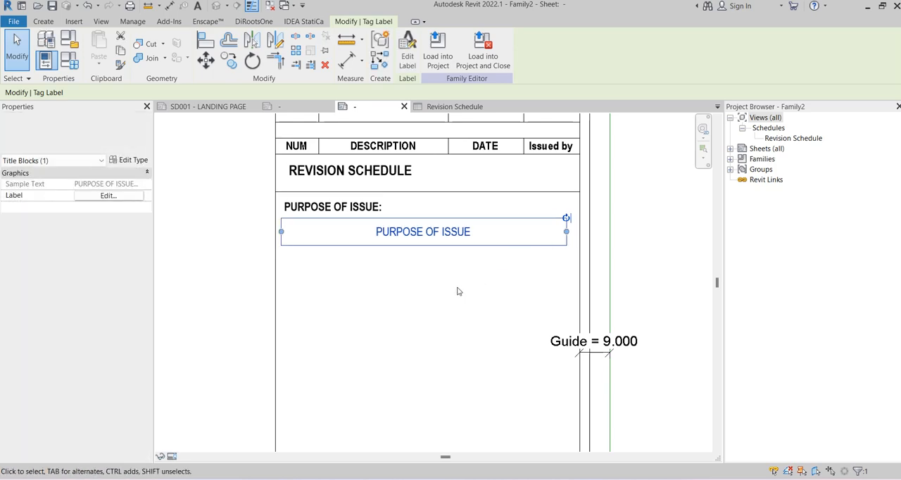
Rename the label type to 2.5mm-BOLD and make its text bold
left_click(133, 160)
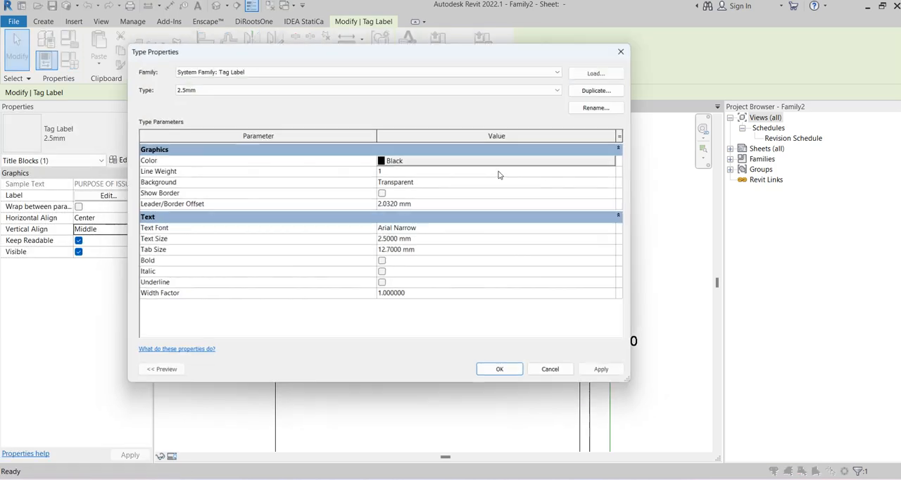
left_click(589, 106)
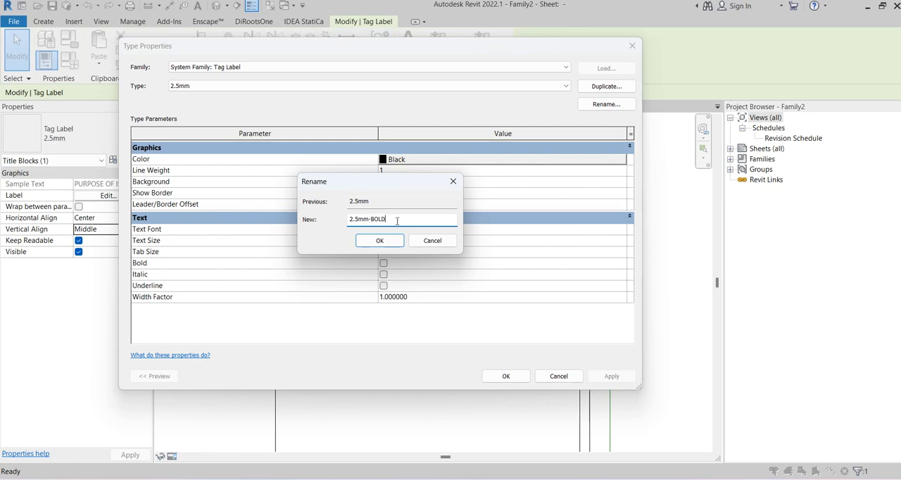
left_click(380, 240)
left_click(383, 262)
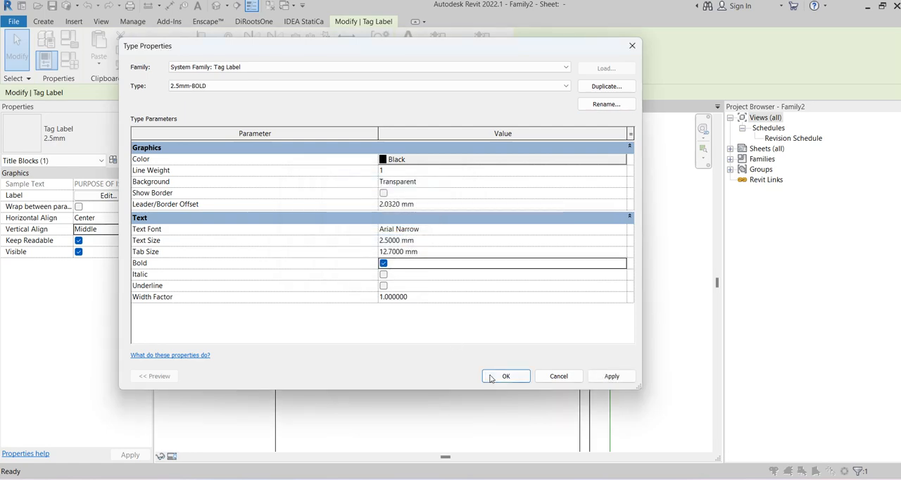
left_click(491, 378)
left_click(380, 334)
middle_click_drag(380, 333, 374, 250)
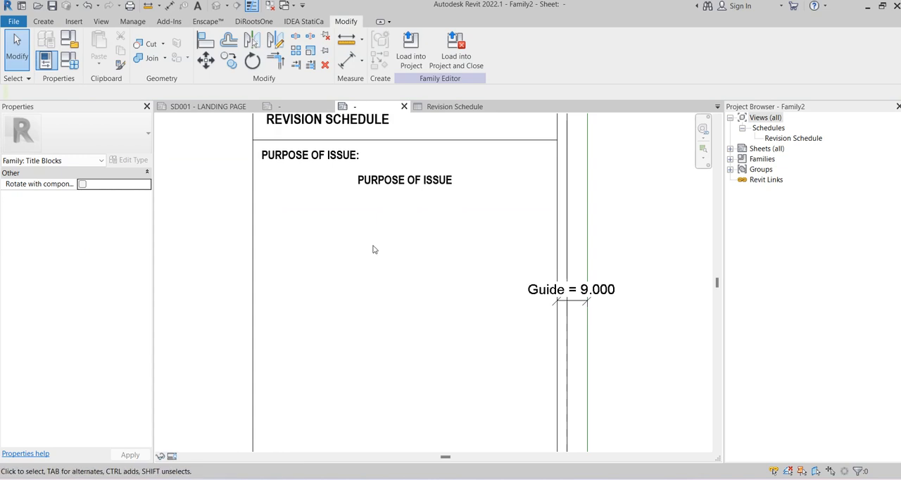
middle_click_drag(314, 204, 322, 232)
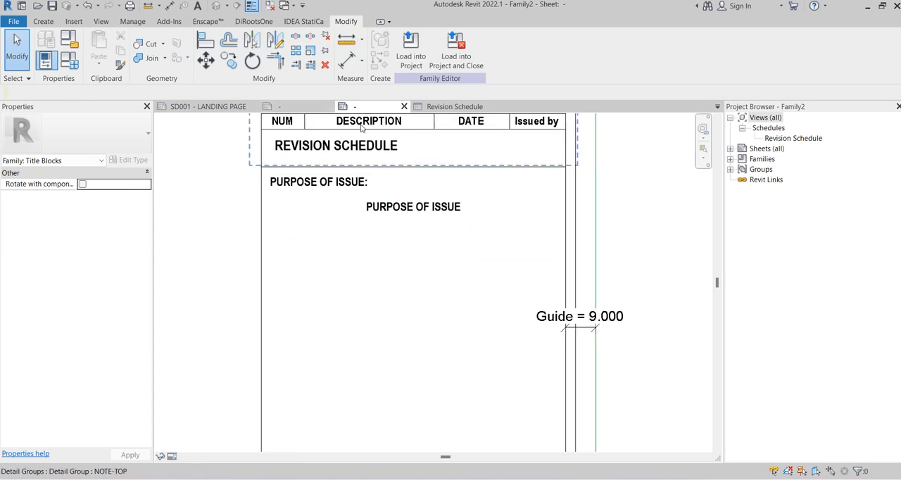
Compare with the reference title block and copy the line above the PURPOSE OF ISSUE note 15 mm down, below the label
left_click(284, 105)
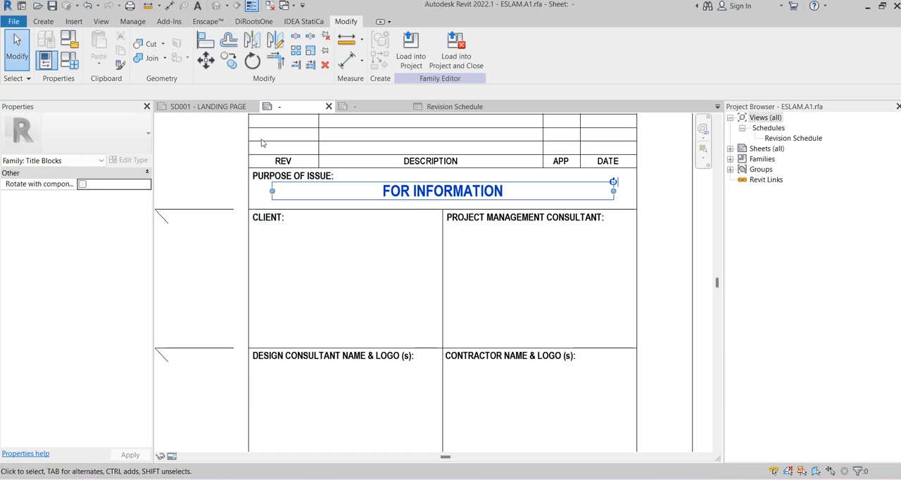
left_click(356, 107)
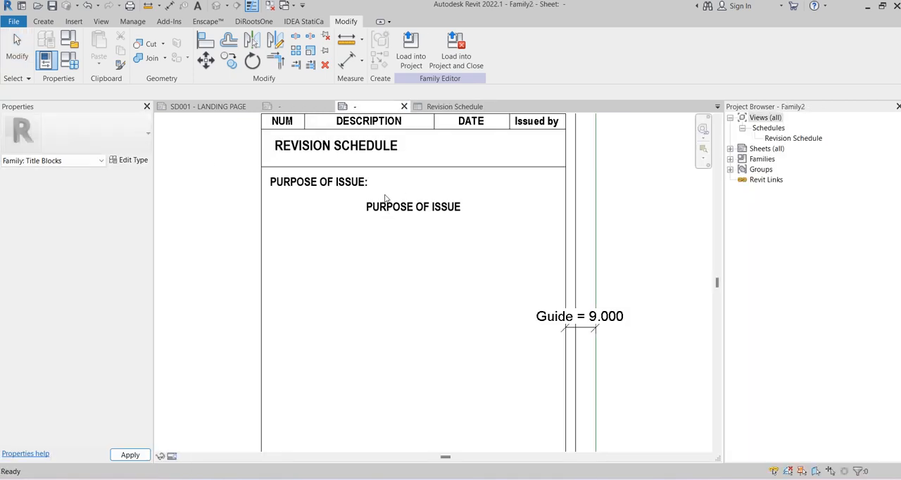
scroll(428, 161, "up", 2)
left_click(431, 154)
key("c")
key("o")
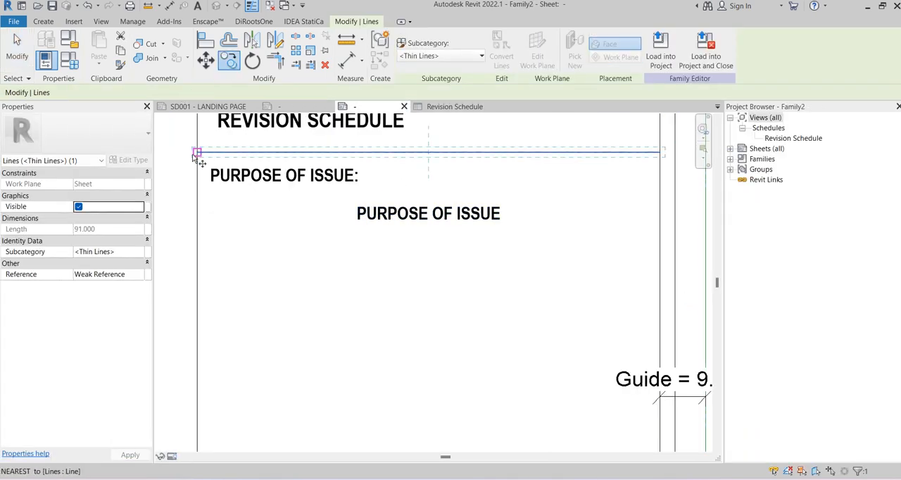
left_click(197, 151)
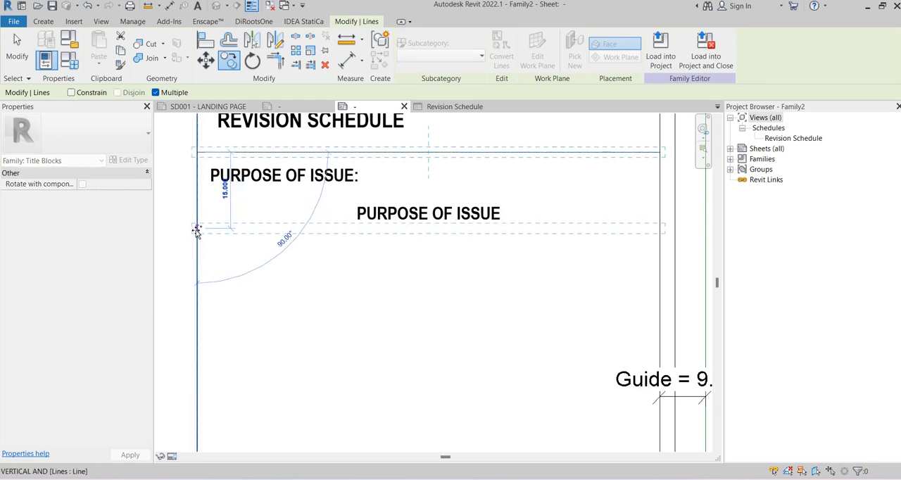
left_click(195, 231)
scroll(232, 226, "down", 3)
key("Escape")
key("Escape")
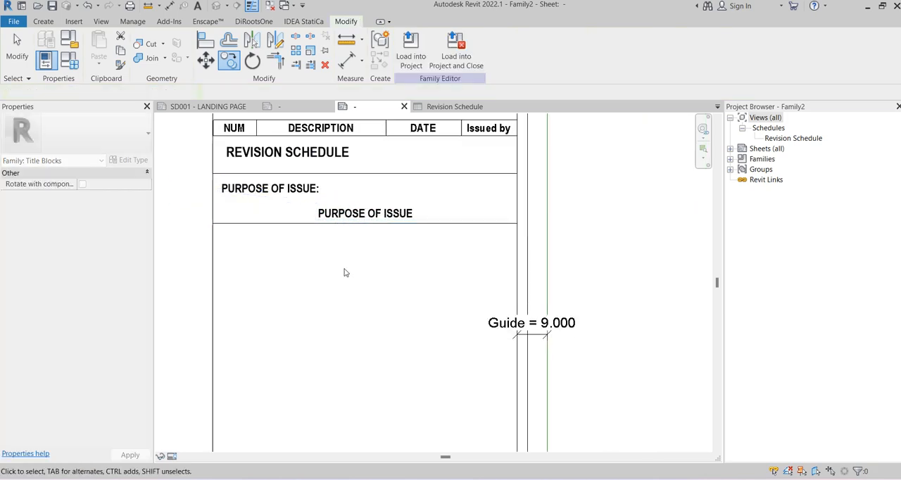
Nudge the PURPOSE OF ISSUE label up so it sits clear of the new dividing line
left_click(366, 216)
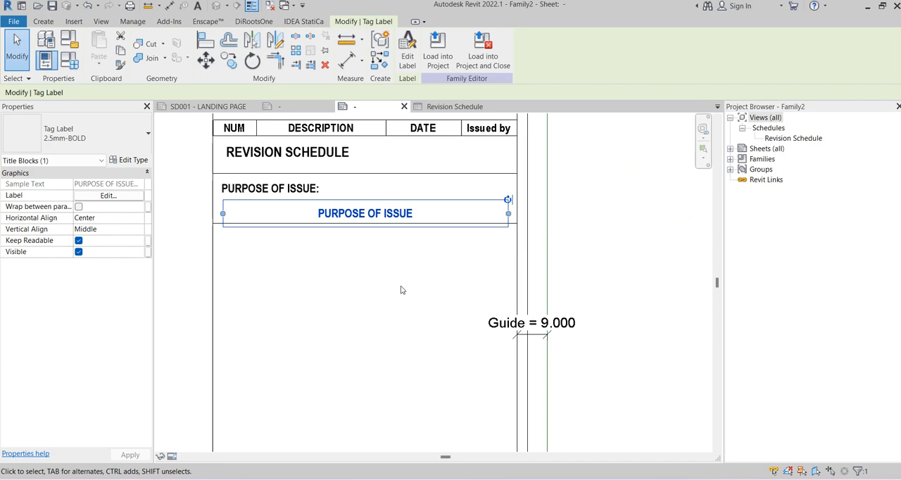
key("Up")
key("Up")
key("Escape")
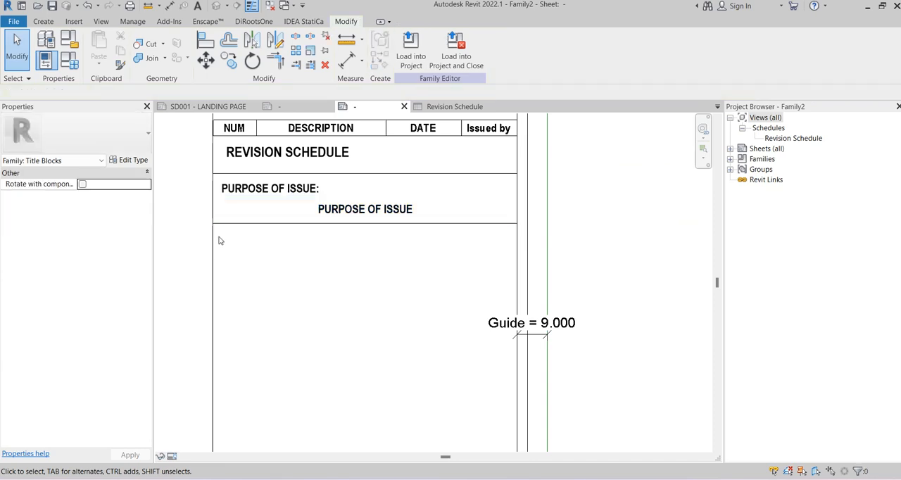
Shift the lower dividing line slightly down and readjust the PURPOSE OF ISSUE label within its box
left_click(218, 228)
left_click(363, 224)
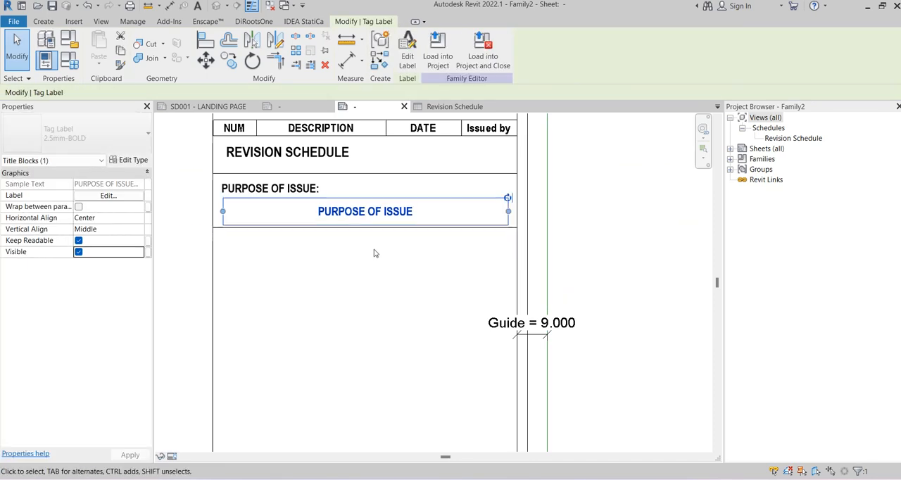
left_click(370, 279)
middle_click_drag(548, 225, 553, 198)
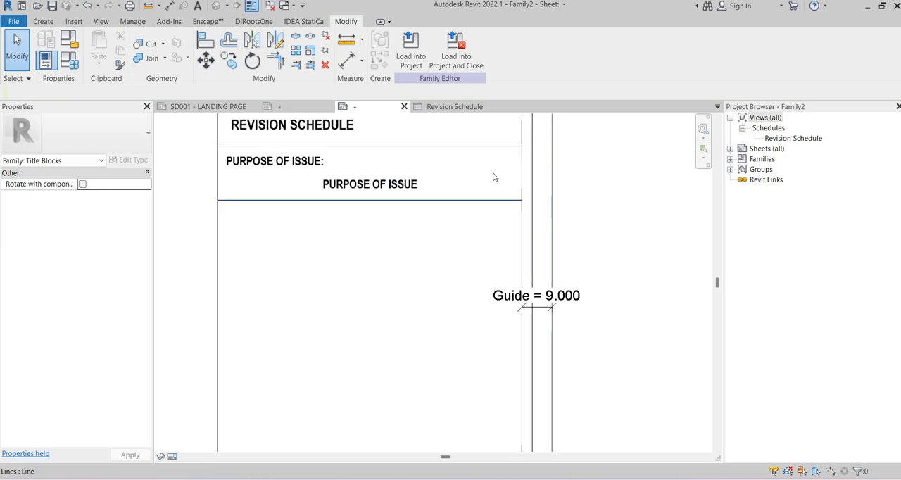
Examine the client, consultant and contractor box layout in the reference A1 title block family
left_click(285, 107)
scroll(373, 226, "down", 3)
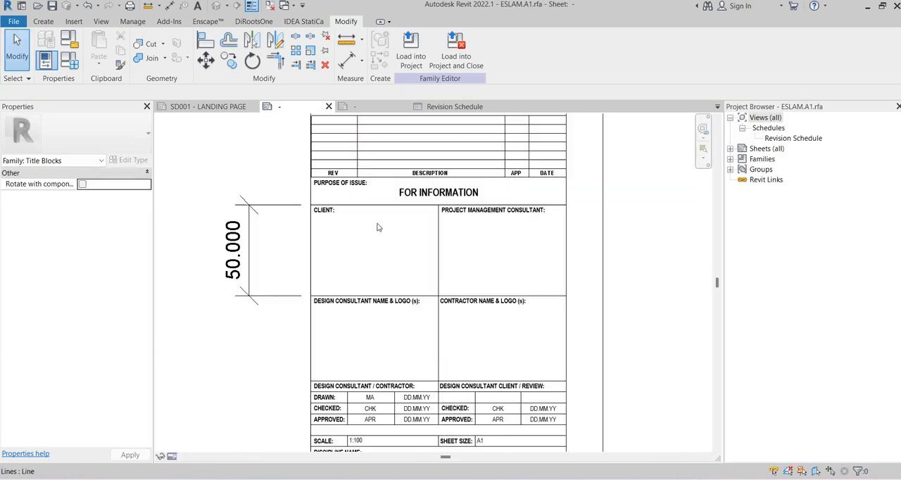
middle_click_drag(346, 177, 345, 175)
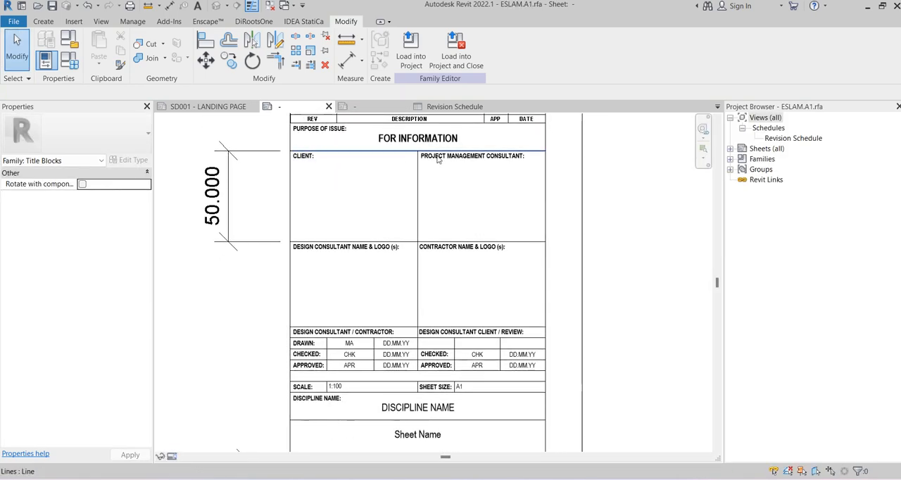
scroll(415, 167, "up", 1)
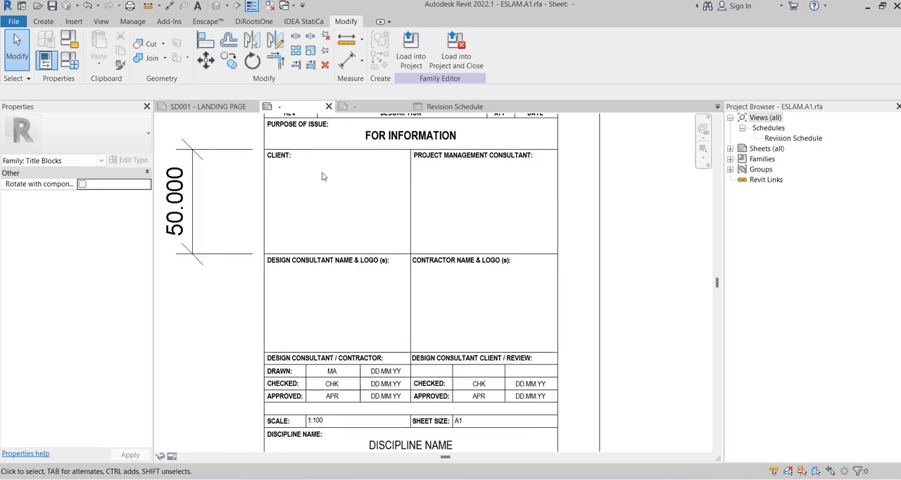
Draw a 100 mm vertical line down from the midpoint of the line beneath the PURPOSE OF ISSUE box in the new title block
left_click(347, 110)
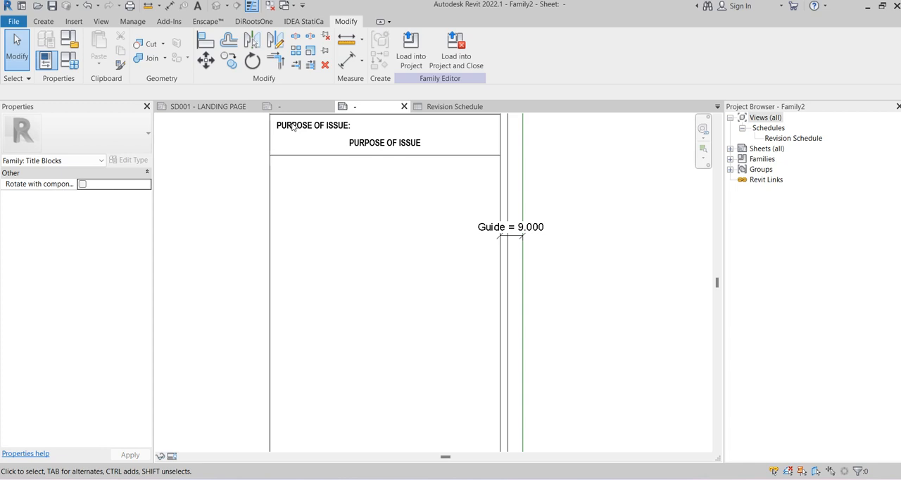
left_click(373, 154)
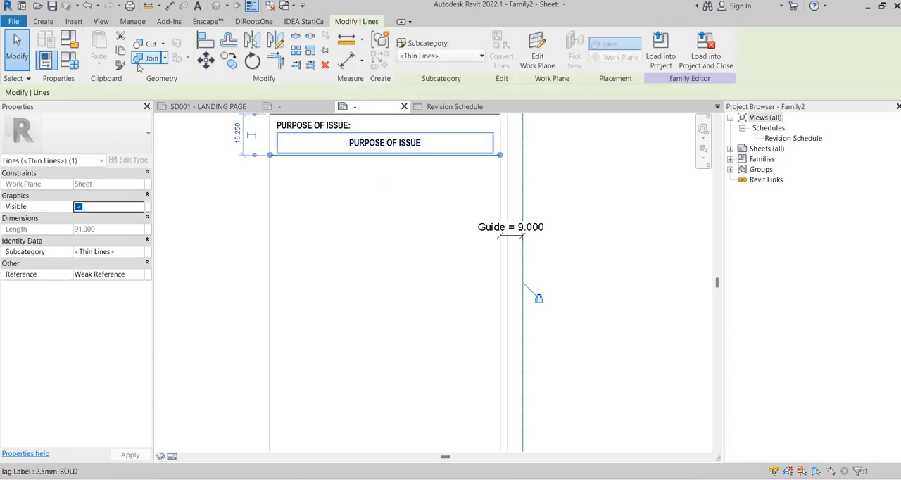
left_click(73, 21)
left_click(43, 21)
left_click(93, 43)
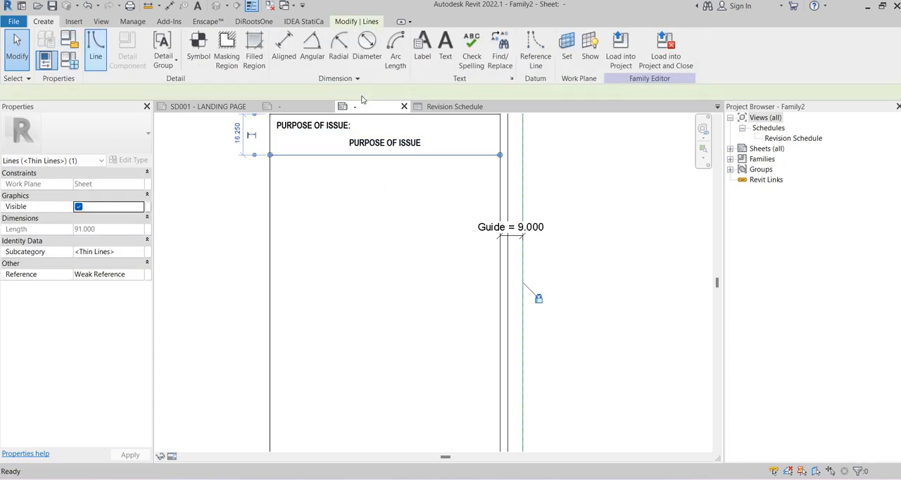
left_click(385, 154)
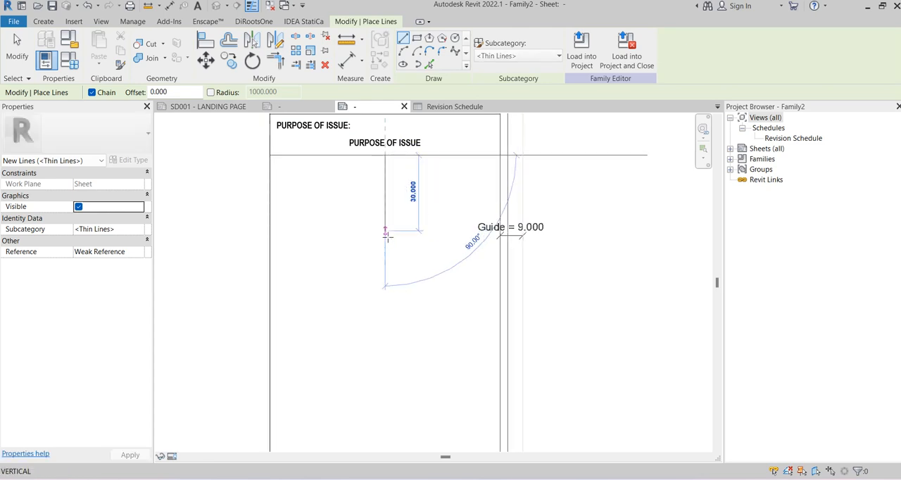
type("100")
key("Return")
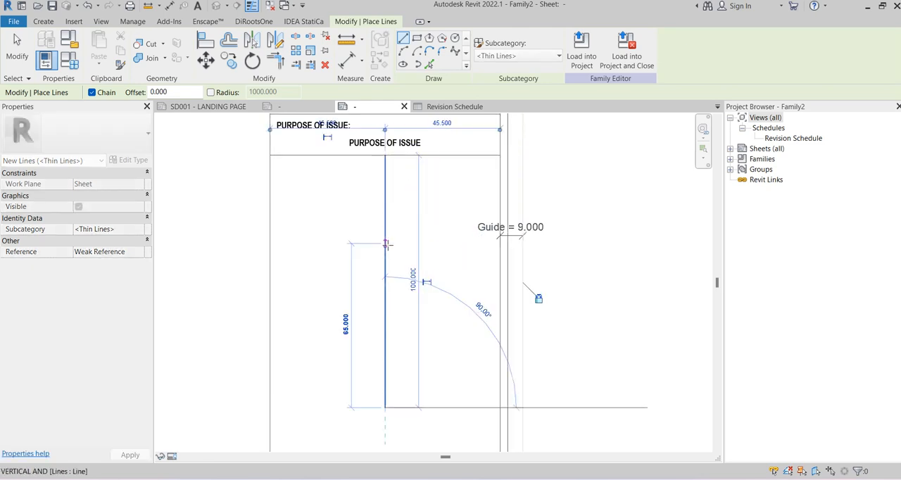
key("Escape")
Draw a horizontal line through the vertical line's midpoint, spanning the full width of the info card
left_click(384, 281)
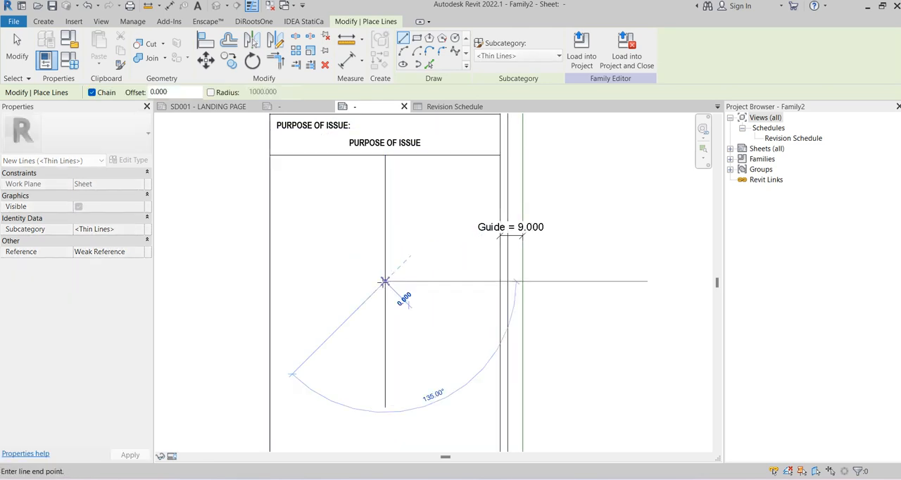
left_click(499, 282)
key("Escape")
key("Escape")
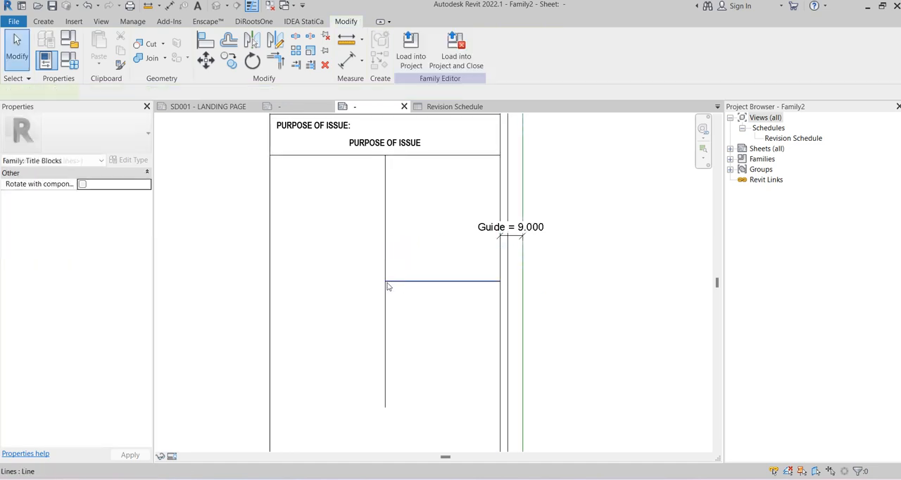
left_click(391, 281)
left_click_drag(327, 283, 271, 281)
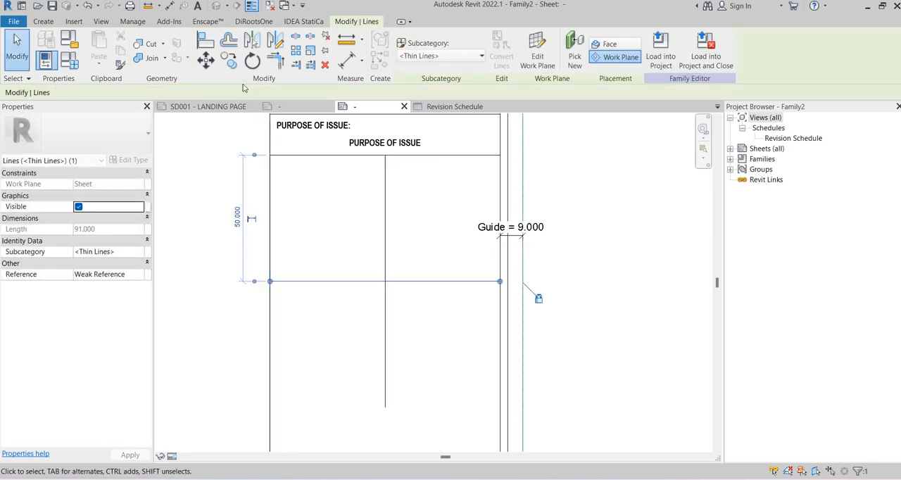
Copy the horizontal line down to the lower end of the vertical divider
key("c")
key("o")
left_click(387, 282)
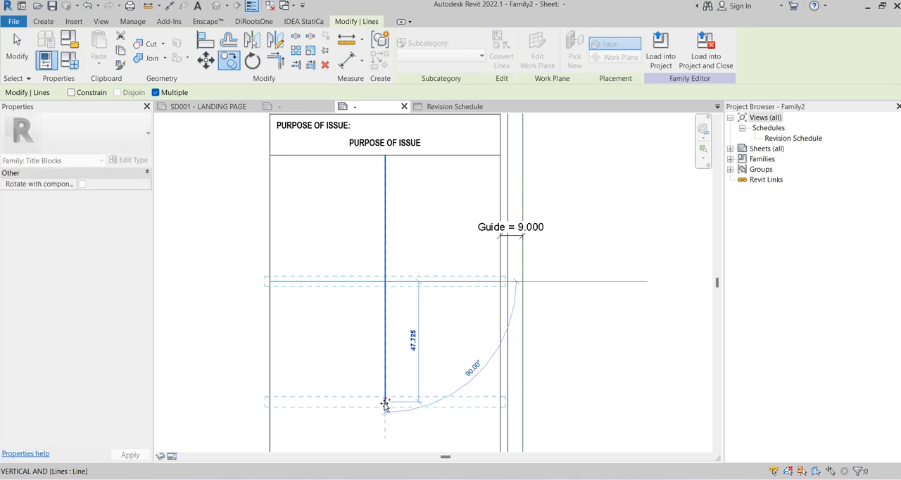
left_click(385, 407)
key("Escape")
key("Escape")
Set the Info Card parameter of the A1 Landscape type to 120 mm
scroll(520, 210, "down", 3)
middle_click_drag(581, 204, 518, 247)
scroll(553, 180, "down", 2)
scroll(539, 281, "down", 1)
scroll(438, 142, "up", 3)
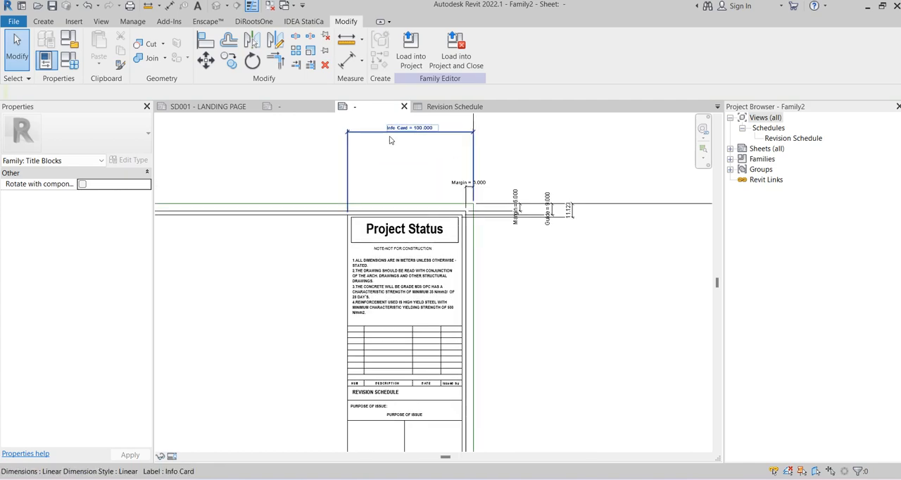
left_click(72, 65)
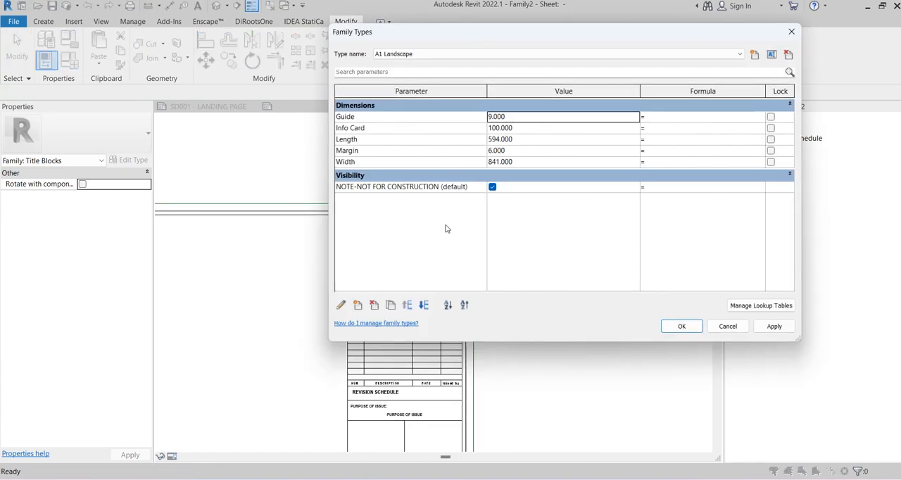
left_click(562, 128)
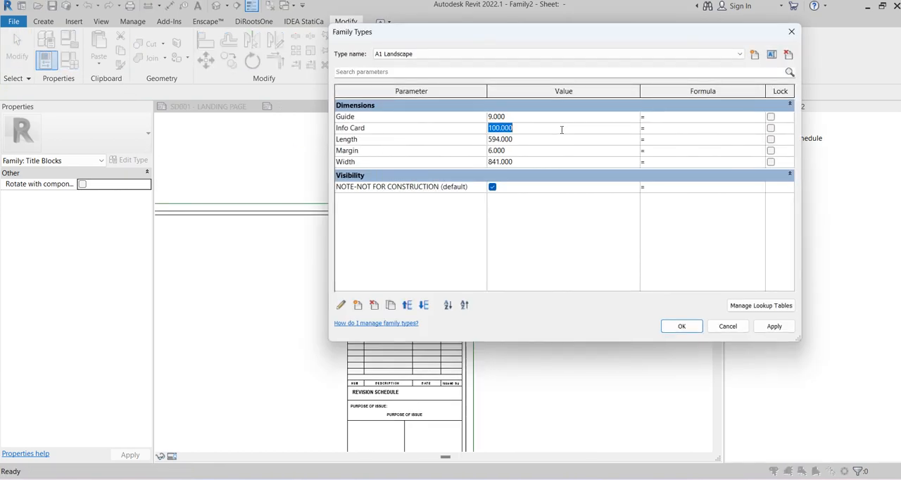
left_click(677, 327)
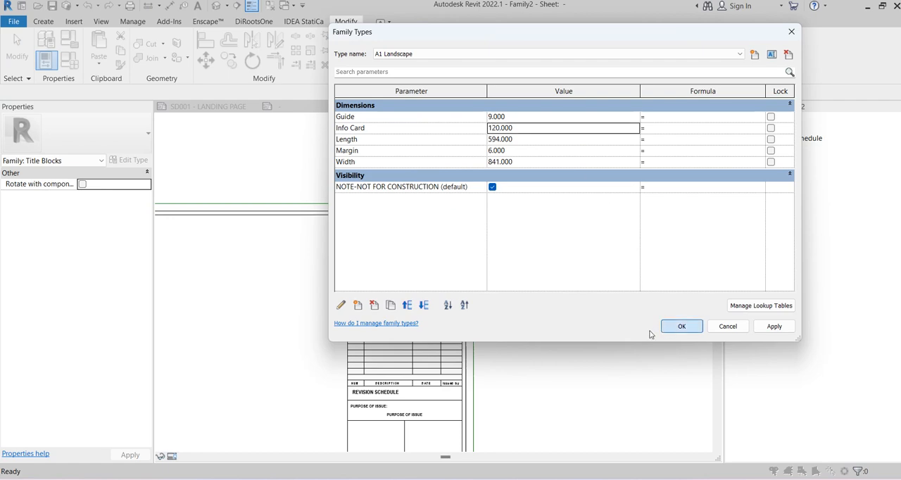
middle_click_drag(582, 288, 573, 169)
scroll(573, 170, "down", 3)
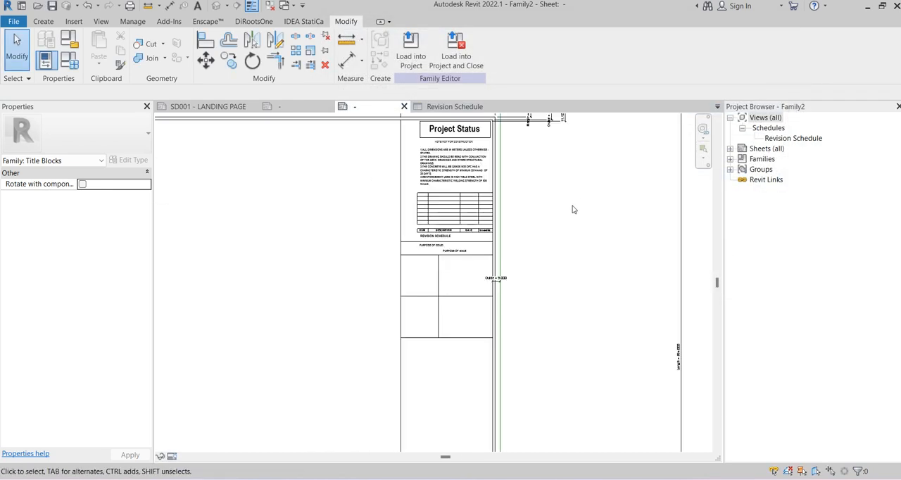
Move the vertical divider 10 mm across to the midpoint of the line beneath the PURPOSE OF ISSUE box
scroll(489, 252, "up", 4)
left_click(406, 287)
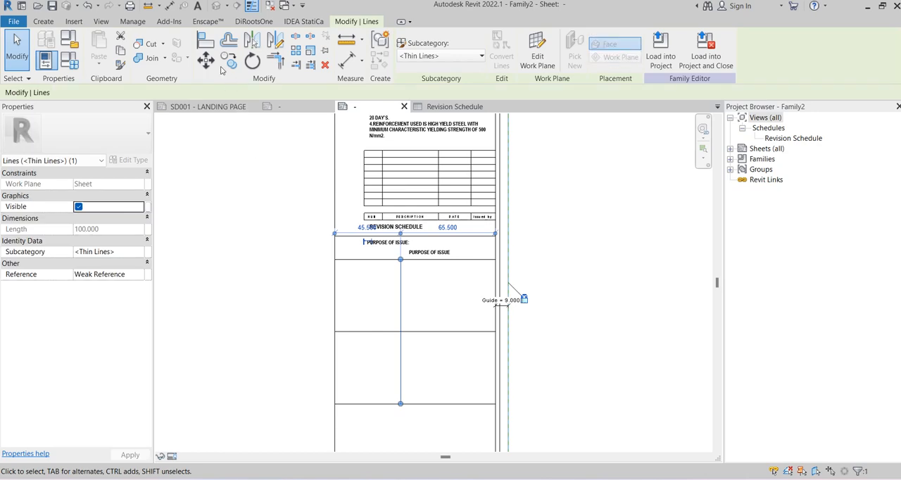
left_click_drag(400, 261, 413, 262)
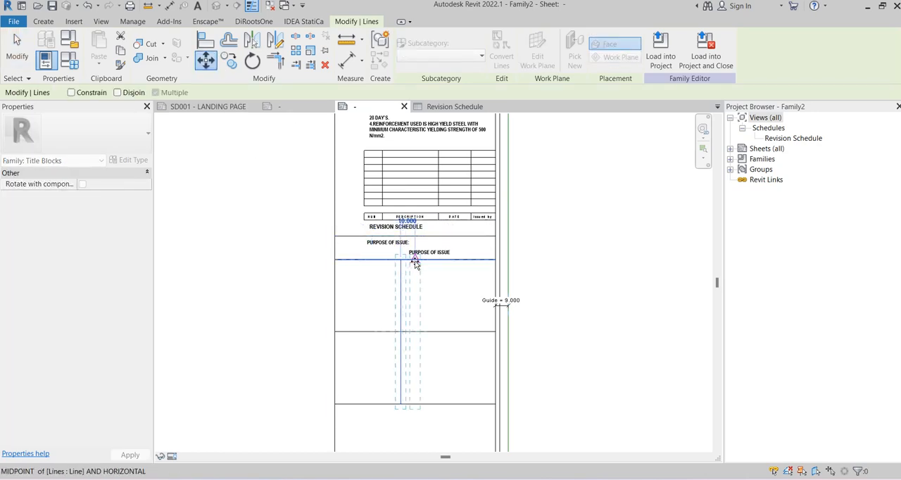
left_click(415, 260)
left_click(542, 235)
scroll(592, 209, "down", 3)
middle_click_drag(592, 208, 559, 238)
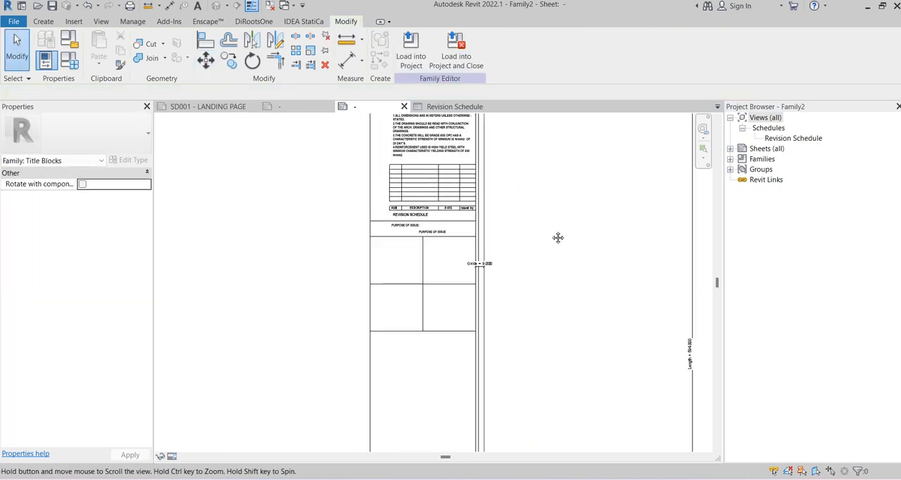
scroll(558, 238, "down", 1)
Set the Info Card parameter to 140 mm and check the vertical divider's distances to the box sides
left_click(70, 62)
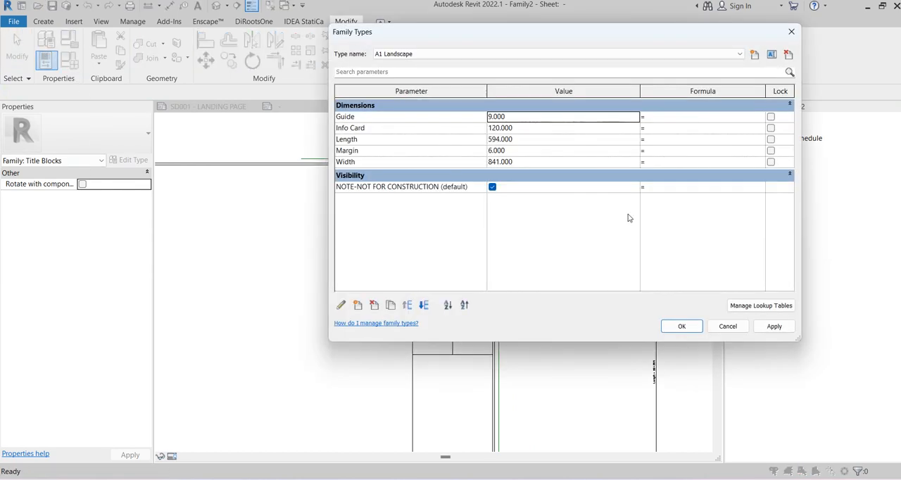
left_click(532, 128)
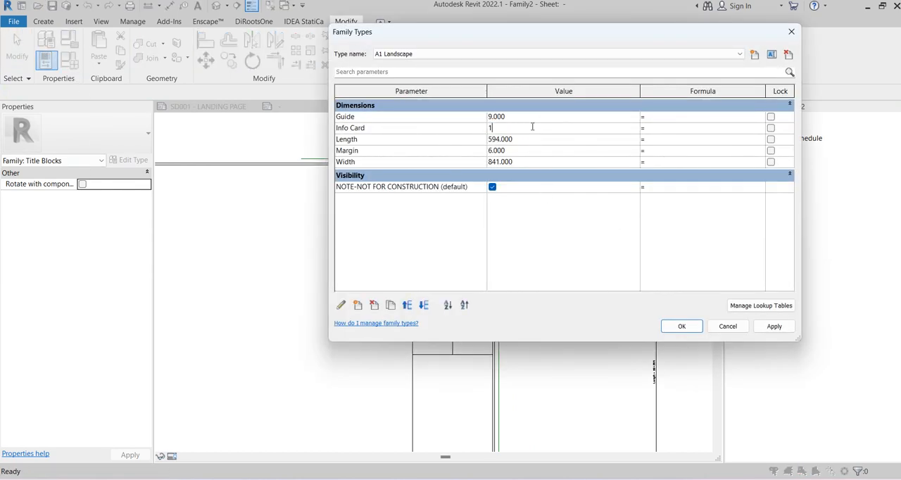
type("140")
left_click(681, 325)
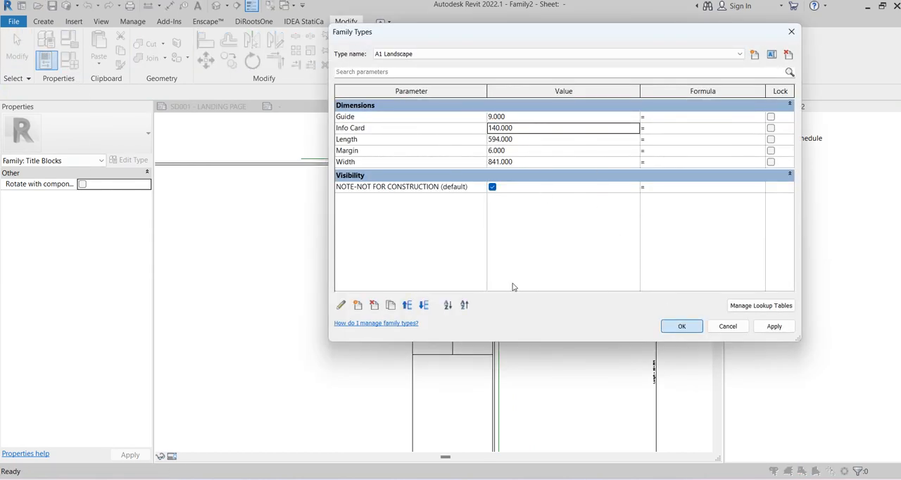
scroll(440, 310, "up", 3)
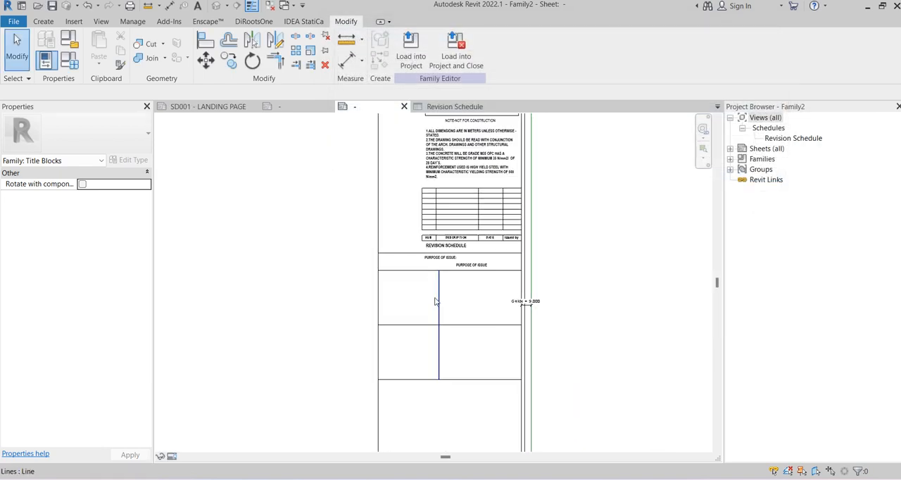
left_click(439, 301)
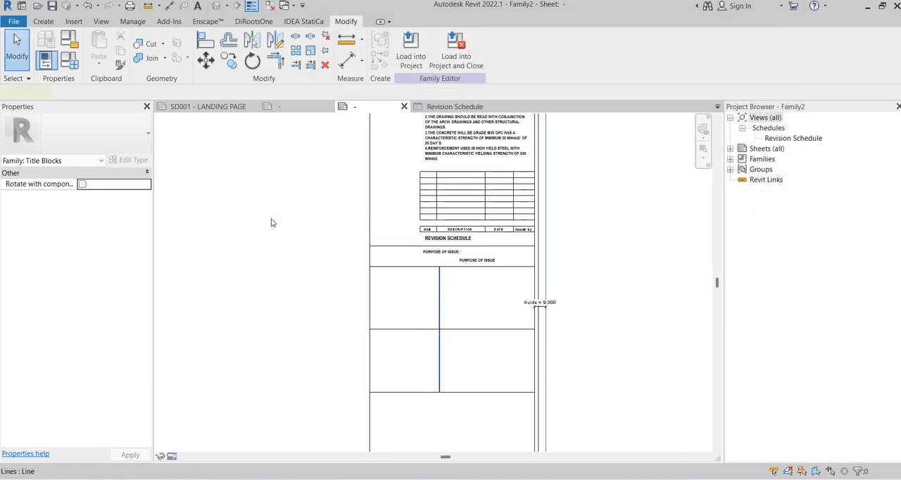
left_click(632, 240)
scroll(632, 240, "down", 2)
middle_click_drag(631, 240, 498, 214)
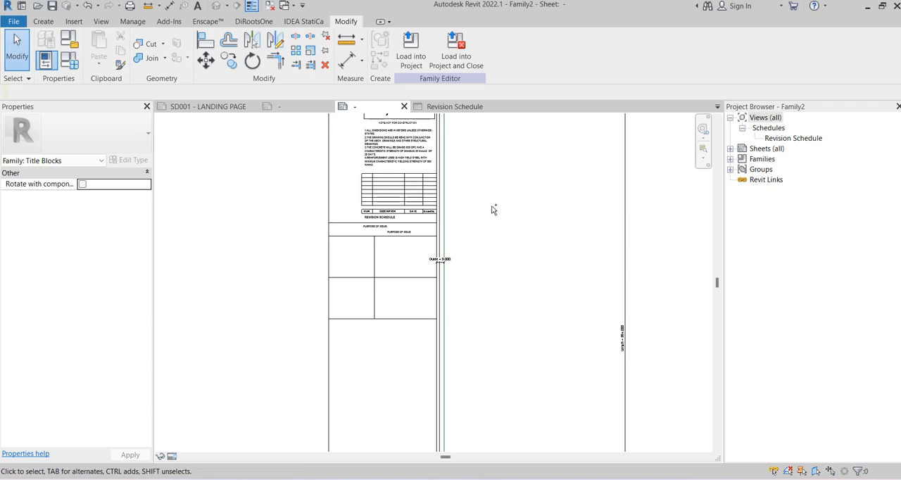
Undo the Info Card width changes and the vertical divider's move
key("ctrl+z")
key("ctrl+z")
key("ctrl+z")
Delete the vertical divider between the boxes below PURPOSE OF ISSUE
middle_click_drag(569, 257, 549, 156)
scroll(549, 156, "up", 2)
scroll(385, 184, "up", 2)
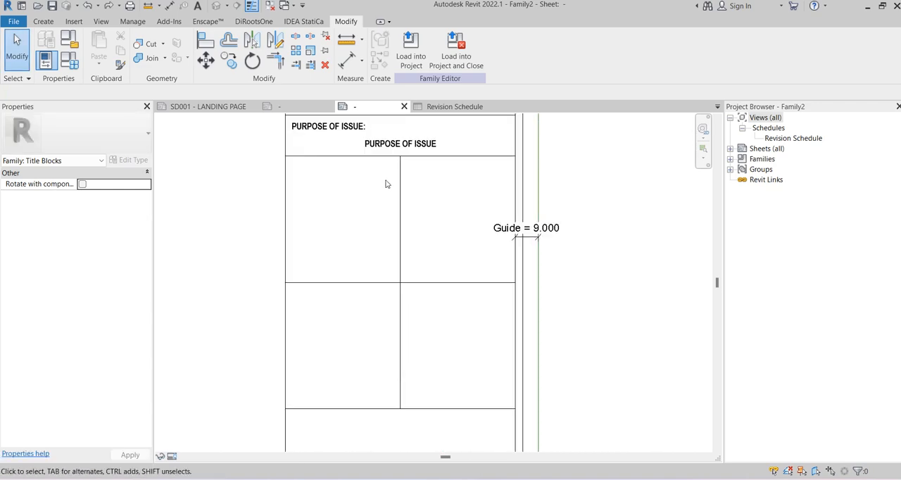
left_click(399, 184)
key("Delete")
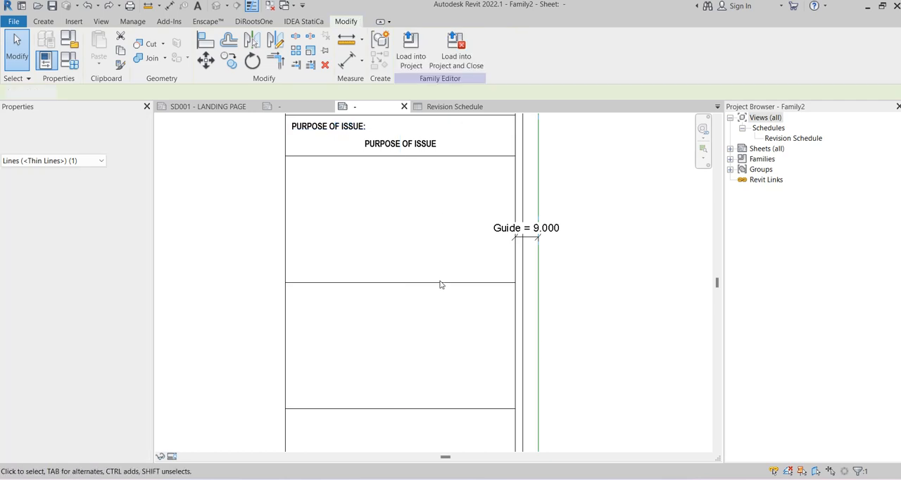
Set the middle horizontal line's distance from the line beneath PURPOSE OF ISSUE to 25 mm
left_click(434, 282)
left_click(364, 225)
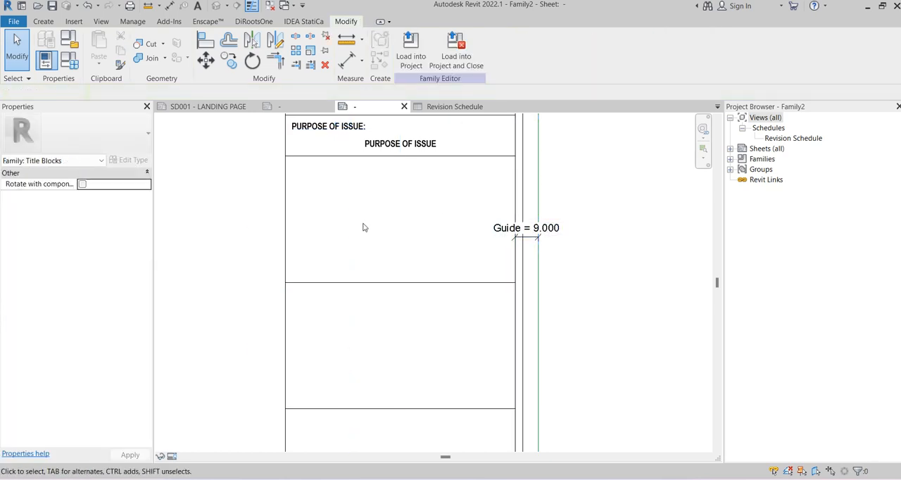
left_click(352, 283)
left_click(250, 215)
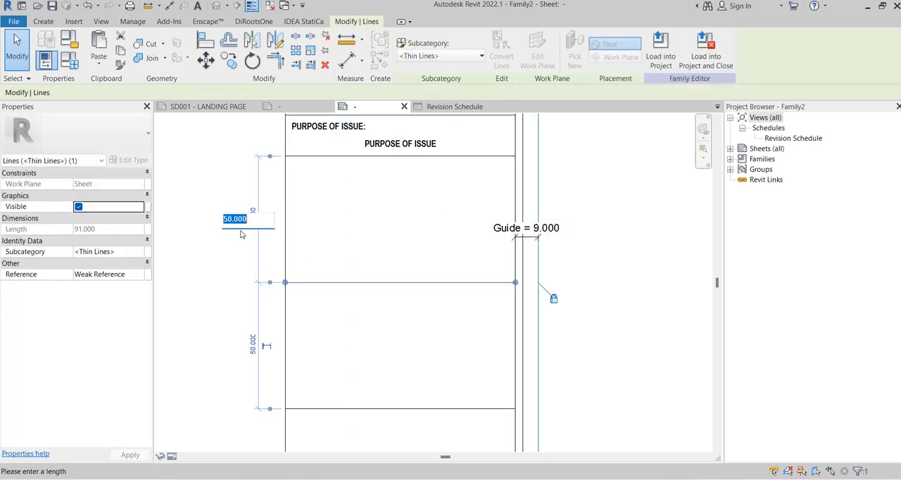
type("25")
key("Return")
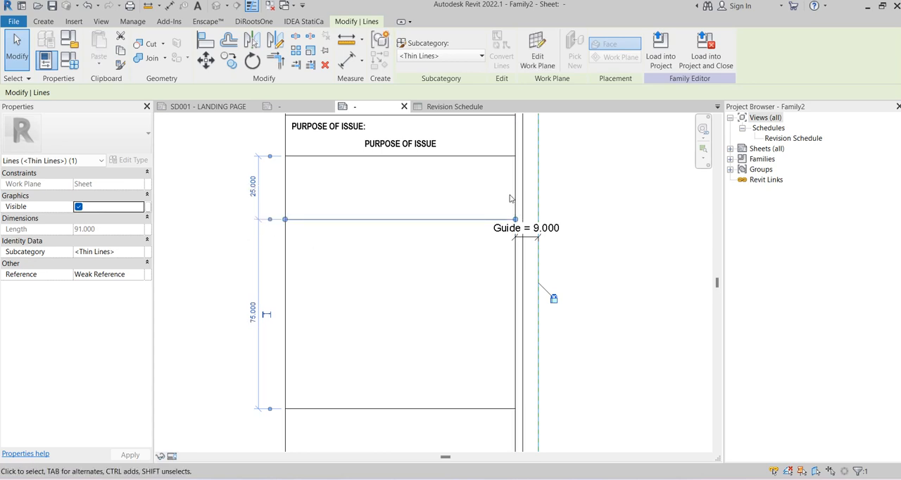
Set the height of the first box below PURPOSE OF ISSUE to 35 mm
left_click(247, 189)
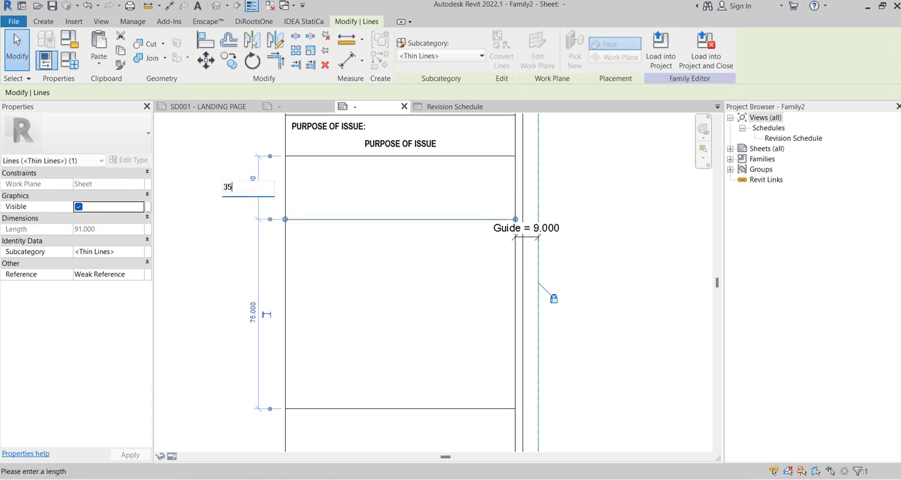
type("35")
key("Return")
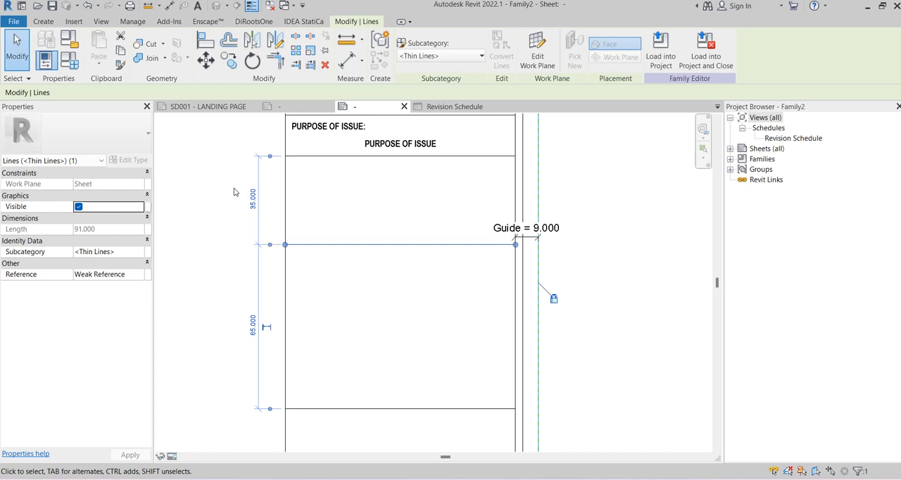
left_click(219, 193)
Inspect the CLIENT: heading text in the reference A1 title block and return to the box below PURPOSE OF ISSUE in the new family
scroll(232, 197, "down", 2)
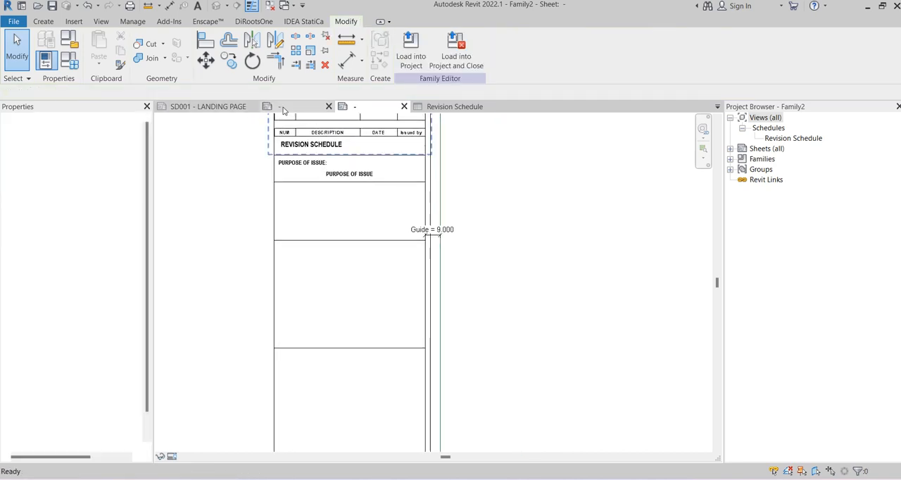
left_click(284, 111)
scroll(297, 251, "up", 2)
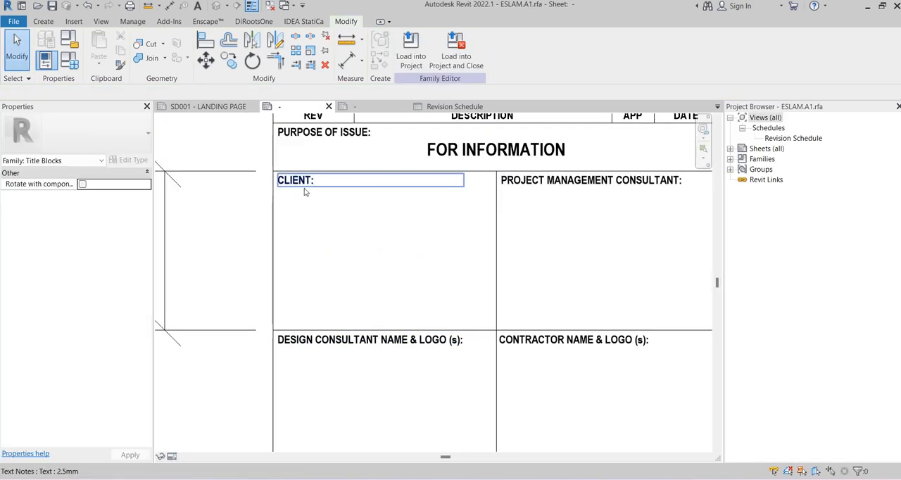
left_click(305, 192)
left_click(312, 188)
left_click_drag(317, 182, 266, 183)
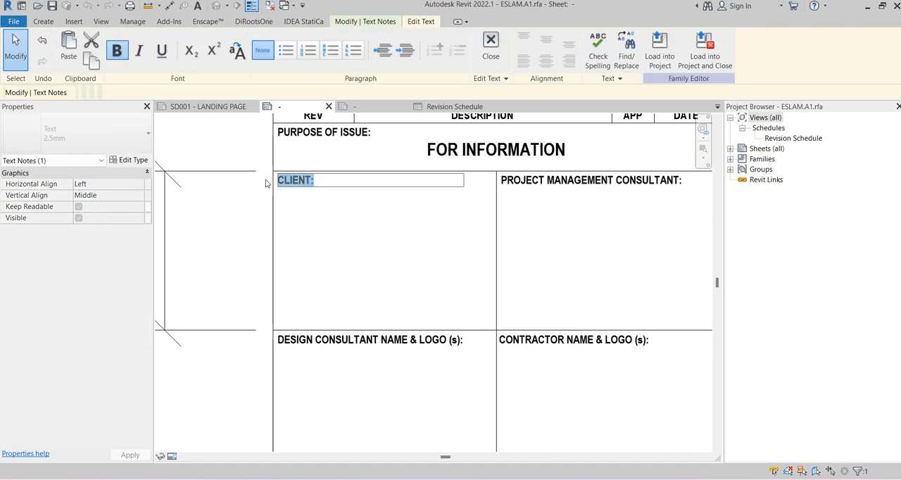
left_click(242, 209)
left_click(362, 106)
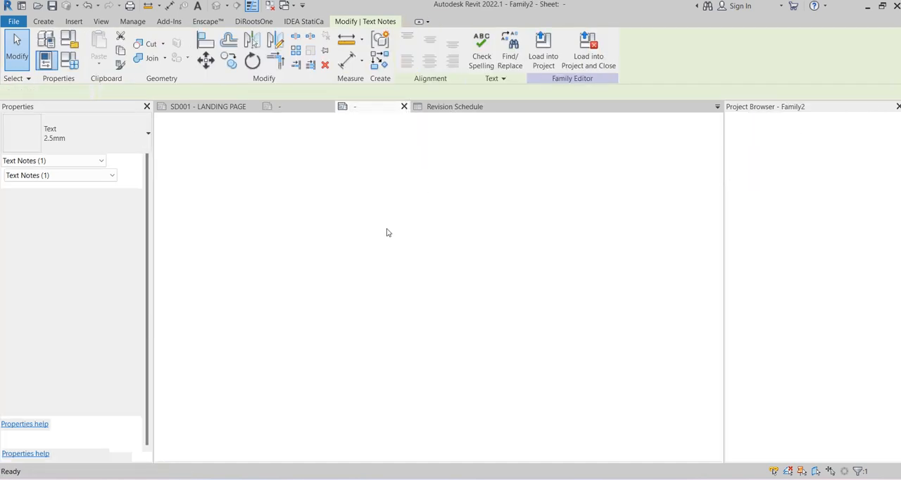
scroll(296, 192, "up", 3)
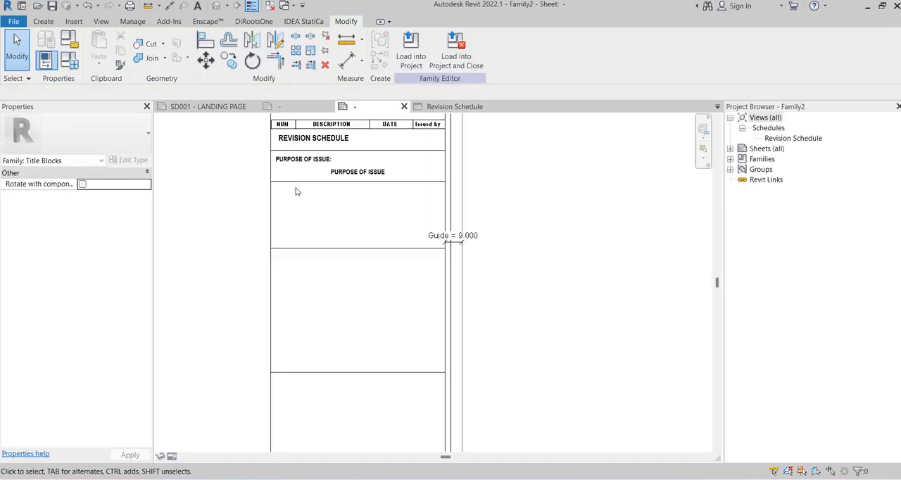
Add the heading text CLIENT: in the 2.5mm-ARIAL-PARGRAPH type at the upper-left corner of the box below PURPOSE OF ISSUE
left_click(200, 7)
left_click(78, 134)
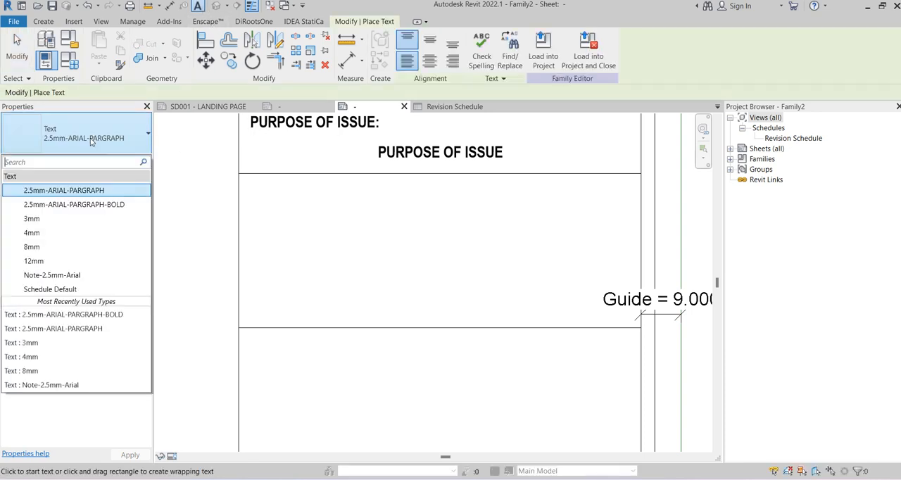
left_click(69, 191)
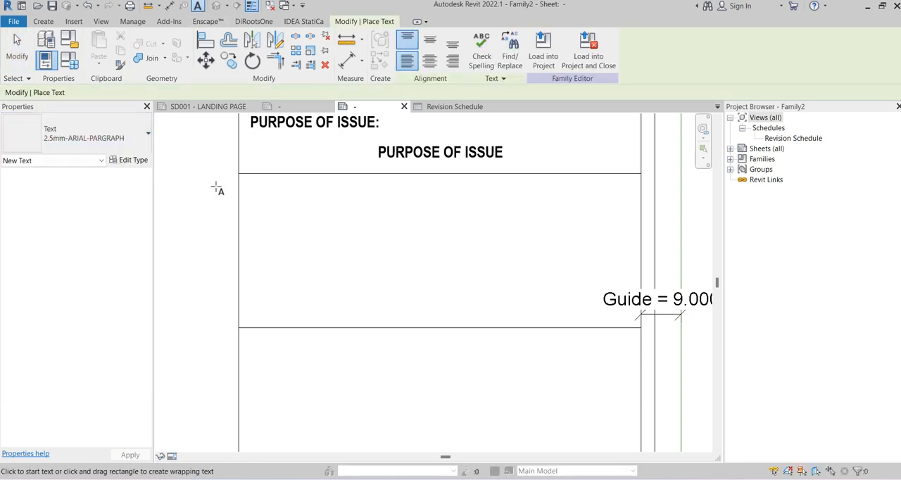
scroll(245, 185, "up", 2)
left_click(246, 183)
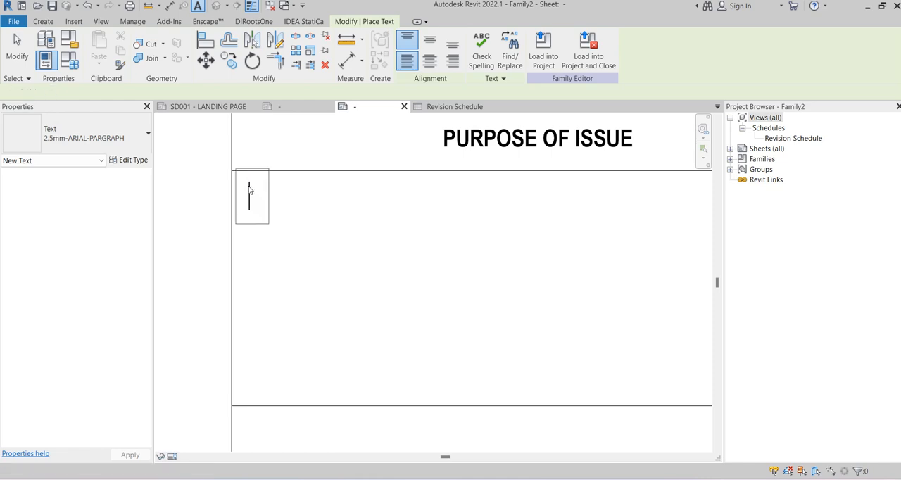
type("CLIENT:")
left_click(203, 224)
key("Escape")
scroll(203, 222, "down", 4)
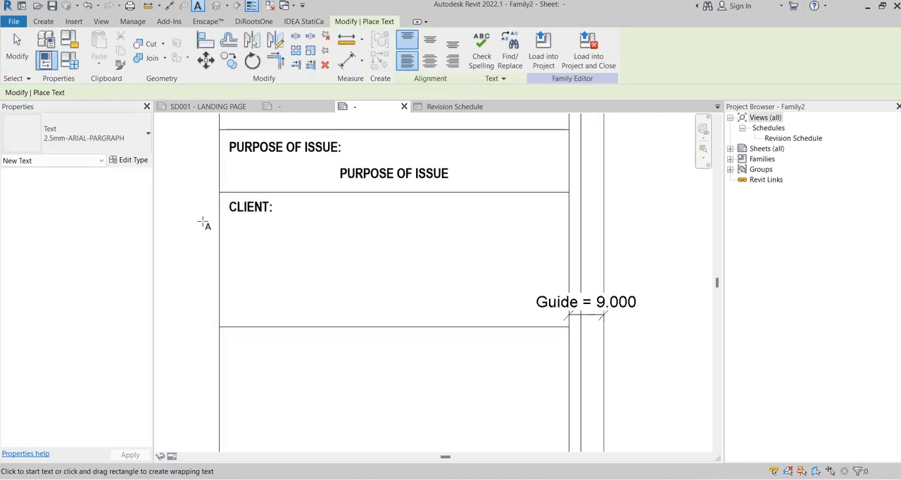
key("Escape")
Import the picture IMG_20230309_152309.jpg from the Desktop, using thumbnails to find it, and place it over the CLIENT box
scroll(203, 223, "down", 3)
middle_click_drag(356, 232, 339, 252)
scroll(354, 215, "up", 2)
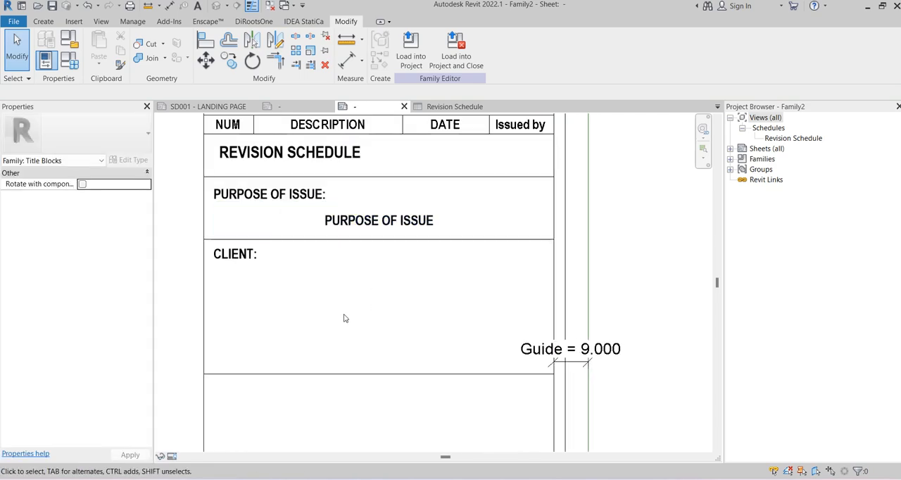
middle_click_drag(344, 318, 339, 278)
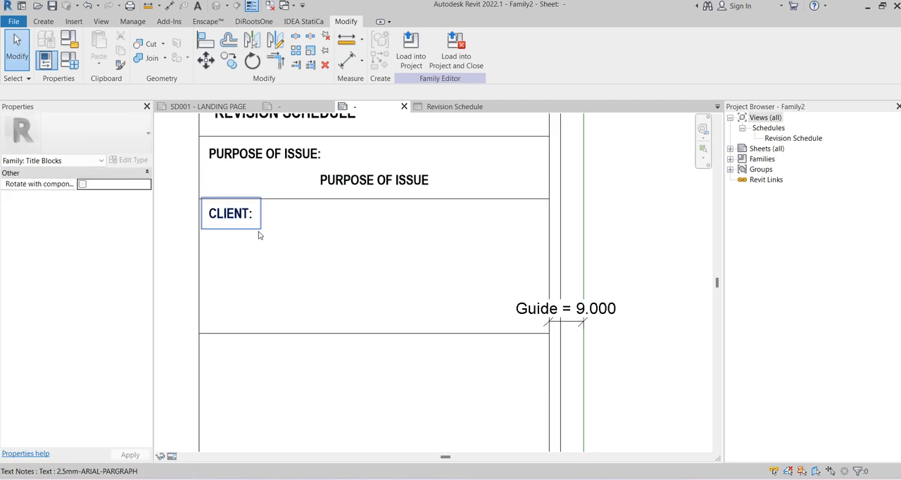
left_click(73, 21)
left_click(406, 56)
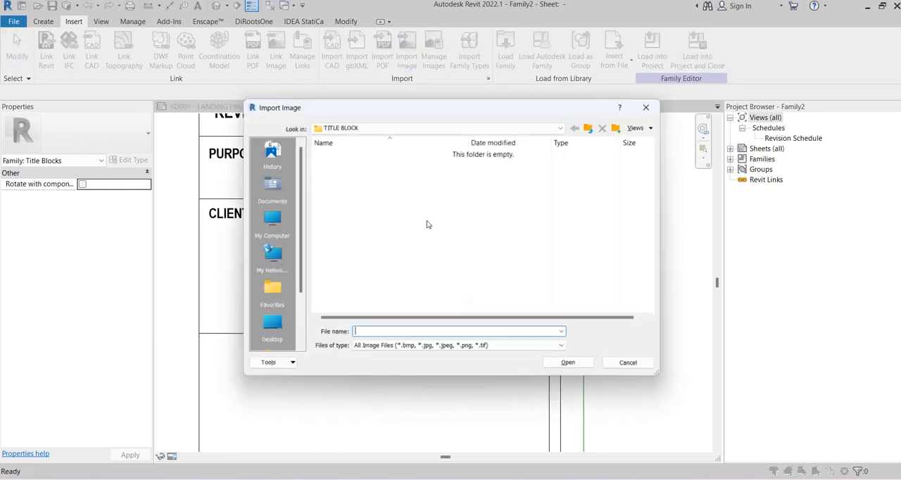
left_click(269, 324)
scroll(402, 233, "down", 3)
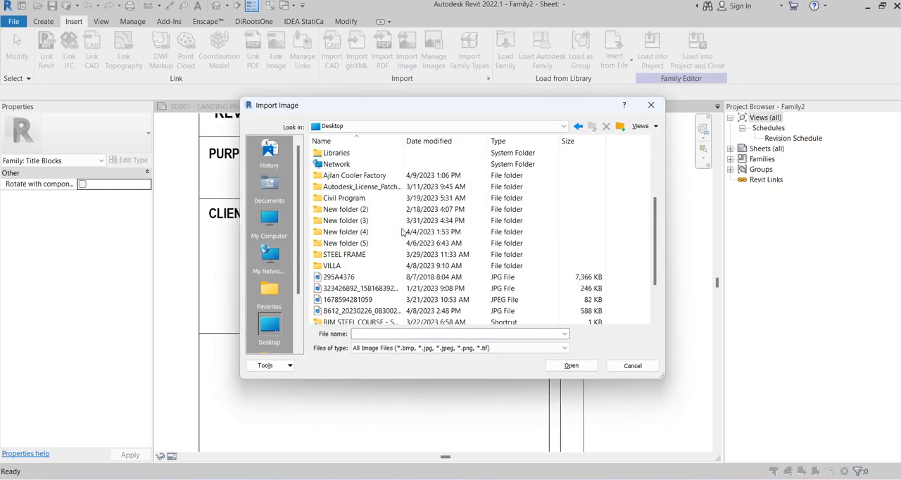
left_click(355, 279)
left_click(642, 126)
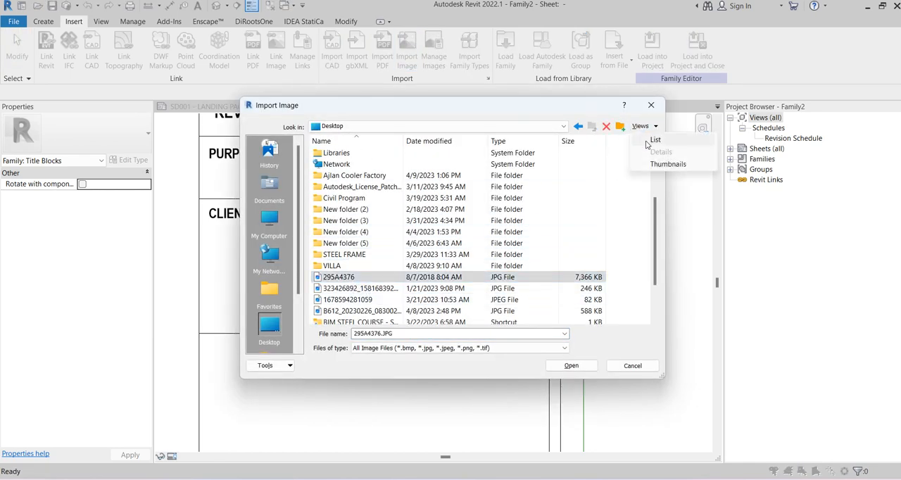
left_click(672, 163)
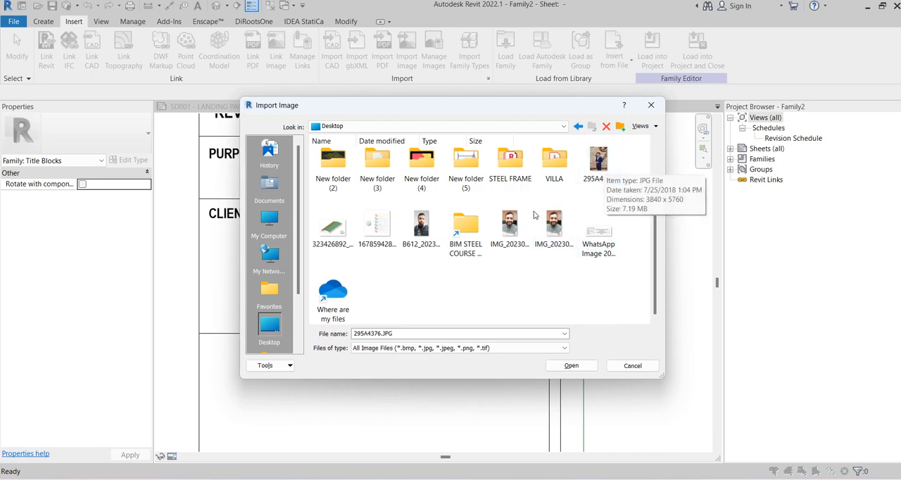
left_click(513, 229)
left_click(571, 366)
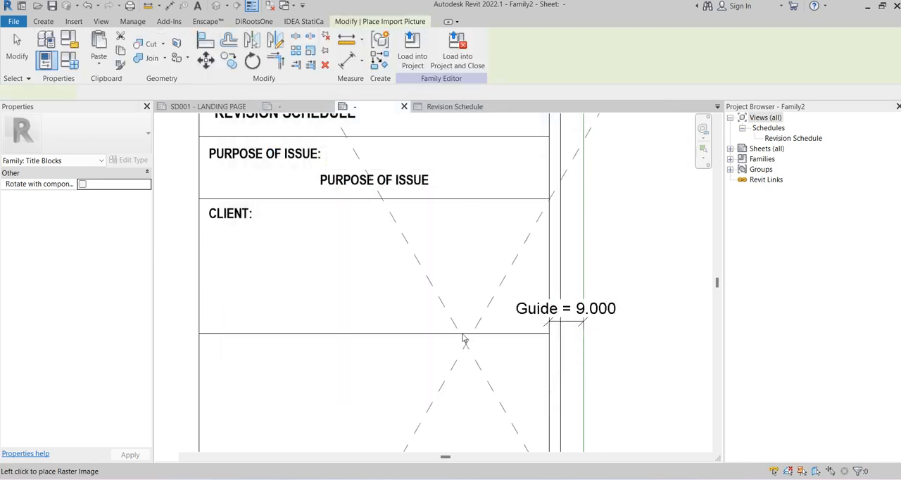
left_click(401, 227)
Scale the imported picture down proportionally and fit it inside the right-hand part of the CLIENT box
scroll(405, 273, "down", 4)
scroll(405, 273, "down", 3)
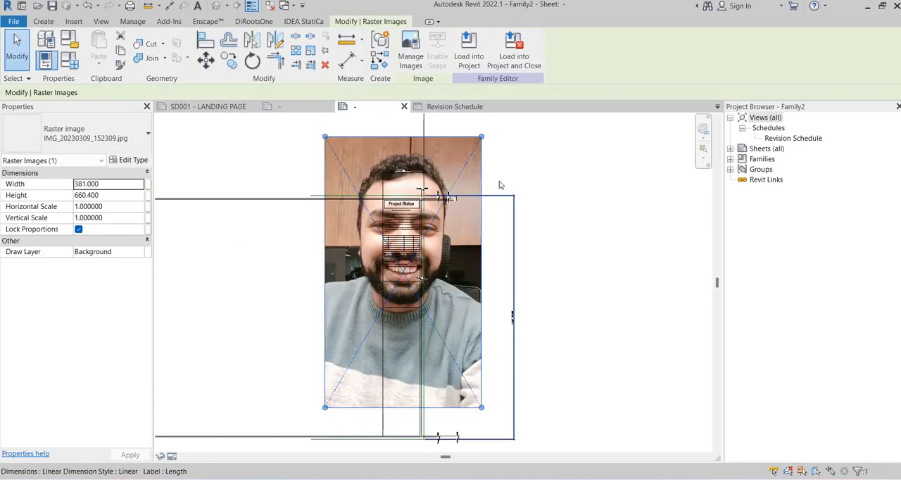
left_click_drag(457, 303, 458, 303)
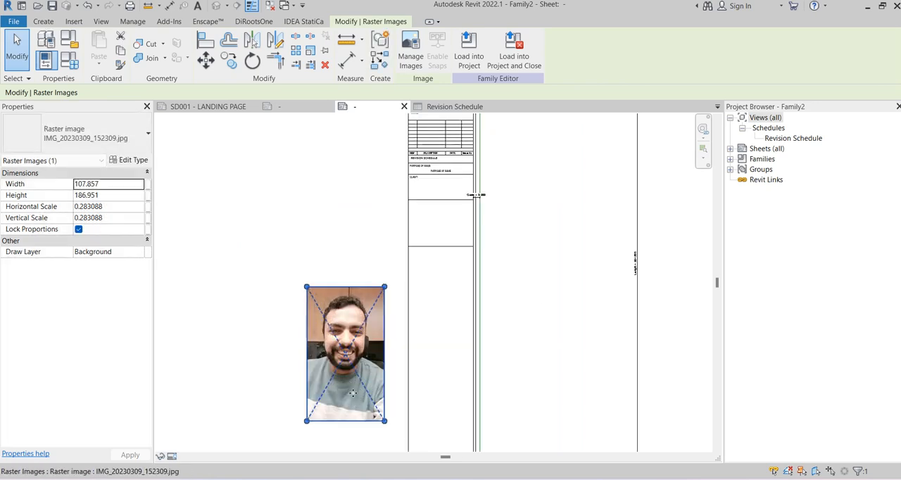
left_click_drag(348, 382, 423, 226)
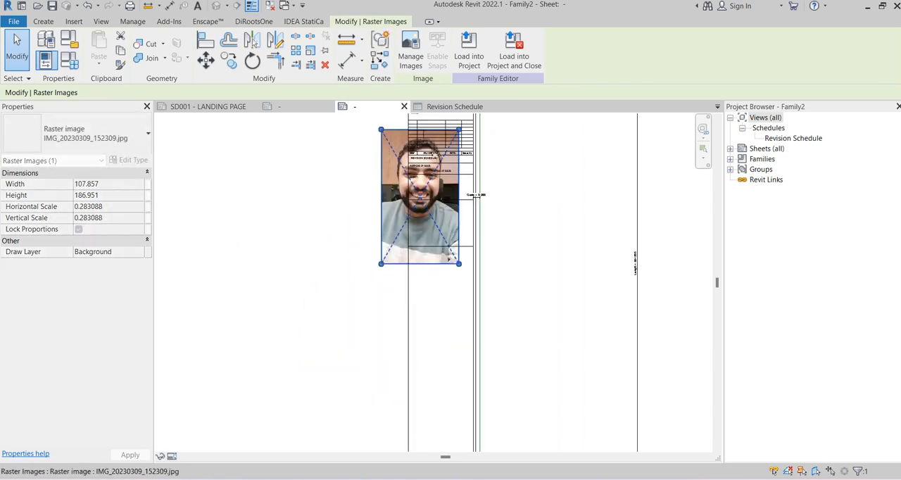
scroll(436, 158, "up", 3)
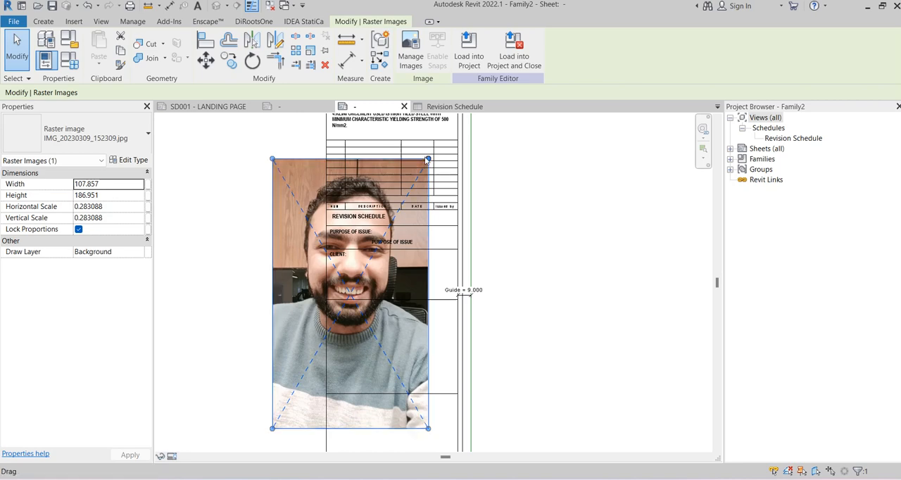
left_click_drag(428, 159, 545, 166)
scroll(292, 416, "up", 2)
left_click(505, 163)
left_click(460, 152)
scroll(425, 193, "up", 3)
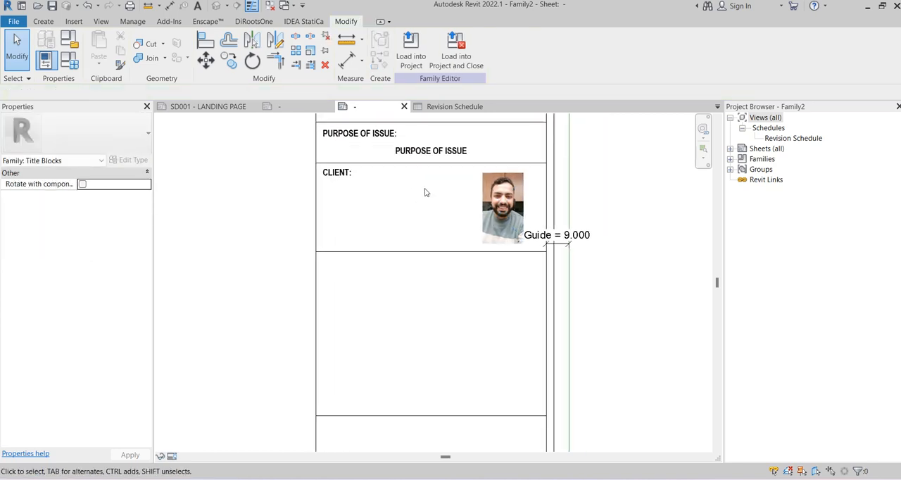
Begin a new label in the CLIENT box with the same 2.5mm-BOLD type as the PURPOSE OF ISSUE label
scroll(372, 197, "up", 1)
scroll(300, 191, "down", 2)
middle_click_drag(324, 198, 317, 241)
scroll(286, 258, "up", 1)
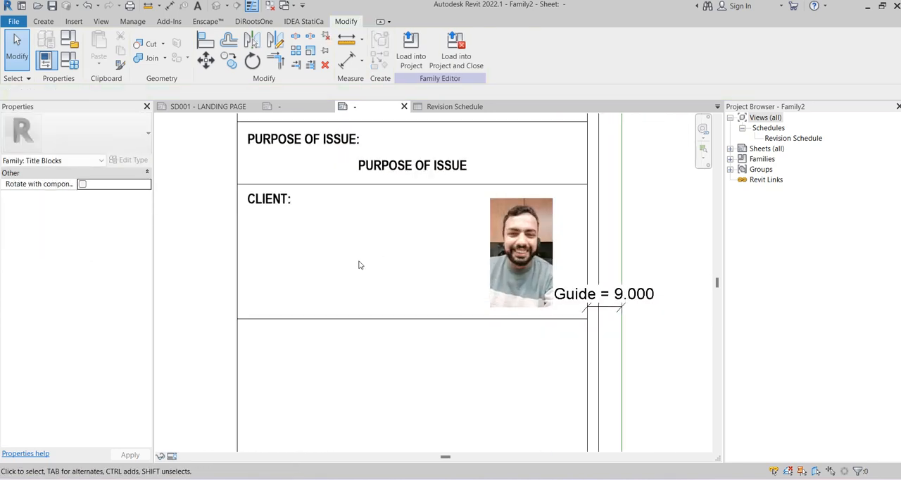
middle_click_drag(293, 227, 316, 229)
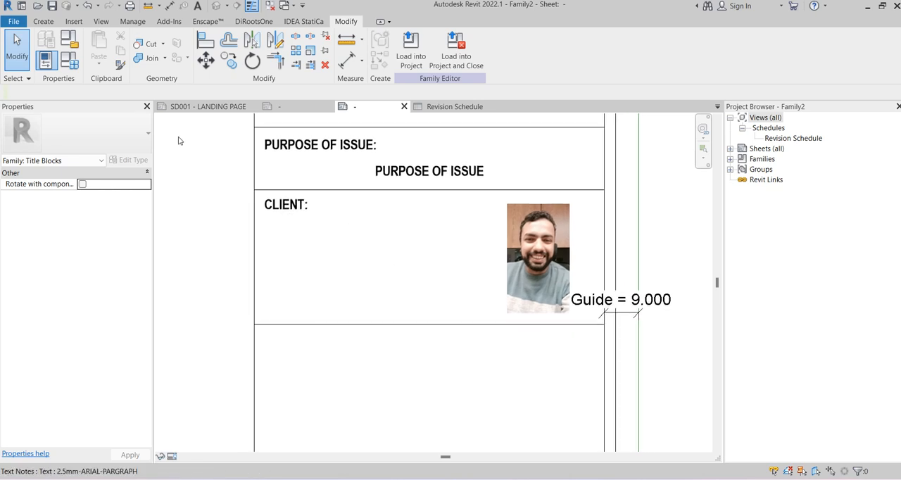
left_click(404, 167)
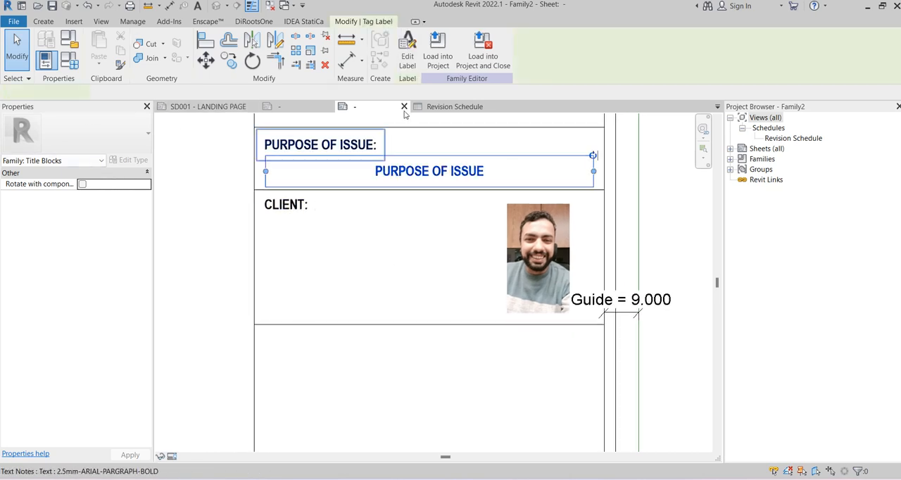
left_click(380, 62)
left_click(322, 248)
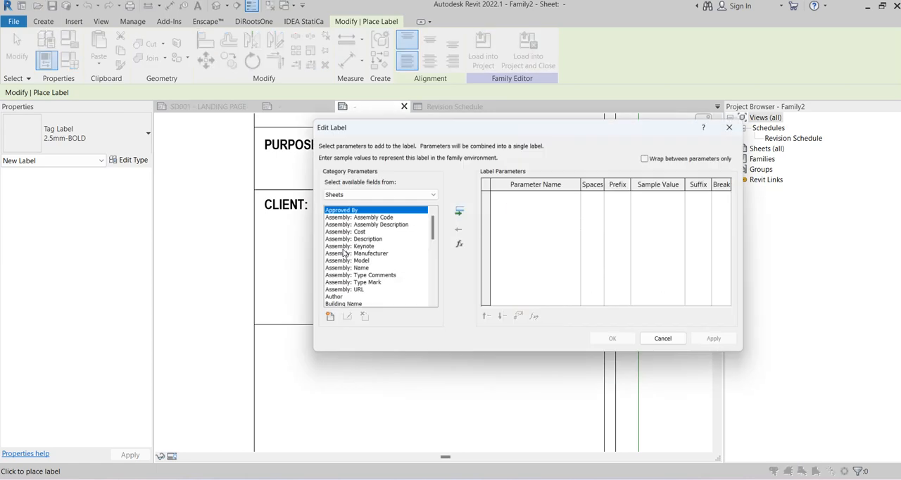
Create a shared parameter named CLIENT INFO in the TITLEBLOCKPARAMTERS group and choose its parameter type
left_click(323, 321)
left_click(605, 209)
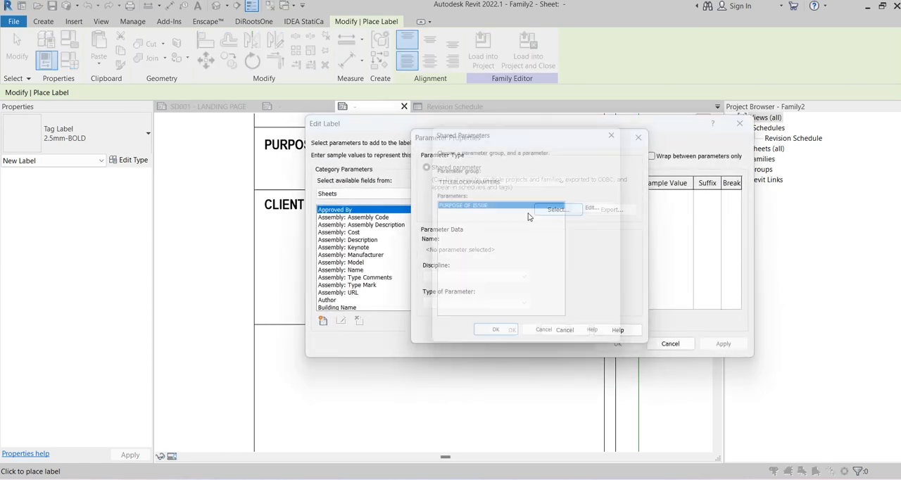
left_click(598, 206)
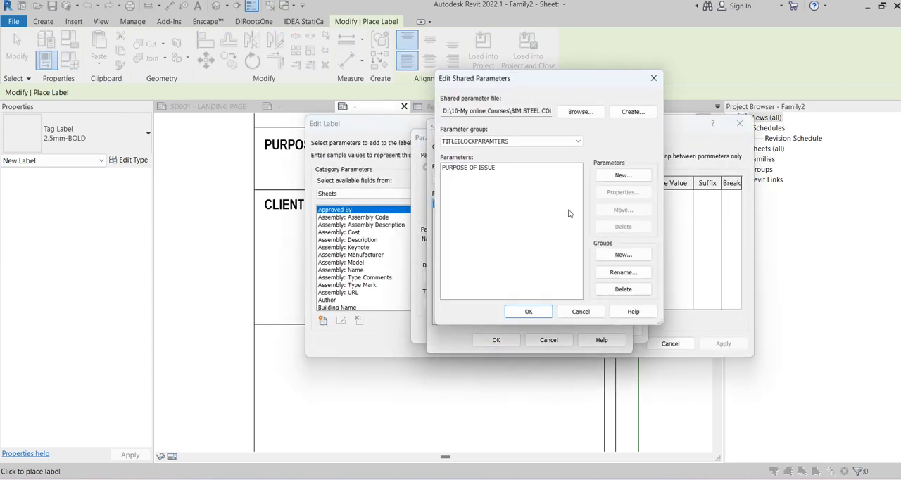
left_click(604, 176)
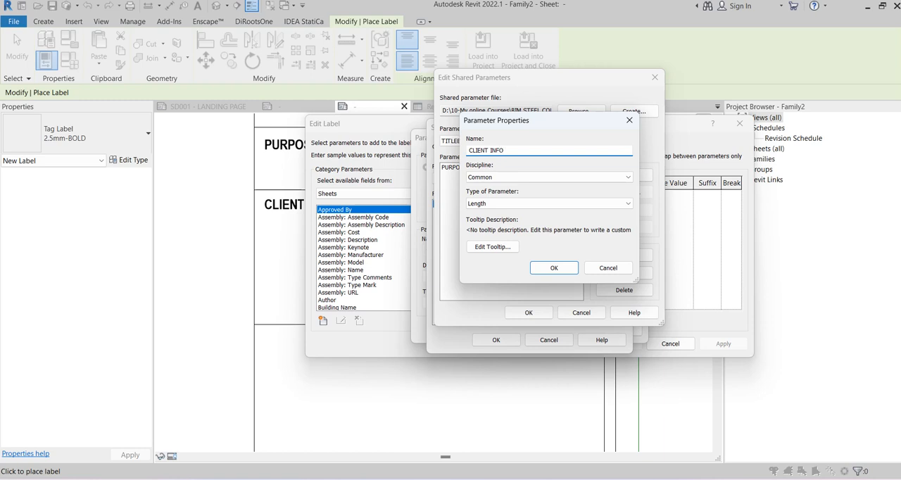
left_click(493, 203)
left_click(491, 214)
left_click(554, 268)
left_click(529, 313)
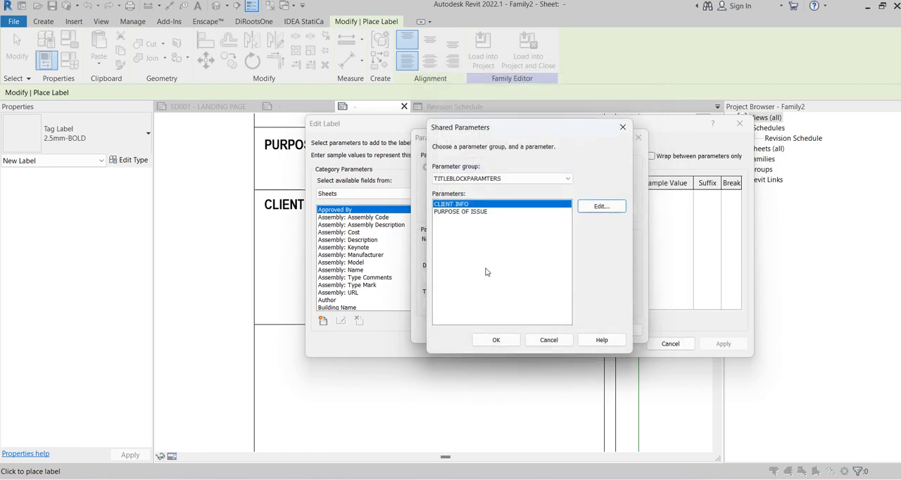
Add the CLIENT INFO shared parameter to the new label and position the label just under the CLIENT: heading
left_click(494, 337)
left_click(511, 328)
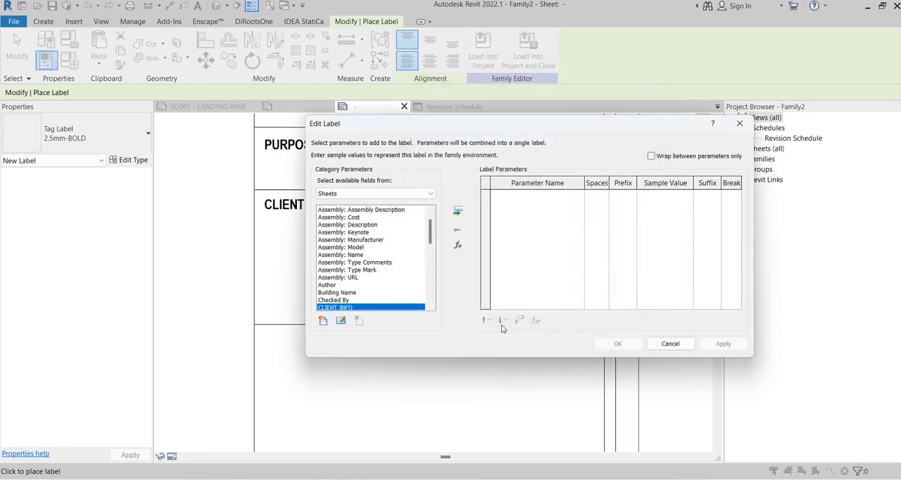
left_click(458, 211)
left_click(617, 344)
left_click(476, 302)
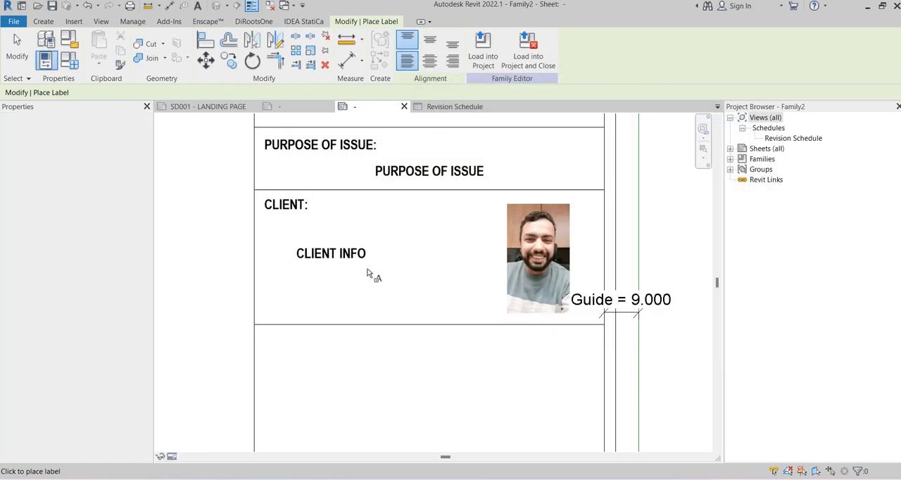
left_click(382, 260)
left_click_drag(399, 259, 328, 236)
left_click(460, 283)
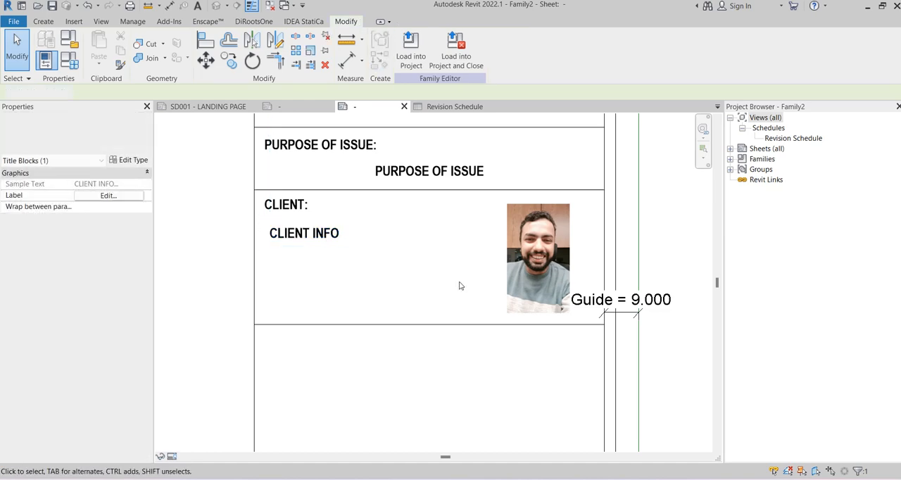
Examine the PROJECT MANAGEMENT CONSULTANT: heading text in the reference A1 title block and return to the new family
scroll(331, 240, "down", 2)
middle_click_drag(226, 272, 266, 219)
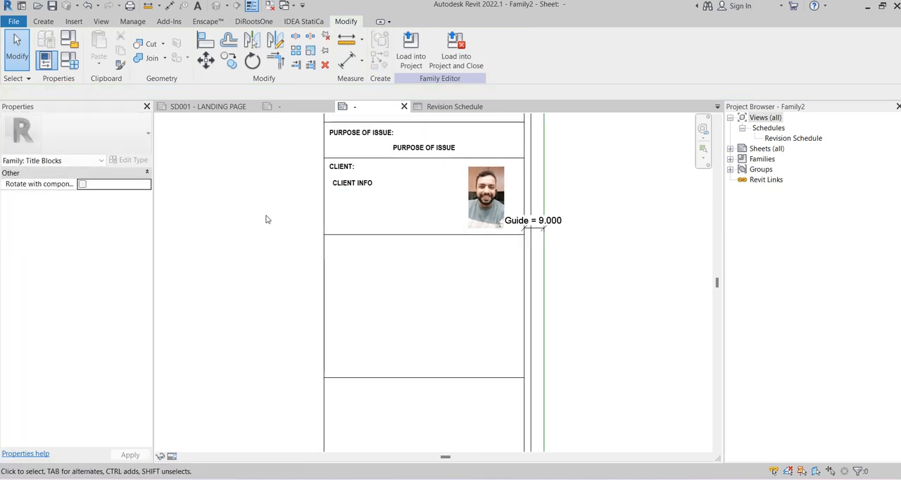
left_click(277, 108)
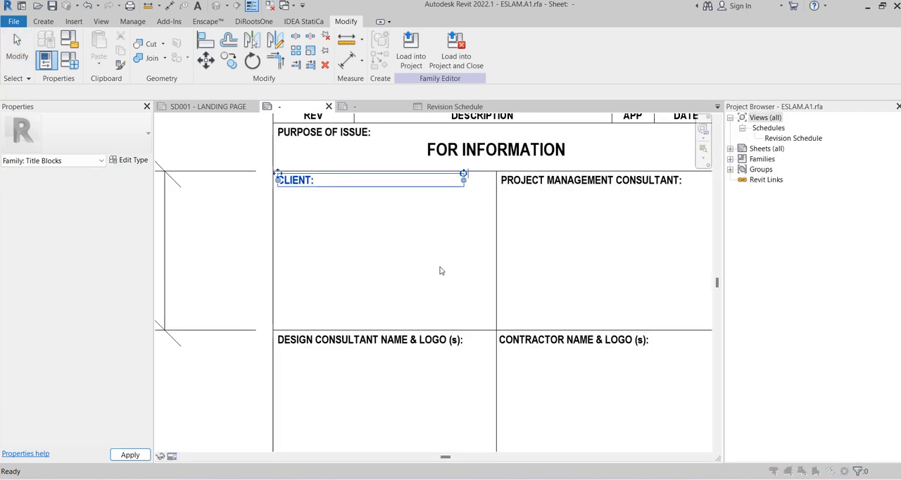
left_click(529, 290)
scroll(520, 251, "down", 2)
middle_click_drag(493, 223, 519, 251)
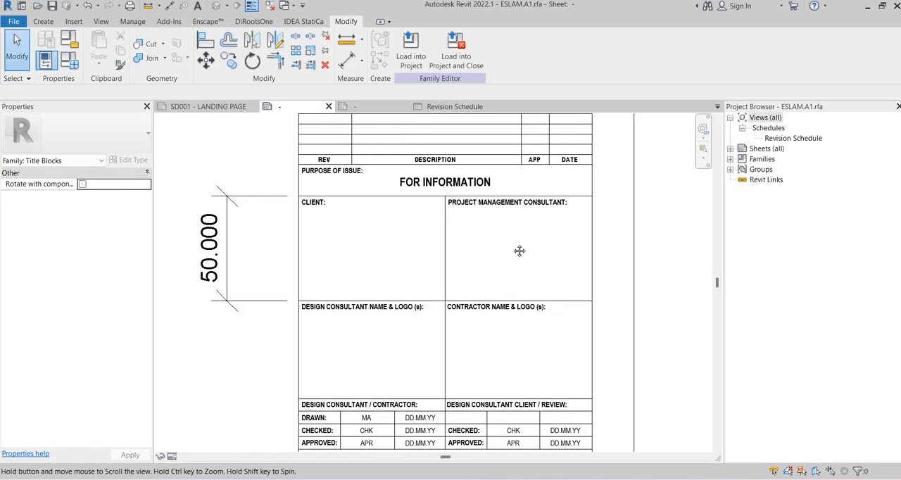
double_click(525, 205)
key("ctrl+c")
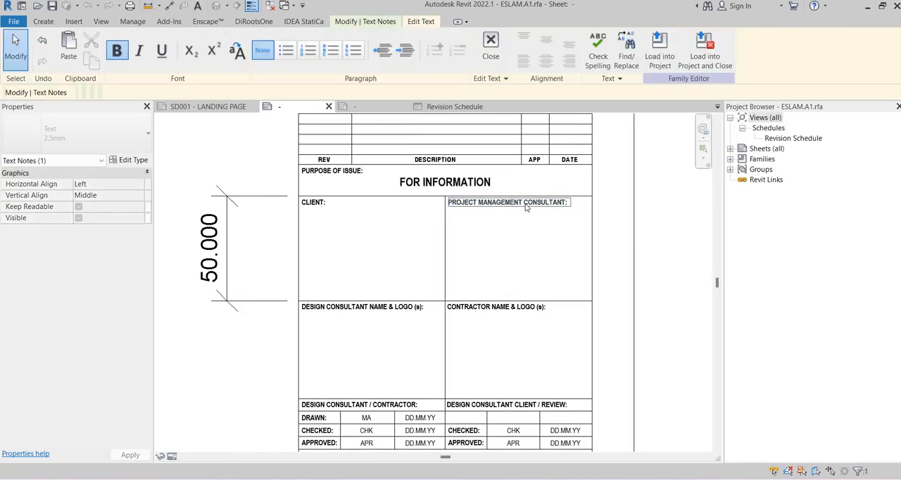
left_click(357, 144)
left_click(372, 109)
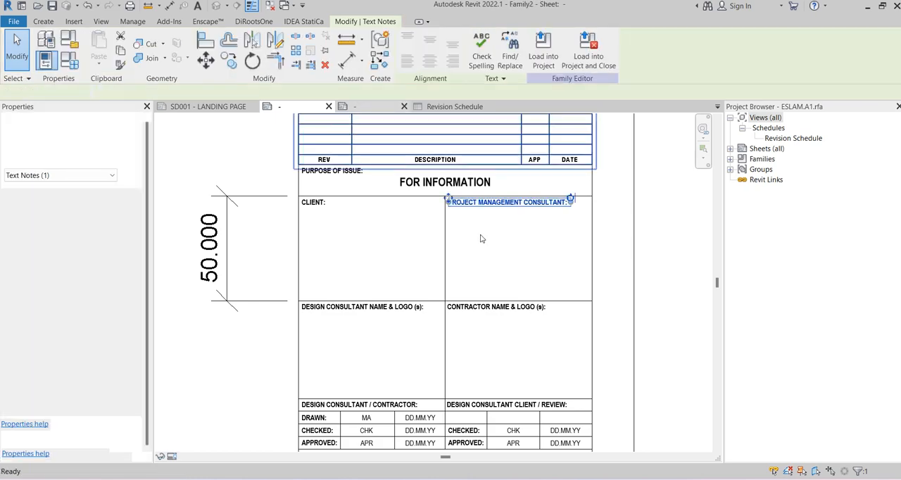
Copy the CLIENT: heading and CLIENT INFO label into the box below, from the CLIENT box's upper-left corner to the lower box's
left_click_drag(363, 203, 339, 167)
left_click(231, 65)
scroll(323, 161, "up", 2)
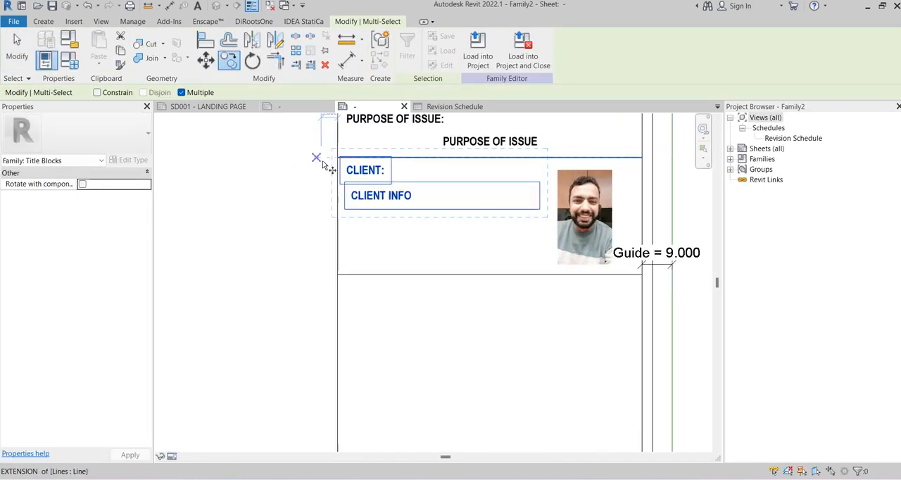
left_click(338, 158)
left_click(337, 274)
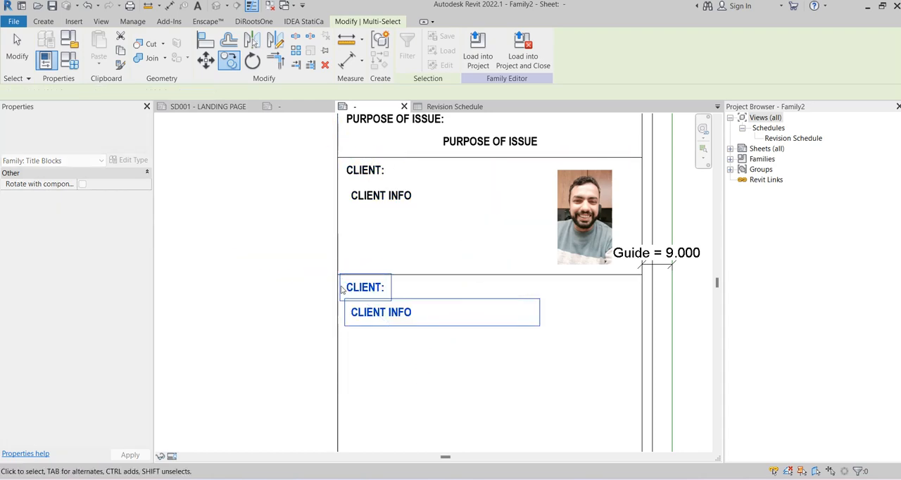
Replace the copied CLIENT: heading in the lower box with the text PROJECT MANAGEMENT CONSULTANT:
left_click(359, 289)
left_click(359, 287)
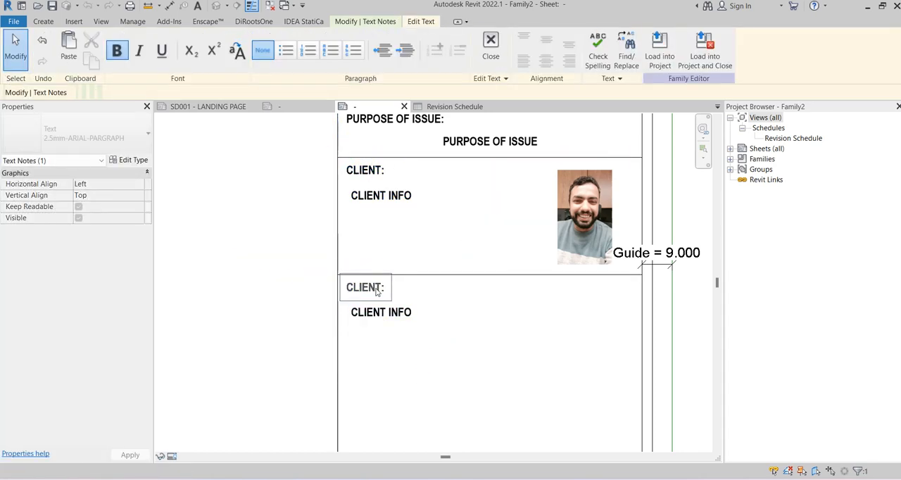
key("ctrl+v")
left_click(246, 280)
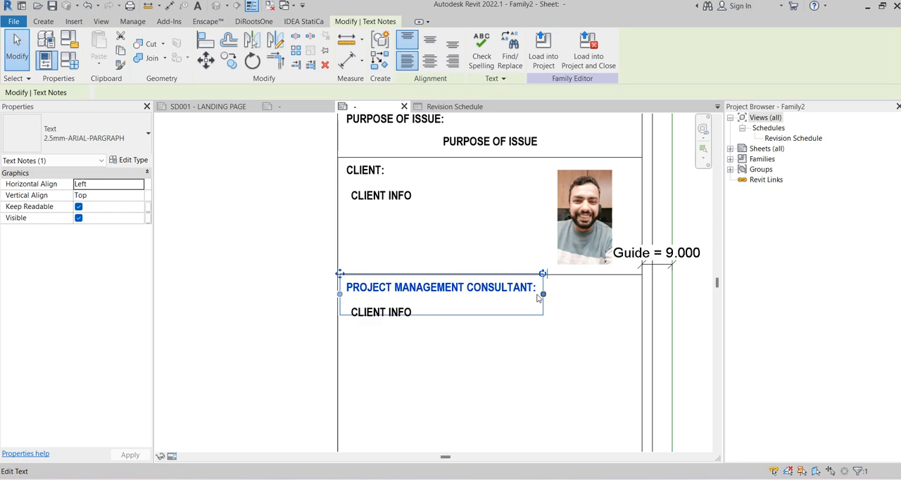
left_click(359, 304)
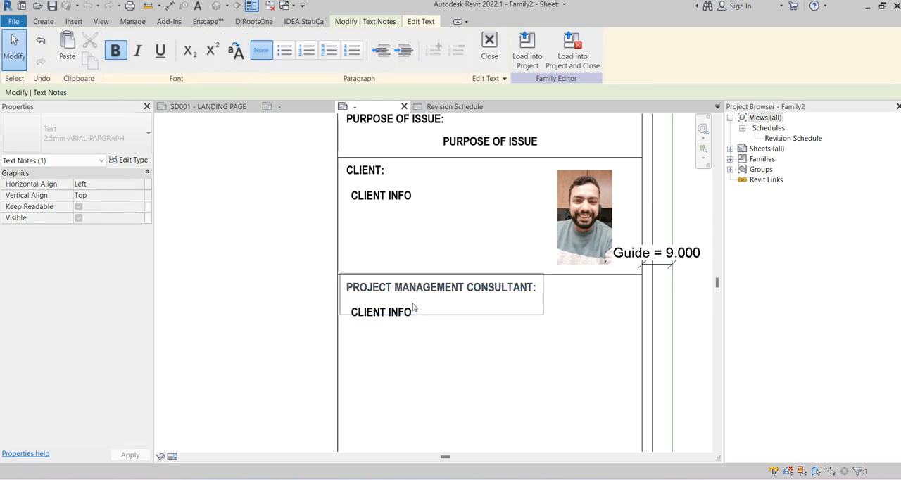
left_click(564, 307)
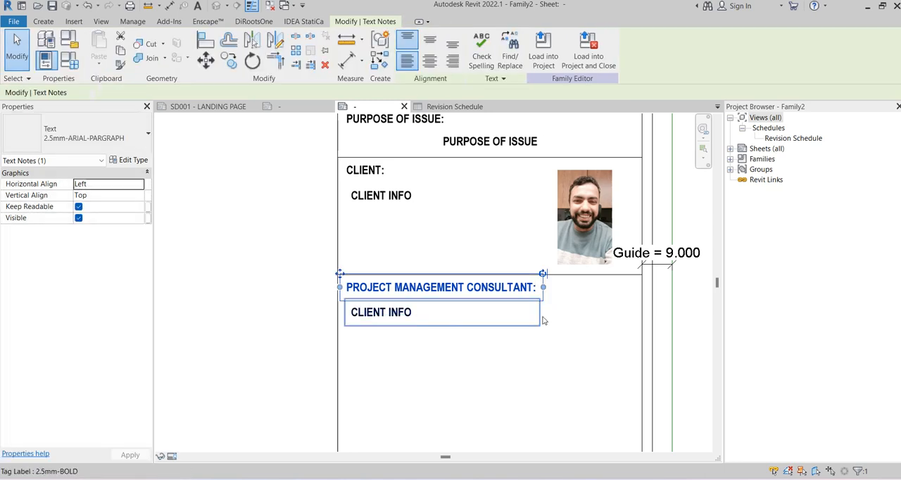
Widen the PROJECT MANAGEMENT CONSULTANT: heading's text box to nearly the full width of its box
left_click_drag(543, 290, 592, 291)
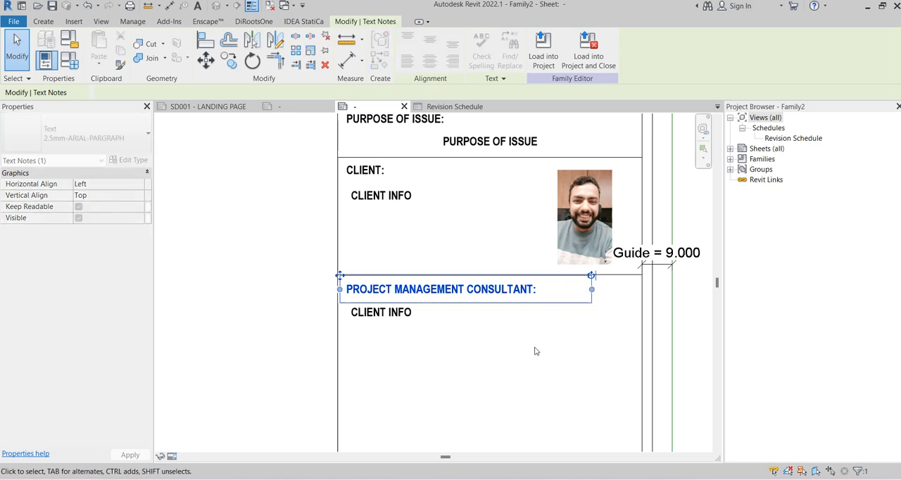
left_click(535, 350)
middle_click_drag(494, 323, 464, 271)
left_click(463, 240)
left_click_drag(560, 236, 593, 235)
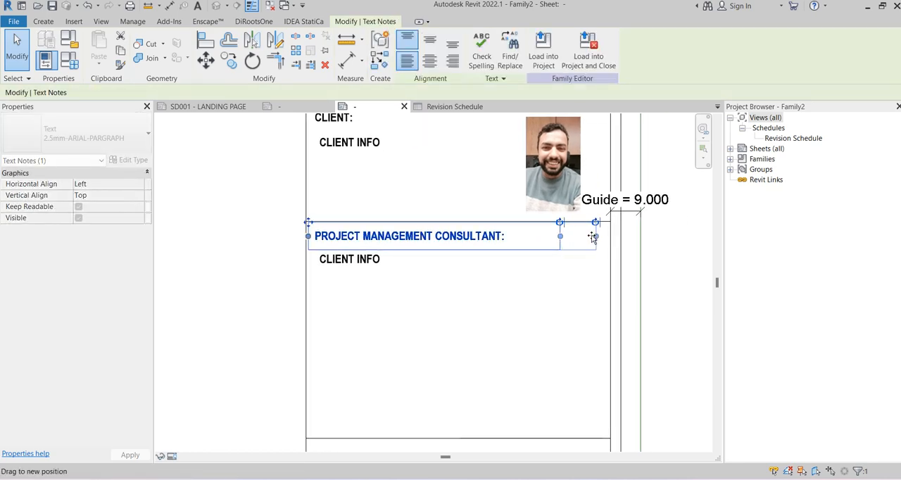
left_click(541, 305)
Widen the CLIENT: heading's text box to nearly the full width of the client box
scroll(541, 304, "down", 3)
middle_click_drag(437, 181, 436, 237)
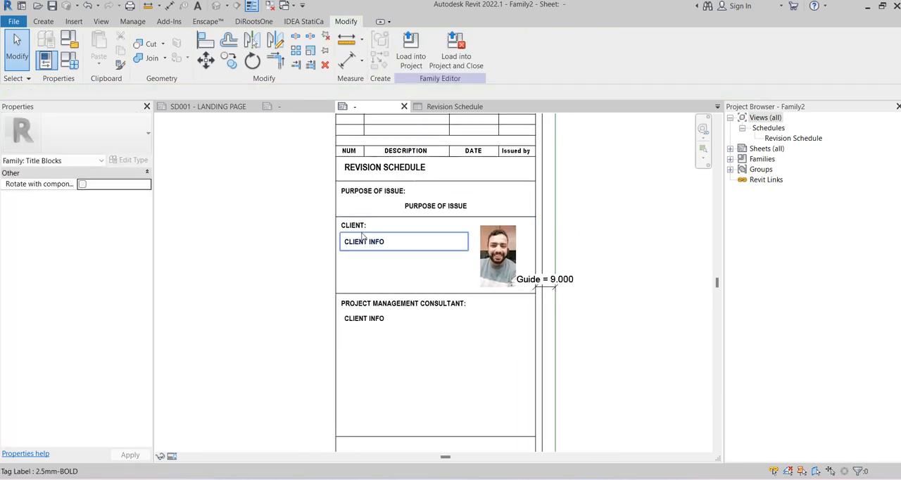
scroll(366, 244, "up", 4)
left_click(362, 219)
left_click_drag(374, 220, 599, 215)
left_click(237, 261)
scroll(238, 261, "down", 3)
scroll(341, 242, "up", 4)
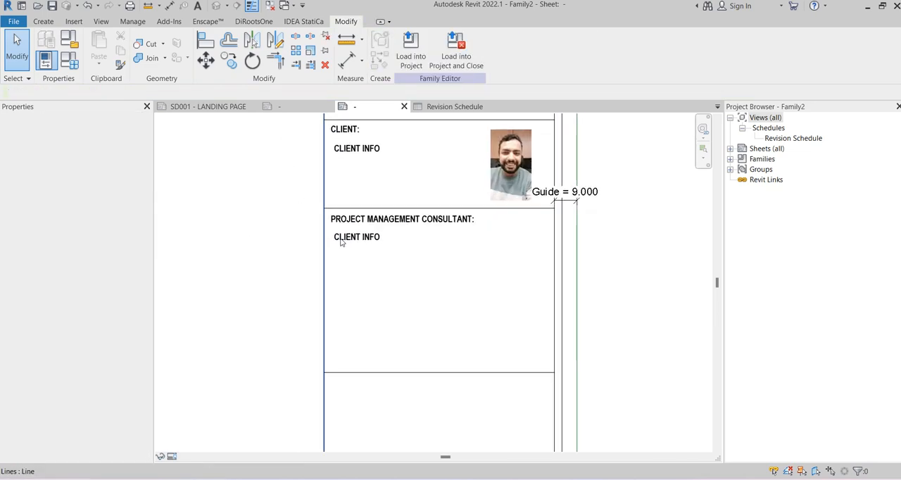
From the copied CLIENT INFO label, create a Text shared parameter named PROJECT MANAGEMENT CONSULTANT INFO in the TITLEBLOCKPARAMTERS group
left_click(341, 242)
scroll(340, 241, "up", 2)
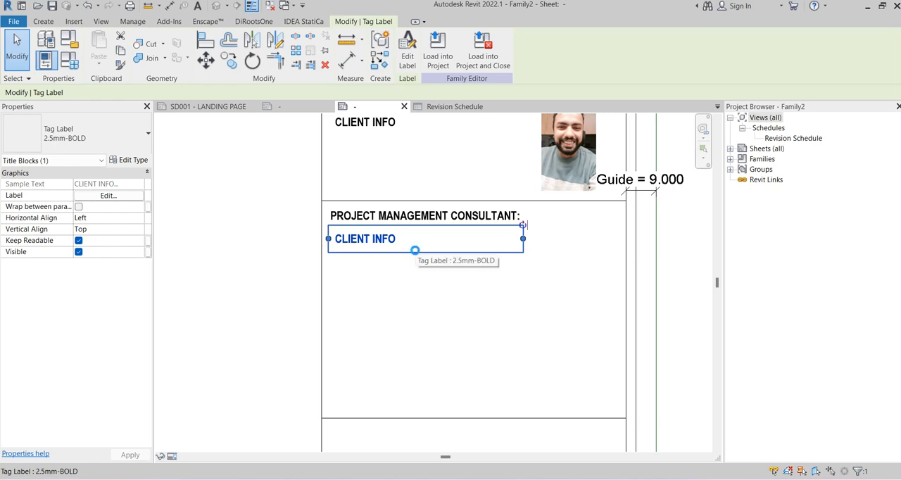
left_click(407, 52)
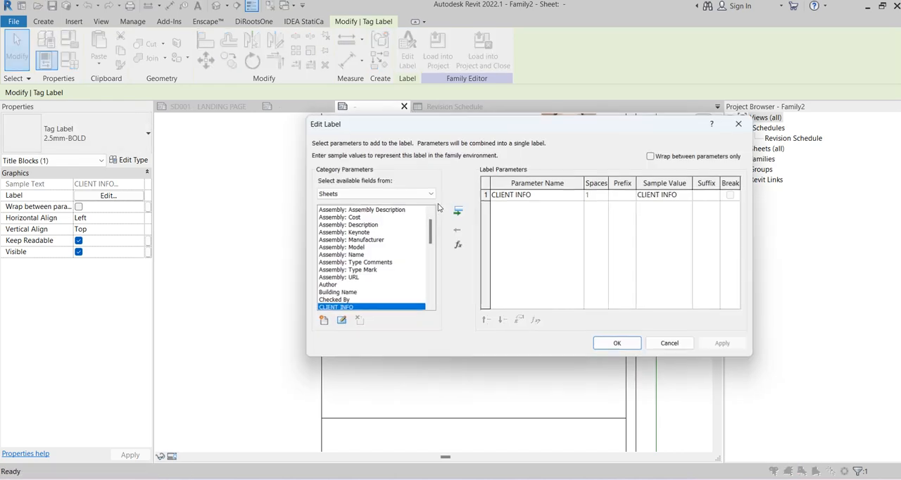
left_click(323, 320)
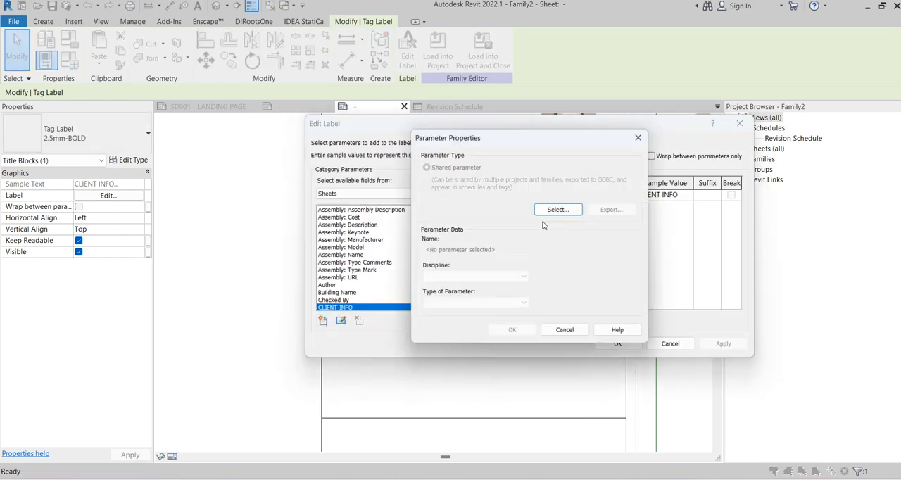
left_click(545, 226)
left_click(583, 206)
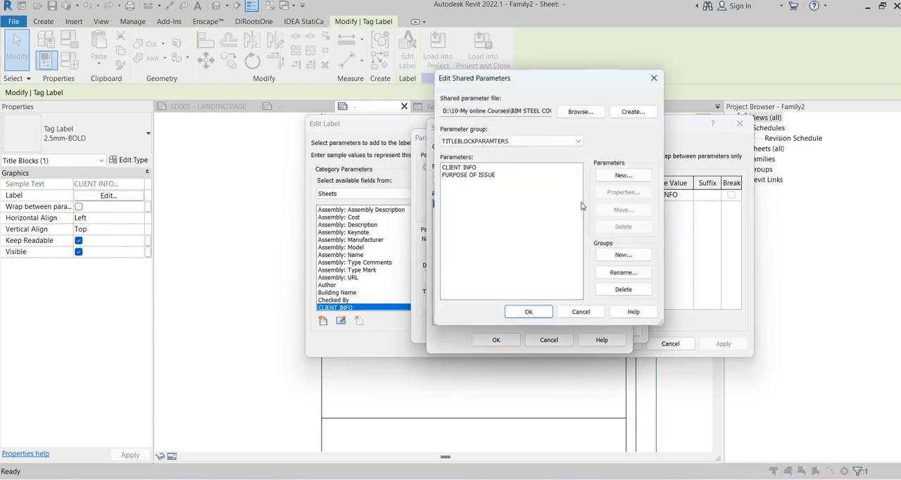
left_click(623, 175)
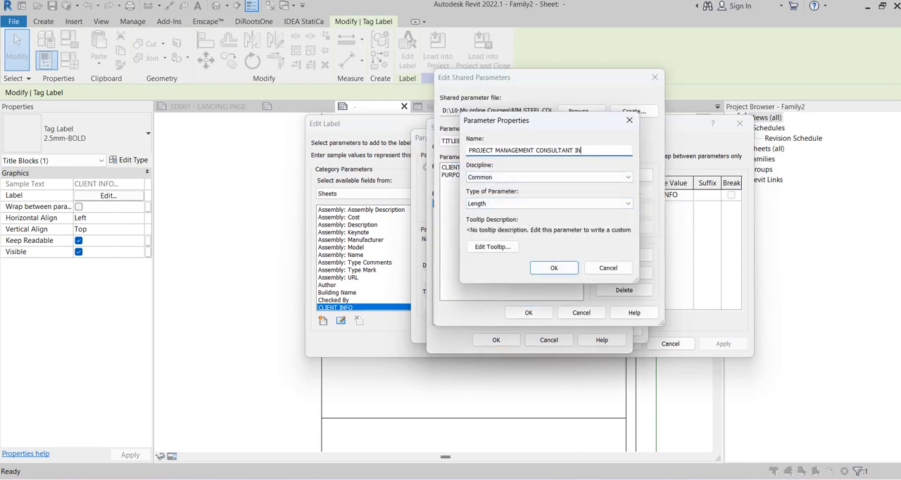
left_click(511, 203)
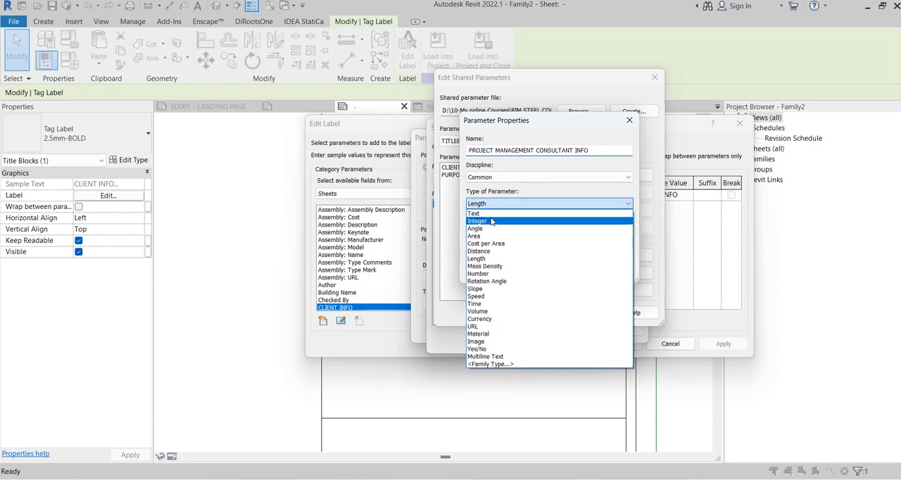
left_click(490, 219)
left_click(496, 203)
left_click(489, 213)
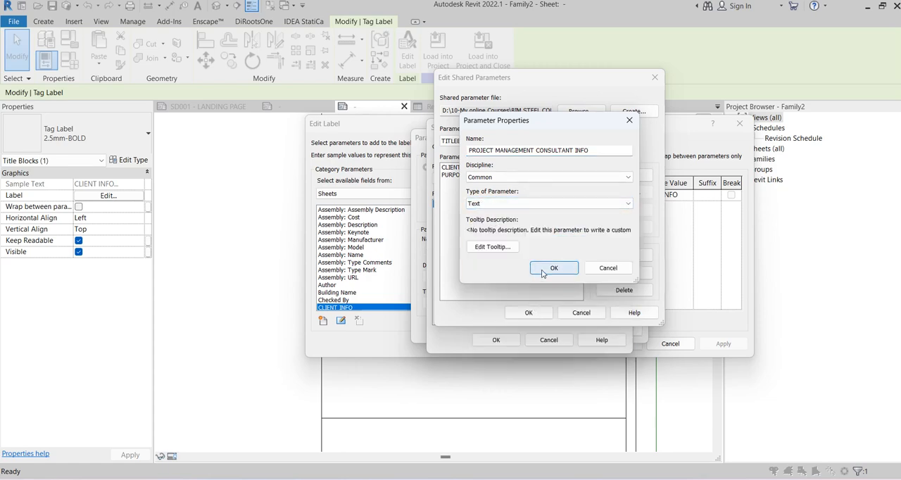
left_click(554, 269)
left_click(528, 313)
left_click(503, 337)
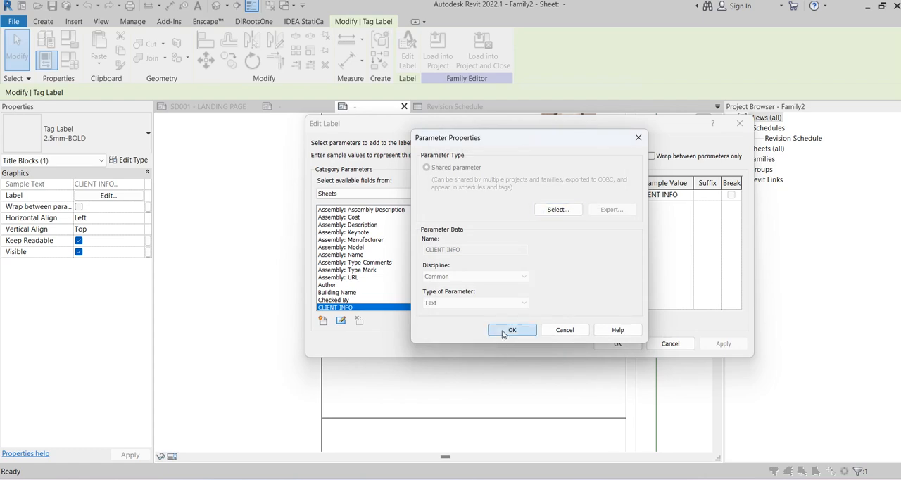
left_click(509, 330)
left_click(617, 343)
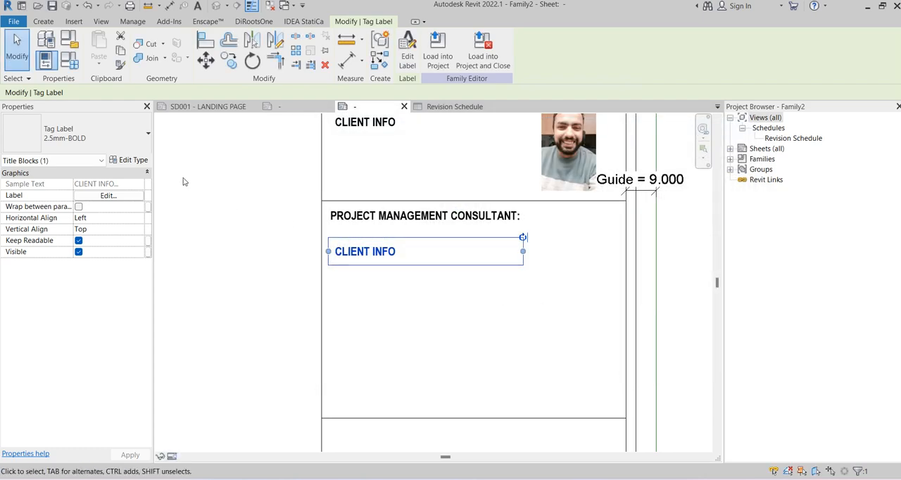
Remove CLIENT INFO from the copied label's parameters and look for the project management consultant parameter among the available fields
left_click(407, 60)
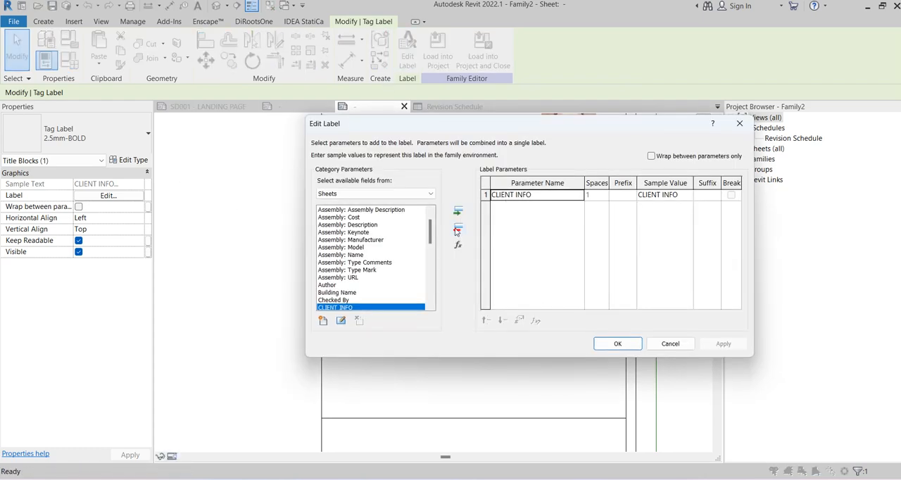
left_click(458, 229)
scroll(371, 261, "down", 3)
left_click(343, 257)
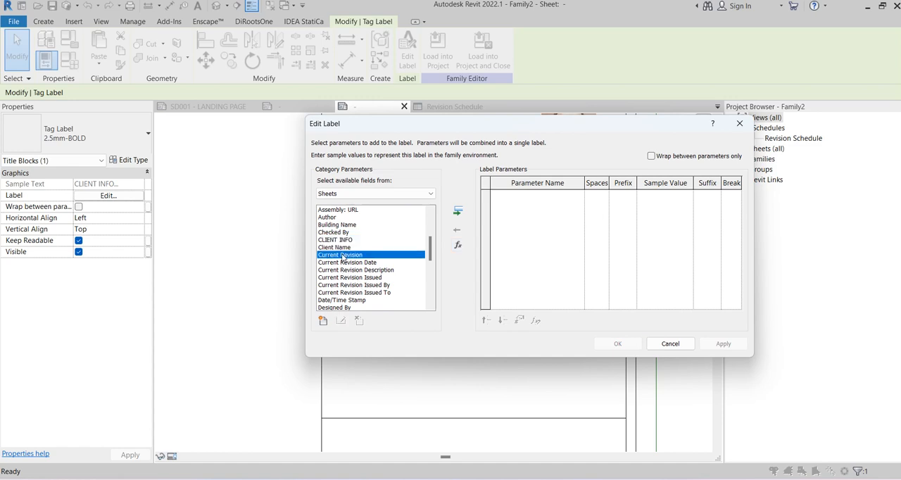
key("p")
scroll(383, 262, "down", 2)
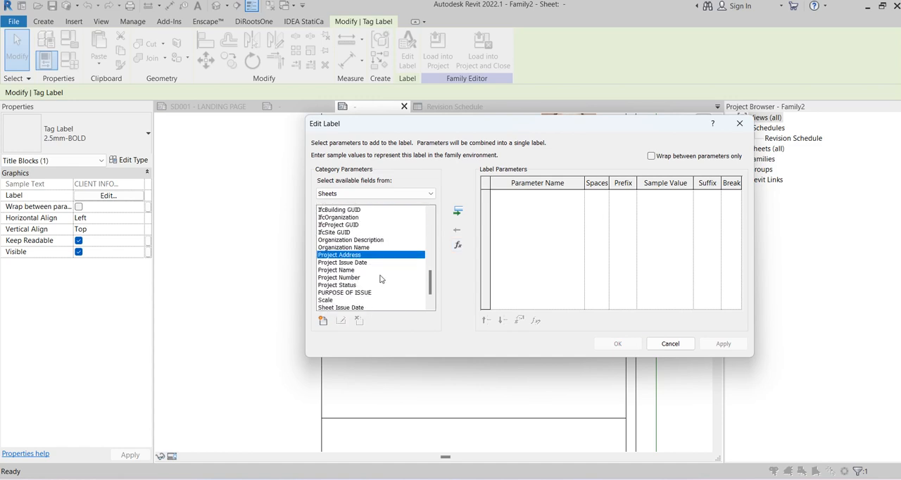
scroll(379, 280, "down", 1)
scroll(380, 280, "up", 1)
Bring in the PROJECT MANAGEMENT CONSULTANT INFO shared parameter and assign it to the copied label
left_click(322, 321)
left_click(557, 210)
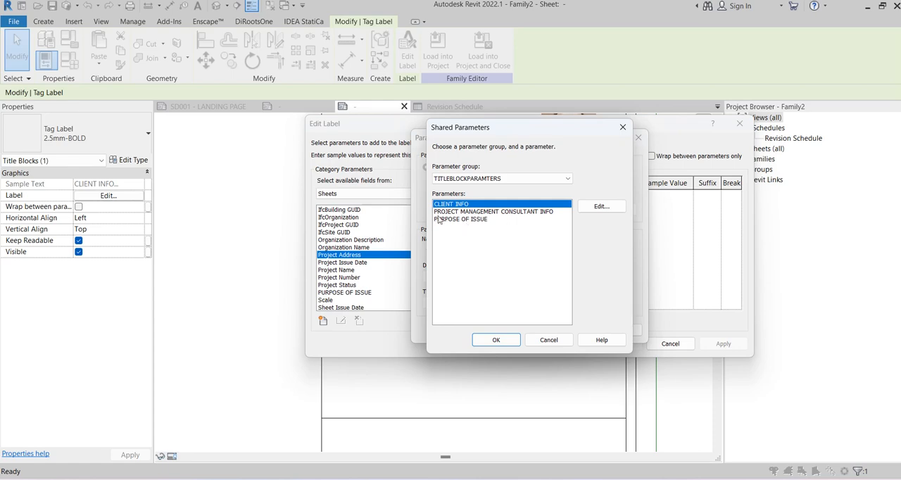
left_click(492, 211)
left_click(496, 340)
left_click(510, 330)
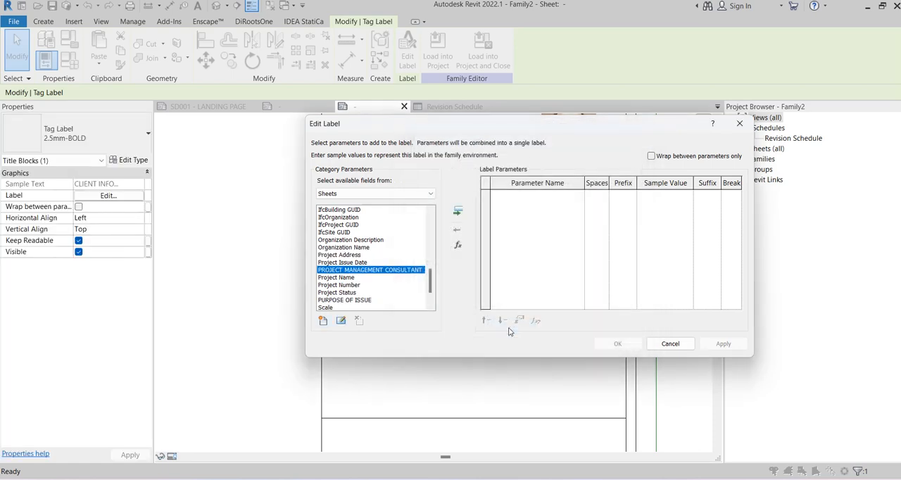
left_click(458, 210)
left_click(618, 344)
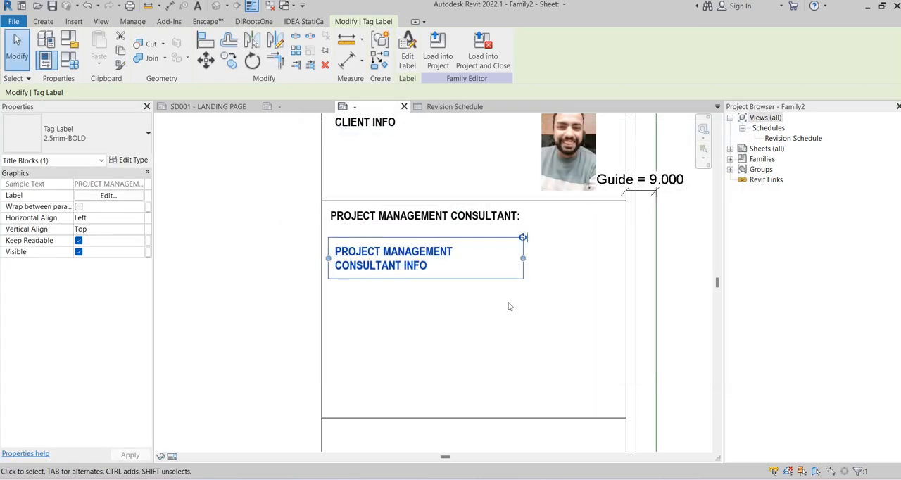
Widen the PROJECT MANAGEMENT CONSULTANT INFO label slightly so more of its text fits on the first line
left_click(509, 305)
left_click(435, 260)
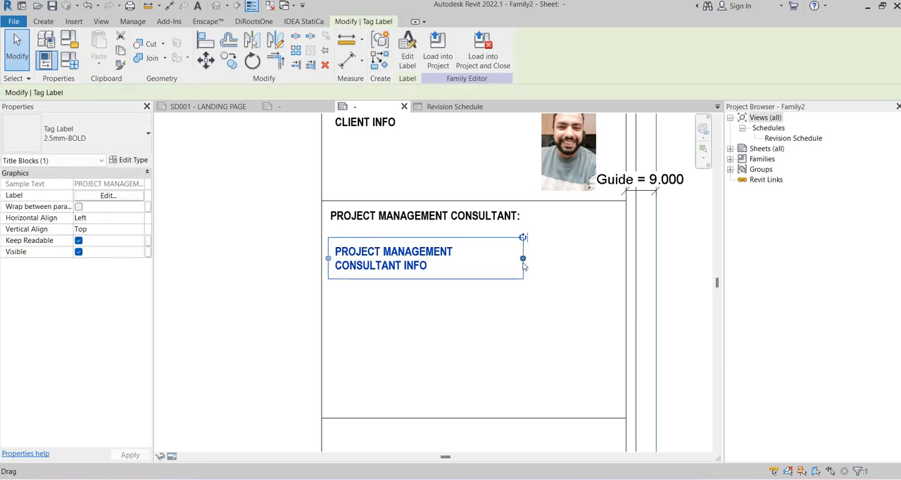
left_click_drag(523, 258, 534, 260)
left_click(538, 327)
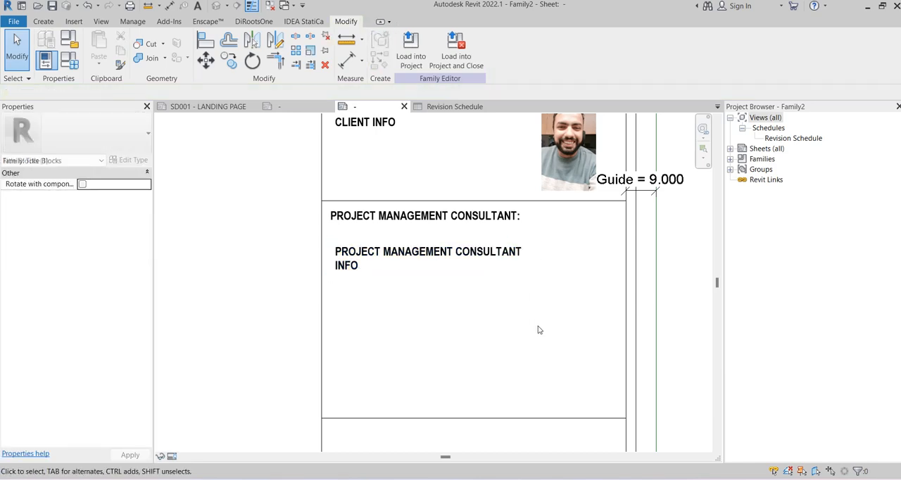
Dimension the heights of the client box and the project management consultant box, placing both dimensions beside the title block column
middle_click_drag(585, 219, 569, 205)
scroll(541, 274, "down", 4)
scroll(413, 173, "up", 1)
scroll(413, 173, "up", 1)
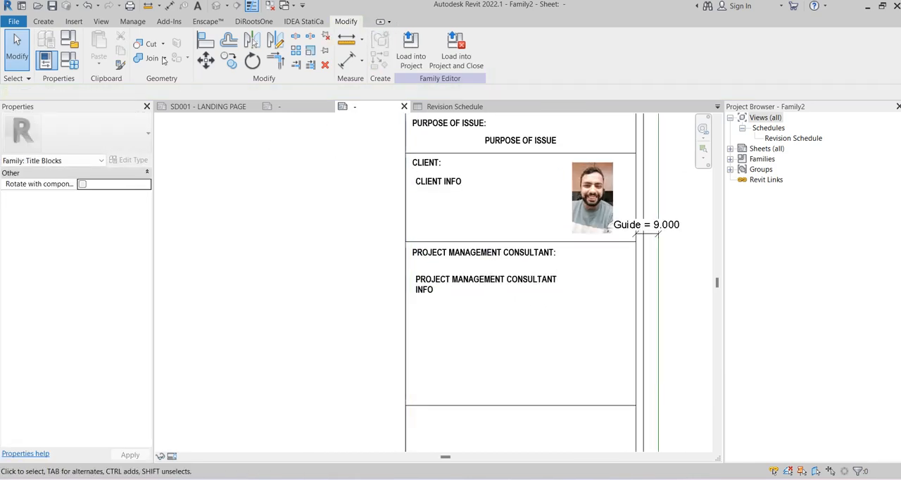
left_click(169, 5)
left_click(496, 153)
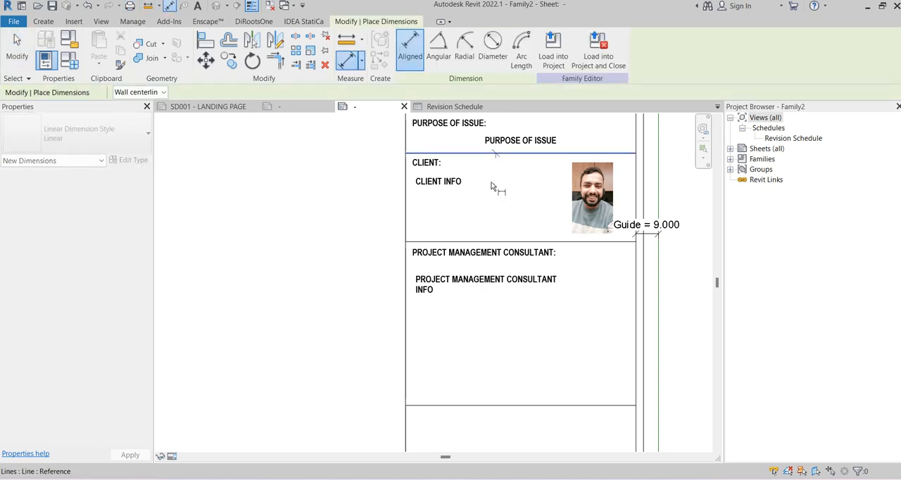
left_click(482, 242)
left_click(484, 242)
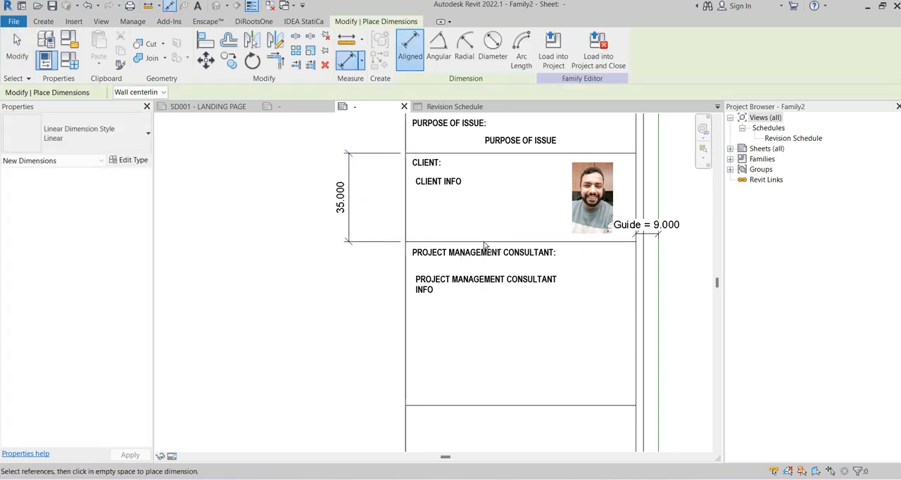
left_click(484, 406)
left_click(353, 349)
left_click(354, 348)
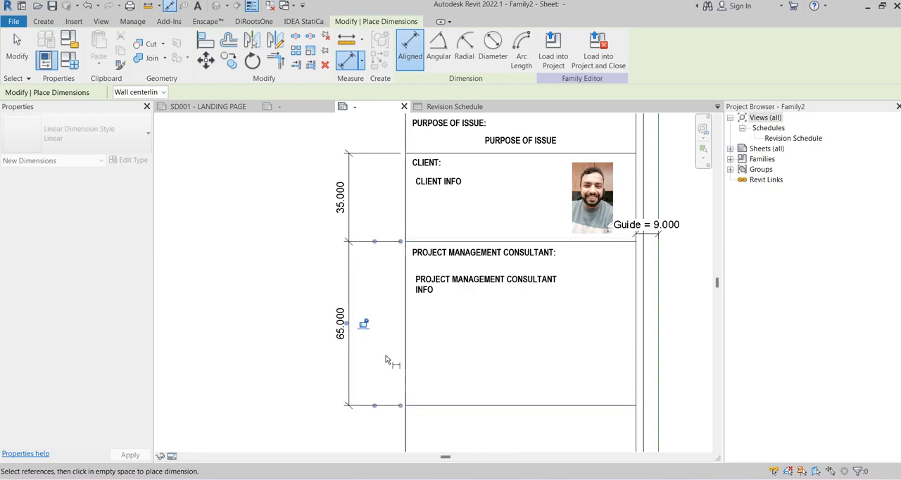
Set the project management consultant box's height to 35 by moving its lower border line
key("Escape")
left_click(487, 406)
left_click(342, 326)
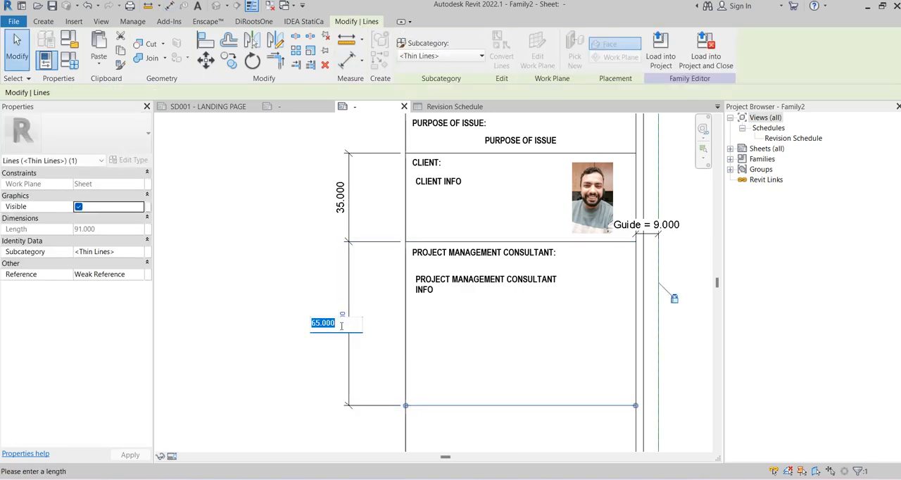
type("35")
key("Return")
key("Escape")
scroll(460, 330, "down", 3)
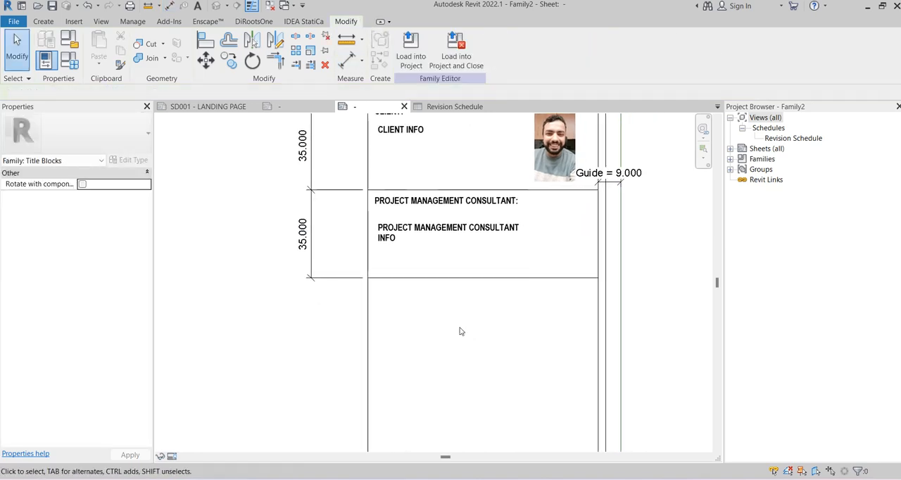
Examine the design consultant and contractor headings and the approval table in the reference A1 title block
left_click(264, 108)
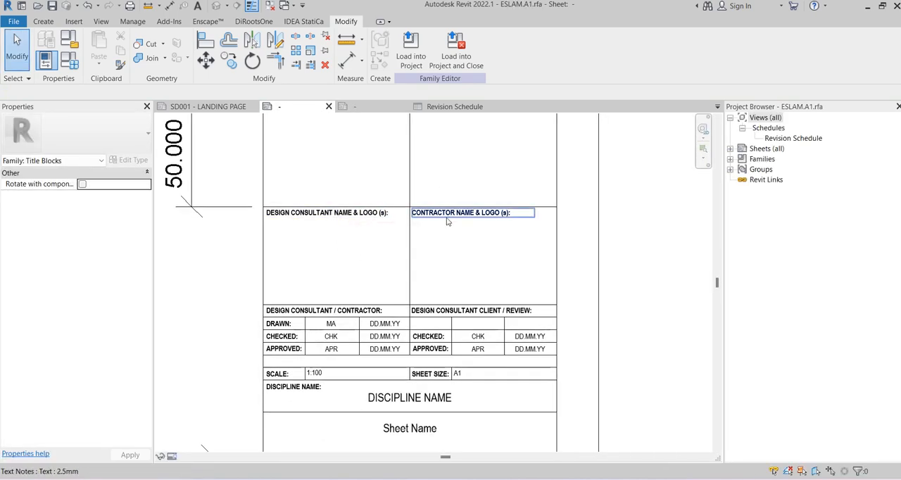
middle_click_drag(480, 241, 479, 199)
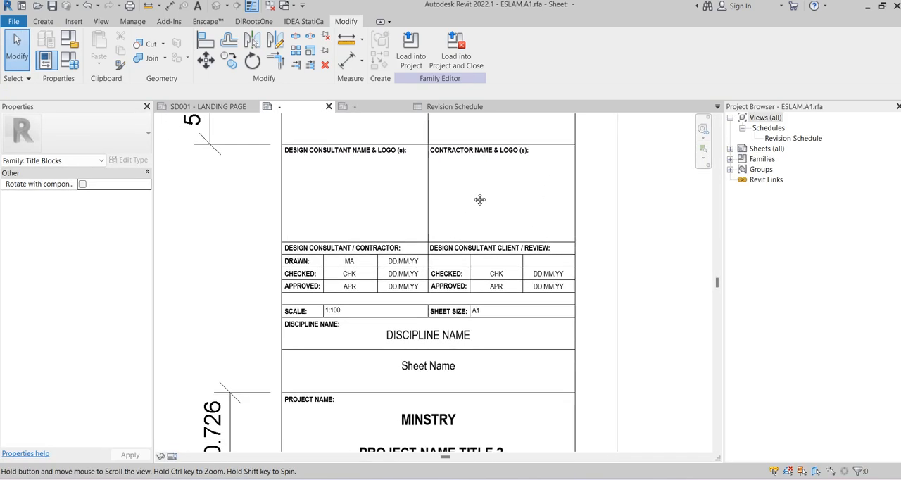
scroll(385, 200, "up", 1)
scroll(341, 327, "up", 2)
left_click(356, 216)
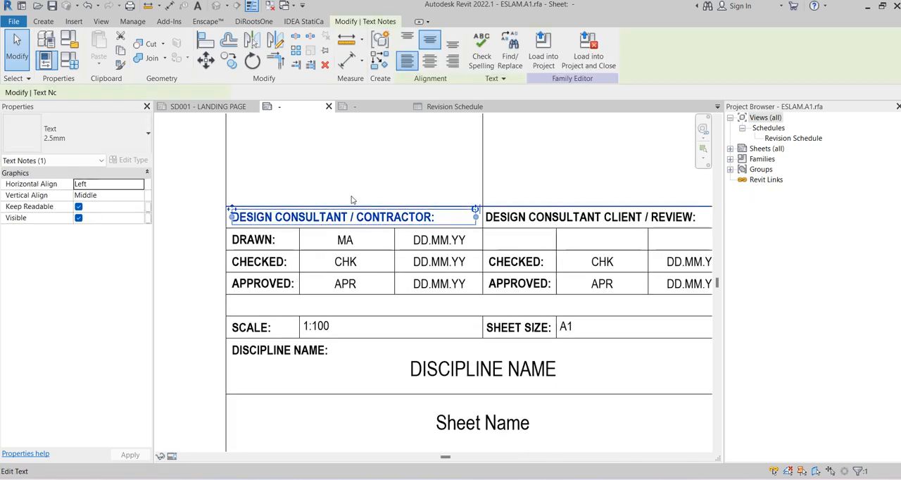
left_click(275, 168)
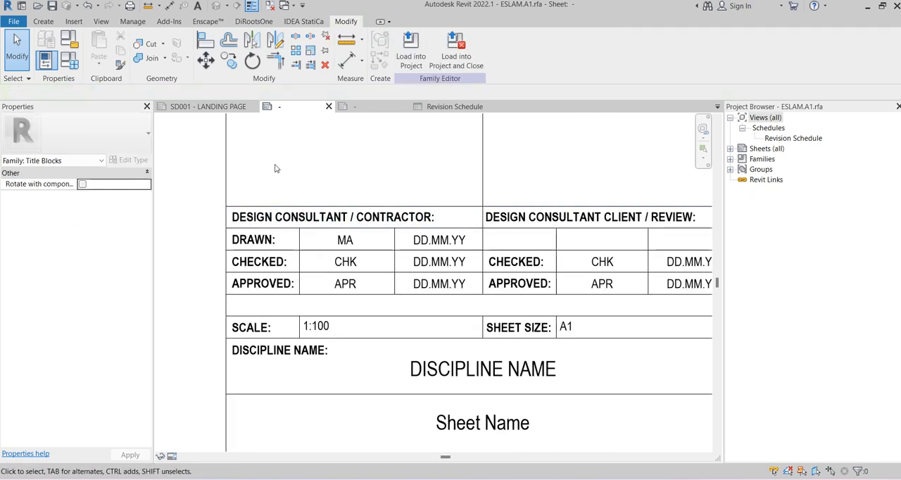
Measure the height of the design consultant / contractor heading row in the reference A1 title block
left_click(169, 8)
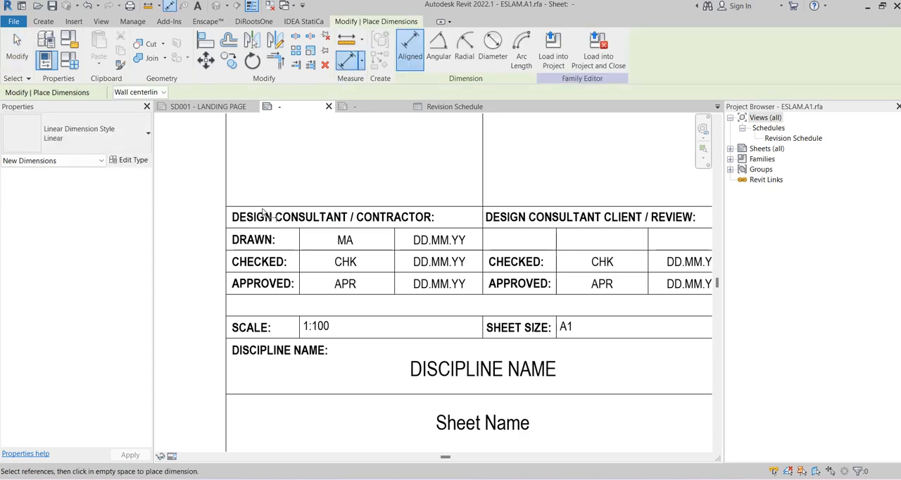
left_click(258, 207)
left_click(255, 228)
scroll(197, 214, "down", 1)
scroll(197, 214, "up", 1)
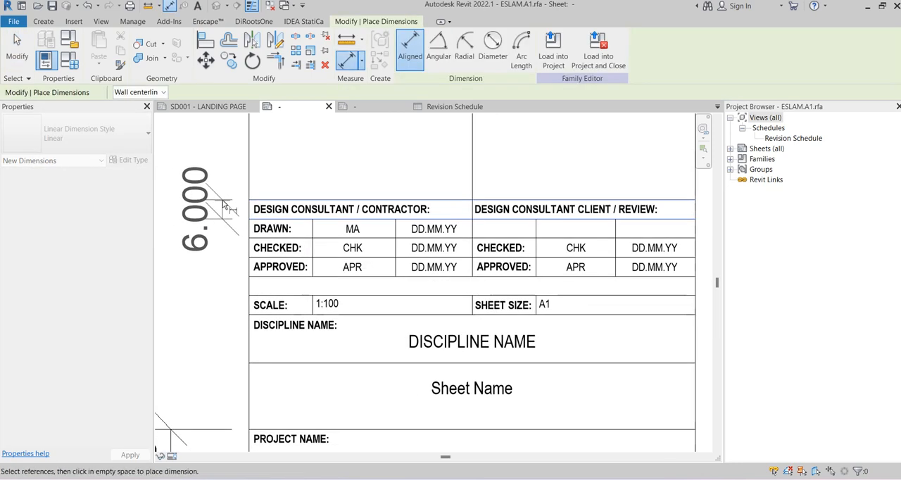
key("Escape")
key("Escape")
Copy the DESIGN CONSULTANT / CONTRACTOR: heading text from the reference title block and return to the new title block family
scroll(222, 200, "up", 1)
left_click(285, 219)
double_click(285, 219)
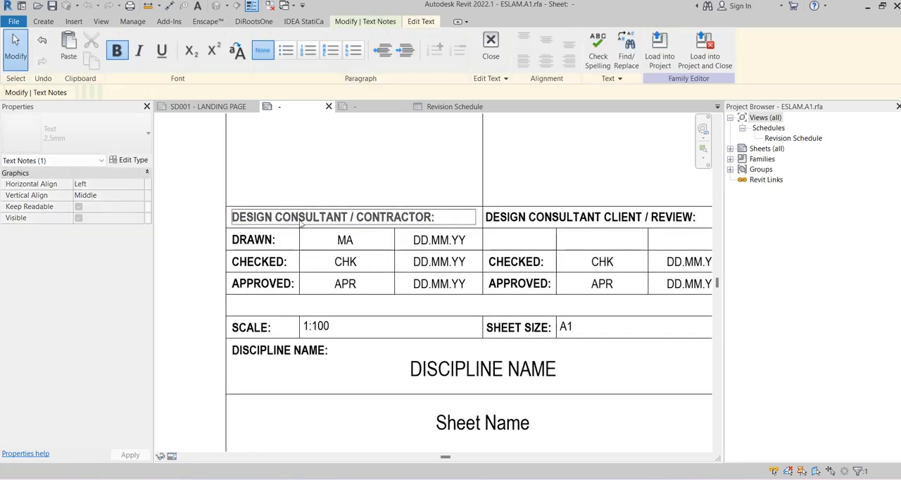
key("ctrl+a")
key("ctrl+c")
left_click(367, 107)
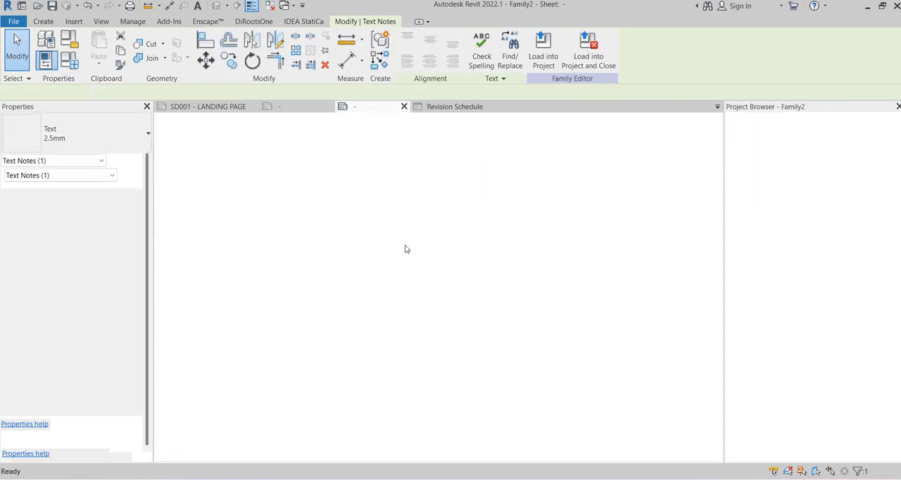
Copy the project management consultant box's lower border line downward twice at a spacing of 35
scroll(450, 332, "up", 1)
middle_click_drag(451, 337, 401, 225)
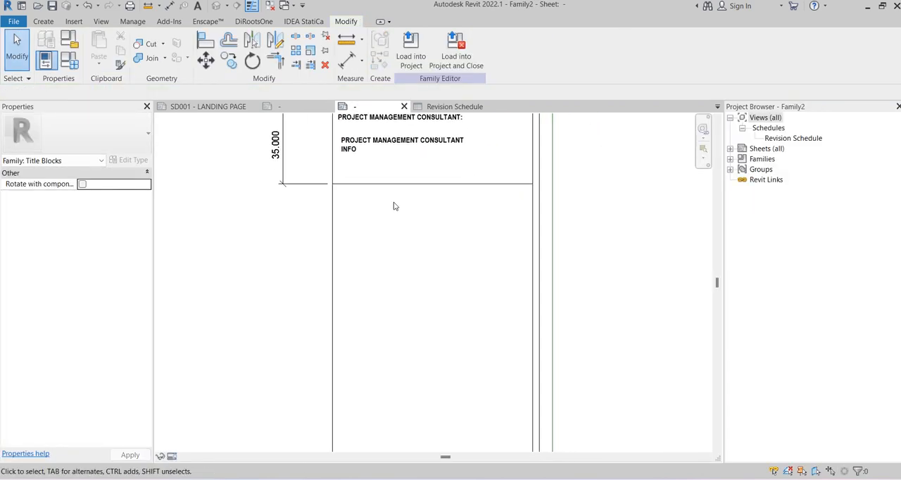
left_click(397, 186)
scroll(404, 282, "down", 2)
key("c")
key("o")
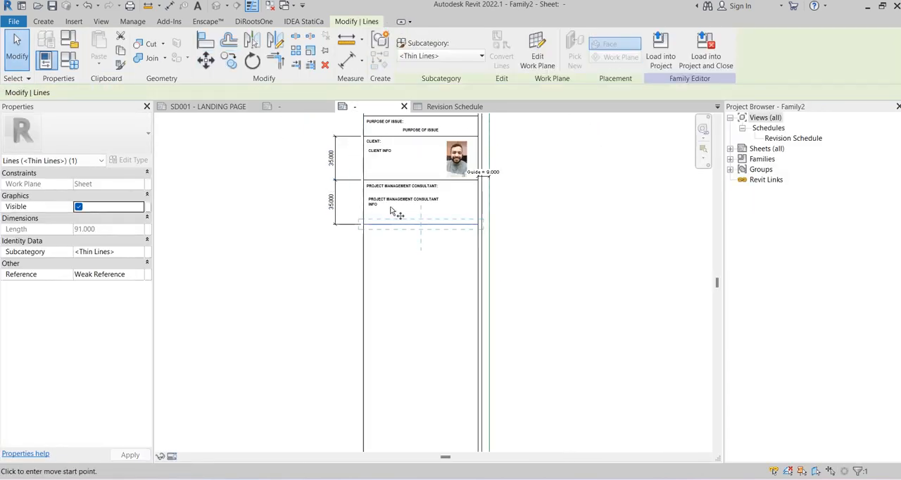
left_click(363, 180)
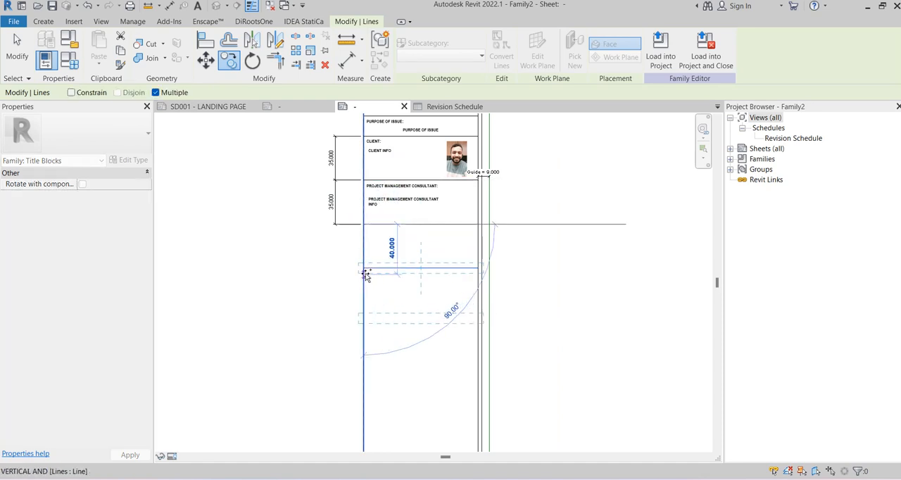
left_click(363, 268)
middle_click_drag(571, 266, 554, 209)
key("Escape")
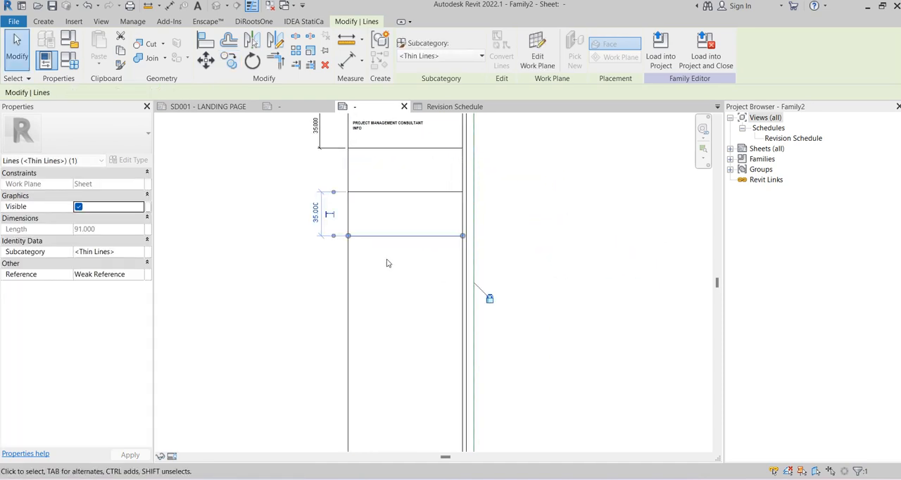
Copy the lowest border line 6 downward to form a heading row
scroll(387, 260, "up", 2)
key("c")
key("o")
scroll(328, 225, "up", 3)
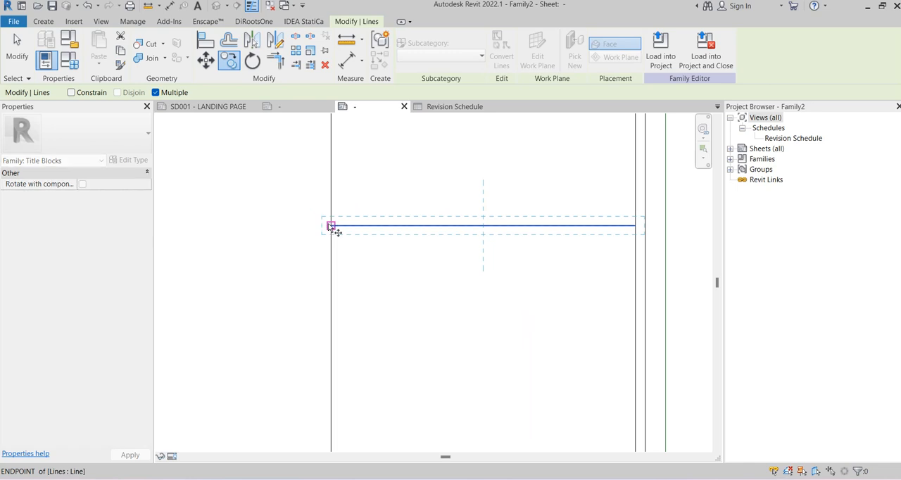
left_click(331, 226)
type("6")
key("Return")
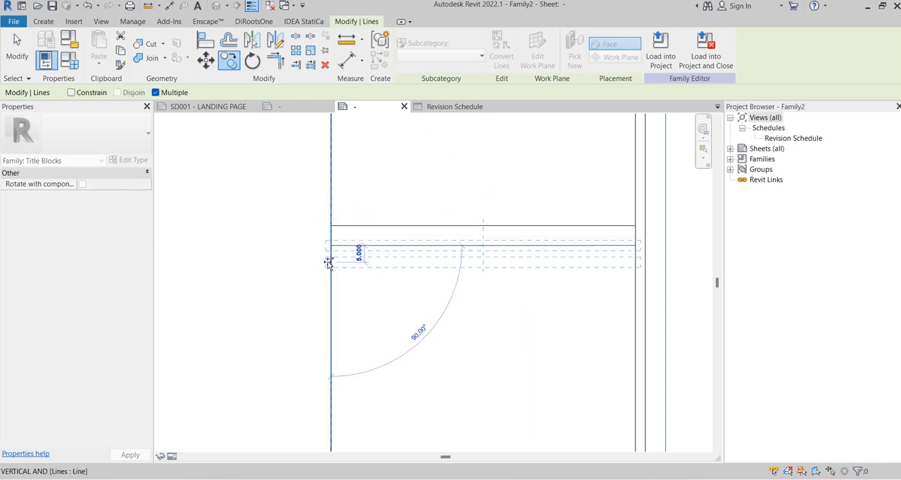
key("Escape")
key("Escape")
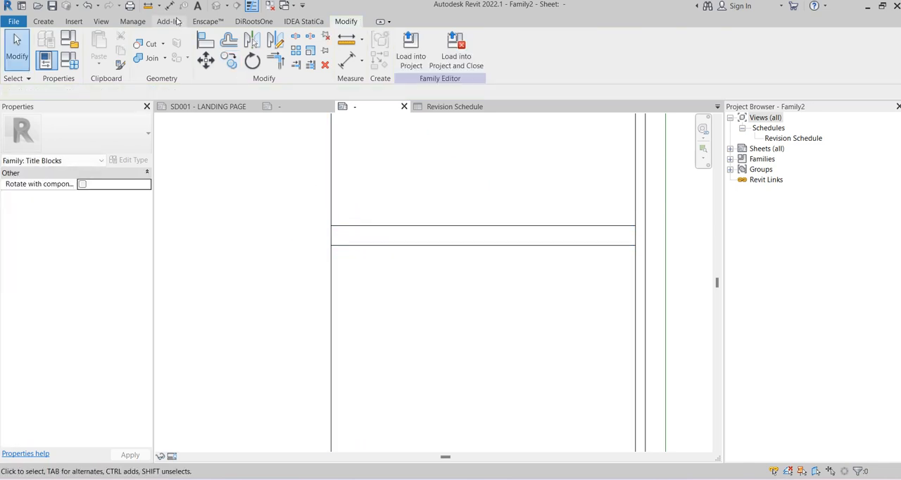
Place the copied DESIGN CONSULTANT / CONTRACTOR: heading as text in the new heading row and remove the trailing empty line
left_click(198, 6)
scroll(378, 281, "up", 2)
left_click(322, 202)
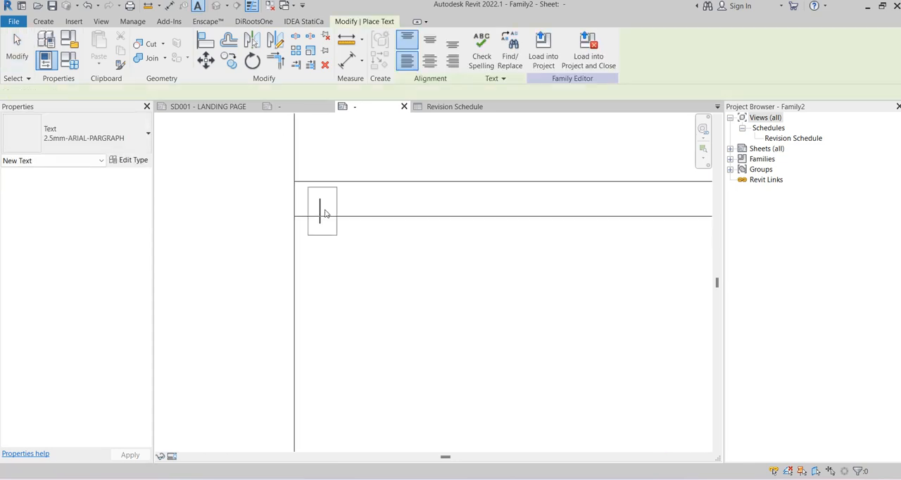
key("ctrl+v")
left_click(230, 264)
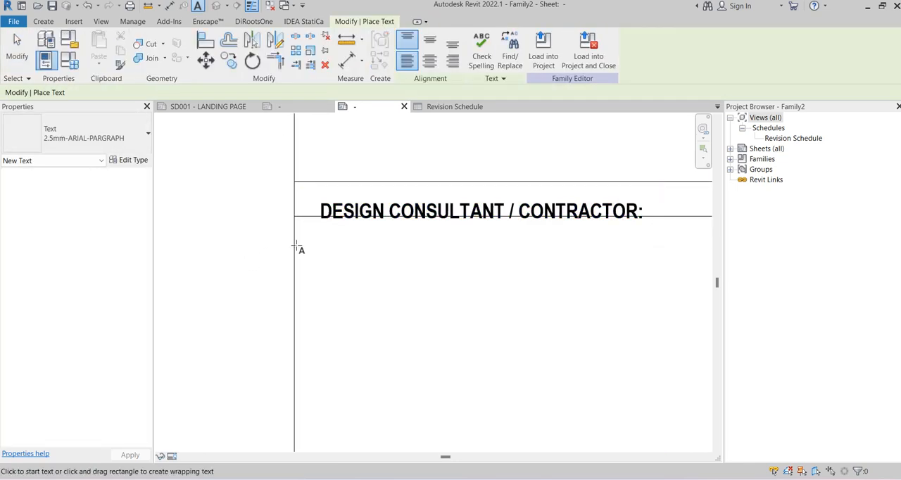
key("Escape")
double_click(333, 238)
key("BackSpace")
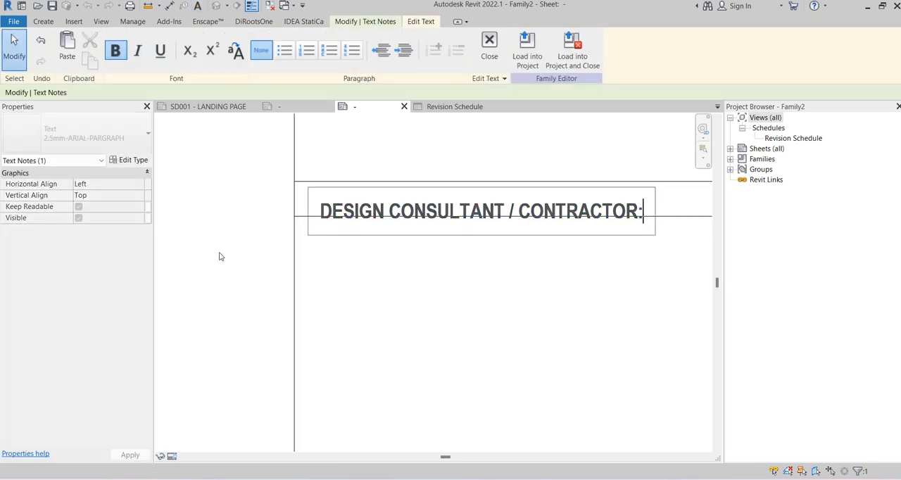
left_click(219, 255)
scroll(219, 255, "down", 2)
left_click(219, 256)
Move the DESIGN CONSULTANT / CONTRACTOR: heading so it sits centred between the row lines near the column's border
scroll(298, 225, "up", 2)
left_click(292, 219)
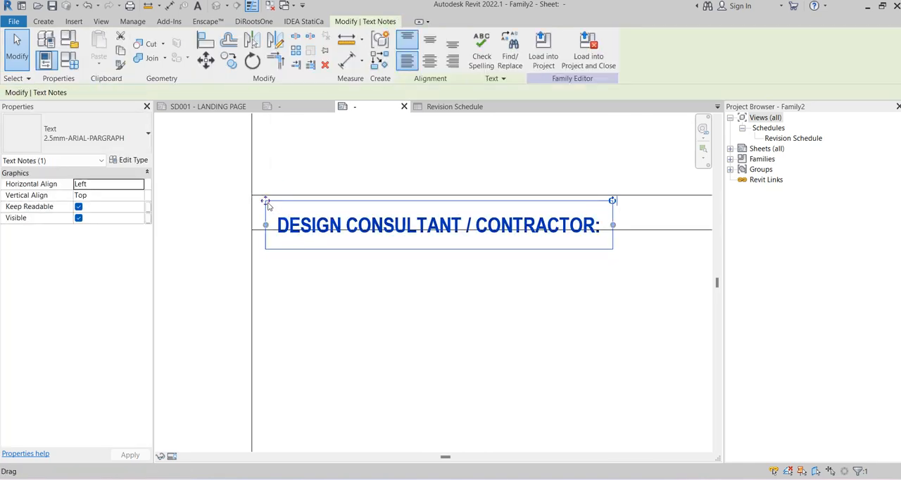
left_click_drag(266, 202, 251, 193)
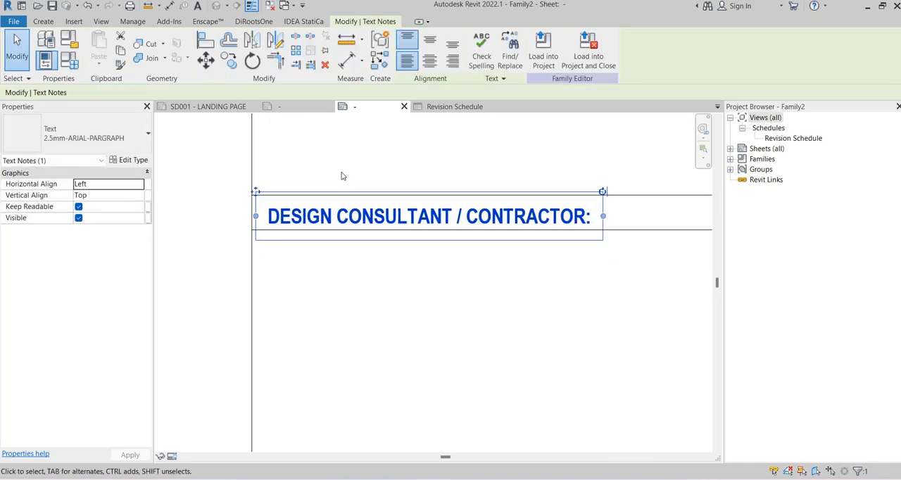
left_click(401, 312)
scroll(416, 343, "down", 2)
middle_click_drag(418, 348, 366, 266)
scroll(367, 266, "down", 2)
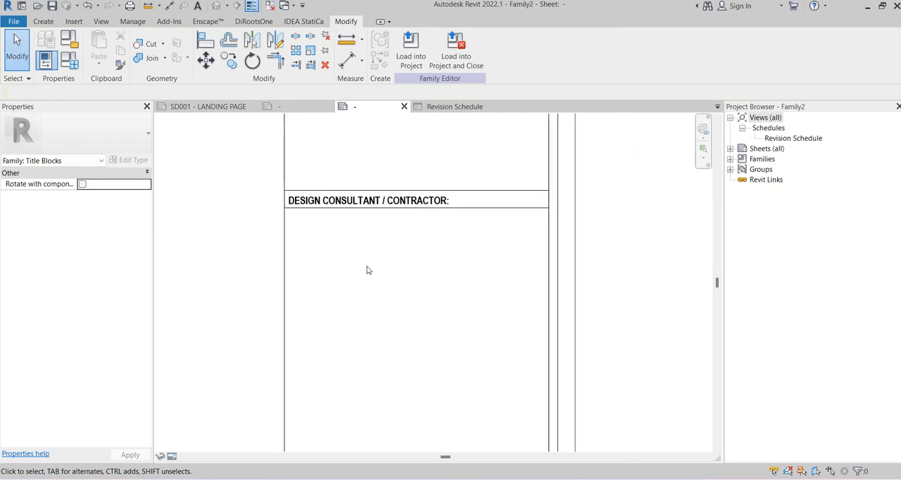
scroll(308, 203, "up", 4)
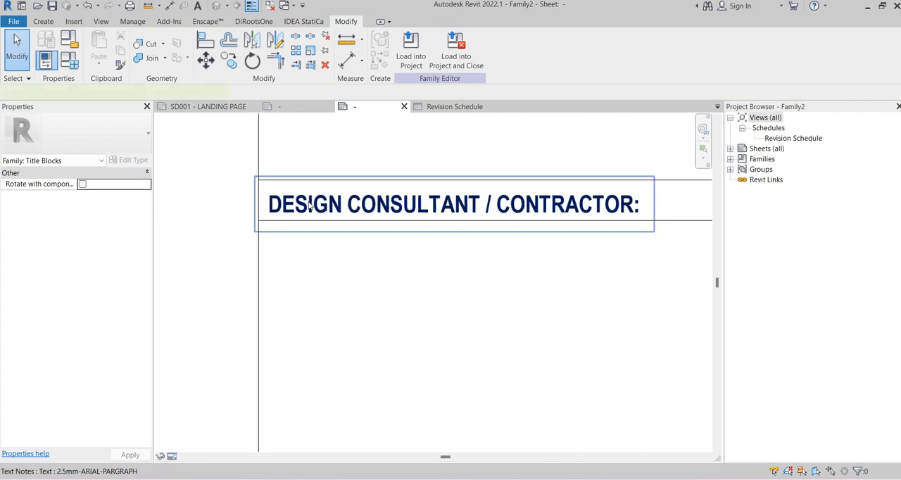
left_click(308, 204)
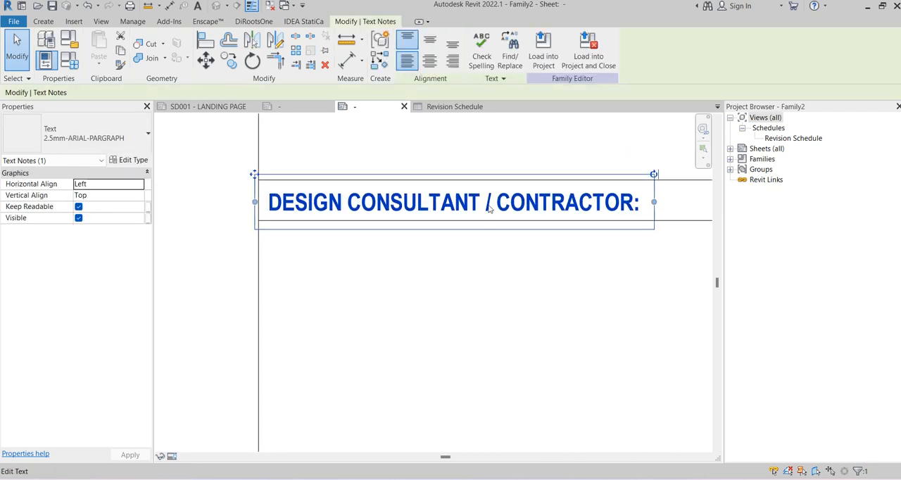
Shorten the heading text to DESIGN CONSULTANT:
left_click(488, 208)
left_click_drag(483, 208, 625, 214)
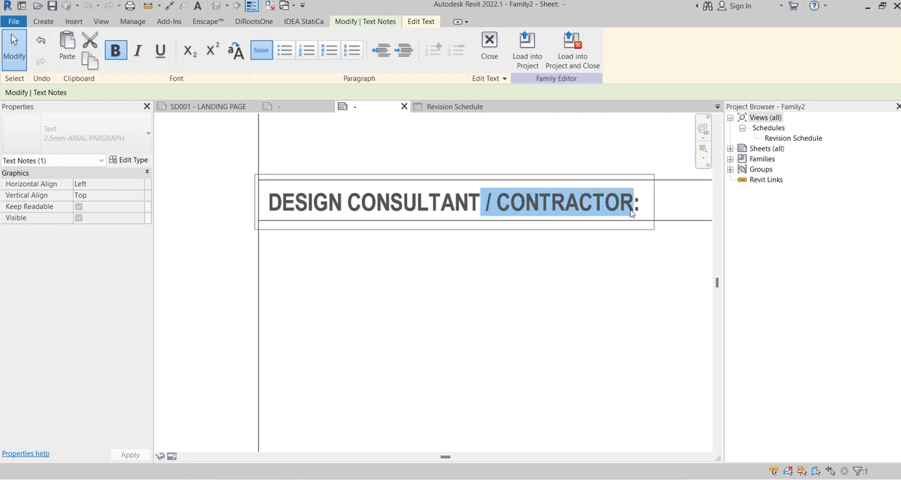
key("Delete")
left_click(416, 303)
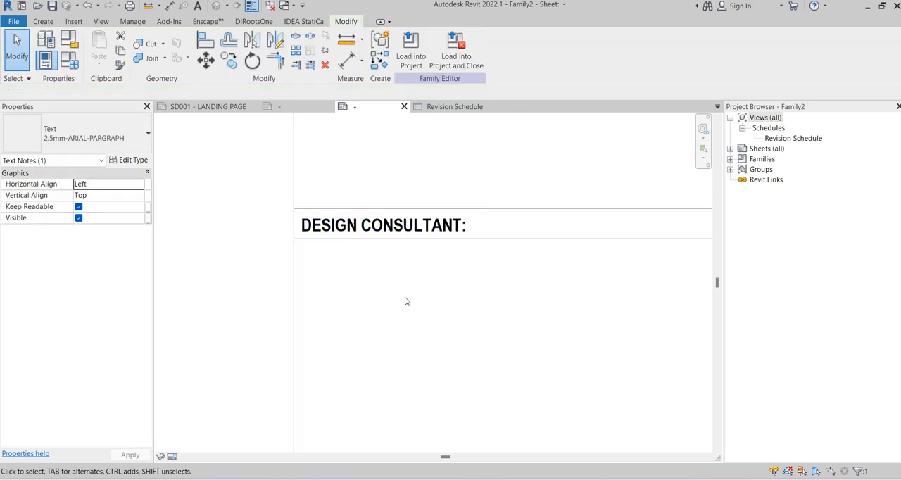
Copy the DRAWN:, CHECKED: and APPROVED: texts from the reference approval table and return to the new title block family
left_click(295, 107)
key("Escape")
scroll(402, 289, "up", 1)
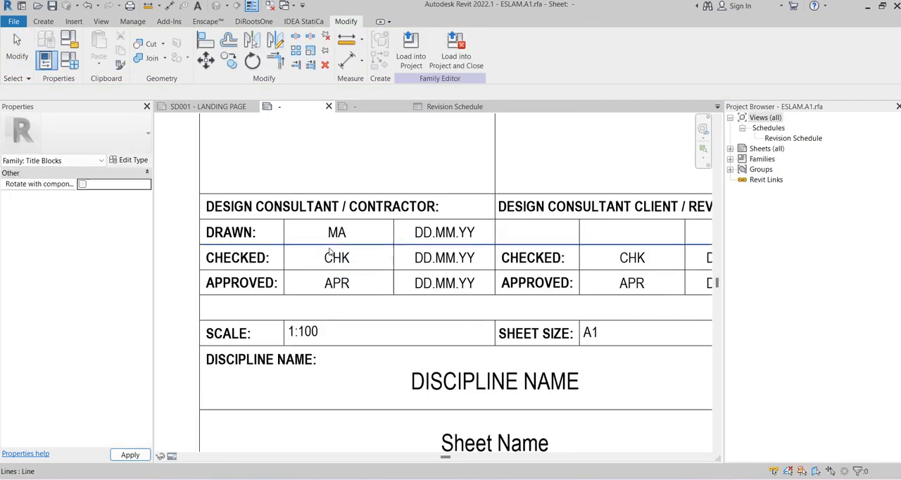
middle_click_drag(310, 165, 372, 141)
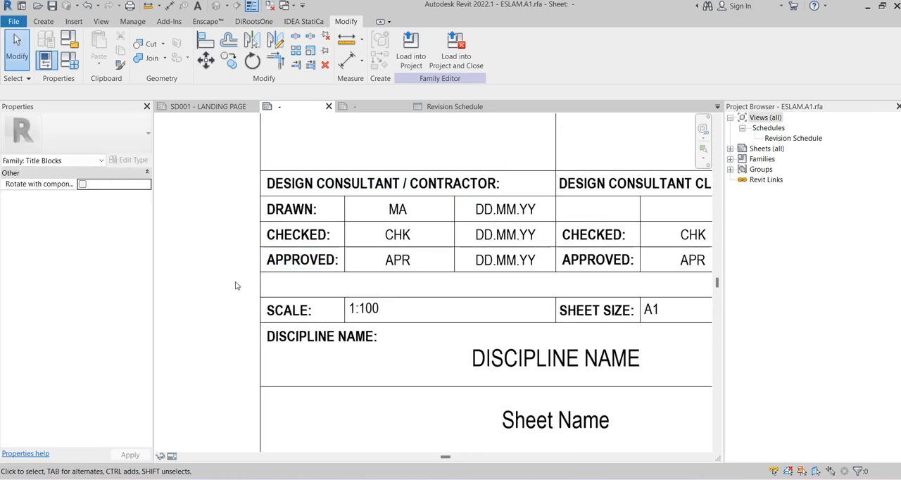
left_click_drag(332, 221, 348, 193)
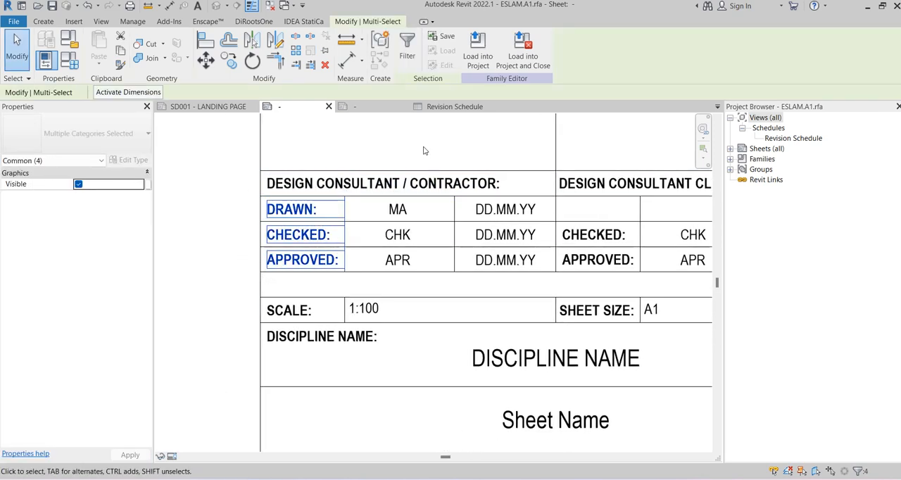
left_click(356, 109)
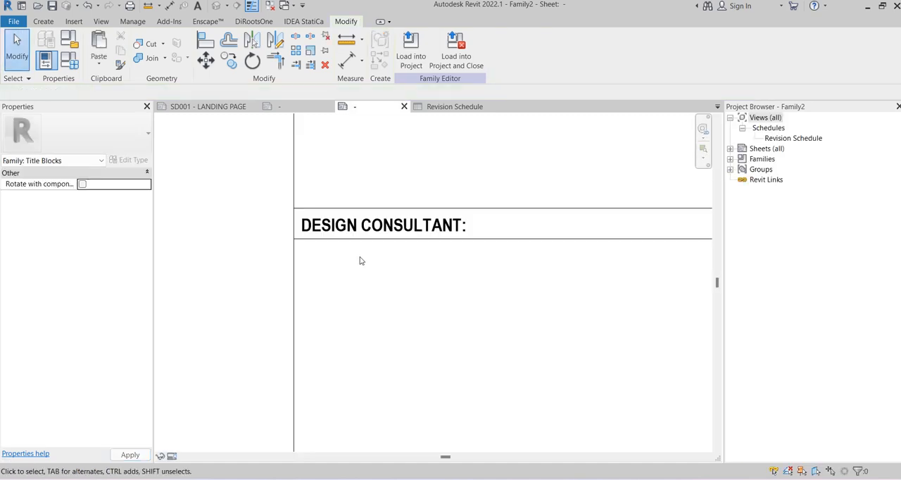
Paste the DRAWN:, CHECKED: and APPROVED: texts below the design consultant heading and delete the extra element pasted with them
scroll(361, 257, "up", 2)
key("ctrl+v")
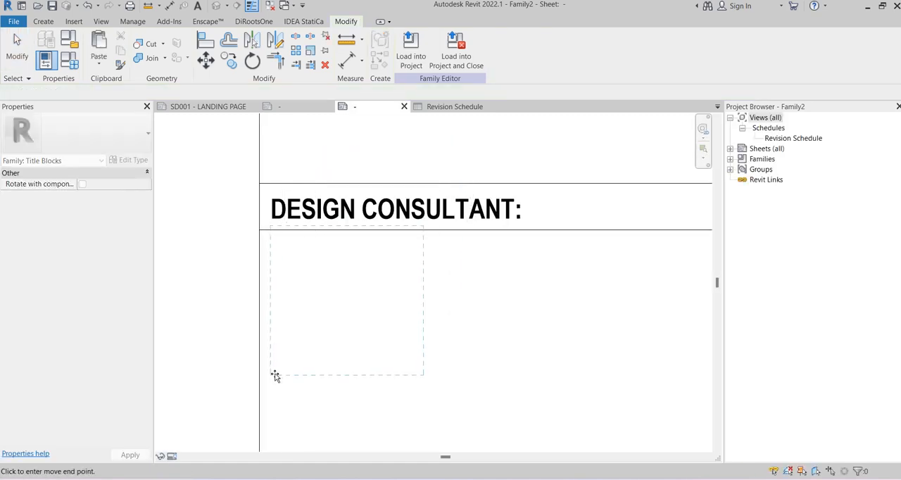
left_click(272, 380)
left_click(472, 376)
scroll(527, 316, "down", 2)
mouse_move(527, 313)
middle_mouse_down()
mouse_move(441, 242)
mouse_move(448, 218)
middle_mouse_up()
key("Delete")
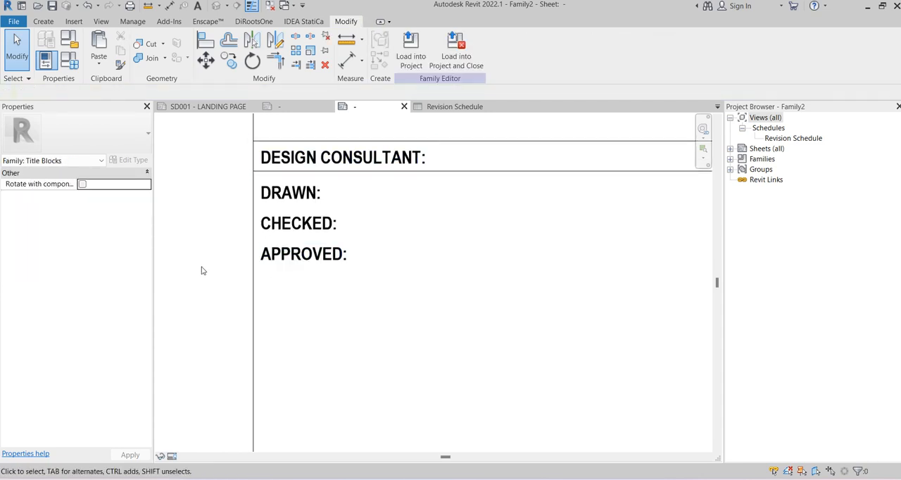
Nudge the DRAWN:, CHECKED: and APPROVED: texts slightly upward together
mouse_move(204, 304)
left_mouse_down()
mouse_move(305, 228)
mouse_move(392, 185)
left_mouse_up()
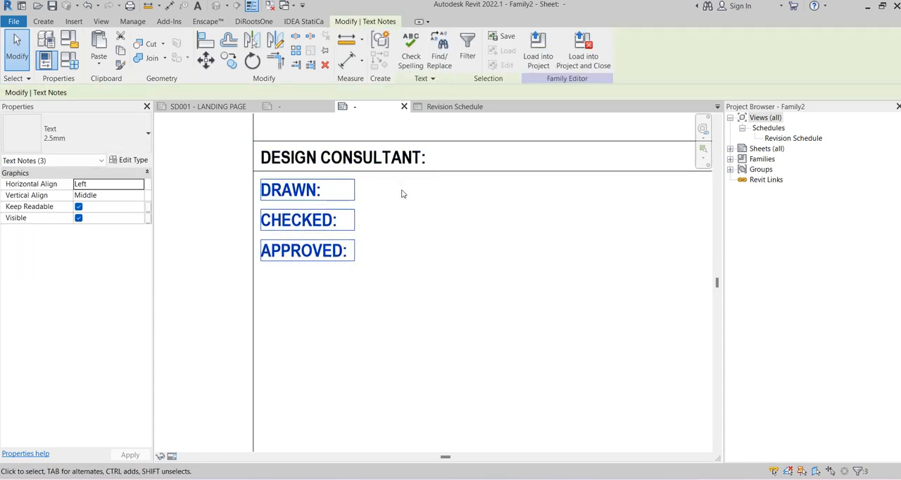
key("Up")
left_click(424, 220)
Copy the heading row's lower line downward three times at a spacing of about 6, separating the drawn, checked and approved rows
left_click(433, 172)
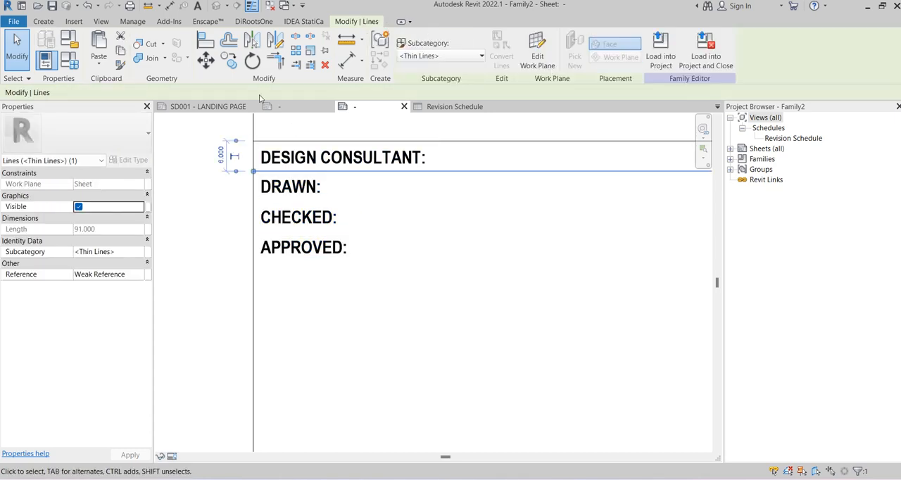
left_click(228, 61)
left_click(254, 172)
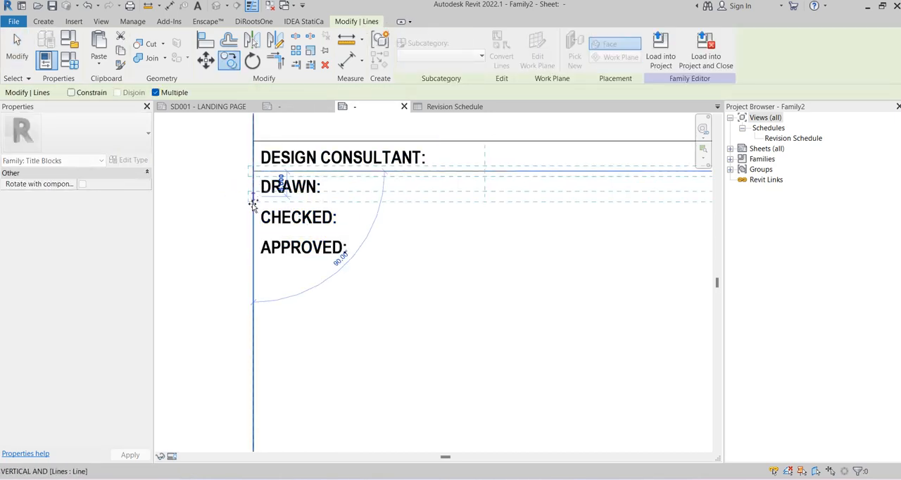
scroll(253, 203, "up", 2)
left_click(253, 202)
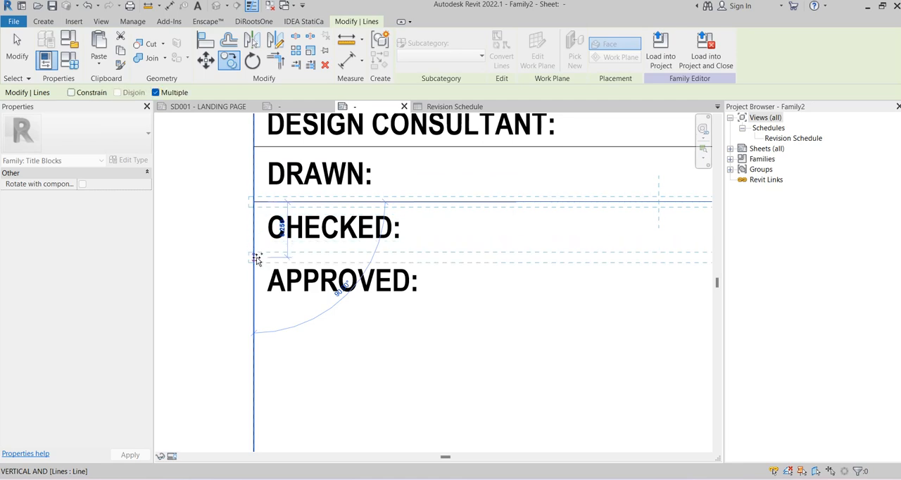
left_click(255, 258)
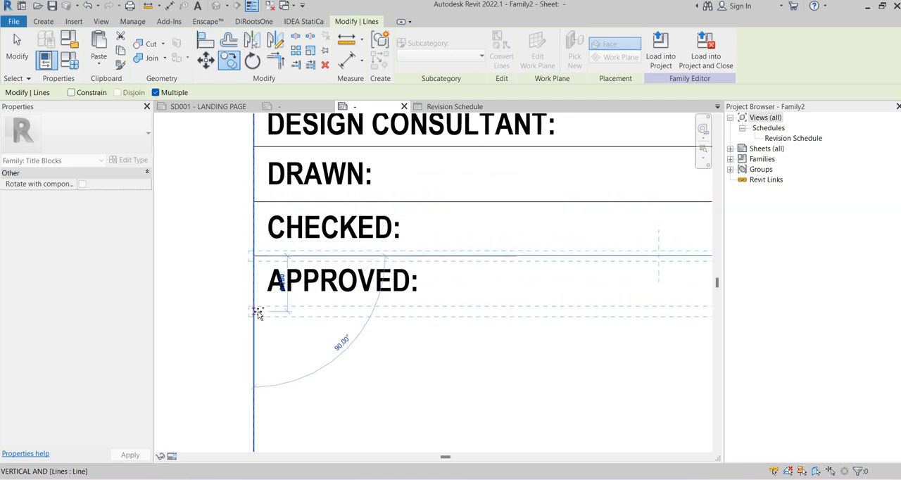
scroll(328, 289, "down", 2)
key("Escape")
key("Escape")
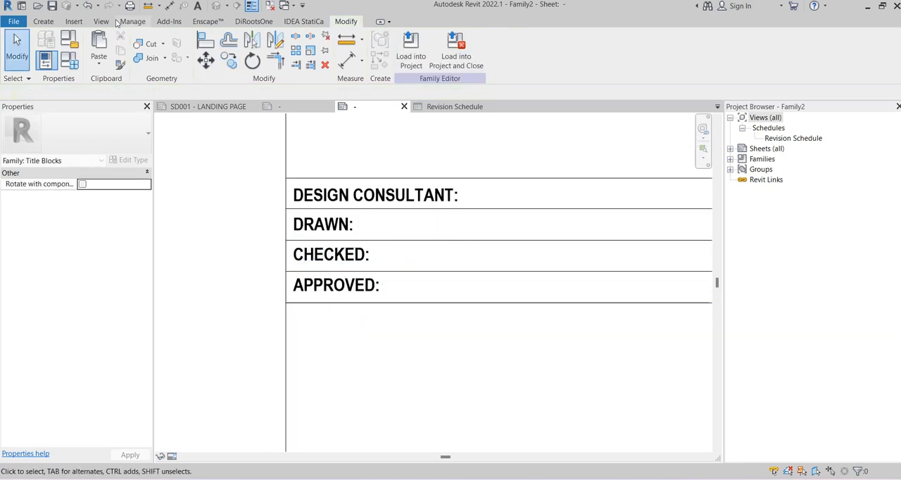
Dimension the heights of the drawn, checked and approved rows in one chain beside the title block column
left_click(168, 7)
left_click(387, 211)
left_click(384, 241)
left_click(393, 272)
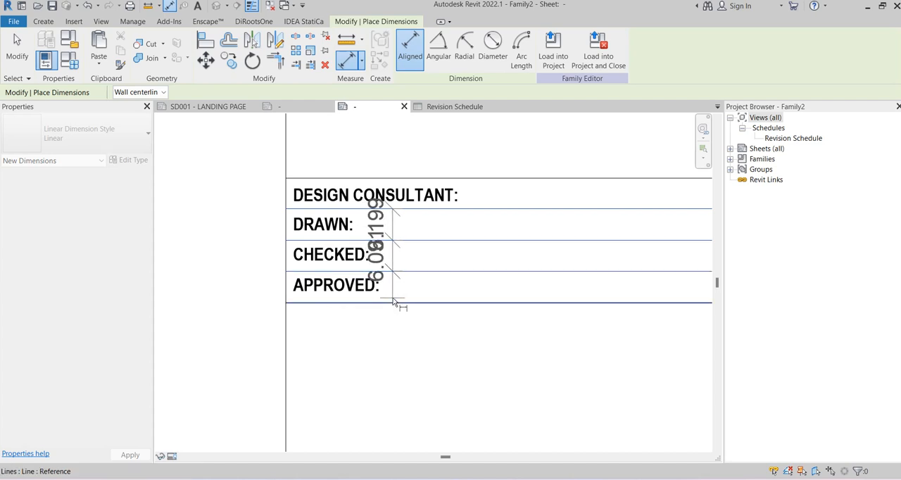
left_click(392, 303)
left_click(222, 262)
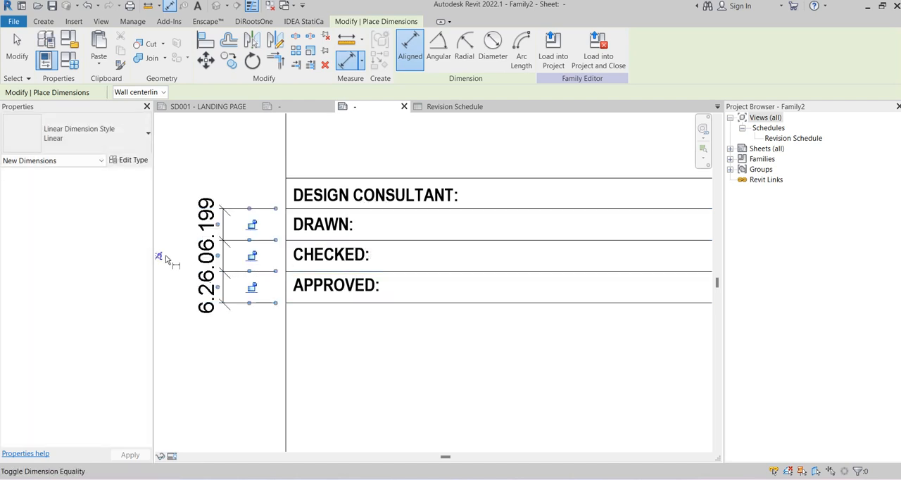
Make the drawn, checked and approved row heights equal with the chained dimension's equality constraint, and delete that dimension
left_click(164, 256)
key("Escape")
key("Escape")
left_click(221, 211)
scroll(225, 204, "down", 2)
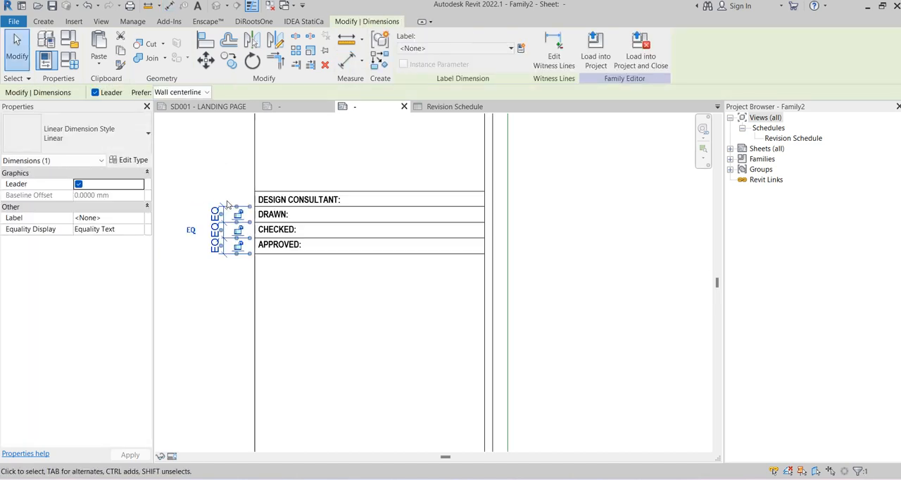
key("Delete")
scroll(357, 203, "up", 2)
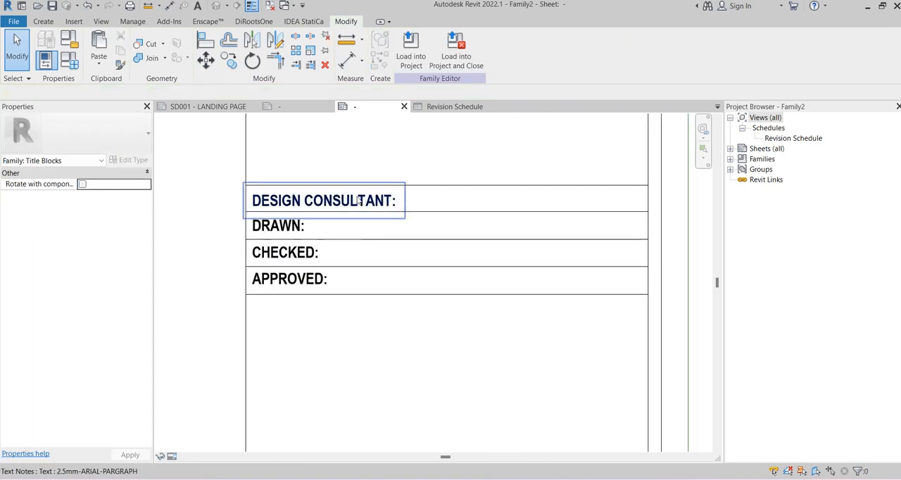
Replace the table heading with the reference title block's text "DESIGN CONSULTANT / CONTRACTOR:"
left_click(279, 107)
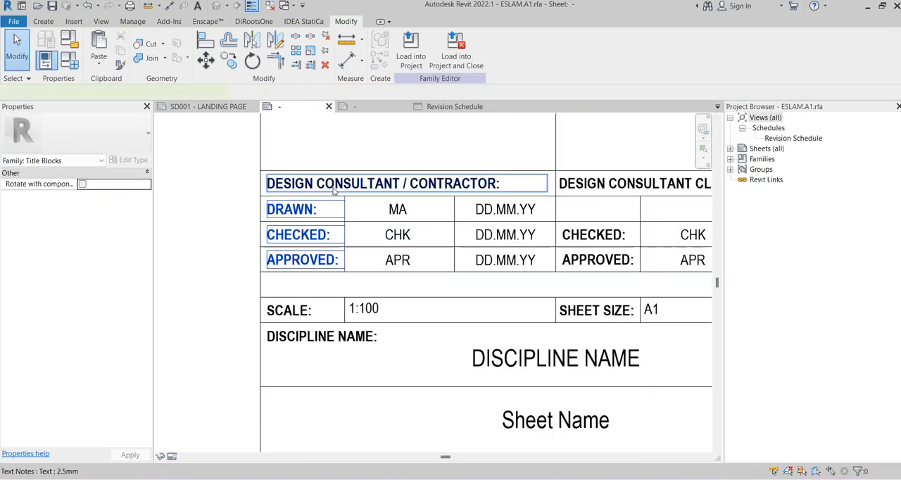
left_click(335, 188)
left_click(337, 186)
key("ctrl+c")
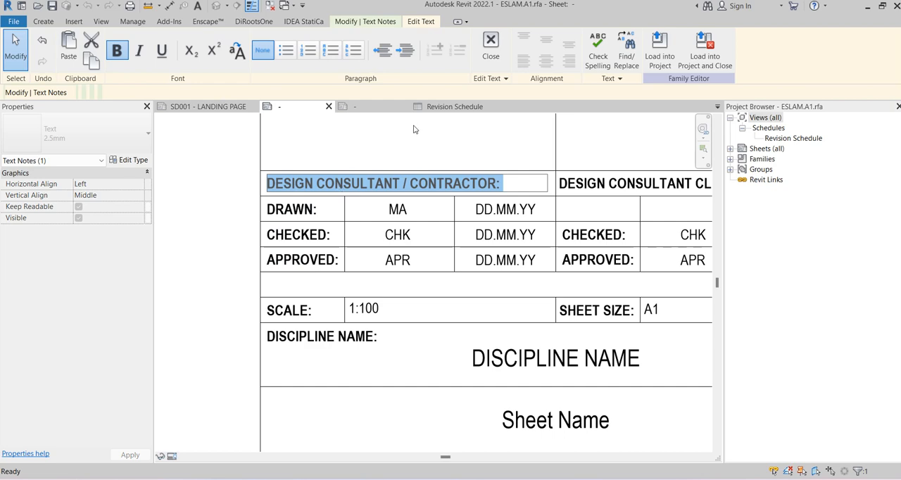
left_click(380, 107)
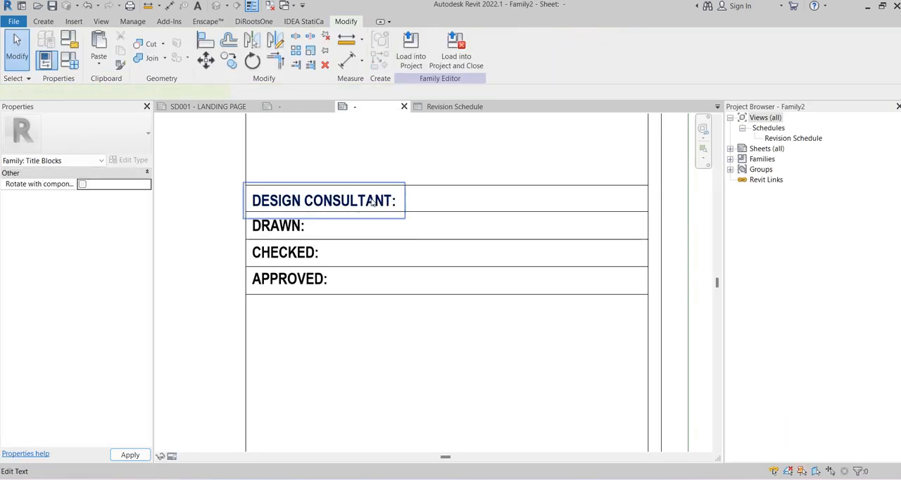
left_click(373, 202)
left_click(385, 202)
key("ctrl+a")
key("ctrl+v")
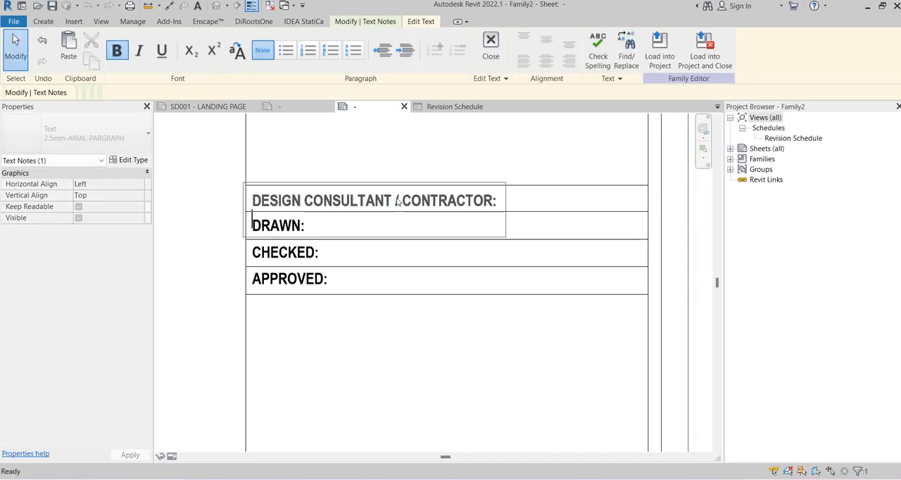
left_click(173, 202)
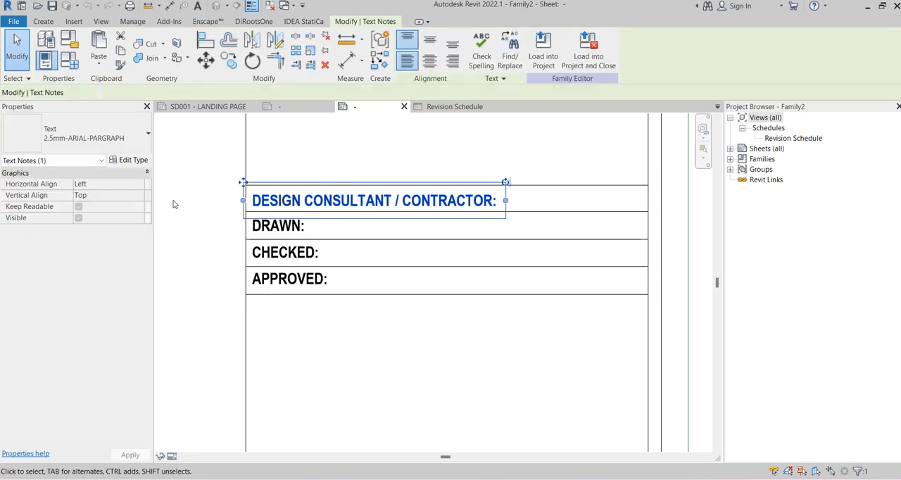
left_click(174, 202)
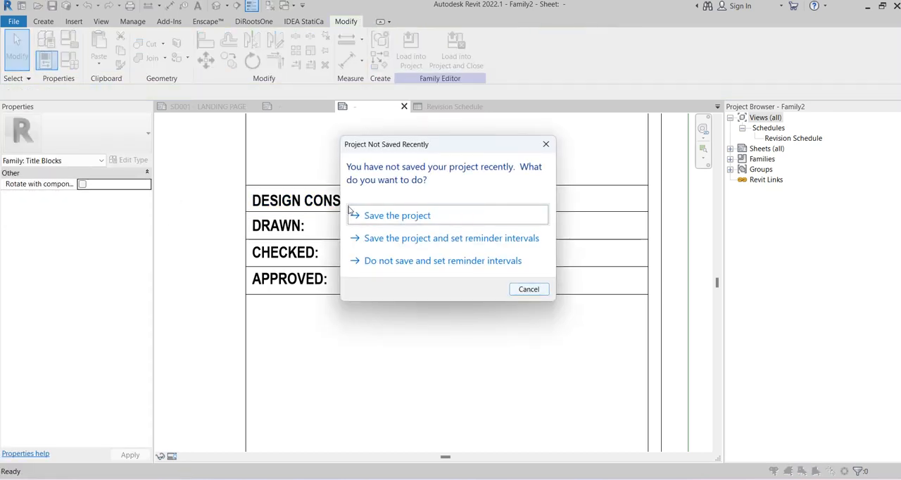
Start saving the family from the save reminder and browse to the TITLE BLOCK folder inside the REVIT RFA folder
left_click(373, 211)
scroll(478, 273, "down", 5)
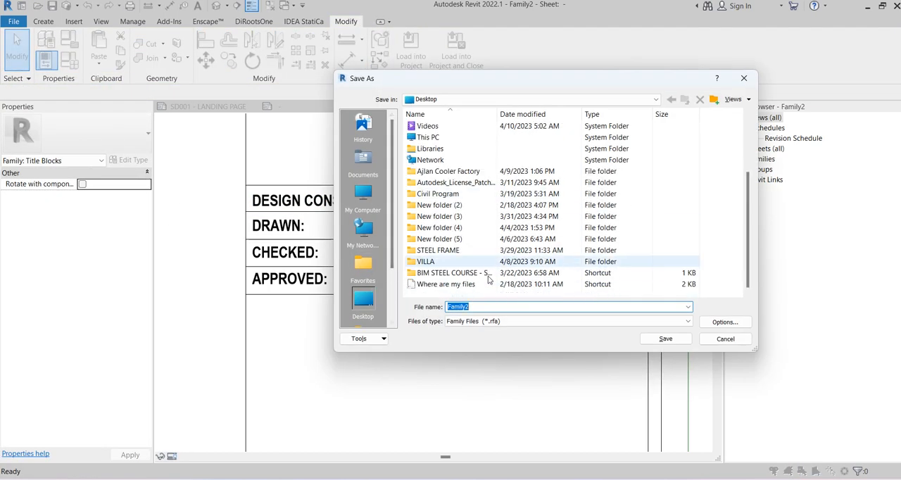
double_click(489, 274)
double_click(425, 126)
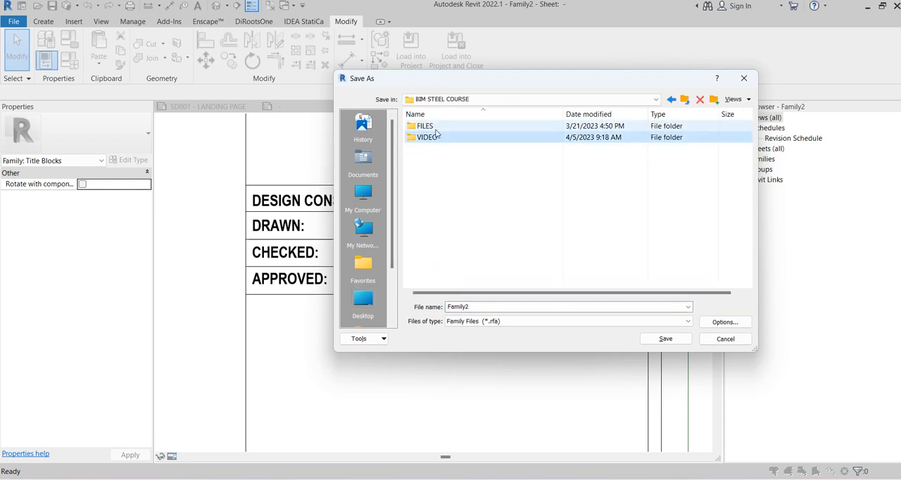
left_click(427, 182)
double_click(427, 182)
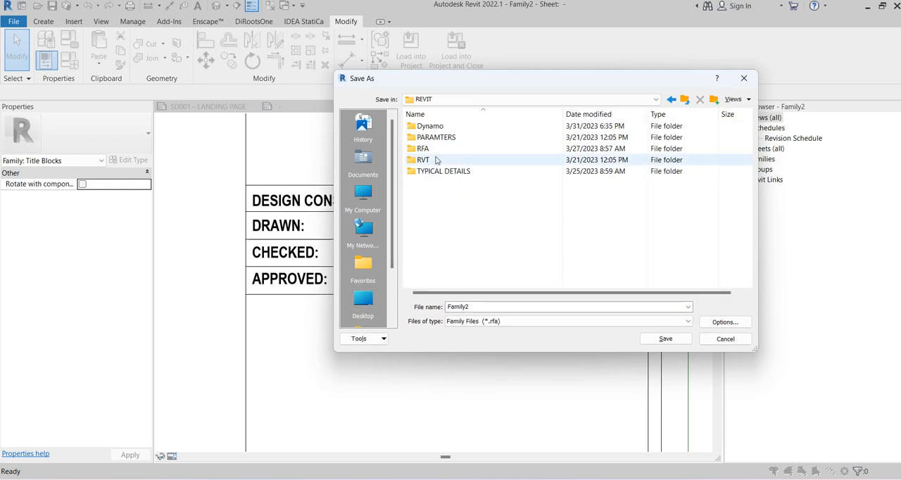
left_click(427, 149)
double_click(427, 149)
left_click(434, 194)
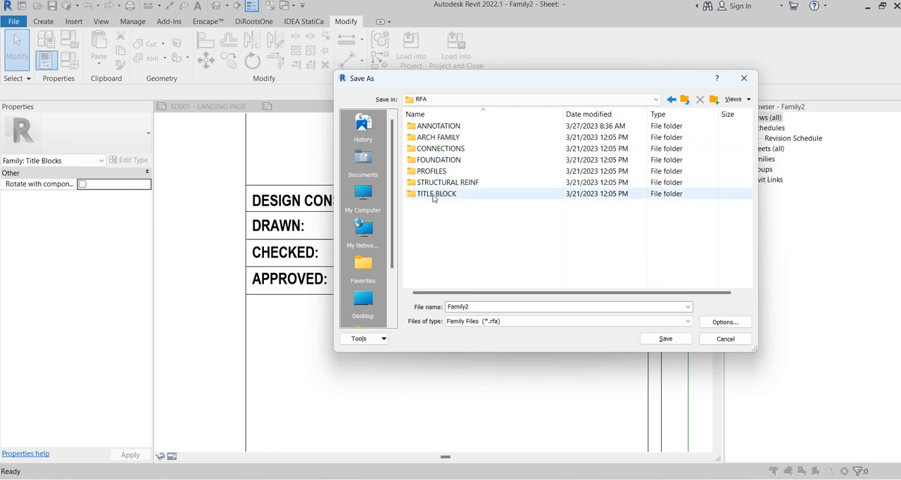
double_click(434, 194)
Name the family file with the author's full name followed by -A1, limit backups to 1, and save it
double_click(491, 305)
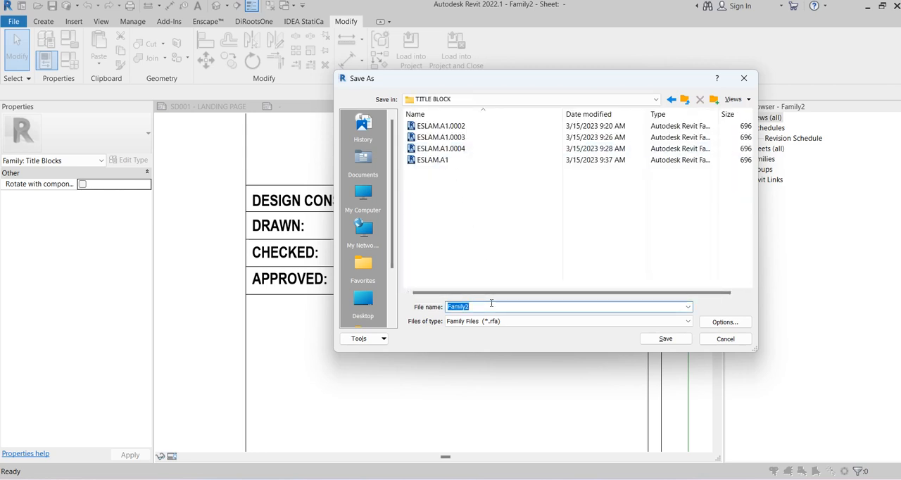
type("ESLAM GAMIL-A1")
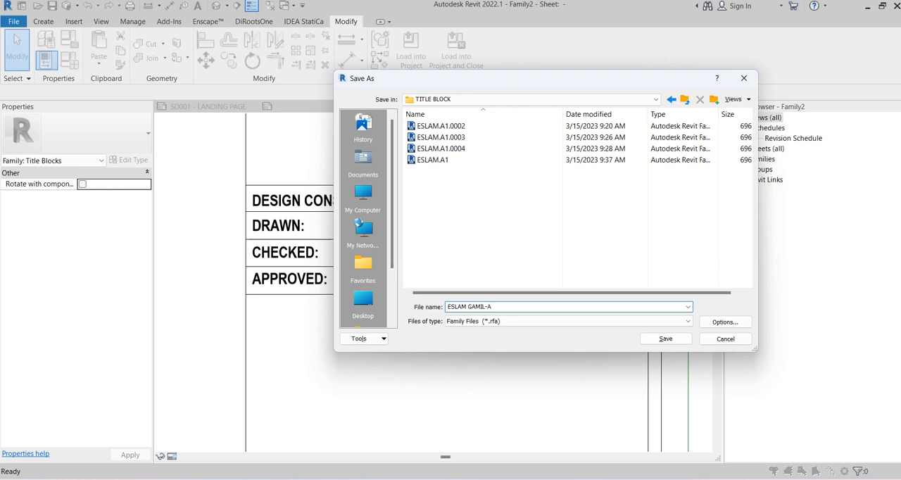
left_click(722, 321)
left_click(554, 296)
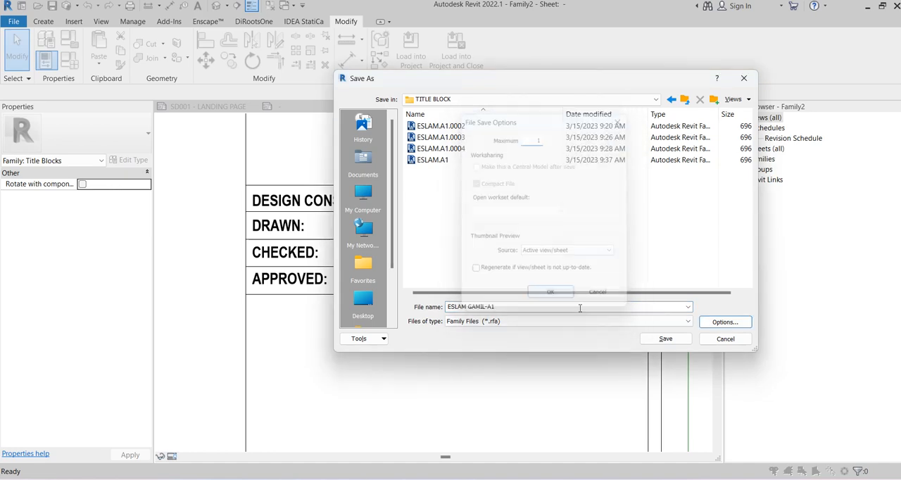
key("Return")
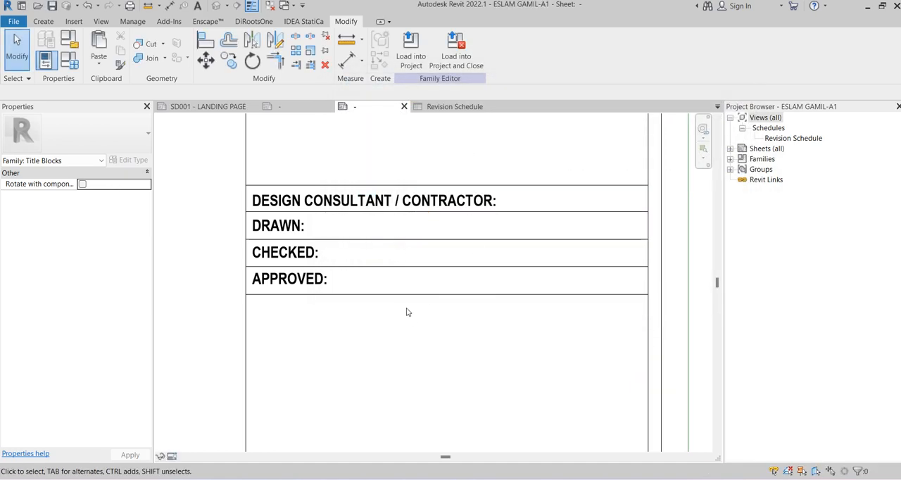
Examine the name and date labels in the reference table's DRAWN row, including the date label's parameter
middle_click_drag(406, 311, 425, 289)
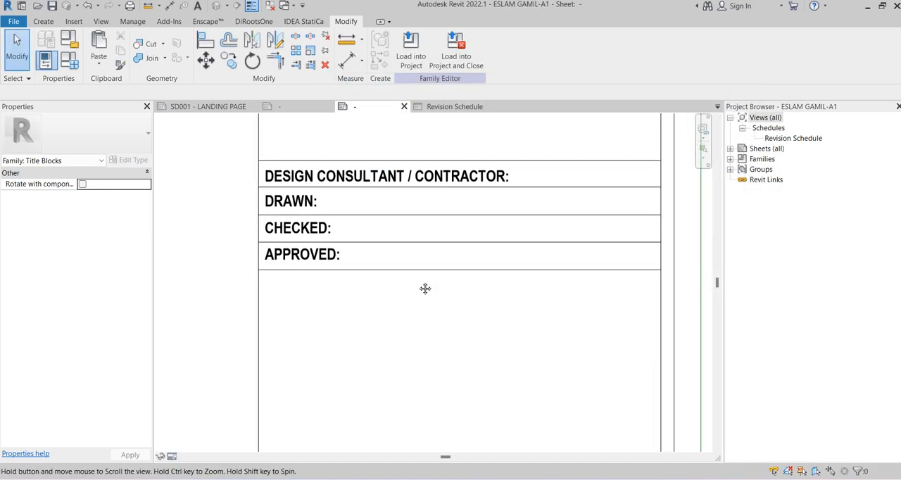
left_click(291, 110)
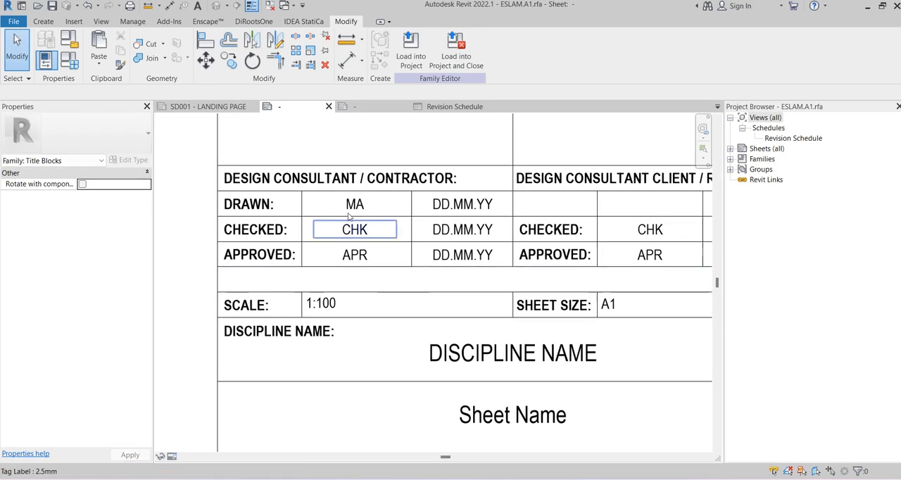
scroll(347, 216, "up", 1)
left_click(356, 206)
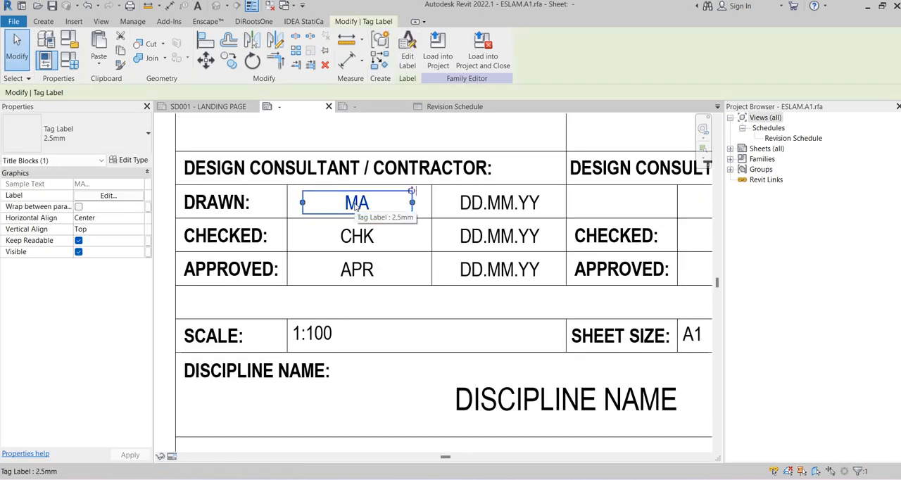
scroll(356, 205, "down", 2)
left_click(449, 203)
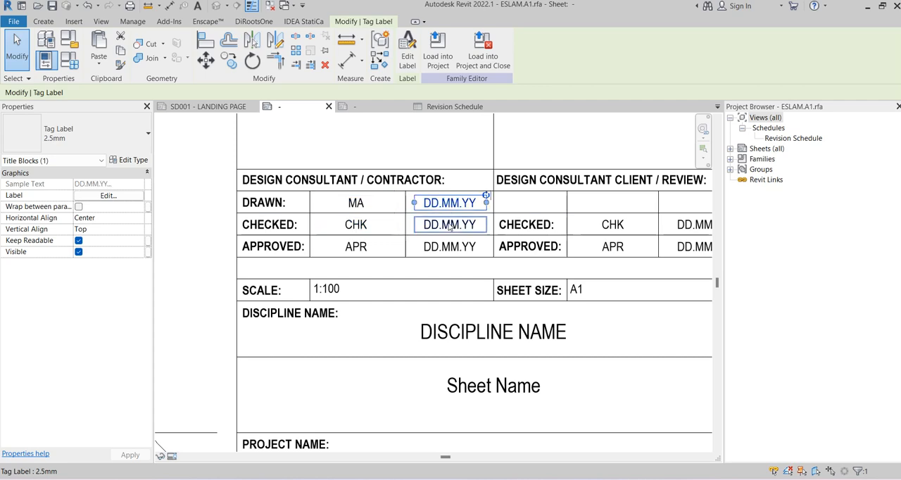
left_click(406, 61)
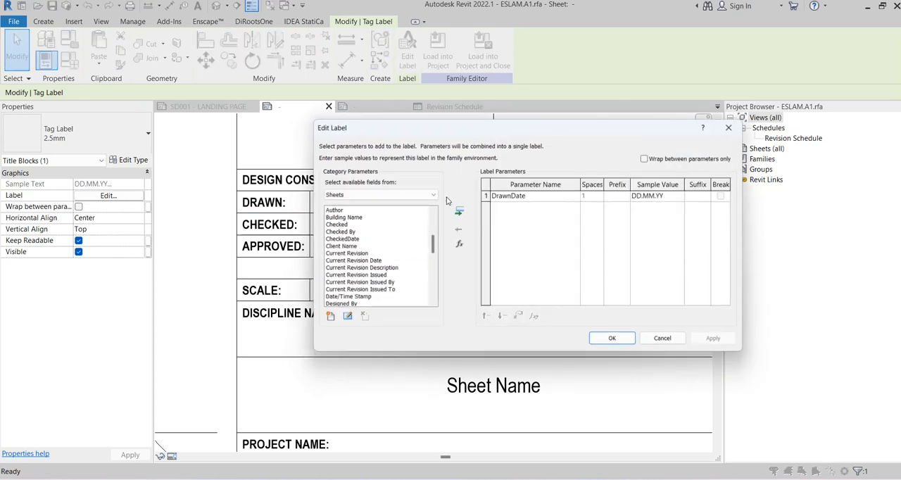
key("Escape")
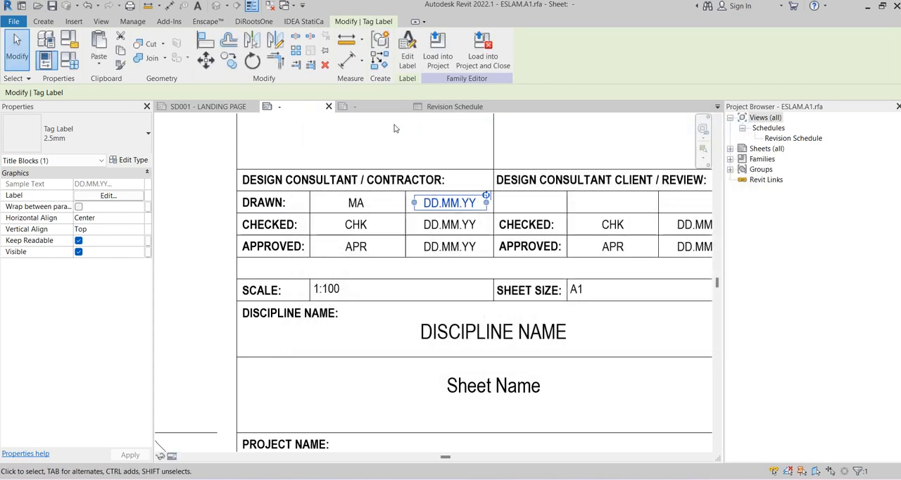
left_click(394, 125)
middle_click_drag(387, 131, 382, 142)
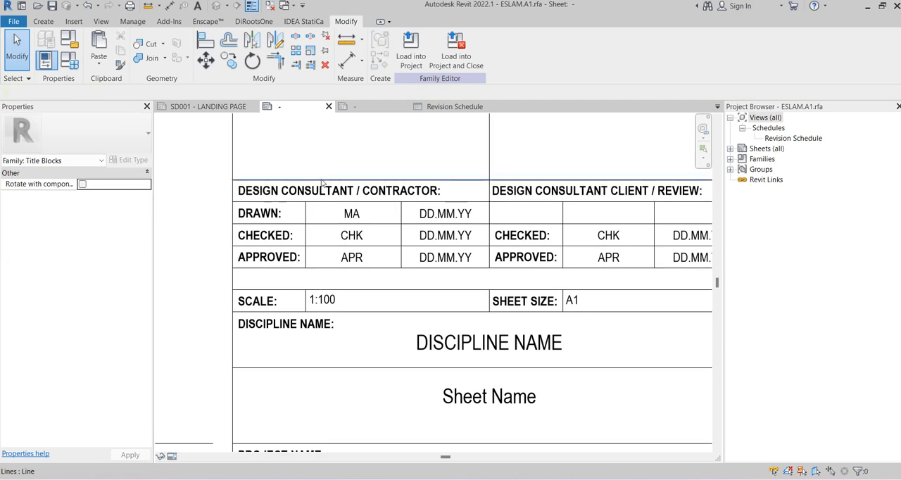
In the new title block, draw a vertical divider through the three approval rows, about 21.3 mm from the column's left edge
left_click(348, 107)
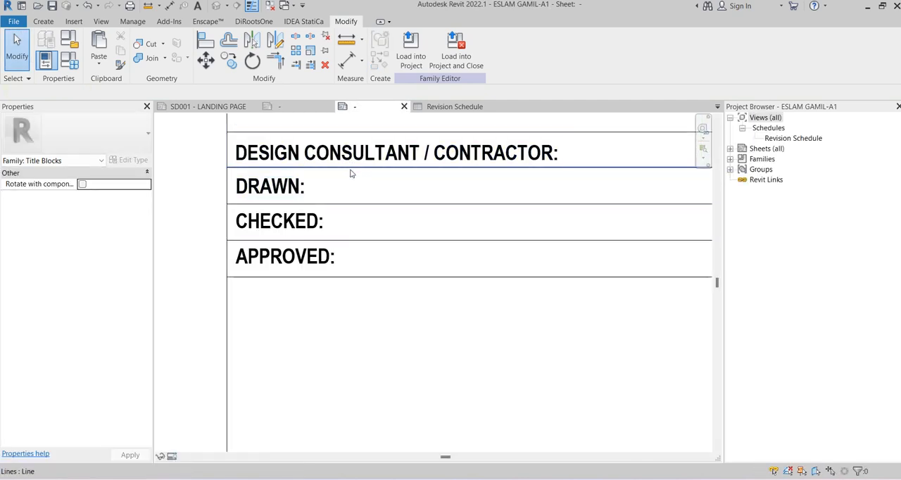
left_click(352, 168)
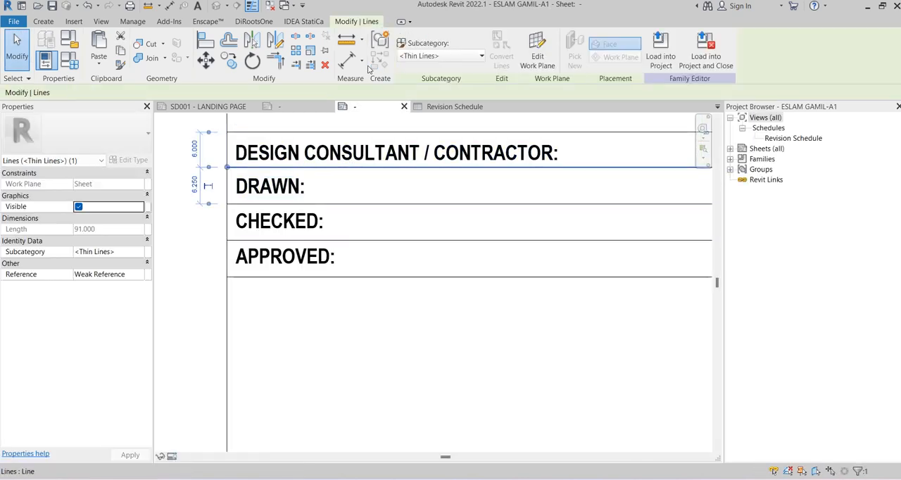
left_click(51, 24)
key("l")
key("i")
left_click(338, 168)
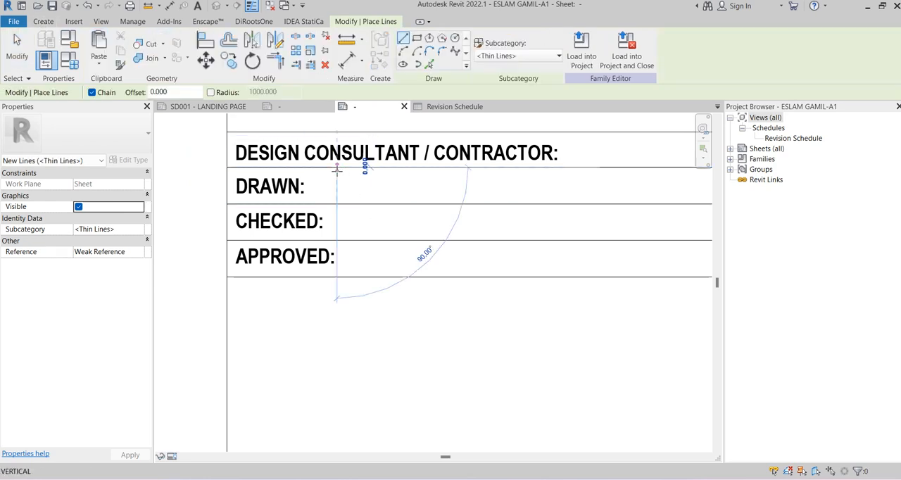
left_click(353, 265)
key("Escape")
key("Escape")
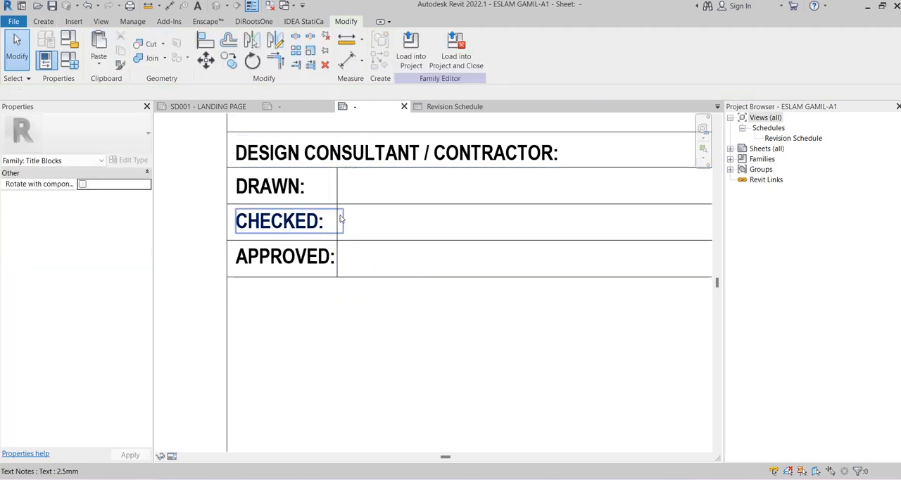
left_click(335, 200)
left_click_drag(335, 200, 366, 203)
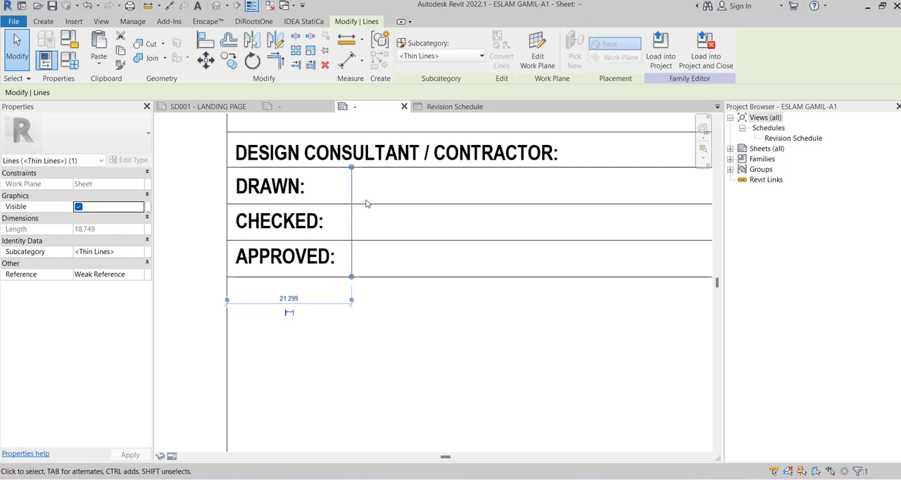
Copy the vertical divider twice to the right across the approval rows, the second copy about 15 mm beyond the first
key("c")
key("o")
scroll(351, 171, "down", 1)
left_click(352, 170)
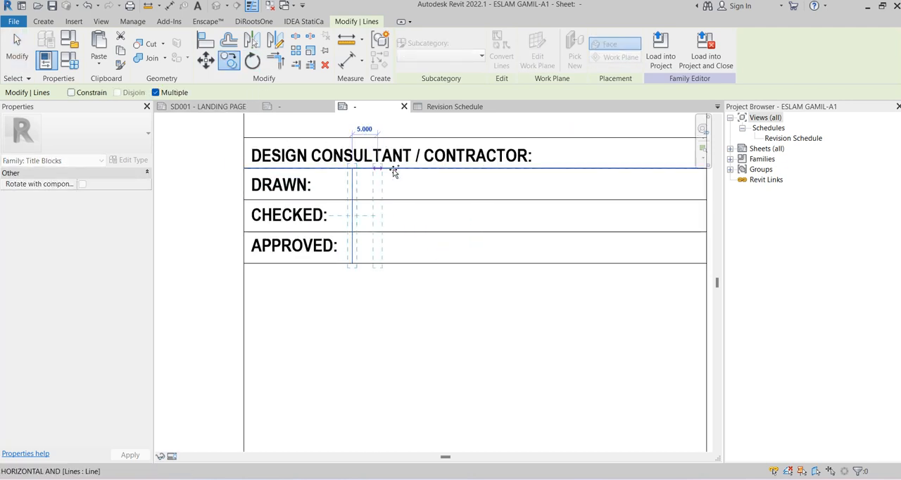
left_click(419, 169)
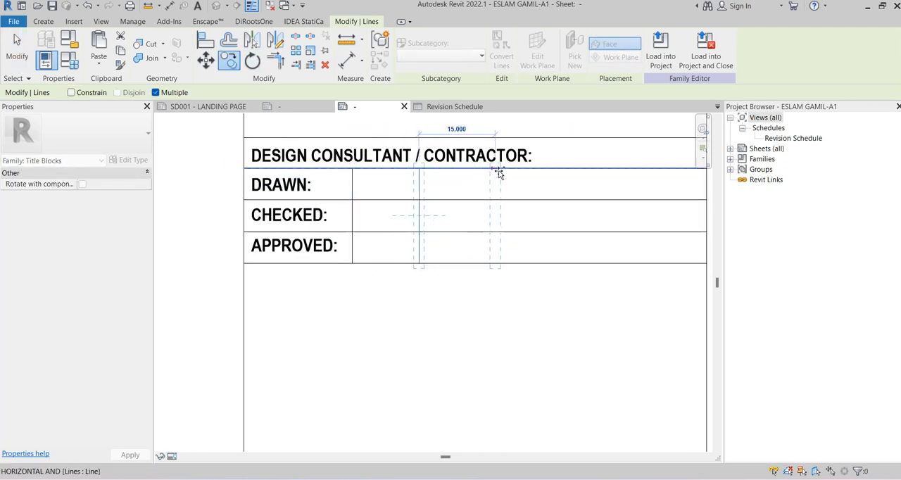
left_click(498, 173)
middle_click_drag(571, 175, 469, 198)
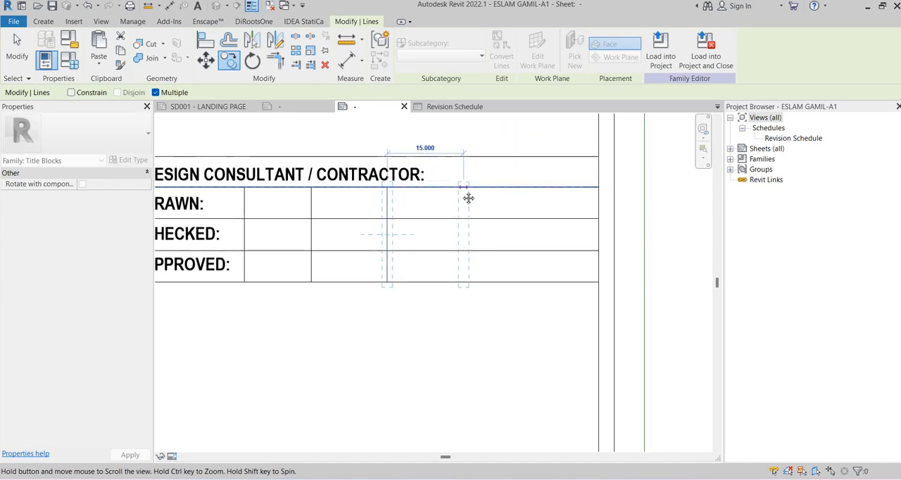
key("Escape")
key("Escape")
Delete the two copied vertical dividers from the approval rows
scroll(568, 175, "down", 1)
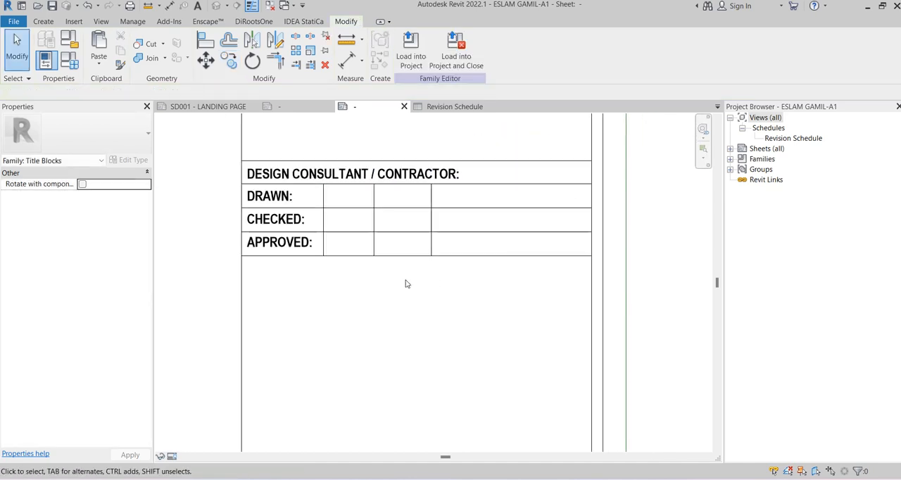
scroll(405, 284, "down", 1)
scroll(372, 275, "down", 1)
middle_click_drag(372, 275, 389, 214)
scroll(389, 213, "up", 2)
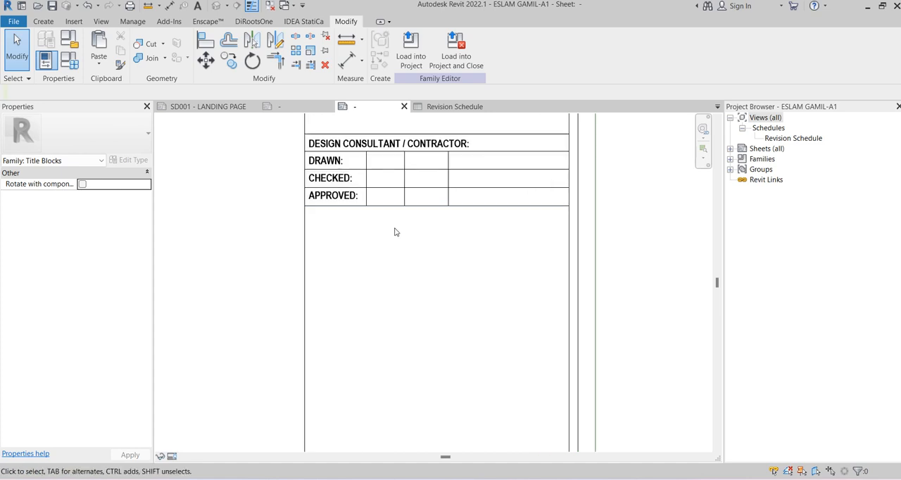
left_click_drag(392, 230, 470, 149)
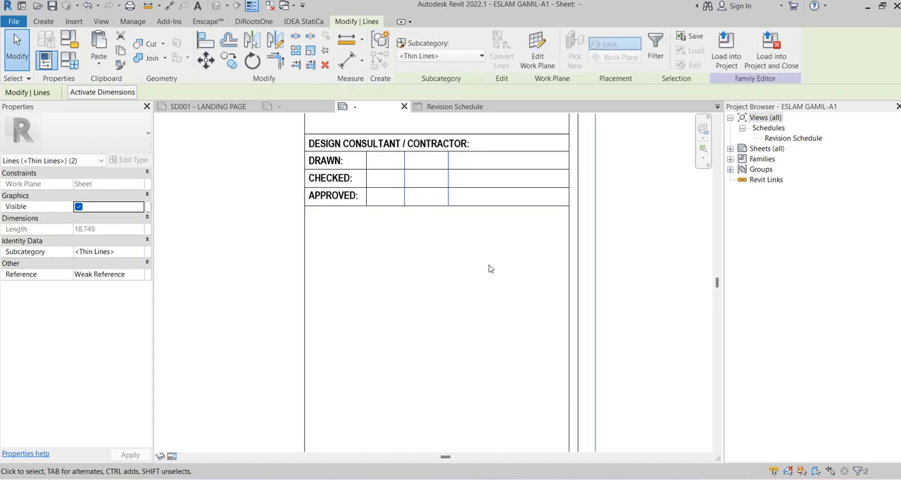
key("Escape")
Copy the vertical divider once to the right across the three approval rows
scroll(391, 156, "up", 2)
left_click(354, 167)
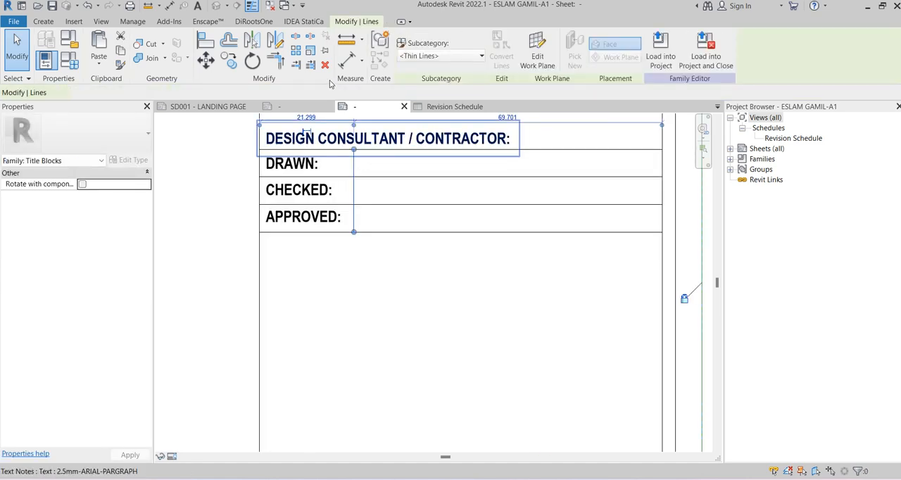
key("c")
key("o")
left_click(355, 150)
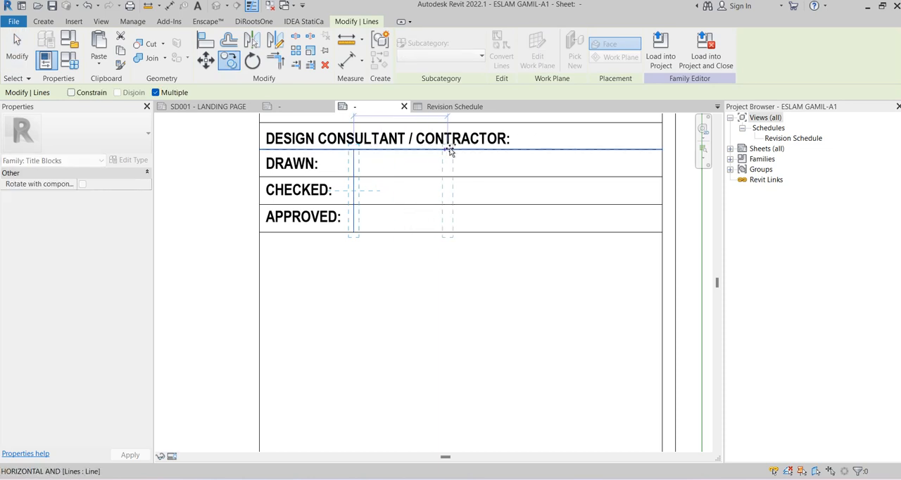
left_click(463, 148)
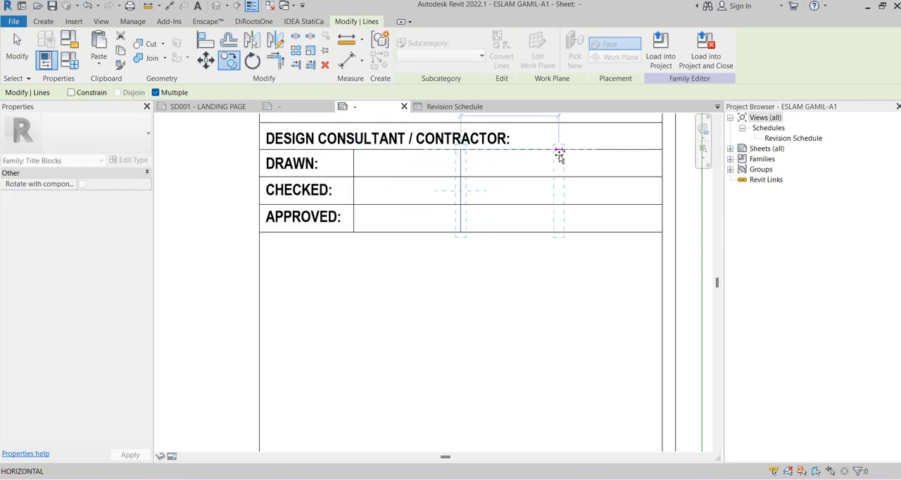
key("Escape")
key("Escape")
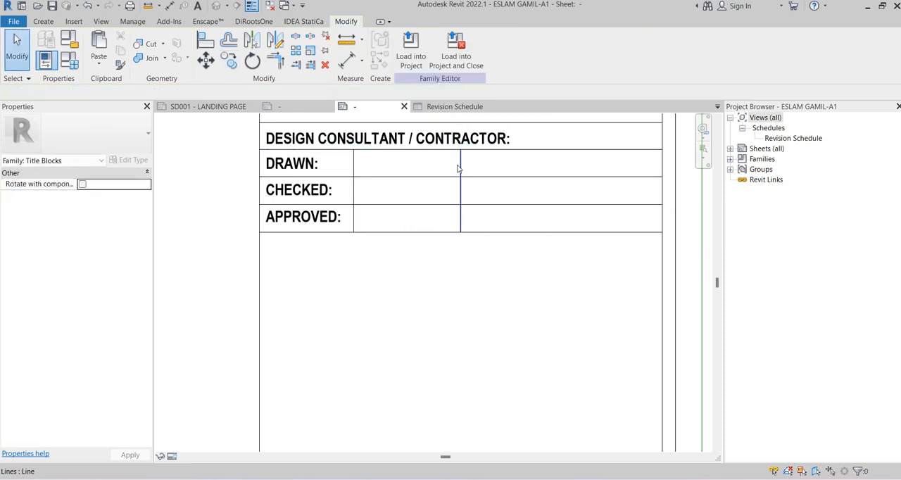
Copy the whole design consultant / contractor approval table directly below itself, starting at the original table's lower edge
scroll(378, 254, "down", 1)
middle_click_drag(378, 252, 378, 212)
scroll(377, 213, "down", 1)
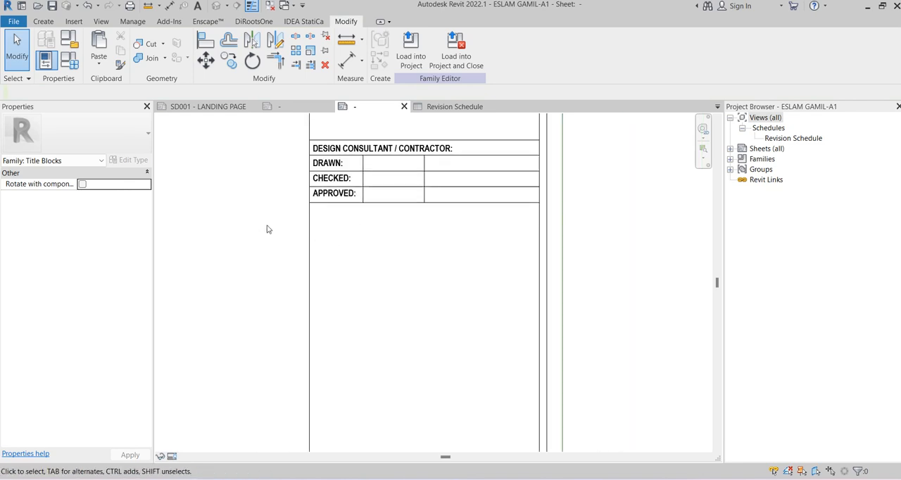
left_click_drag(250, 234, 547, 125)
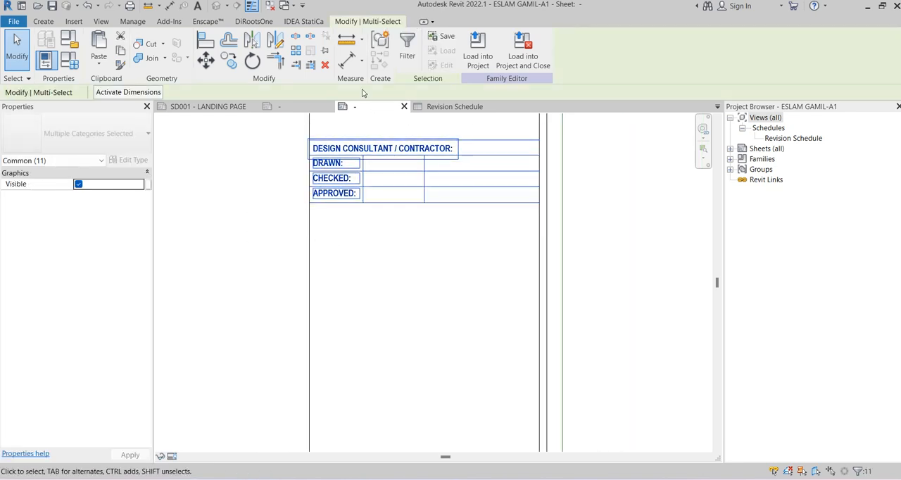
left_click(229, 61)
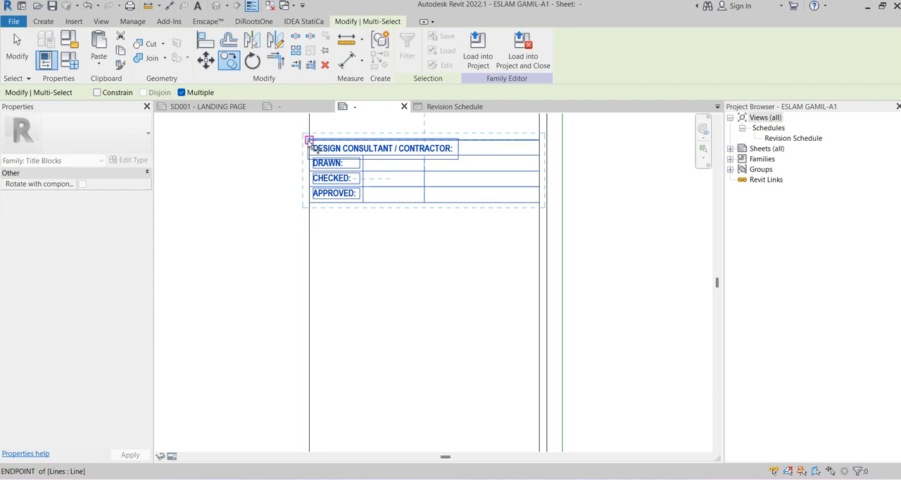
left_click(310, 154)
left_click(310, 203)
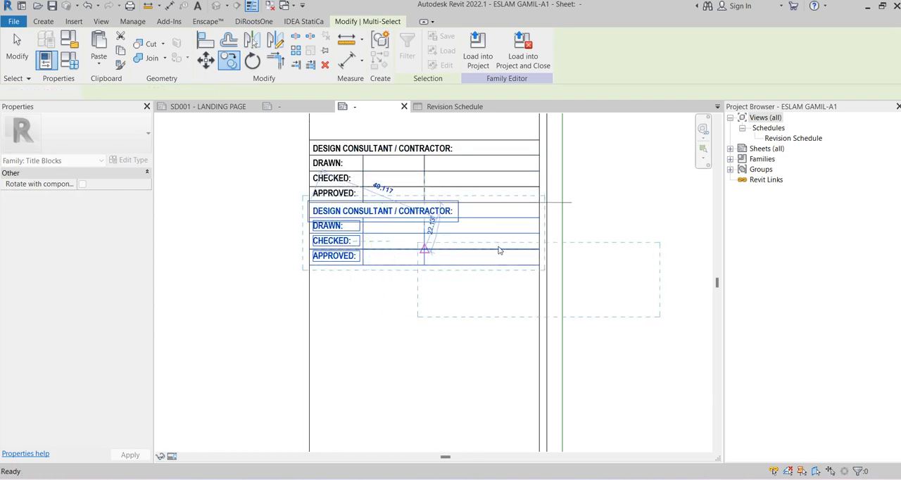
key("Escape")
left_click(504, 203)
key("Escape")
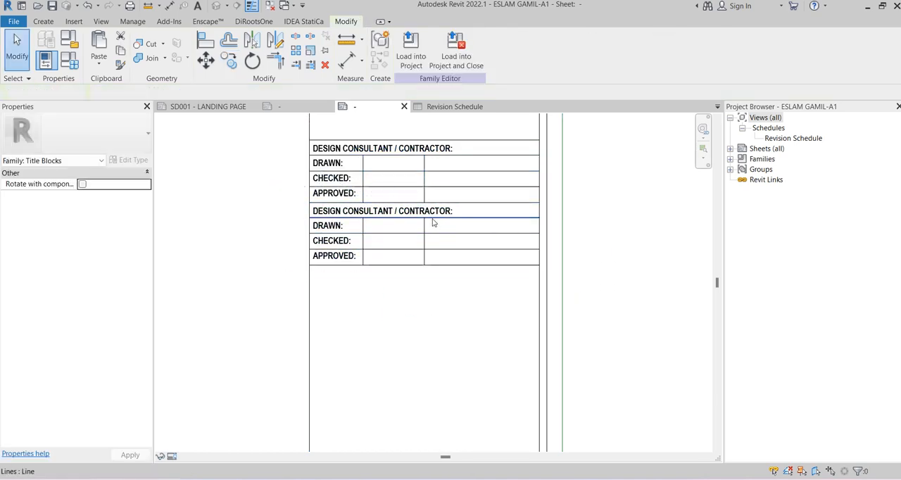
Shorten the heading of the copied lower table to "CONTRACTOR:"
scroll(430, 211, "up", 2)
double_click(378, 208)
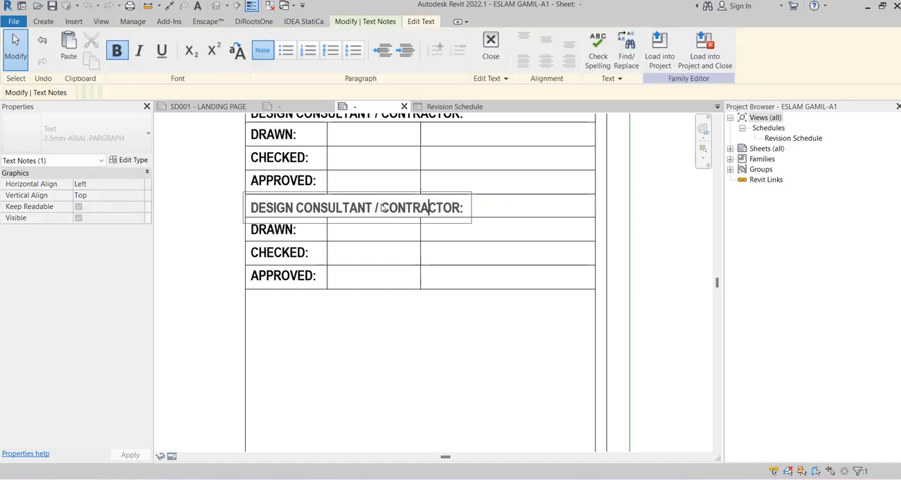
left_click_drag(383, 209, 324, 212)
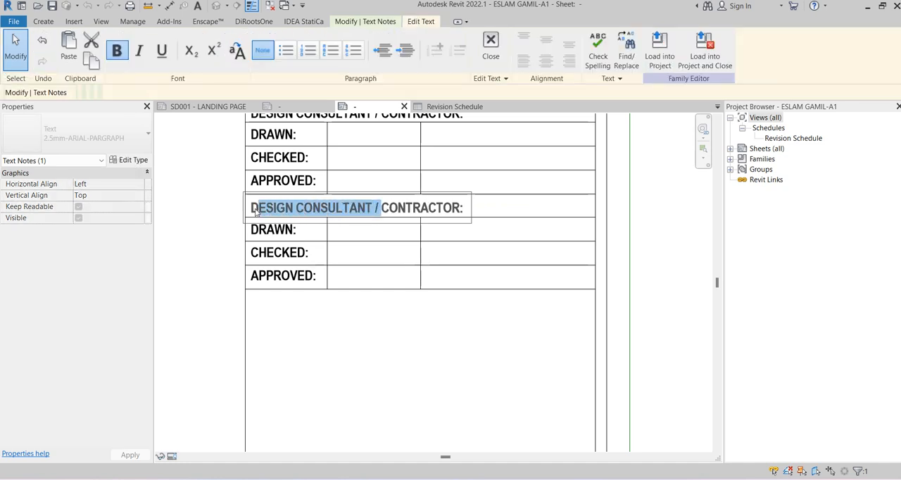
key("Delete")
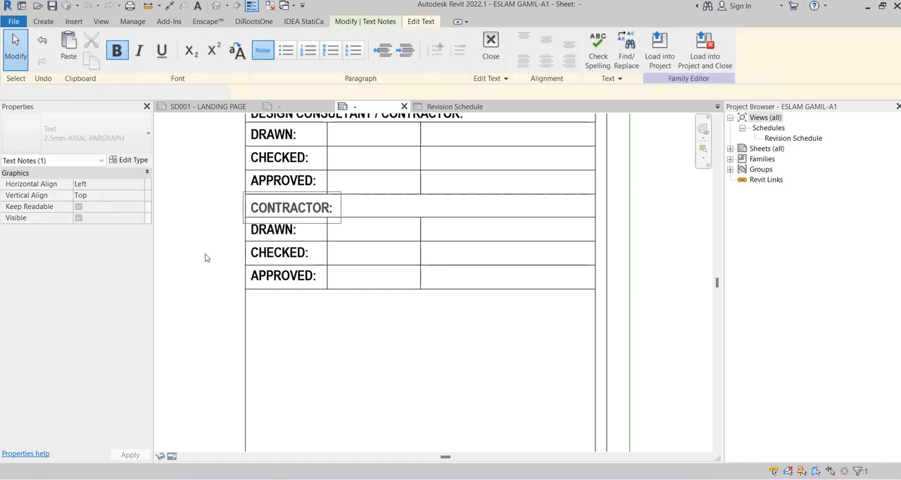
left_click(205, 258)
Change the heading of the upper approval table to "DESIGN CONSULTANT:"
scroll(197, 264, "down", 2)
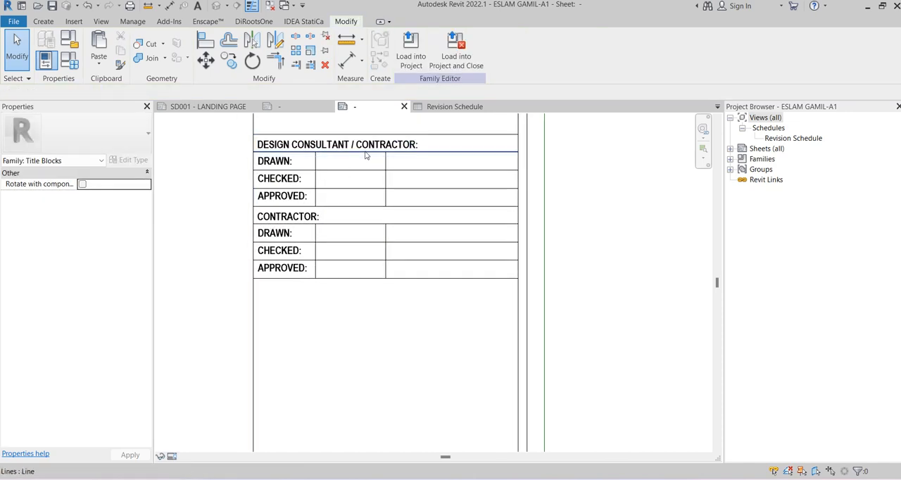
left_click(375, 148)
left_click_drag(419, 146, 378, 147)
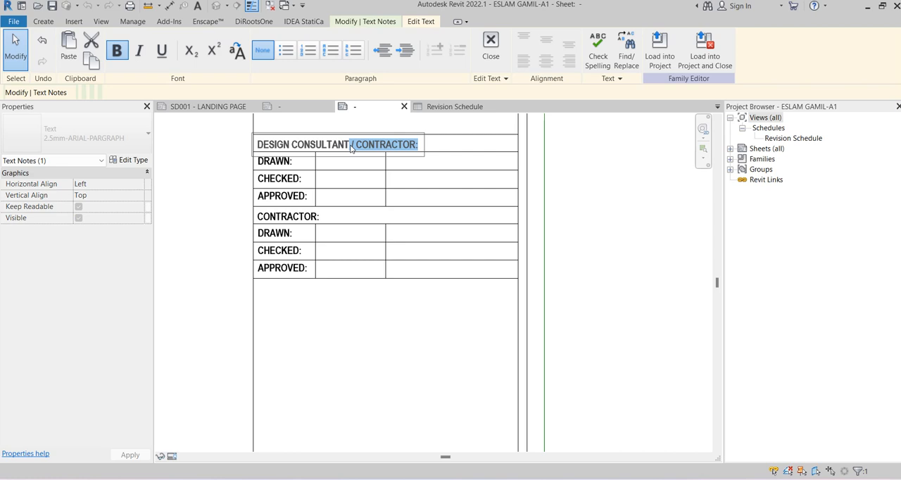
key("Delete")
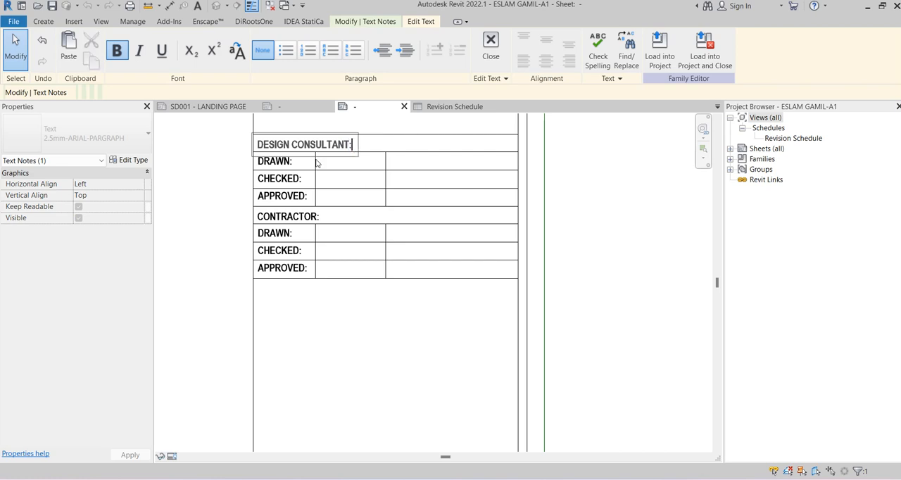
left_click(211, 195)
left_click(207, 188)
middle_click_drag(207, 187, 219, 207)
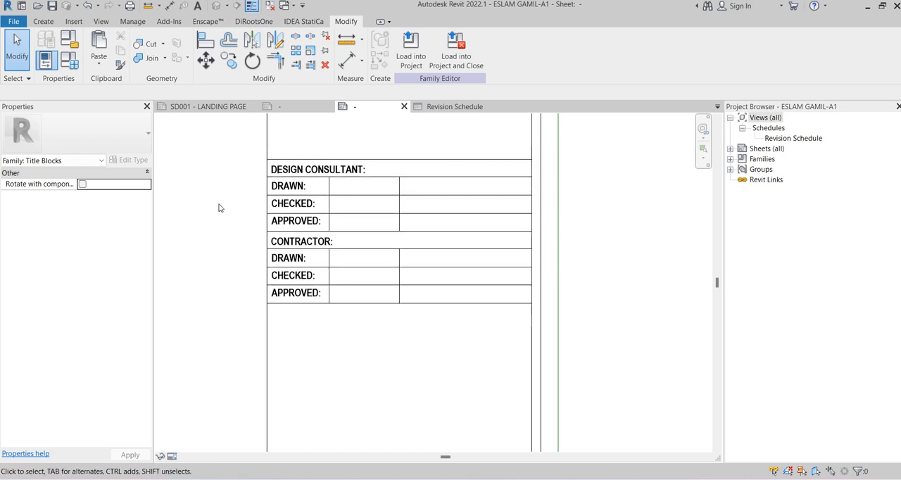
Move the design consultant table's second divider further right and align the contractor table's second divider to it
scroll(320, 193, "up", 2)
left_click(435, 186)
left_click_drag(440, 180, 471, 178)
key("a")
key("l")
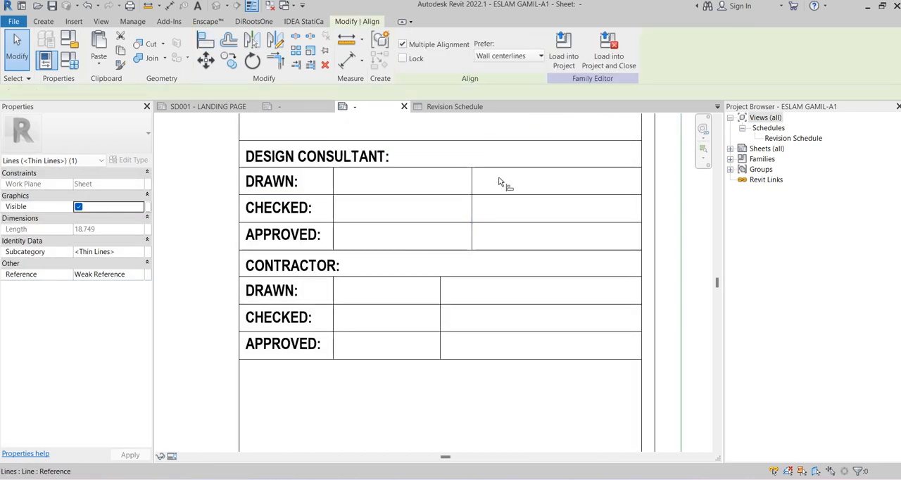
left_click(440, 303)
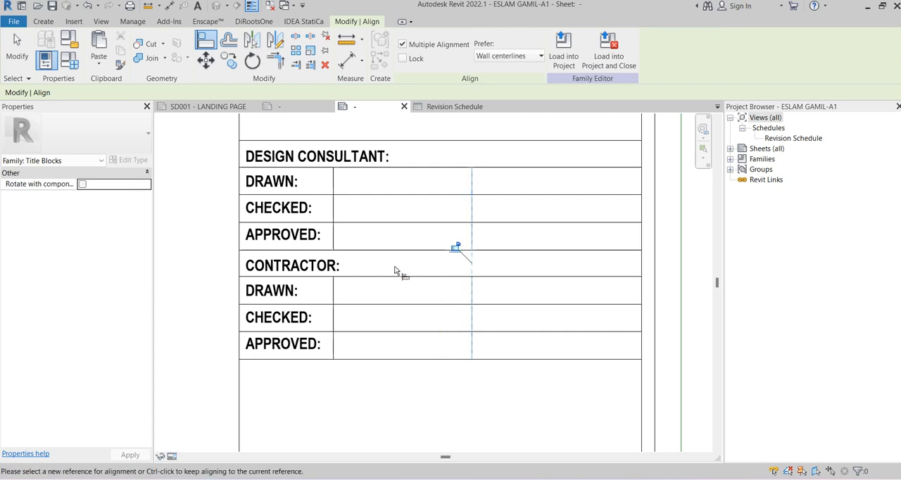
key("Escape")
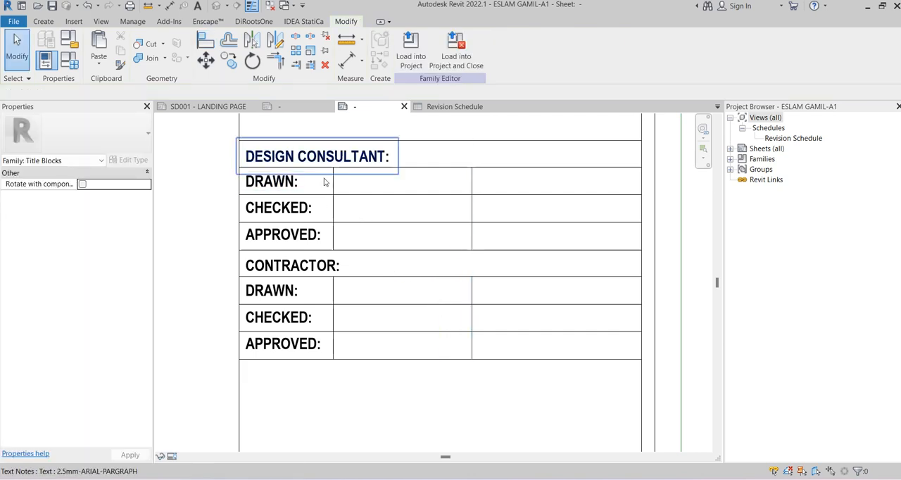
Place a 2.5mm-BOLD label with the Drawn By parameter in the design consultant table's DRAWN row
left_click(43, 21)
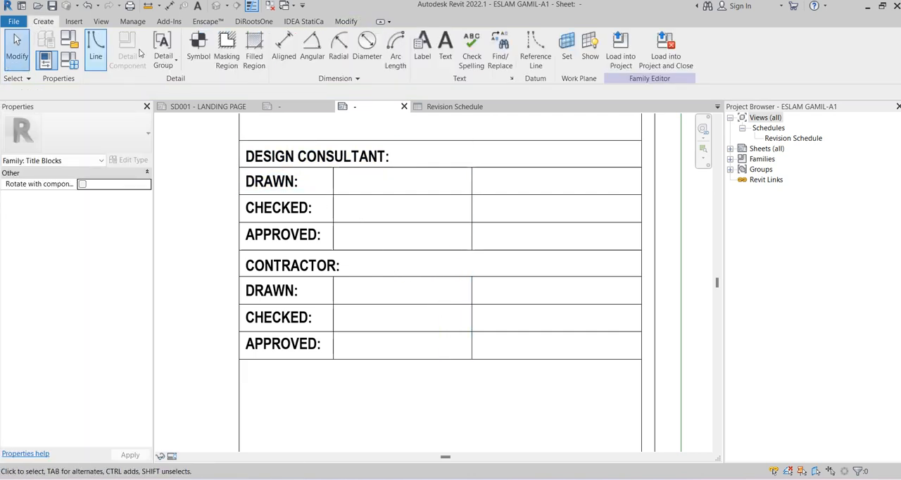
left_click(421, 47)
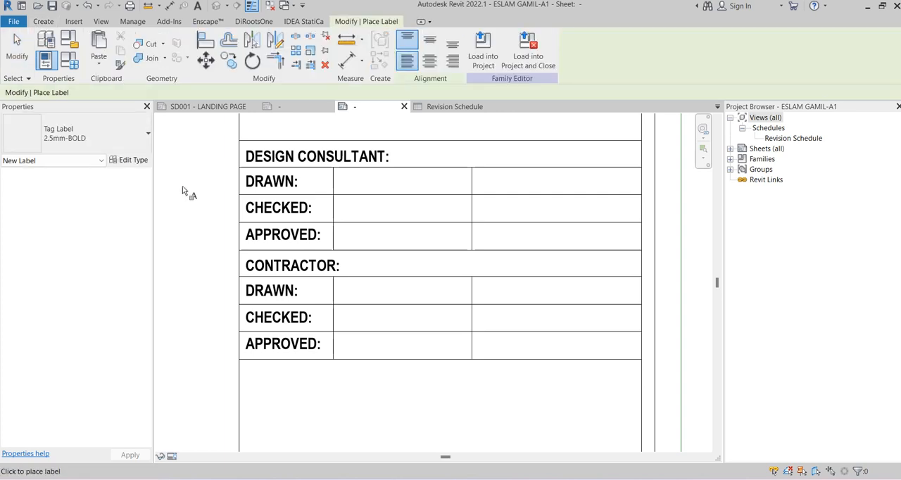
left_click(94, 141)
scroll(370, 185, "up", 2)
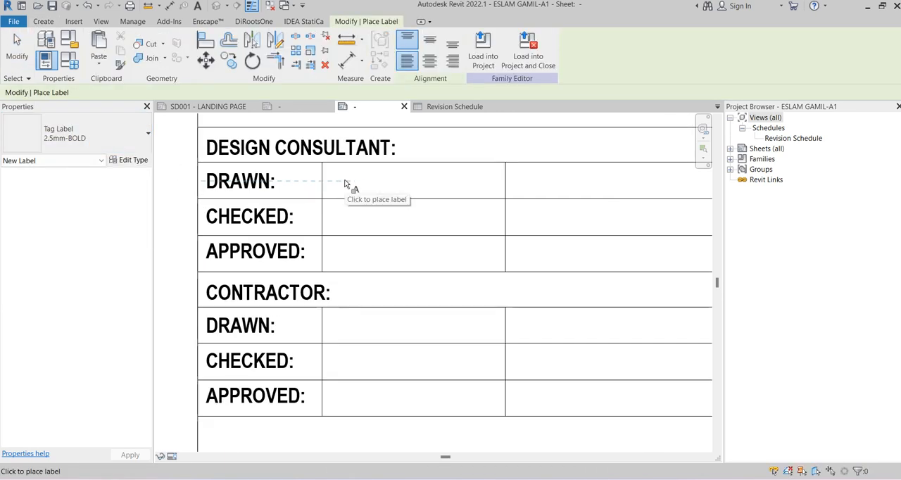
left_click(385, 197)
scroll(370, 248, "down", 5)
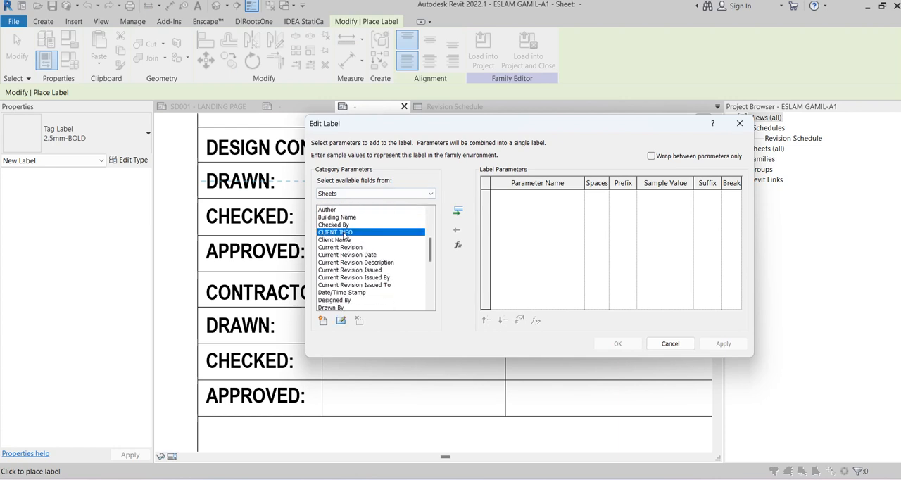
left_click(364, 292)
scroll(366, 271, "down", 1)
left_click(346, 278)
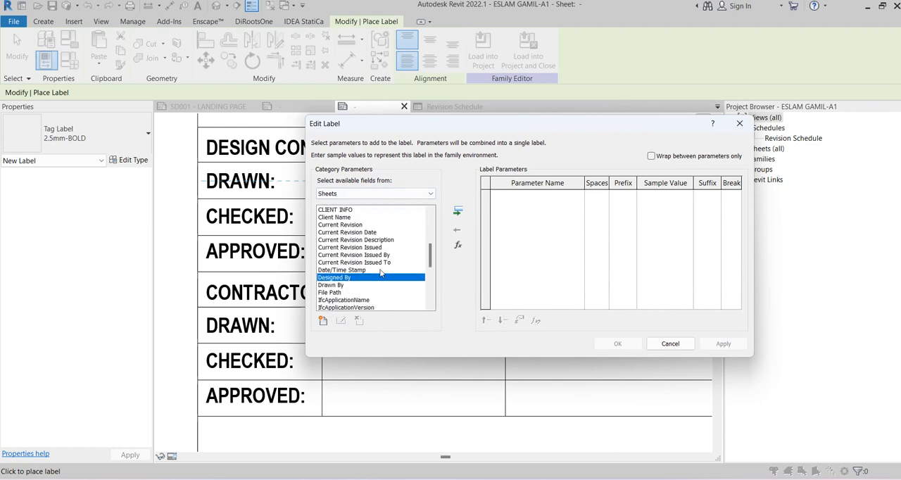
scroll(352, 271, "down", 2)
left_click(335, 240)
left_click(458, 210)
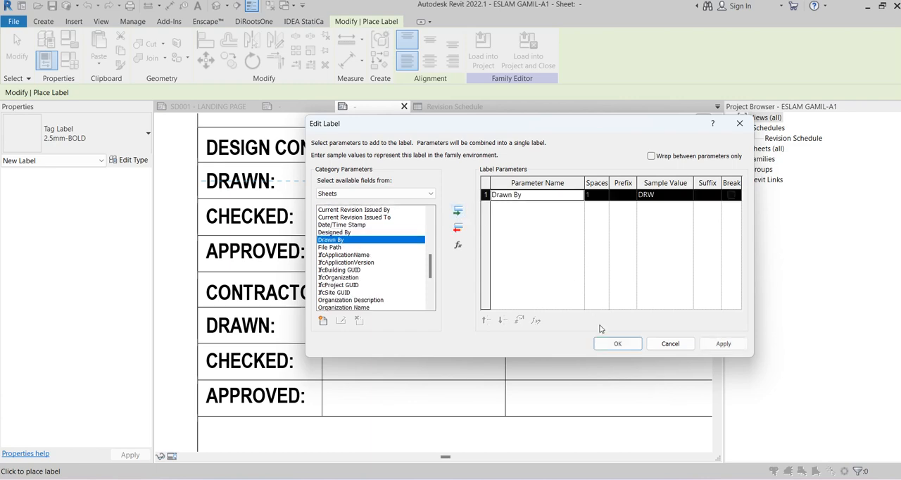
left_click(617, 343)
key("Escape")
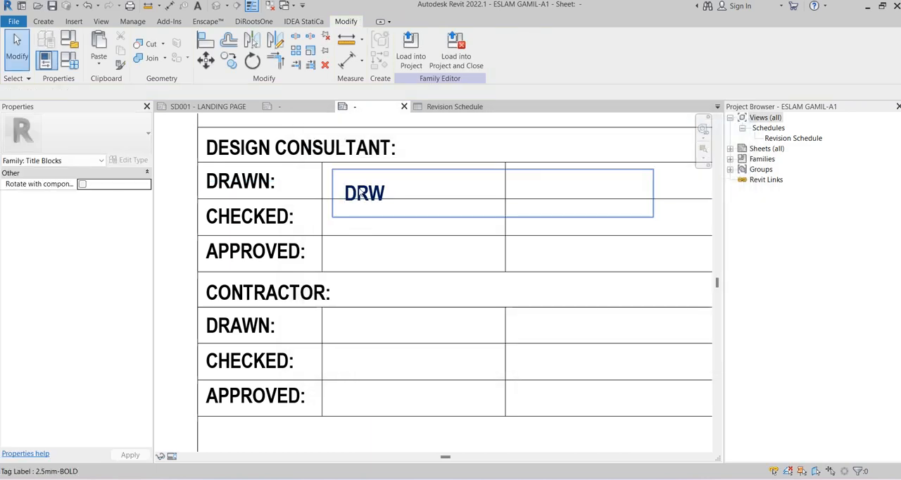
Move the Drawn By label into line with the DRAWN text and narrow its box to fit the middle cell
left_click(349, 190)
scroll(347, 185, "up", 2)
left_click_drag(343, 184, 337, 166)
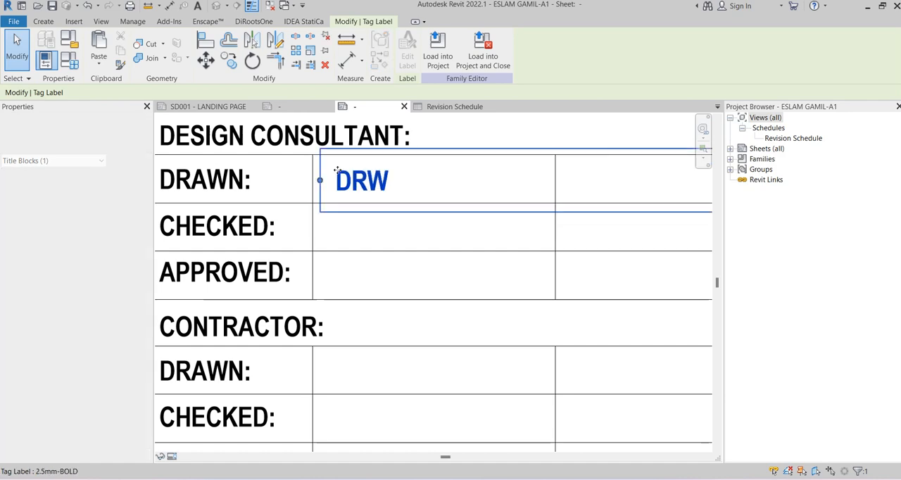
scroll(317, 203, "down", 2)
left_click_drag(596, 190, 464, 187)
left_click(67, 144)
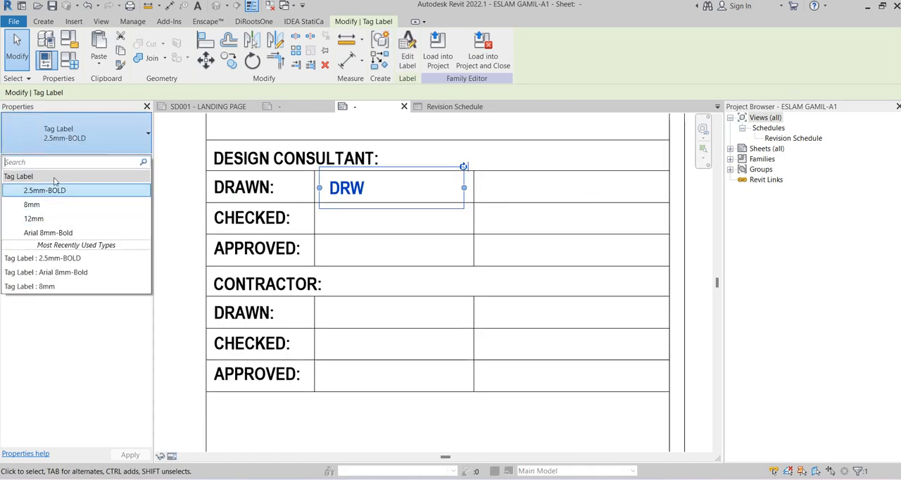
left_click(77, 139)
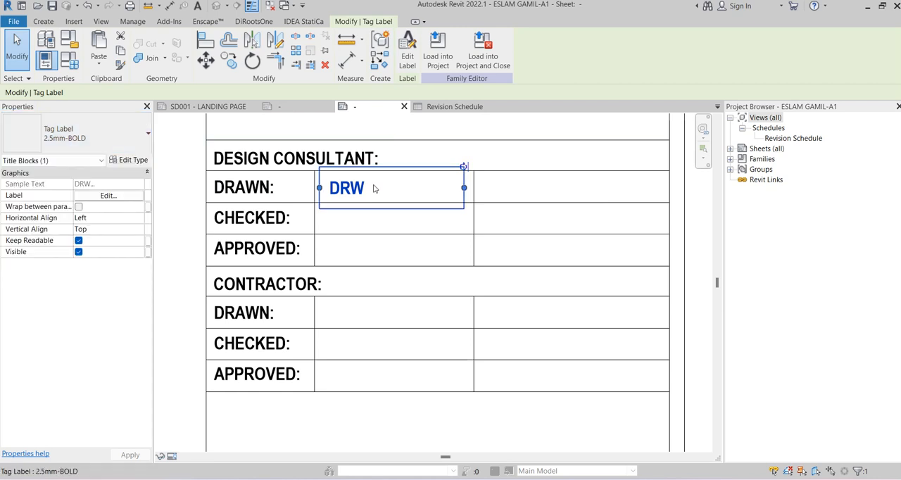
left_click(359, 223)
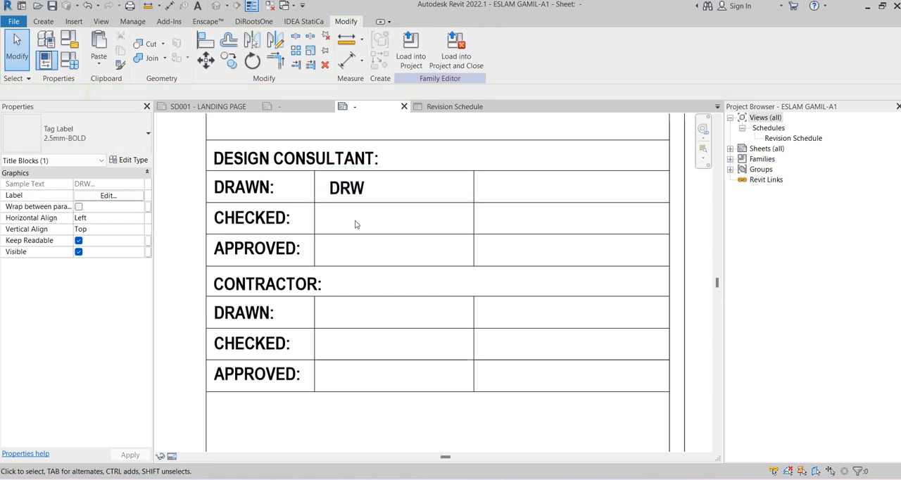
left_click(345, 196)
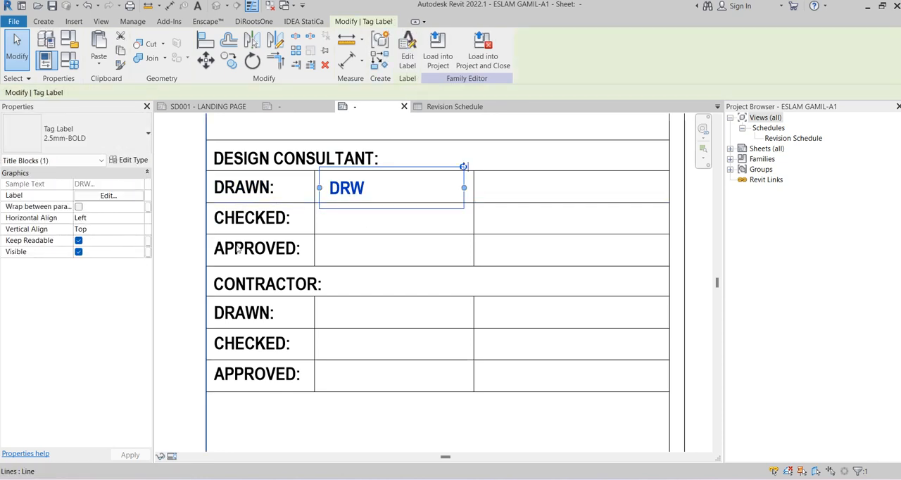
left_click(382, 229)
middle_click_drag(382, 228, 422, 217)
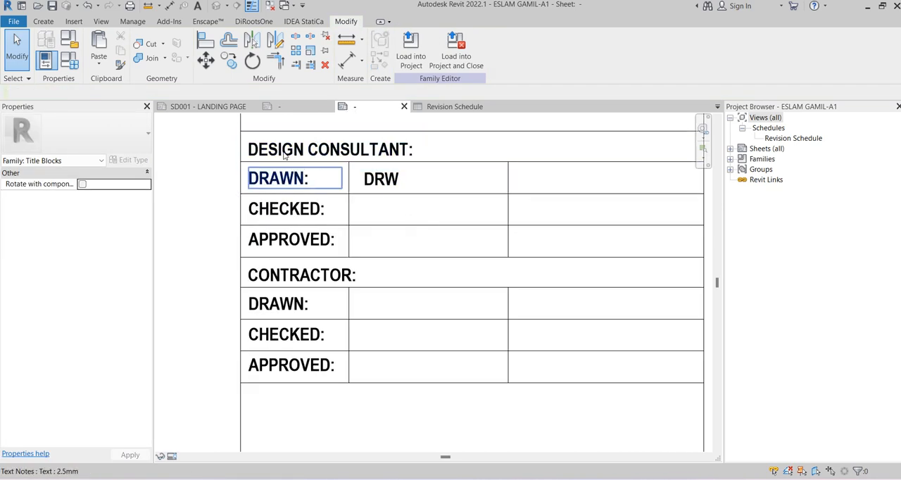
Place a 2.5mm-BOLD label with the Checked By parameter in the design consultant table's CHECKED row
left_click(383, 180)
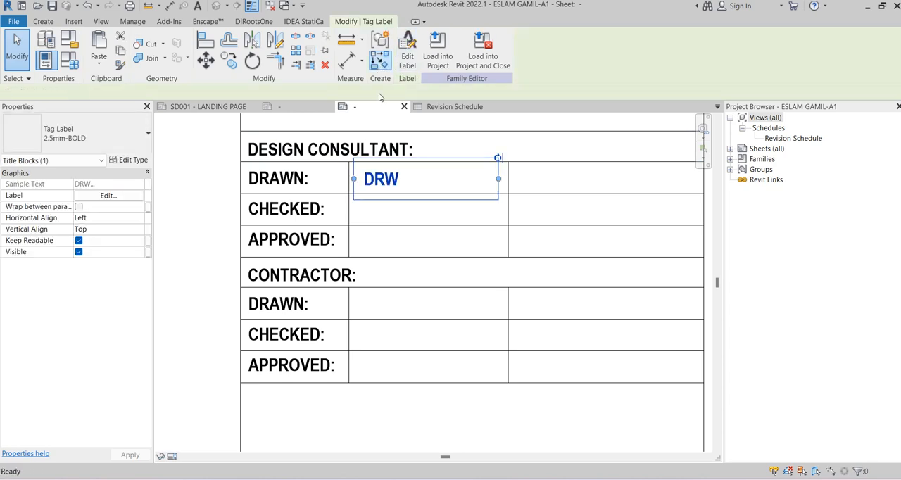
left_click(380, 60)
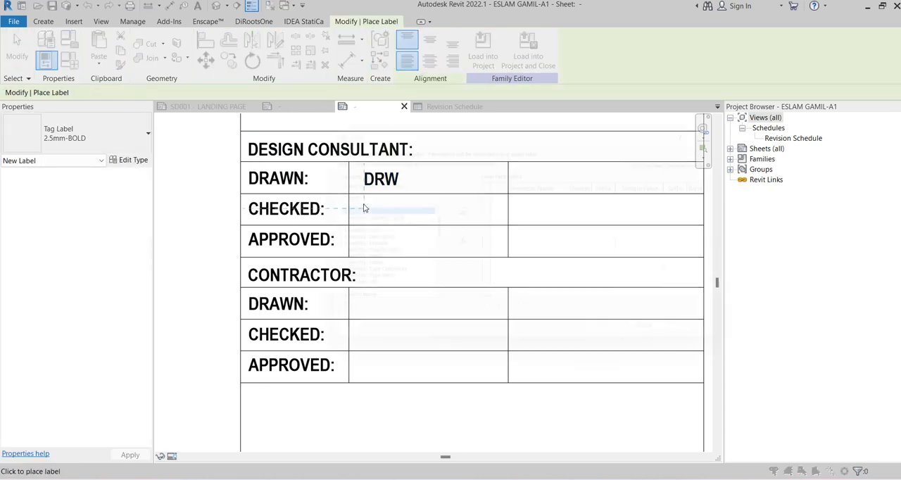
left_click(363, 208)
left_click(366, 235)
key("c")
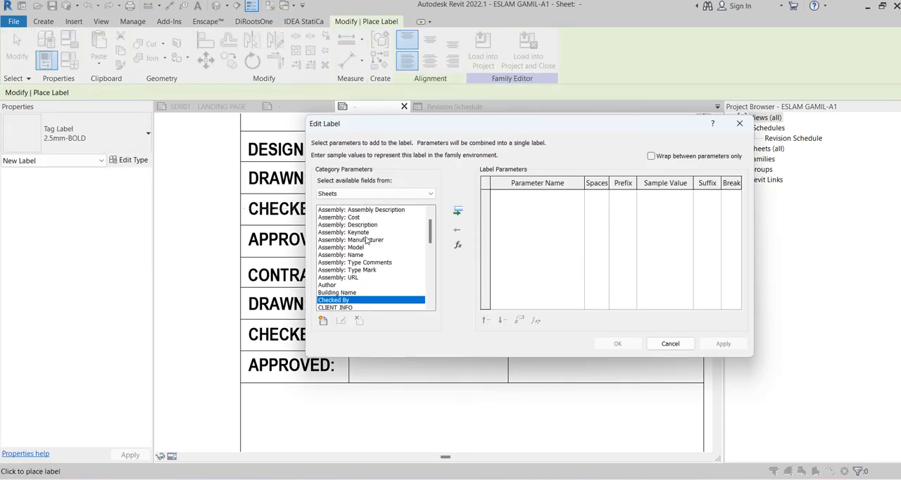
scroll(366, 246, "down", 2)
left_click(459, 215)
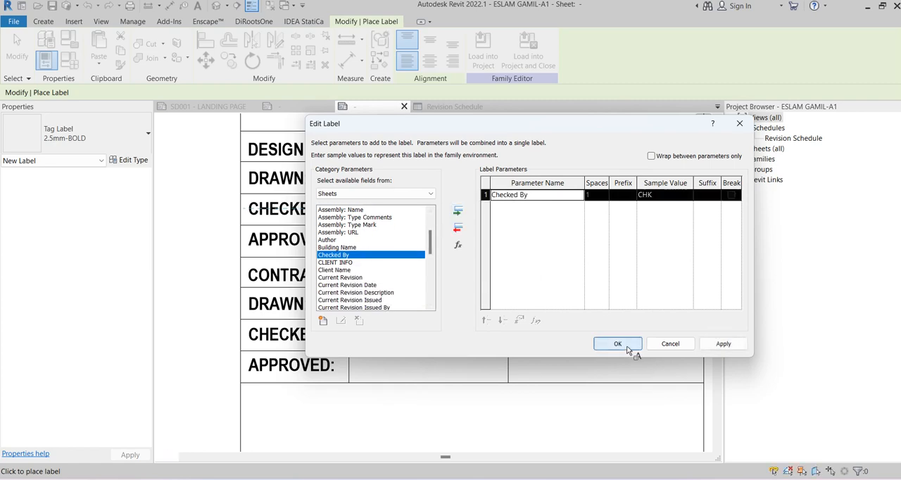
left_click(620, 344)
key("Escape")
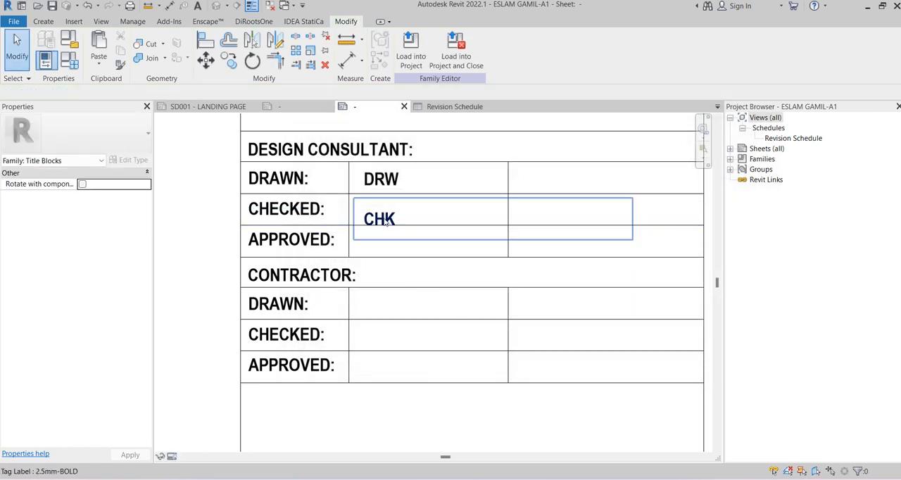
Move the Checked By label up into line with the CHECKED text and narrow its box to fit the middle cell
left_click(383, 217)
key("Up")
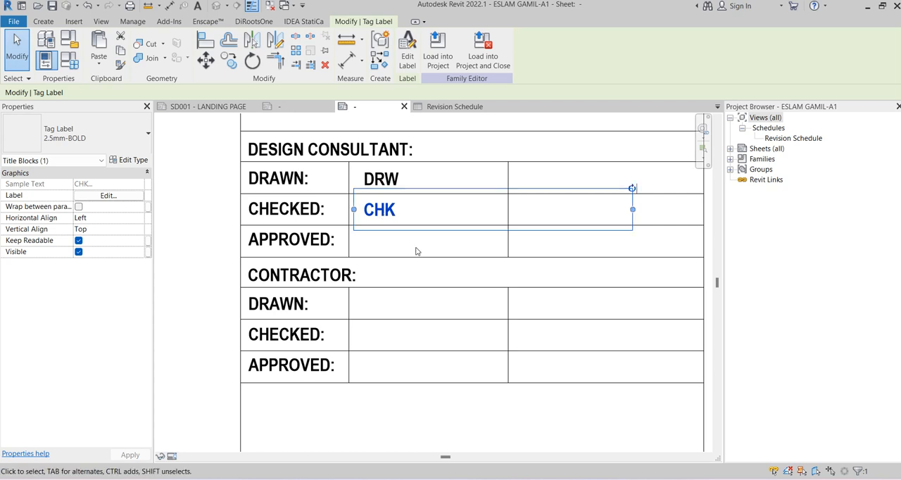
left_click_drag(634, 213, 492, 210)
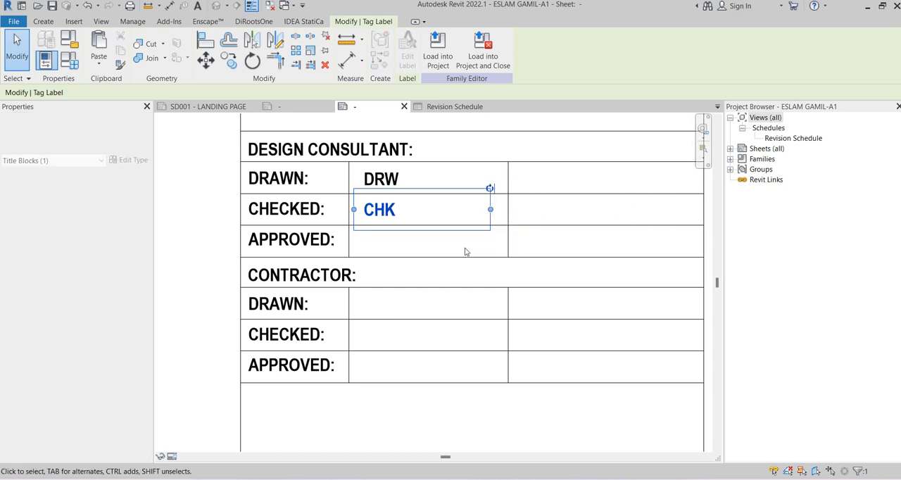
left_click(437, 250)
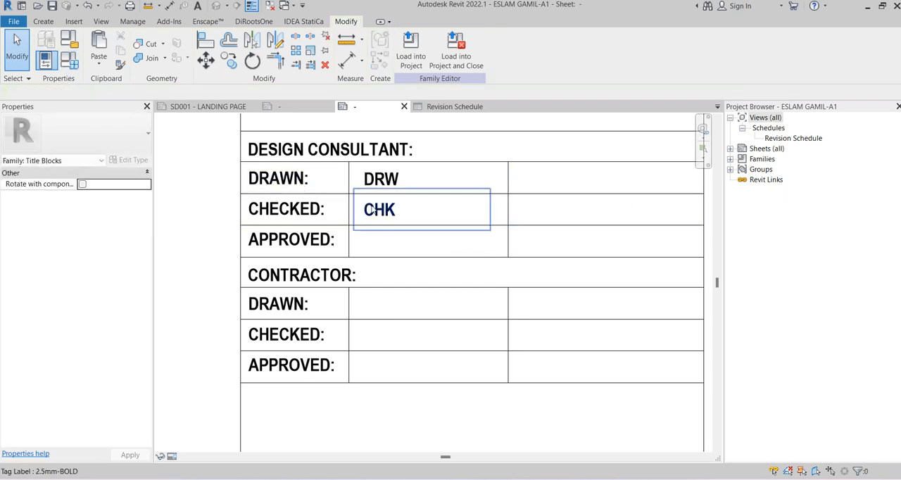
Place a 2.5mm-BOLD label with the Approved By parameter in the design consultant table's APPROVED row
left_click(394, 210)
left_click(364, 65)
left_click(376, 66)
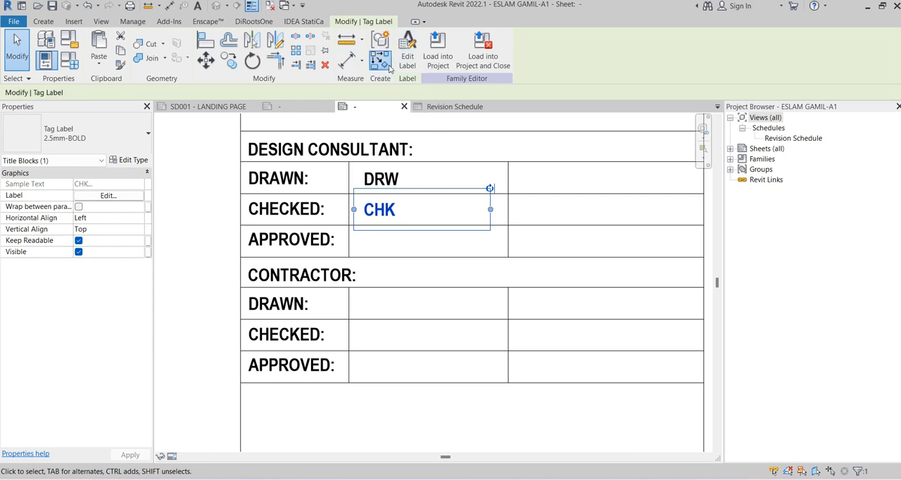
left_click(378, 66)
left_click(364, 239)
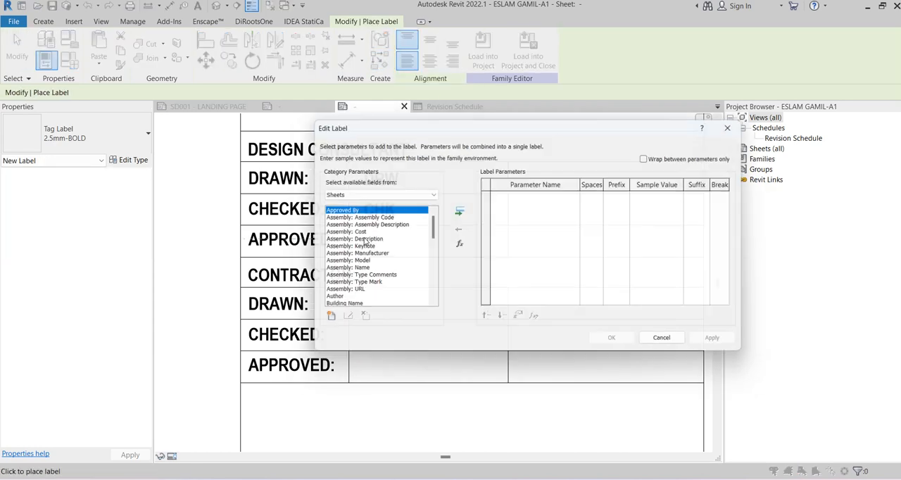
left_click(361, 240)
key("a")
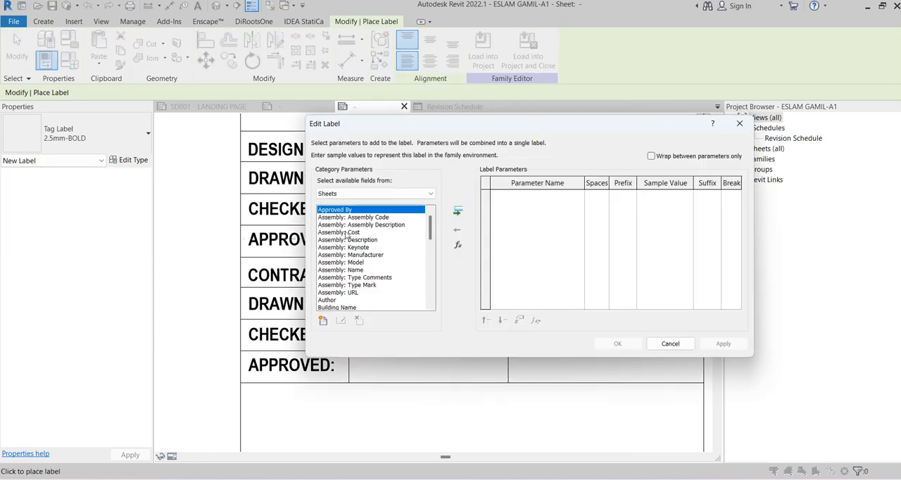
left_click(459, 214)
left_click(617, 344)
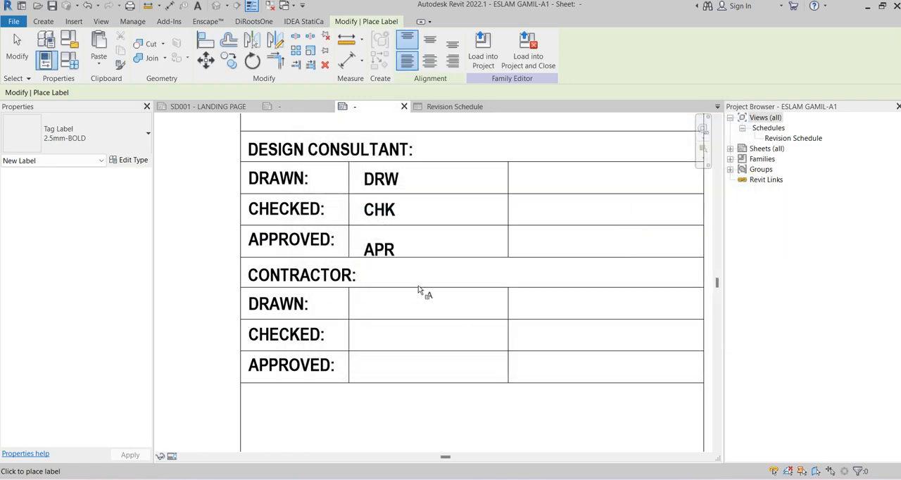
key("Escape")
Move the Approved By label up into line with the APPROVED text and narrow its box to fit the middle cell
left_click(391, 252)
left_click_drag(390, 252, 387, 243)
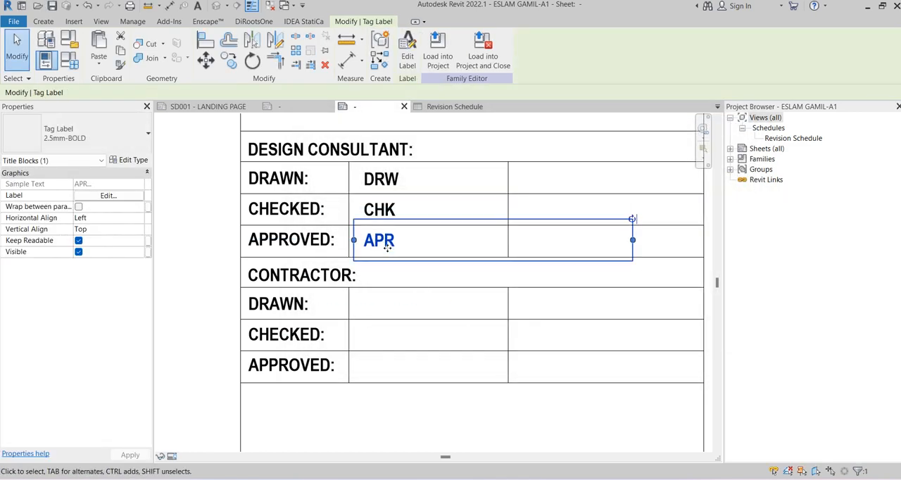
left_click_drag(633, 240, 634, 244)
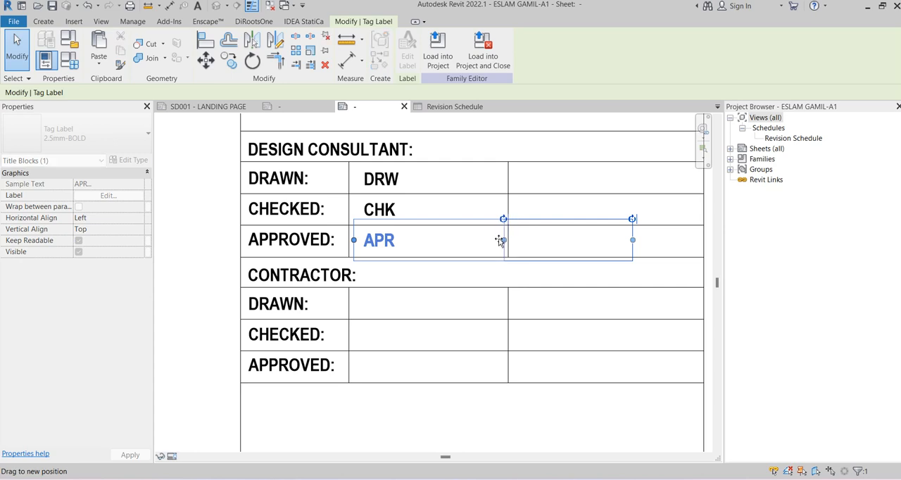
left_click(454, 277)
Start a 2.5mm-BOLD label in the contractor table's DRAWN row and begin a new shared parameter for it in the TITLEBLOCKPARAMTERS group
middle_click_drag(455, 278, 399, 264)
scroll(399, 264, "down", 2)
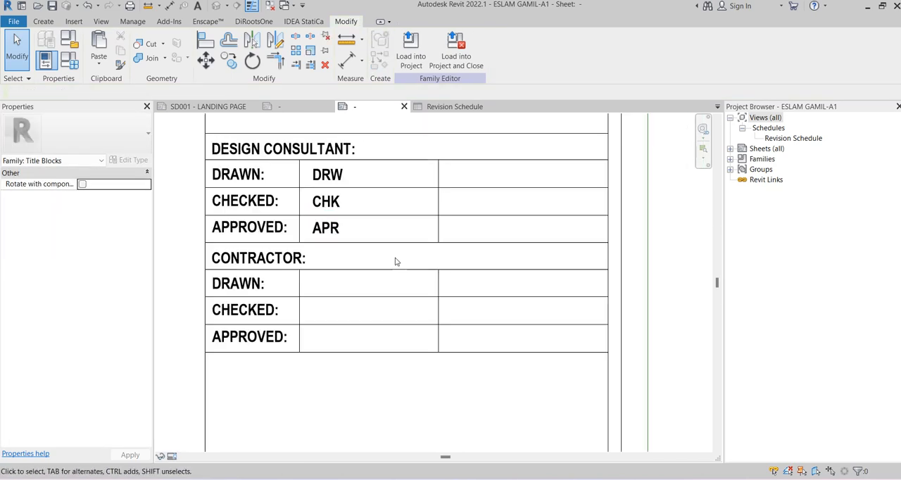
scroll(345, 295, "up", 3)
scroll(352, 274, "down", 3)
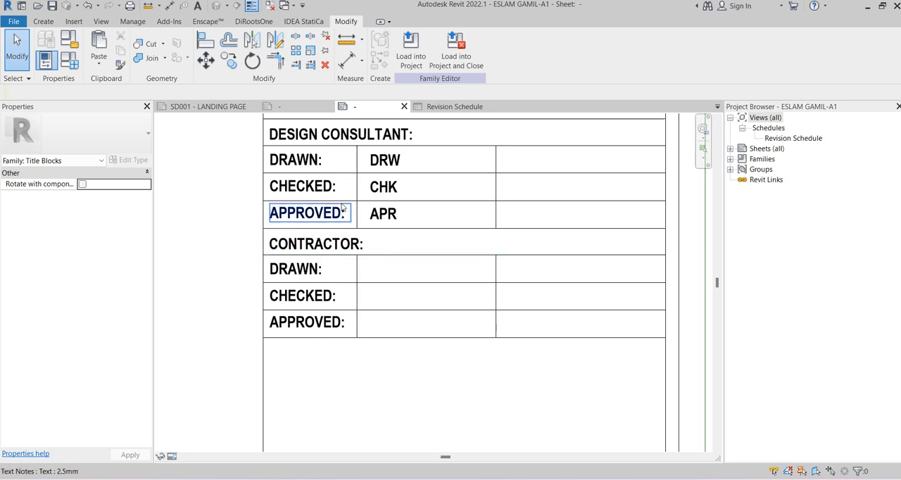
scroll(379, 281, "up", 1)
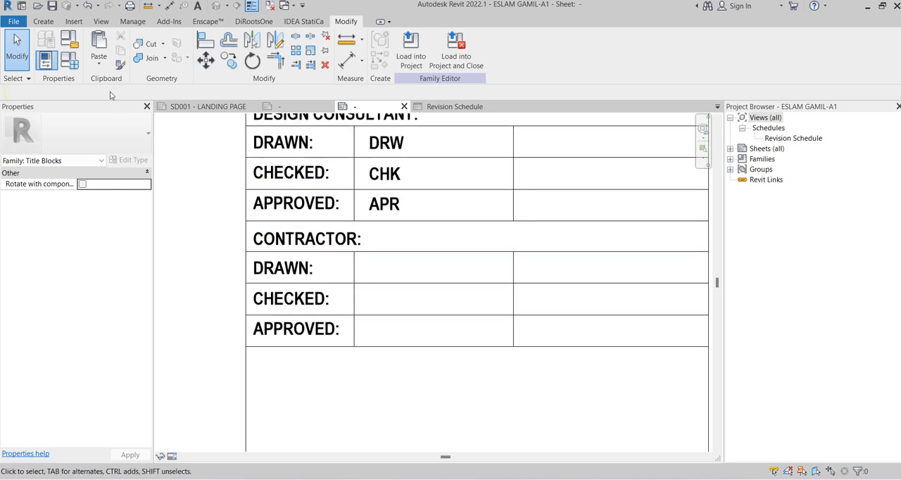
left_click(381, 202)
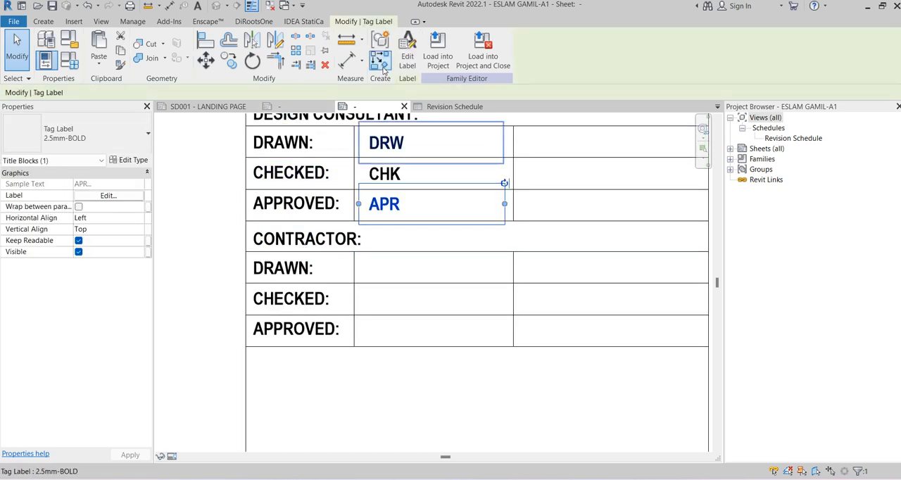
left_click(380, 61)
left_click(371, 262)
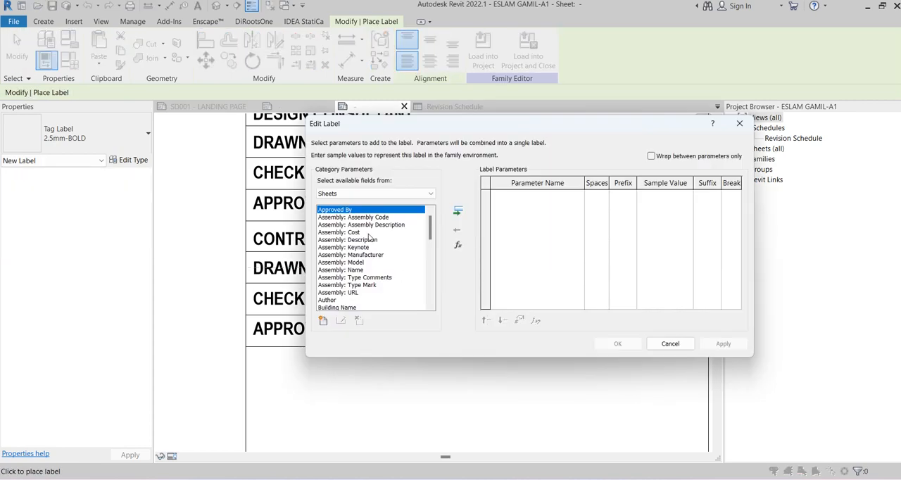
left_click_drag(432, 129, 507, 172)
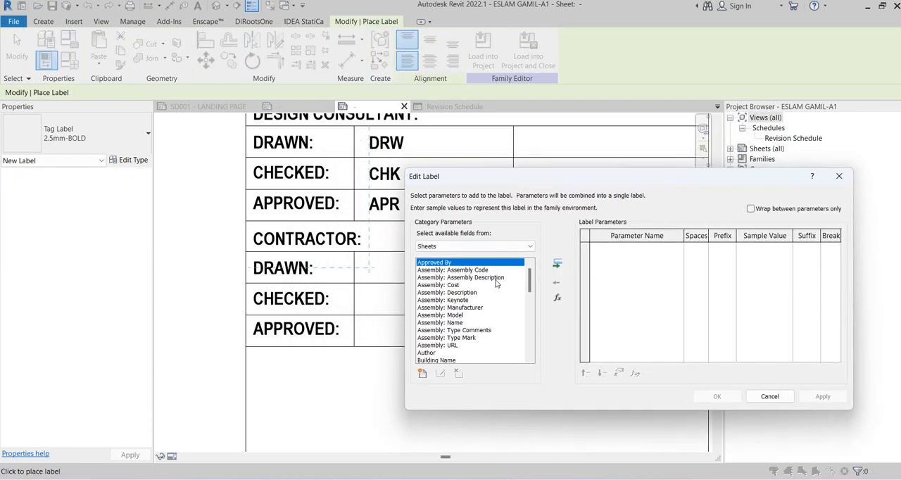
left_click(422, 373)
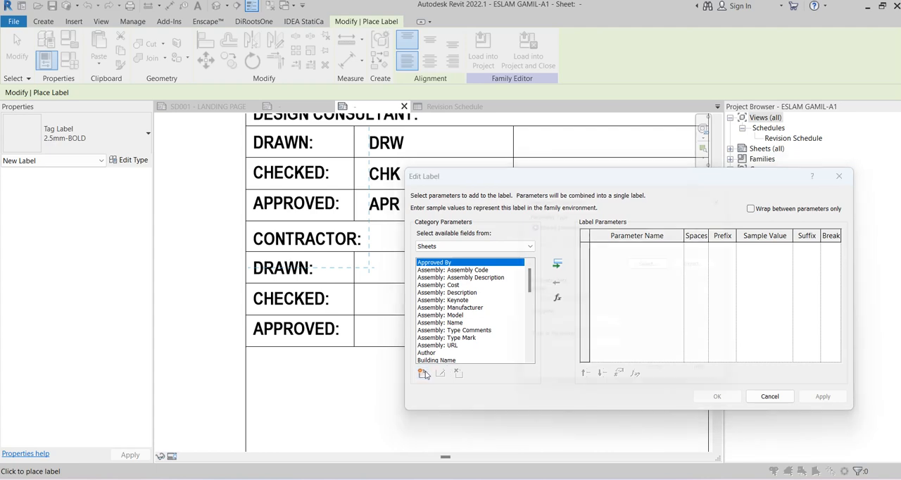
left_click(659, 261)
left_click(700, 259)
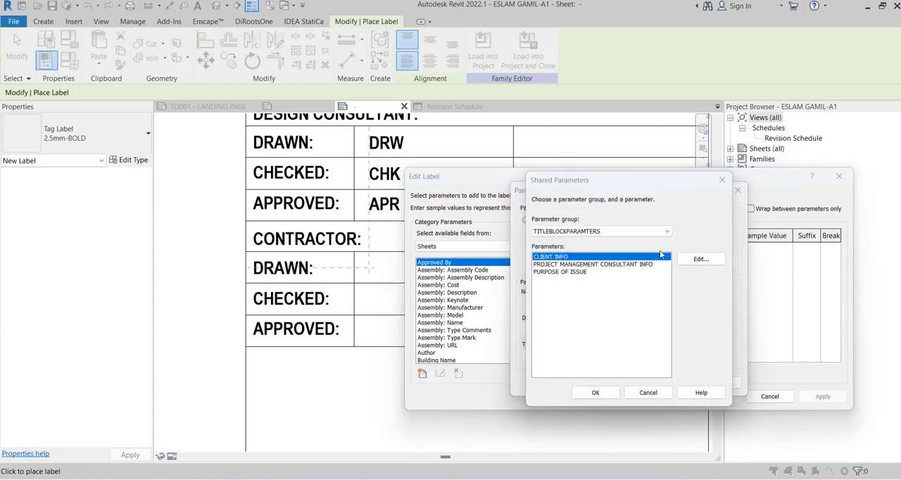
left_click(624, 176)
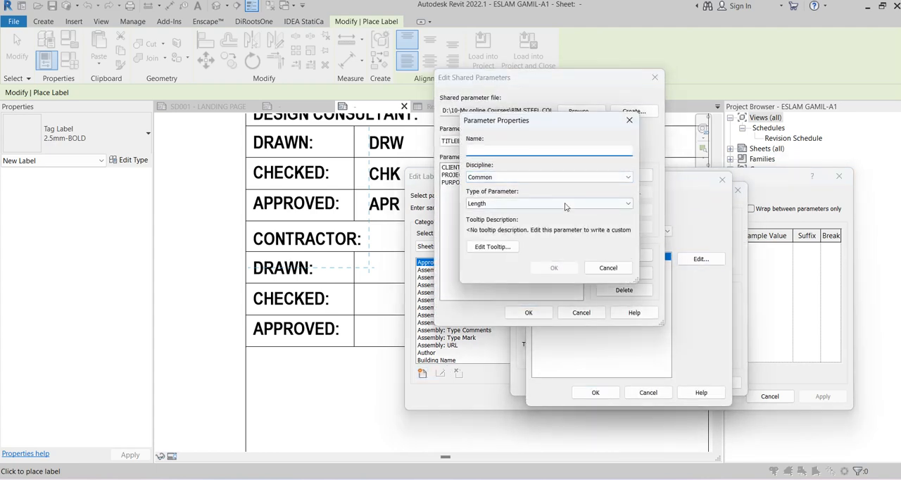
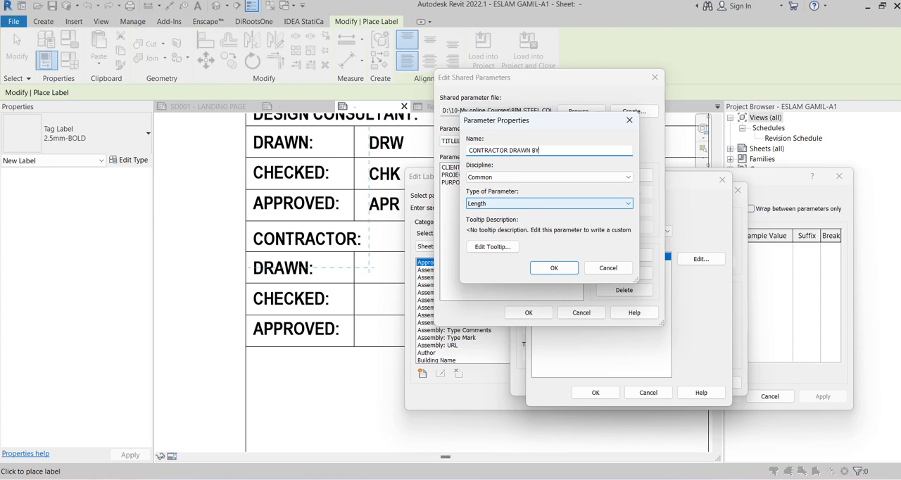
Name the new shared parameter CONTRACTOR DRAWN BY, set its type to Text and save it in the group
key("ctrl+a")
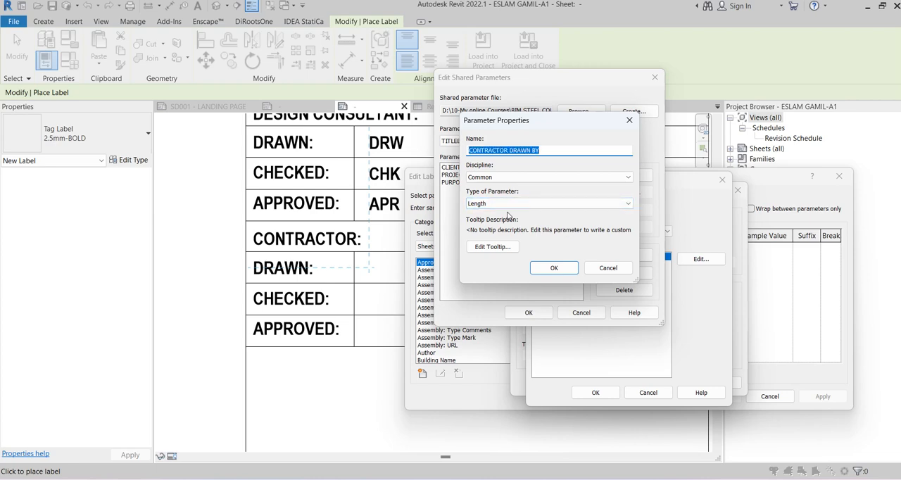
left_click(549, 204)
left_click(485, 215)
left_click(543, 269)
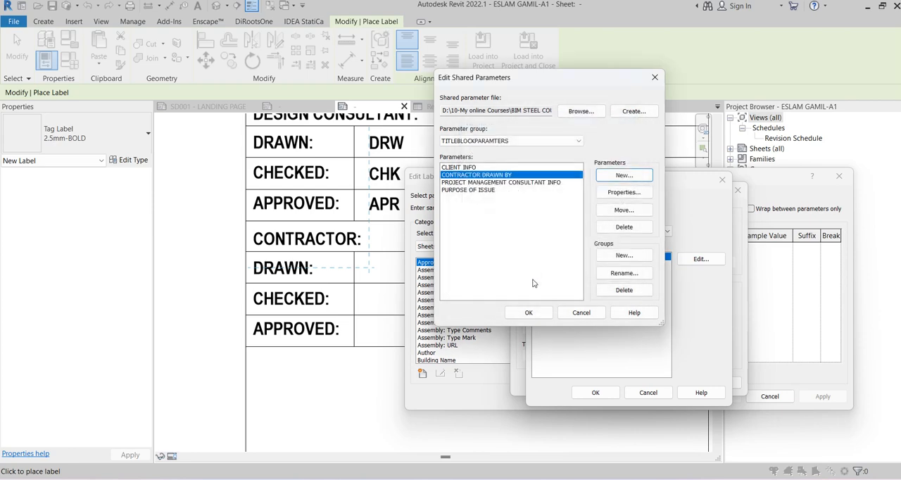
left_click(529, 311)
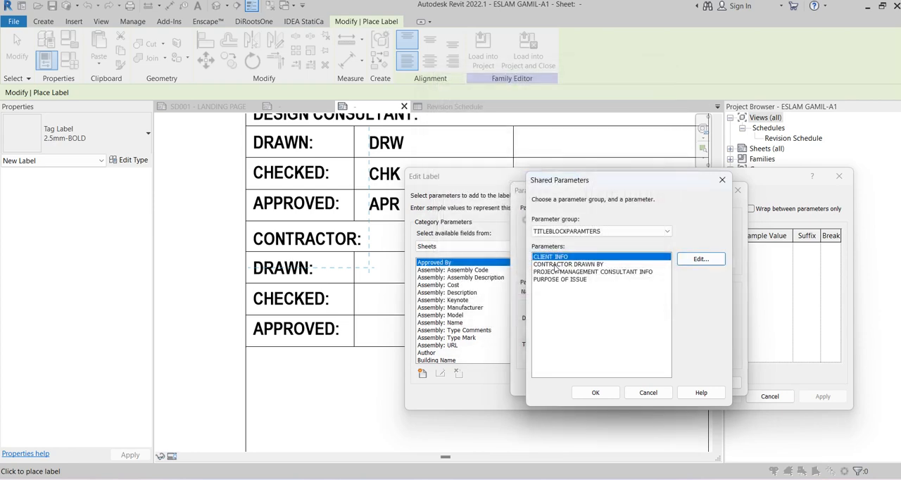
Add the CONTRACTOR DRAWN BY shared parameter to the label in the contractor table's DRAWN row and place the label
left_click(554, 264)
left_click(596, 392)
left_click(610, 384)
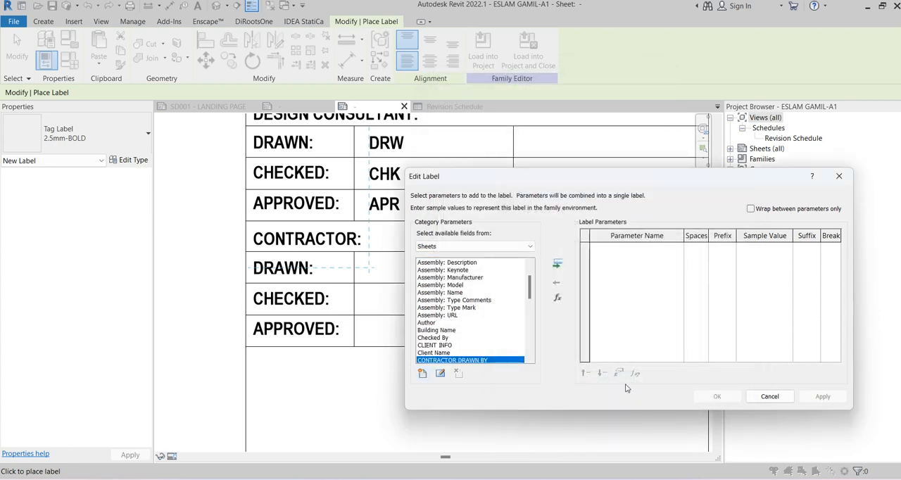
left_click(557, 264)
left_click(717, 396)
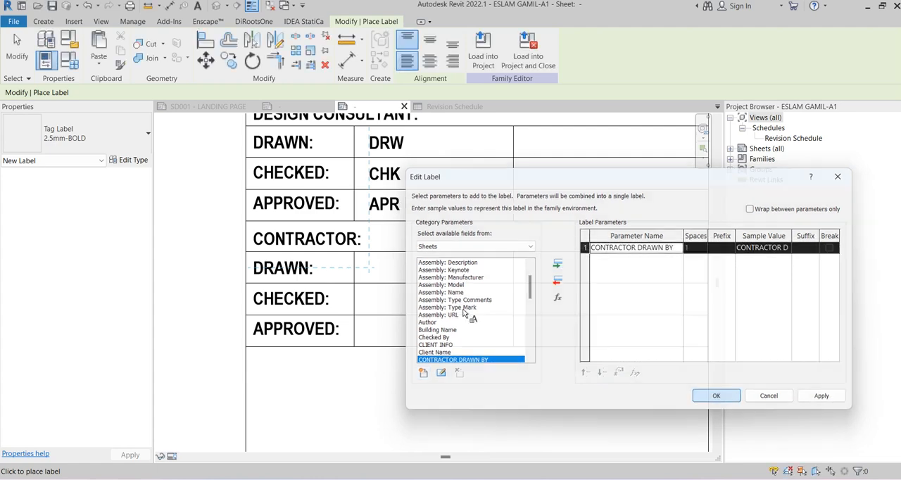
key("Escape")
Move the Contractor Drawn By label up into line with the DRAWN text and narrow its box to fit the middle cell
left_click(434, 278)
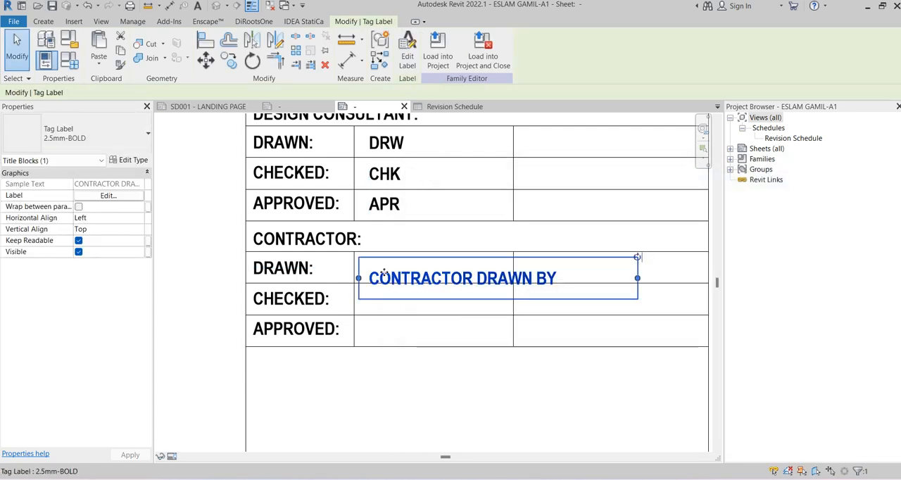
key("Up")
key("Up")
key("Up")
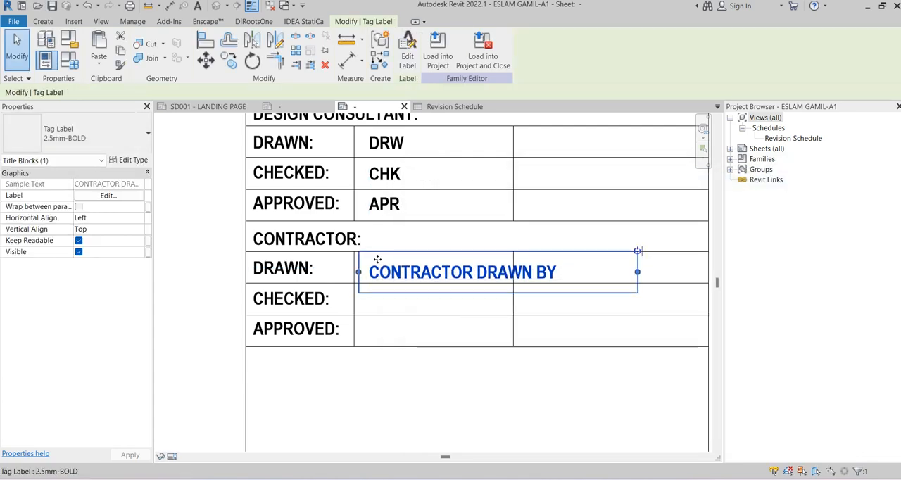
key("Left")
key("Left")
key("Left")
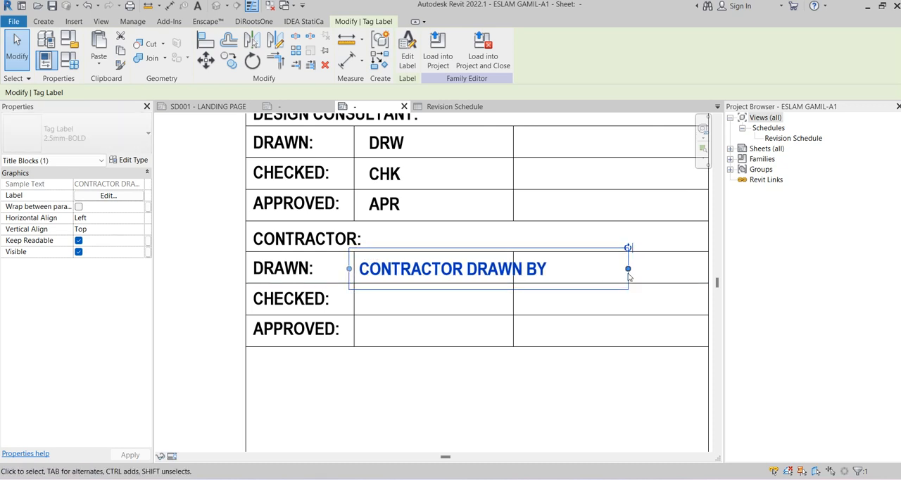
key("Right")
key("Right")
key("Right")
left_click_drag(637, 268, 502, 279)
Set the sample value of the Contractor Drawn By label to C
left_click(407, 53)
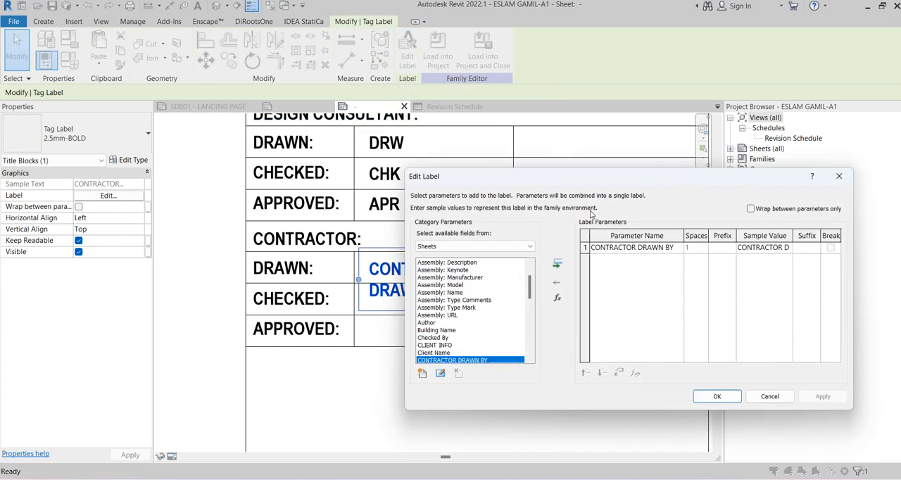
left_click(782, 249)
key("ctrl+a")
key("ctrl+c")
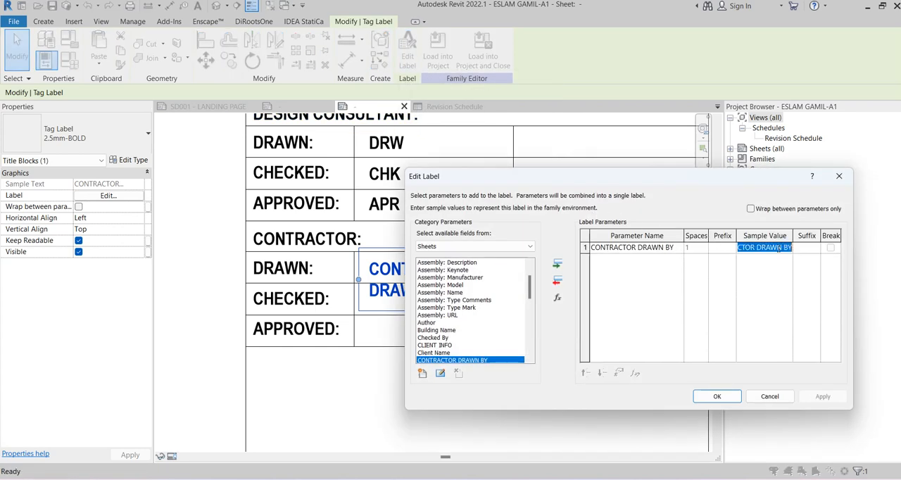
type("C")
left_click(717, 396)
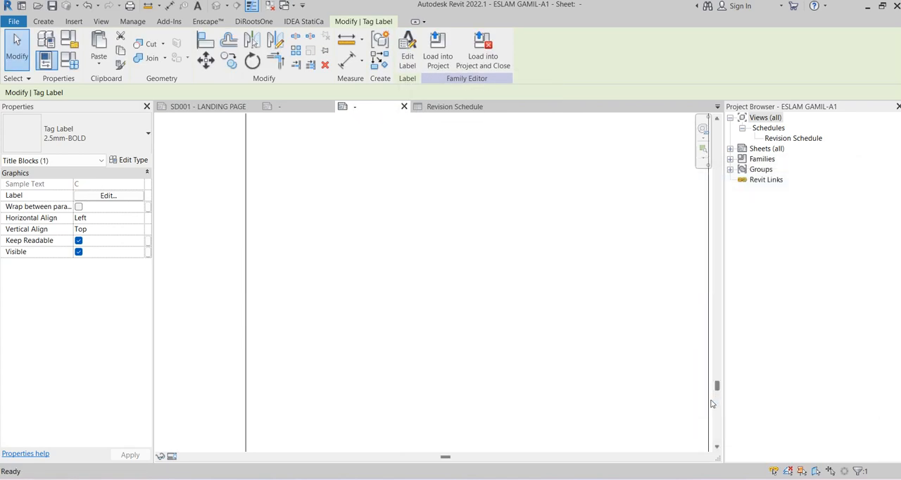
scroll(440, 243, "down", 1)
scroll(510, 289, "down", 4)
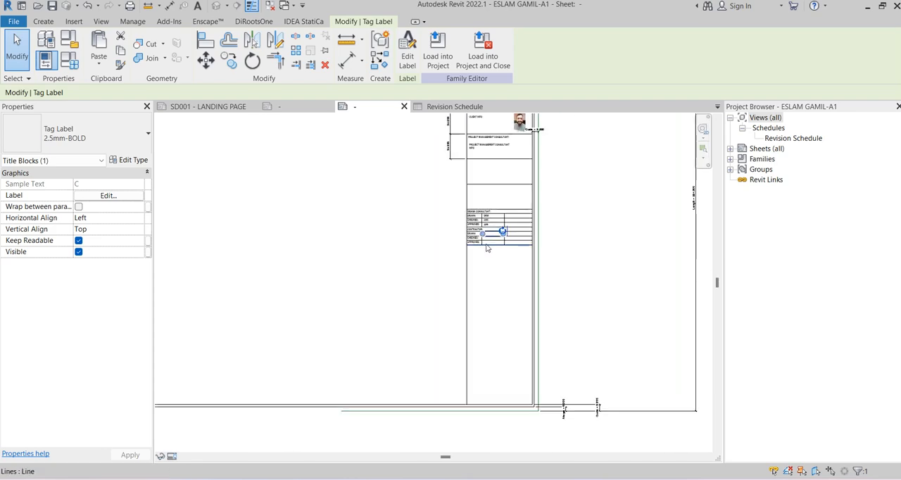
scroll(501, 224, "up", 5)
key("Escape")
scroll(491, 227, "up", 1)
left_click(454, 232)
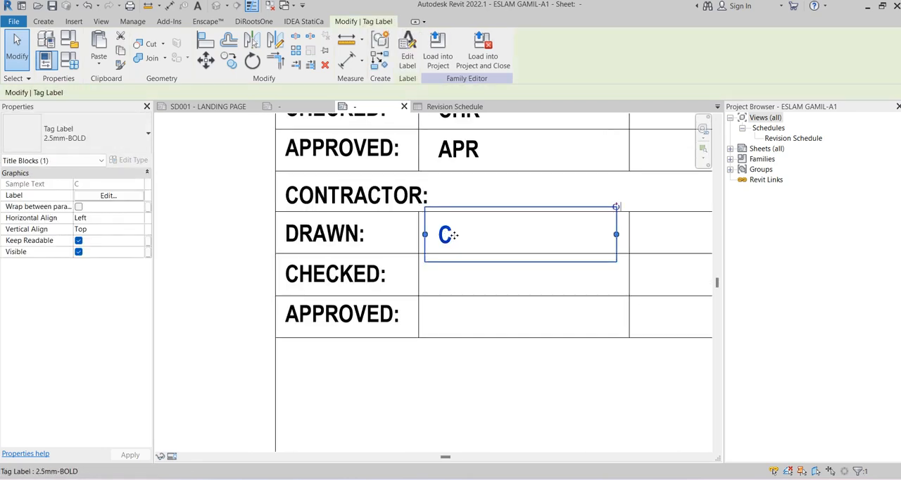
left_click(500, 279)
Start a matching 2.5mm-BOLD label in the contractor table's CHECKED row and create a Text shared parameter named CONTRACTOR CHECKED BY for it
left_click(450, 231)
left_click(380, 60)
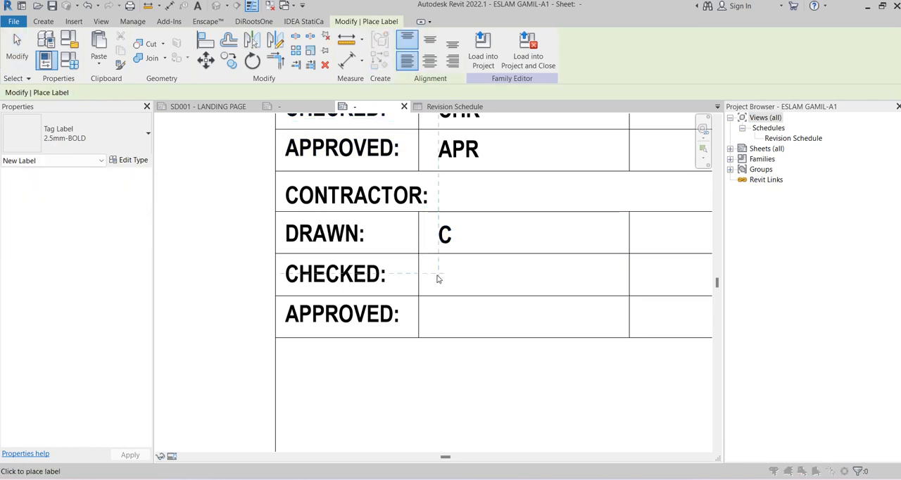
left_click(437, 279)
left_click(422, 374)
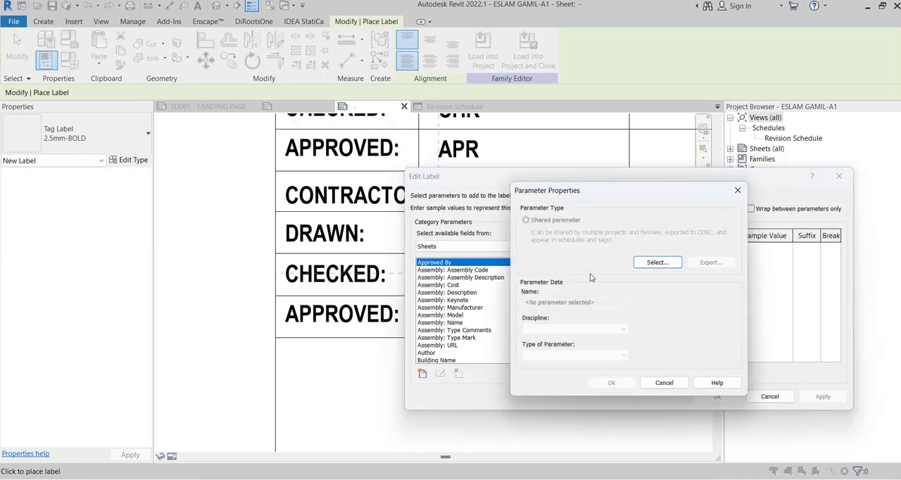
left_click(657, 262)
left_click(702, 259)
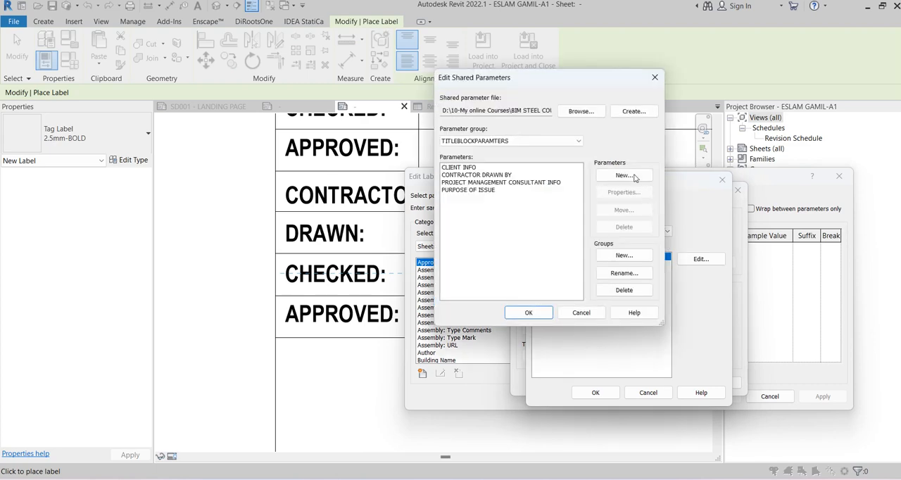
left_click(633, 177)
key("ctrl+v")
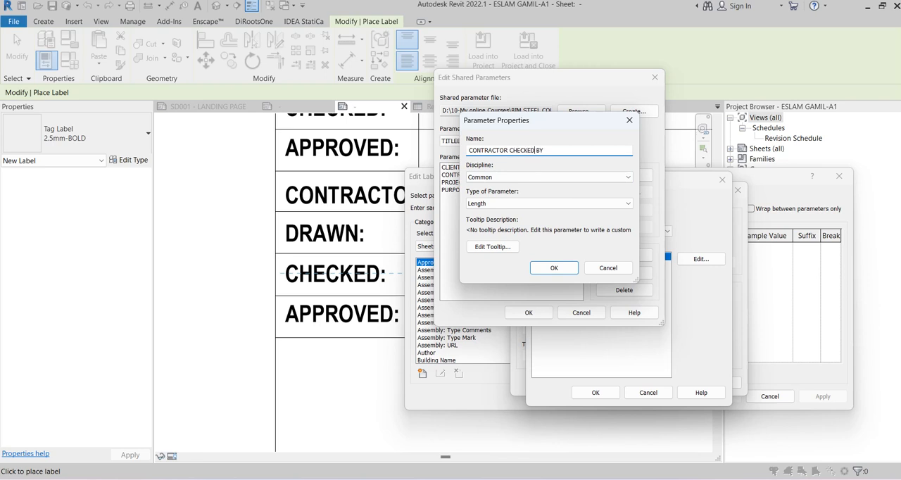
left_click(480, 204)
left_click(482, 214)
left_click(554, 268)
left_click(529, 312)
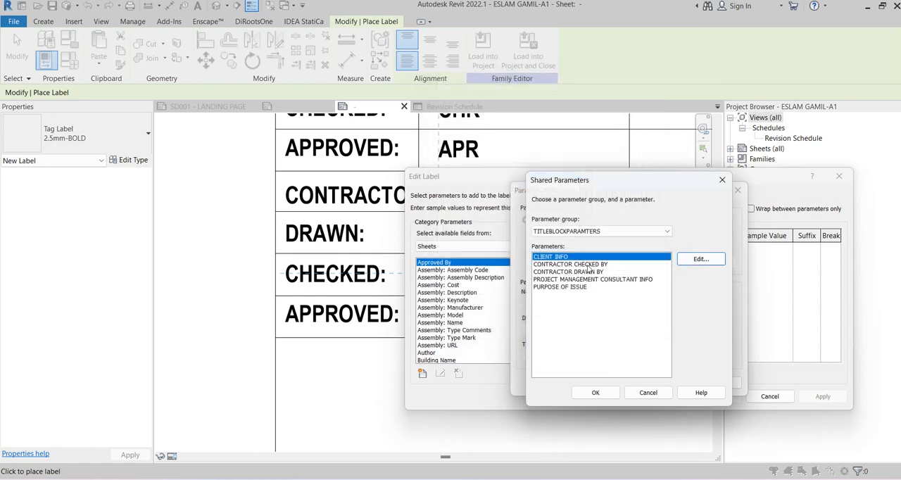
Add the CONTRACTOR CHECKED BY parameter to the CHECKED row label with sample value C and place the label
left_click(588, 265)
left_click(593, 393)
left_click(612, 384)
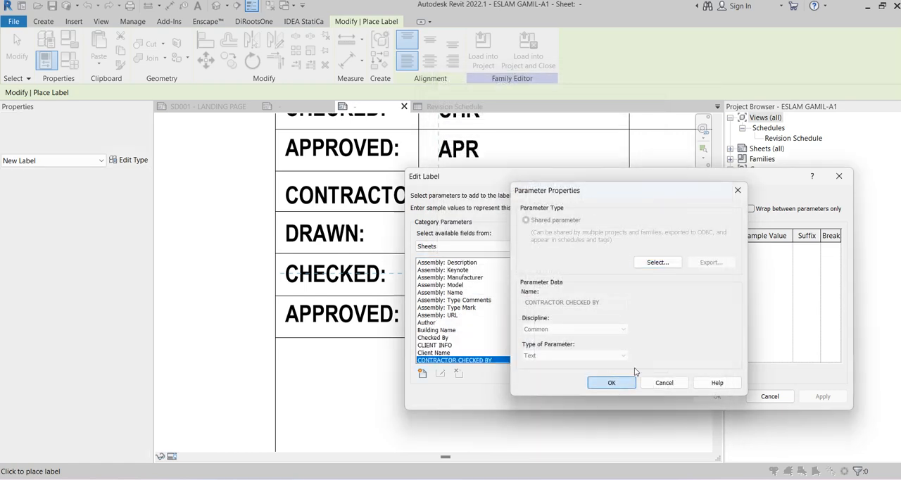
left_click(558, 265)
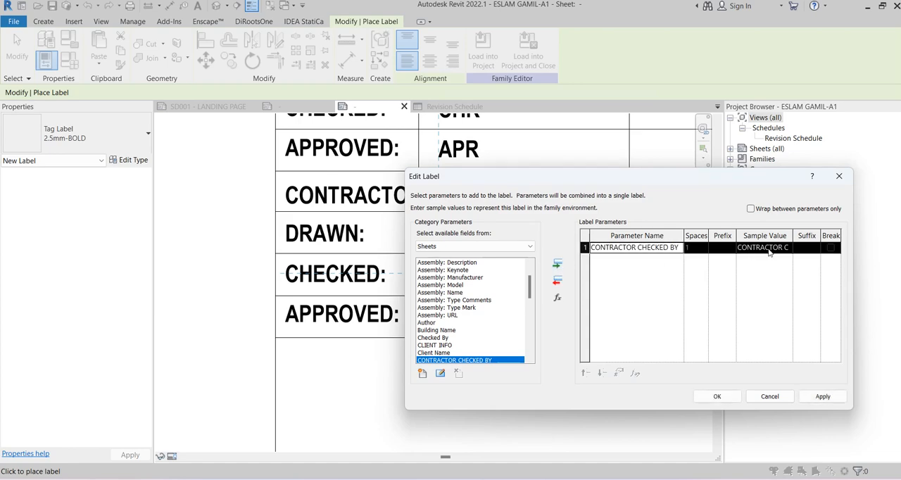
left_click(779, 247)
key("ctrl+a")
type("C")
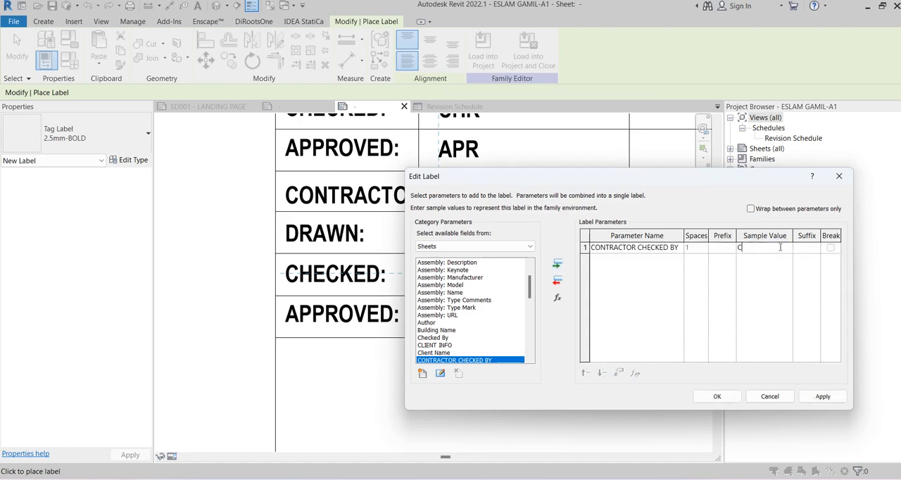
left_click(715, 397)
key("Escape")
Move the Contractor Checked By label up into line with the CHECKED text and narrow its box to fit the middle cell
left_click(444, 285)
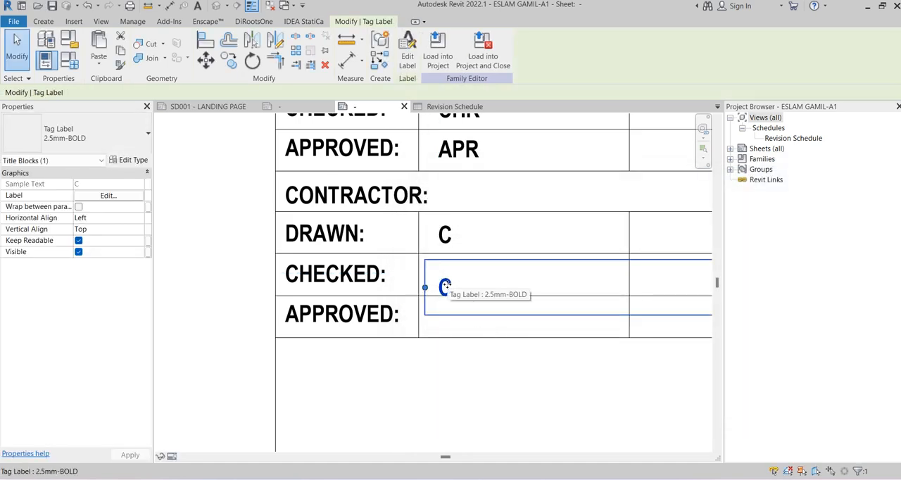
middle_click_drag(444, 285, 374, 266)
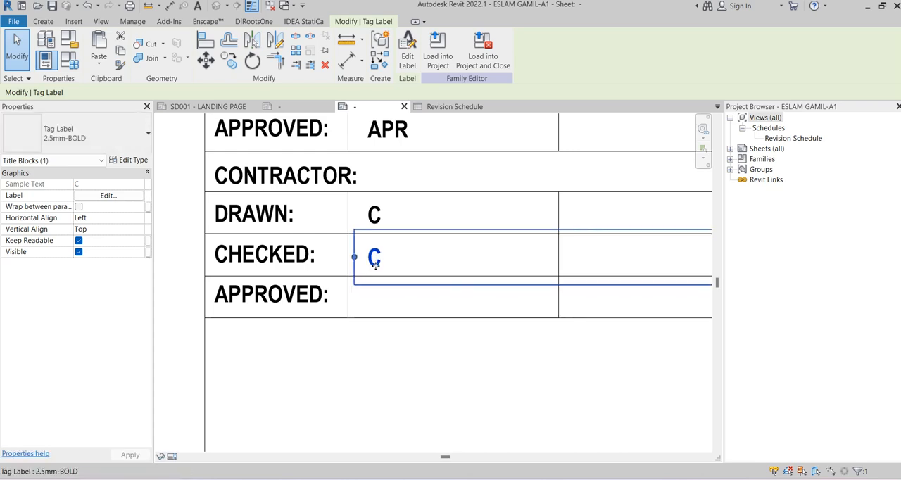
scroll(494, 267, "down", 2)
scroll(495, 267, "up", 2)
left_click_drag(539, 263, 427, 263)
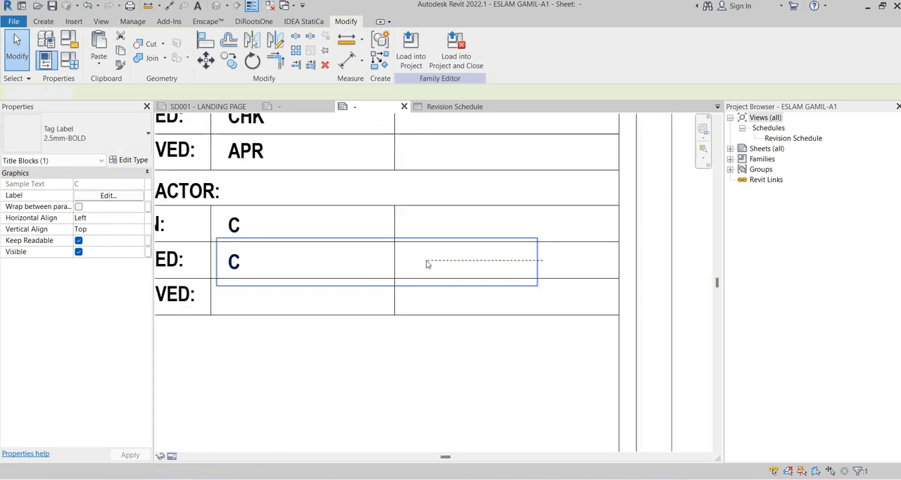
left_click_drag(517, 261, 388, 257)
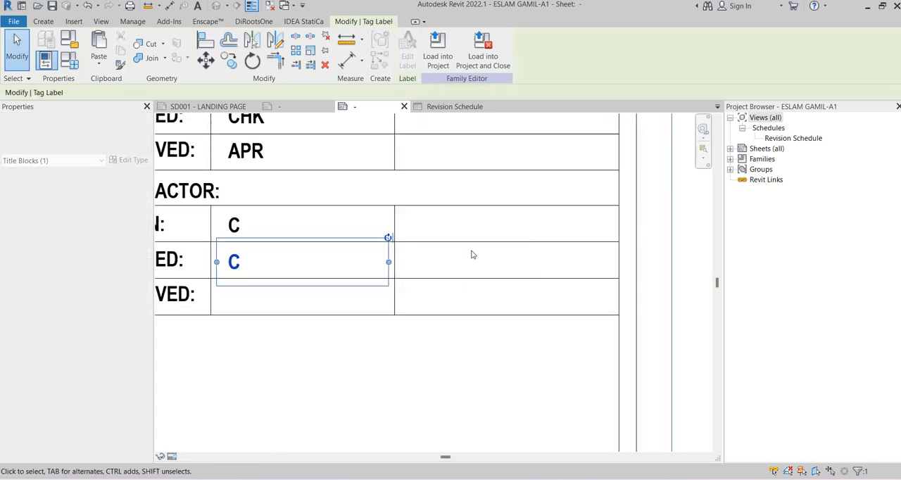
left_click(481, 263)
scroll(481, 263, "down", 2)
scroll(272, 266, "up", 1)
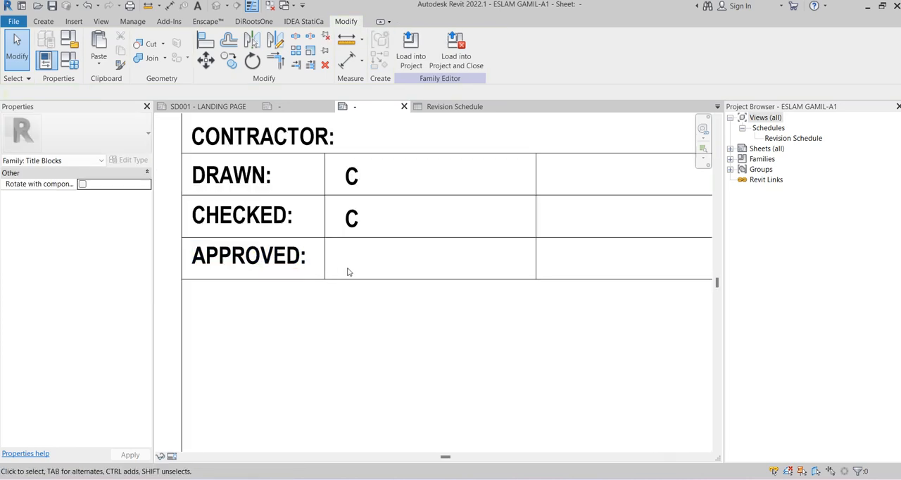
Start a matching 2.5mm-BOLD label in the contractor table's APPROVED row and create a Text shared parameter named CONTRACTOR APPROVED BY for it
left_click(356, 219)
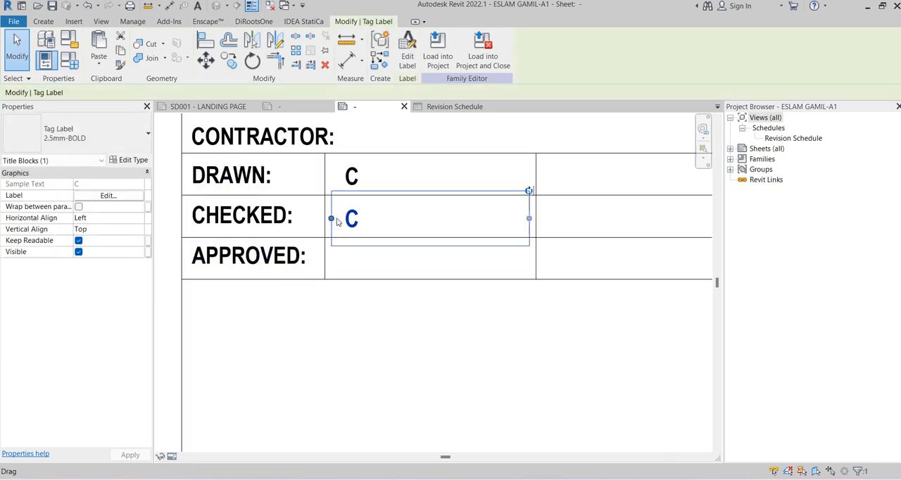
left_click(378, 62)
left_click(352, 258)
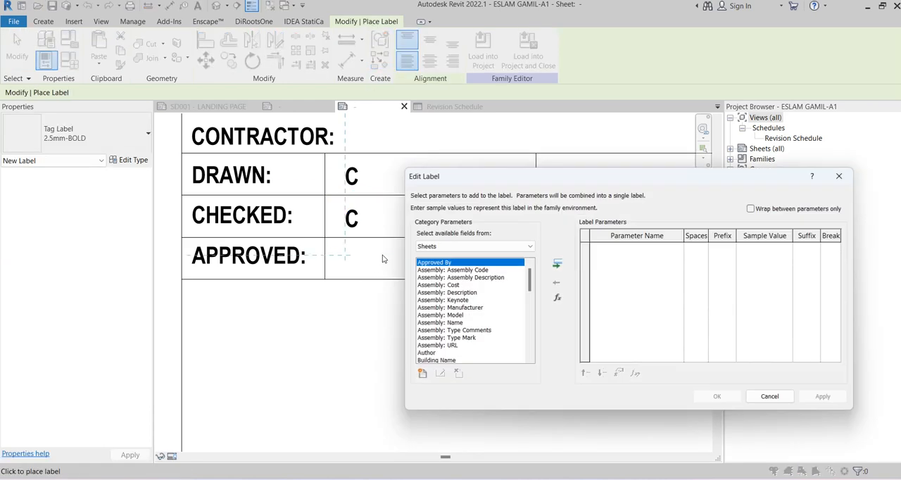
left_click(471, 278)
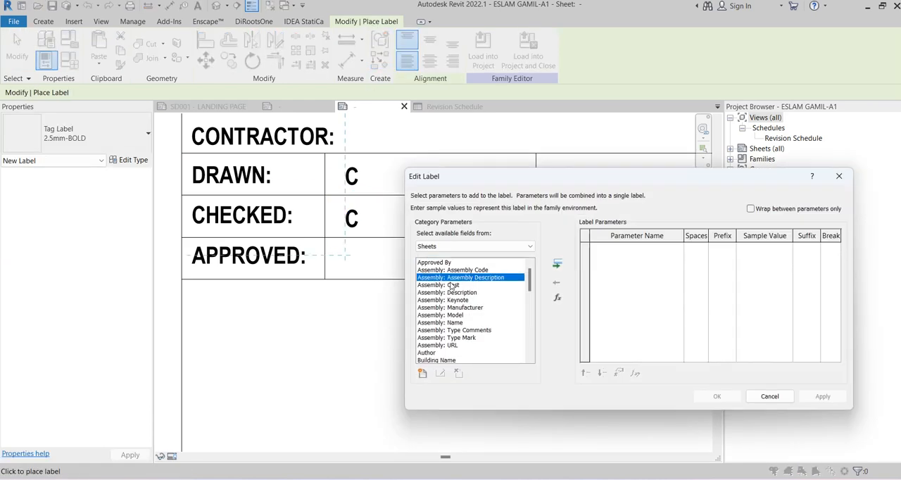
left_click(422, 373)
left_click(655, 261)
left_click(699, 258)
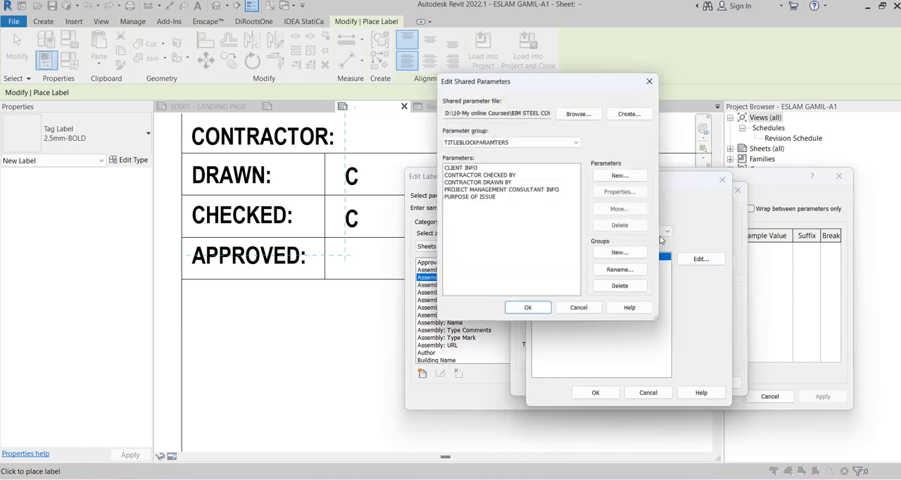
left_click(619, 176)
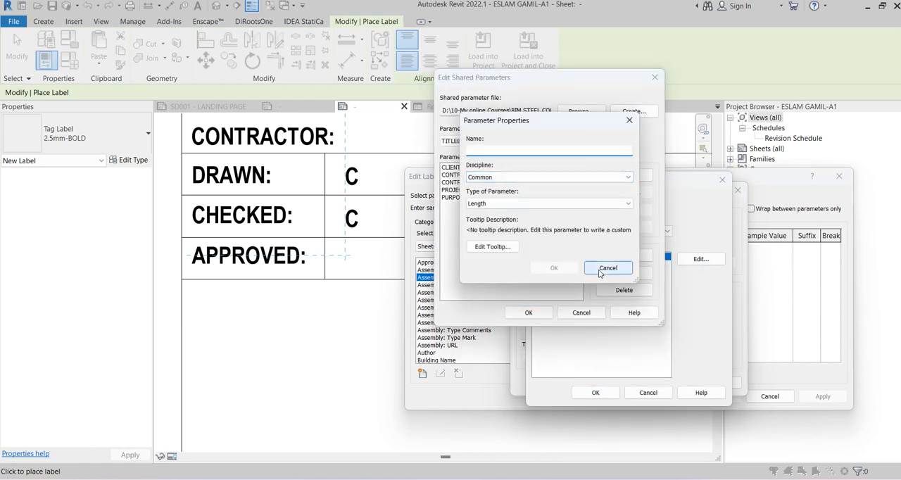
type("CONTRACTOR DRAWN BY")
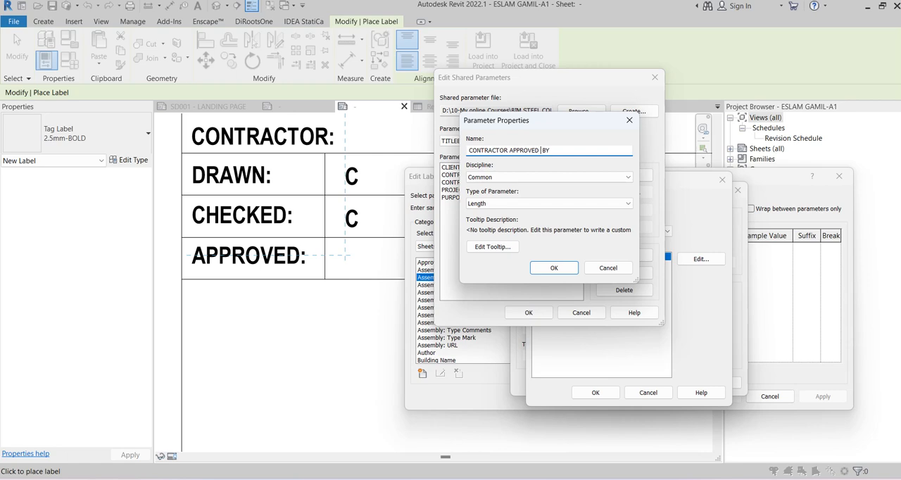
left_click(549, 204)
left_click(527, 214)
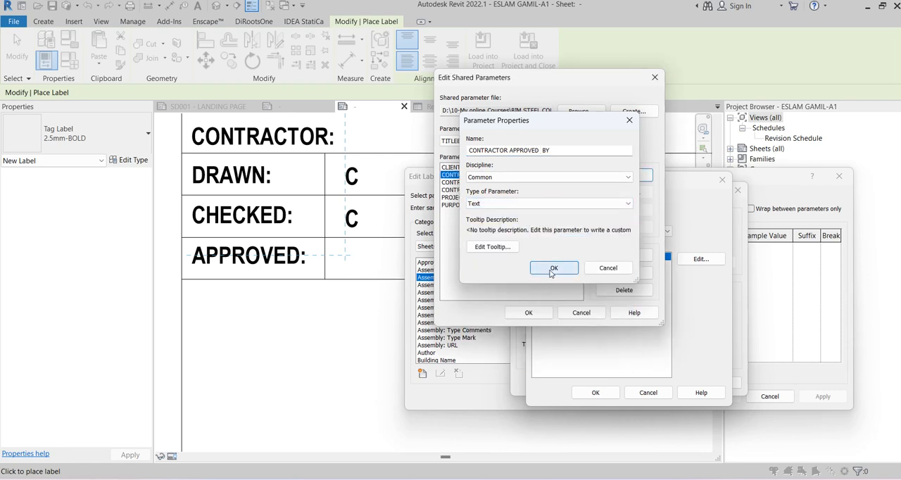
left_click(554, 267)
left_click(529, 312)
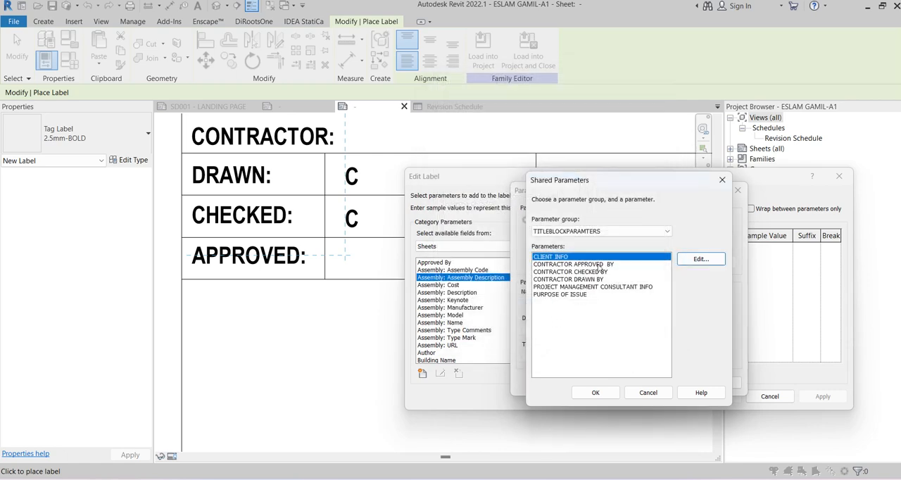
Add the CONTRACTOR APPROVED BY parameter to the APPROVED row label with sample value A and place the label
left_click(599, 264)
left_click(596, 392)
left_click(607, 381)
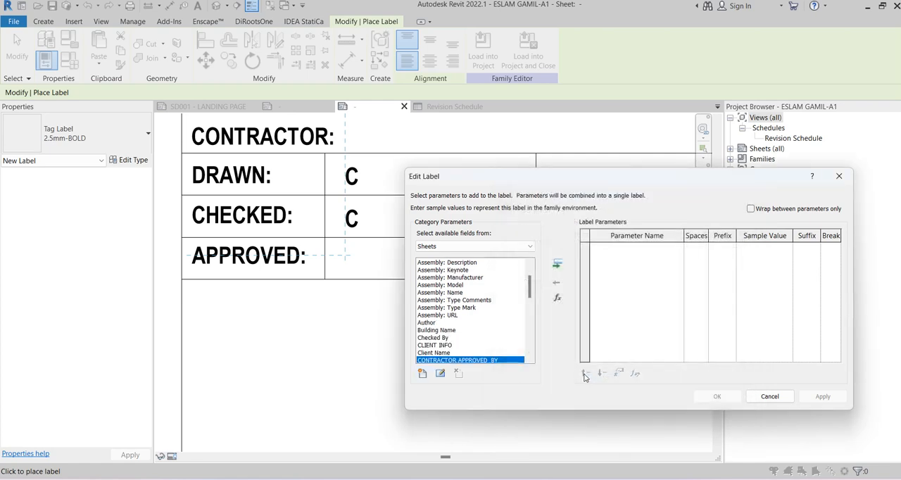
left_click(556, 265)
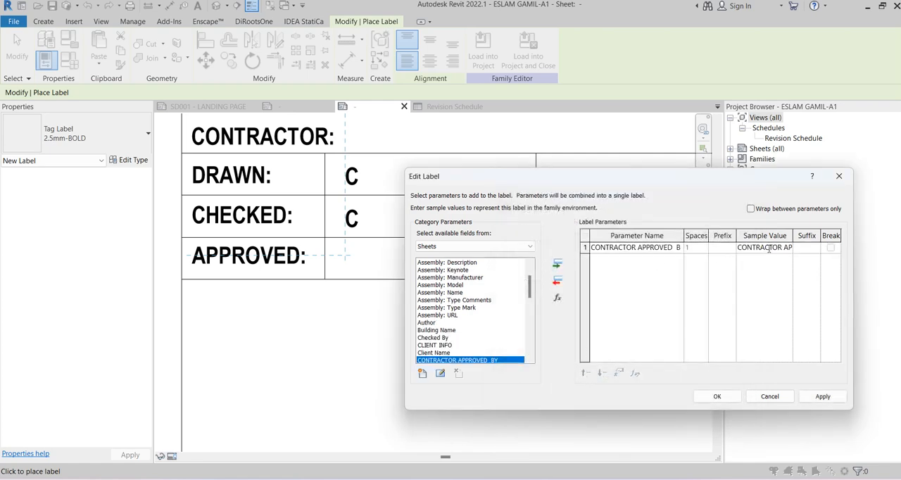
left_click(767, 247)
type("A")
left_click(717, 396)
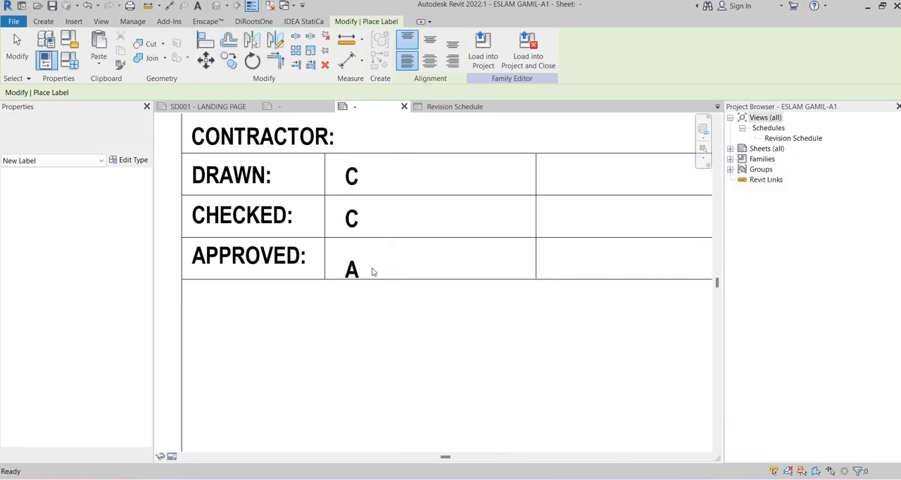
Move the Contractor Approved By label up into line with the APPROVED text and narrow its box to fit the middle cell
key("Escape")
left_click(358, 287)
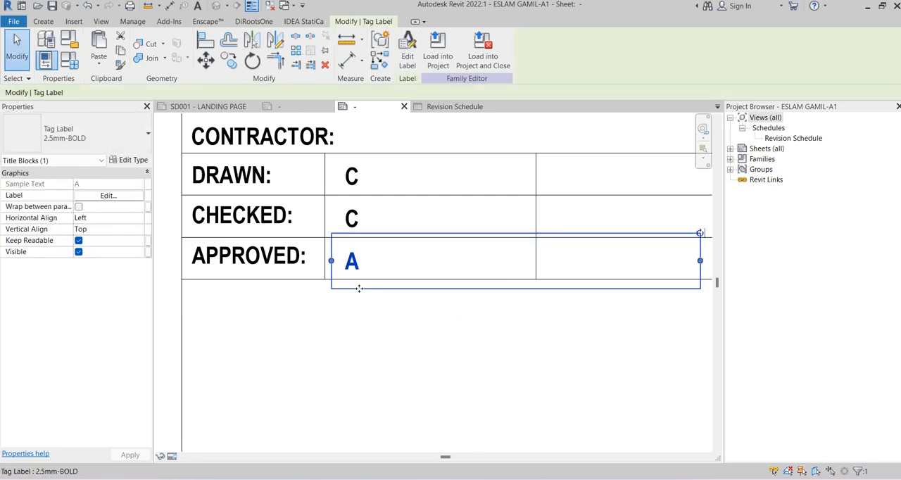
key("Up")
scroll(361, 288, "down", 1)
middle_click_drag(477, 303, 442, 303)
left_click_drag(579, 259, 451, 261)
left_click(488, 342)
scroll(493, 331, "down", 2)
middle_click_drag(492, 332, 458, 322)
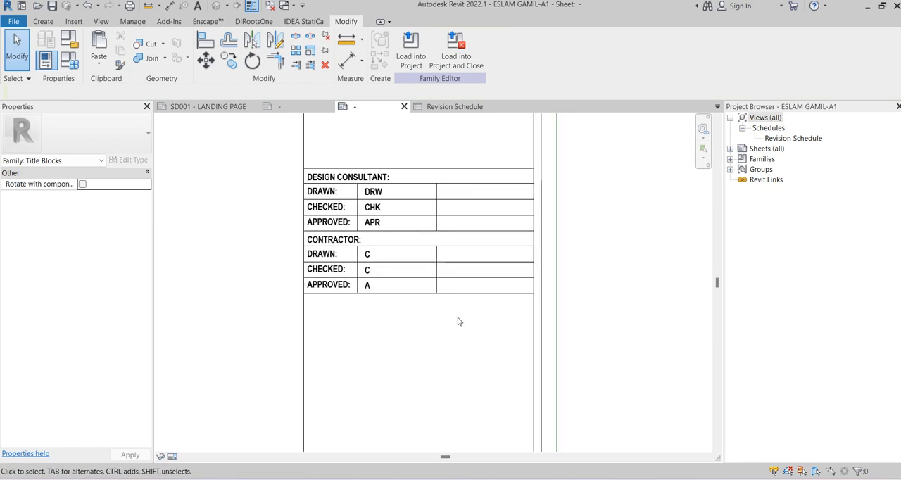
Start a 2.5mm-BOLD label in the empty last cell of the design consultant's DRAWN row and browse the available sheet parameters
scroll(457, 322, "up", 1)
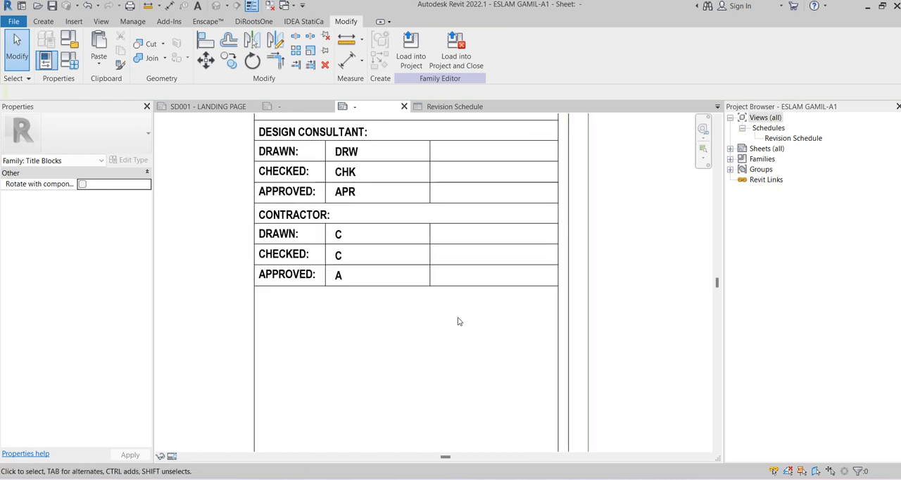
scroll(457, 322, "down", 2)
scroll(502, 232, "up", 3)
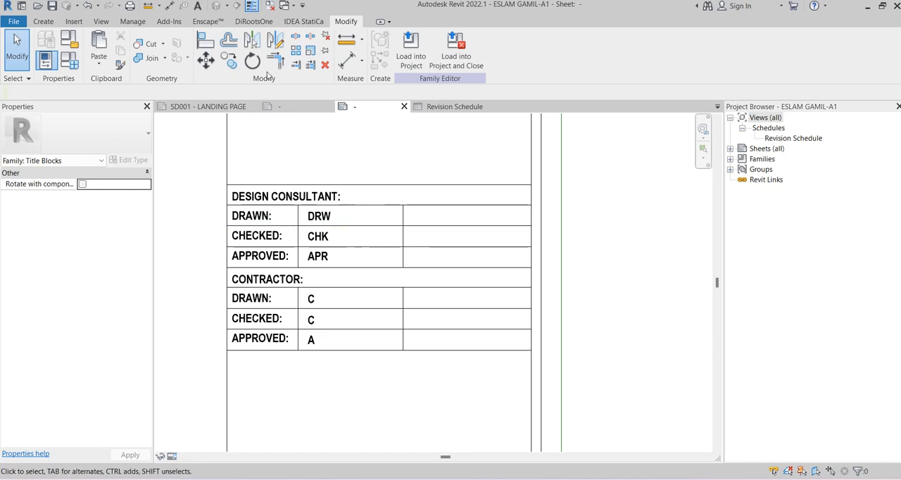
left_click(43, 21)
left_click(423, 43)
scroll(415, 220, "up", 1)
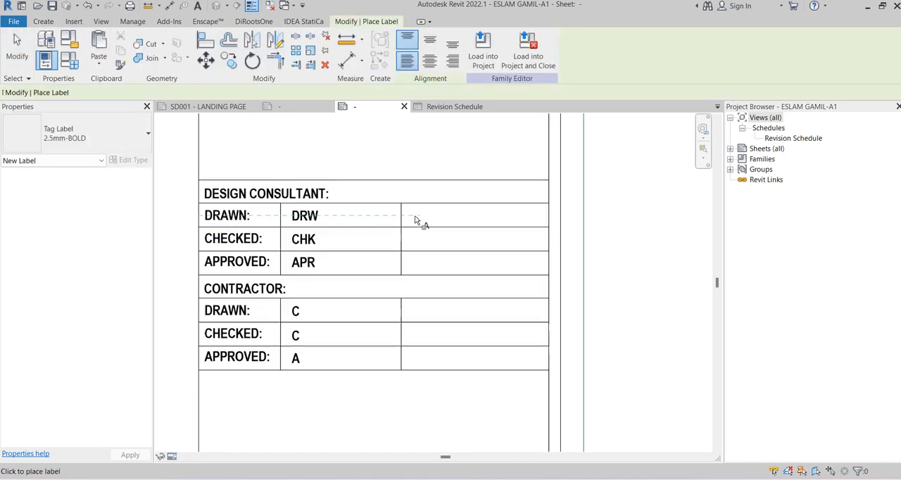
scroll(415, 216, "up", 1)
left_click(415, 216)
left_click(448, 294)
key("d")
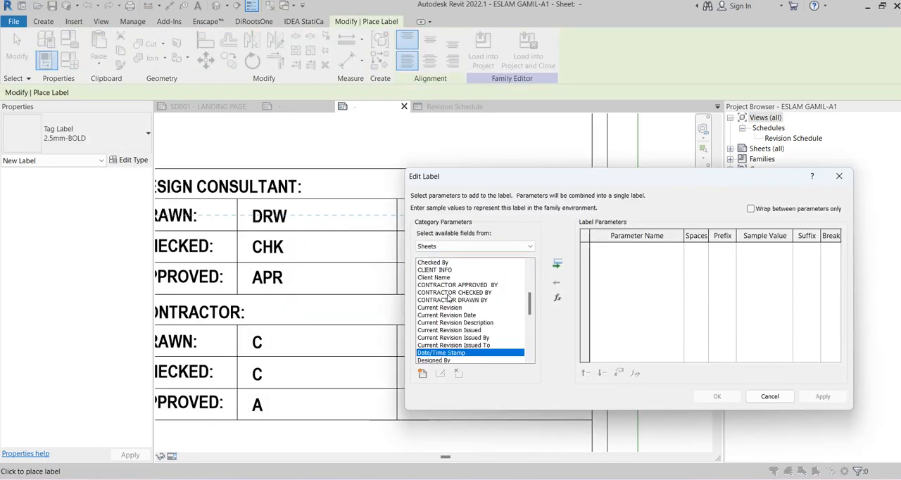
scroll(449, 299, "down", 2)
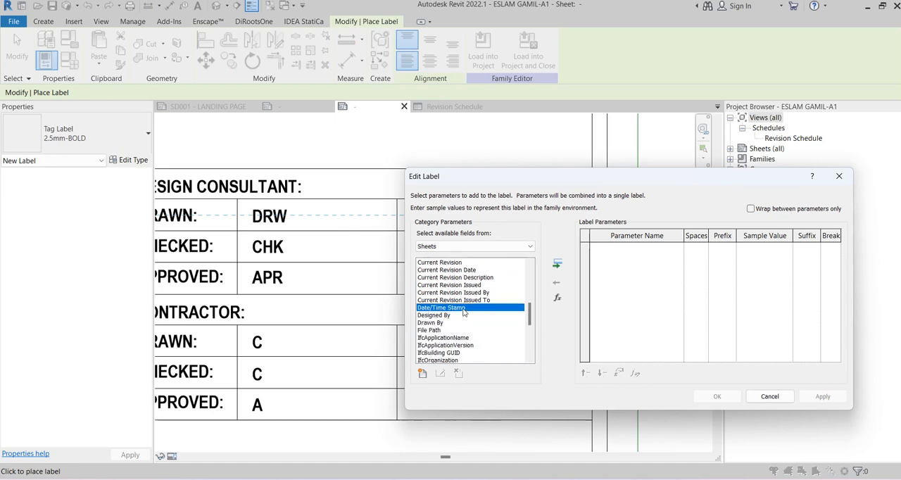
Create a Text shared parameter named CONSULTANT DATA in the TITLEBLOCKPARAMTERS group
left_click(423, 374)
left_click(655, 262)
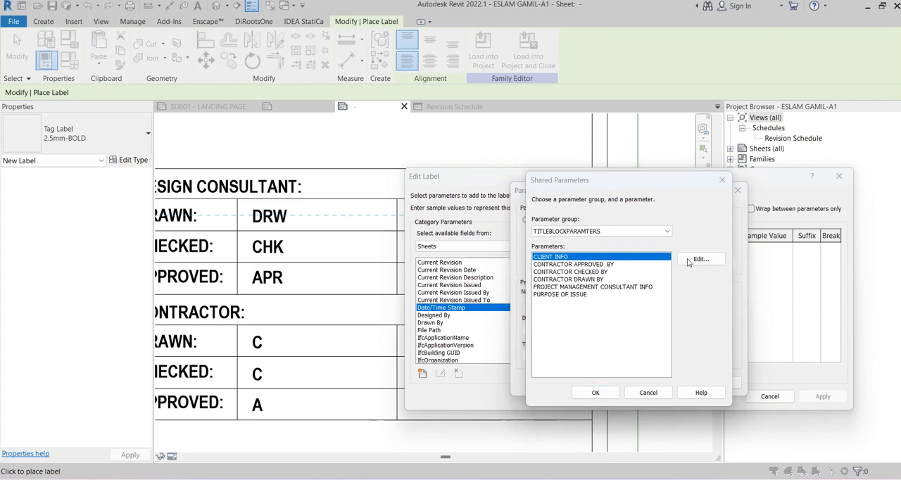
left_click(698, 259)
left_click(623, 184)
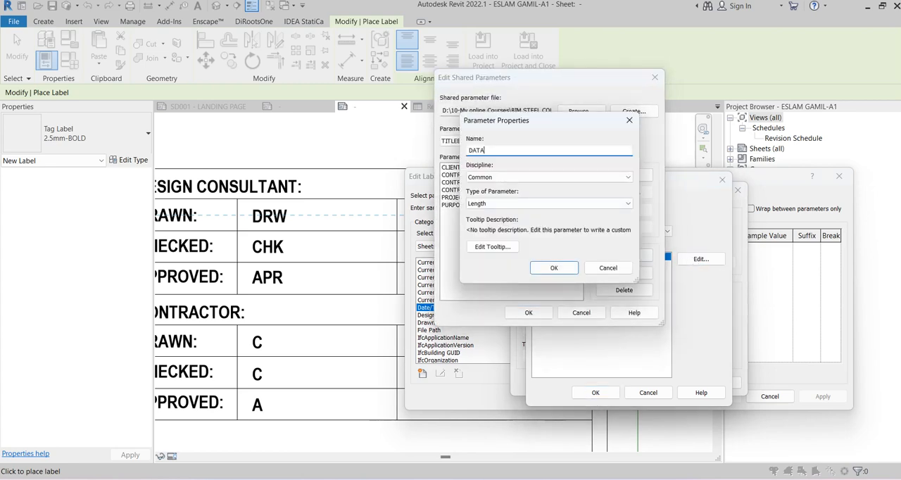
left_click(495, 204)
left_click(491, 213)
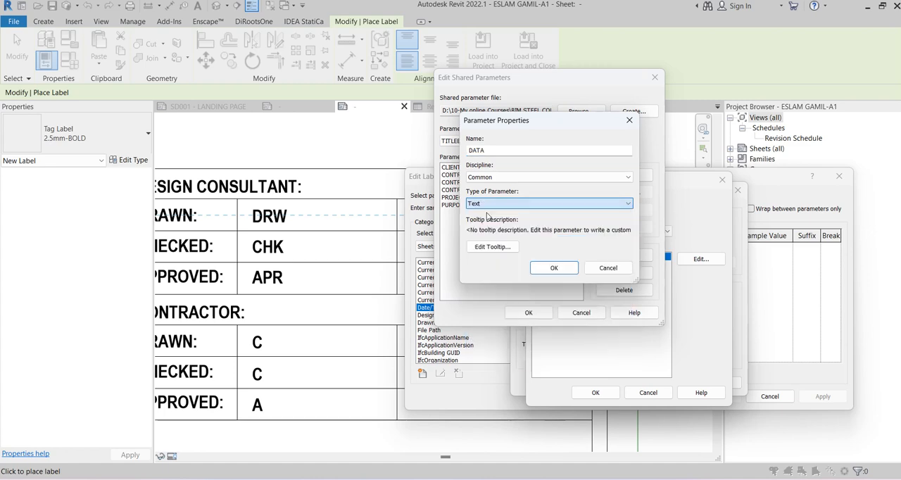
left_click(468, 151)
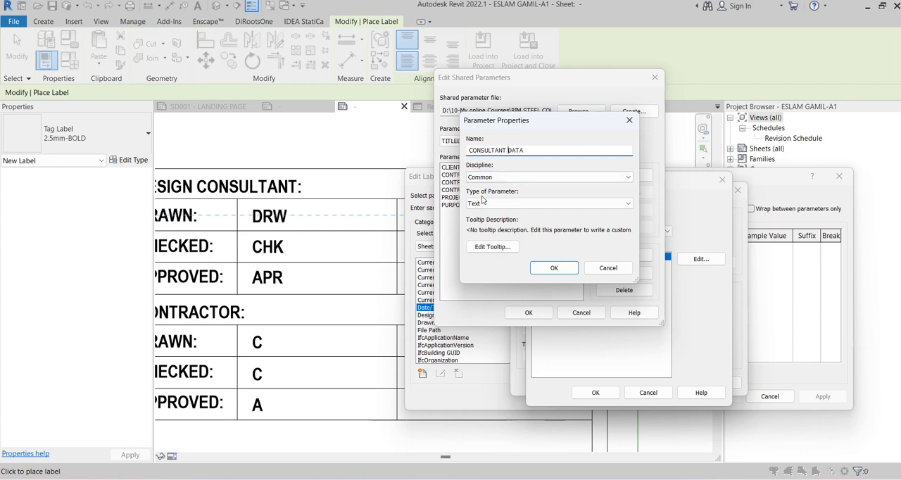
left_click(552, 268)
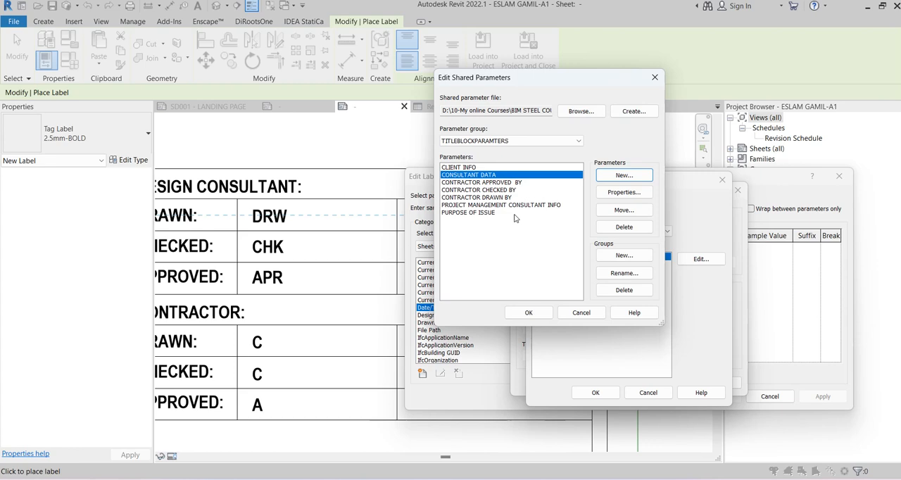
left_click(529, 312)
Add the CONSULTANT DATA shared parameter to the new label and place it in the design consultant's DRAWN row
left_click(560, 264)
left_click(595, 393)
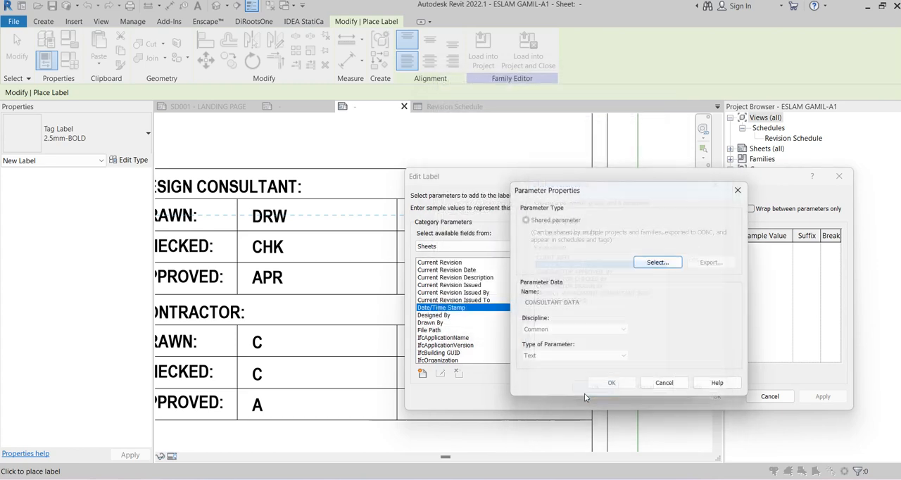
left_click(611, 383)
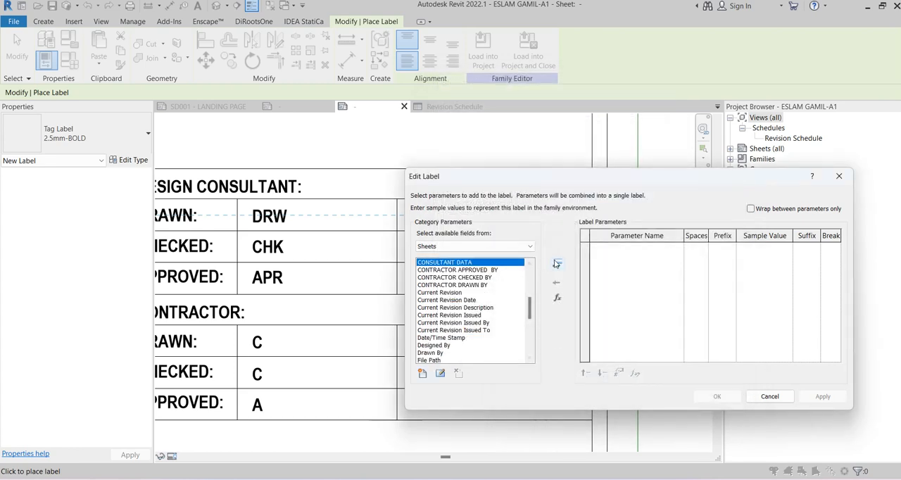
left_click(557, 263)
left_click(716, 396)
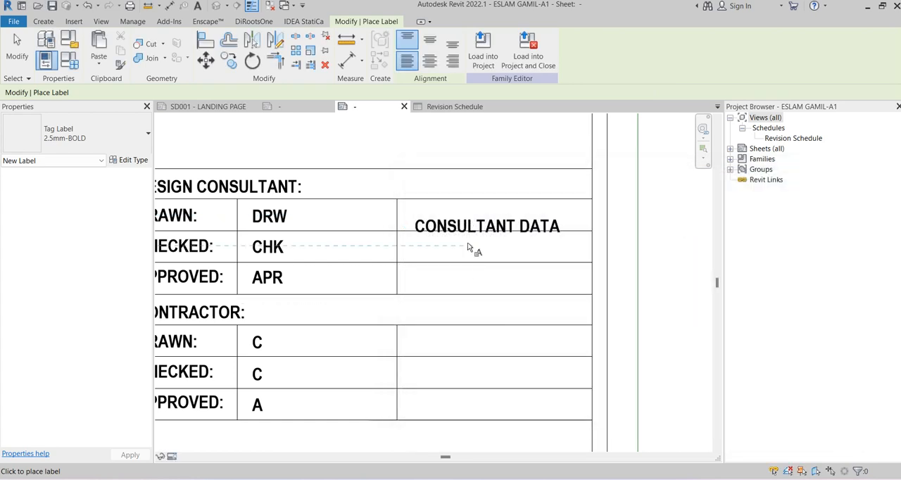
Move the Consultant Data label up into line with the DRAWN row and narrow its box to fit the last cell
key("Escape")
left_click(424, 216)
scroll(424, 215, "up", 2)
left_click_drag(417, 216, 416, 210)
scroll(376, 220, "down", 2)
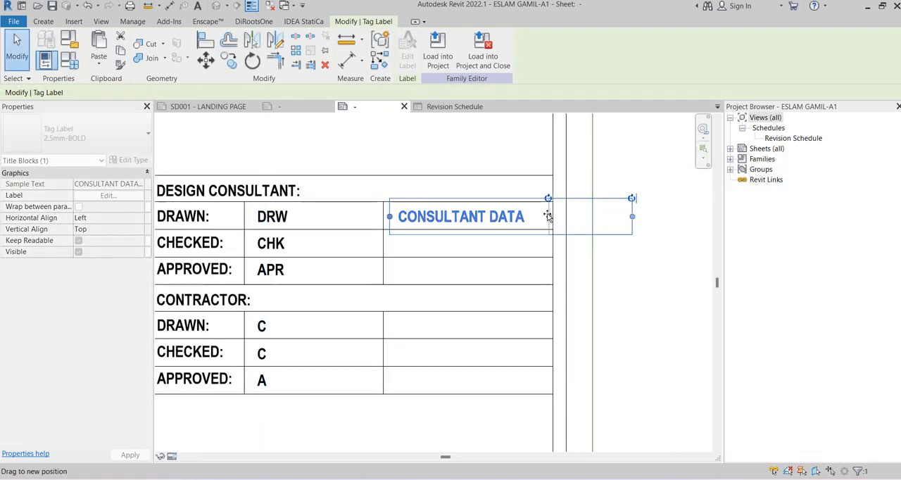
Copy the Consultant Data label into the CHECKED and APPROVED rows of the design consultant table
left_click(229, 60)
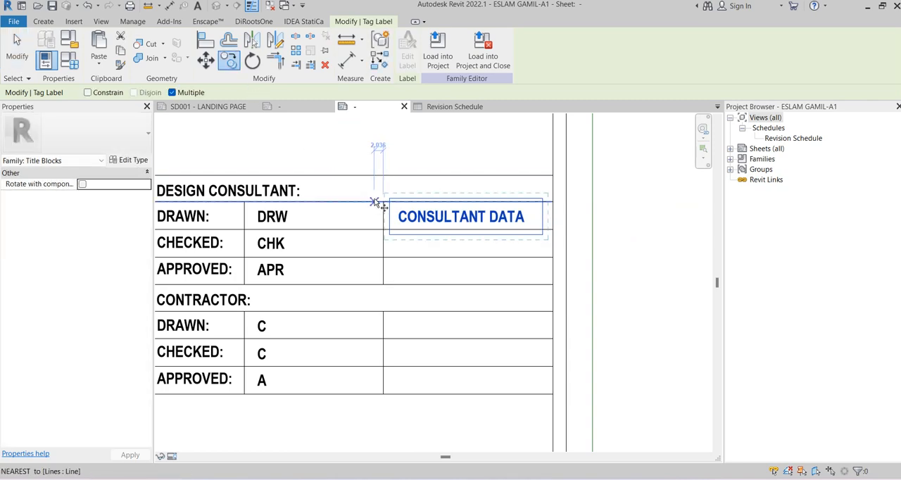
left_click(376, 203)
left_click(380, 230)
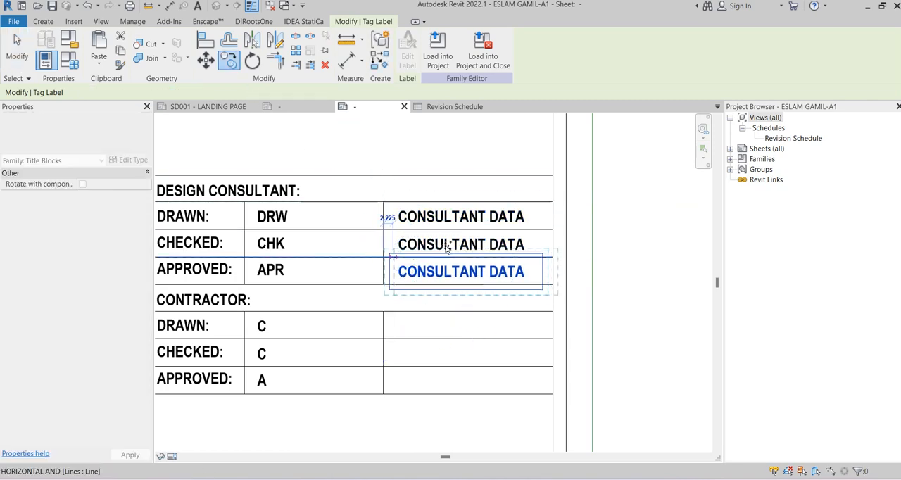
key("Escape")
Copy the APPROVED row's Consultant Data label down into the last cell of the contractor table's DRAWN row
middle_click_drag(640, 223, 627, 169)
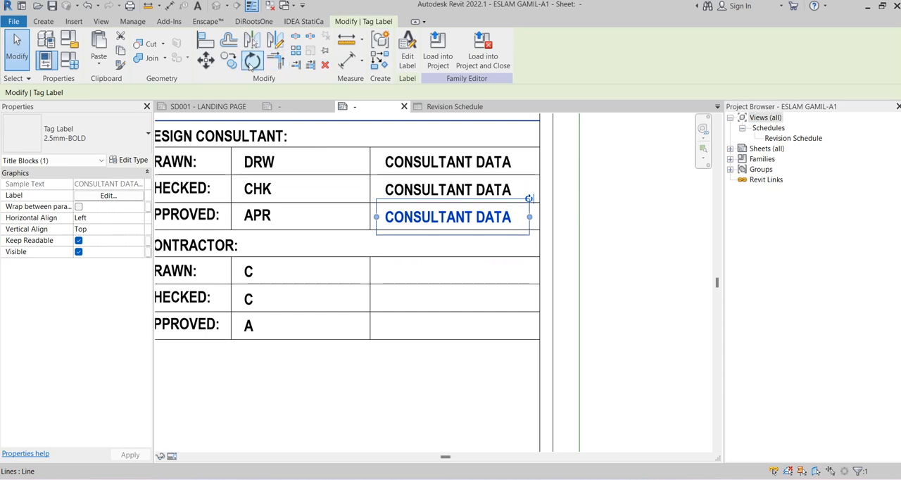
left_click(229, 60)
left_click(371, 203)
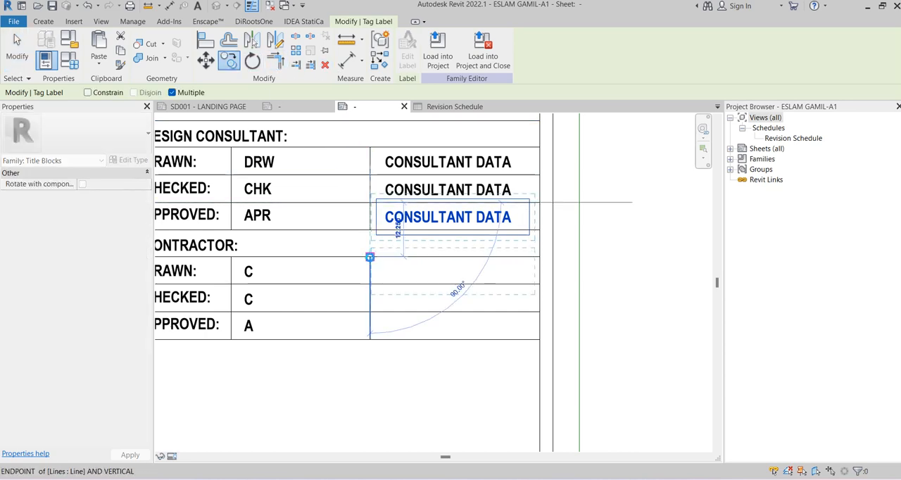
left_click(370, 258)
key("Escape")
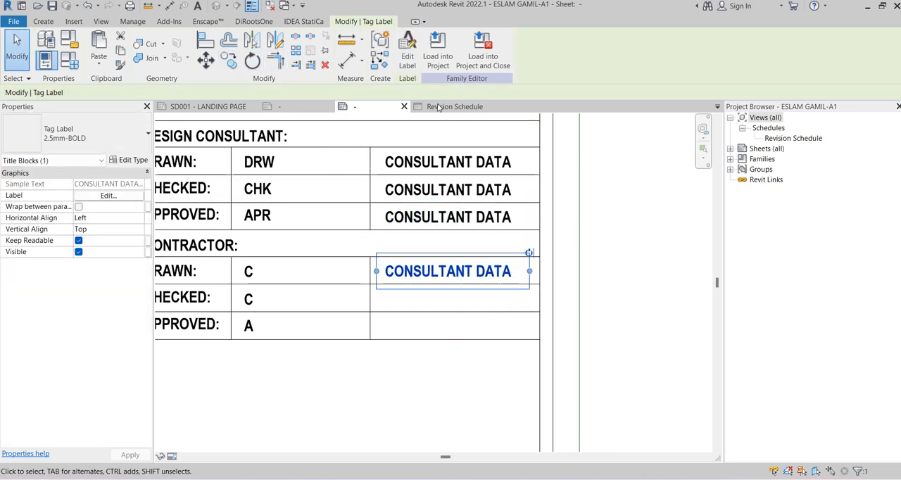
Remove CONSULTANT DATA from the contractor's DRAWN row label and create a Text shared parameter named CONTRACTOR DATE
left_click(407, 55)
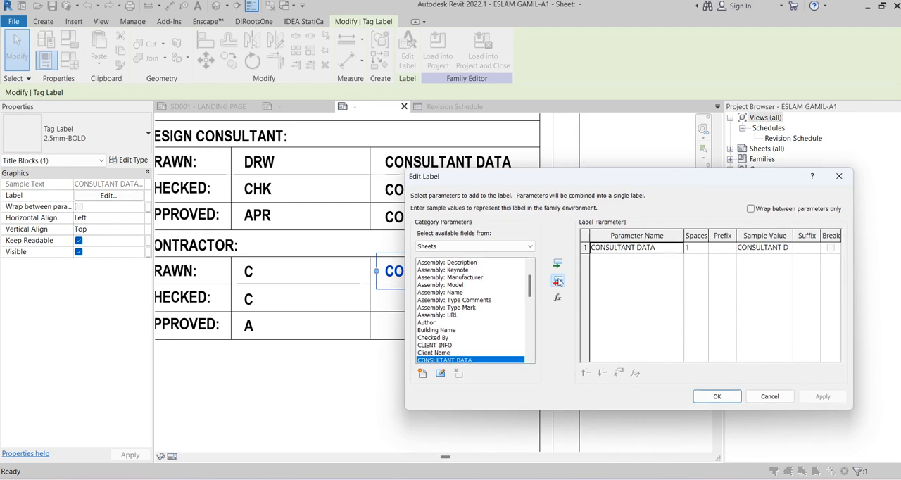
left_click(557, 282)
left_click(423, 373)
left_click(640, 262)
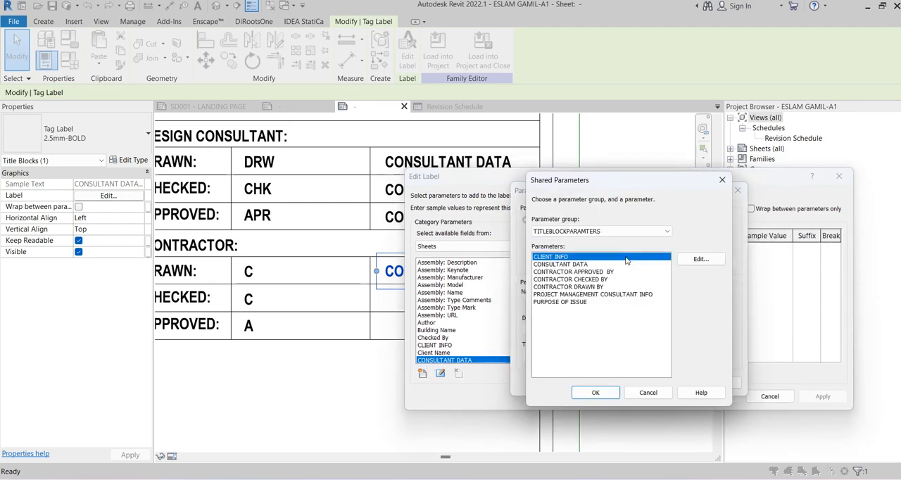
left_click(699, 260)
left_click(623, 176)
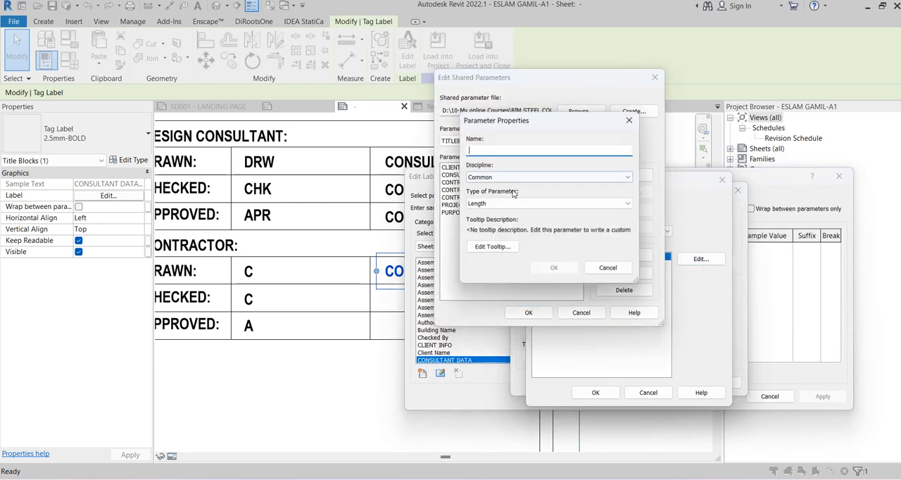
type("CONTRACTOR DRAWN BY")
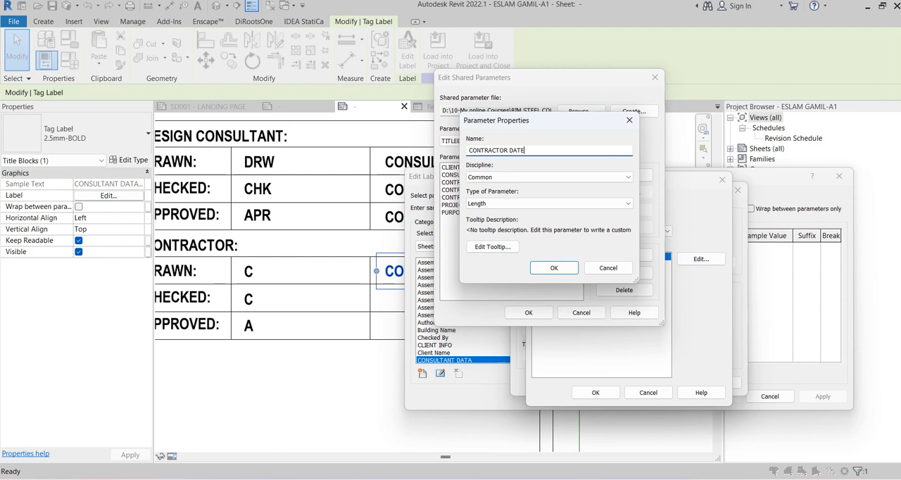
left_click(529, 203)
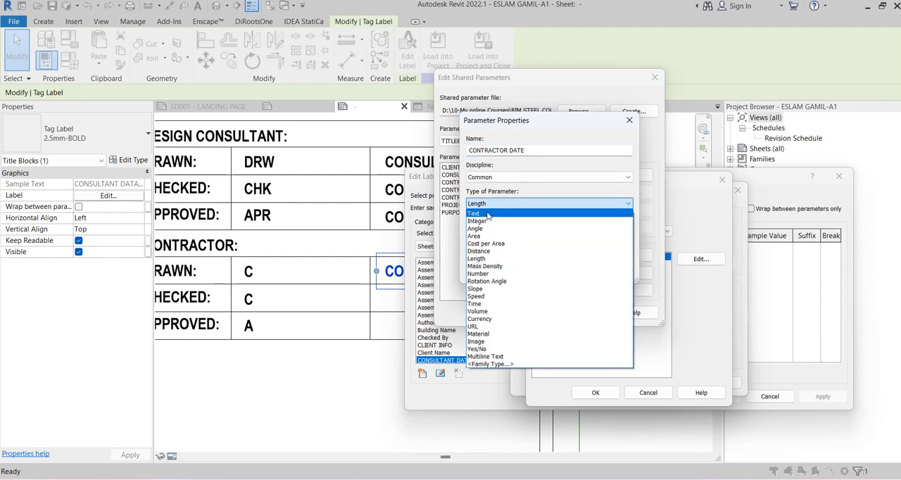
left_click(535, 214)
left_click(554, 268)
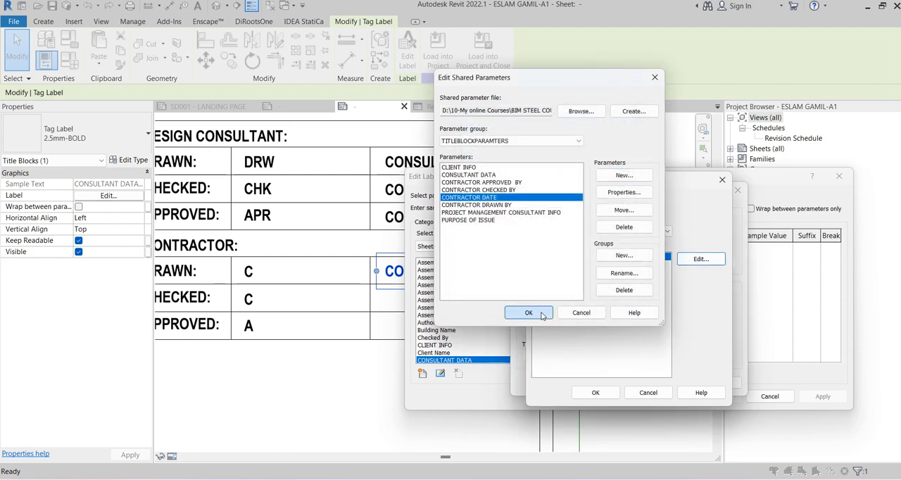
left_click(527, 312)
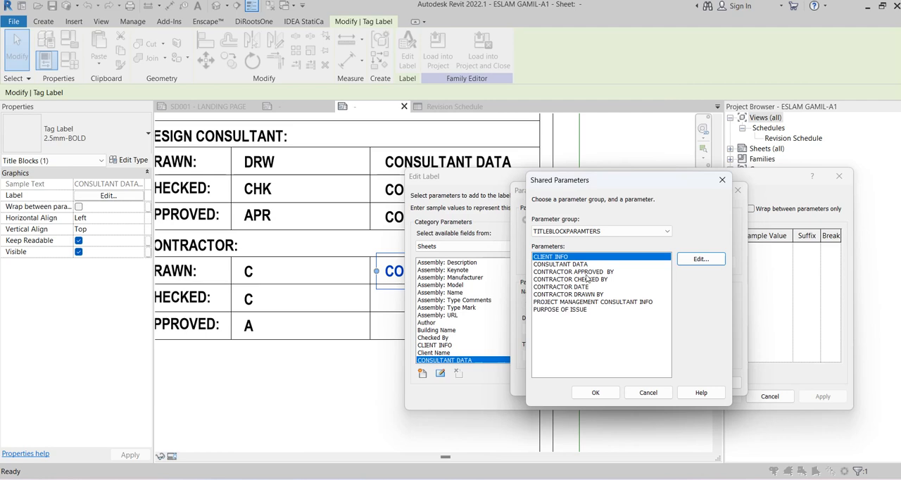
Add the CONTRACTOR DATE parameter to the label in the contractor's DRAWN row and apply the label edit
left_click(598, 391)
left_click(611, 385)
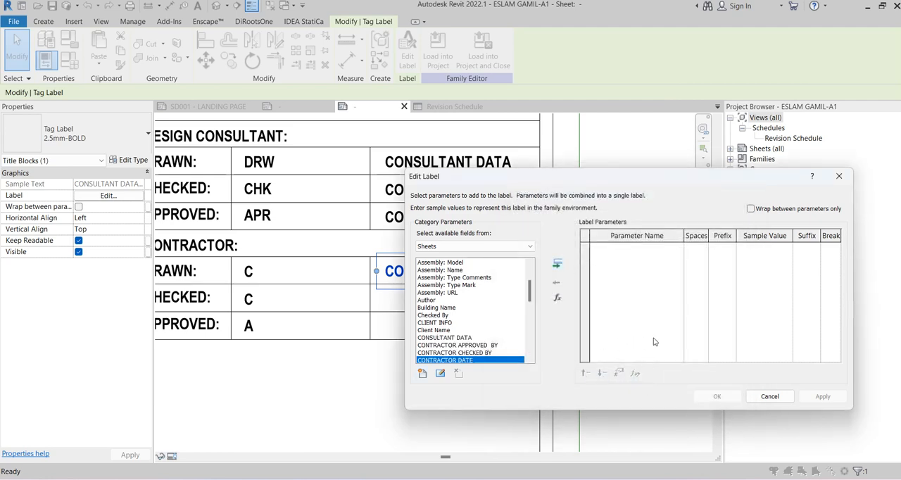
left_click(557, 264)
left_click(713, 395)
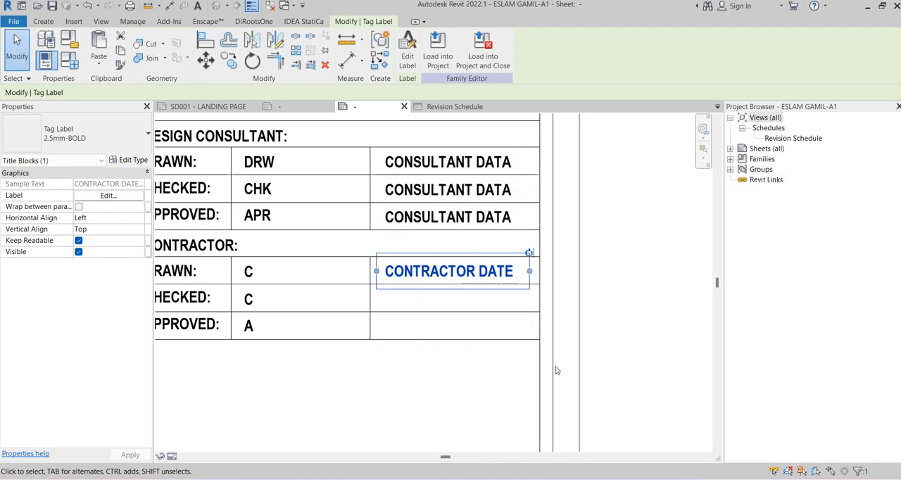
Copy the Contractor Date label into the CHECKED and APPROVED rows of the contractor table
key("m")
key("v")
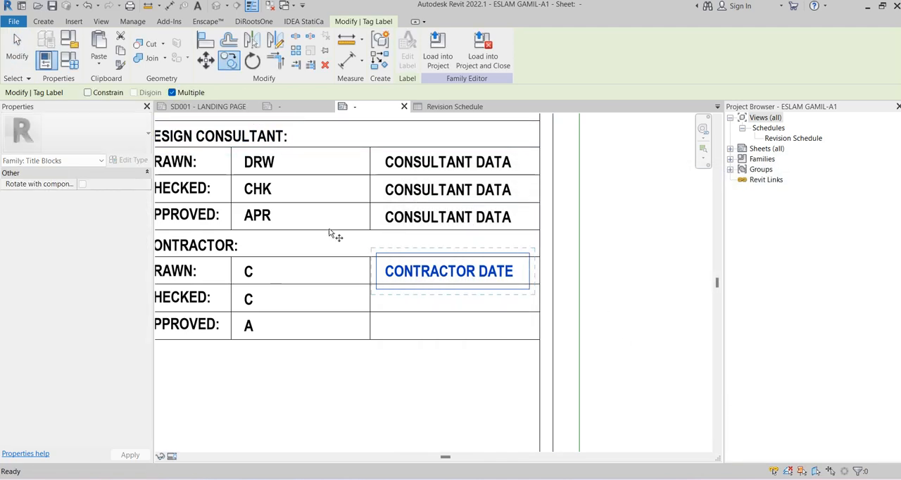
left_click(371, 260)
left_click(371, 313)
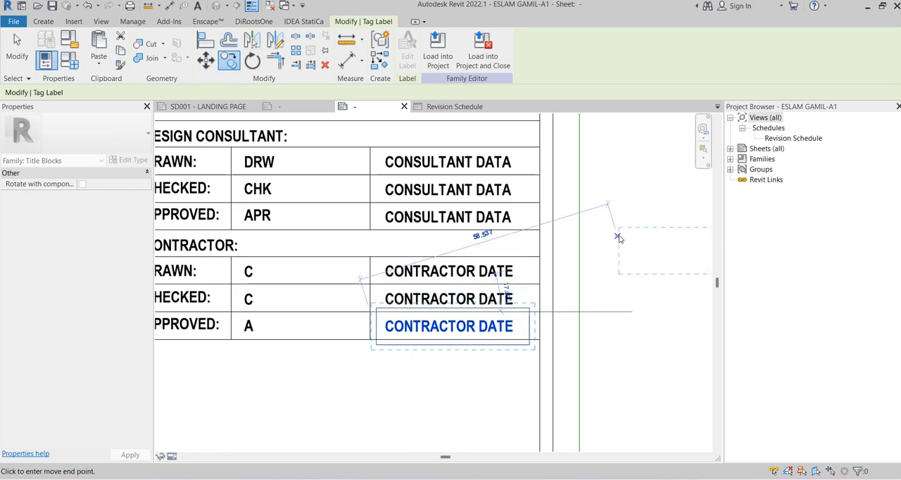
Examine the rows below the approval tables in the finished reference title block family
key("Escape")
key("Escape")
scroll(626, 211, "down", 3)
middle_click_drag(632, 185, 555, 230)
scroll(537, 199, "down", 4)
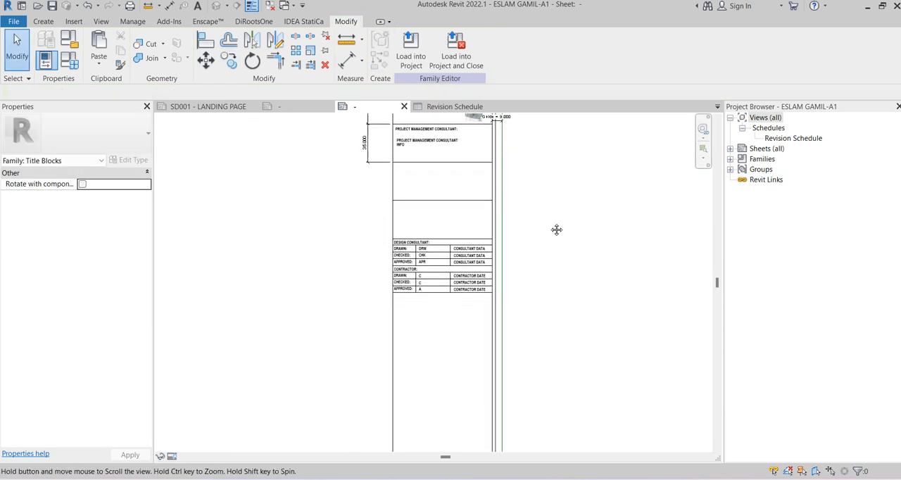
left_click(297, 108)
scroll(495, 224, "down", 5)
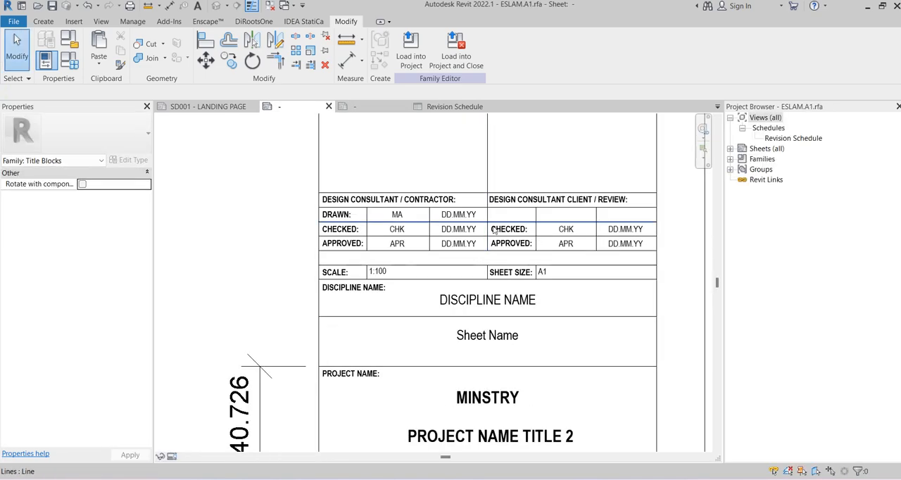
scroll(512, 264, "up", 3)
scroll(396, 264, "up", 3)
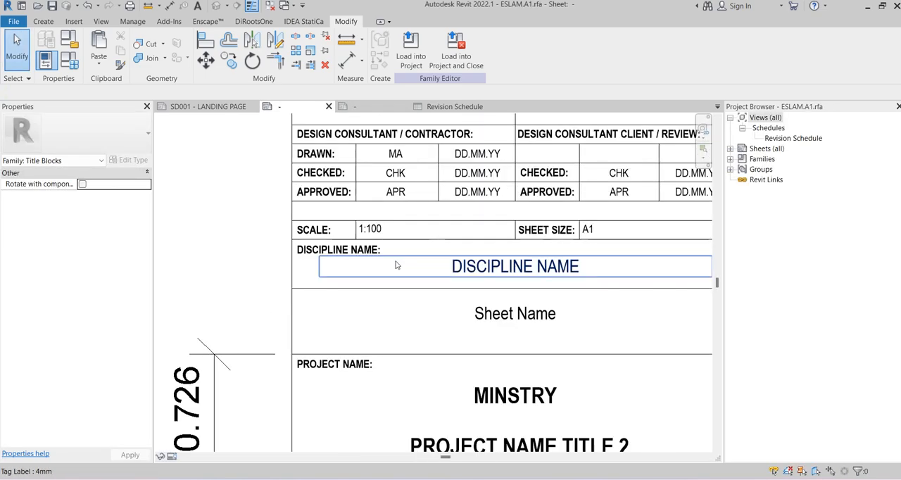
scroll(373, 235, "down", 3)
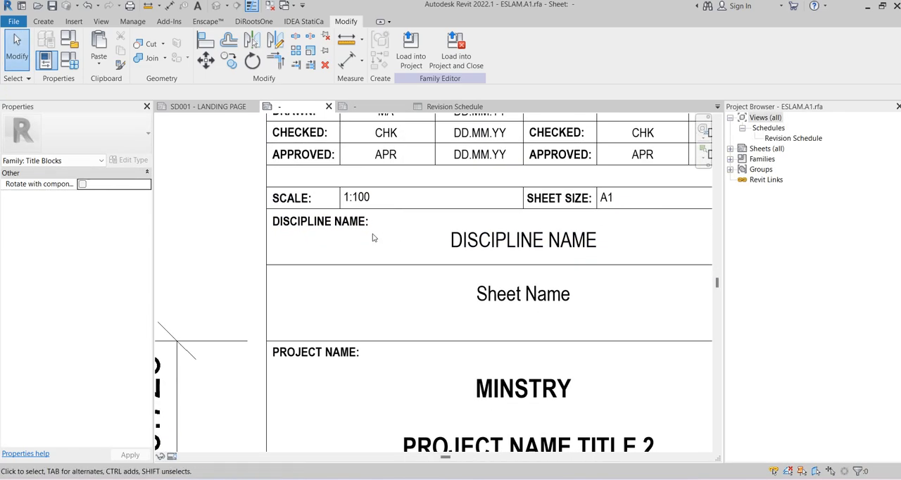
scroll(304, 229, "up", 2)
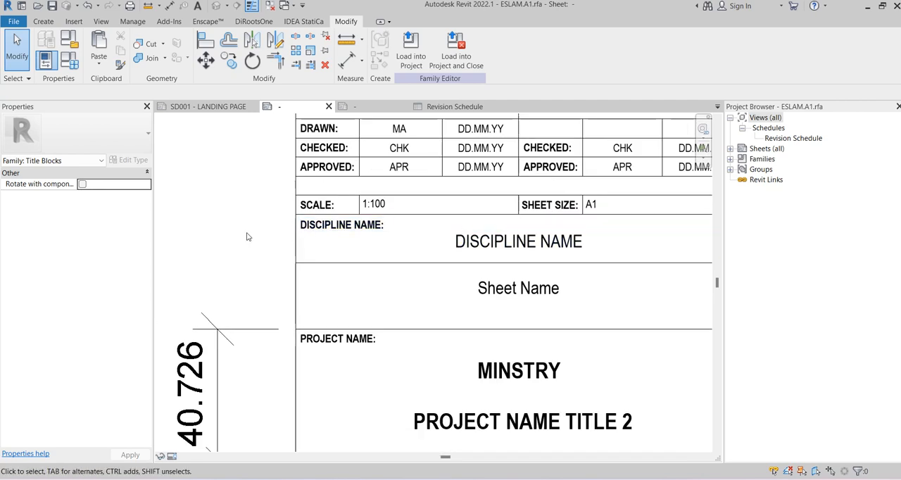
scroll(251, 225, "down", 1)
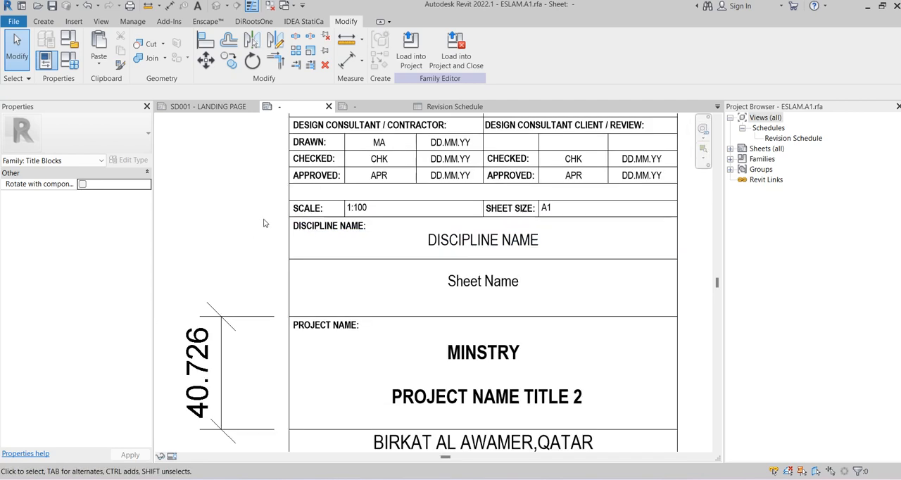
Copy the SCALE: and SHEET SIZE: texts from the reference title block and paste them below the new title block's contractor table
left_click_drag(263, 219, 676, 196)
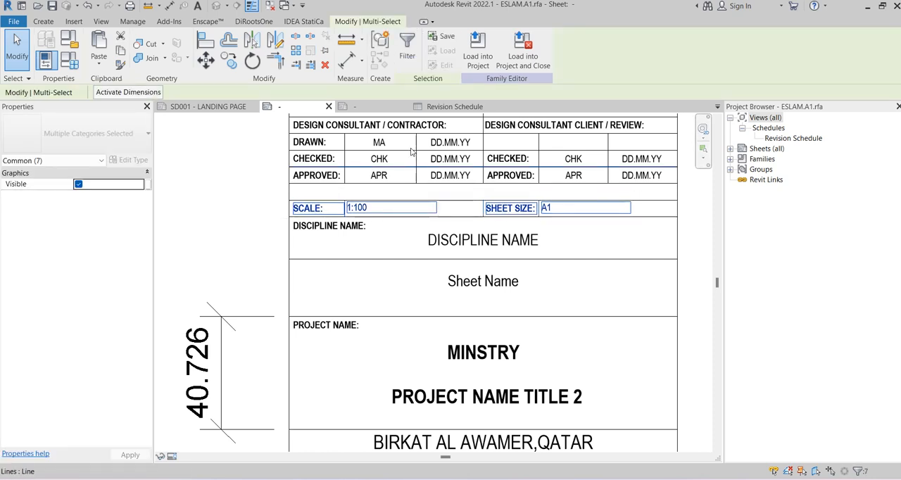
left_click(261, 225)
left_click(335, 211)
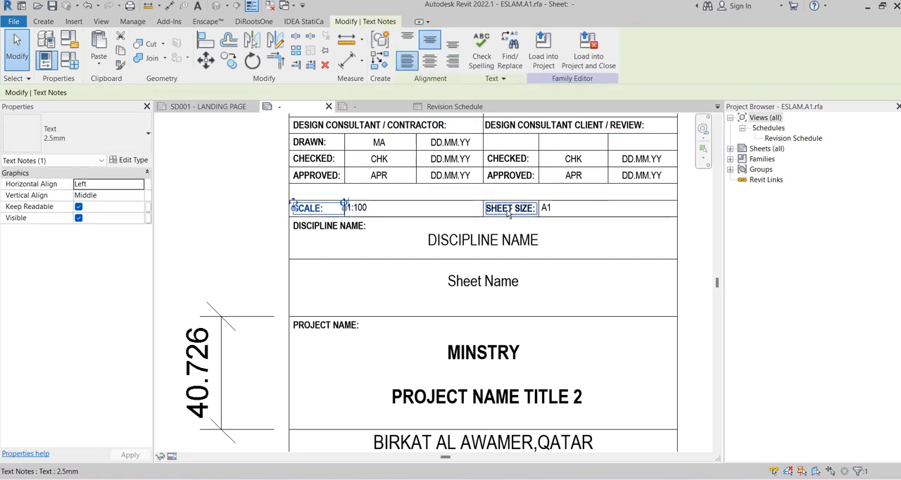
left_click(505, 209, "ctrl")
left_click(357, 106)
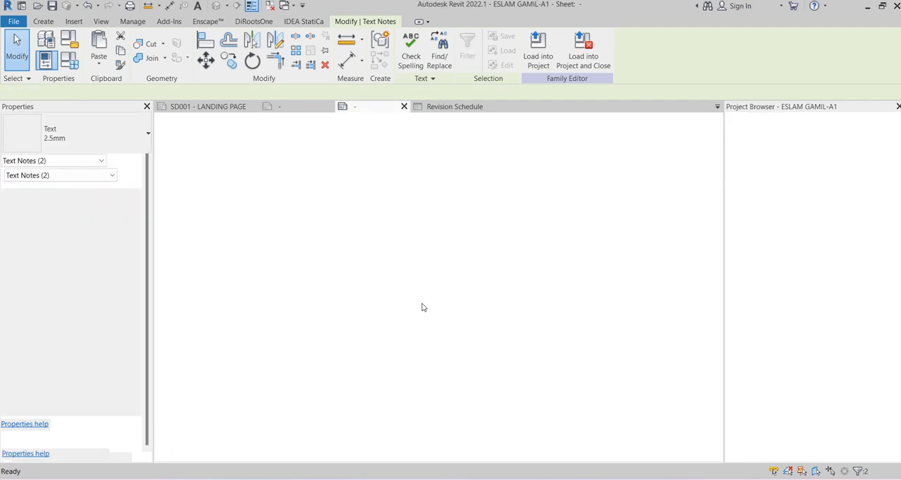
scroll(412, 311, "up", 3)
key("ctrl+v")
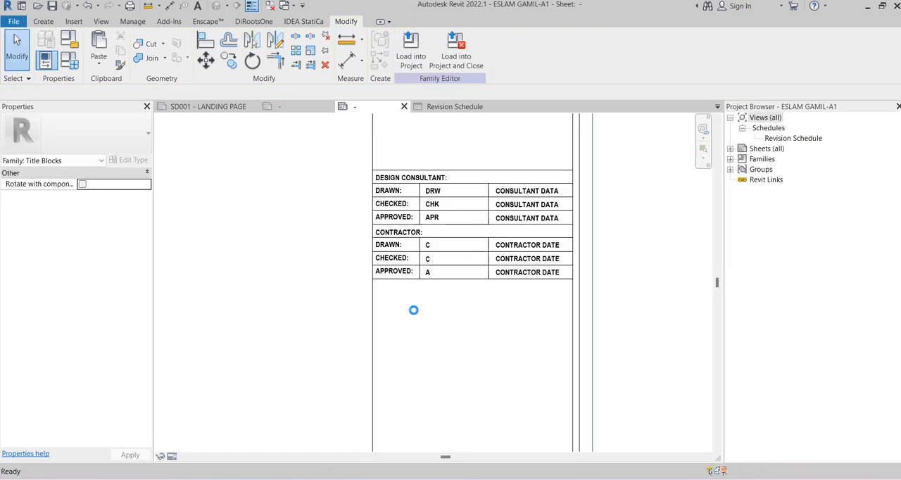
scroll(404, 312, "up", 2)
left_click(365, 293)
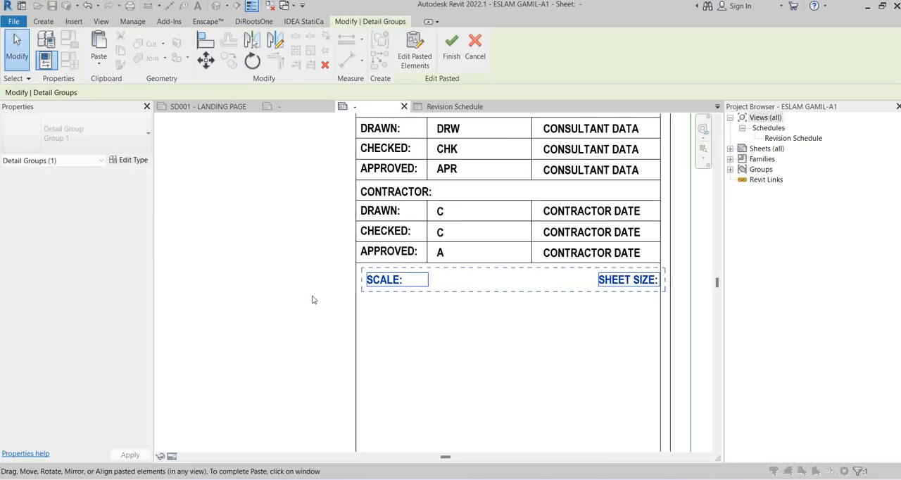
key("Left")
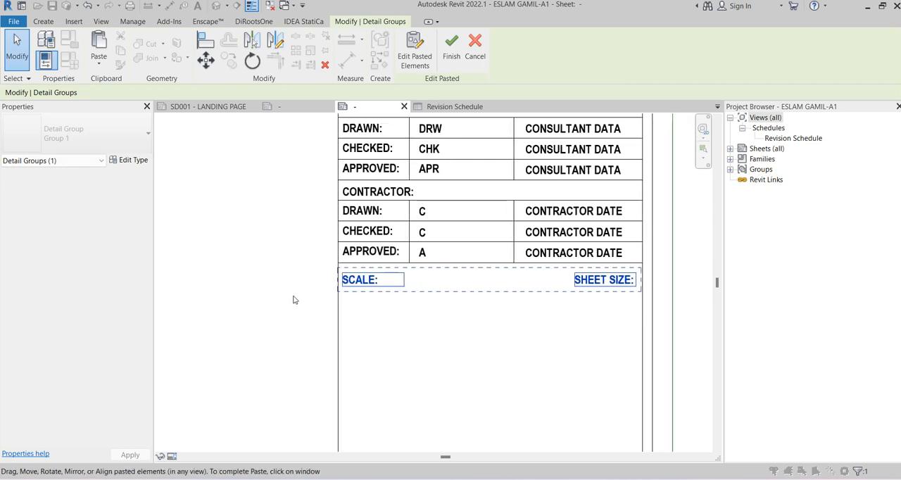
left_click(294, 300)
Nudge the SCALE: text slightly left towards the border and shift the SHEET SIZE: text left
left_click(349, 290)
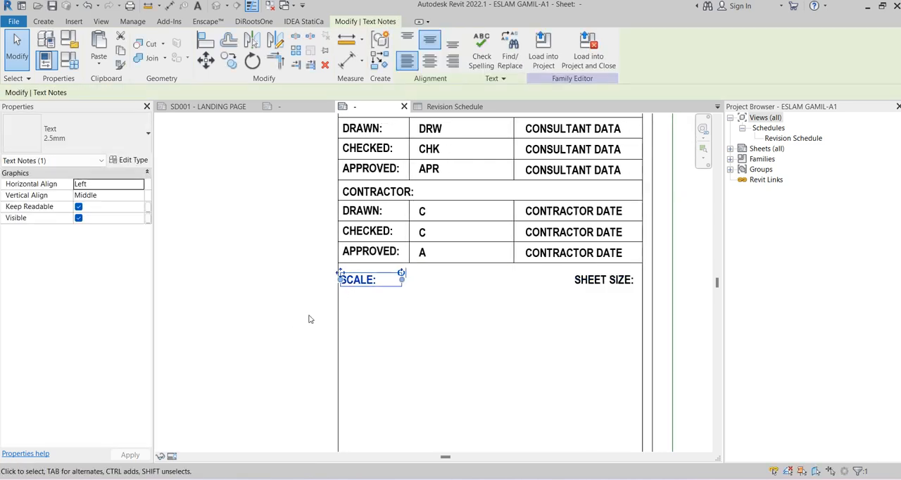
left_click(548, 327)
left_click(593, 285)
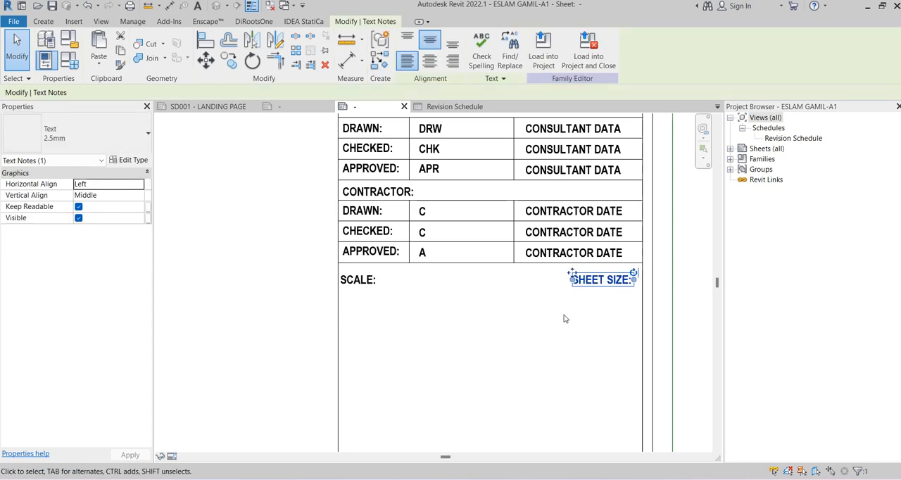
key("Left")
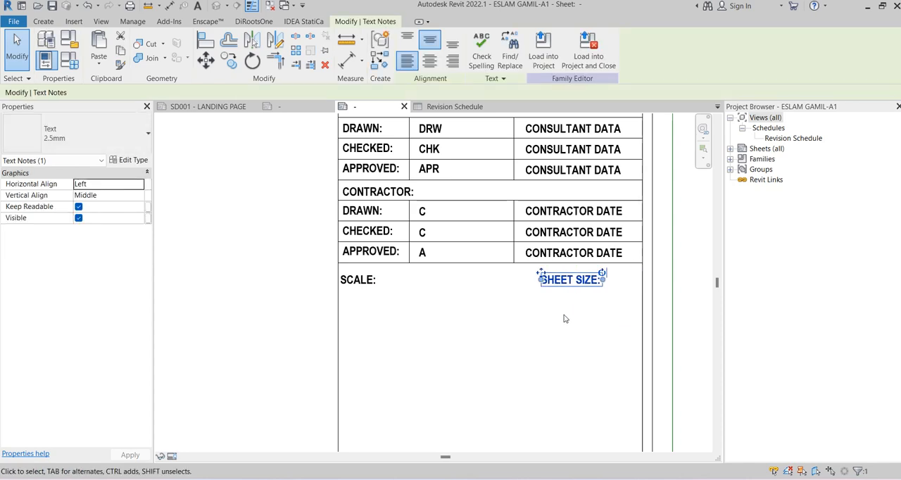
left_click(564, 315)
Compare with the reference title block and move the SCALE: and SHEET SIZE: texts down, leaving an empty row below the contractor table
left_click(278, 106)
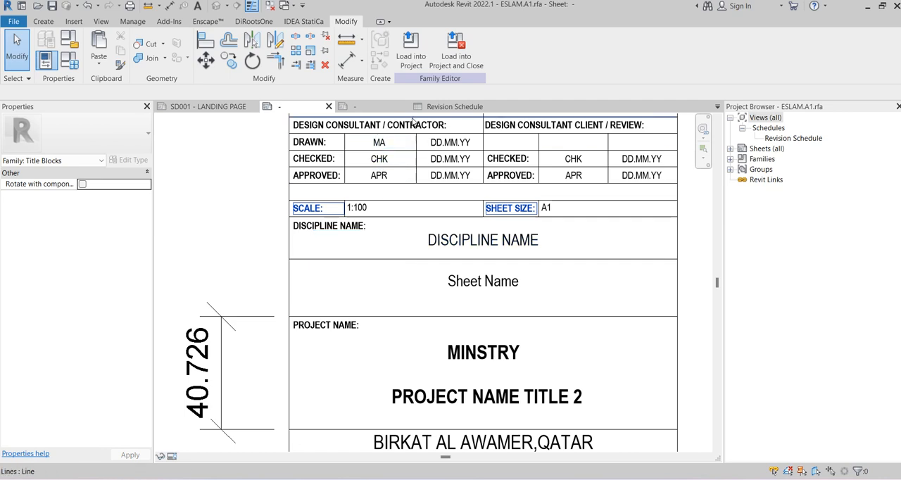
left_click(359, 107)
middle_click_drag(460, 300, 438, 242)
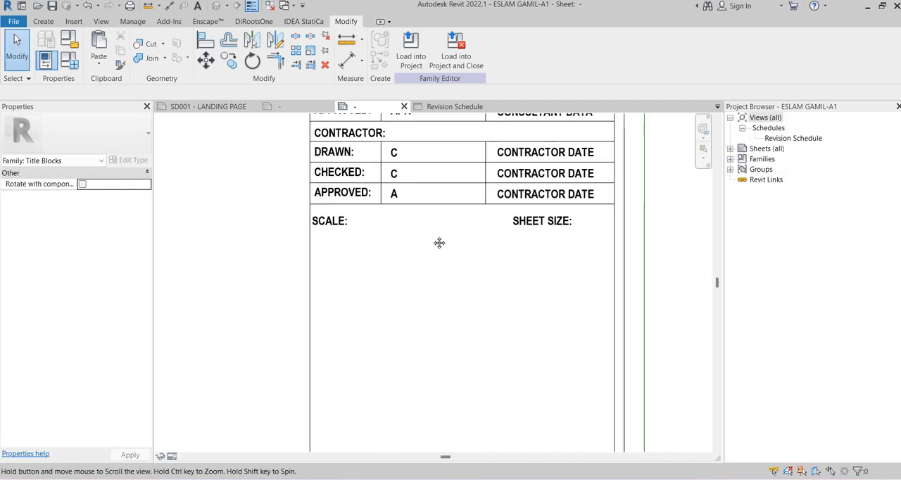
left_click_drag(541, 224, 601, 204)
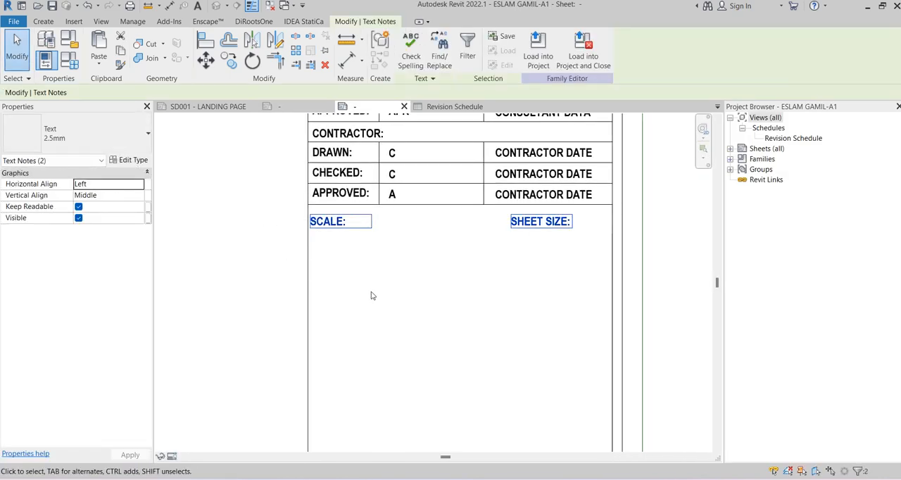
key("Down")
key("Down")
key("Down")
key("Down")
key("Down")
key("Down")
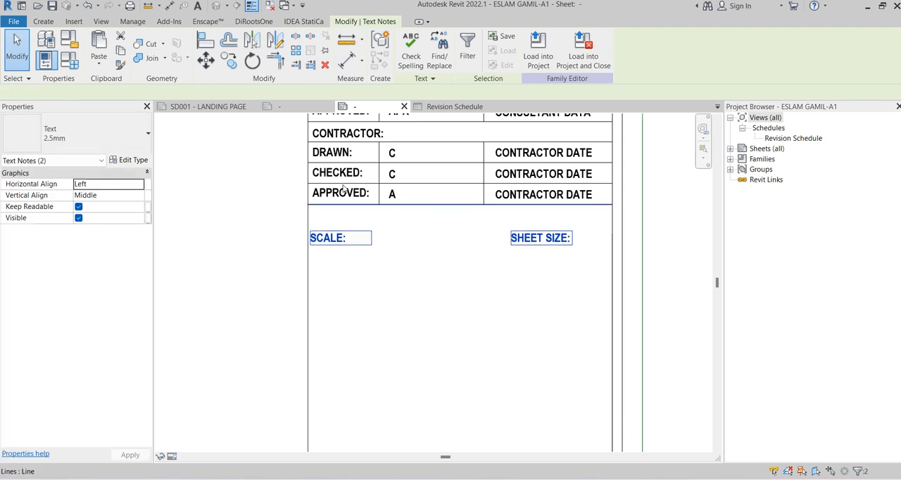
Copy the contractor table's bottom line to just above and just below the SCALE: and SHEET SIZE: texts
left_click(342, 187)
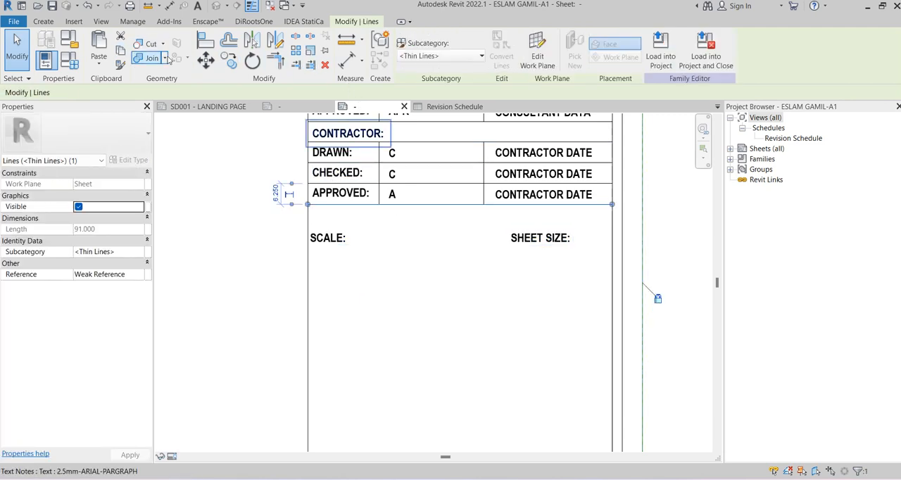
left_click(229, 60)
left_click(307, 204)
left_click(310, 227)
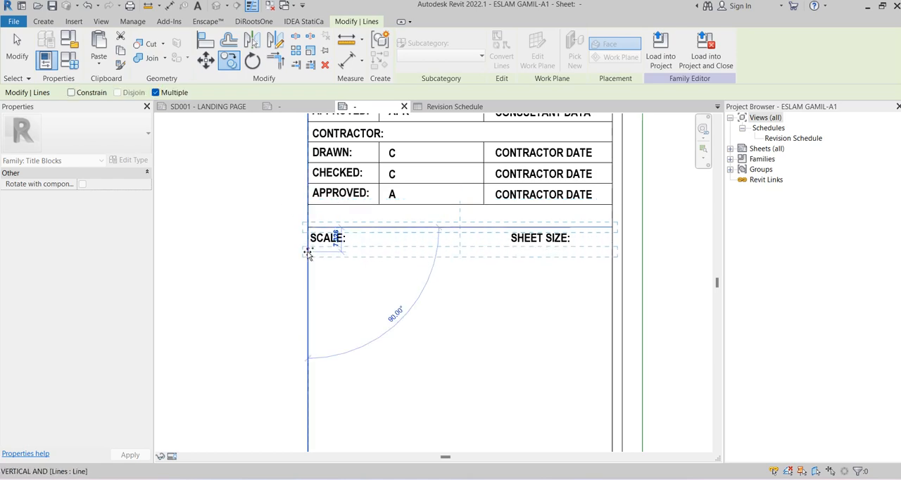
left_click(307, 252)
key("Escape")
key("Escape")
scroll(448, 284, "up", 2)
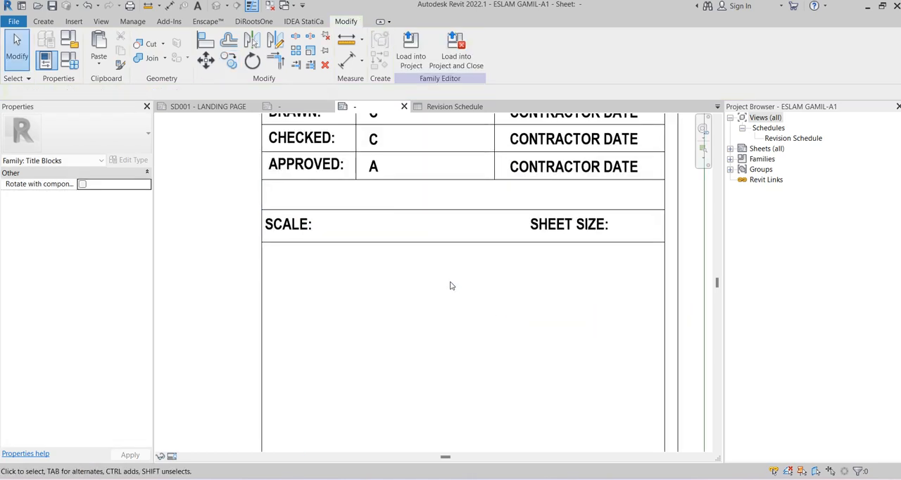
Move the SHEET SIZE: text left along its row so it starts near the middle of the title block column
scroll(321, 239, "down", 1)
left_click(556, 233)
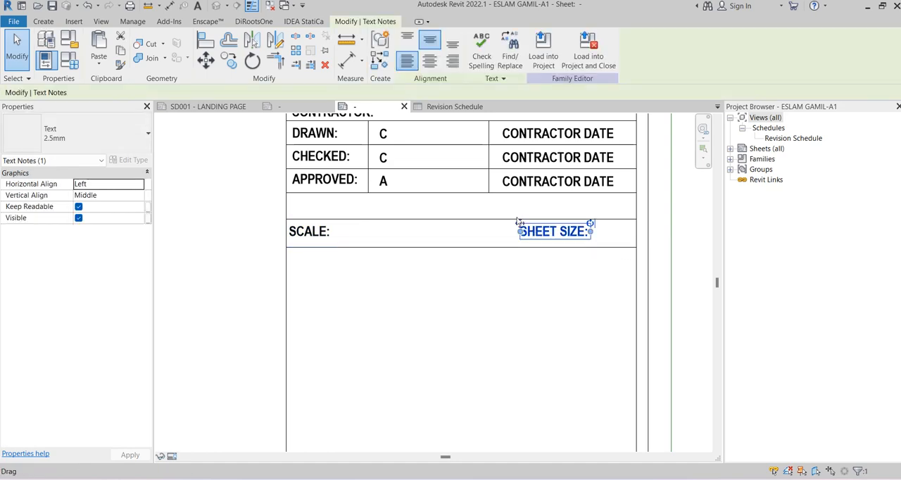
scroll(520, 225, "up", 2)
left_click_drag(519, 226, 445, 226)
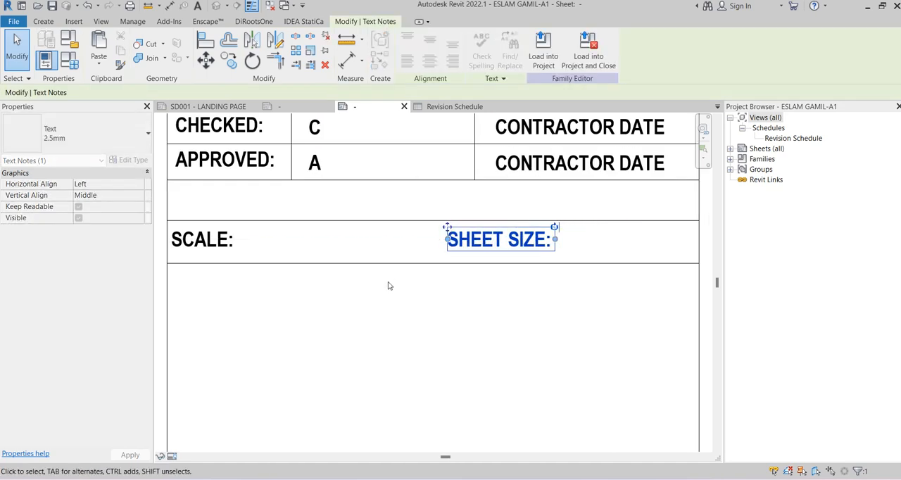
left_click(404, 318)
Draw a vertical thin line across the row just after the SCALE: text, about 15 mm from the column's left border
left_click(292, 169)
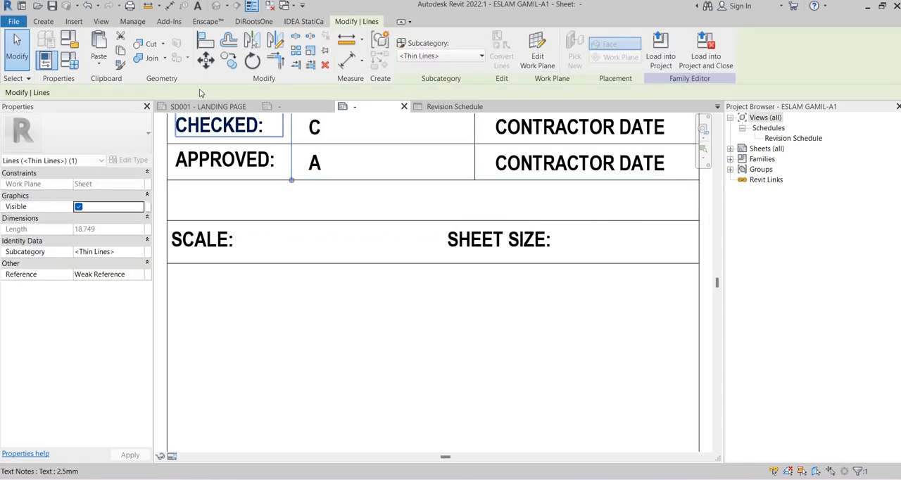
left_click(216, 190)
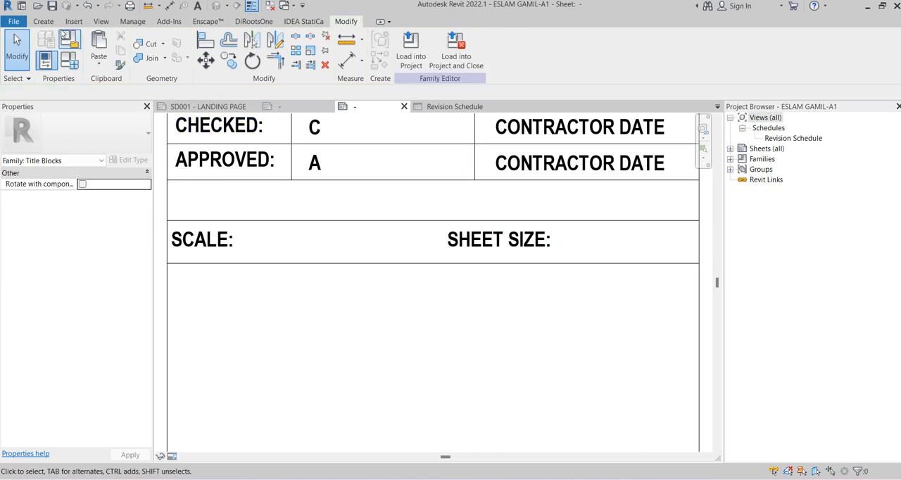
left_click(44, 22)
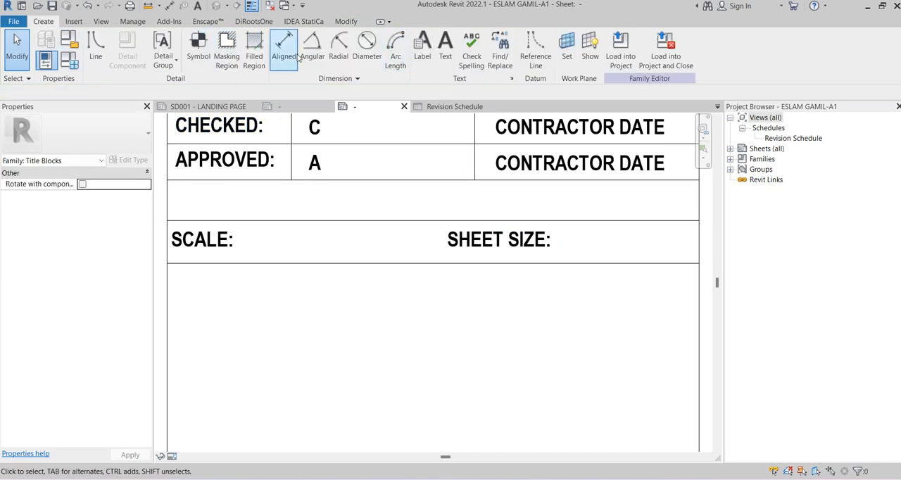
left_click(95, 46)
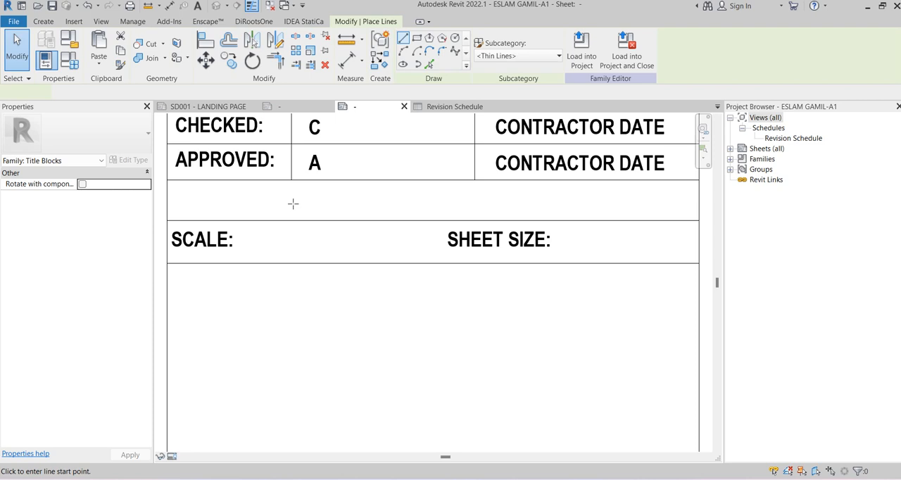
left_click(255, 220)
left_click(255, 262)
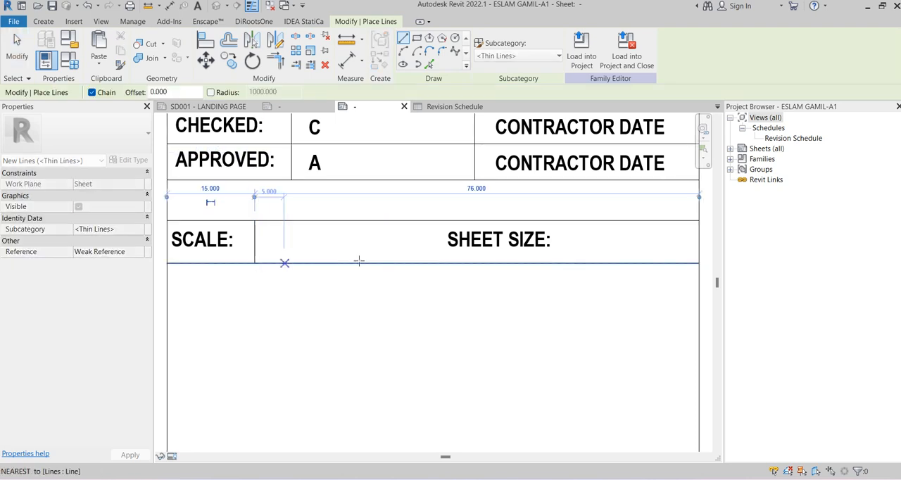
key("Escape")
Draw vertical thin lines across the row immediately before and after the SHEET SIZE: text
left_click(439, 221)
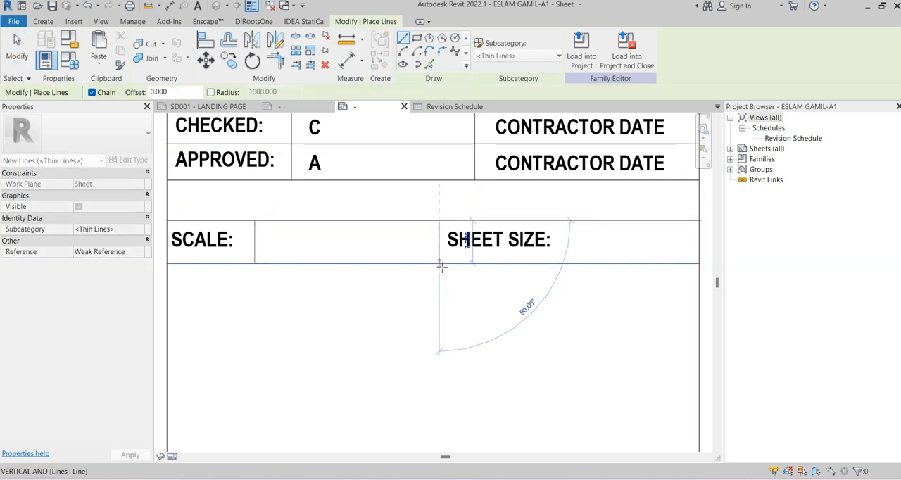
left_click(439, 263)
key("Escape")
middle_click_drag(557, 238, 469, 231)
scroll(468, 232, "up", 1)
left_click(468, 212)
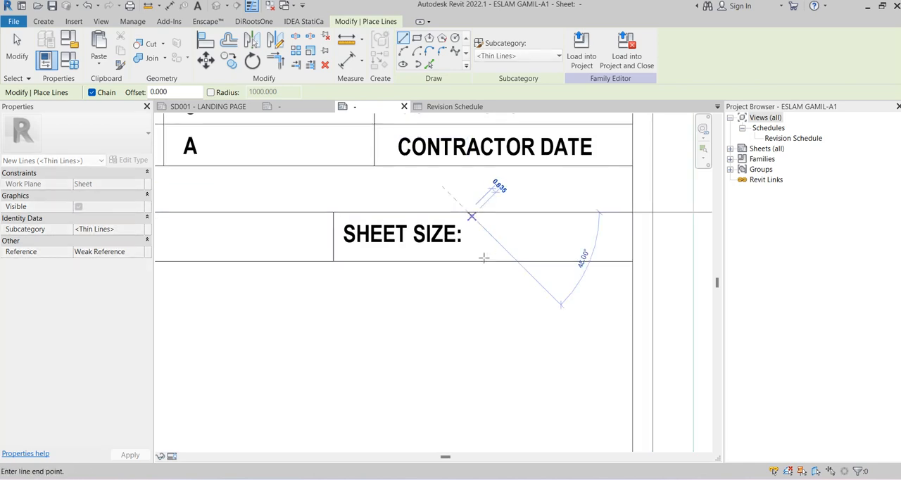
left_click(468, 261)
scroll(584, 225, "down", 2)
key("Escape")
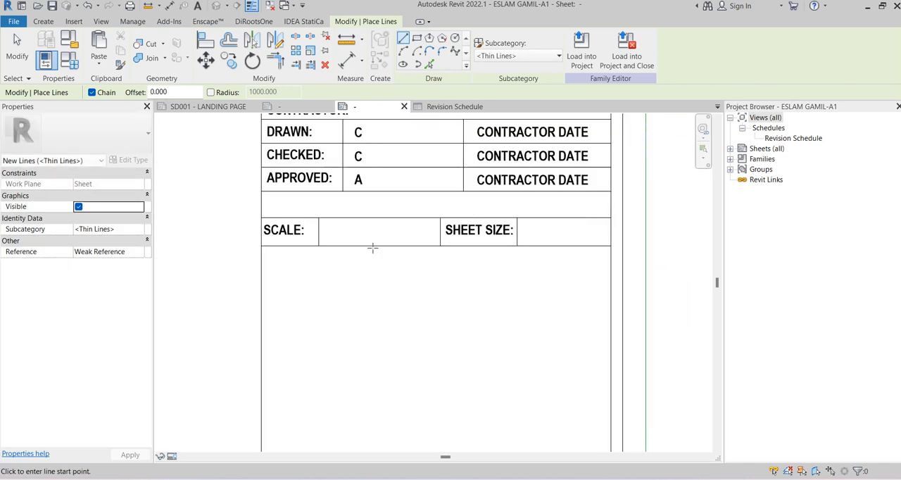
key("Escape")
left_click(283, 107)
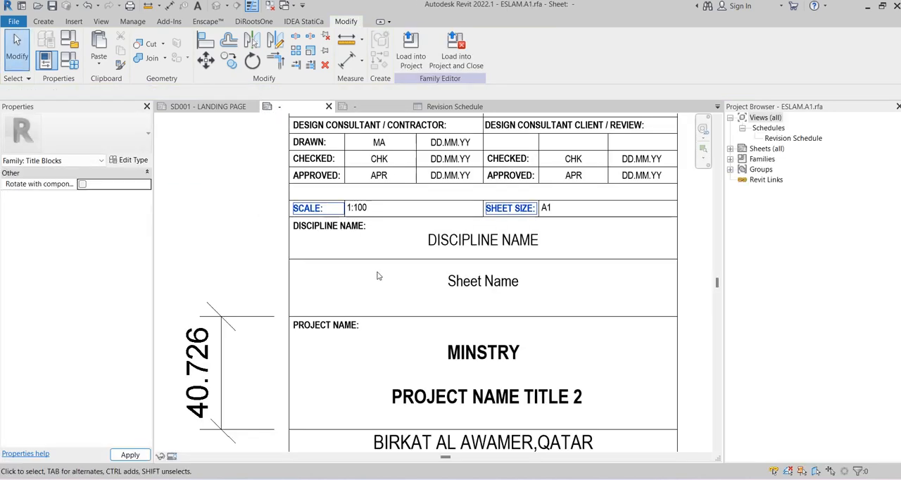
left_click(465, 107)
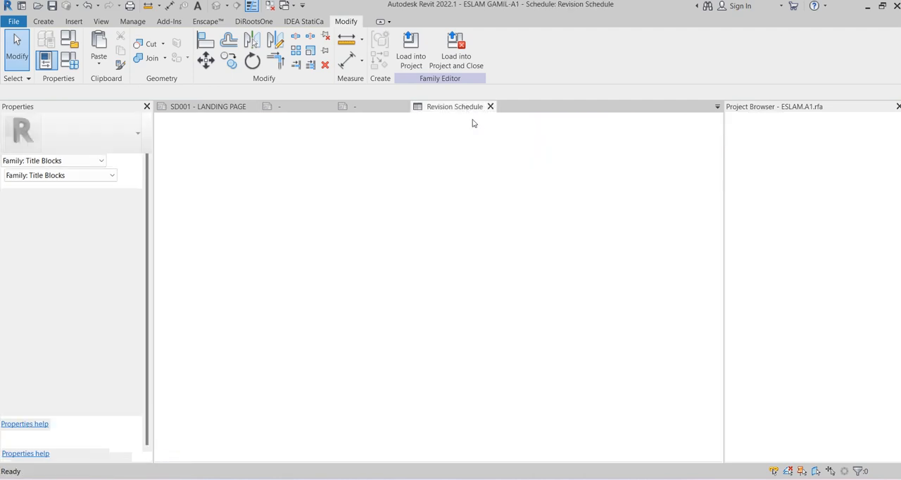
left_click(378, 108)
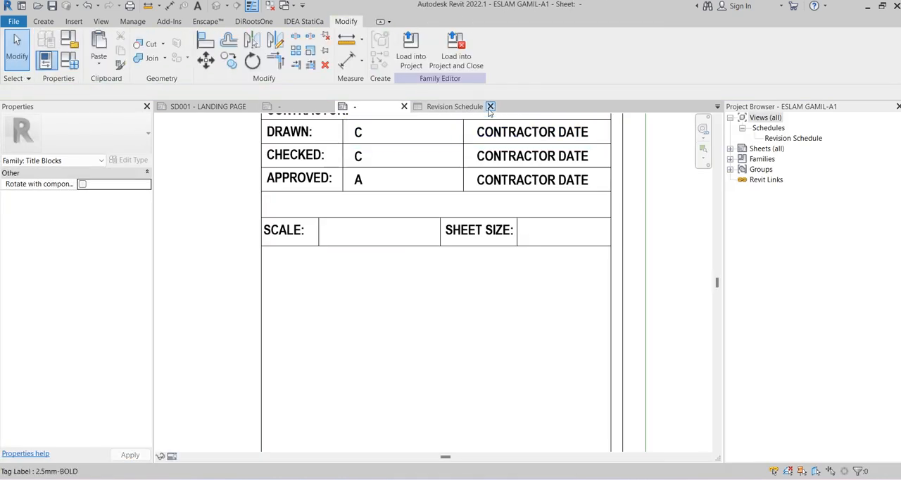
Place a label with the Scale sheet parameter in the empty cell after the SCALE: text
scroll(444, 311, "down", 2)
scroll(378, 297, "up", 4)
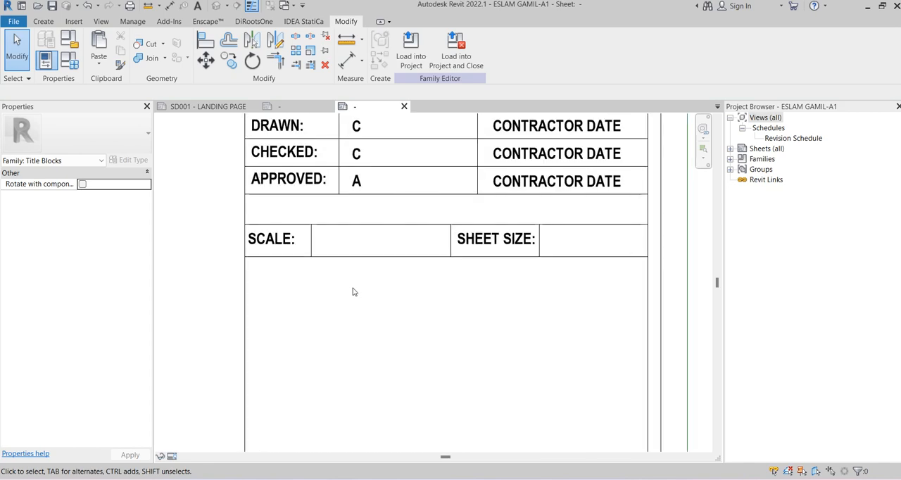
middle_click_drag(338, 302, 333, 294)
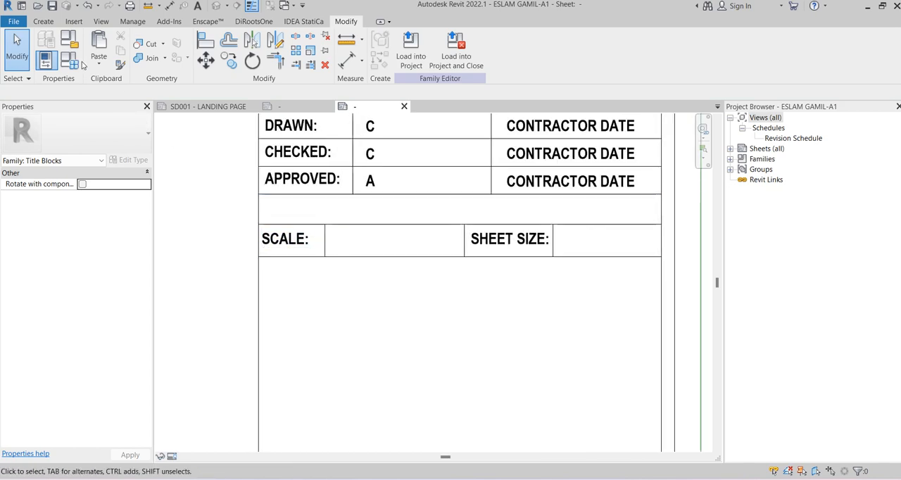
left_click(75, 22)
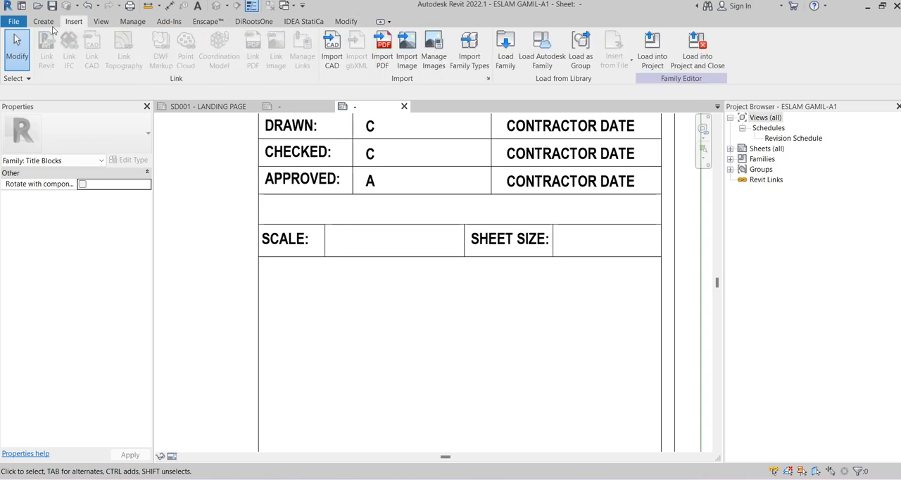
left_click(44, 22)
left_click(422, 55)
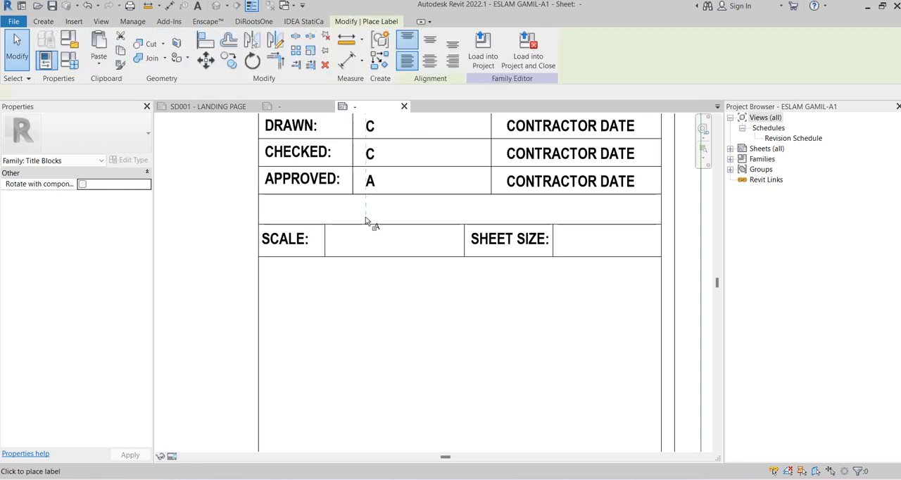
left_click(355, 236)
left_click(455, 293)
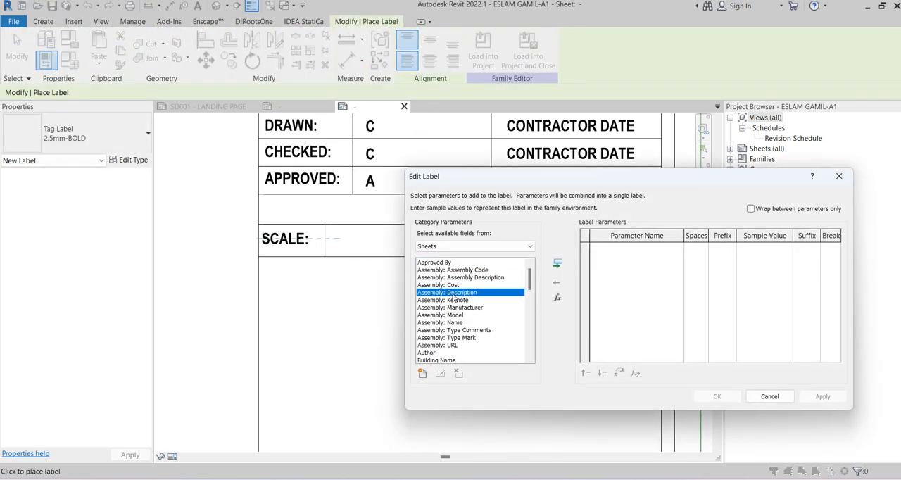
key("s")
left_click(557, 263)
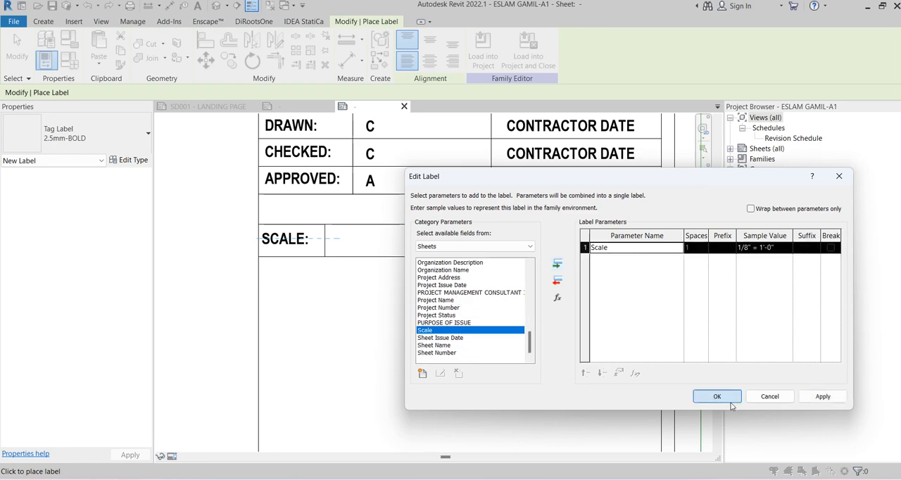
left_click(717, 396)
scroll(583, 373, "up", 2)
key("Escape")
Narrow the scale label's box so it ends before the SHEET SIZE: cell
left_click(362, 219)
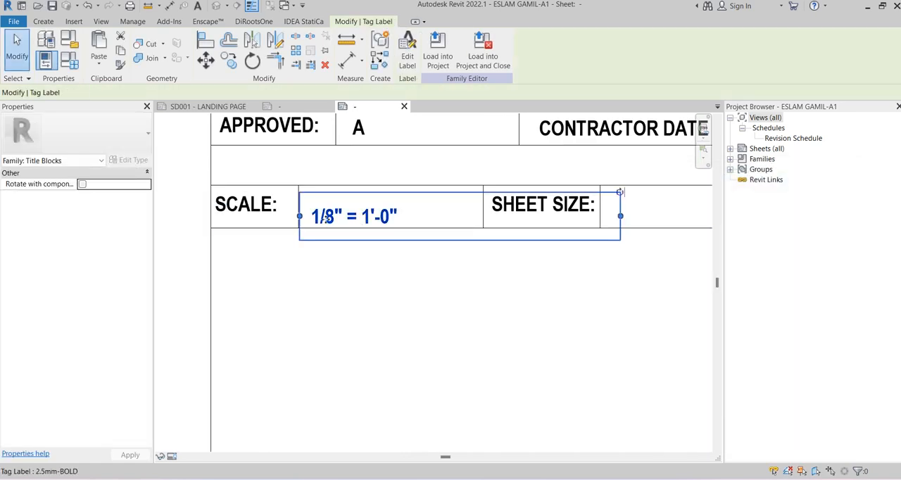
scroll(317, 219, "up", 2)
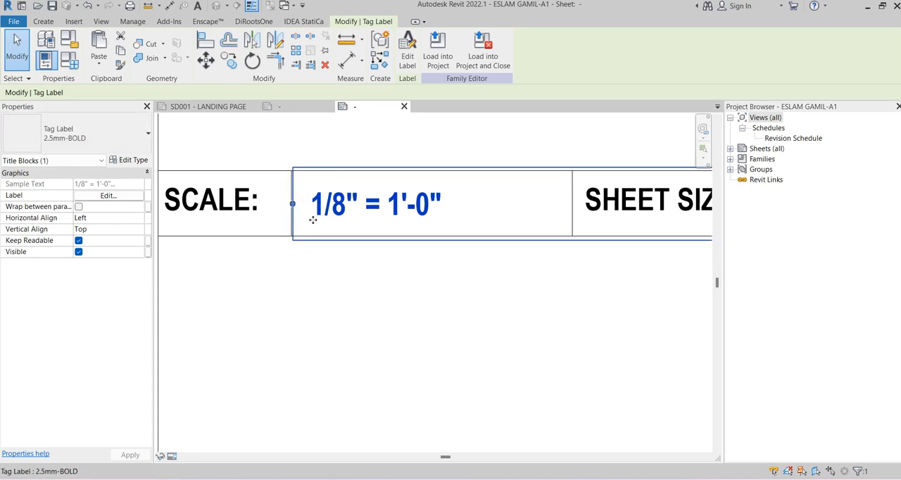
scroll(312, 220, "down", 2)
left_click_drag(545, 212, 432, 211)
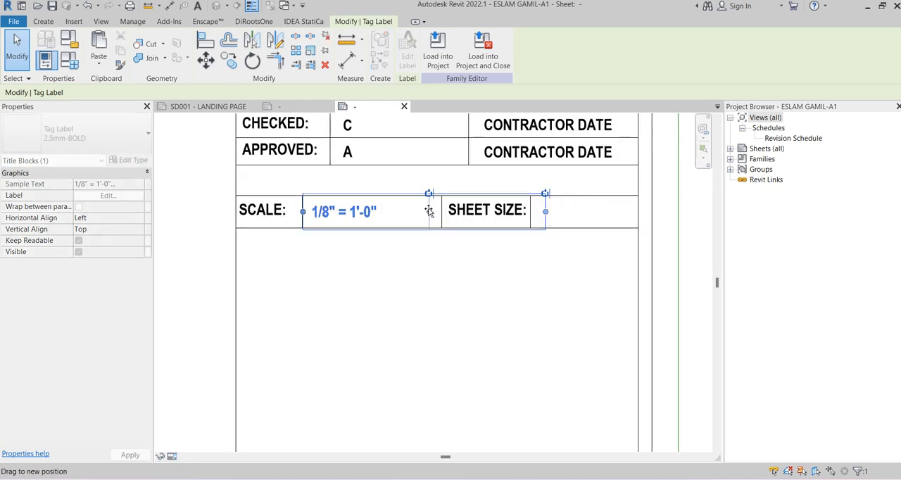
left_click(513, 276)
Copy the scale label into the empty cell after the SHEET SIZE: text
middle_click_drag(463, 260, 375, 265)
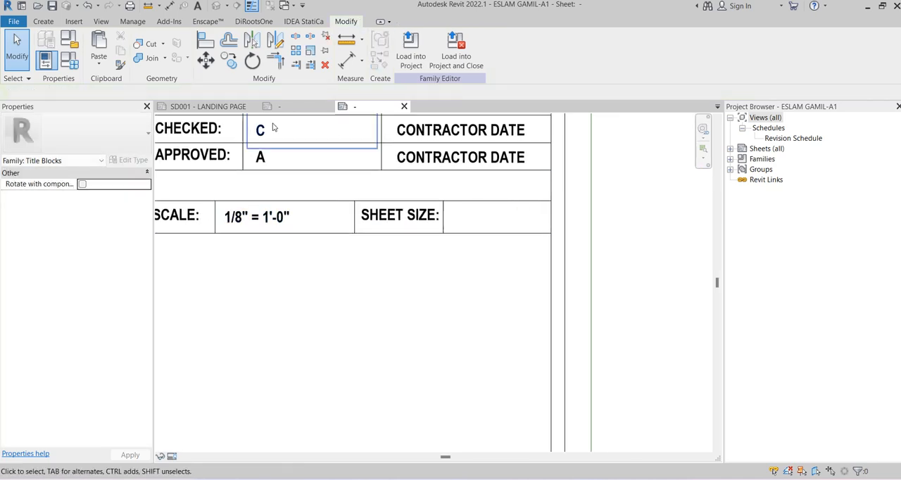
left_click(270, 218)
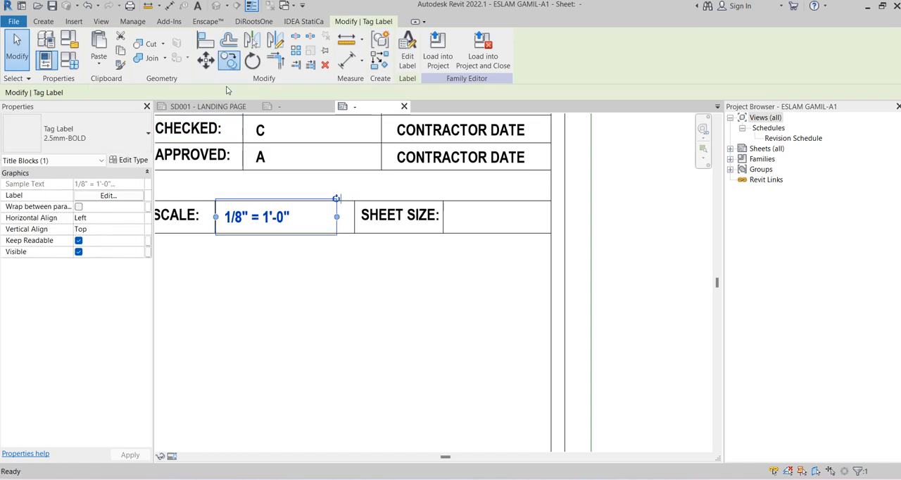
left_click(229, 59)
scroll(226, 203, "up", 5)
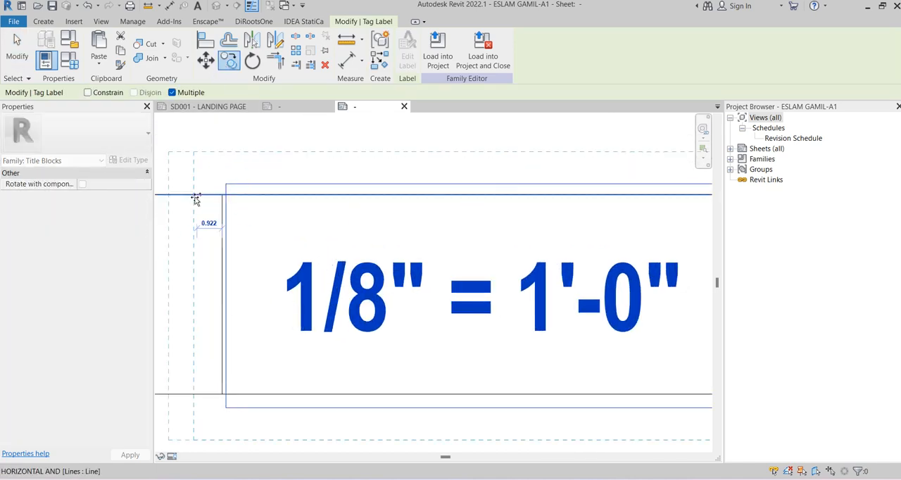
left_click(195, 200)
scroll(195, 199, "down", 4)
left_click(574, 202)
scroll(409, 262, "down", 2)
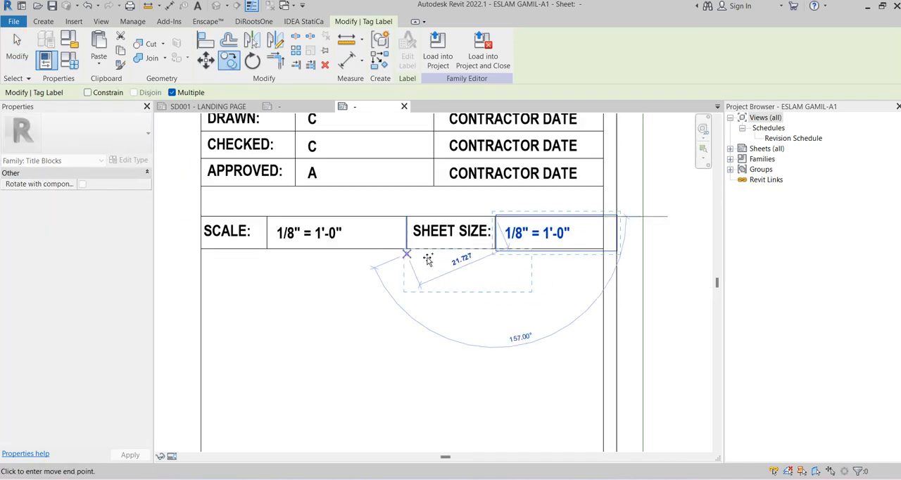
key("Escape")
Edit the copied label beside SHEET SIZE: and remove the Scale parameter from it
left_click(501, 232)
left_click(407, 52)
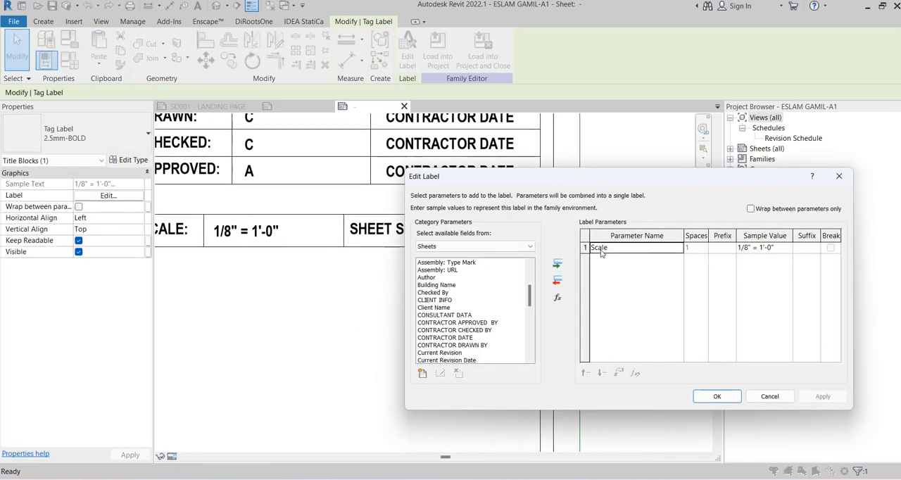
left_click(558, 280)
left_click(467, 301)
key("s")
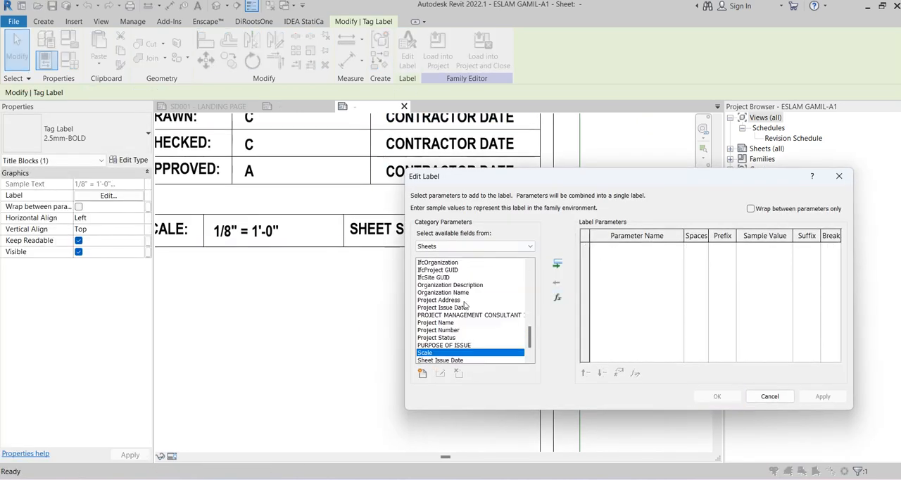
scroll(465, 305, "down", 1)
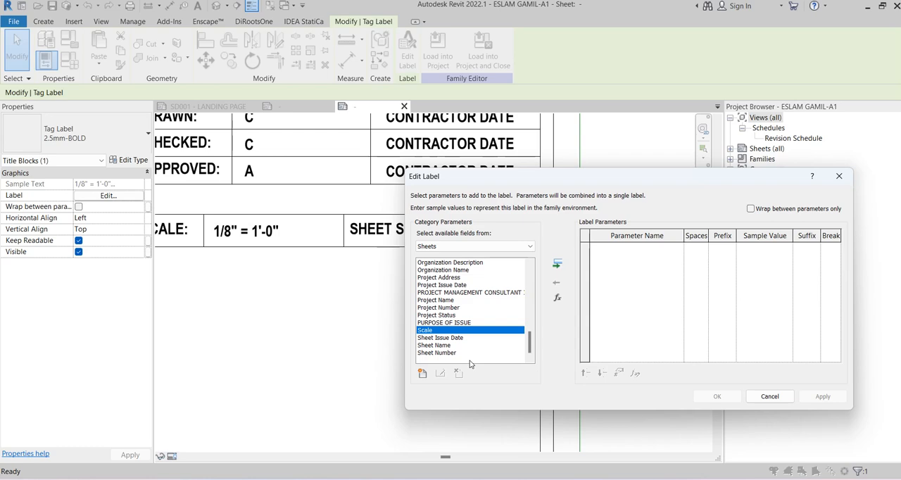
Create a shared parameter SHEET SIZE of type Text in the TITLEBLOCKPARAMTERS group
left_click(422, 373)
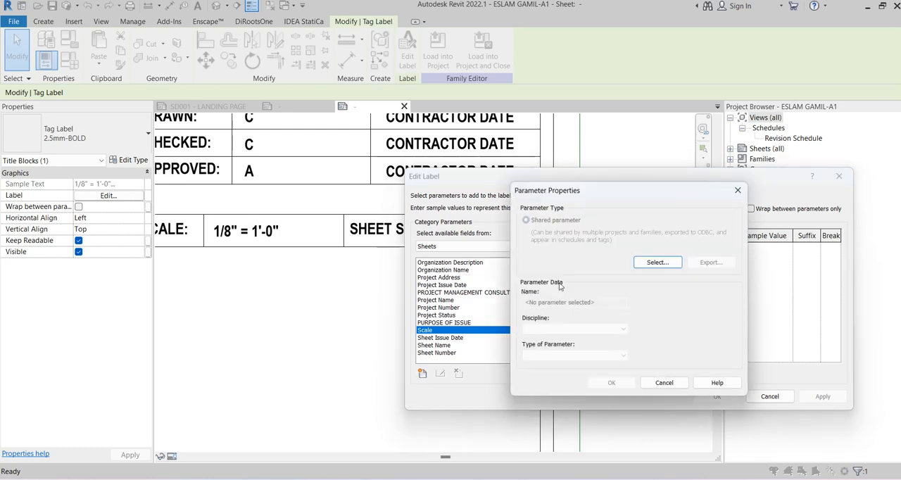
left_click(655, 262)
left_click(698, 259)
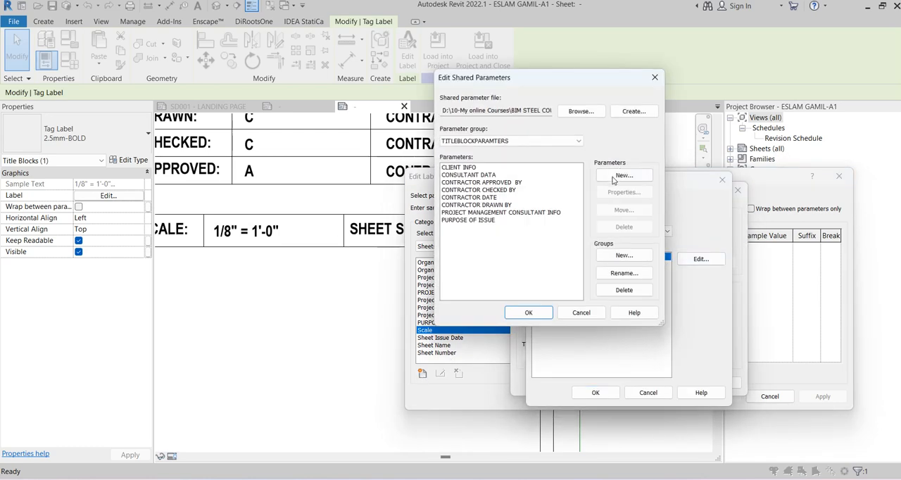
left_click(614, 178)
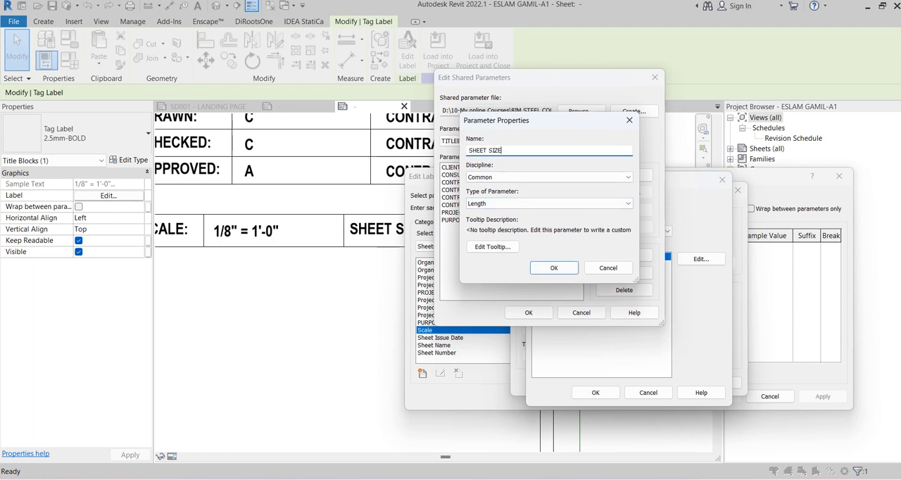
left_click(485, 203)
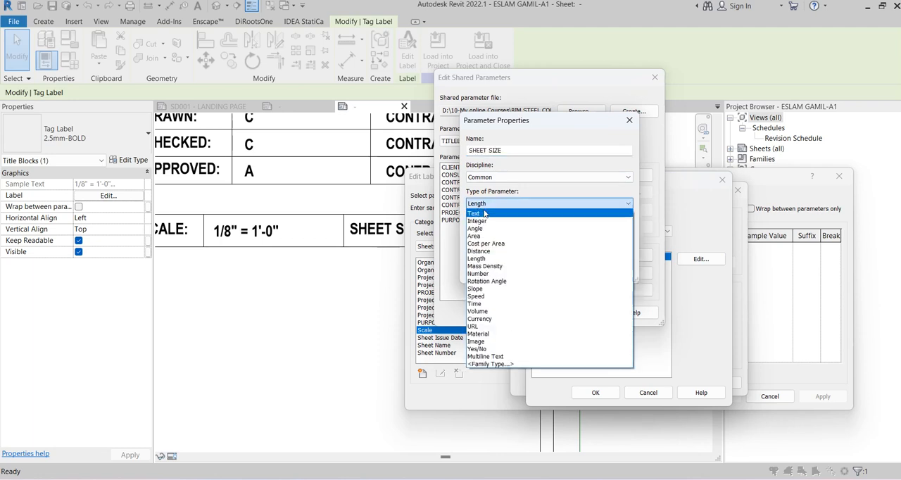
left_click(486, 214)
left_click(554, 268)
left_click(525, 312)
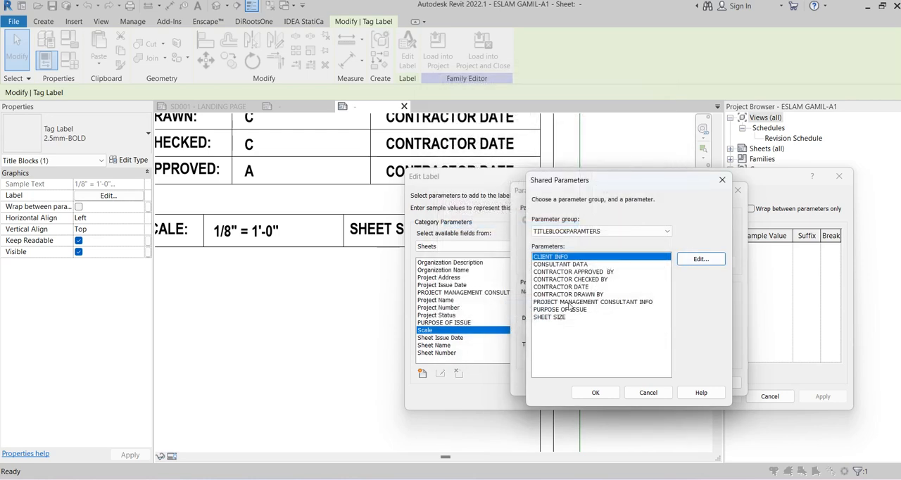
Select the SHEET SIZE shared parameter and assign it to the label beside the SHEET SIZE: text
left_click(553, 316)
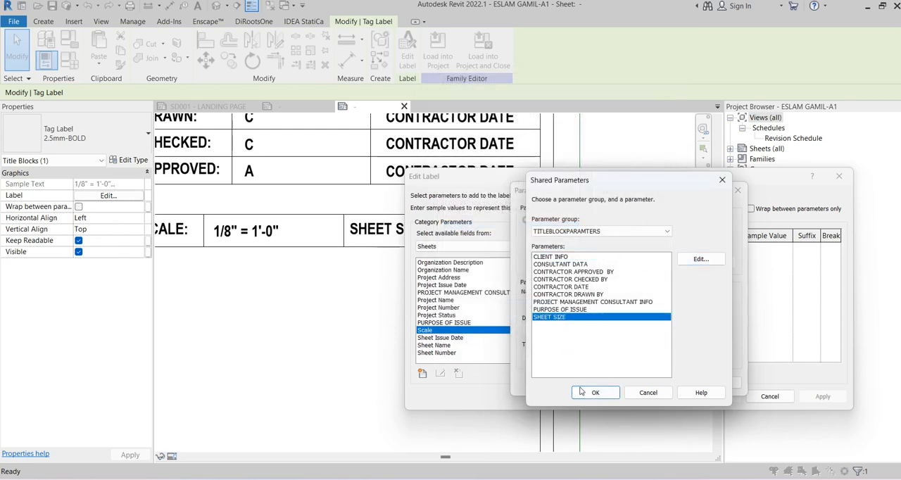
left_click(596, 392)
left_click(612, 382)
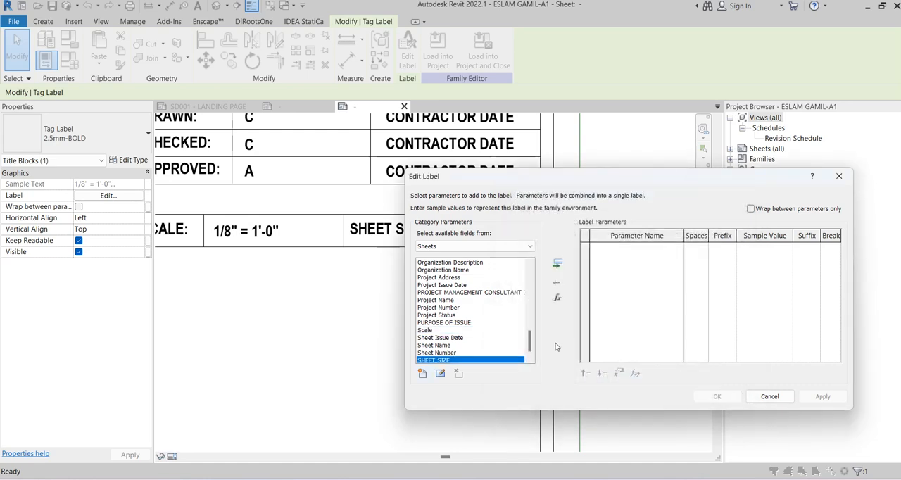
left_click(558, 263)
left_click(717, 397)
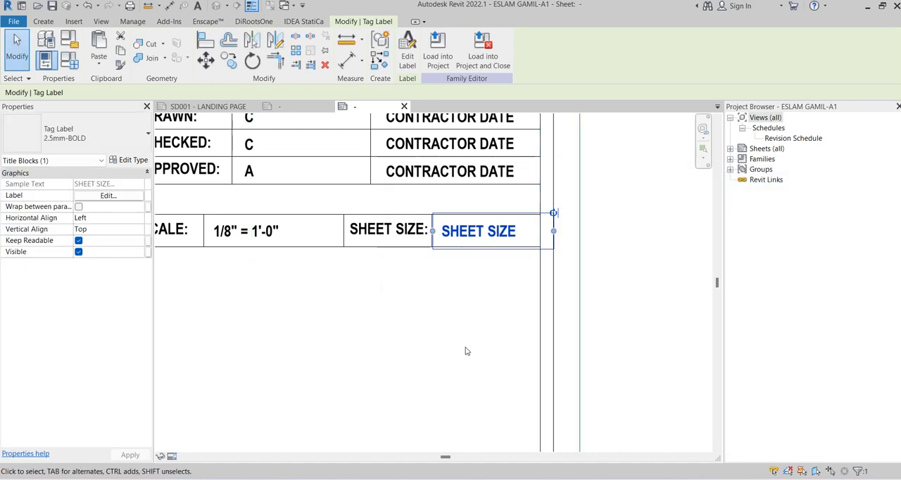
Narrow the sheet size label to fit its cell and set its sample value to A1
scroll(514, 241, "up", 2)
left_click_drag(548, 226, 544, 226)
left_click(403, 59)
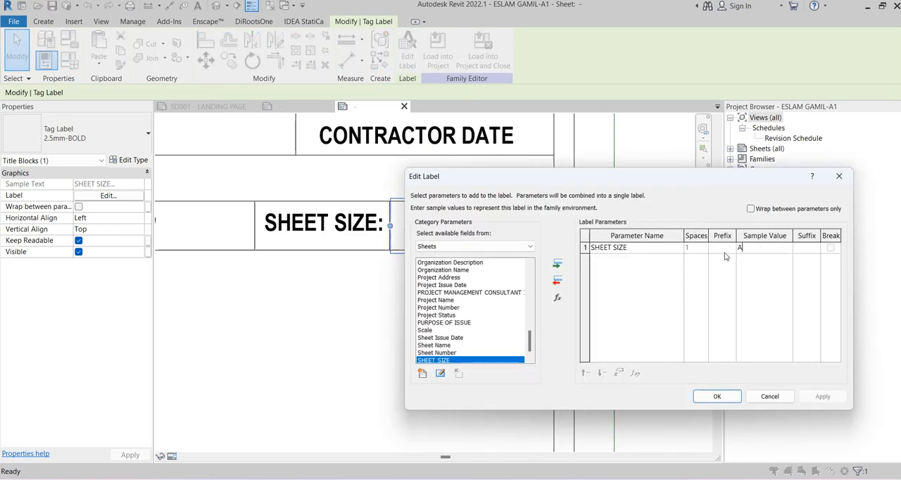
left_click(717, 396)
left_click(461, 359)
scroll(460, 352, "down", 5)
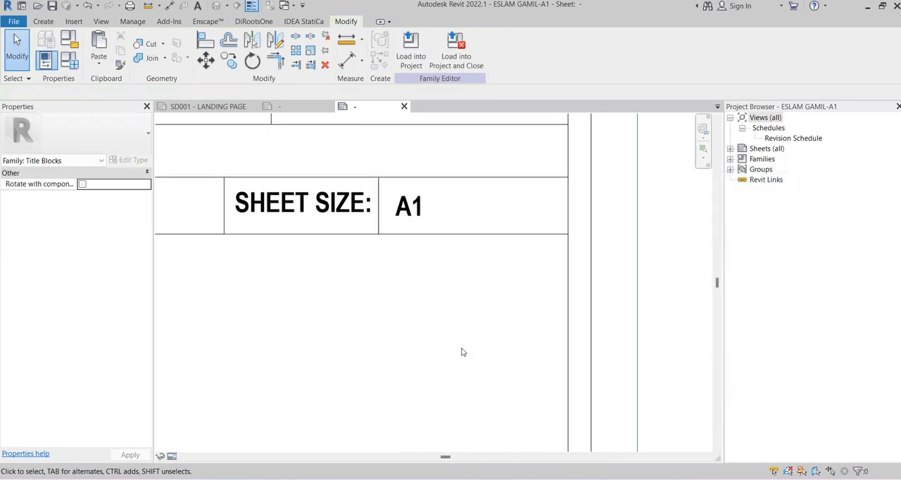
Copy the DISCIPLINE NAME: text from the reference title block ESLAM.A1.rfa
middle_click_drag(461, 273, 467, 236)
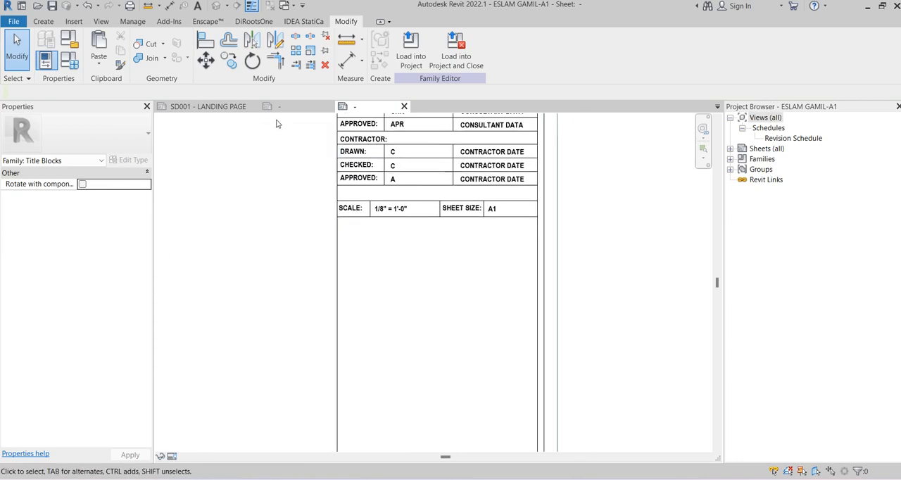
left_click(284, 109)
scroll(380, 207, "down", 2)
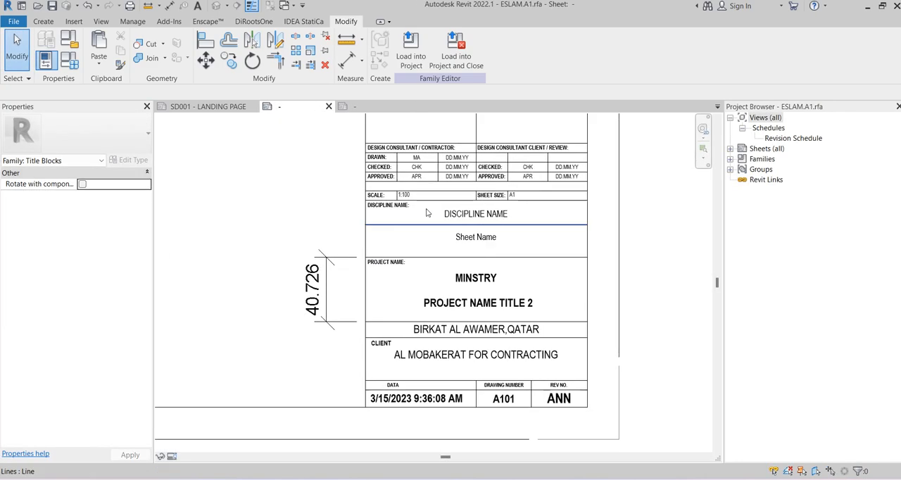
scroll(380, 207, "up", 3)
left_click(372, 204)
left_click(373, 204)
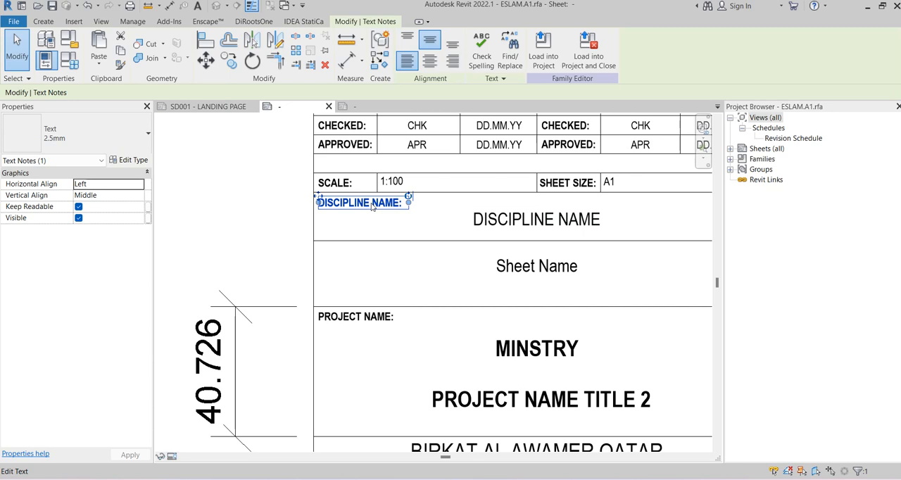
double_click(372, 205)
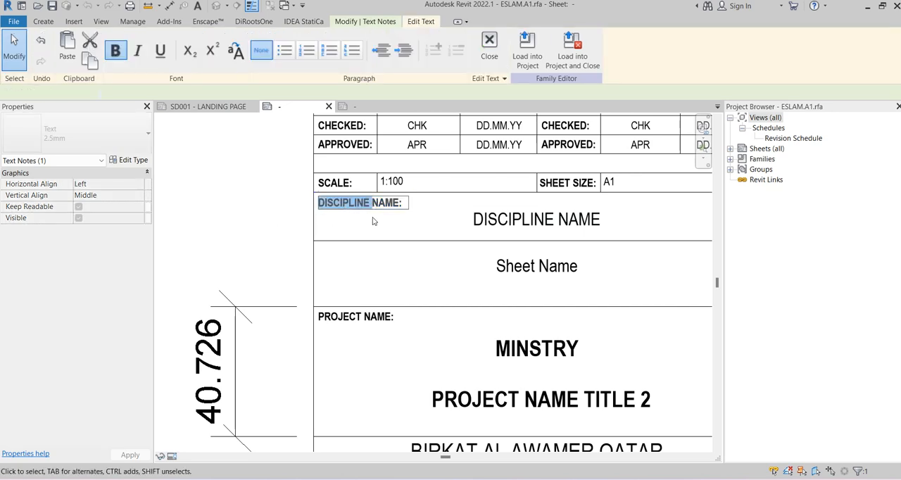
left_click(296, 227)
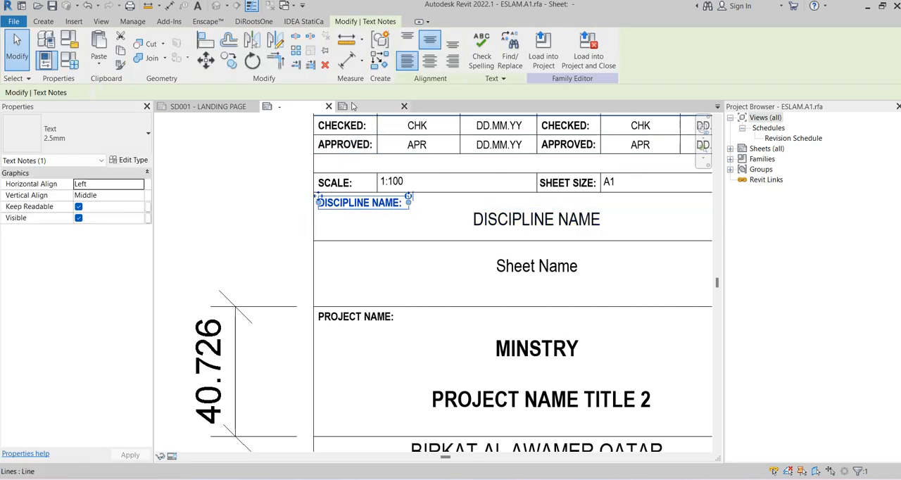
Paste the DISCIPLINE NAME: text into the ESLAM GAMIL-A1 title block, just below the SCALE: cell
left_click(353, 106)
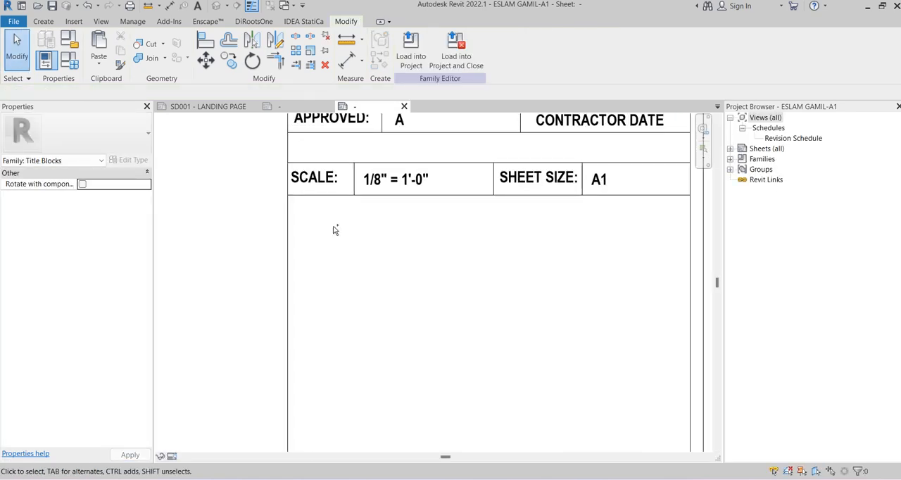
key("ctrl+v")
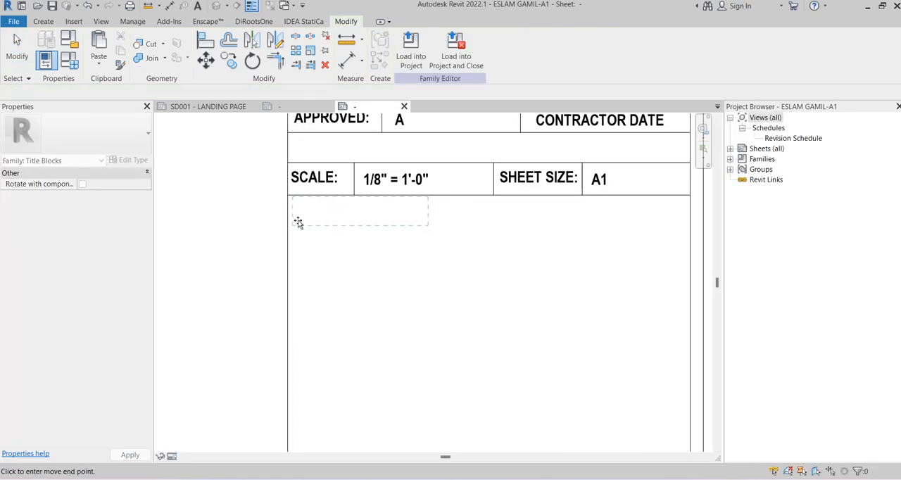
left_click(296, 222)
left_click(435, 269)
scroll(471, 263, "down", 4)
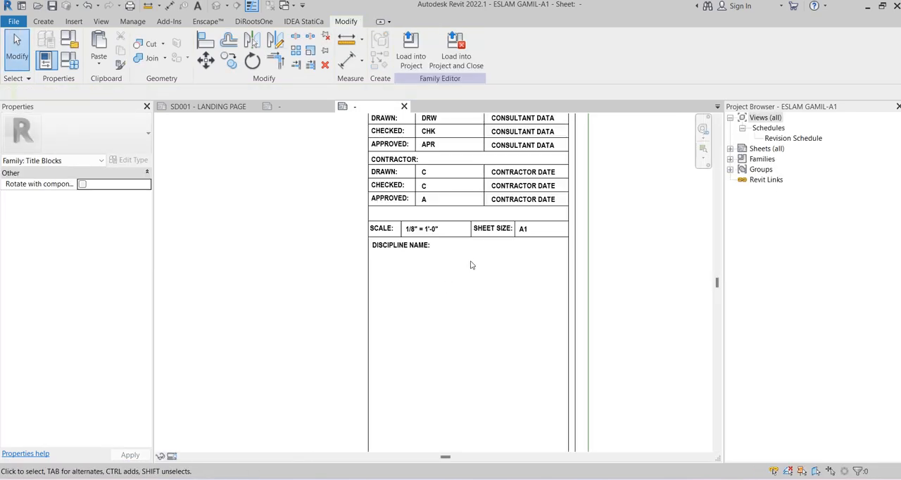
Examine the title block column's layout from the discipline name area up to the client boxes and revision schedule
scroll(480, 262, "down", 4)
middle_click_drag(600, 241, 585, 228)
scroll(445, 270, "up", 4)
scroll(455, 265, "up", 3)
middle_click_drag(483, 252, 412, 382)
scroll(449, 338, "down", 2)
scroll(520, 173, "down", 3)
middle_click_drag(544, 273, 533, 402)
scroll(387, 221, "up", 5)
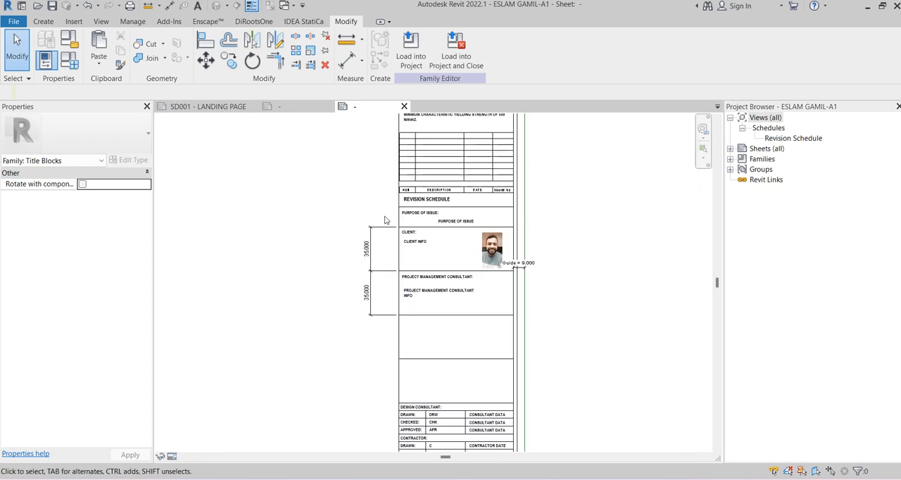
Examine the revision schedule, client and consultant boxes, approval tables and discipline name area of the title block column
middle_click_drag(390, 207, 350, 223)
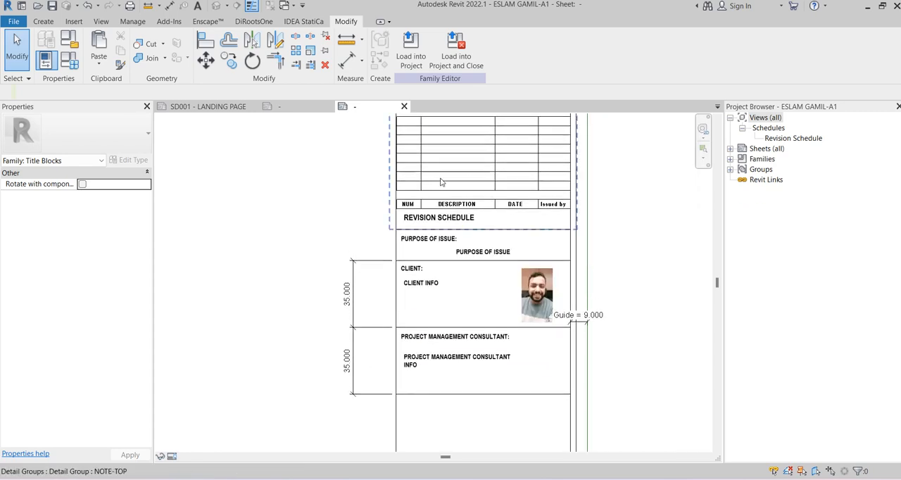
left_click(442, 182)
left_click(663, 248)
middle_click_drag(671, 273, 667, 200)
scroll(667, 200, "up", 1)
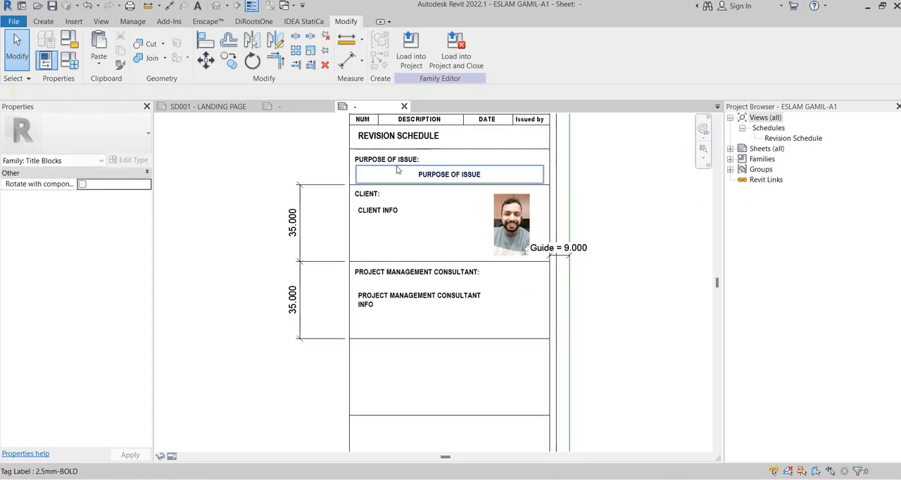
scroll(396, 169, "down", 2)
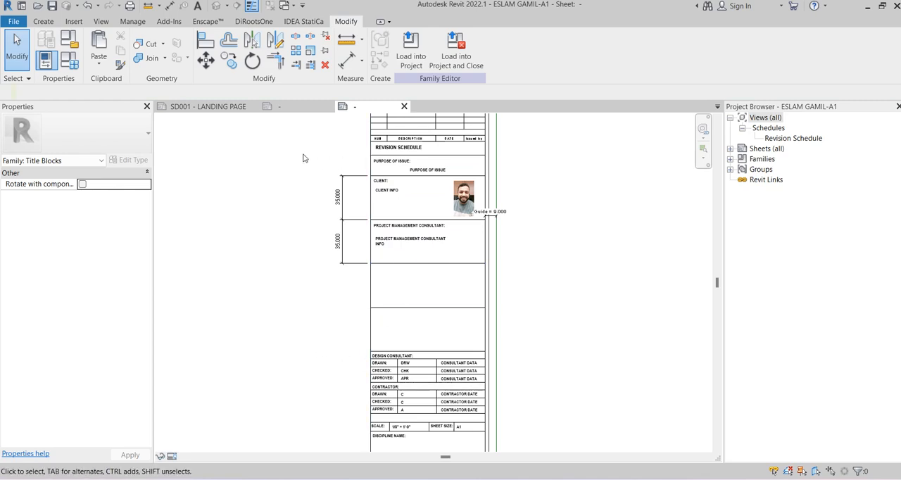
scroll(449, 256, "down", 3)
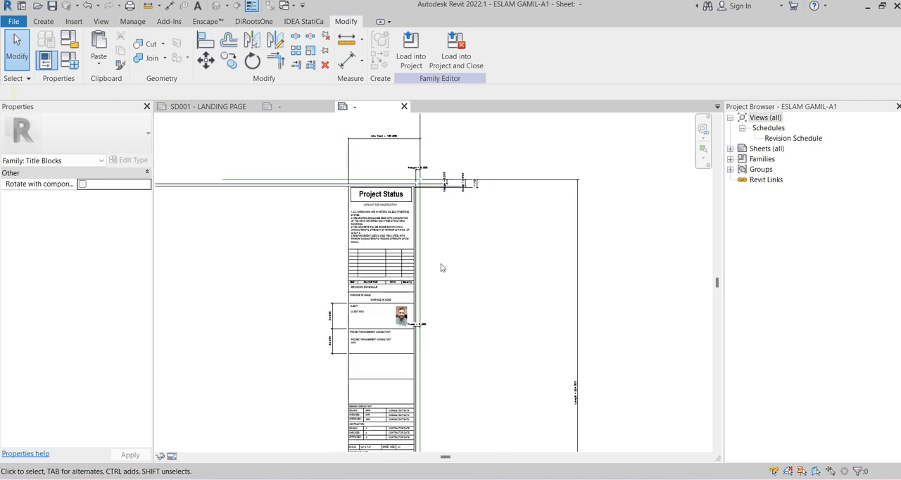
middle_click_drag(443, 266, 484, 197)
middle_click_drag(498, 280, 498, 211)
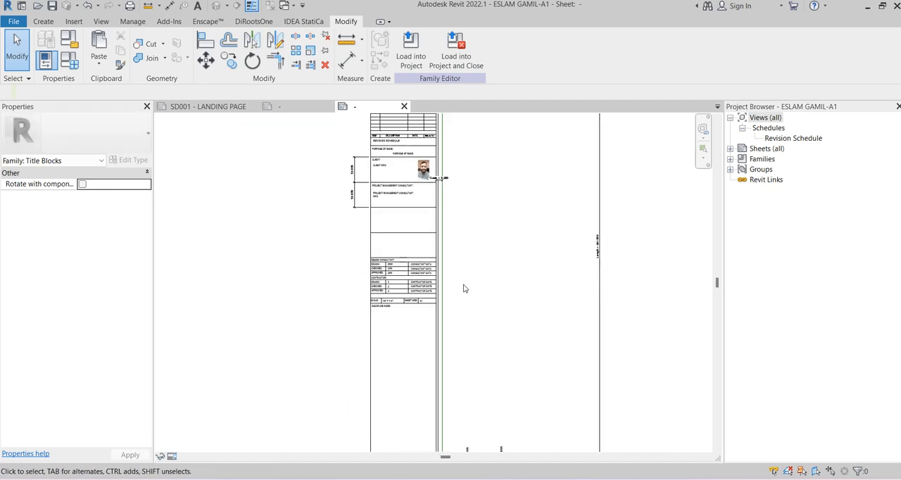
scroll(451, 315, "up", 3)
middle_click_drag(357, 333, 381, 281)
scroll(380, 285, "up", 2)
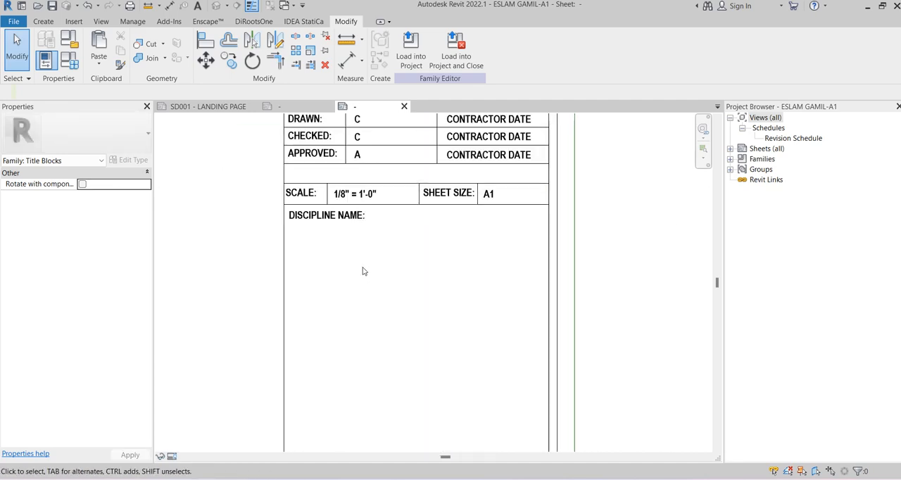
scroll(435, 289, "down", 1)
Copy the PROJECT MANAGEMENT CONSULTANT INFO label to just below the DISCIPLINE NAME: text and nudge the copy slightly upward
middle_click_drag(421, 250, 391, 394)
middle_click_drag(366, 190, 380, 281)
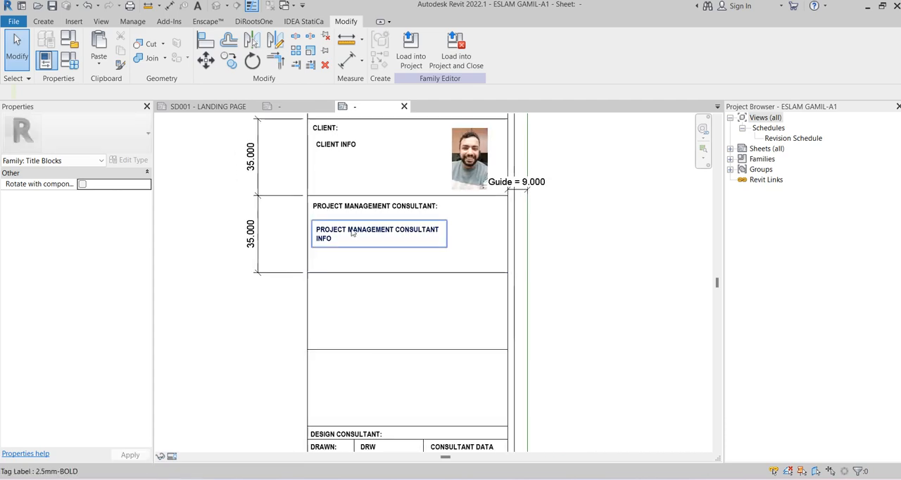
left_click(354, 231)
left_click(228, 60)
left_click(308, 196)
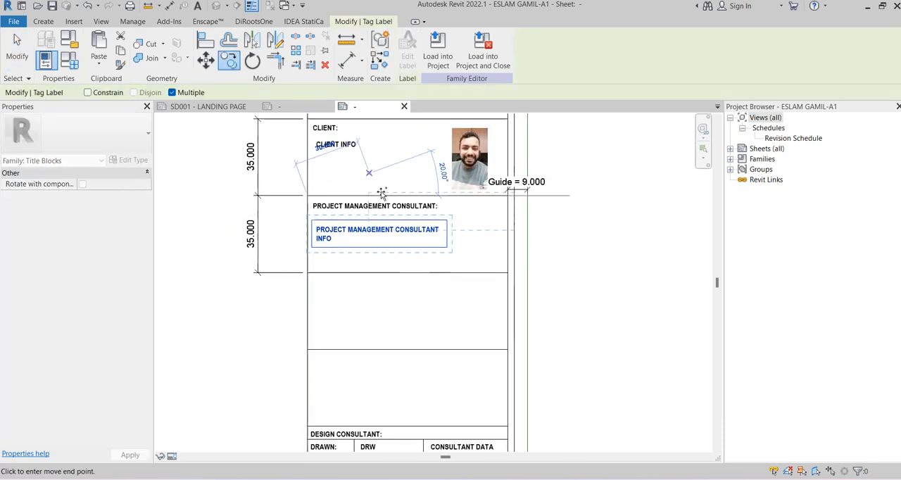
scroll(383, 197, "down", 2)
middle_click_drag(401, 276, 389, 164)
scroll(326, 273, "up", 1)
scroll(326, 270, "up", 2)
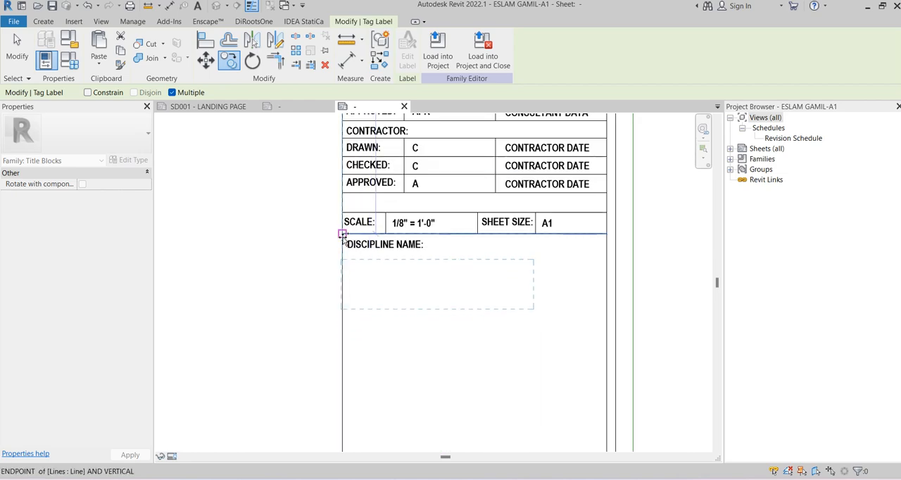
left_click(342, 234)
key("Escape")
key("Escape")
key("Up")
key("Up")
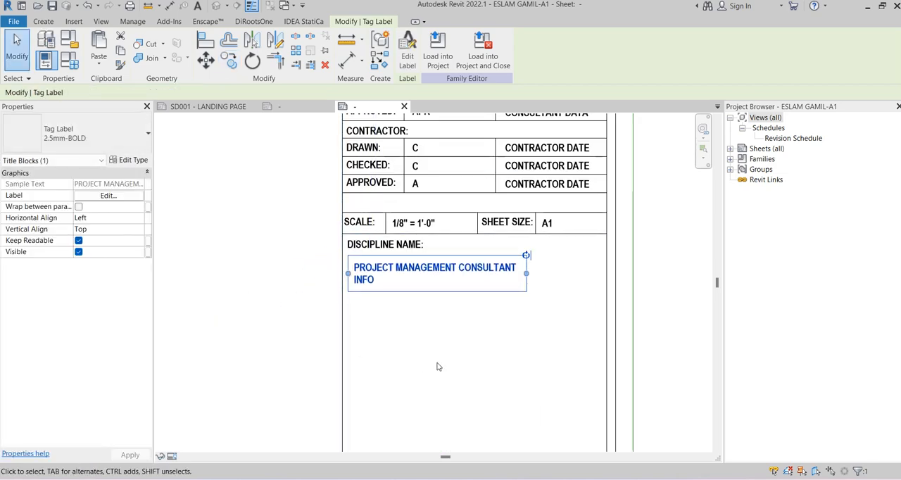
Widen the copied label to nearly the full column width and remove its PROJECT MANAGEMENT CONSULTANT INFO parameter
left_click_drag(527, 273, 593, 265)
left_click(407, 56)
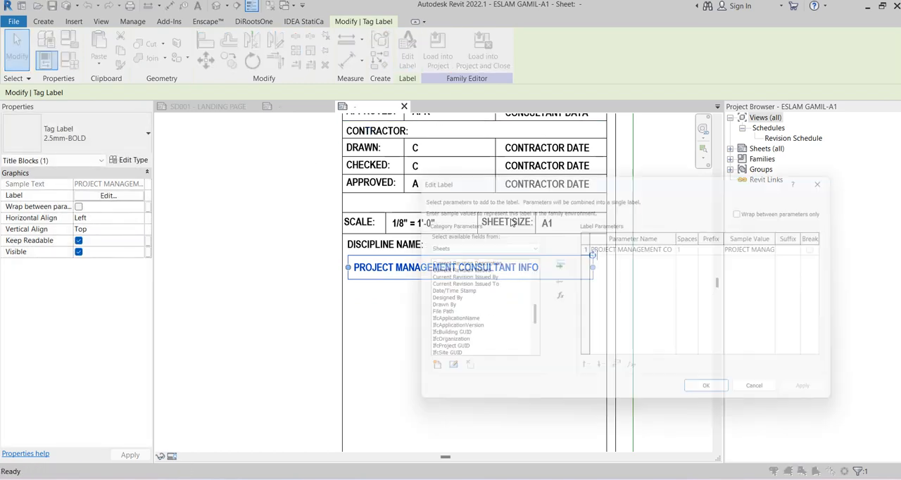
left_click(558, 281)
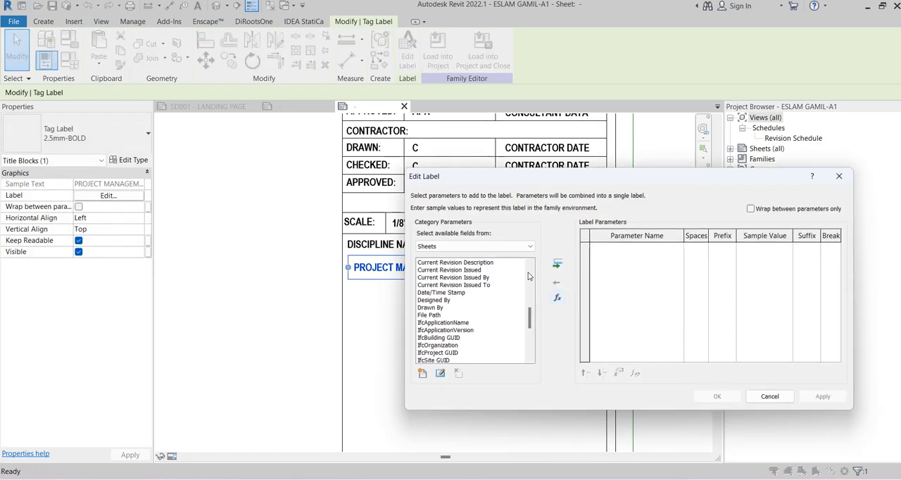
left_click_drag(477, 178, 554, 127)
Create a shared parameter named DISIPLINE NAME in the TITLEBLOCKPARAMTERS group and choose its parameter type
left_click(499, 324)
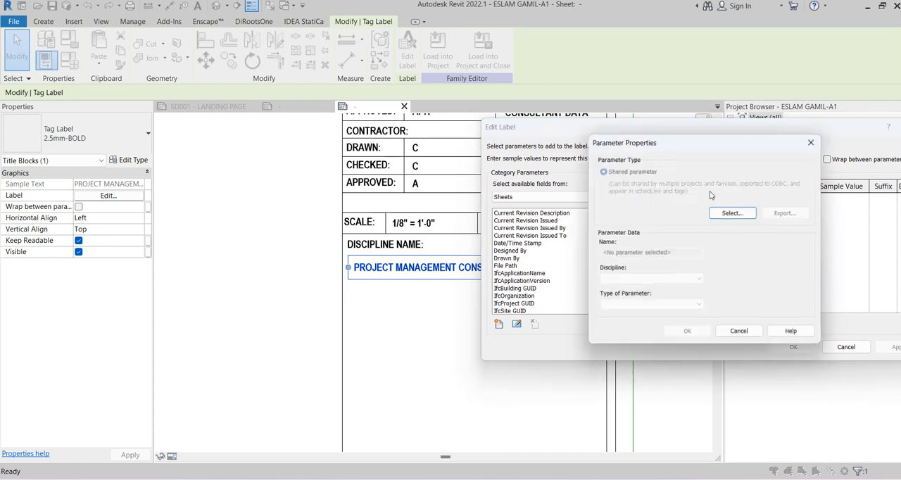
left_click(734, 212)
left_click(777, 209)
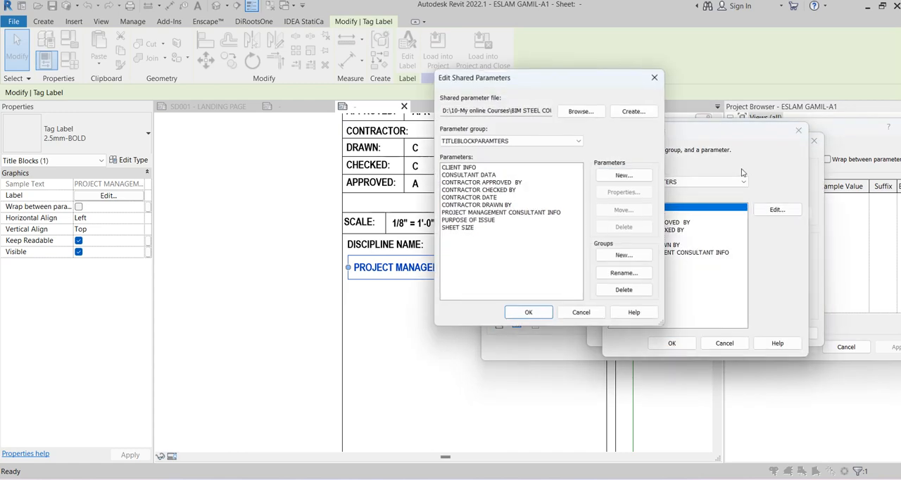
left_click(624, 175)
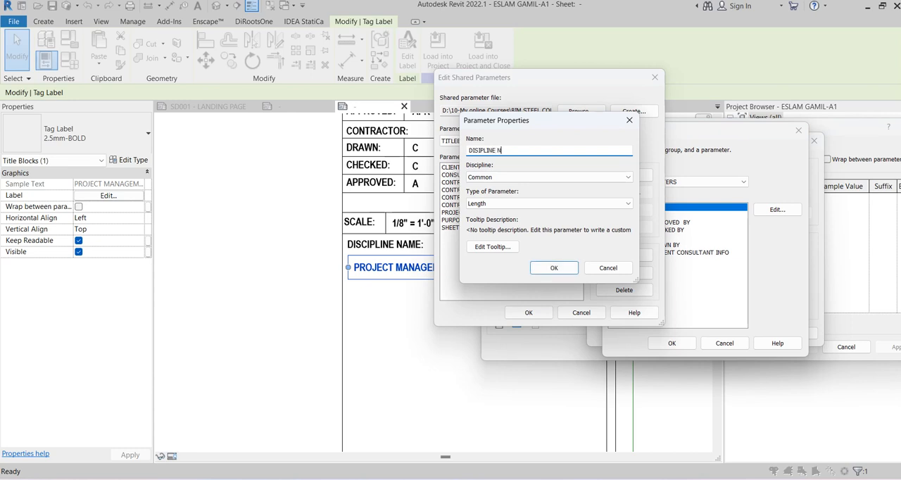
left_click(520, 205)
left_click(492, 213)
left_click(555, 269)
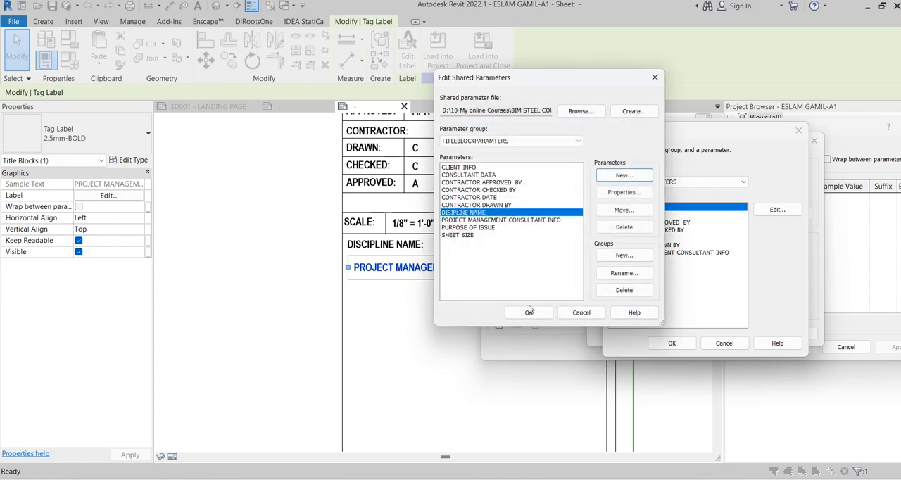
left_click(529, 313)
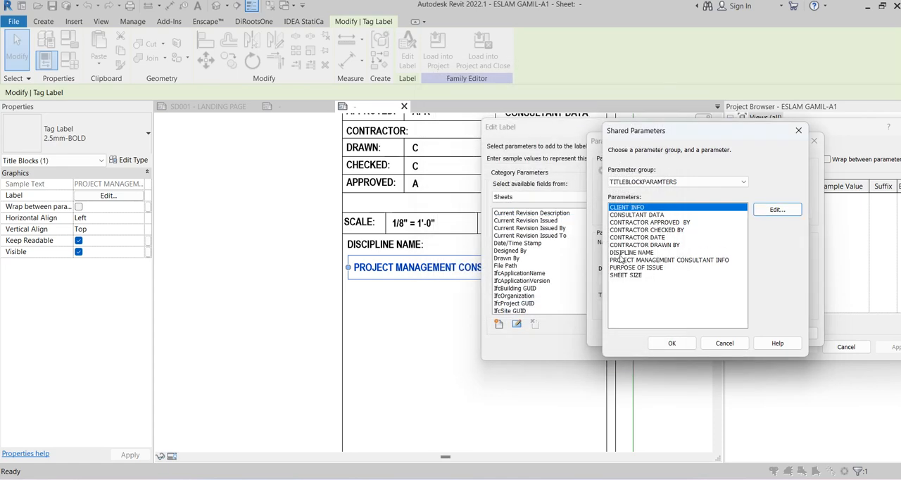
Select the DISIPLINE NAME shared parameter and assign it to the copied label
left_click(624, 215)
left_click(634, 252)
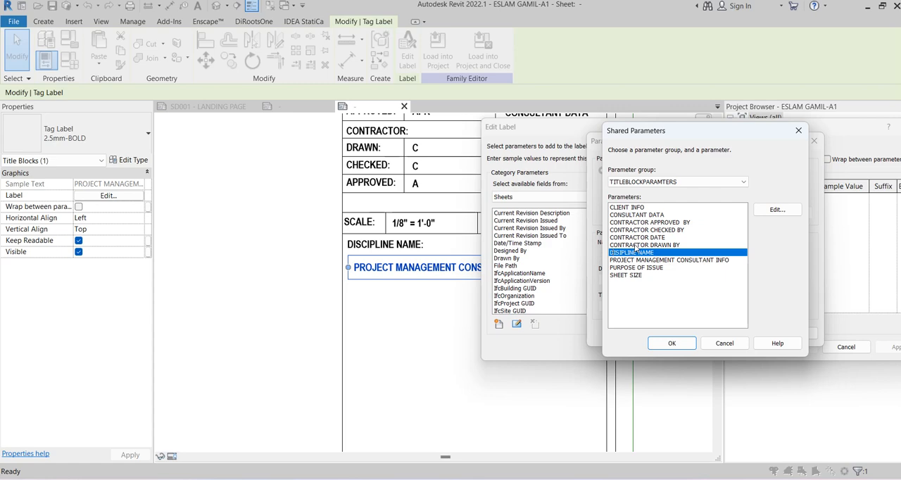
left_click(669, 343)
left_click(679, 333)
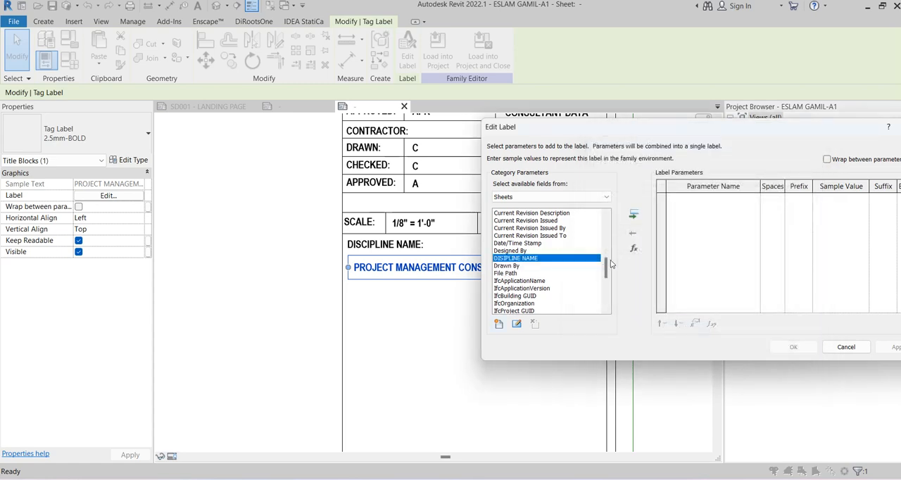
left_click(634, 217)
left_click(793, 347)
left_click(425, 347)
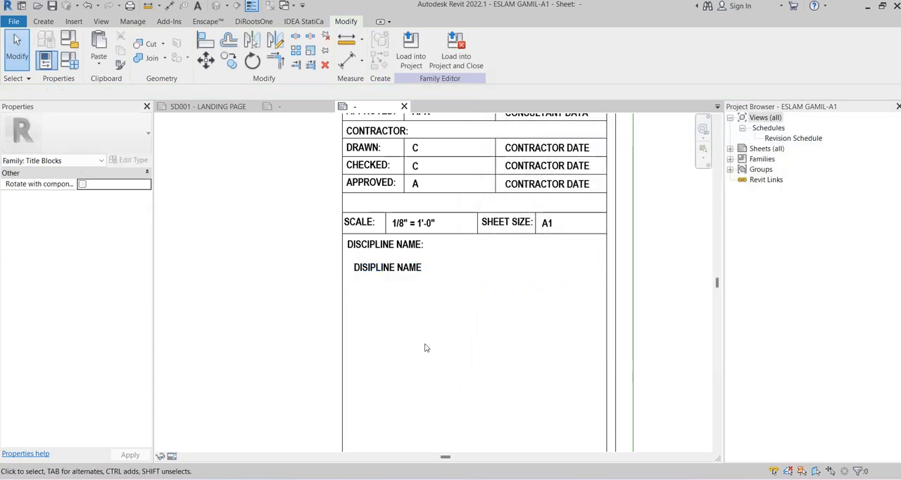
Center the DISIPLINE NAME label's text horizontally and change its vertical alignment
middle_click_drag(411, 308, 423, 266)
left_click(414, 215)
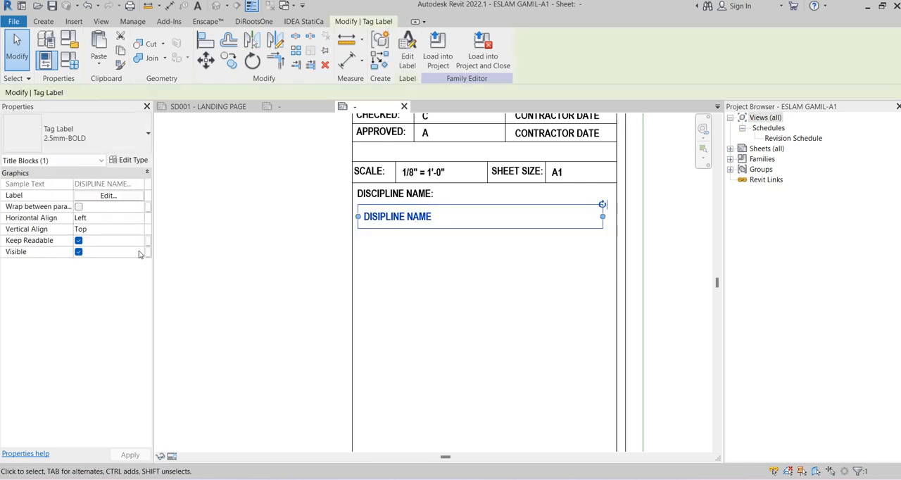
left_click(140, 218)
left_click(84, 239)
left_click(105, 229)
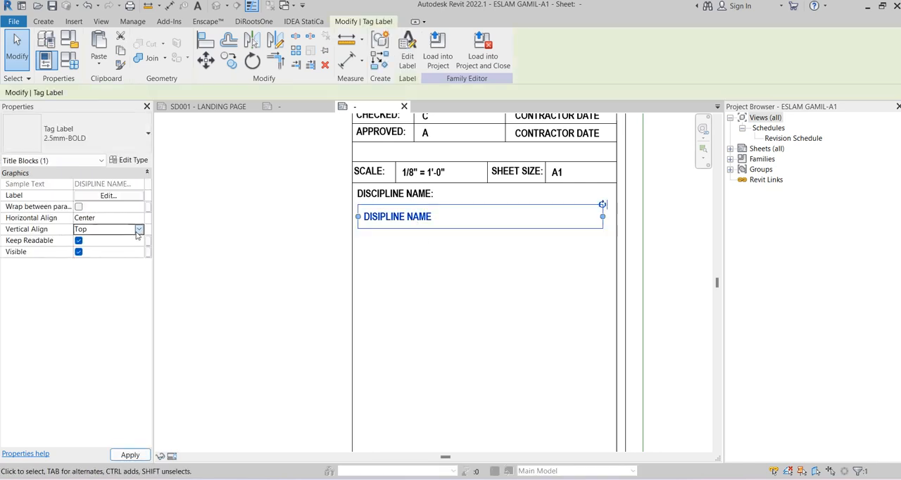
left_click(138, 228)
left_click(99, 250)
left_click(478, 277)
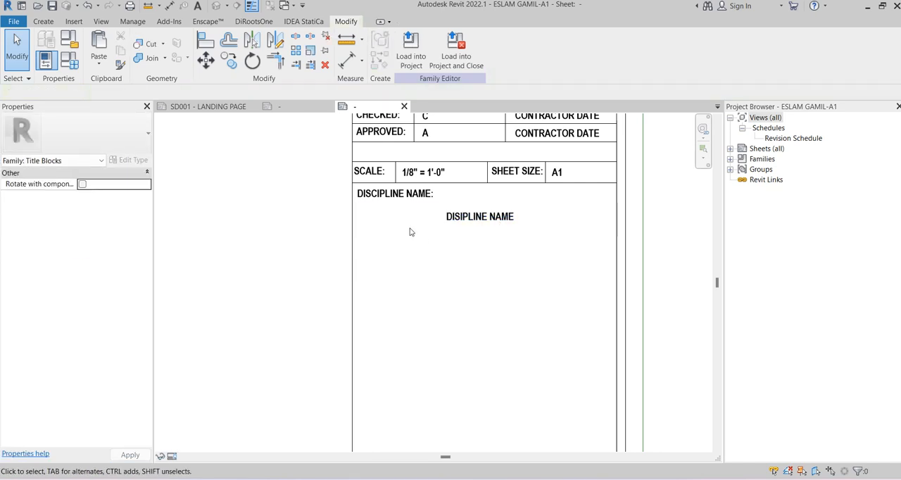
Compare the discipline name, sheet name and project name rows in the reference title block ESLAM.A1.rfa with ESLAM GAMIL-A1
scroll(394, 224, "down", 1)
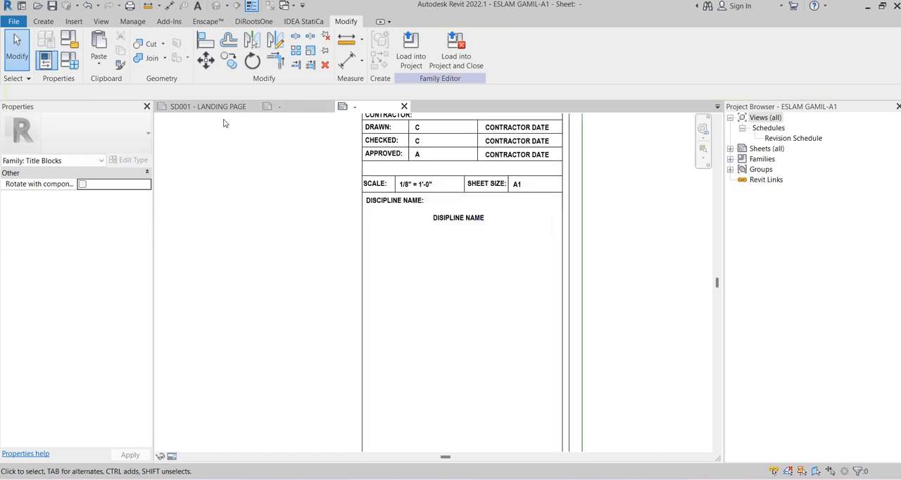
left_click(289, 107)
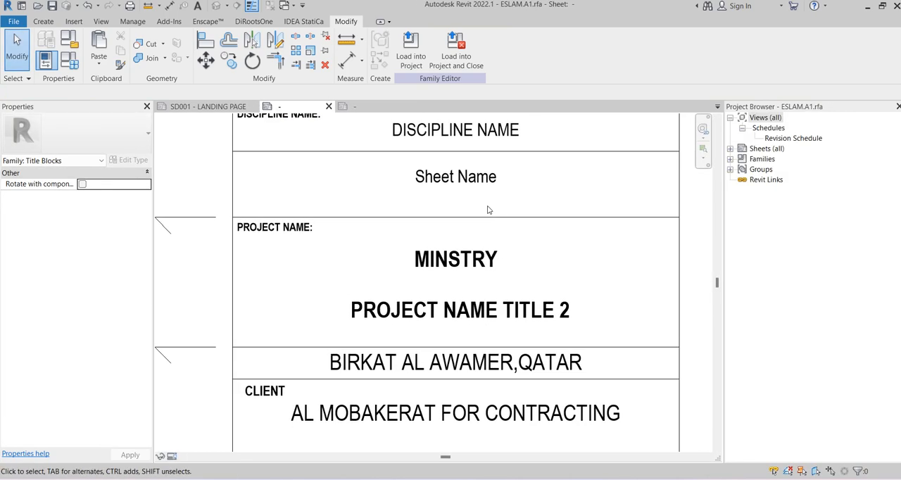
scroll(488, 209, "down", 1)
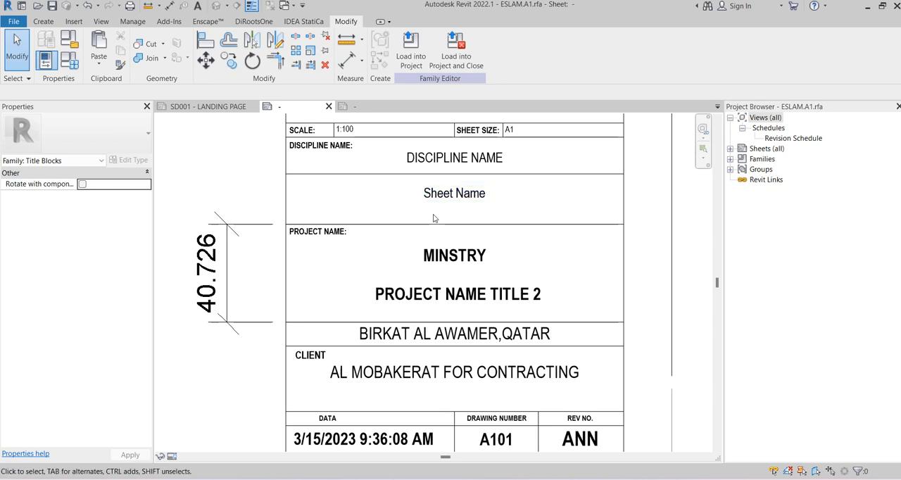
left_click(363, 107)
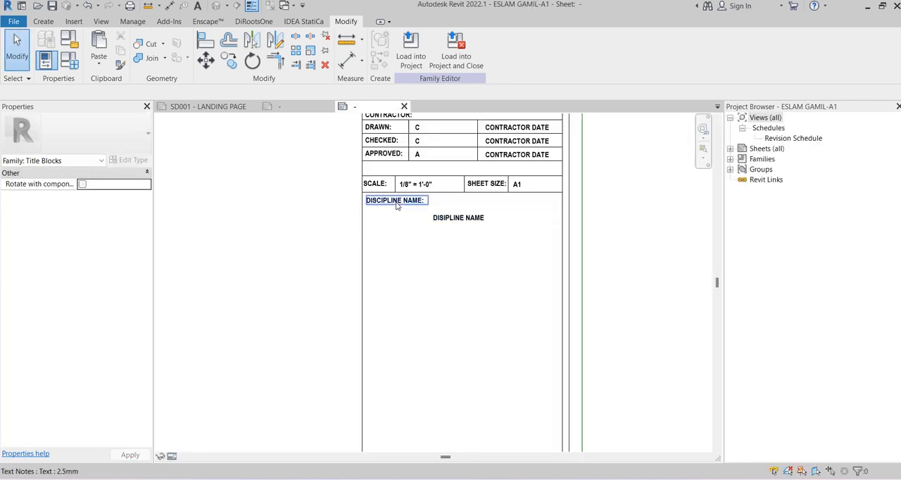
left_click(397, 205)
left_click(443, 218, "ctrl")
left_click(259, 151)
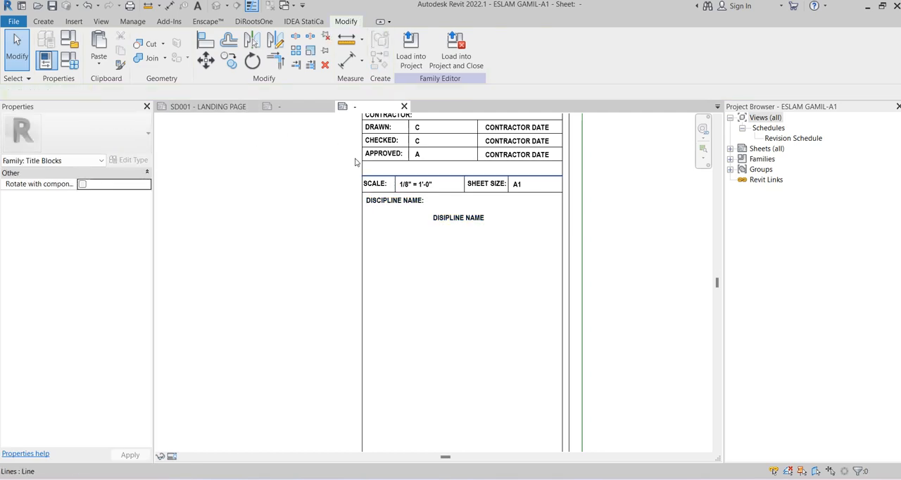
Draw a 91 mm horizontal thin line across the title block column just below the DISIPLINE NAME label
left_click(59, 21)
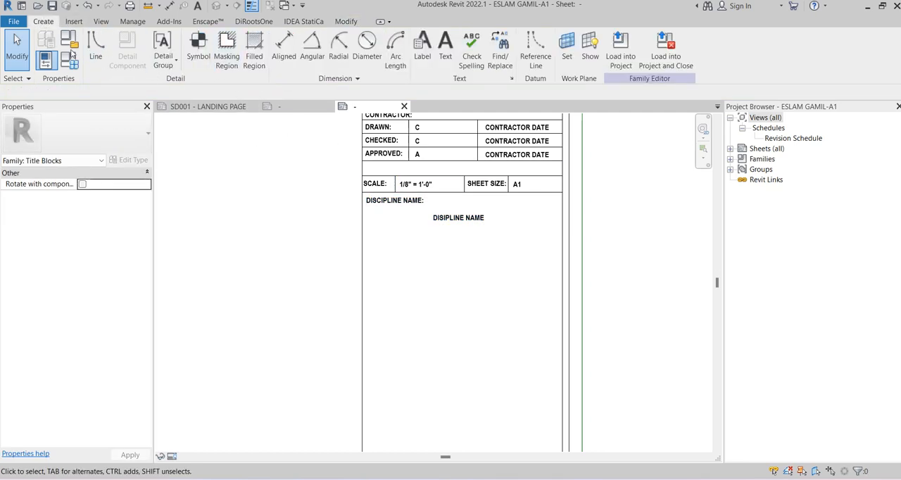
left_click(97, 47)
scroll(488, 233, "down", 2)
scroll(492, 236, "up", 2)
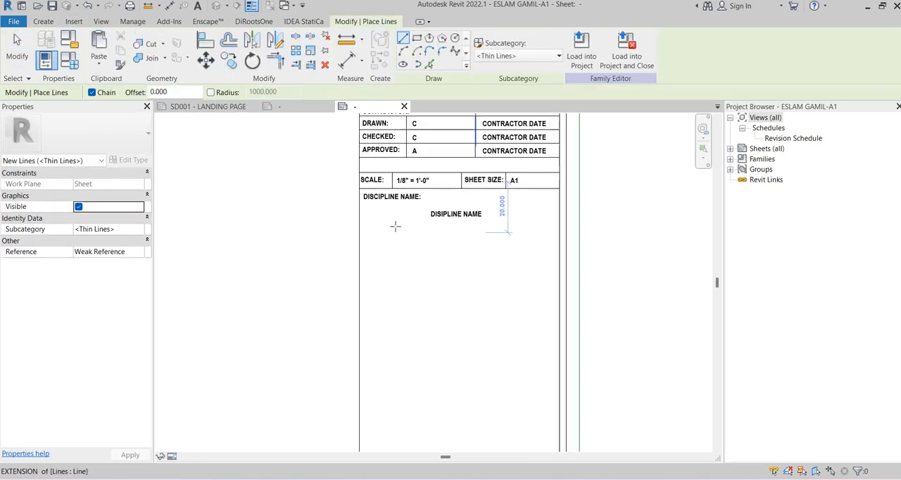
left_click(344, 226)
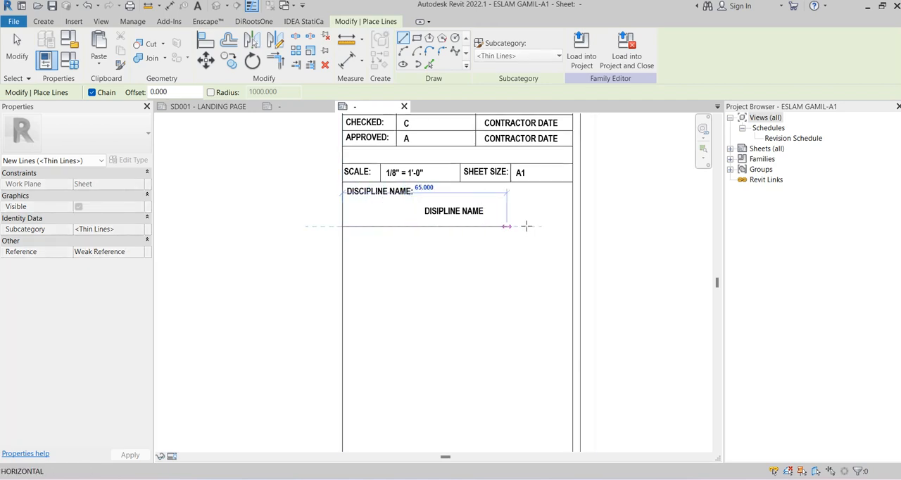
left_click(571, 226)
key("Escape")
key("Escape")
Copy the DISCIPLINE NAME: text, its label and the line below them as a new row directly underneath
scroll(408, 228, "up", 2)
left_click(376, 178)
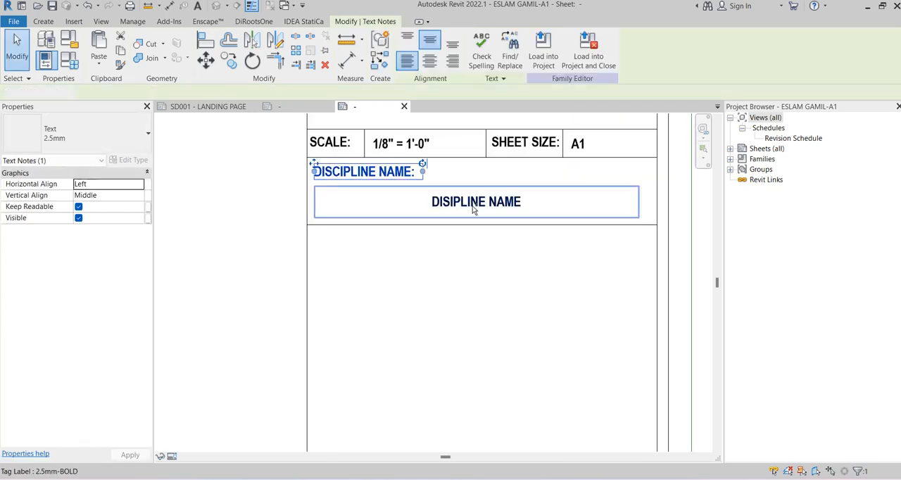
left_click(404, 226, "ctrl")
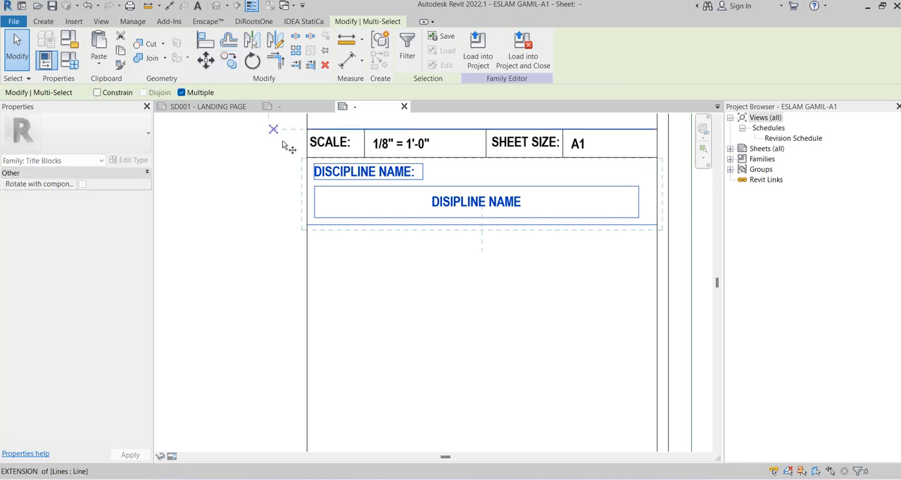
key("c")
key("o")
left_click(303, 158)
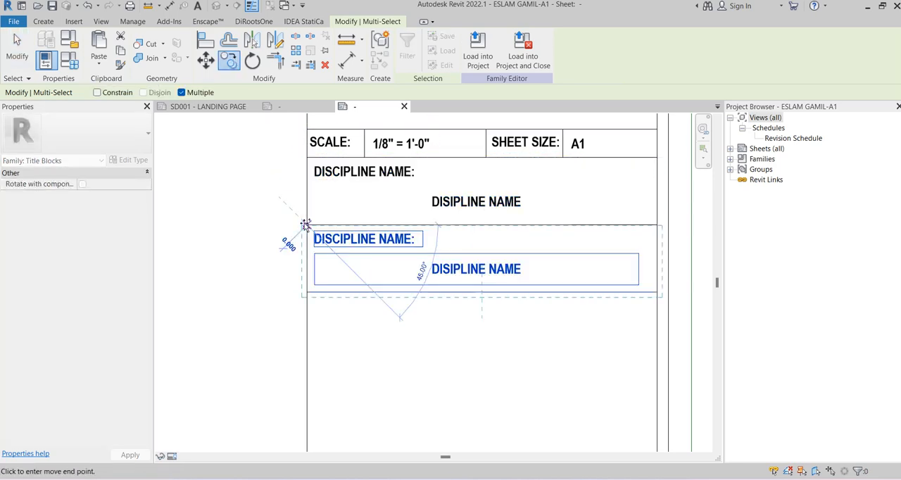
left_click(305, 225)
Change the copied row's DISCIPLINE NAME: heading text to SHEET NAME:
left_click(359, 238)
left_click(373, 240)
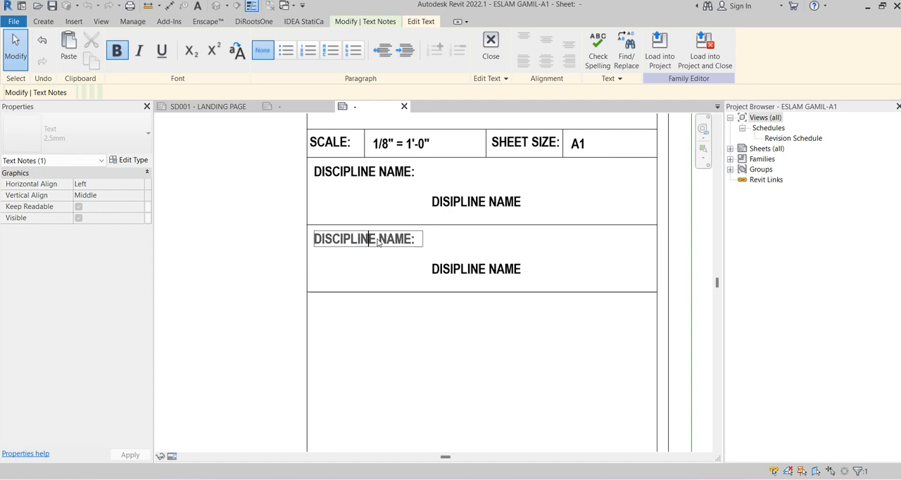
left_click_drag(378, 242, 312, 242)
type("S")
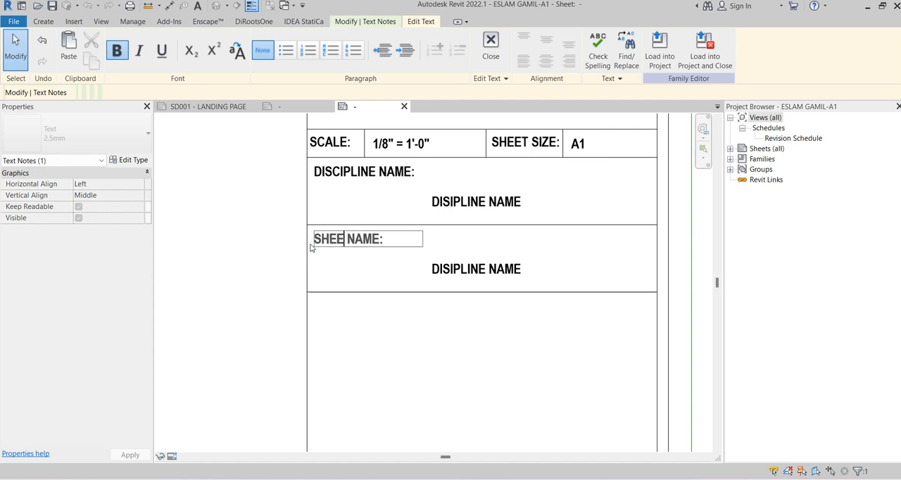
left_click(282, 275)
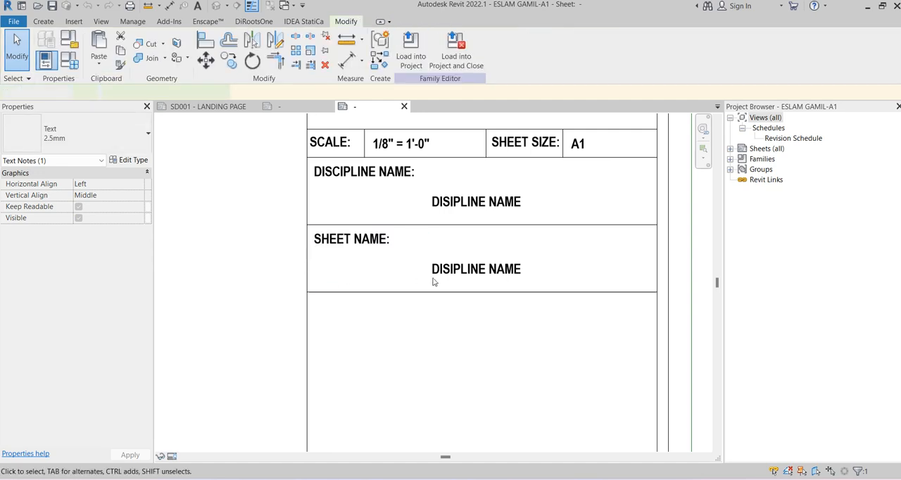
Replace the DISIPLINE NAME parameter in the label under SHEET NAME: with the Sheet Name parameter
left_click(432, 280)
left_click(406, 51)
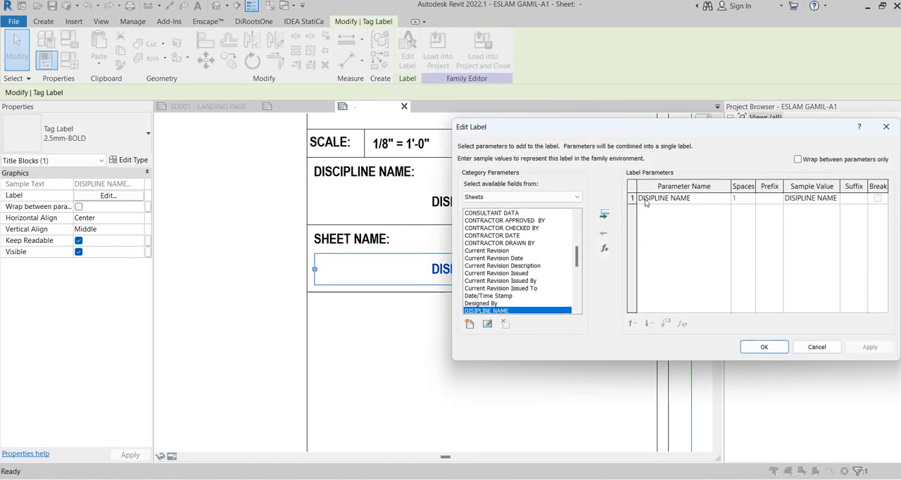
left_click(606, 230)
left_click(516, 251)
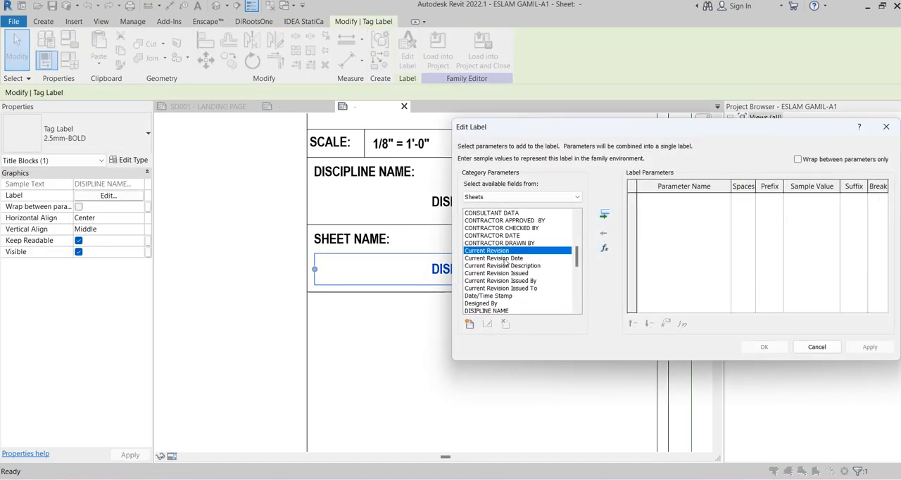
key("s")
scroll(506, 274, "down", 2)
left_click(495, 289)
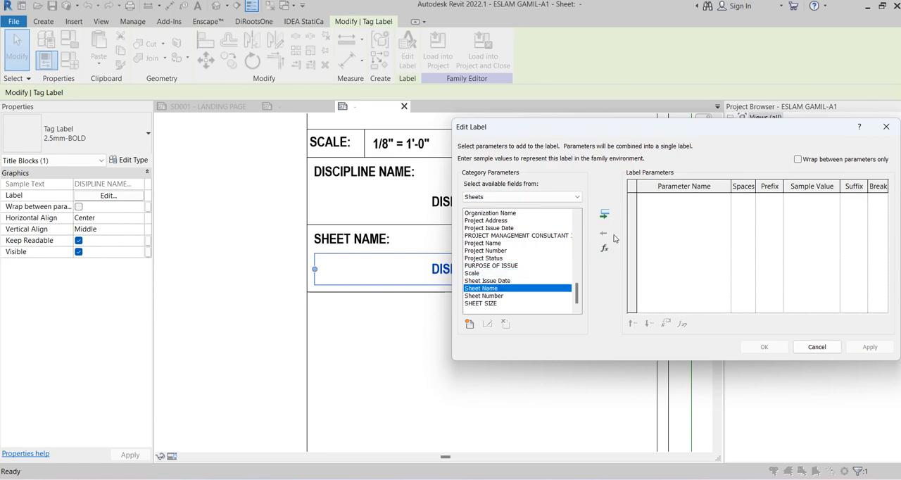
left_click(603, 214)
left_click(764, 347)
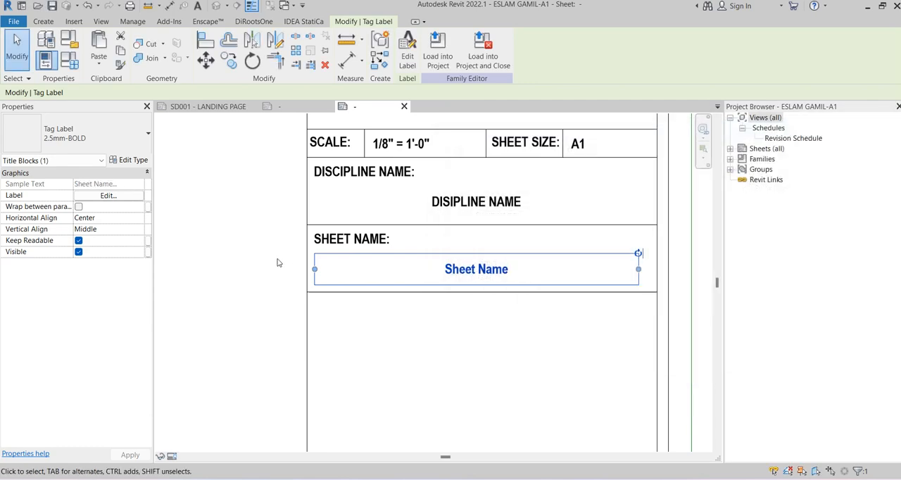
left_click(223, 251)
Copy the SHEET NAME: text, its Sheet Name label and the line below them as a new row directly underneath
scroll(261, 267, "down", 2)
scroll(297, 194, "up", 1)
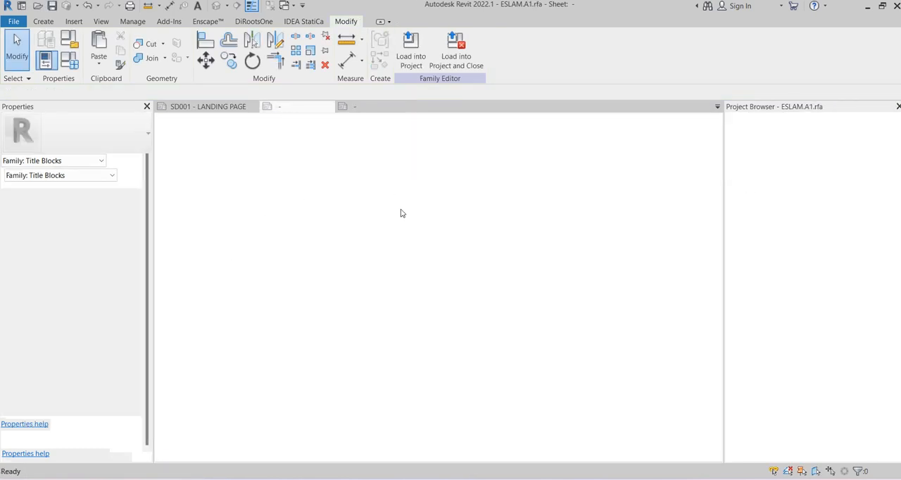
middle_click_drag(459, 272, 433, 179)
middle_click_drag(264, 161, 288, 242)
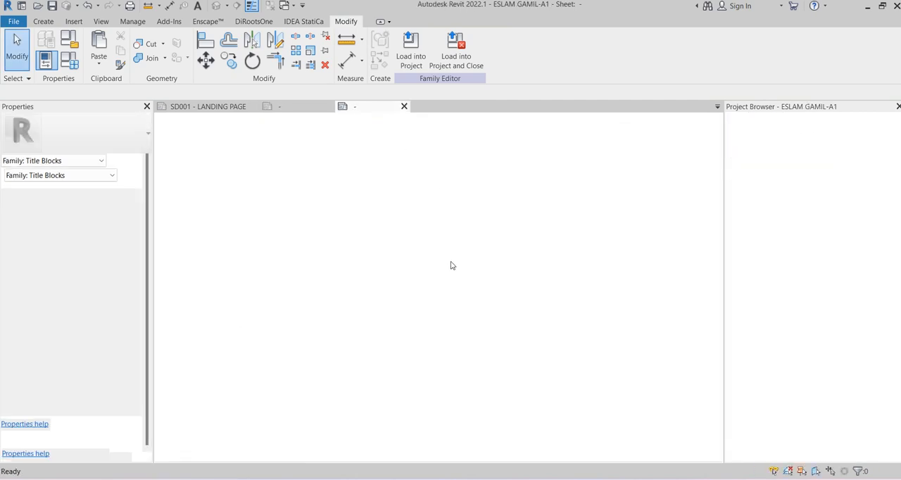
scroll(278, 169, "up", 2)
left_click(302, 174)
left_click(292, 209, "ctrl")
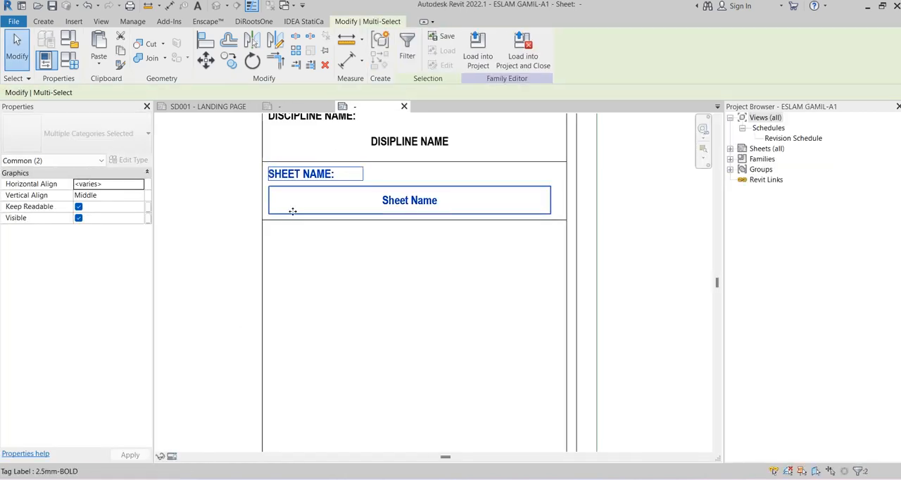
left_click(296, 222, "ctrl")
left_click(230, 65)
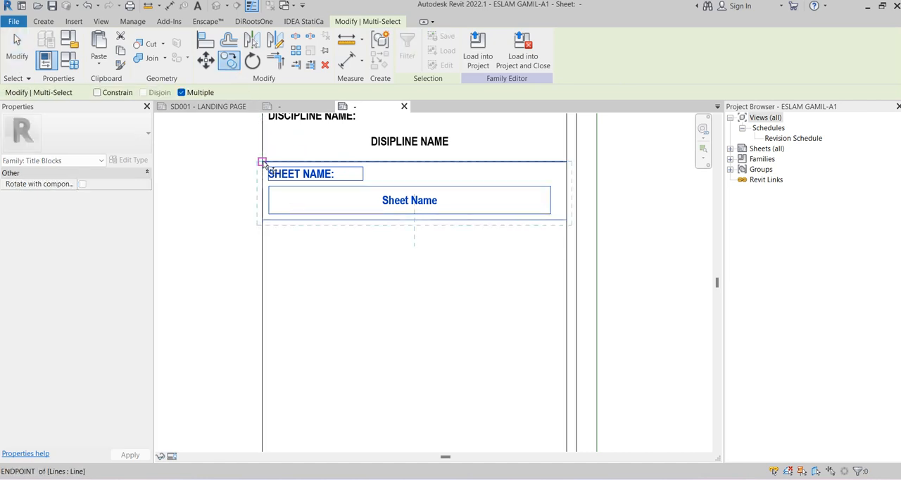
left_click(262, 162)
left_click(262, 220)
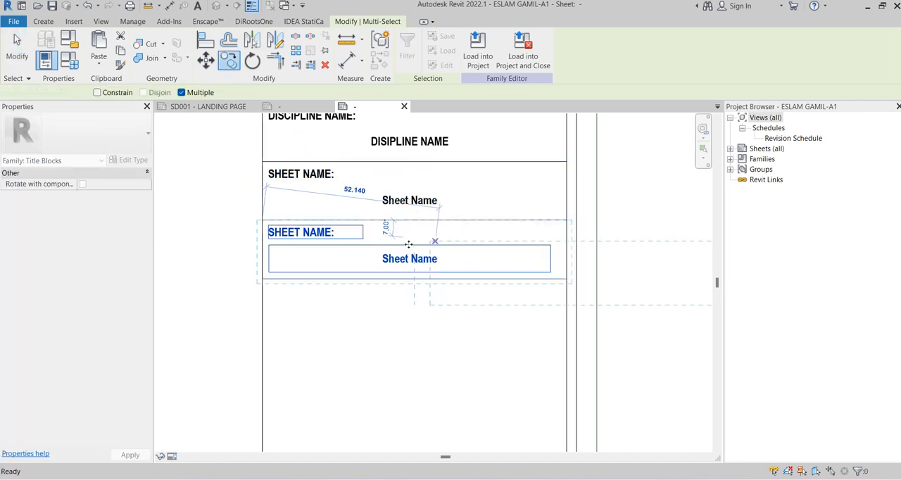
key("Escape")
Change the heading text of the lowest copied row to PROJECT NAME:
left_click(309, 236)
double_click(313, 233)
left_click_drag(300, 233, 258, 234)
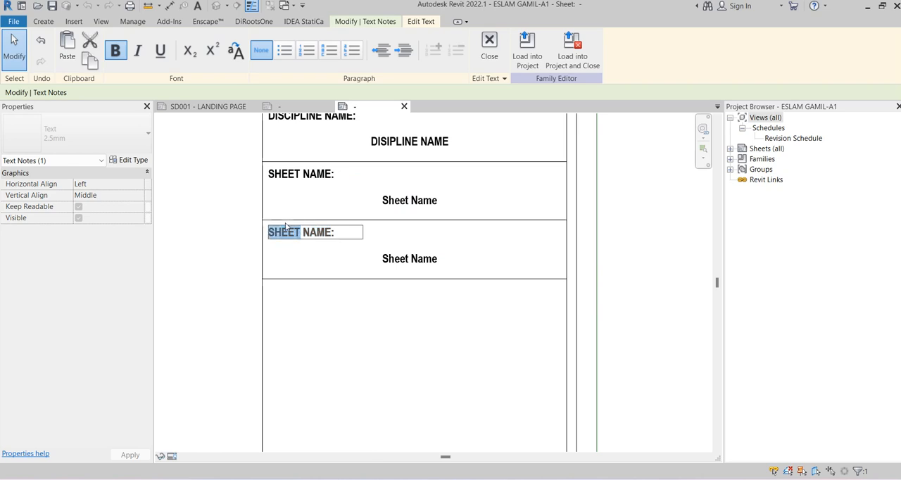
key("Delete")
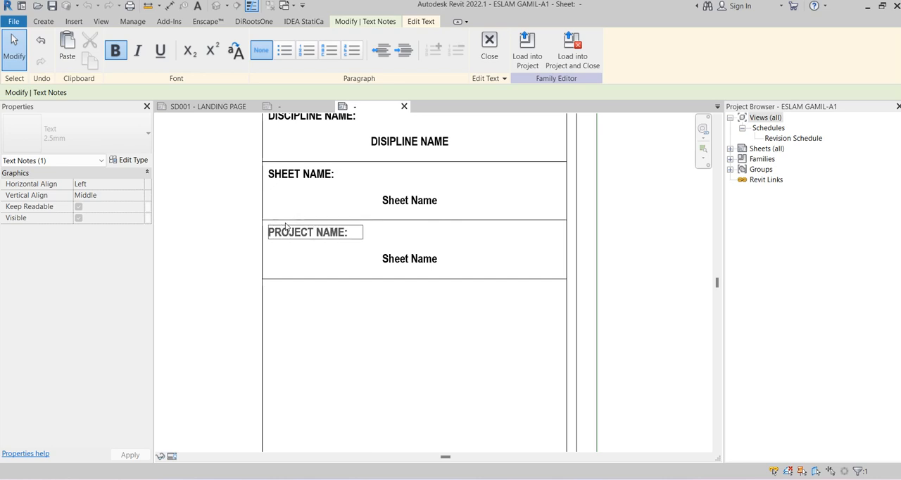
left_click(304, 312)
Move the bottom line of the PROJECT NAME: row down to make the row more than twice as tall
scroll(310, 314, "down", 1)
middle_click_drag(326, 311, 332, 273)
left_click(351, 278)
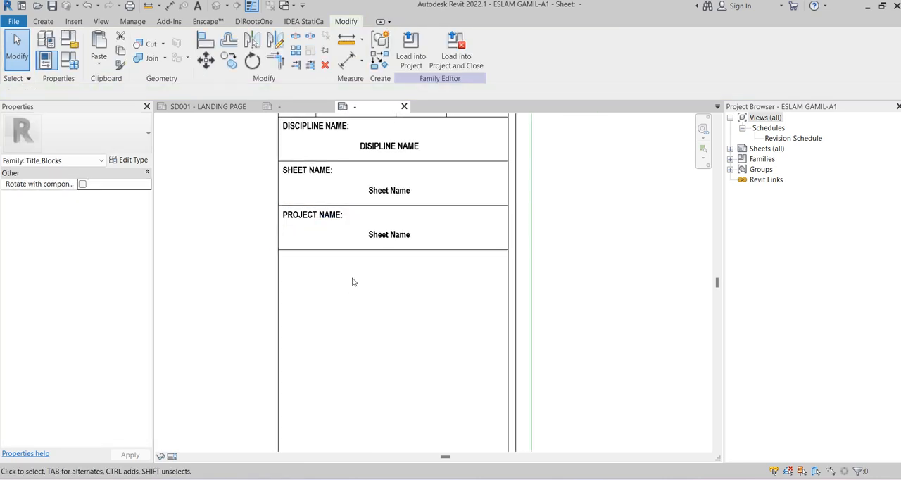
left_click(459, 250)
scroll(460, 250, "up", 1)
left_click_drag(467, 250, 468, 324)
Switch to AutoCAD and examine the project name box in the title block of BIM STEEL COURSE_PROJECT 01.dwg, returning to Revit
left_click(651, 330)
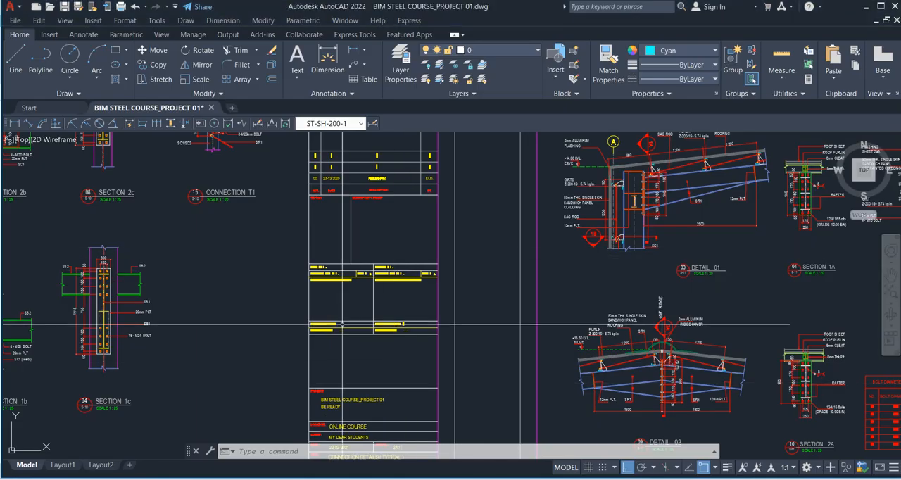
middle_click_drag(342, 324, 383, 174)
scroll(403, 277, "up", 4)
middle_click_drag(401, 275, 397, 236)
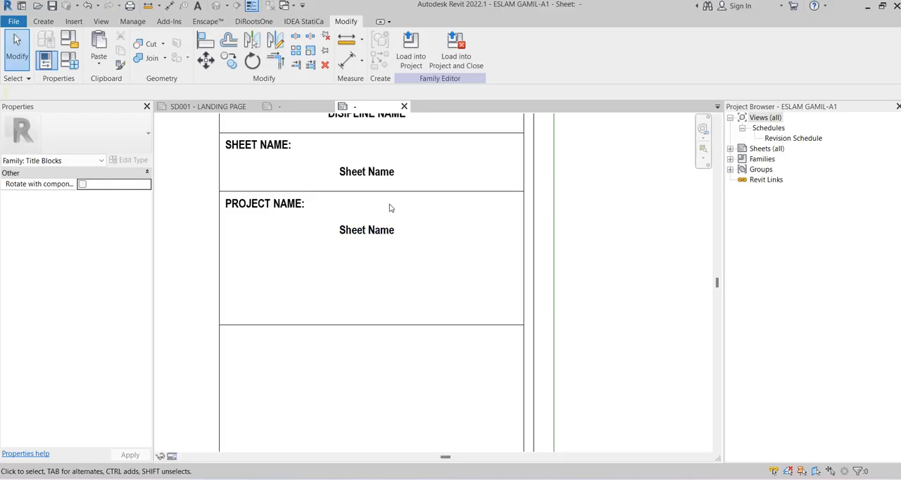
Replace the Sheet Name parameter in the label under PROJECT NAME: with the Project Name parameter
left_click(372, 232)
left_click(407, 60)
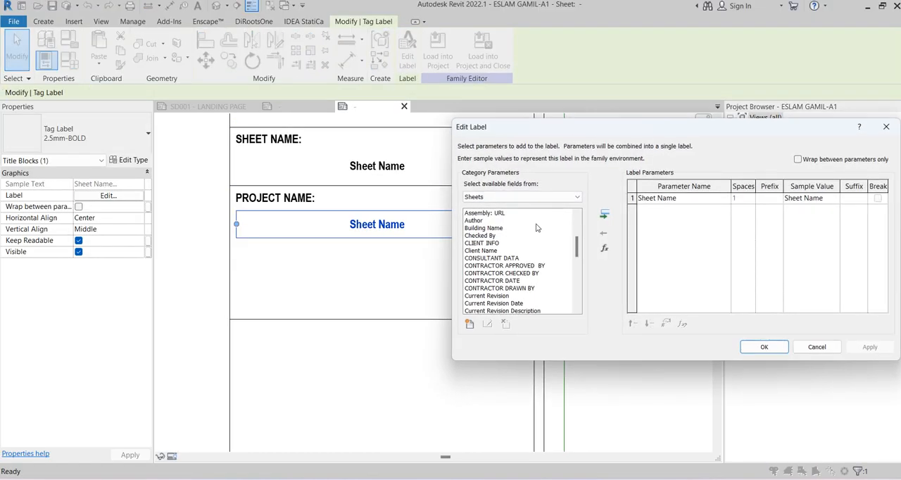
left_click(610, 235)
left_click(503, 243)
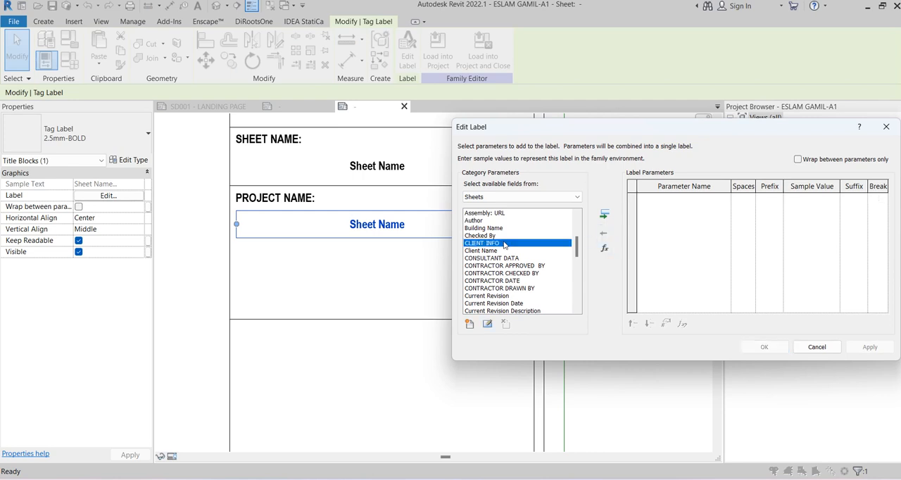
key("p")
scroll(526, 291, "down", 1)
scroll(513, 289, "down", 1)
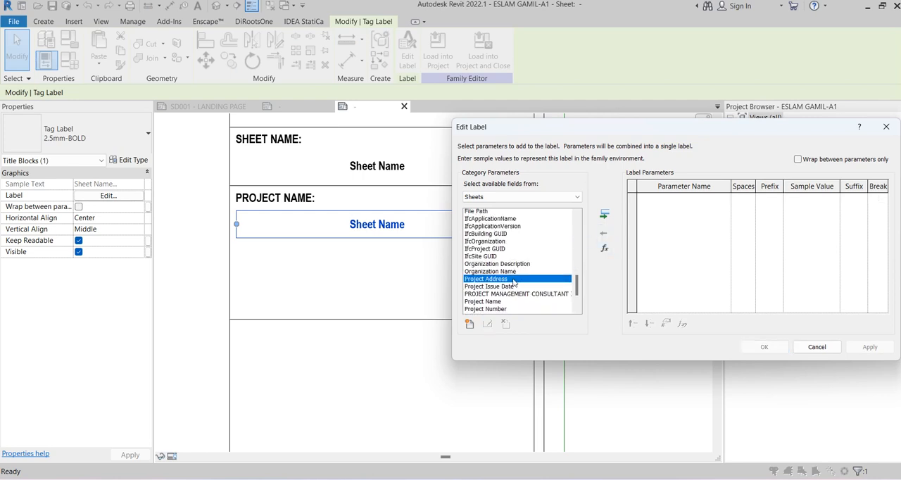
left_click(497, 281)
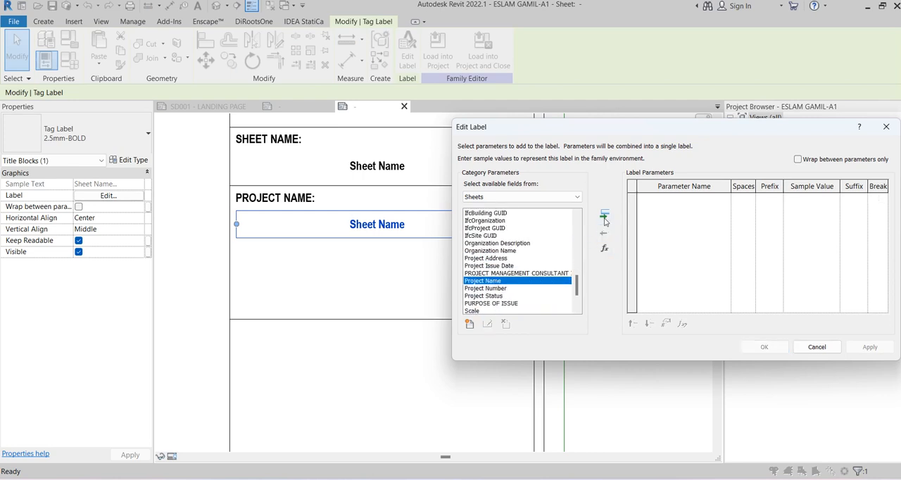
left_click(604, 218)
left_click(764, 347)
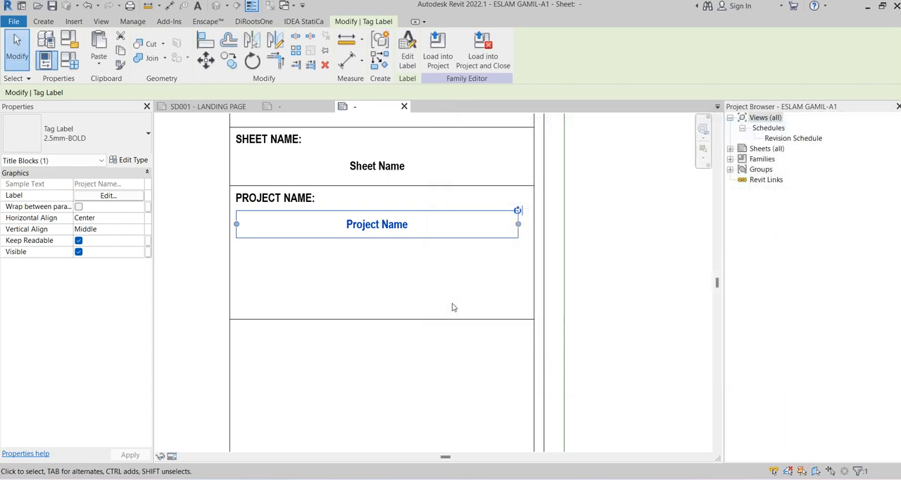
left_click(424, 278)
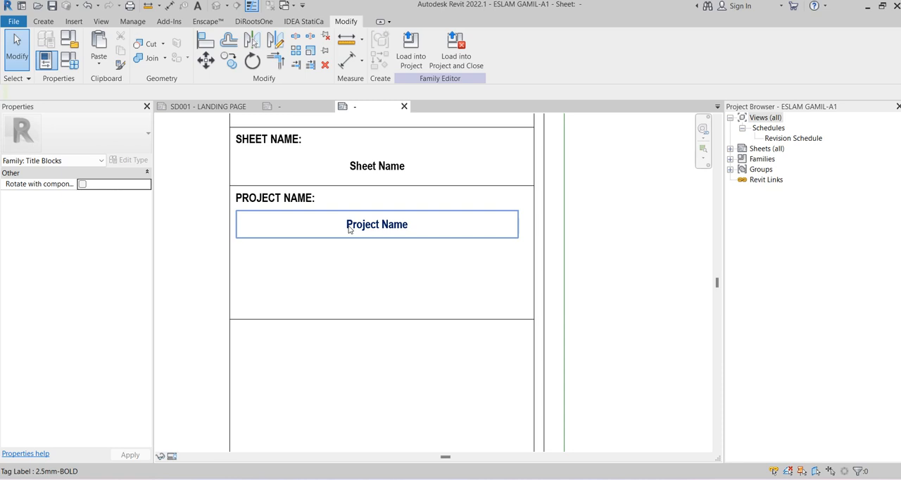
Copy the Project Name label twice straight down inside the PROJECT NAME: row, placing the first copy about 10 mm below the original
scroll(373, 249, "down", 2)
left_click(375, 239)
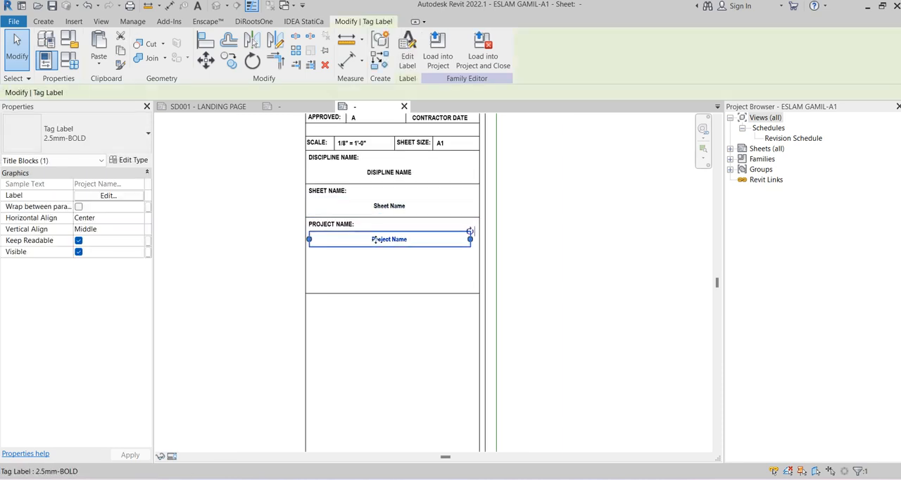
scroll(375, 239, "up", 2)
key("c")
key("o")
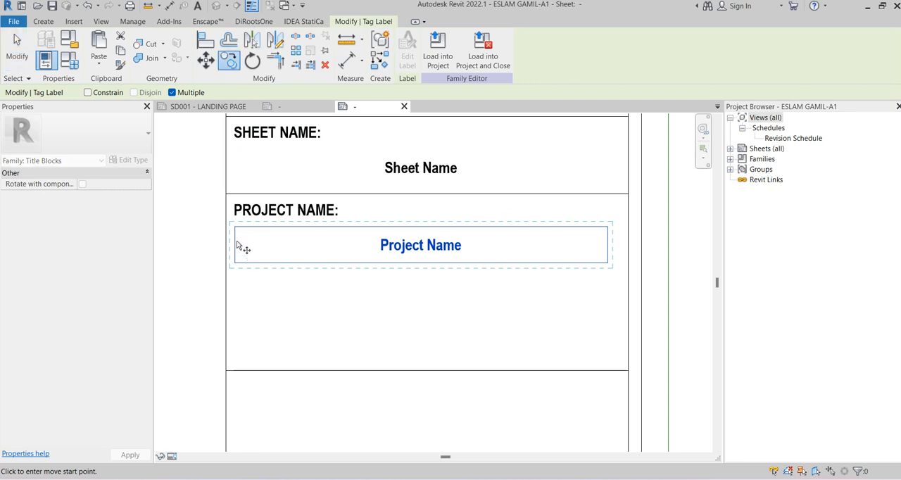
left_click(237, 243)
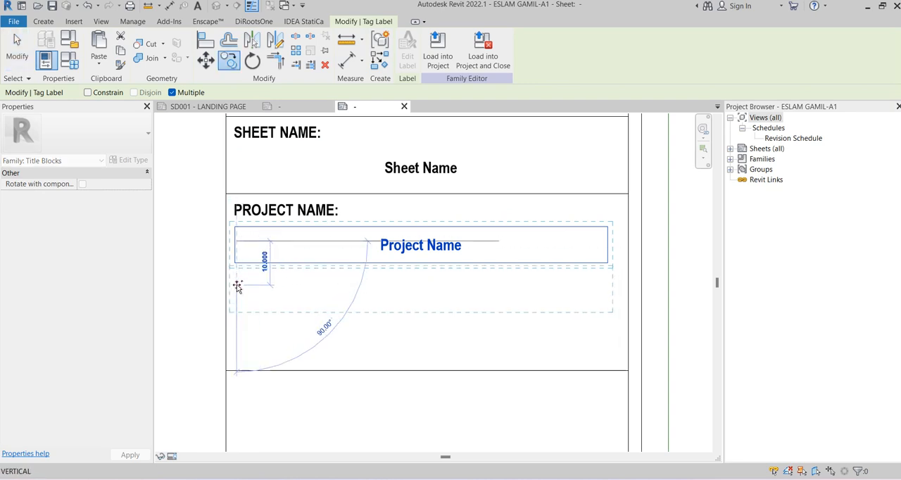
left_click(238, 286)
left_click(237, 338)
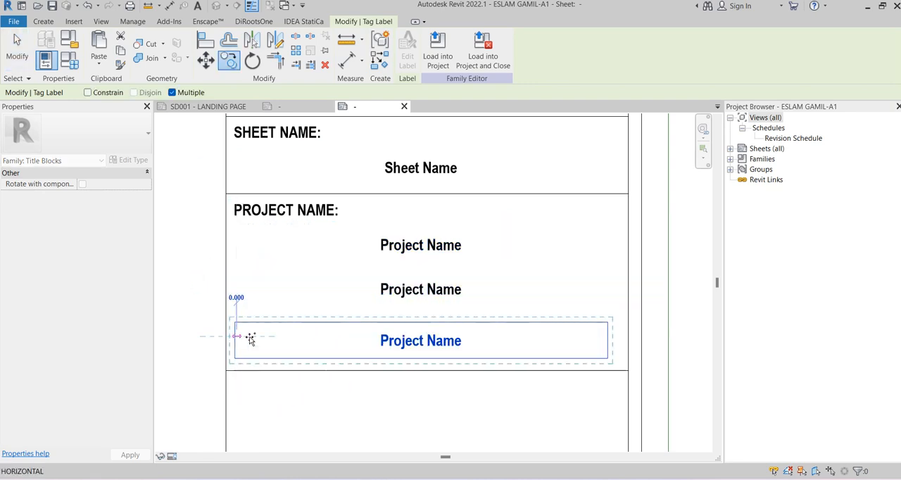
middle_click_drag(366, 307, 366, 279)
key("Escape")
key("Escape")
Remove Project Name from the middle label and create the shared parameter PROJECT NAME TITLE 2 in the TITLEBLOCKPARAMTERS group with the Common discipline
left_click(397, 270)
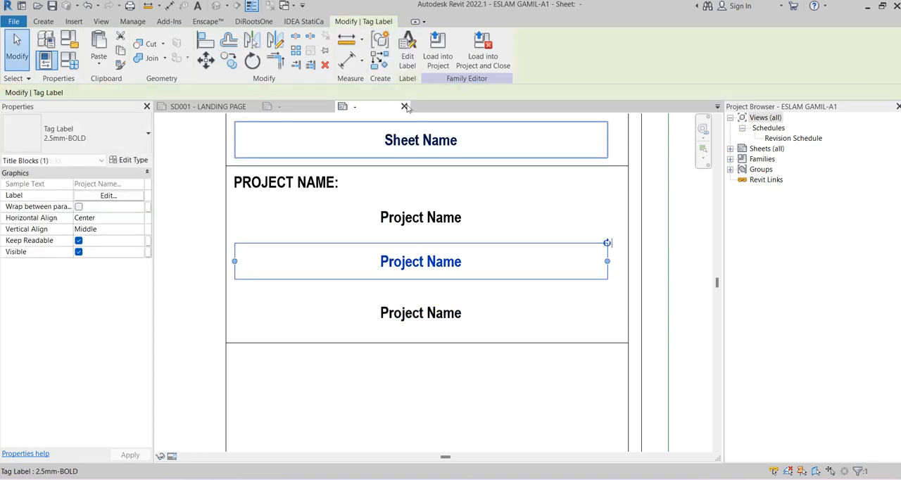
left_click(405, 61)
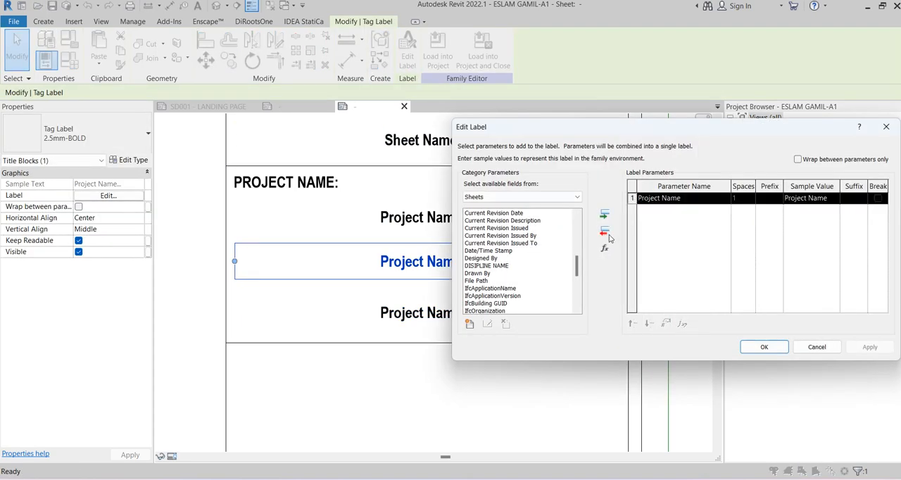
left_click(605, 233)
left_click(469, 324)
left_click(703, 213)
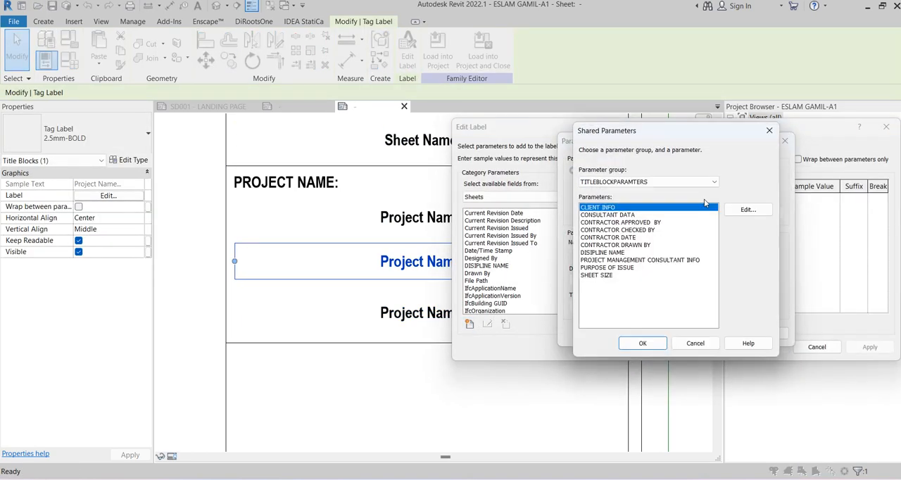
left_click(747, 209)
left_click(625, 177)
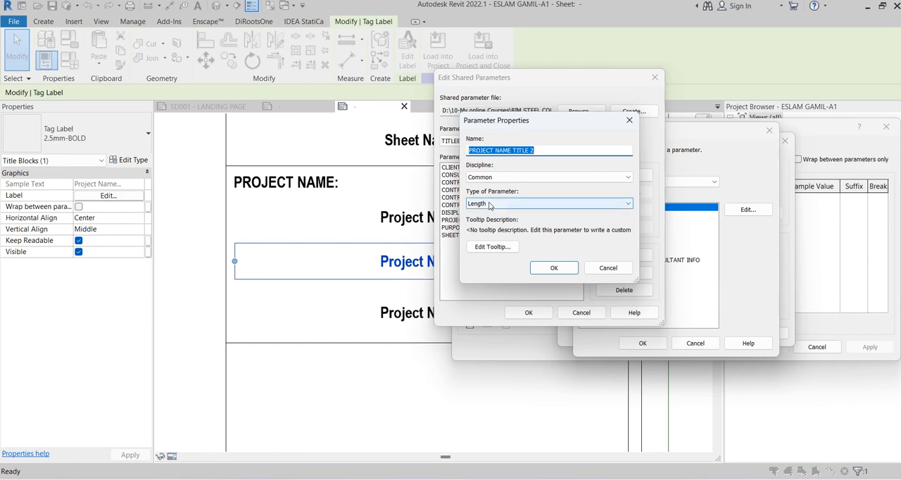
left_click(523, 204)
left_click(485, 211)
left_click(553, 269)
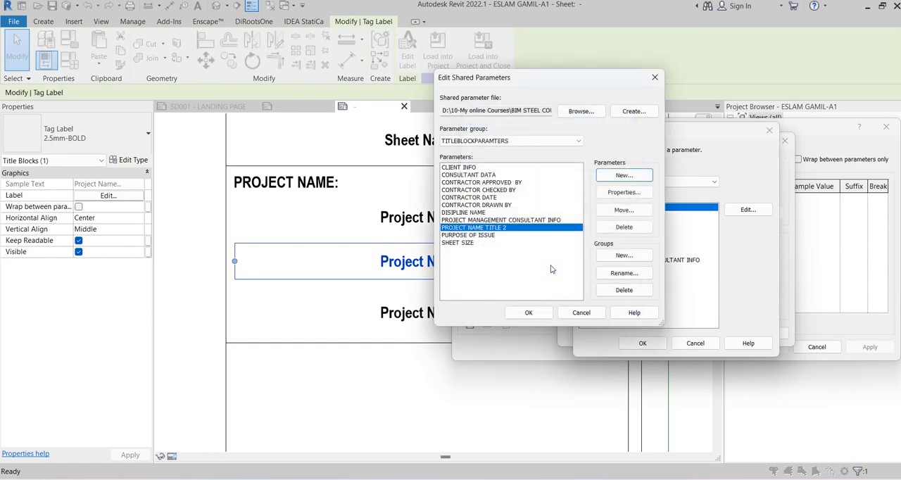
left_click(524, 312)
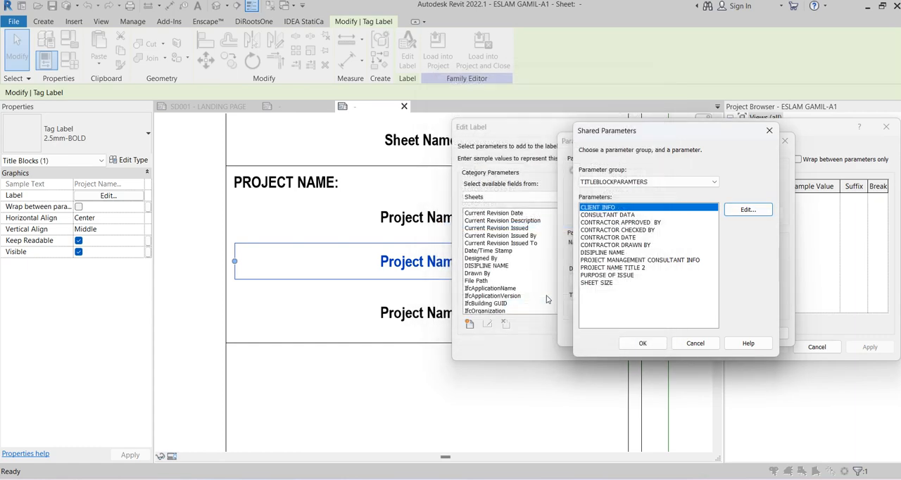
Assign the shared parameter PROJECT NAME TITLE 2 to the middle label in the PROJECT NAME: row
left_click(612, 268)
left_click(643, 343)
left_click(639, 337)
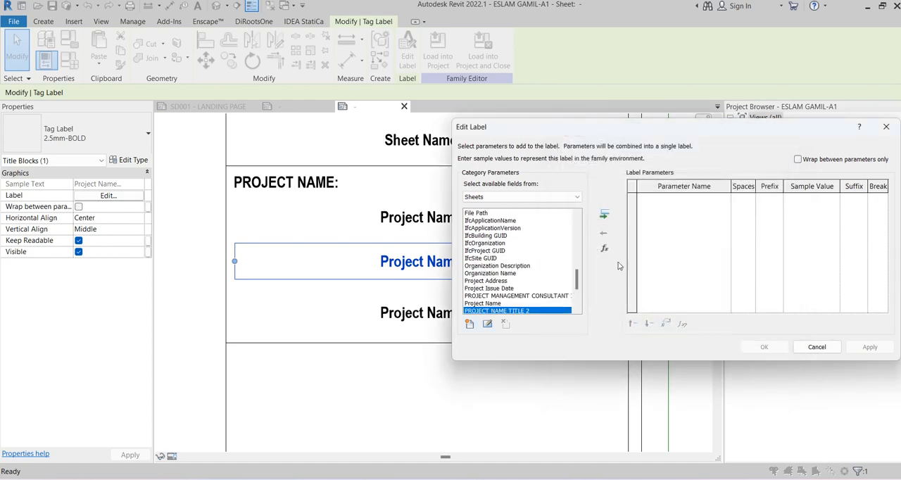
left_click(604, 214)
left_click(764, 346)
middle_click_drag(500, 387, 497, 327)
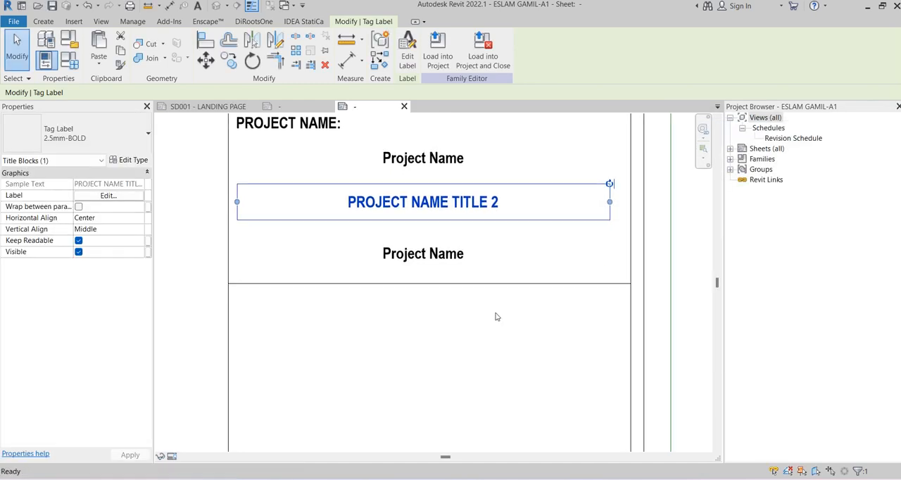
Remove Project Name from the lowest label in the PROJECT NAME: row and create the shared parameter PROJECT NAME TITLE 3 with discipline Common and type Text
left_click(445, 254)
left_click(407, 48)
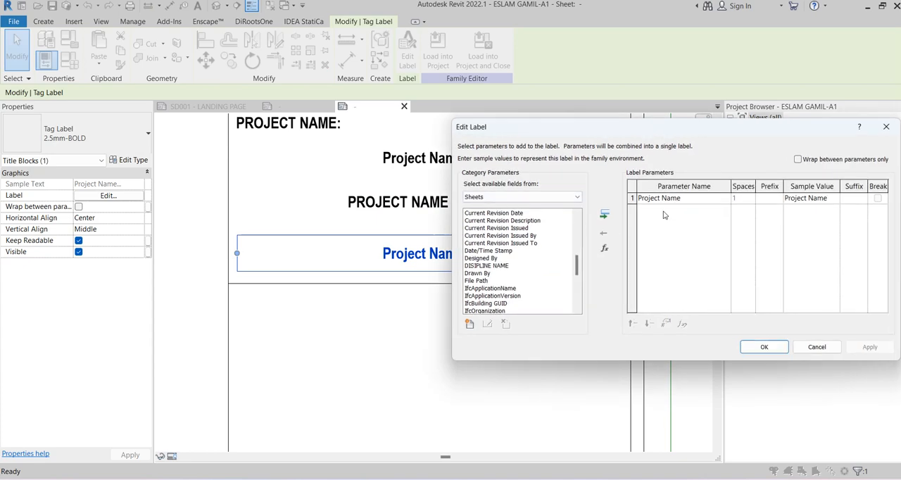
left_click(604, 230)
left_click(470, 324)
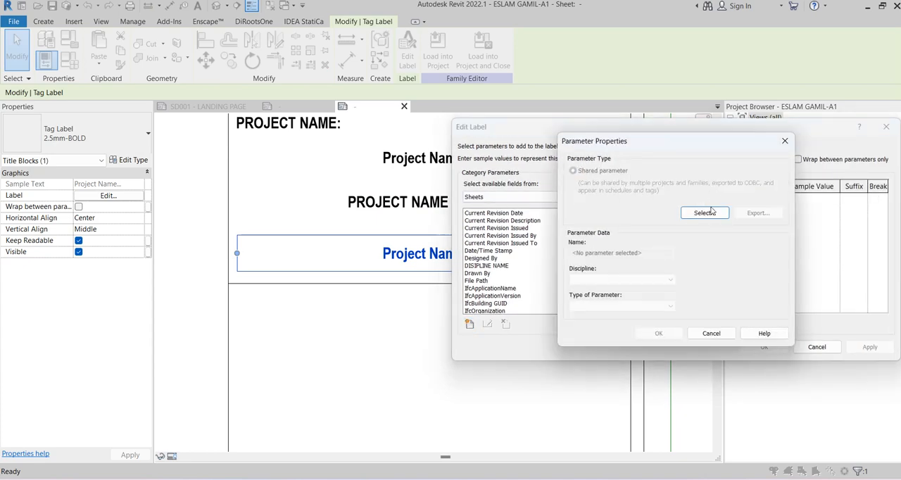
left_click(706, 213)
left_click(728, 210)
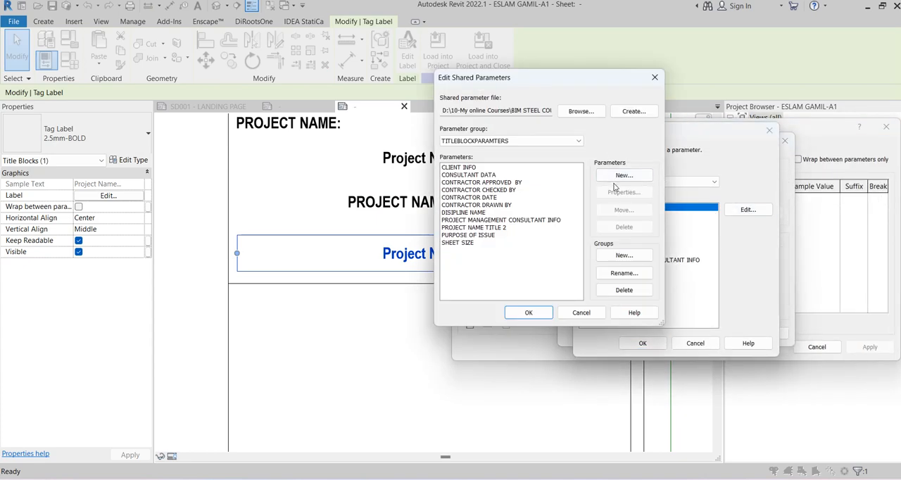
left_click(624, 176)
key("ctrl+v")
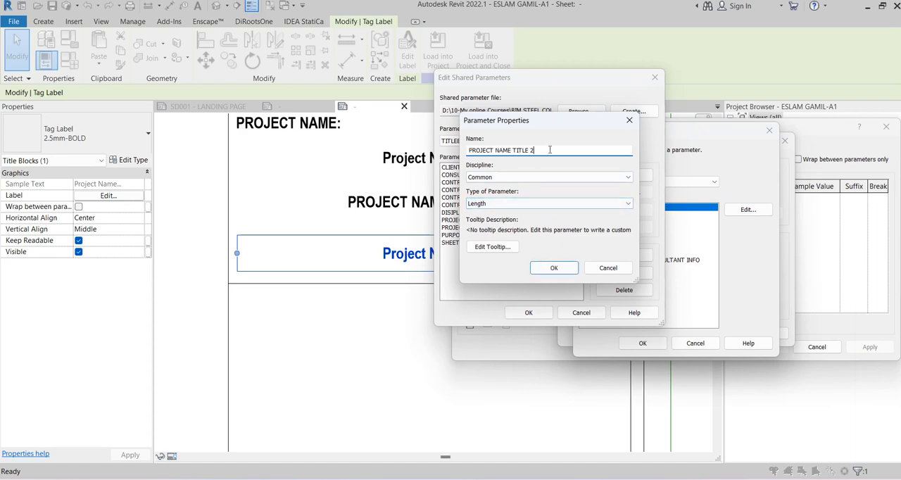
left_click(479, 203)
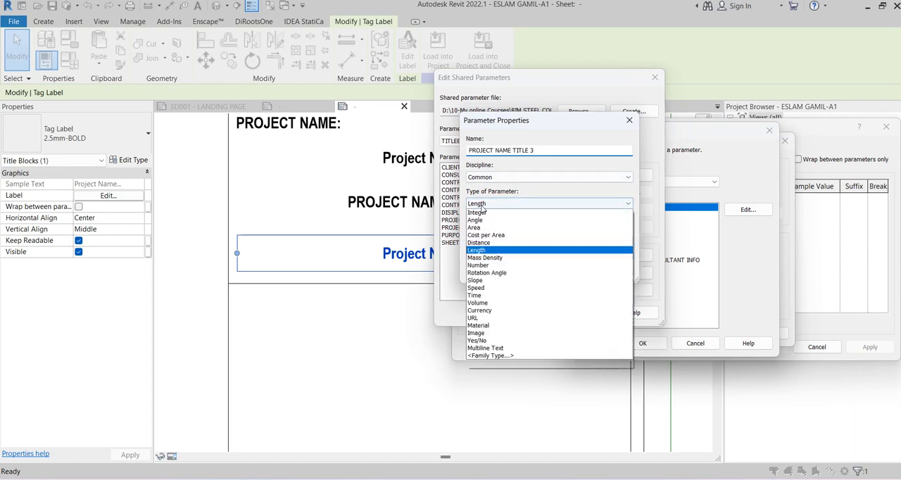
left_click(493, 304)
left_click(554, 268)
left_click(529, 313)
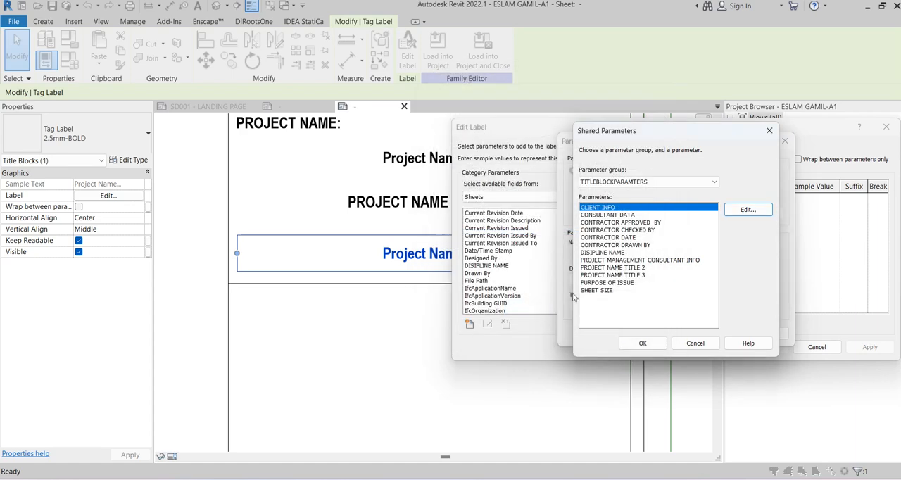
Assign the shared parameter PROJECT NAME TITLE 3 to the lowest label in the PROJECT NAME: row
left_click(623, 274)
left_click(642, 343)
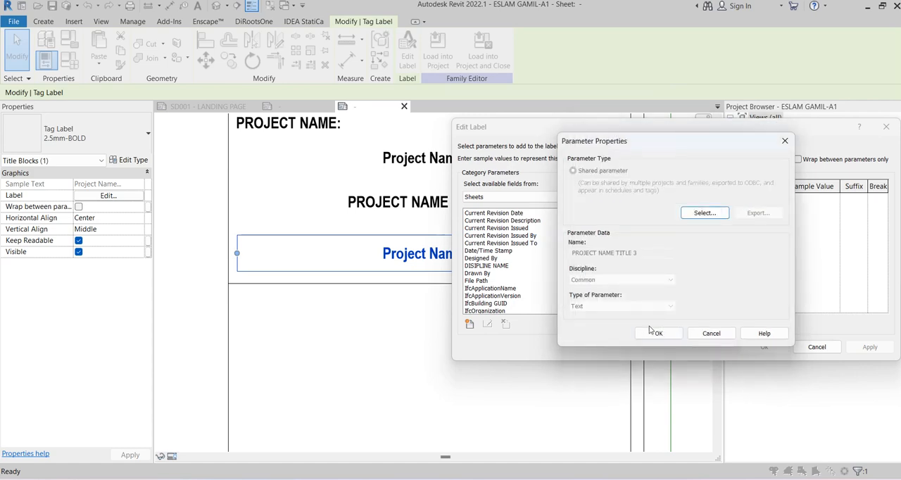
left_click(647, 333)
left_click(603, 215)
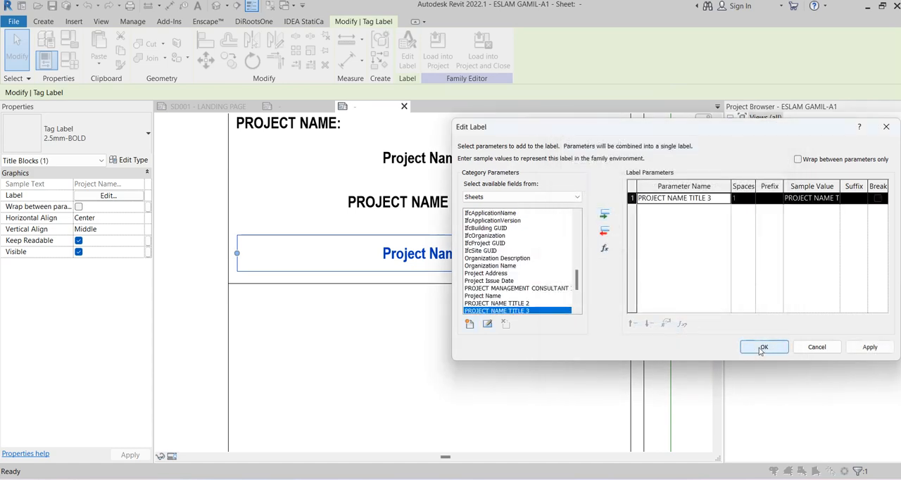
left_click(764, 346)
left_click(414, 353)
Nudge the Project Name, PROJECT NAME TITLE 2 and PROJECT NAME TITLE 3 labels upward so they sit closer together beneath the PROJECT NAME: heading
scroll(415, 344, "down", 2)
scroll(415, 252, "up", 2)
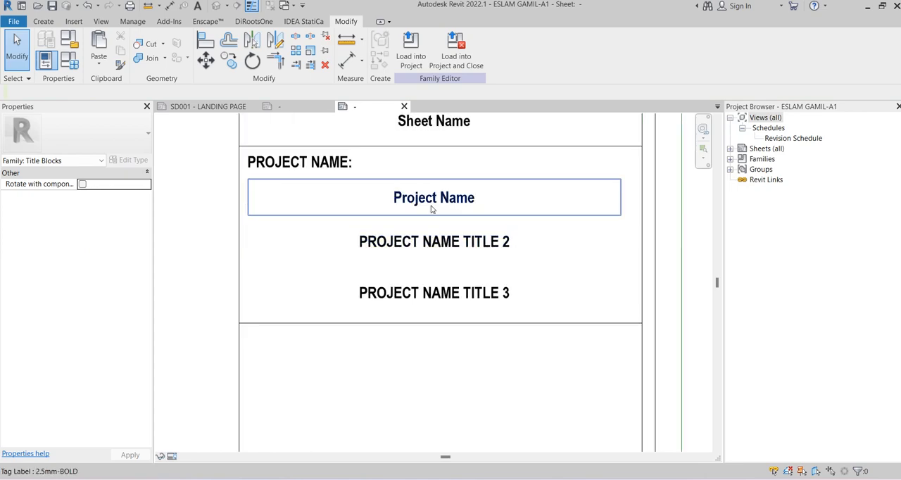
left_click(432, 204)
key("Up")
key("Up")
left_click(448, 245)
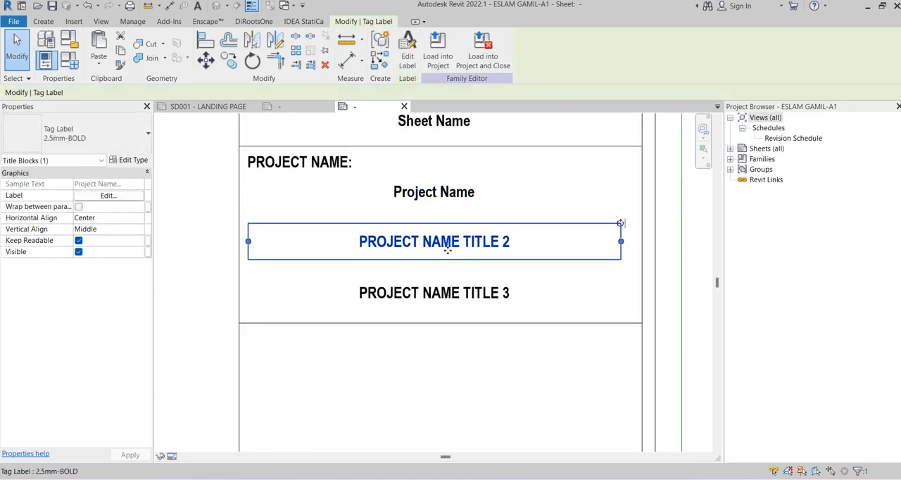
key("Up")
key("Up")
key("Up")
key("Up")
key("Up")
key("Up")
left_click(449, 293)
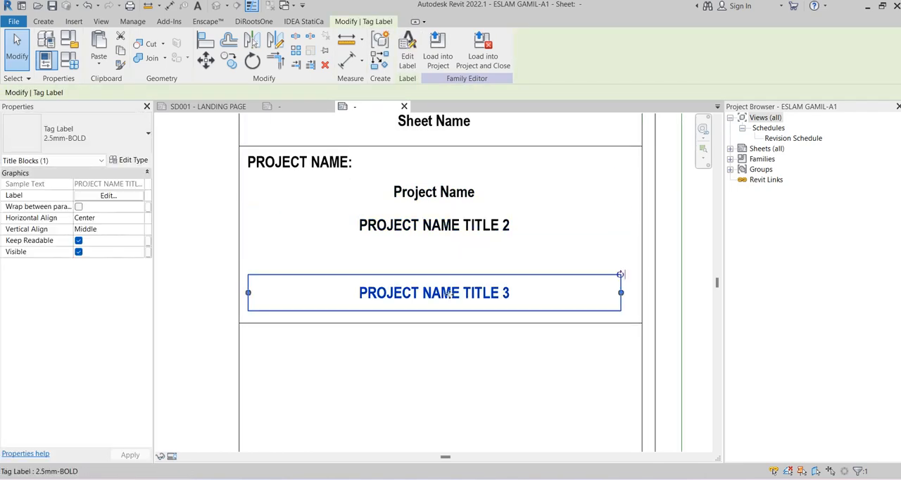
key("Up")
key("Up")
key("Up")
key("Up")
key("Up")
key("Up")
key("Up")
key("Up")
key("Up")
key("Up")
key("Up")
key("Up")
key("Up")
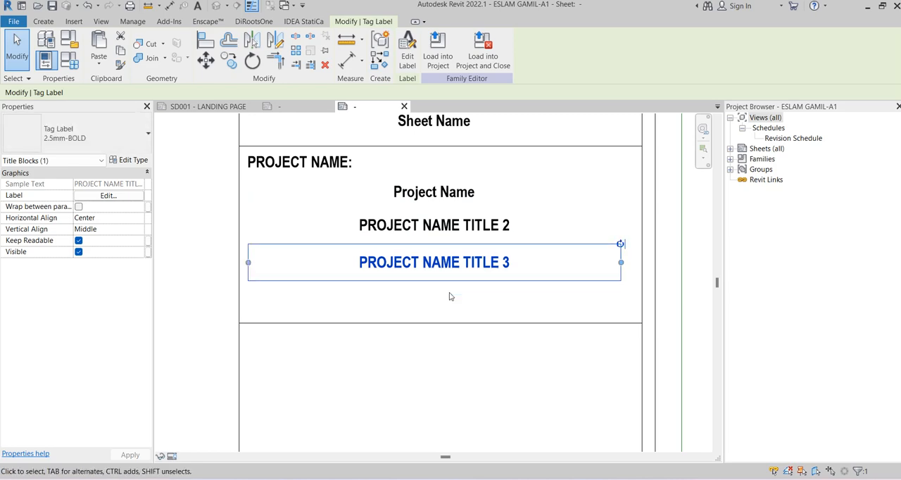
Move the lower border line of the PROJECT NAME: row up to make the row about 31 mm high
left_click(455, 319)
left_click(456, 322)
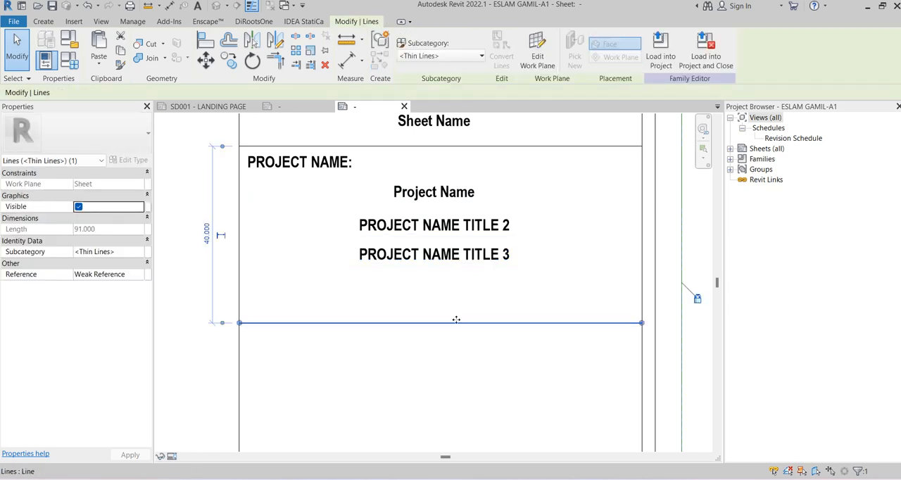
left_click_drag(456, 322, 456, 284)
left_click(447, 343)
scroll(446, 343, "down", 2)
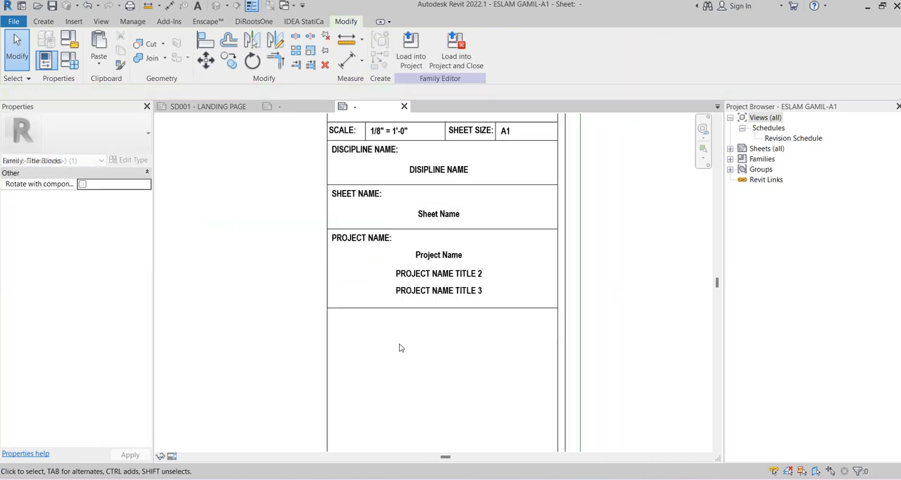
Copy the PROJECT NAME: heading and the Project Name label about 31 mm straight down into the empty area below the row
middle_click_drag(386, 340, 382, 280)
left_click(282, 106)
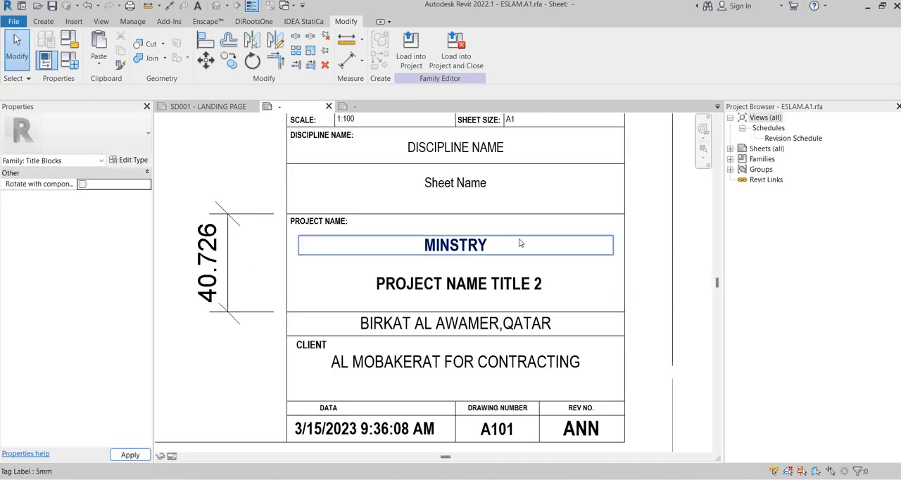
middle_click_drag(519, 243, 515, 176)
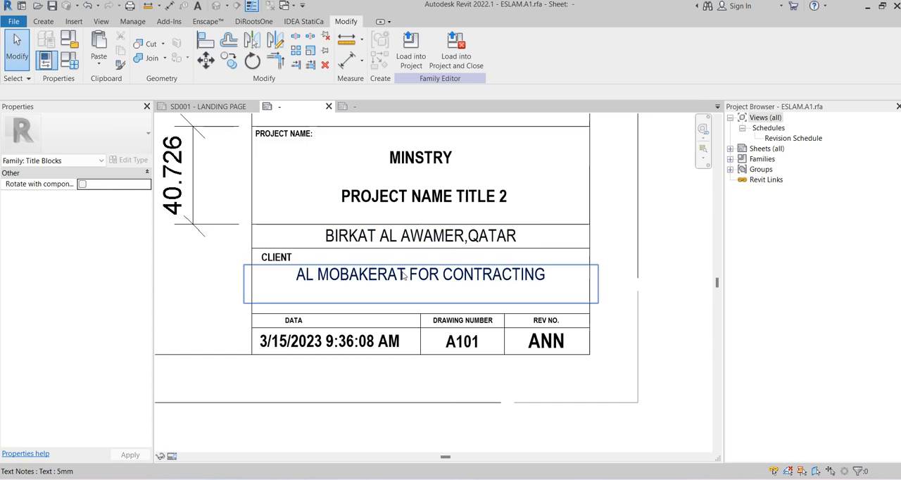
left_click(364, 109)
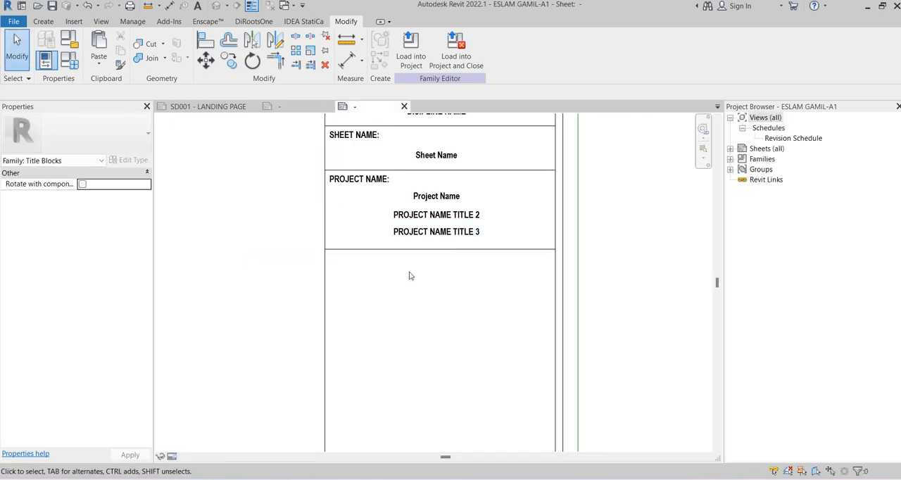
left_click(339, 179)
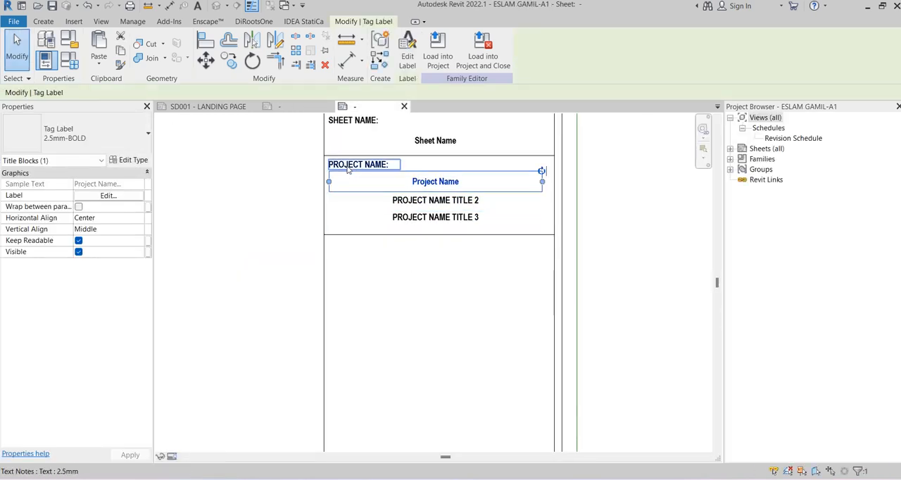
left_click(348, 166)
left_click(443, 182, "ctrl")
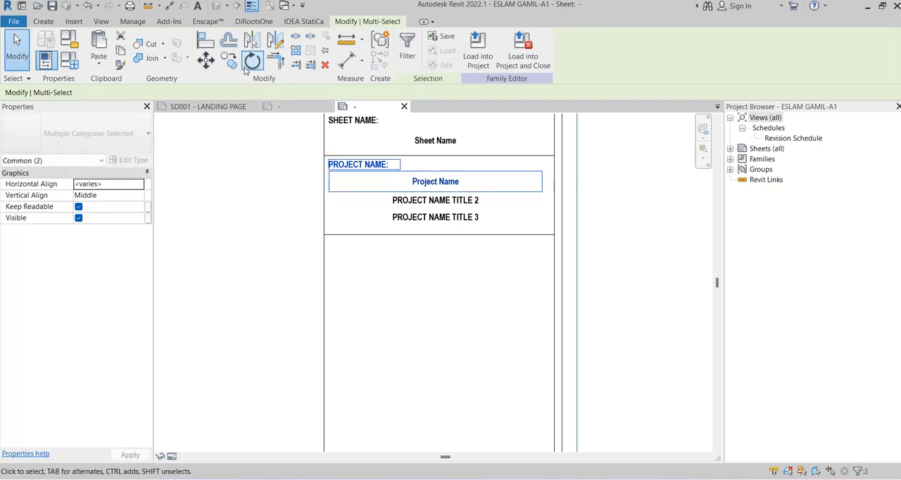
left_click(229, 59)
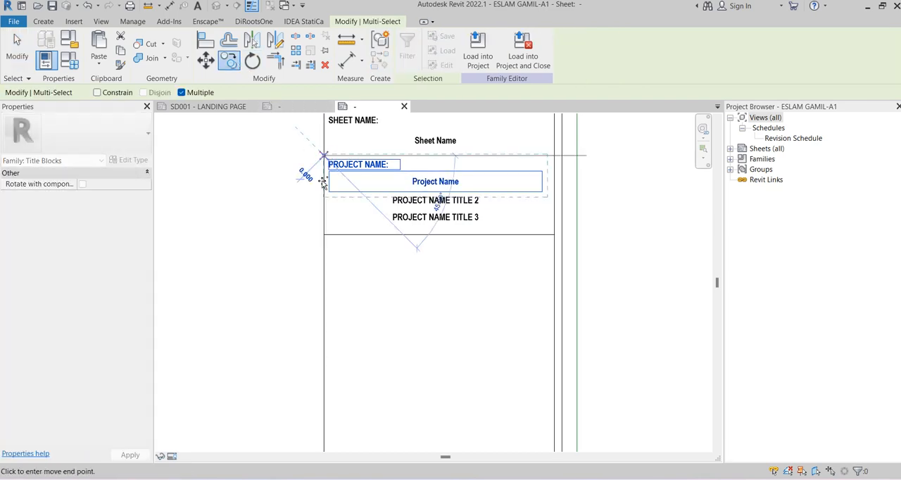
left_click(325, 235)
key("Escape")
key("Escape")
Change the copied heading text to PROJECT LOCATION: and widen its text box so it fits on one line
scroll(351, 247, "up", 3)
left_click(366, 242)
left_click(376, 241)
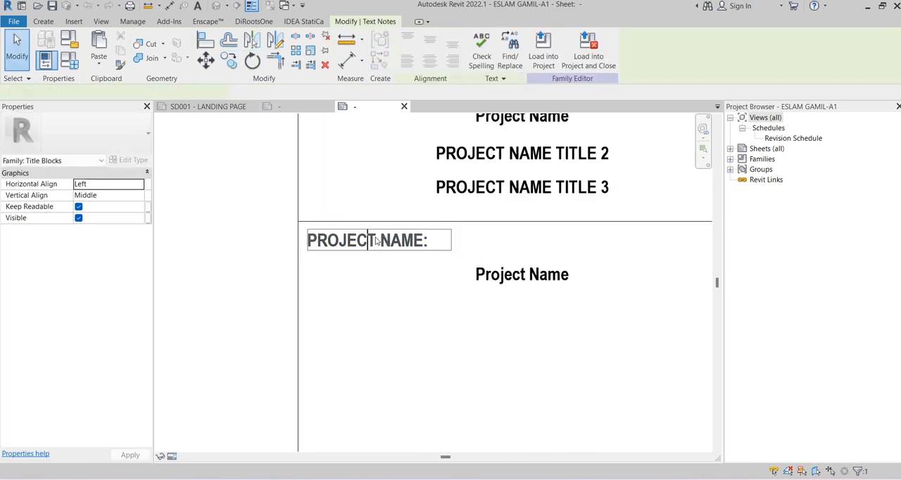
left_click_drag(425, 241, 392, 243)
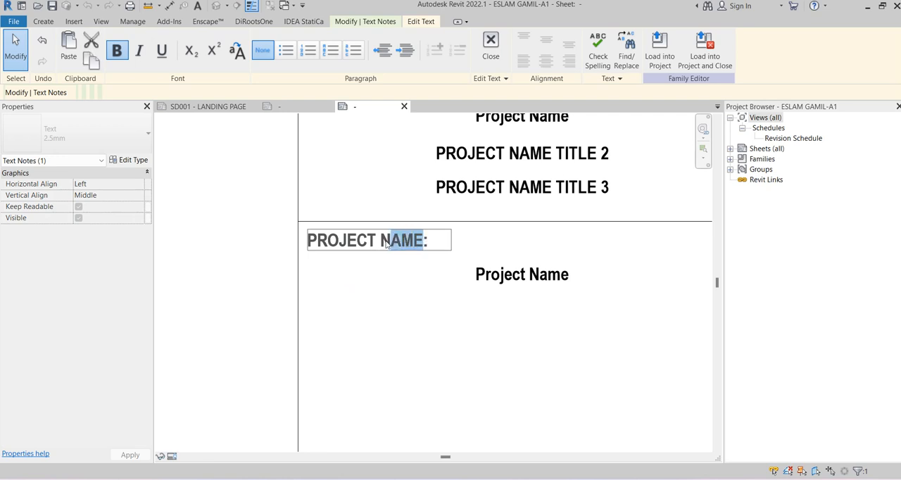
type("LOCAT")
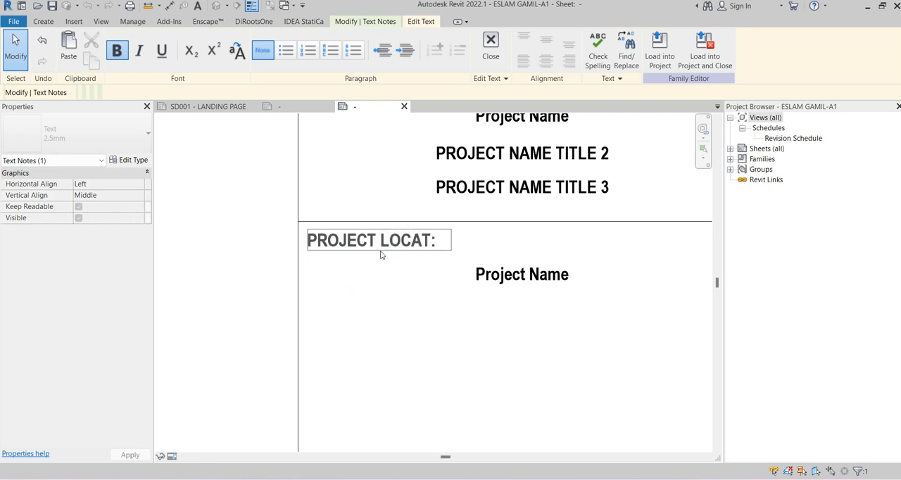
type("ION")
left_click(245, 273)
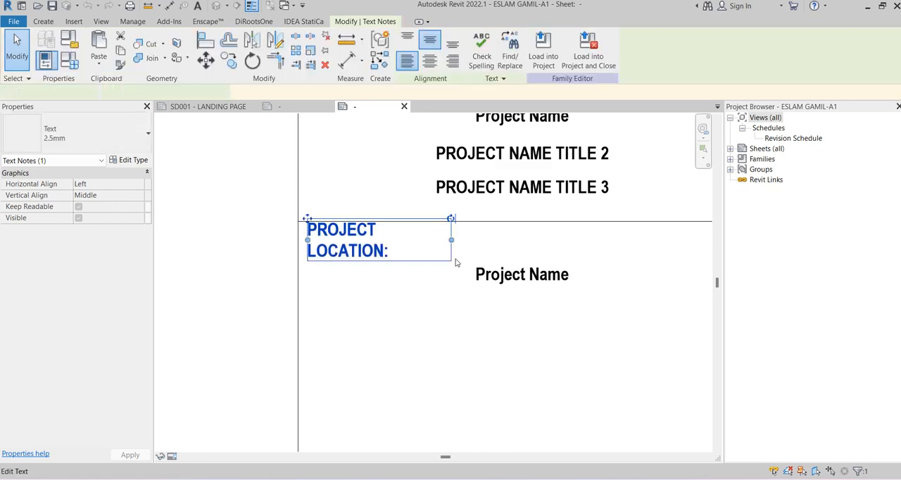
left_click_drag(453, 240, 584, 240)
left_click(445, 314)
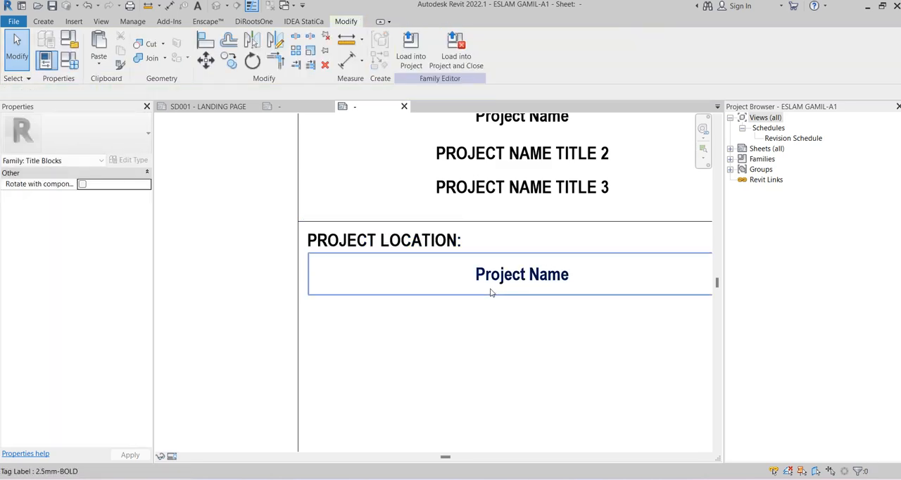
Open the copied label under PROJECT LOCATION: for editing and remove its Project Name parameter
left_click(491, 290)
double_click(602, 284)
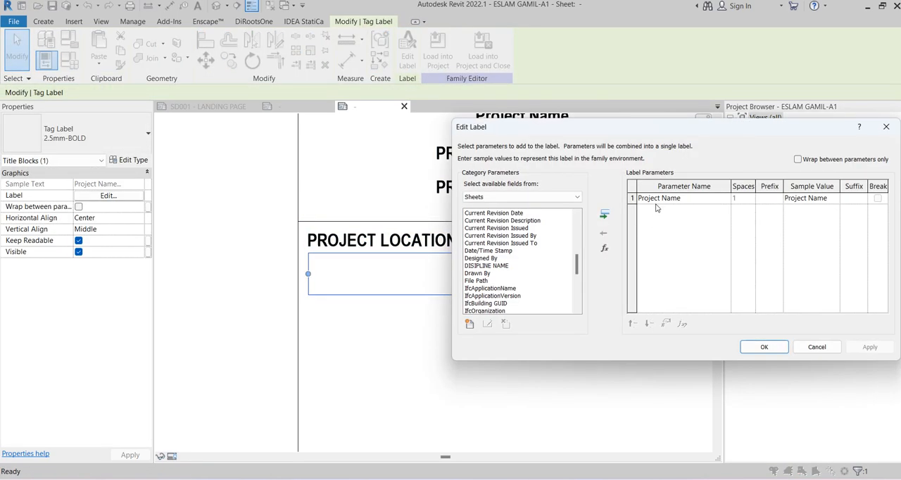
left_click(604, 232)
left_click(498, 251)
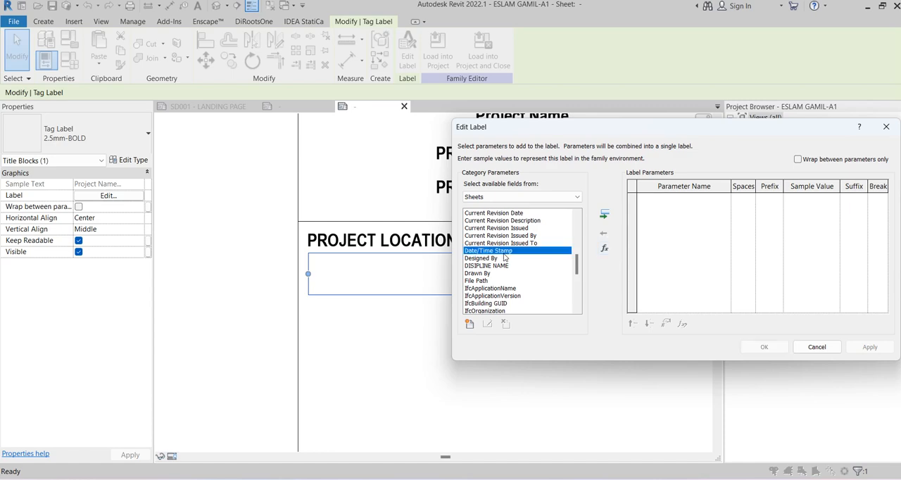
left_click(498, 258)
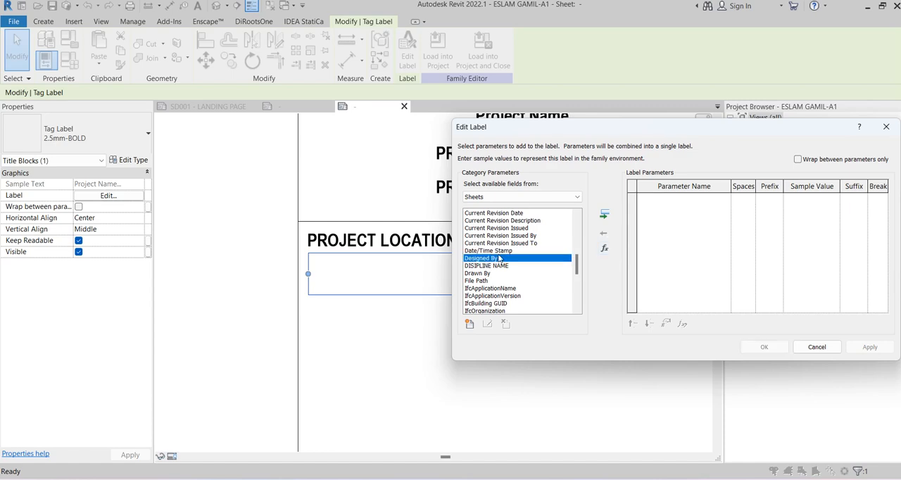
Create the shared parameter PROJECT LOCATION 1 in the TITLEBLOCKPARAMTERS group with discipline Common and type Text
left_click(470, 324)
left_click(702, 214)
left_click(747, 209)
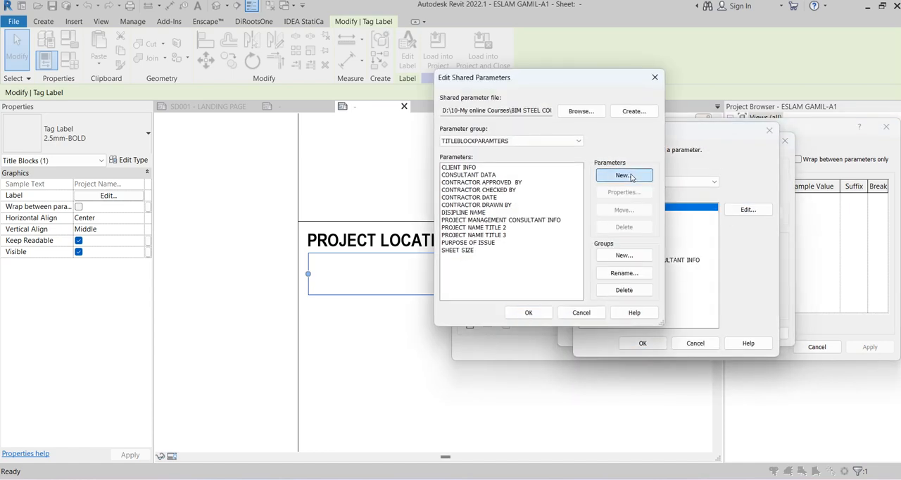
left_click(623, 176)
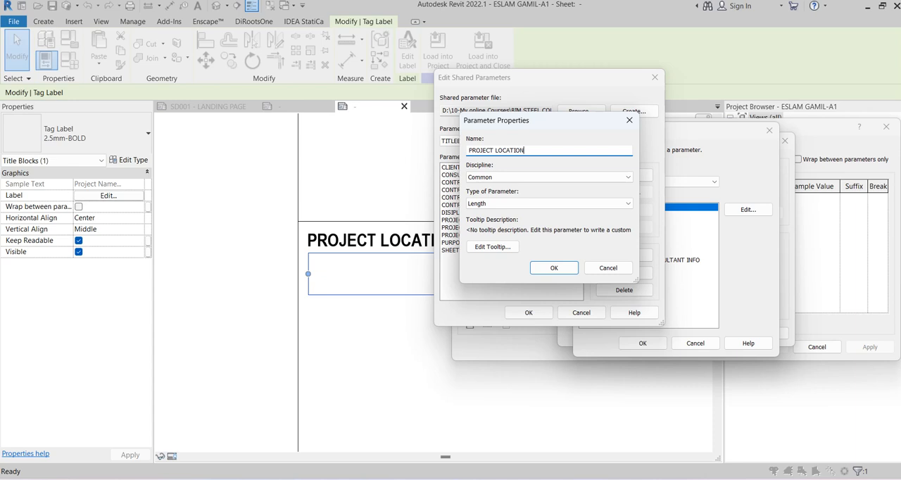
left_click(522, 202)
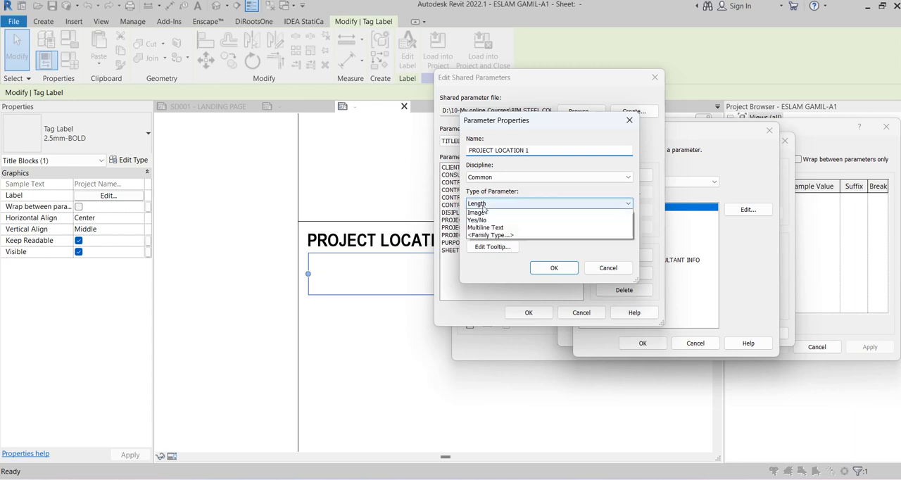
left_click(486, 214)
key("shift+Tab")
key("shift+Tab")
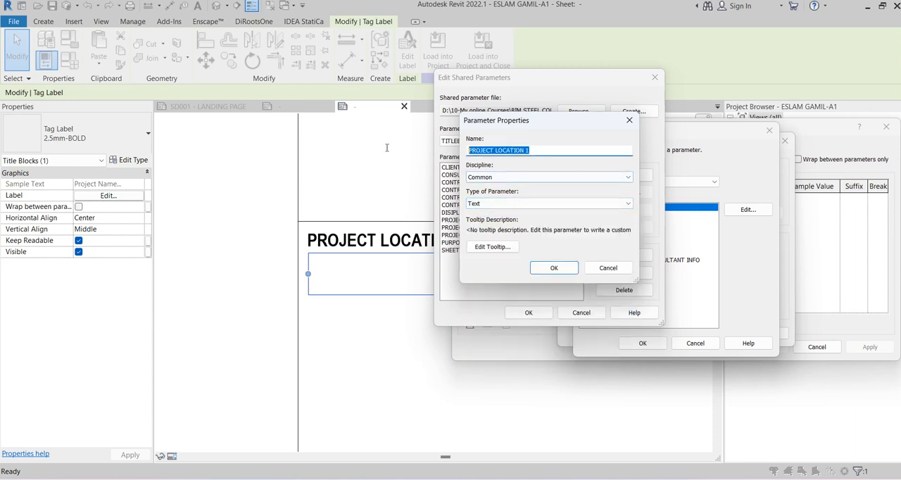
key("ctrl+v")
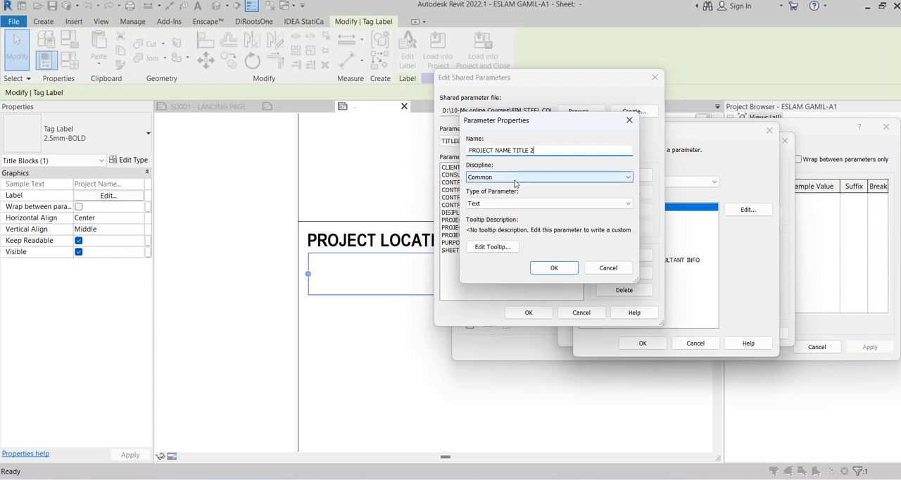
key("ctrl+z")
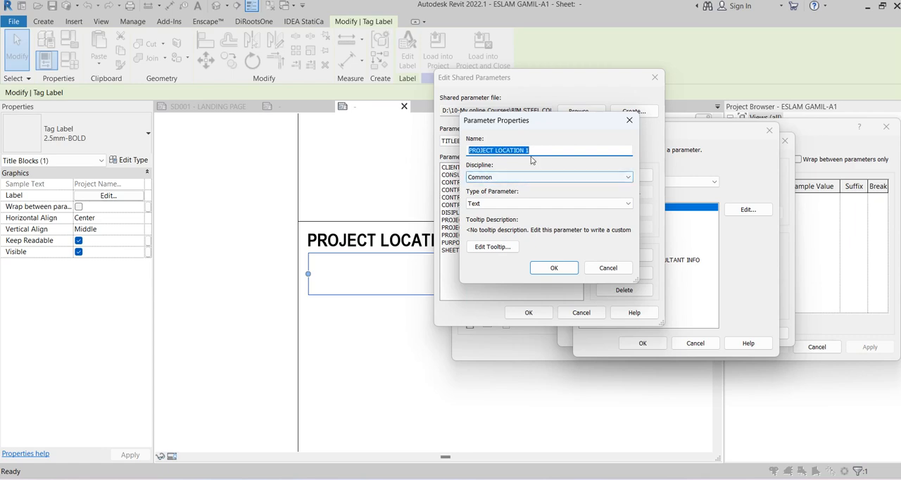
left_click(542, 265)
left_click(528, 313)
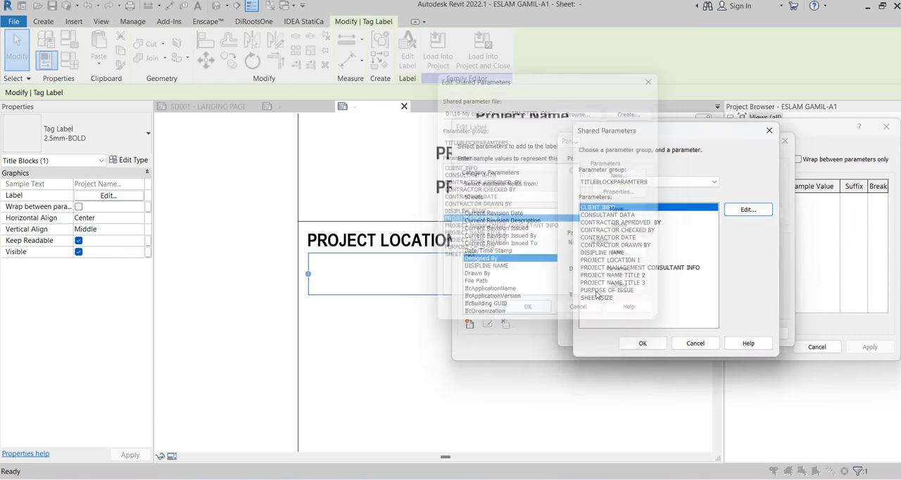
Select the shared parameter PROJECT LOCATION 1 and add it to the label under the PROJECT LOCATION: heading
left_click(635, 260)
left_click(642, 343)
left_click(656, 334)
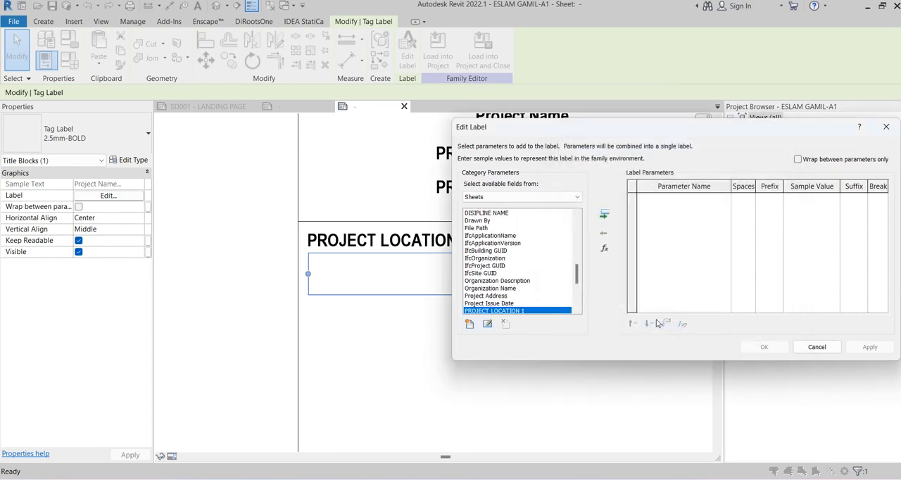
left_click(607, 215)
left_click(763, 344)
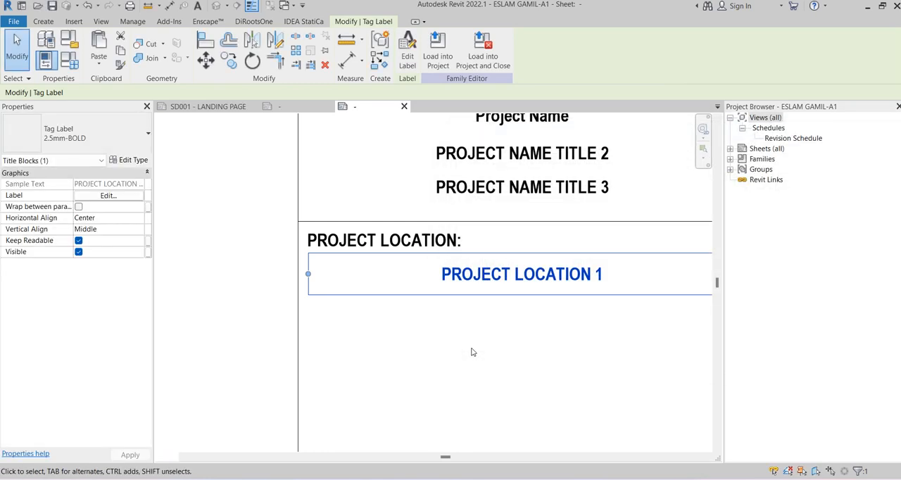
left_click(480, 349)
Copy the PROJECT LOCATION 1 label straight down to form a second line directly below it
middle_click_drag(498, 341, 394, 258)
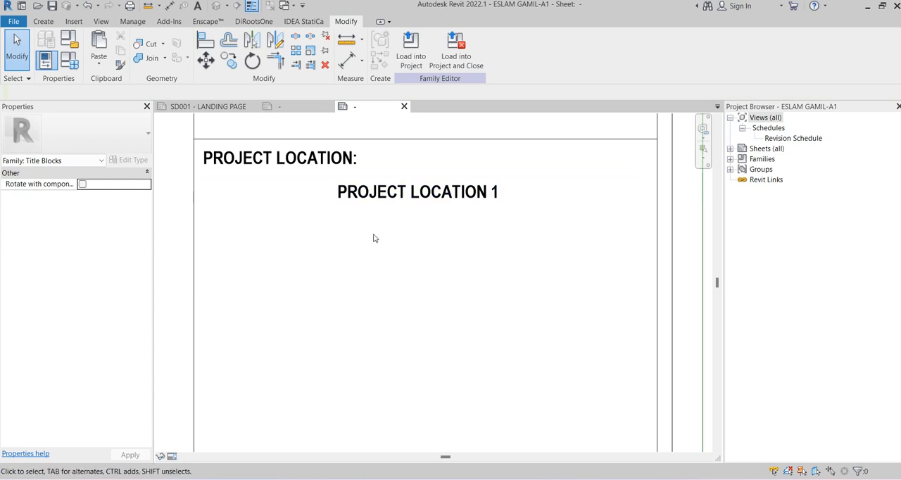
left_click(427, 210)
left_click(229, 60)
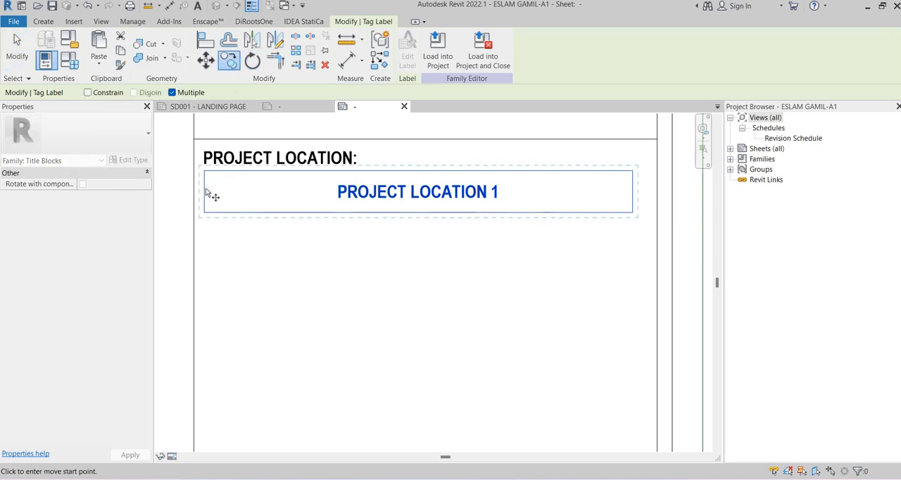
left_click(205, 190)
left_click(206, 227)
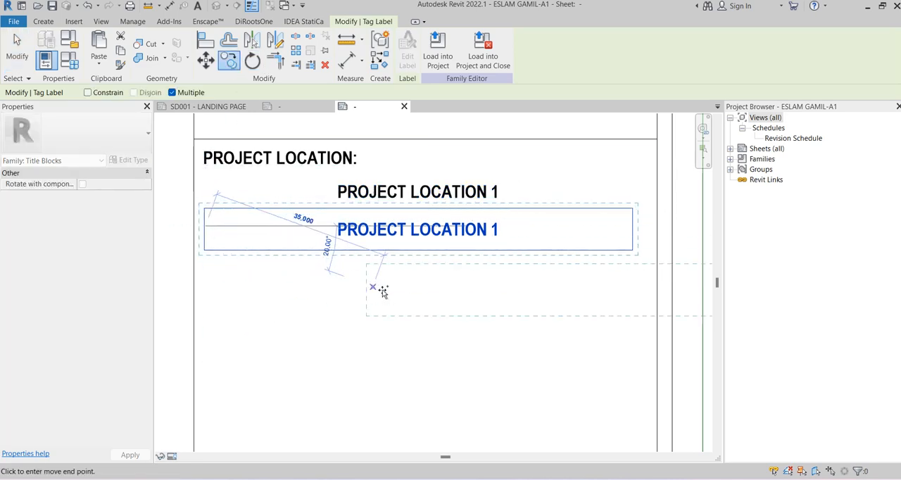
key("Escape")
Remove PROJECT LOCATION 1 from the copied label and create the shared parameter PROJECT LOCATION 2 with discipline Common and type Text
left_click(407, 56)
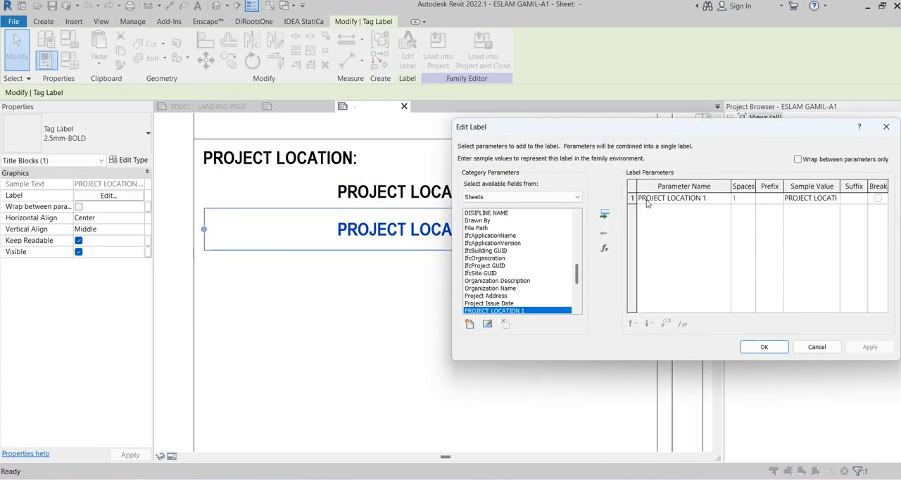
left_click(604, 232)
left_click(470, 324)
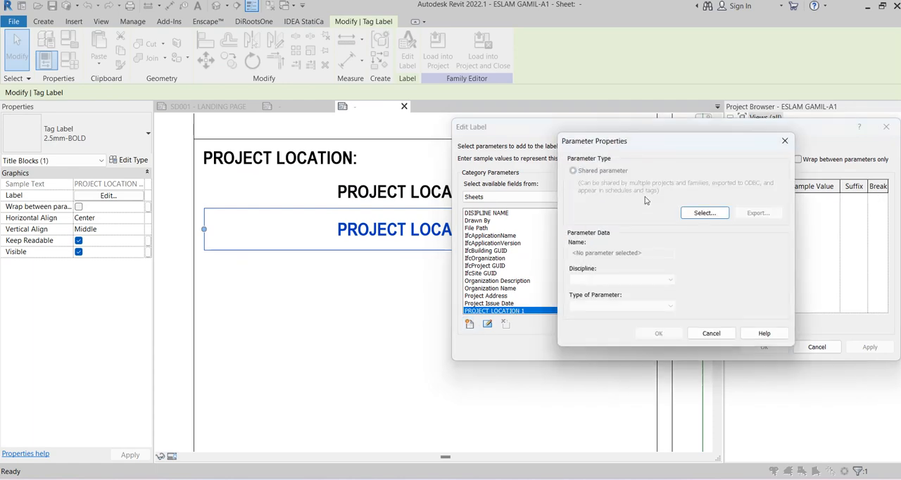
left_click(689, 215)
left_click(747, 209)
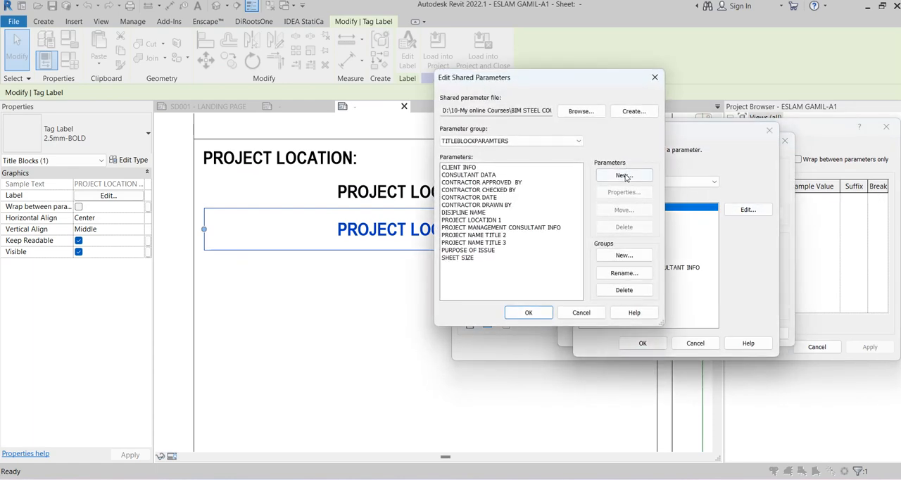
left_click(624, 175)
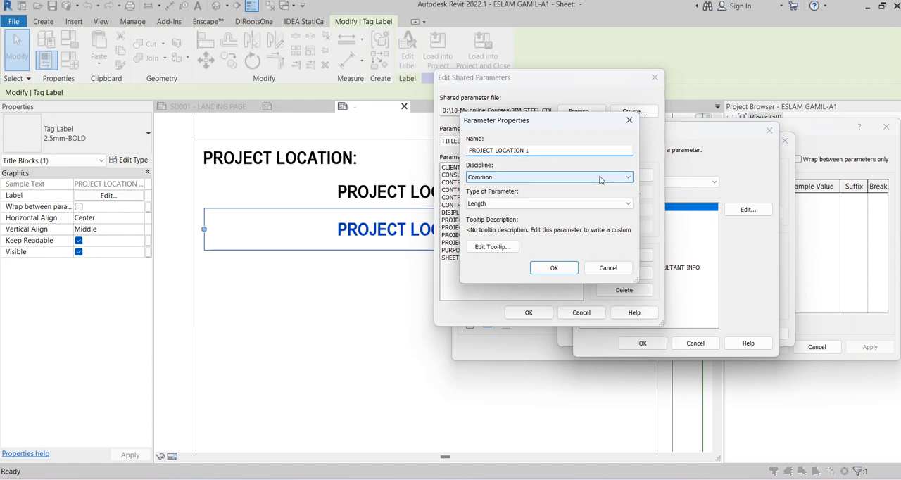
left_click(549, 204)
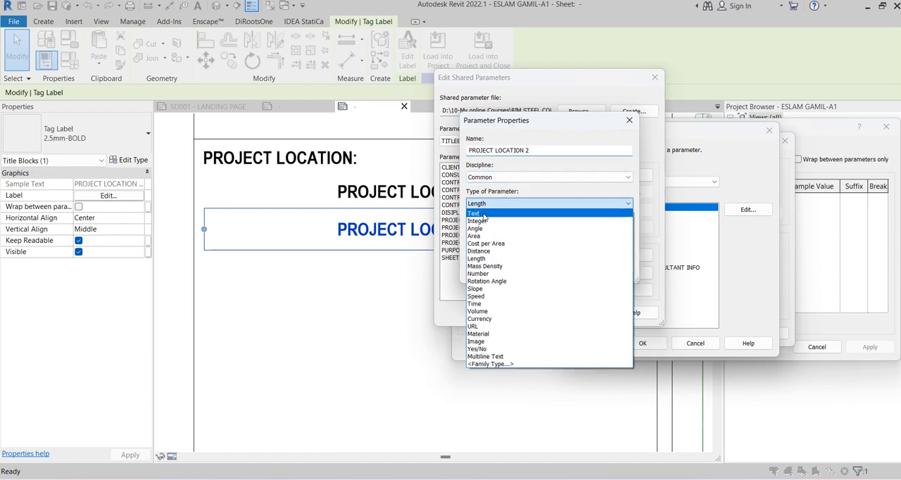
left_click(493, 211)
left_click(554, 268)
left_click(529, 312)
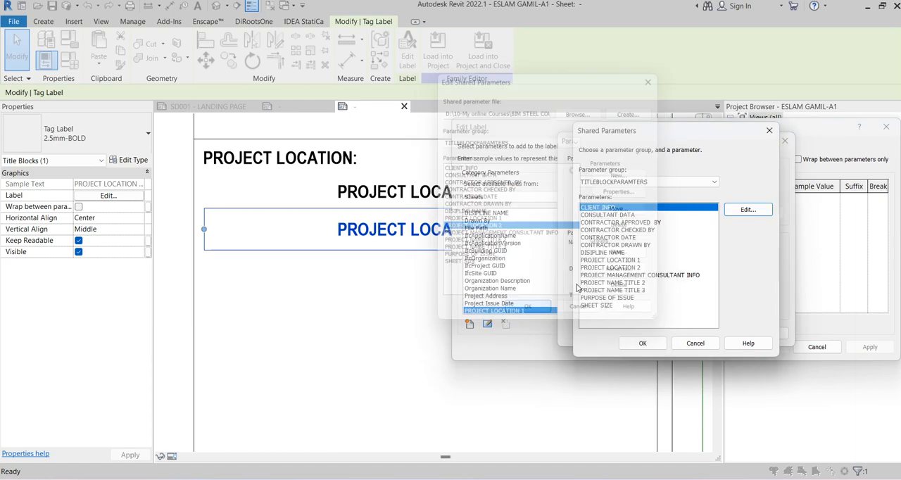
Select the shared parameter PROJECT LOCATION 2 and add it to the copied second-line label
left_click(642, 290)
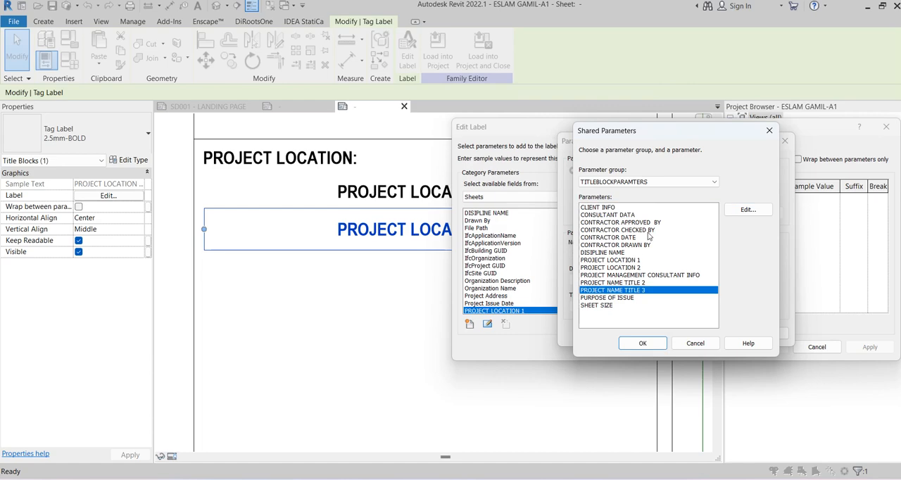
left_click(632, 267)
left_click(642, 342)
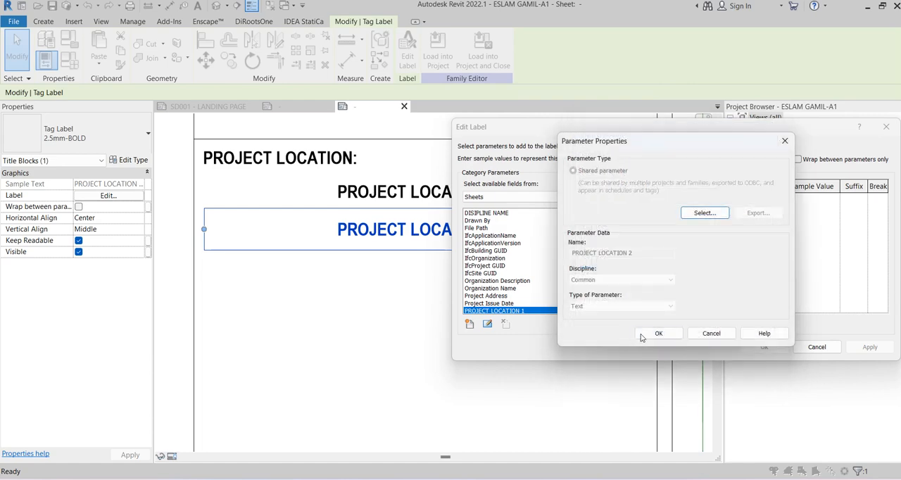
left_click(643, 338)
left_click(604, 214)
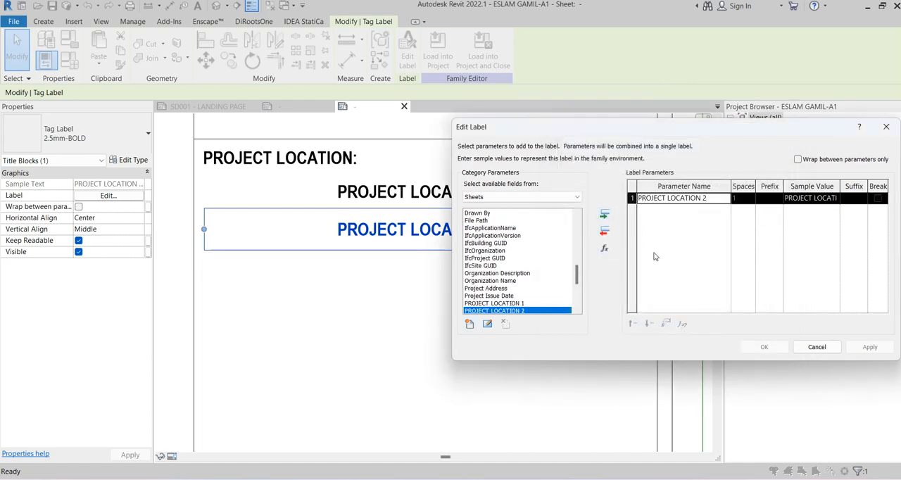
left_click(756, 348)
left_click(407, 312)
Copy the horizontal divider line above PROJECT LOCATION: straight down to just below the PROJECT LOCATION 2 label, closing the row
scroll(406, 313, "down", 1)
middle_click_drag(411, 296, 411, 275)
left_click(358, 224)
left_click(304, 168)
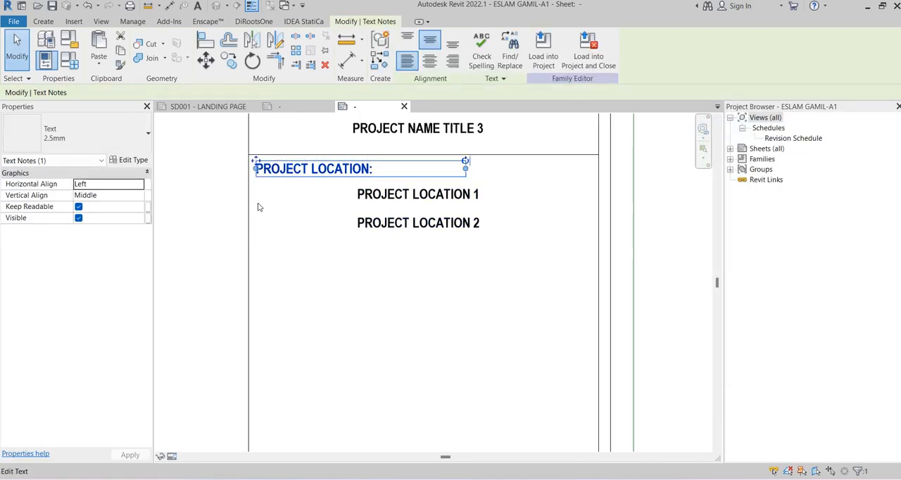
left_click(280, 154)
key("r")
key("o")
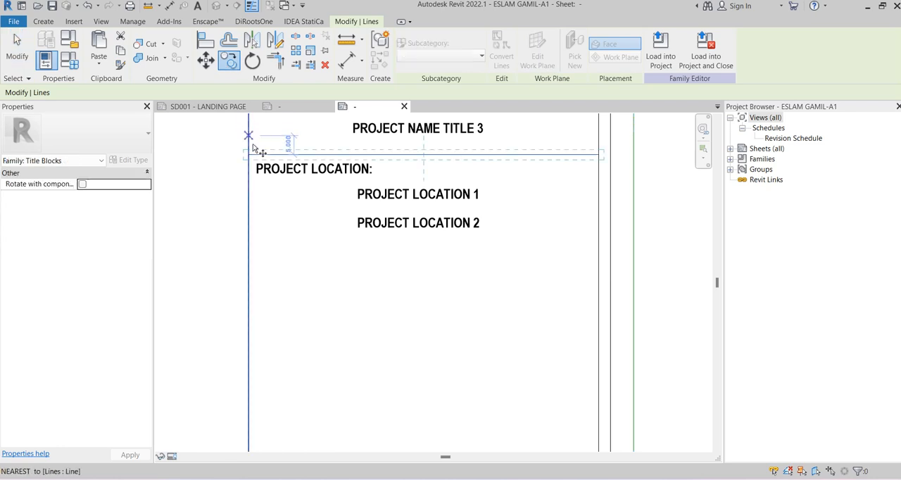
left_click(252, 243)
key("Escape")
key("Escape")
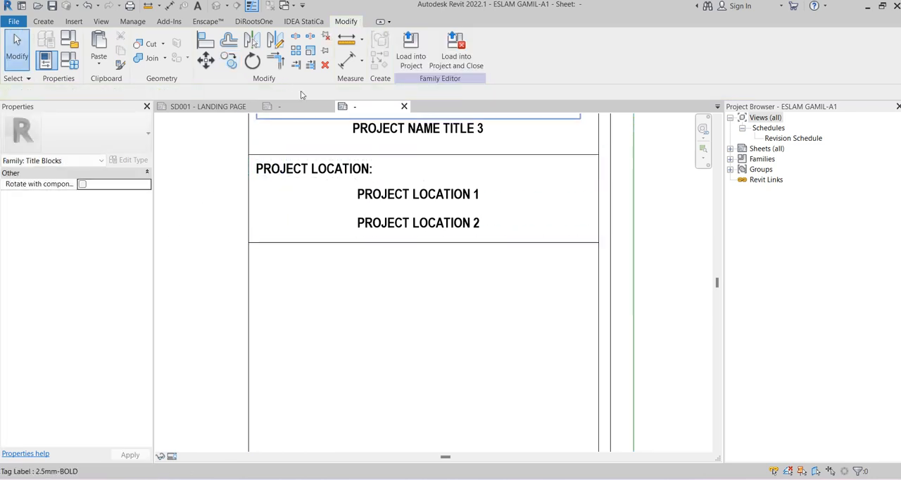
Switch to the open reference title block ESLAM.A1.rfa and examine its remaining rows around the project name and client
left_click(299, 106)
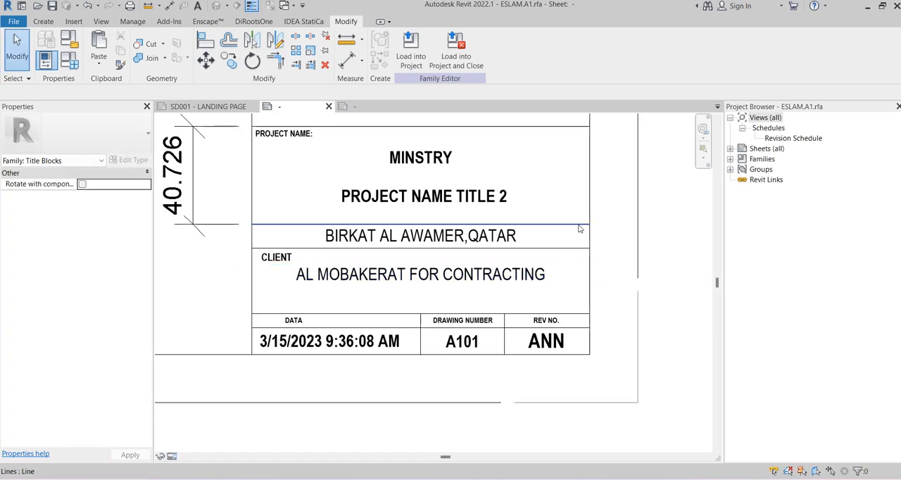
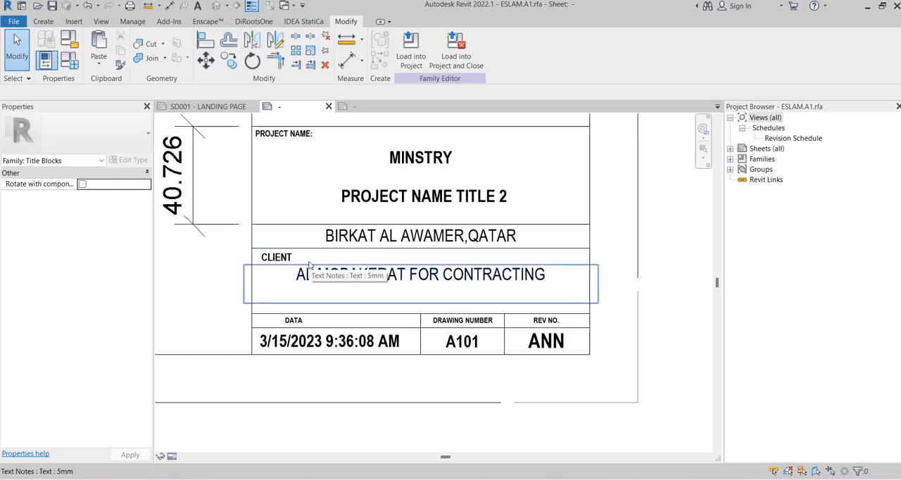
Copy the "DRAWING NUMBER" text note from the reference title block into the new title block, just below the Project Location section
scroll(539, 328, "up", 2)
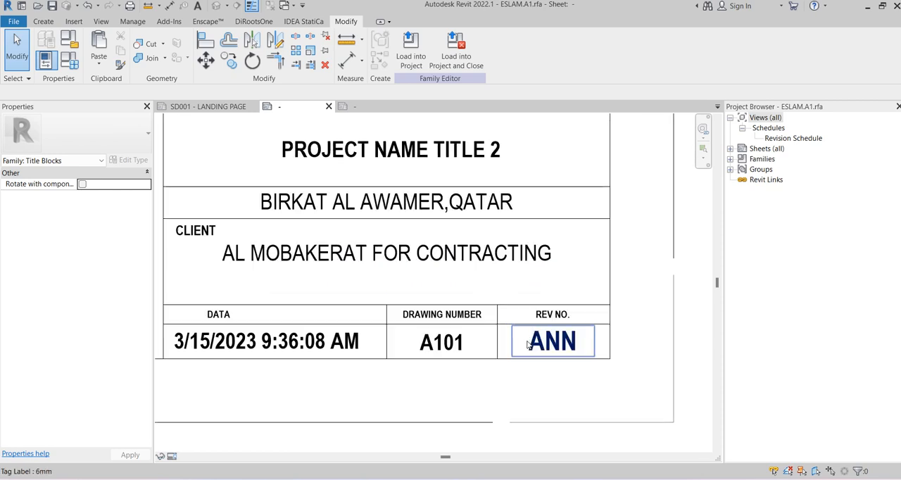
left_click(452, 314)
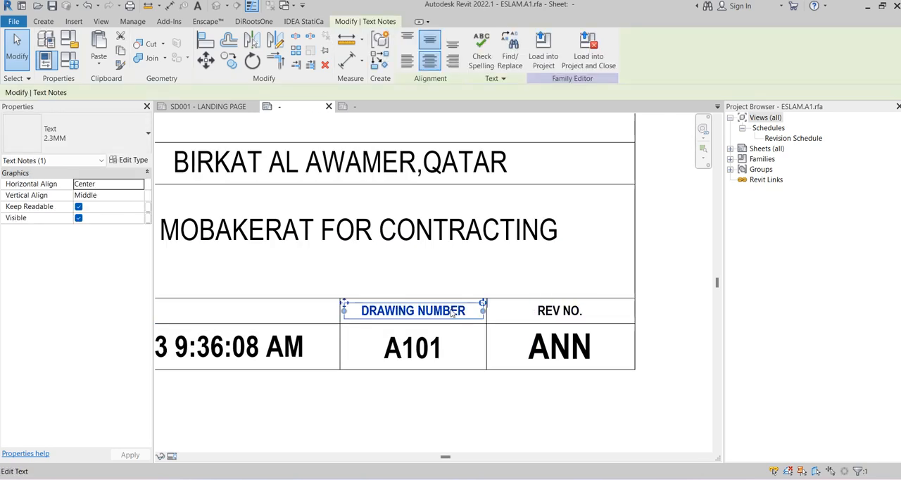
left_click(354, 106)
scroll(334, 280, "up", 2)
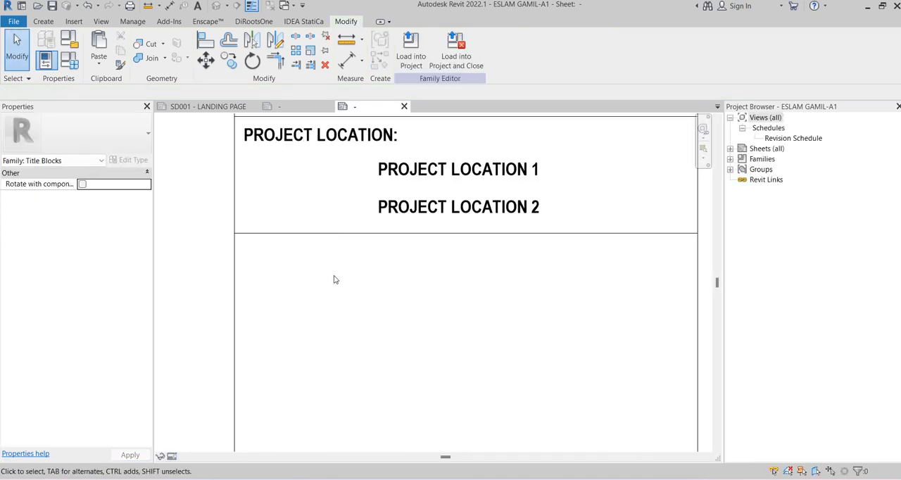
key("ctrl+v")
left_click(246, 263)
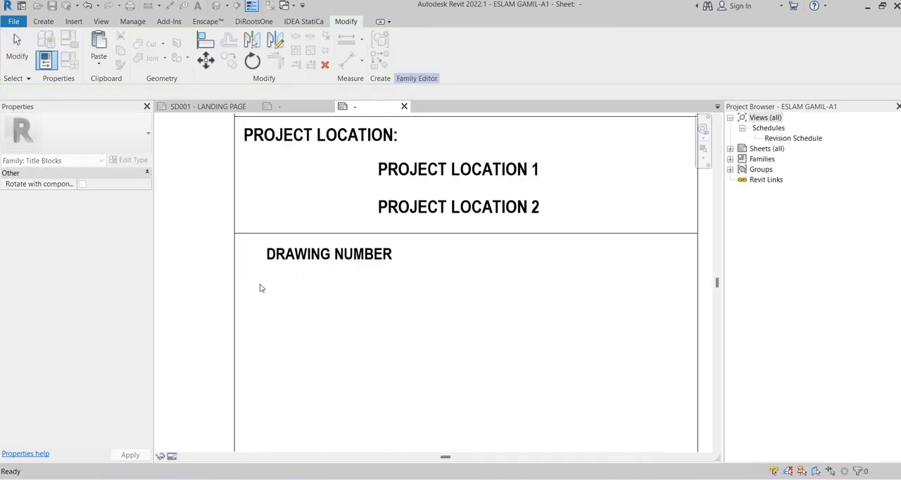
left_click(313, 295)
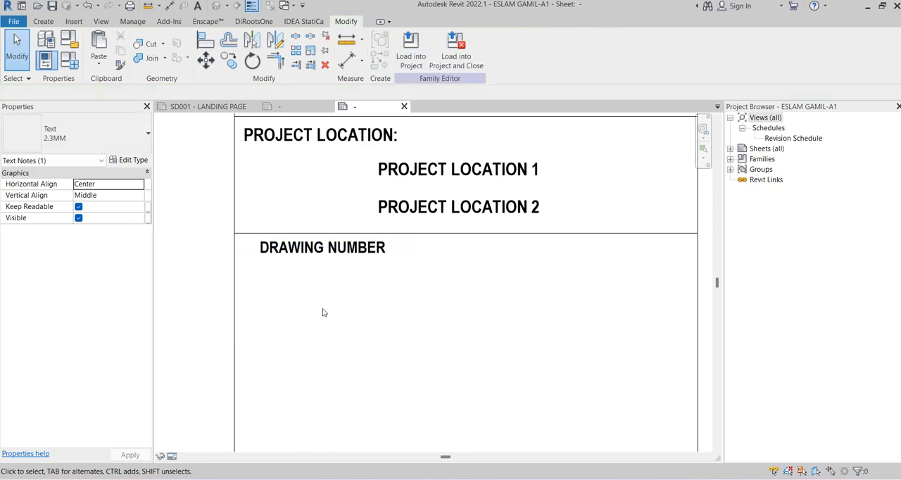
Move all title strip content from Purpose of Issue through Drawing Number down to the sheet's lower border
scroll(394, 281, "down", 2)
scroll(394, 260, "down", 4)
scroll(509, 221, "up", 1)
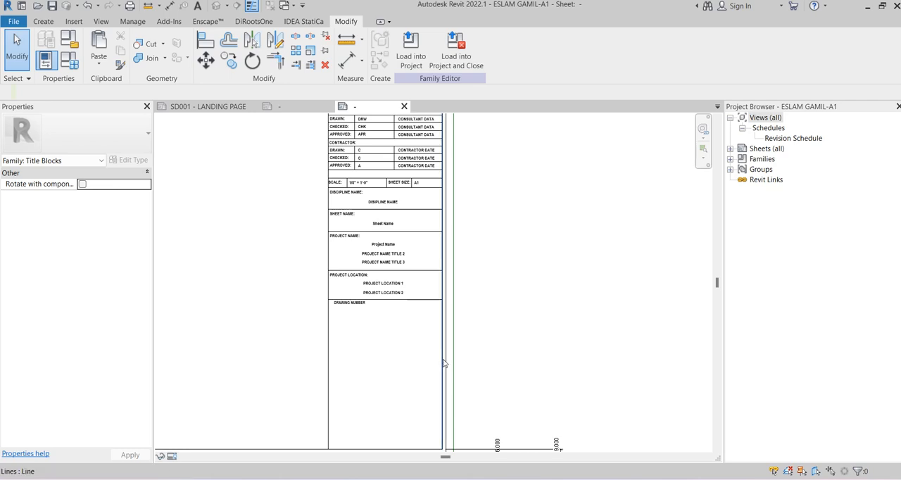
scroll(492, 287, "down", 4)
scroll(430, 249, "up", 2)
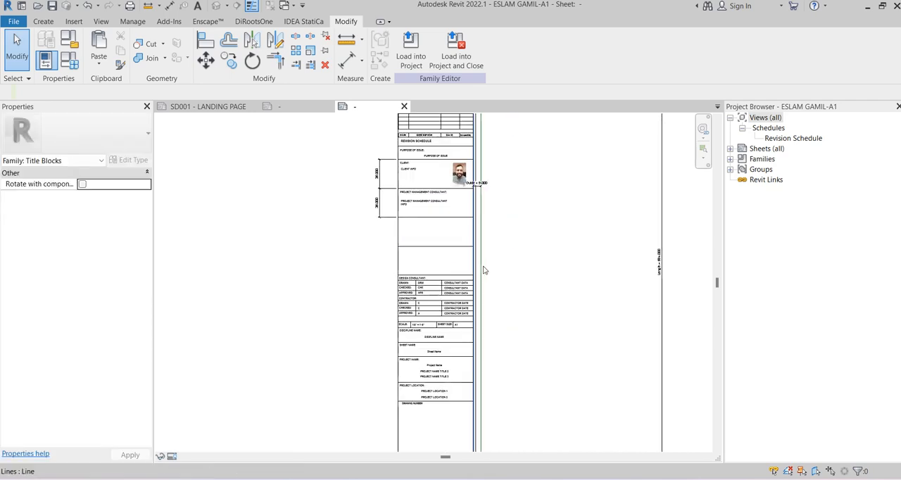
middle_click_drag(508, 296, 537, 340)
middle_click_drag(548, 194, 559, 153)
scroll(390, 154, "up", 1)
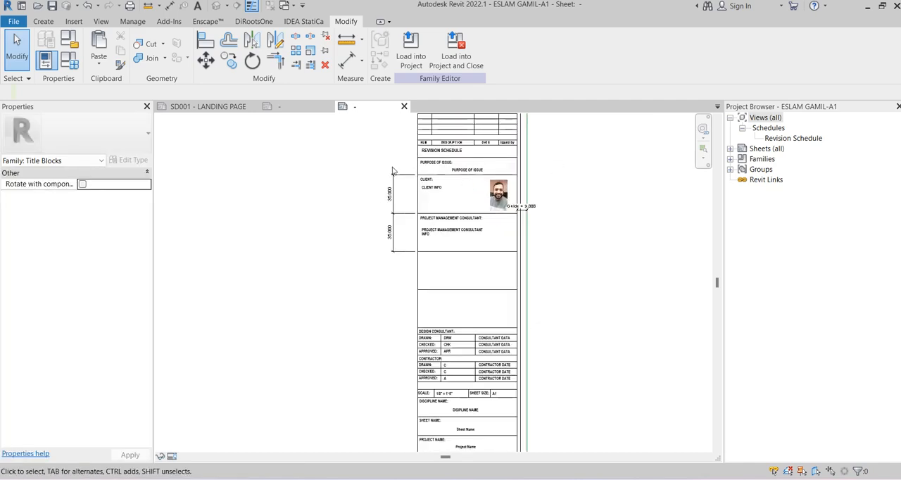
left_click_drag(388, 159, 472, 410)
scroll(435, 304, "down", 2)
scroll(451, 380, "down", 2)
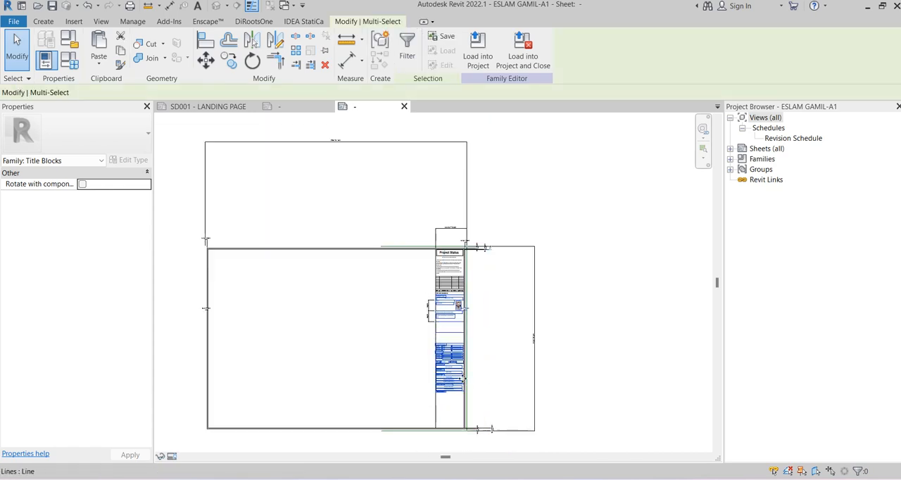
scroll(475, 303, "up", 5)
left_click(465, 195, "shift")
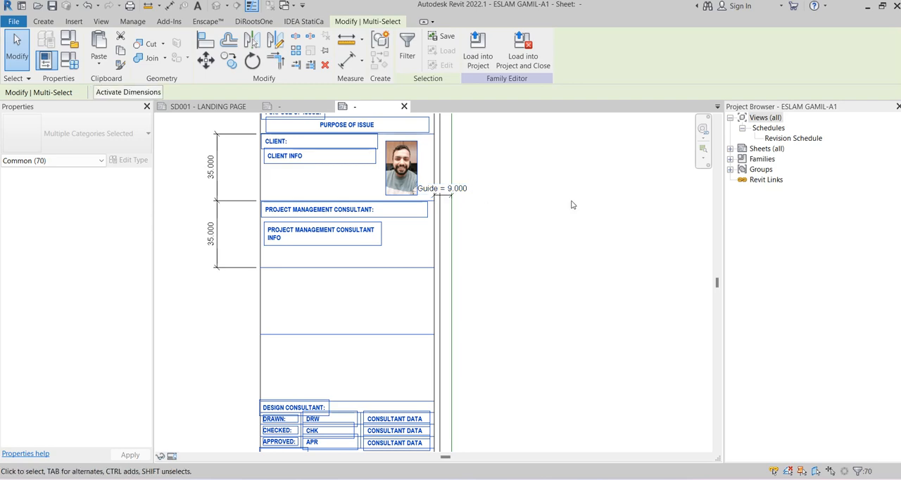
scroll(571, 205, "down", 2)
scroll(515, 201, "down", 3)
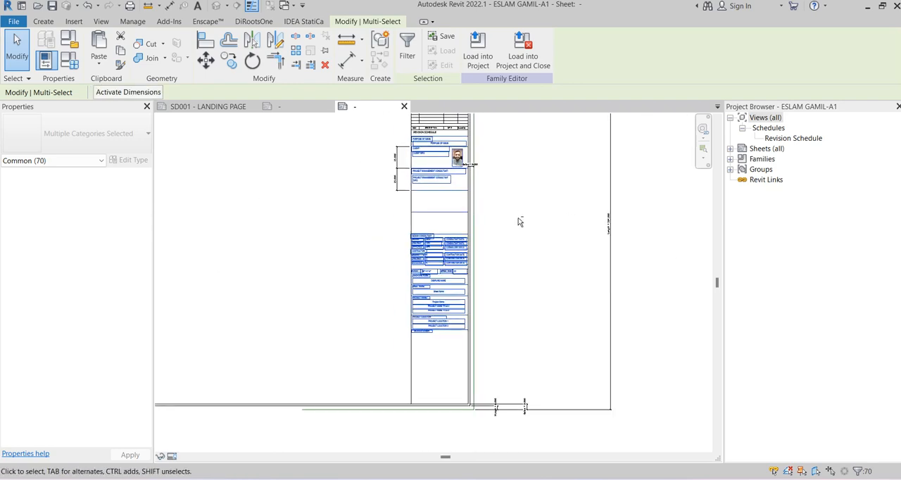
key("shift+Down")
key("shift+Down")
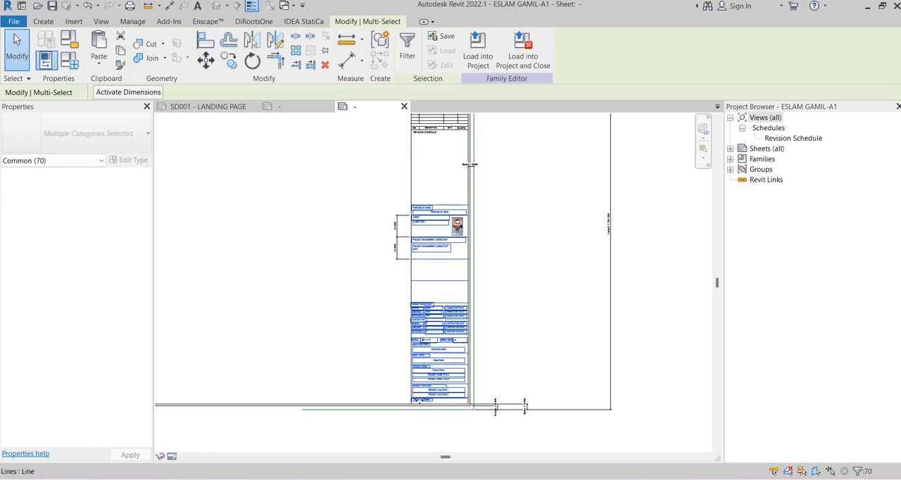
Nudge the moved content upward to leave room for a drawing number row between Project Location and the lower border
scroll(452, 427, "up", 3)
scroll(452, 427, "up", 5)
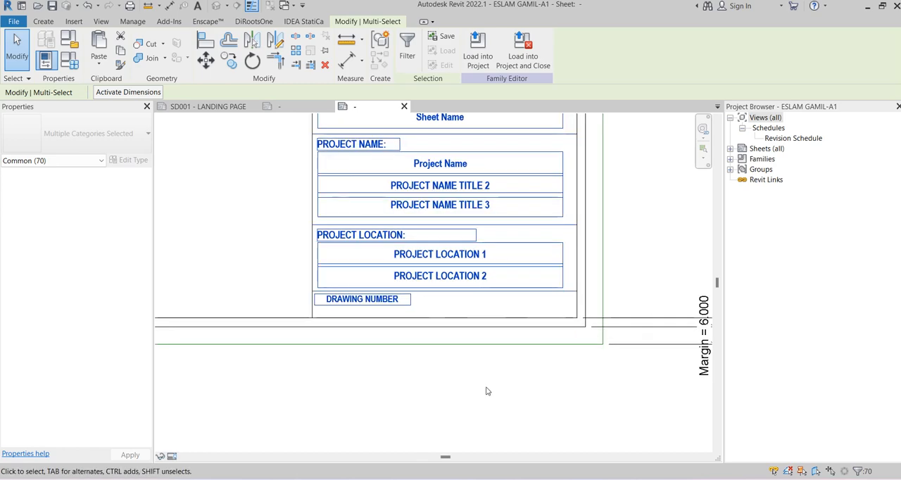
key("shift+Up")
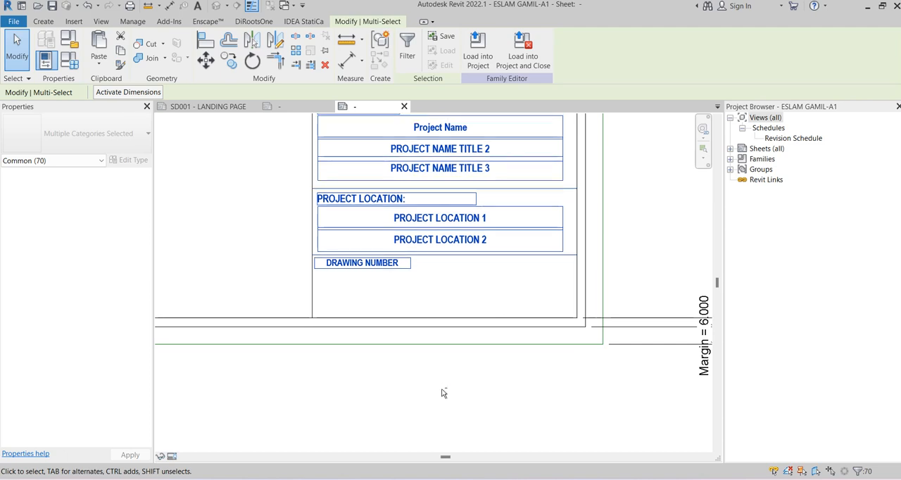
key("shift+Down")
key("Up")
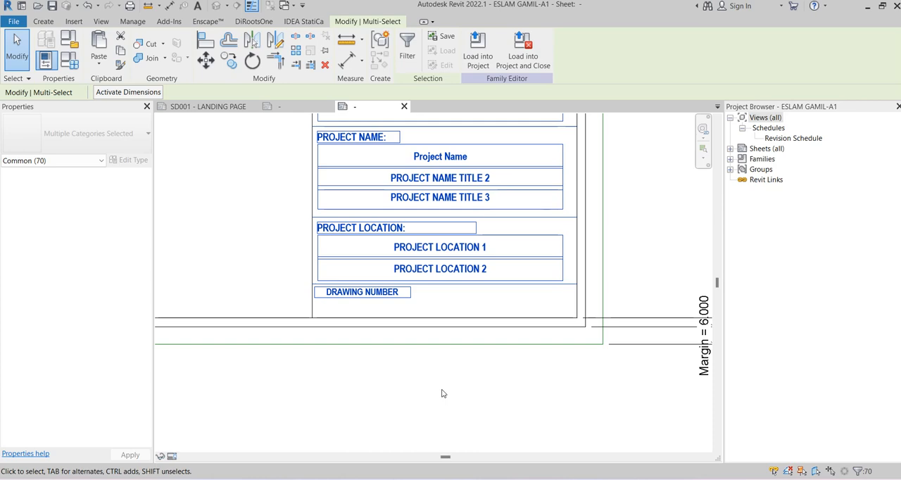
key("Up")
left_click(443, 393)
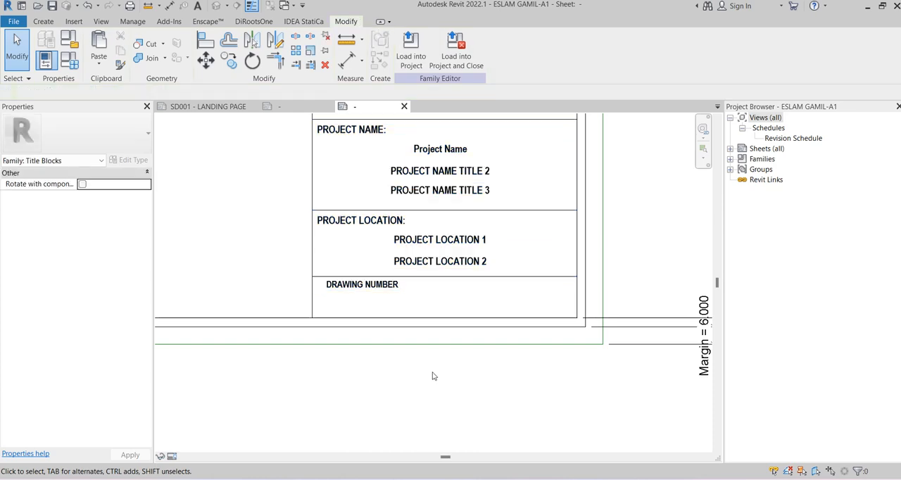
Copy the horizontal line above Purpose of Issue 105 mm upward, to just below the Revision Schedule heading
scroll(426, 381, "down", 5)
middle_click_drag(497, 289, 509, 373)
middle_click_drag(504, 224, 439, 213)
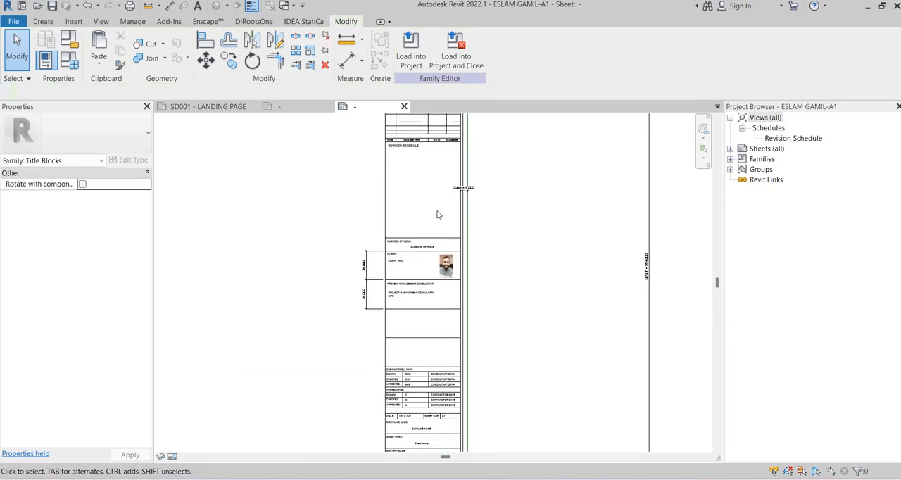
scroll(394, 207, "up", 5)
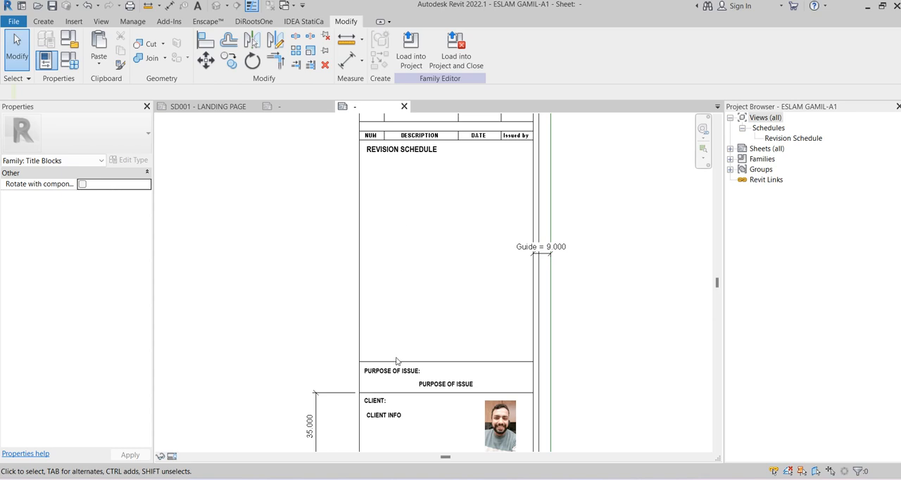
left_click(396, 361)
left_click(230, 63)
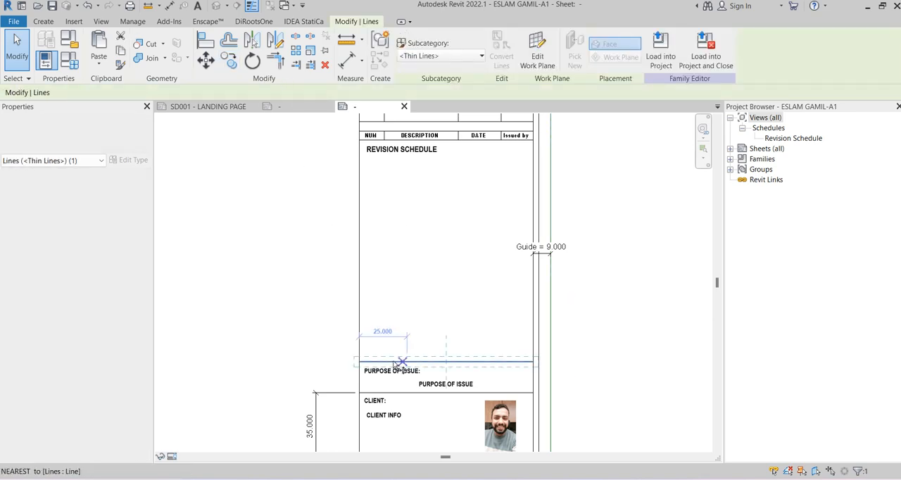
left_click(359, 361)
left_click(361, 162)
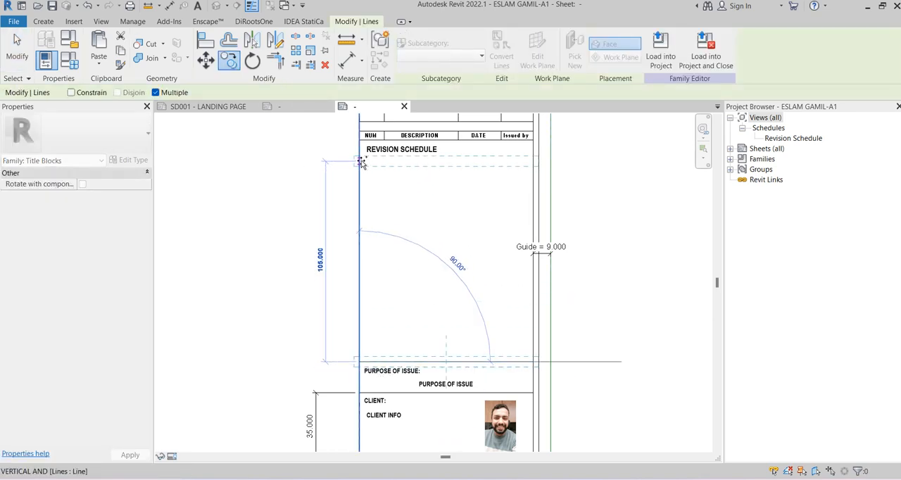
key("Escape")
Copy the "PURPOSE OF ISSUE:" text note to the start of the new line below the Revision Schedule heading
left_click(393, 378)
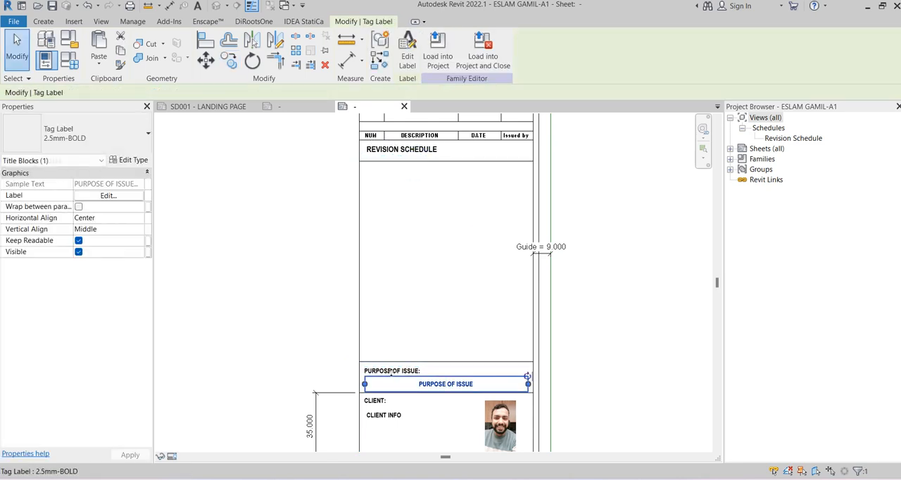
left_click(391, 371)
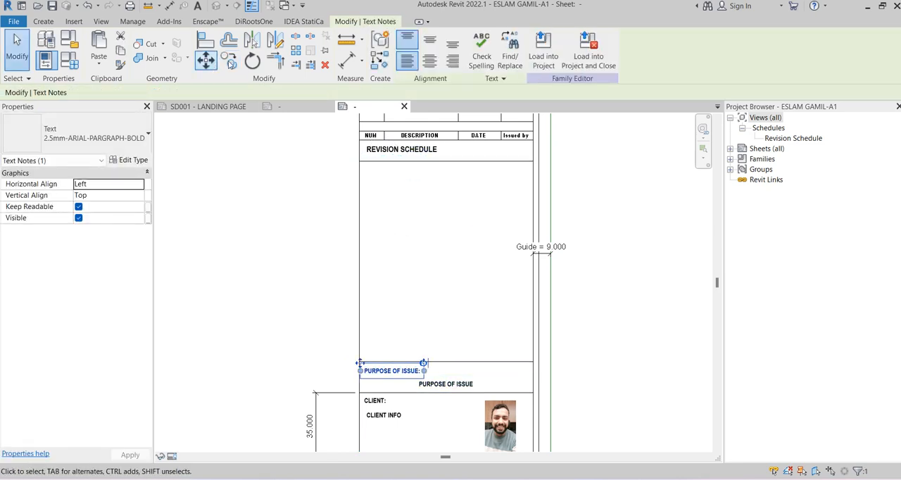
left_click(229, 62)
left_click(358, 362)
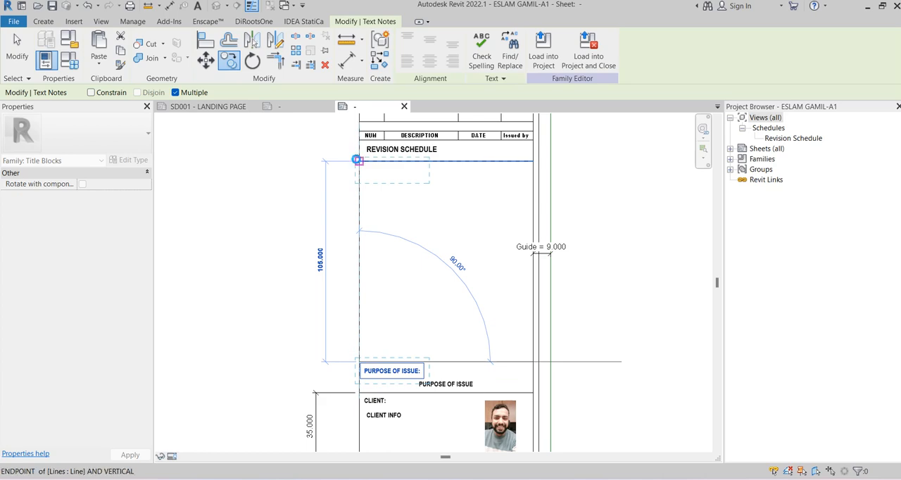
left_click(357, 160)
Change the copied heading below Revision Schedule to "LEGEND:"
scroll(393, 176, "up", 2)
double_click(422, 166)
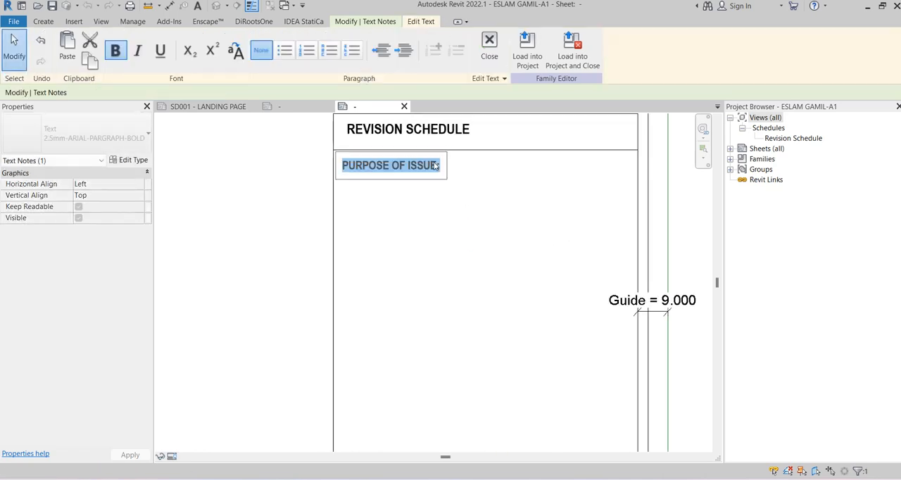
left_click(426, 166)
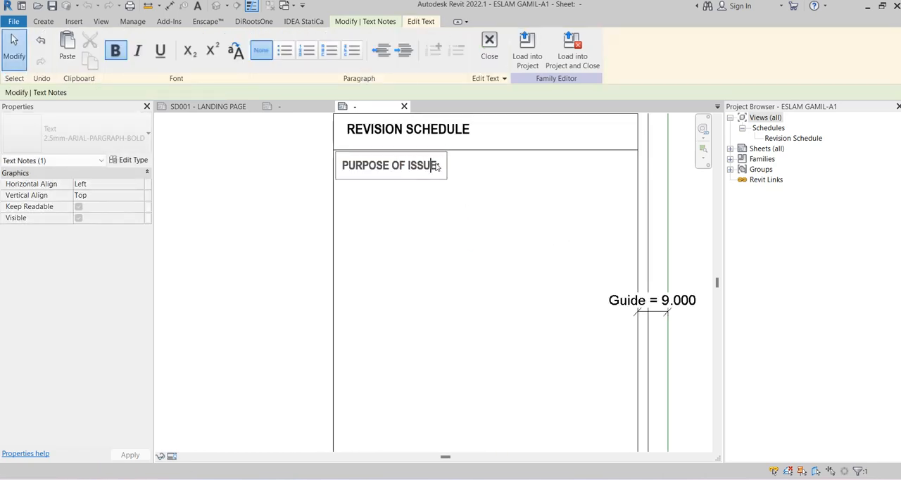
left_click_drag(437, 165, 336, 166)
type("LEGEND:")
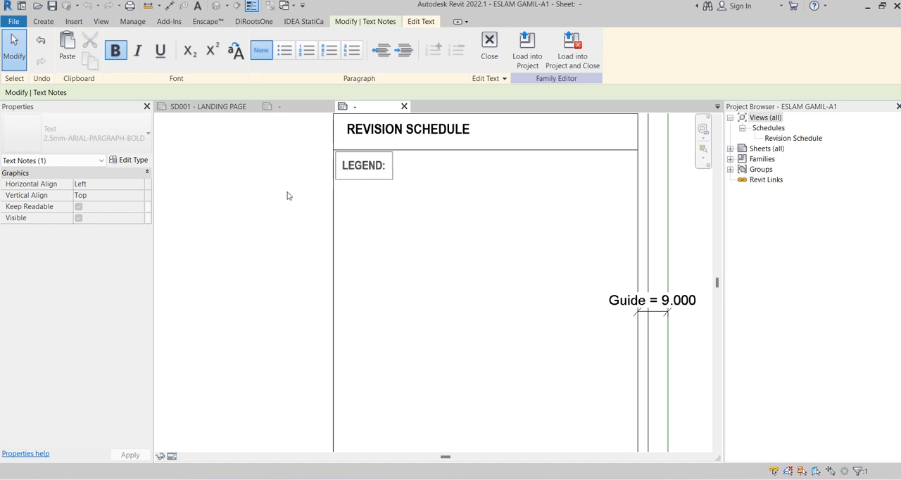
left_click(231, 221)
left_click(232, 221)
Examine the title strip's layout from the Project Status notes down to the Drawing Number row
scroll(292, 183, "down", 2)
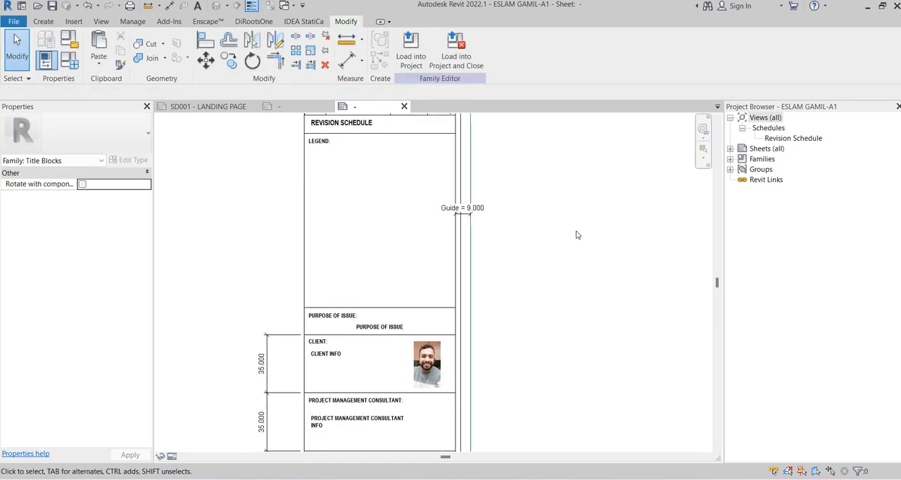
scroll(574, 246, "down", 2)
middle_click_drag(579, 279, 539, 147)
scroll(590, 261, "down", 1)
middle_click_drag(592, 266, 550, 173)
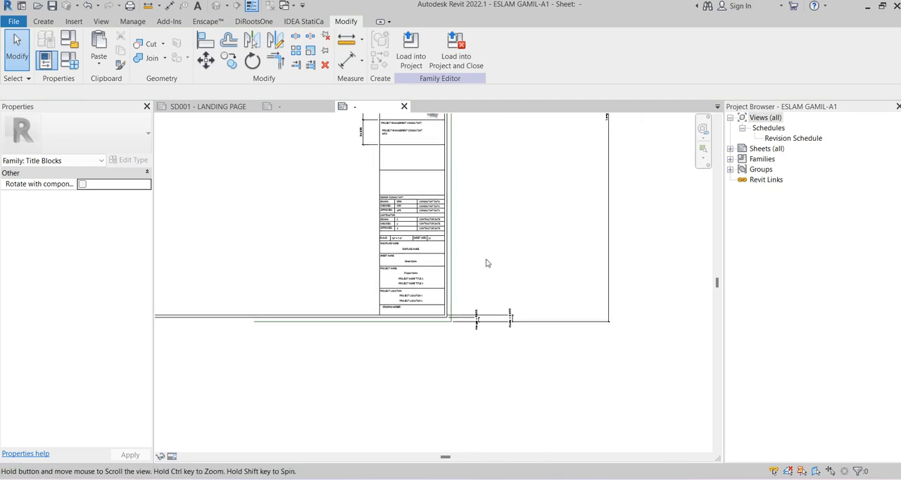
scroll(438, 294, "up", 2)
scroll(438, 290, "down", 1)
middle_click_drag(481, 264, 549, 227)
scroll(549, 227, "down", 2)
middle_click_drag(582, 173, 545, 396)
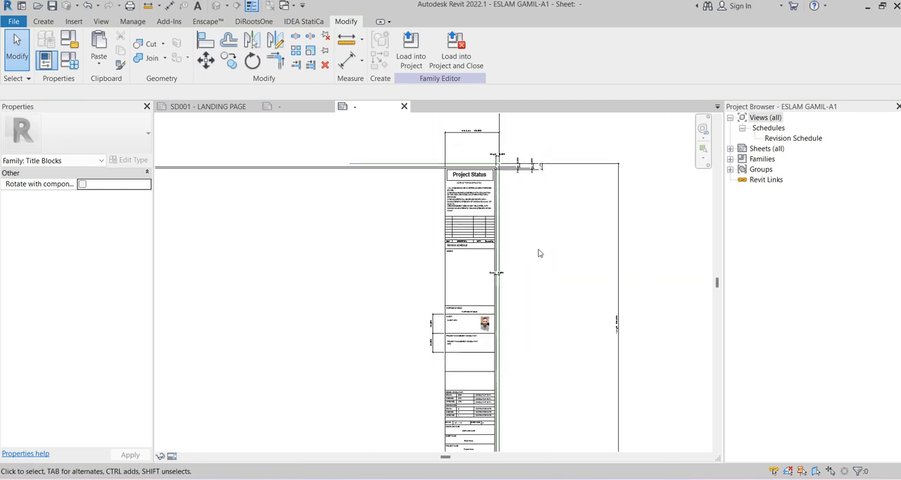
scroll(531, 247, "up", 3)
scroll(444, 172, "up", 2)
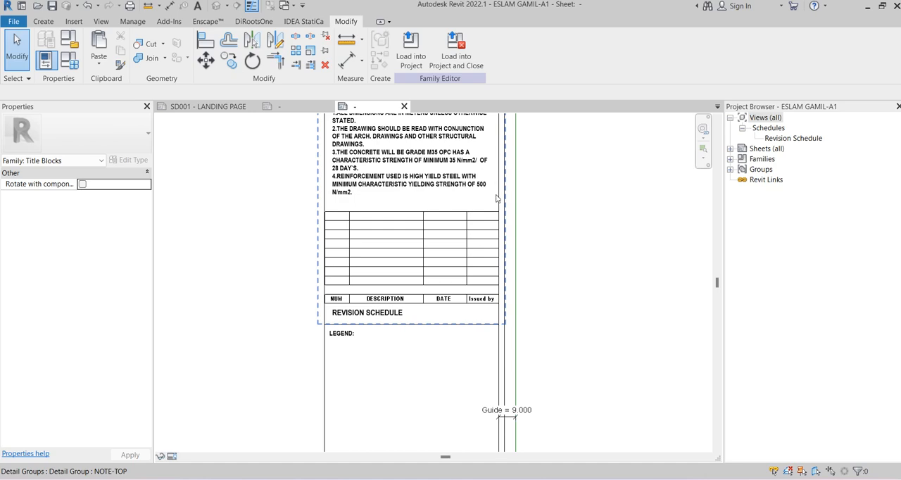
scroll(500, 211, "down", 1)
scroll(495, 220, "up", 1)
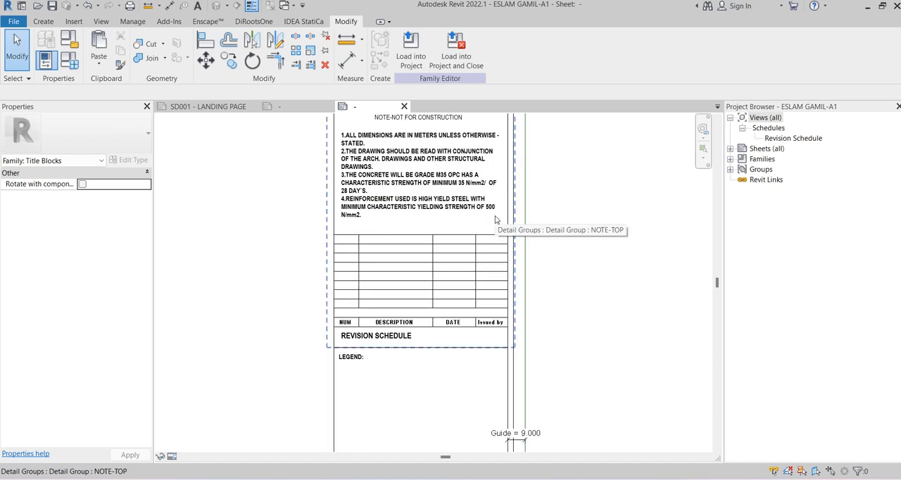
scroll(560, 213, "down", 2)
left_click(481, 193)
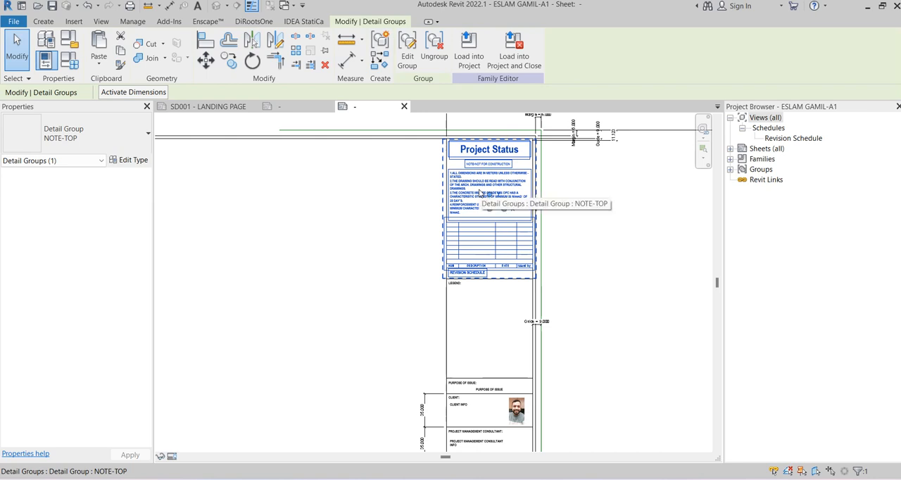
left_click(335, 192)
scroll(341, 288, "down", 2)
middle_click_drag(335, 314, 337, 203)
scroll(508, 323, "up", 4)
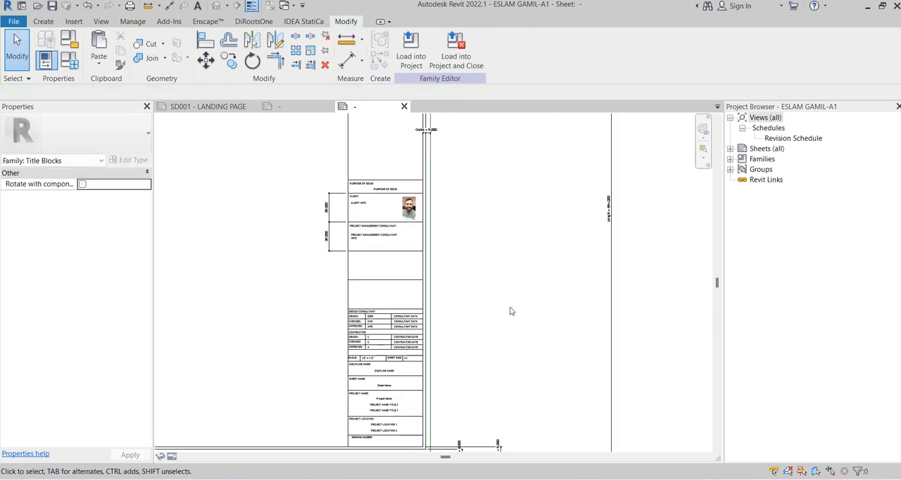
middle_click_drag(486, 315, 544, 186)
middle_click_drag(505, 233, 528, 192)
scroll(434, 286, "up", 3)
scroll(435, 289, "up", 4)
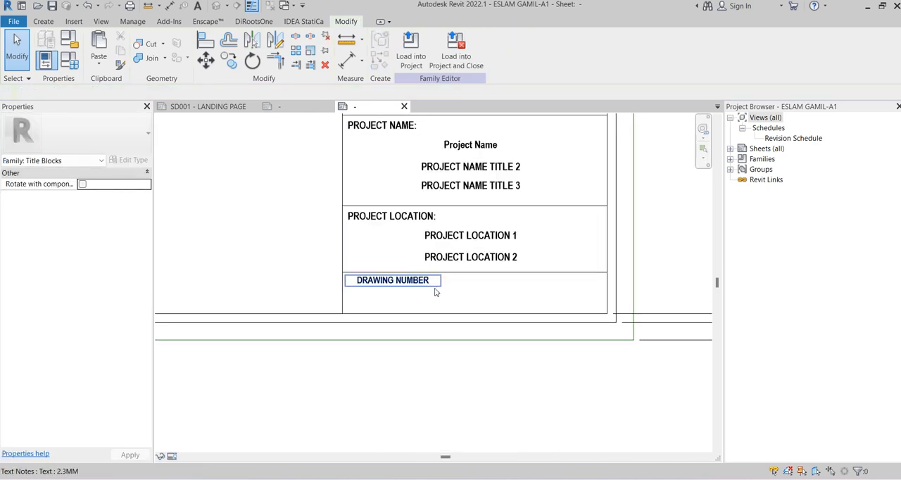
Copy the "REV NO." text note from the existing title block into the new one, in line with the DRAWING NUMBER heading
left_click(282, 109)
left_click(591, 311)
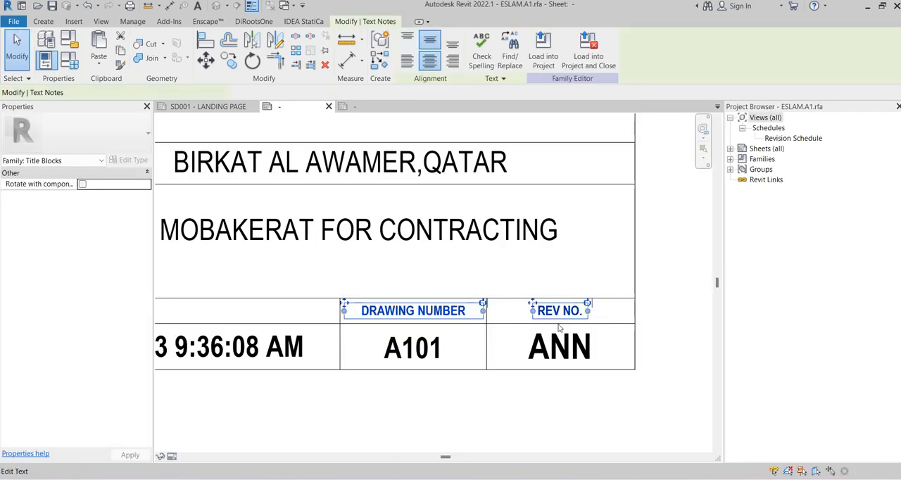
left_click(377, 108)
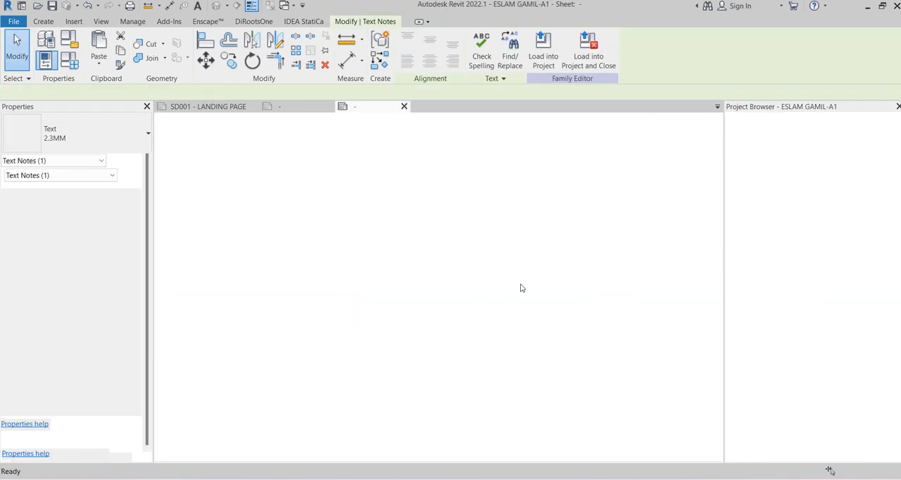
scroll(518, 289, "down", 2)
middle_click_drag(501, 283, 396, 264)
key("ctrl+v")
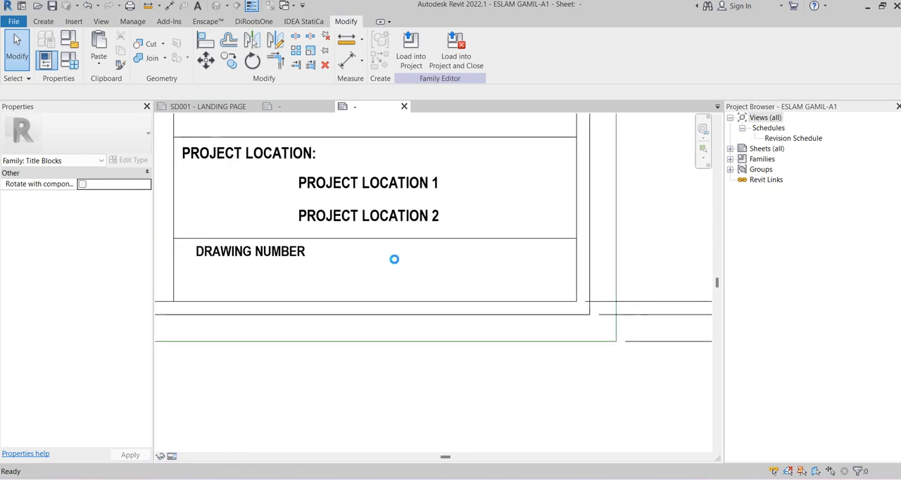
left_click(446, 263)
left_click(533, 192)
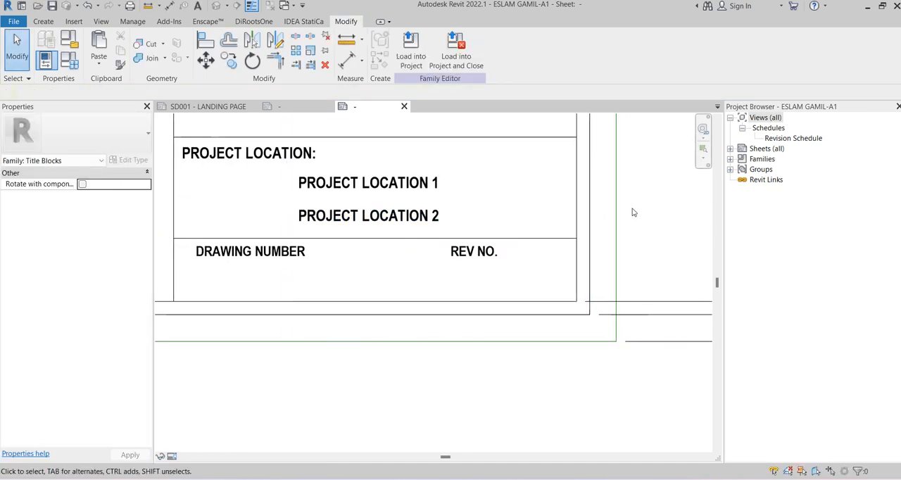
Draw a vertical line halfway across the Drawing Number row and a horizontal line across the strip beneath its two headings
scroll(631, 209, "down", 2)
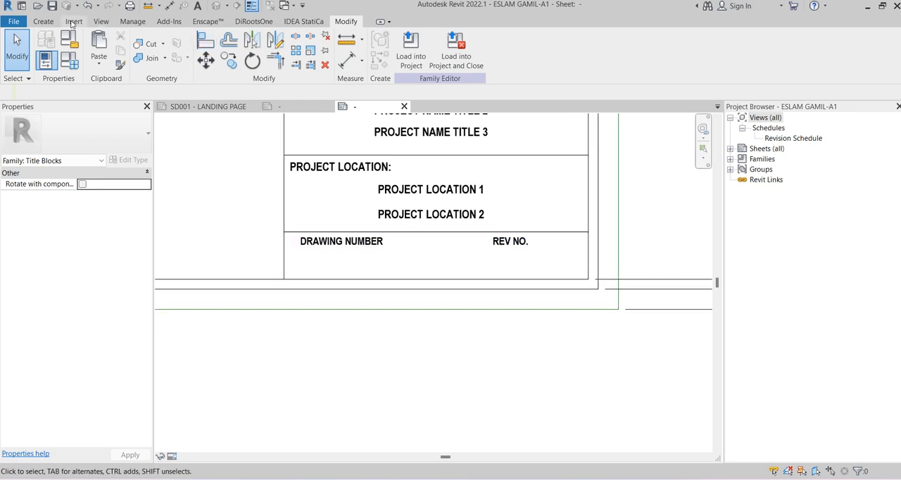
left_click(43, 21)
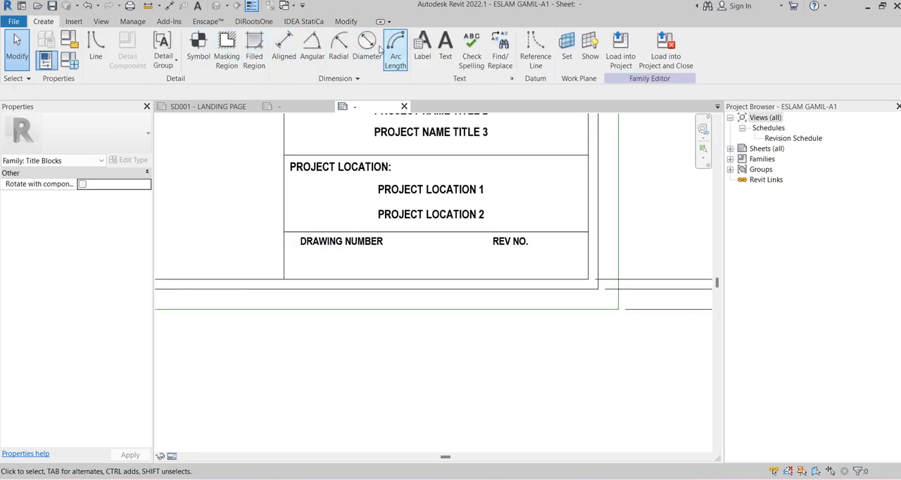
left_click(92, 47)
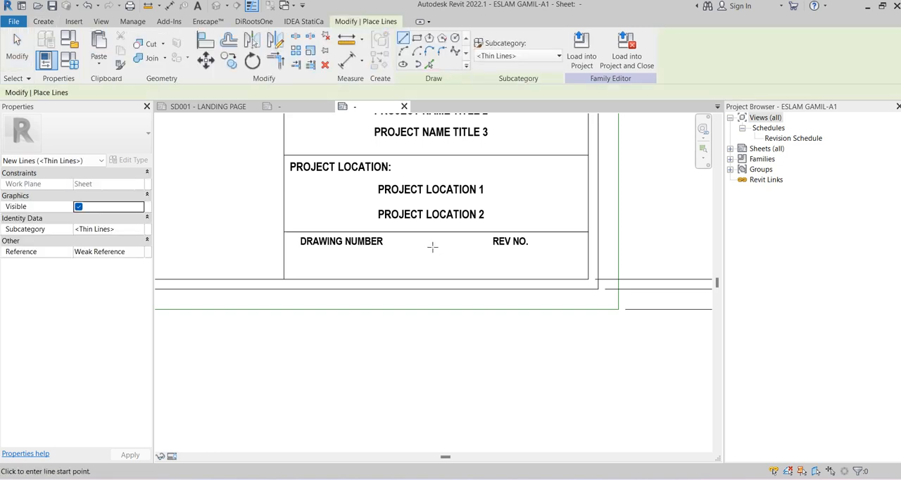
left_click(436, 246)
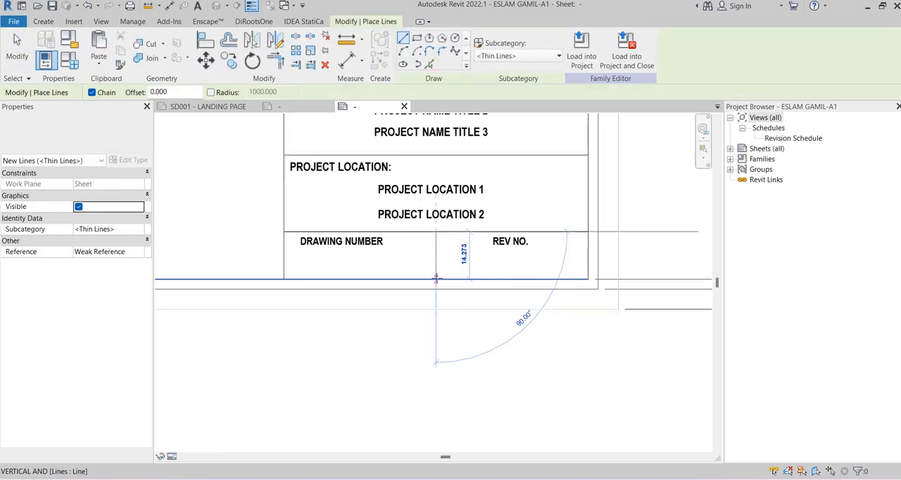
left_click(435, 279)
left_click(284, 248)
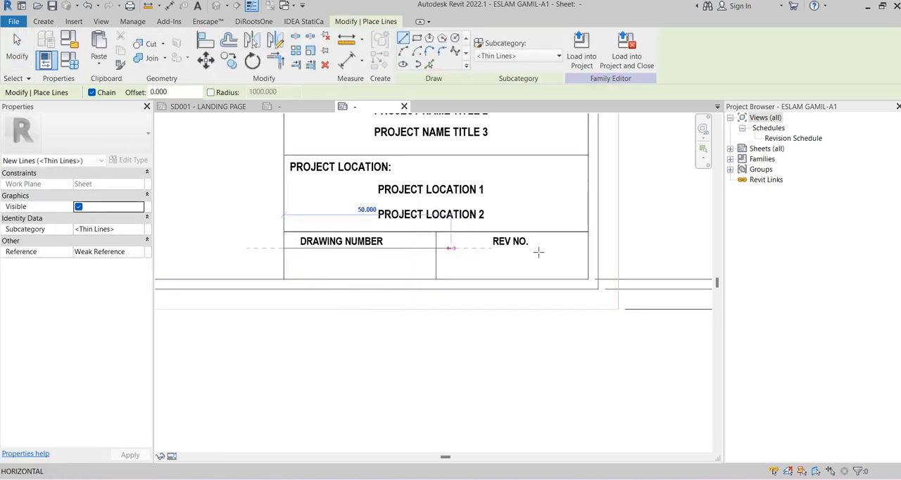
left_click(588, 247)
scroll(431, 262, "up", 2)
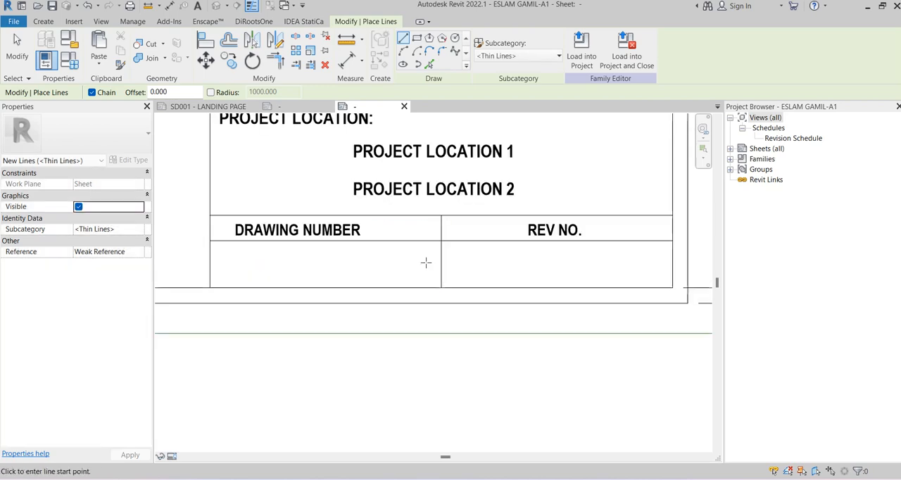
key("Escape")
key("Escape")
left_click(310, 232)
scroll(314, 255, "up", 2)
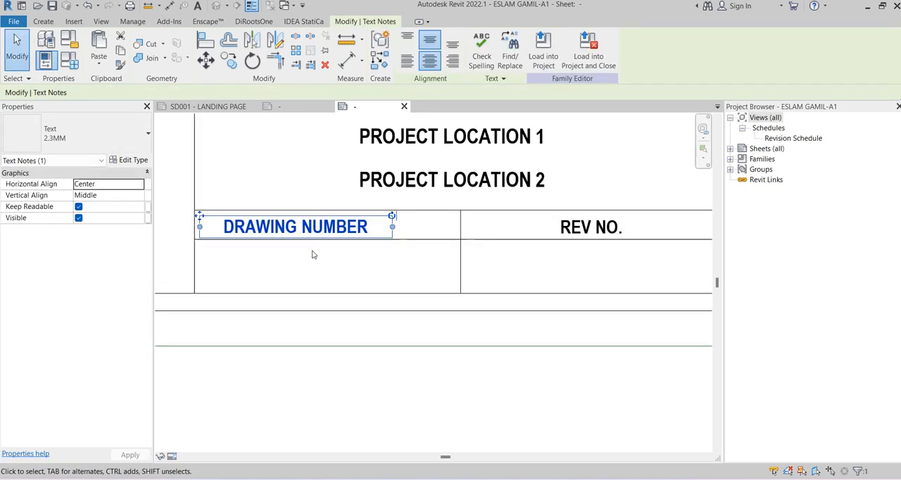
left_click(635, 231)
left_click(614, 265)
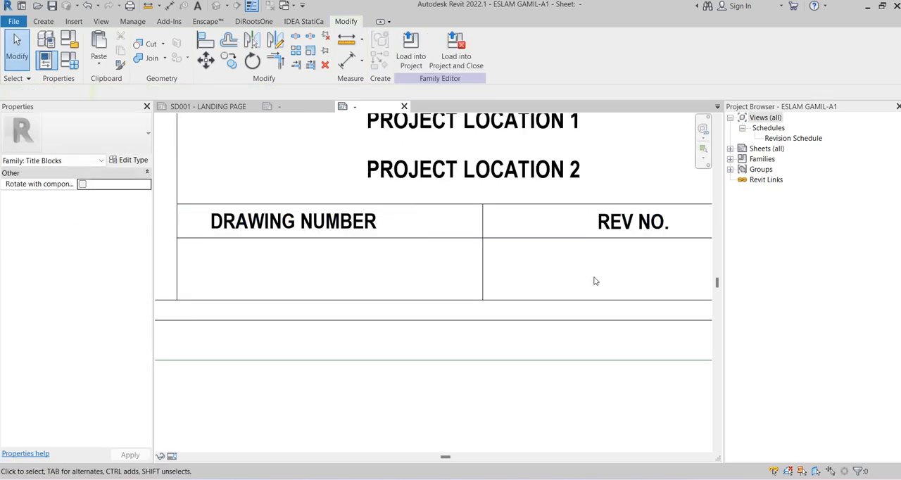
scroll(594, 281, "down", 3)
middle_click_drag(593, 278, 572, 259)
scroll(421, 249, "up", 2)
scroll(418, 249, "down", 4)
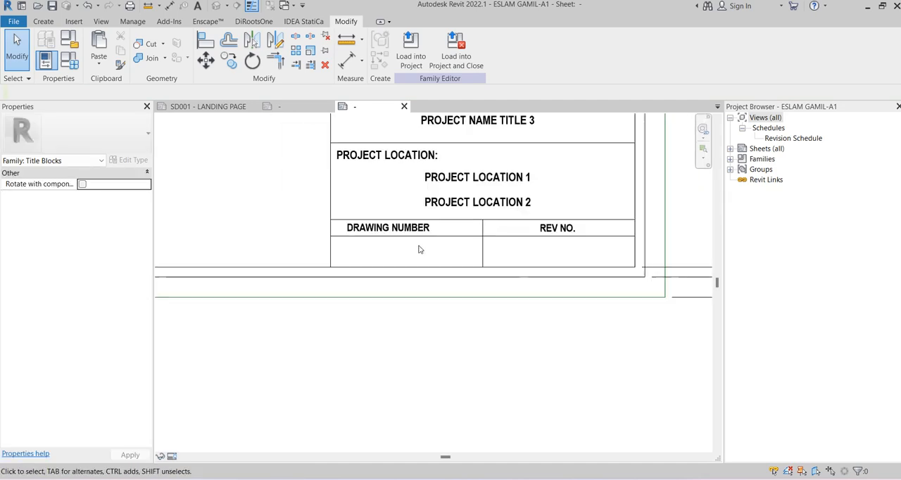
left_click(436, 182)
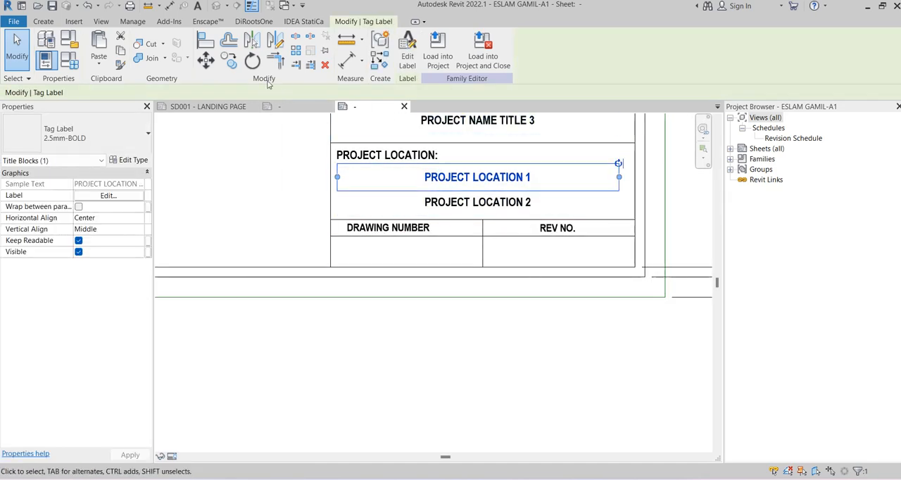
left_click(229, 59)
left_click(416, 170)
key("Escape")
key("Escape")
Copy the DRW label from the Design Consultant's Drawn row into the empty cell below DRAWING NUMBER
scroll(384, 245, "down", 3)
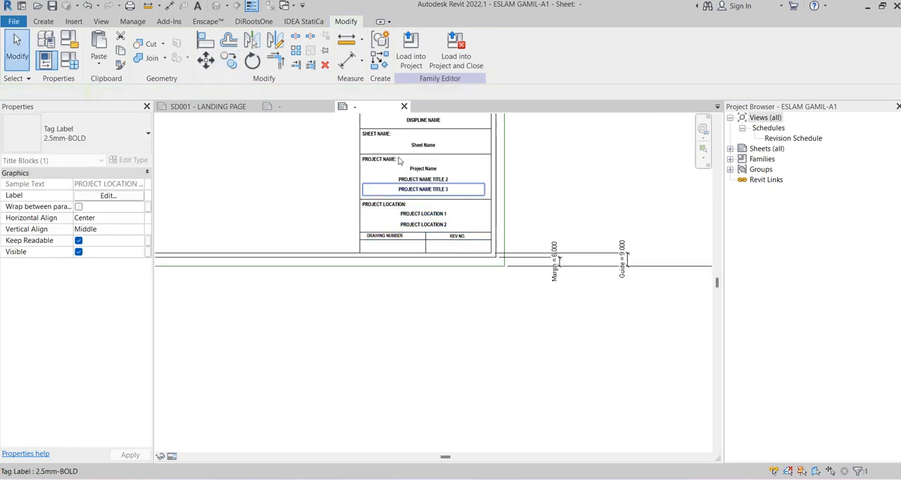
middle_click_drag(399, 159, 410, 283)
scroll(413, 156, "up", 3)
left_click(411, 150)
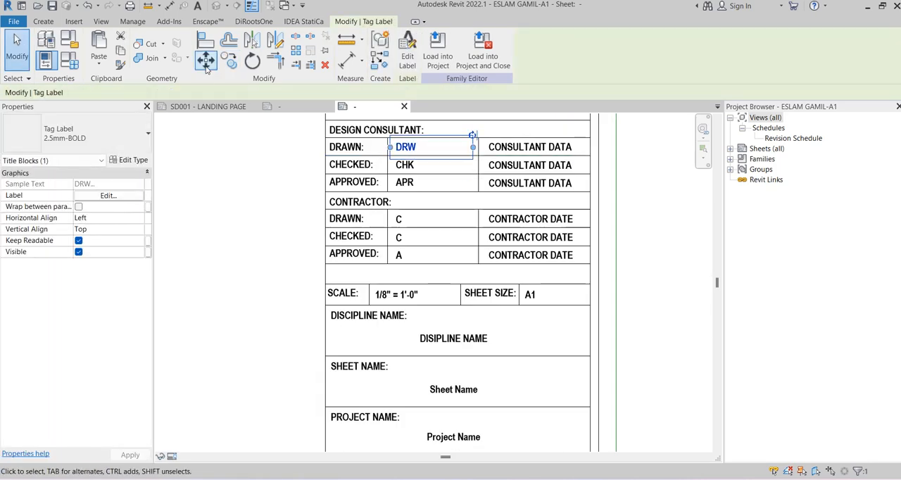
key("c")
key("o")
left_click(437, 154)
scroll(458, 273, "down", 3)
middle_click_drag(460, 274, 434, 112)
scroll(368, 286, "up", 5)
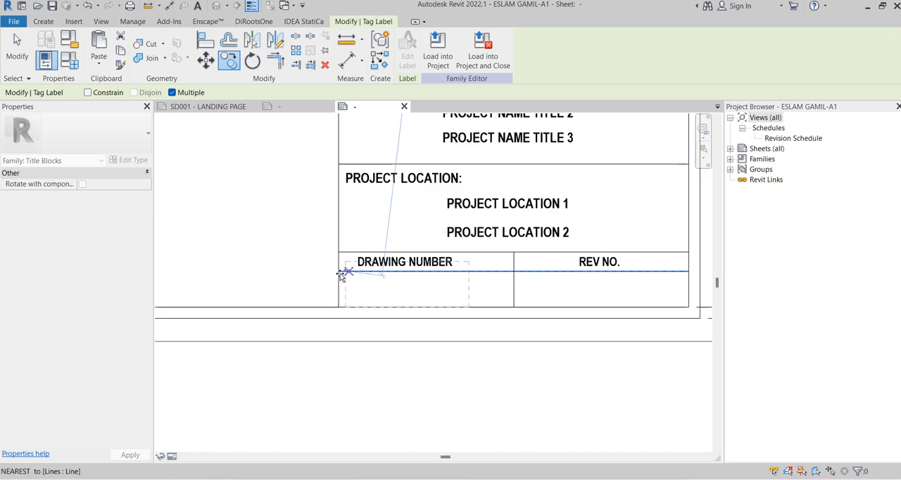
left_click(342, 275)
key("Escape")
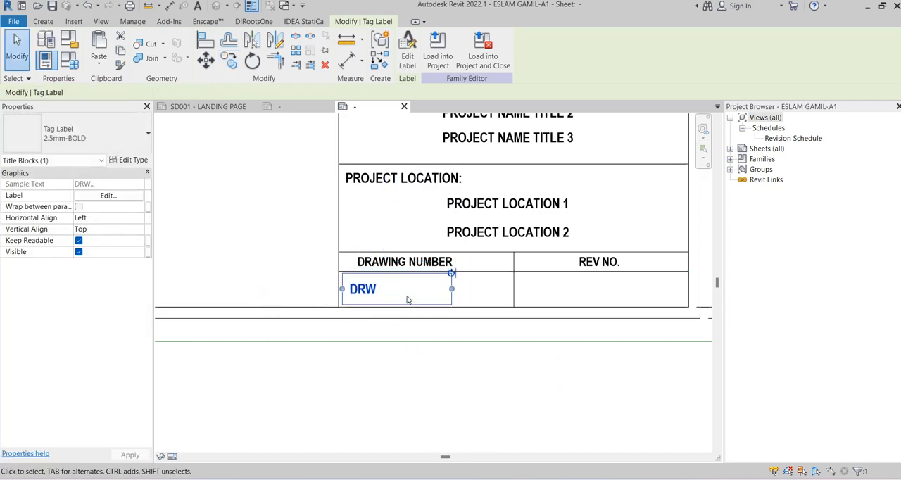
Replace the parameter of the copied label below DRAWING NUMBER with Sheet Number
left_click(405, 58)
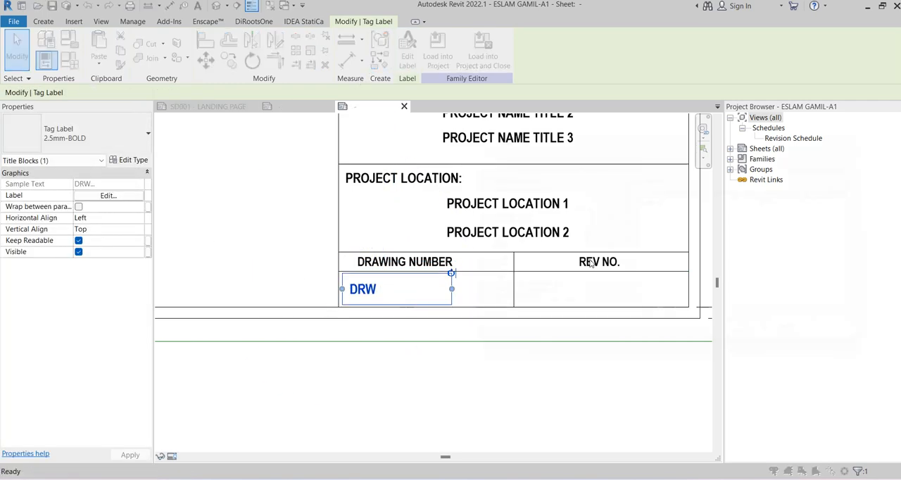
left_click(664, 200)
left_click(604, 233)
left_click(499, 258)
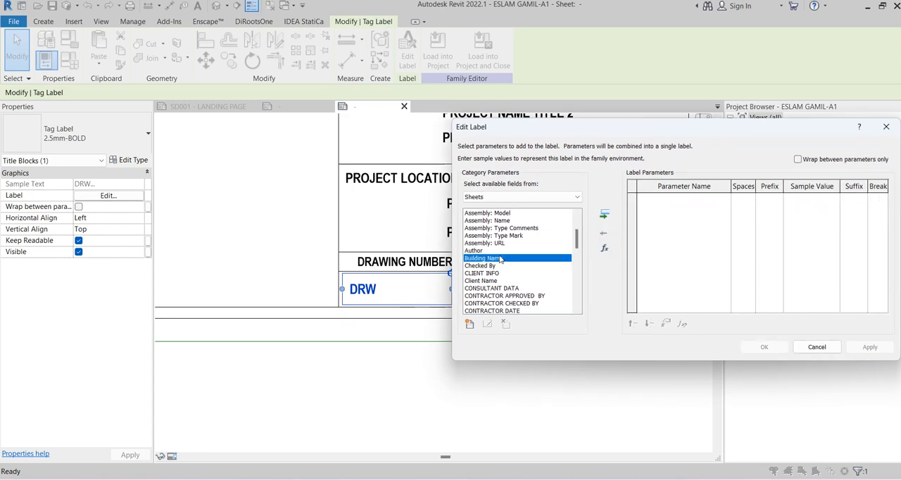
scroll(500, 258, "down", 1)
key("d")
scroll(500, 258, "down", 2)
scroll(501, 258, "down", 10)
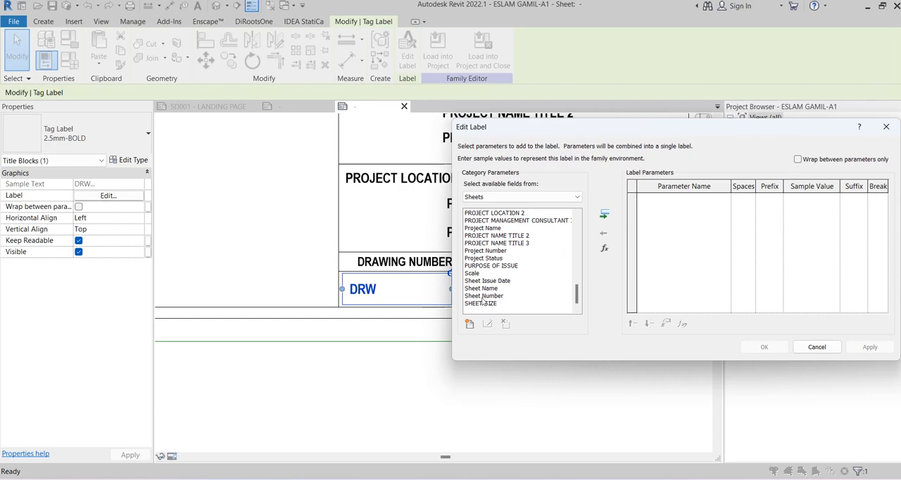
left_click(484, 297)
left_click(604, 216)
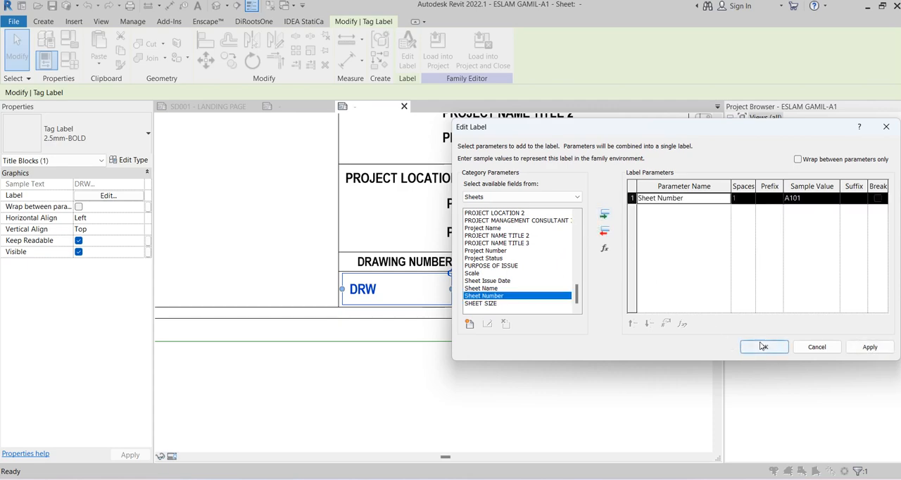
left_click(762, 346)
left_click(251, 254)
Widen the sheet number label's box to nearly the full width of its cell
scroll(253, 247, "down", 2)
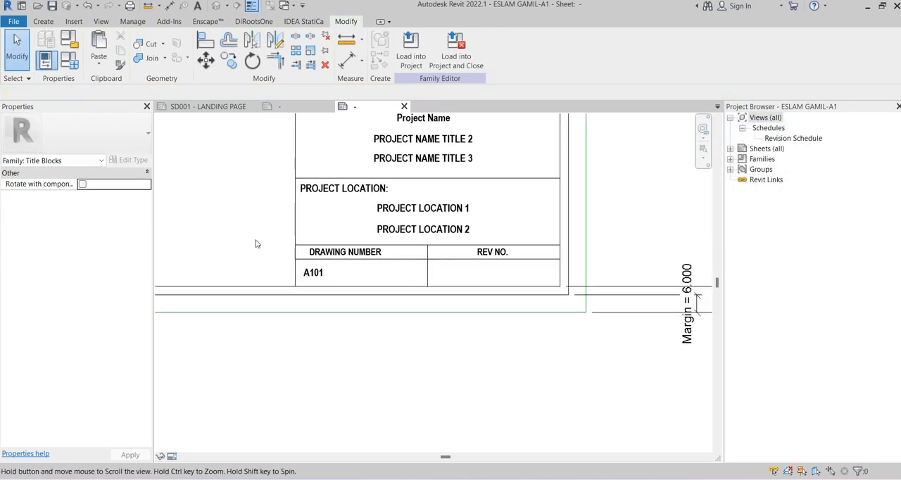
left_click(314, 272)
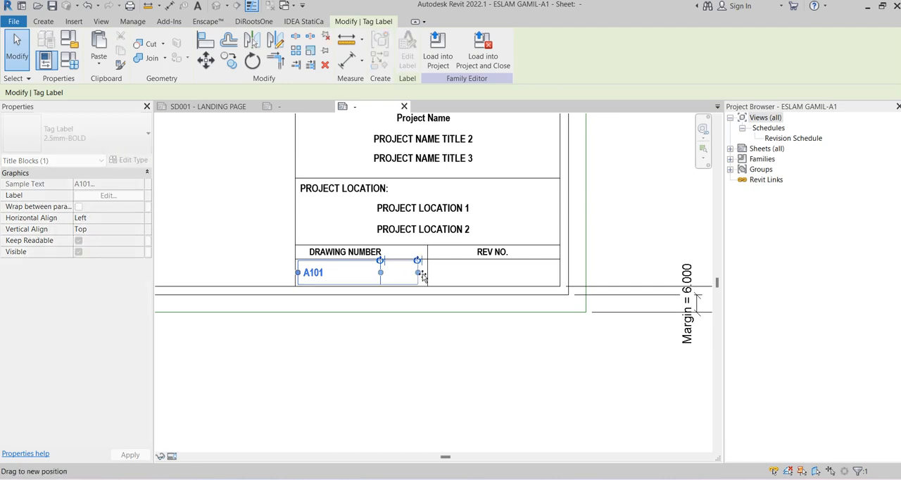
left_click(461, 276)
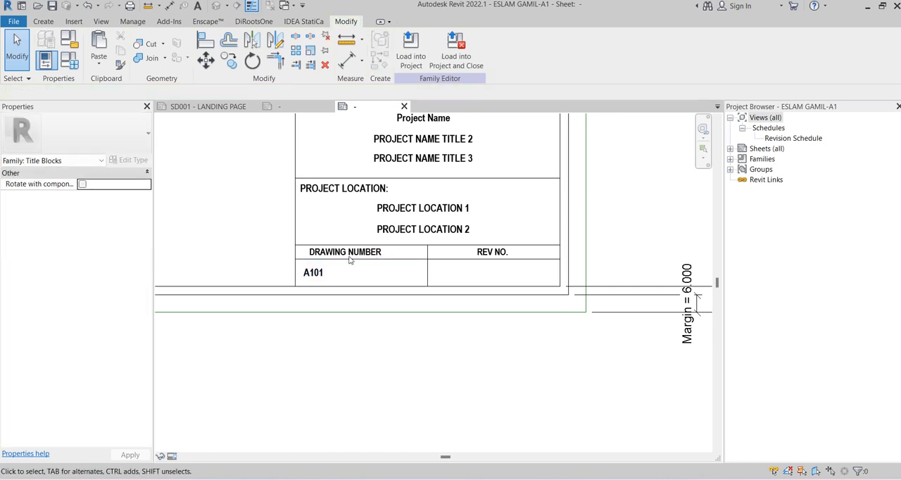
Copy the sheet number label one cell across, into the empty cell below REV NO
left_click(333, 275)
left_click(229, 61)
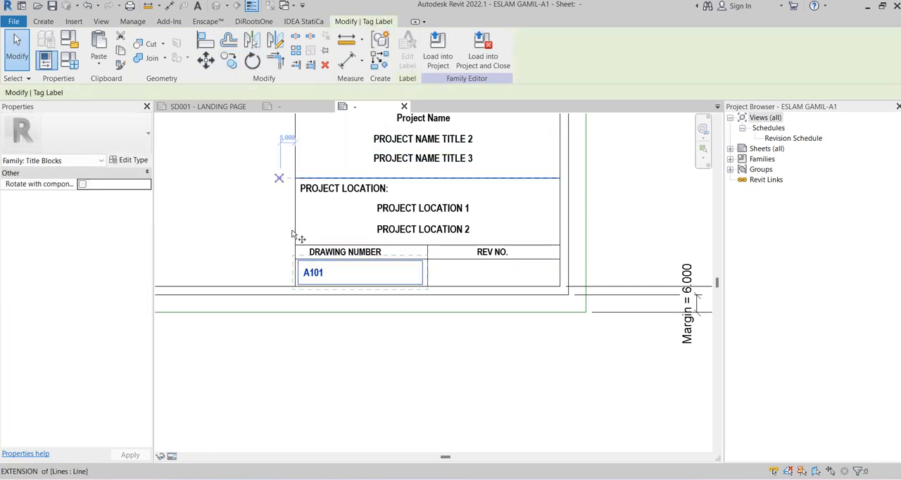
left_click(429, 266)
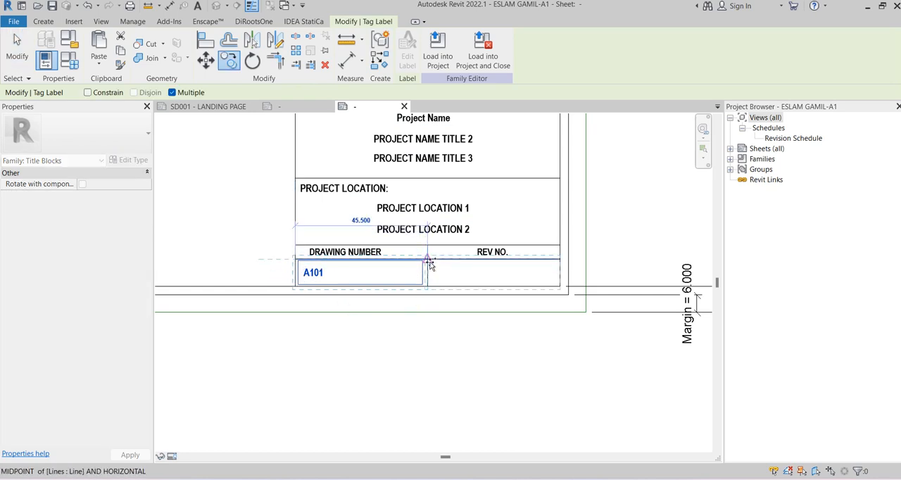
left_click(560, 266)
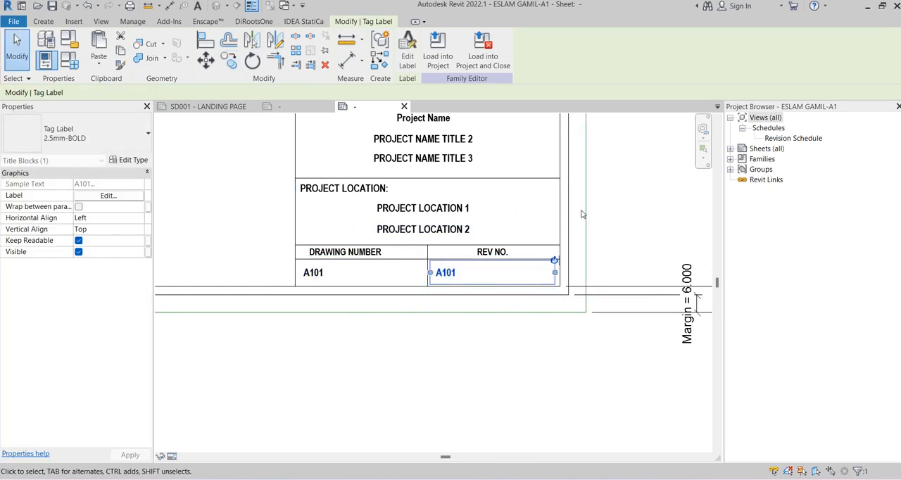
Replace the Sheet Number parameter of the label below REV NO. with Current Revision
left_click(408, 54)
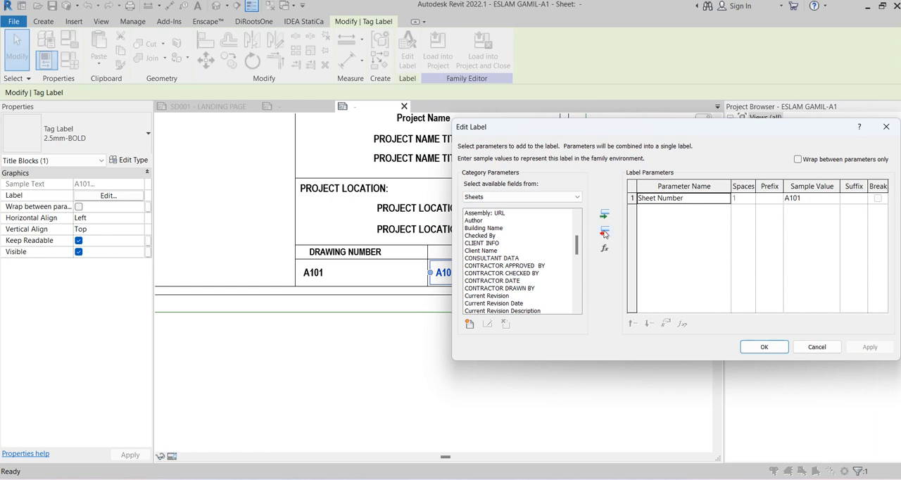
left_click(604, 234)
left_click(506, 259)
scroll(507, 266, "down", 2)
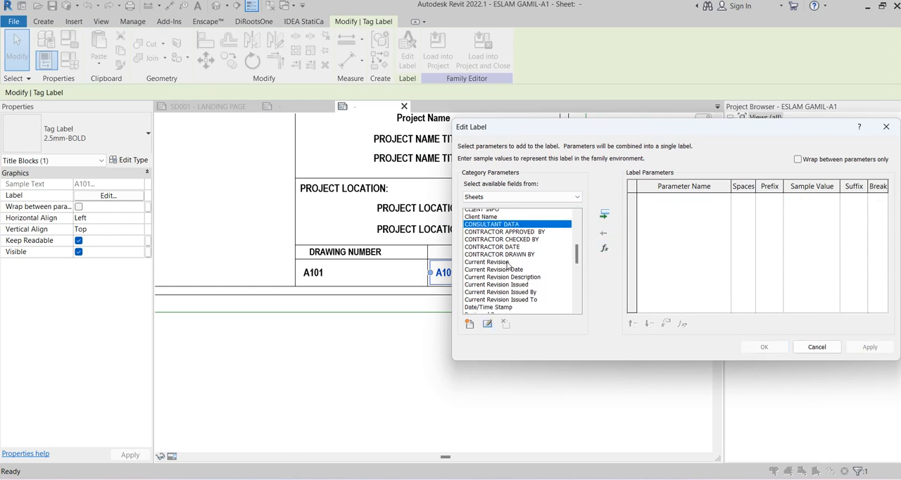
left_click(507, 266)
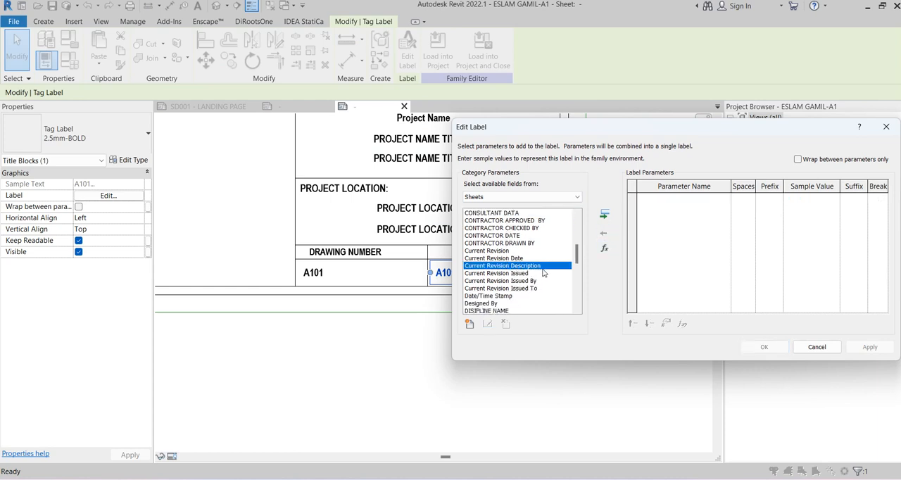
left_click(513, 258)
left_click(516, 252)
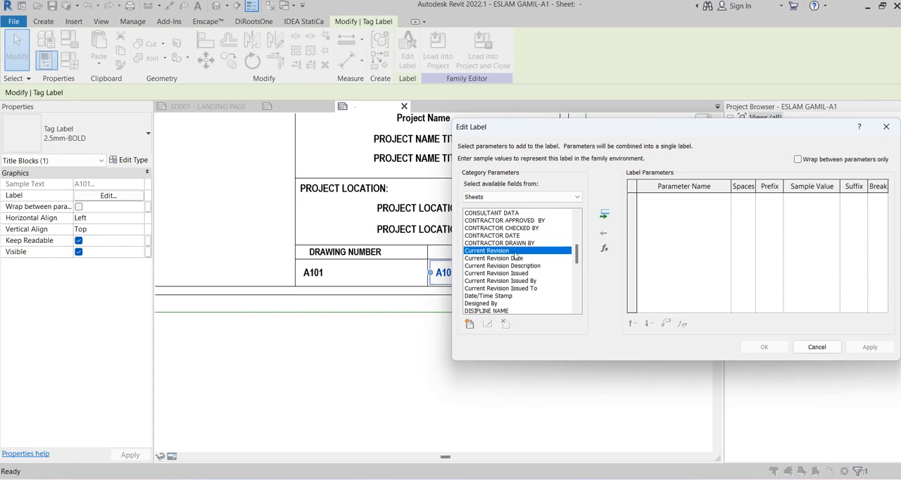
left_click(603, 214)
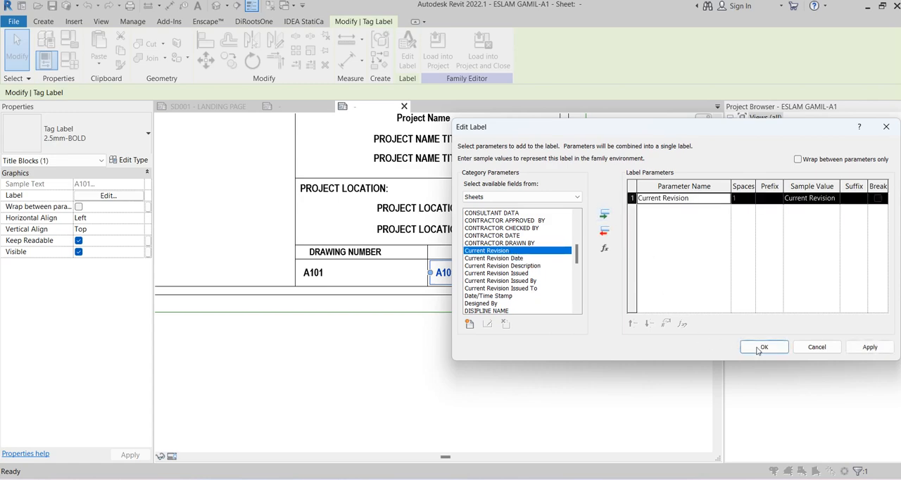
left_click(764, 347)
left_click(500, 343)
scroll(500, 344, "down", 8)
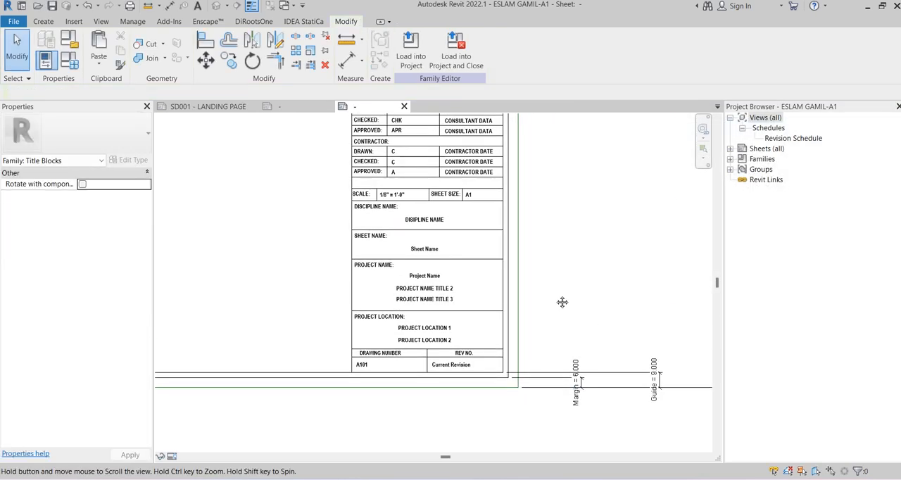
scroll(593, 241, "down", 3)
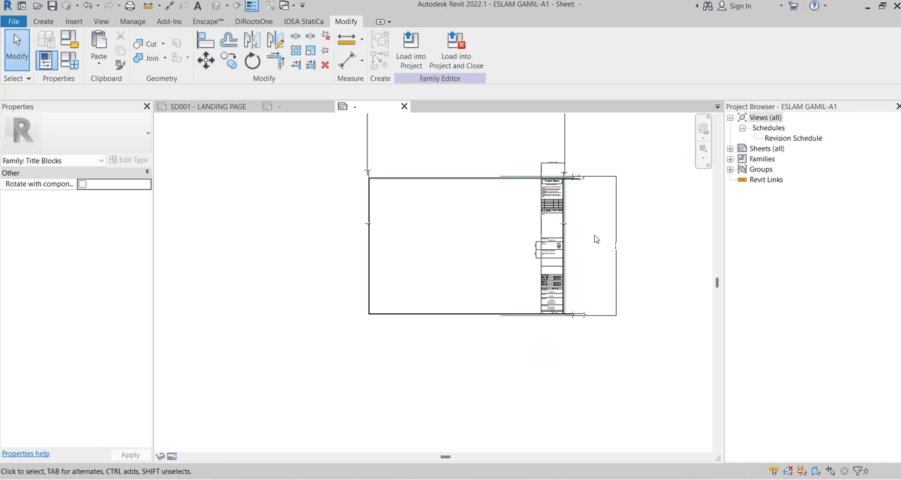
Save the custom A1 title block family
key("ctrl+s")
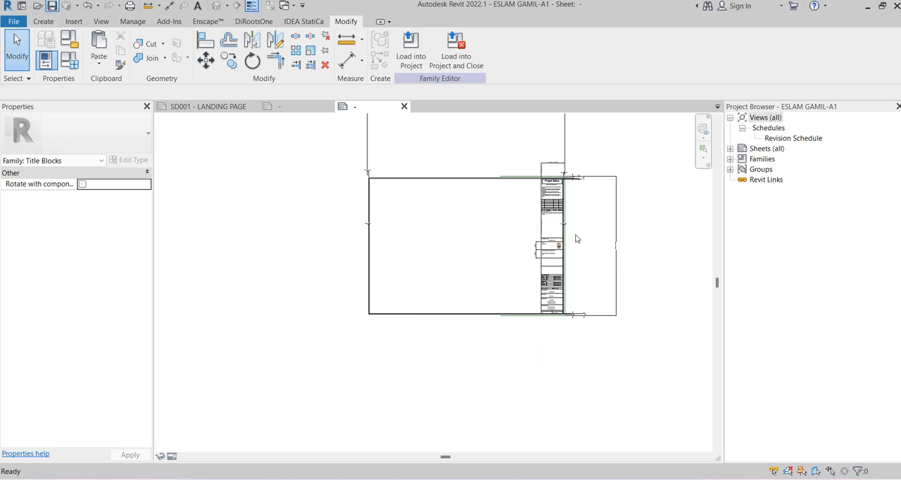
scroll(579, 225, "up", 5)
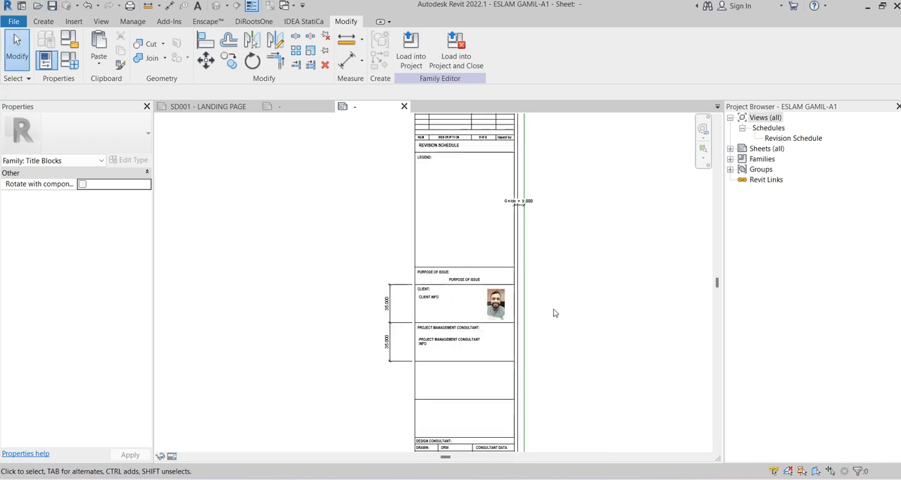
scroll(554, 313, "up", 2)
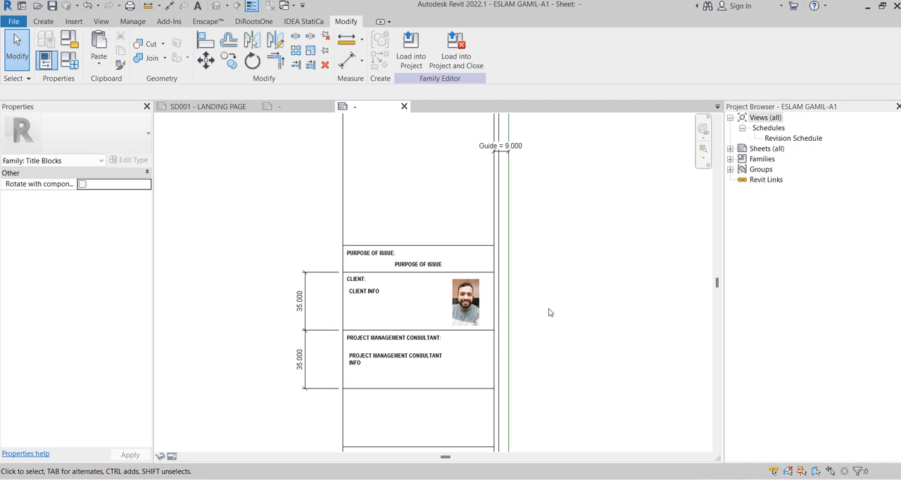
Switch to the older reference title block family and close it
left_click(307, 110)
scroll(613, 210, "down", 5)
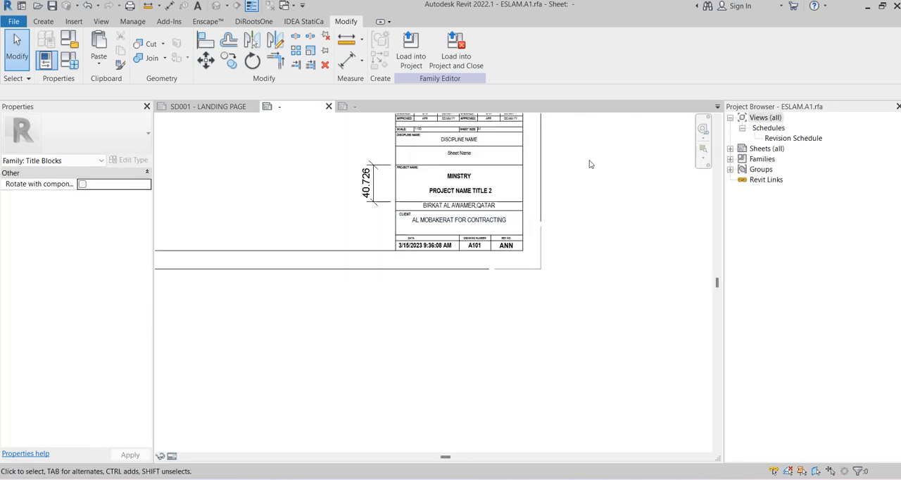
scroll(559, 289, "down", 5)
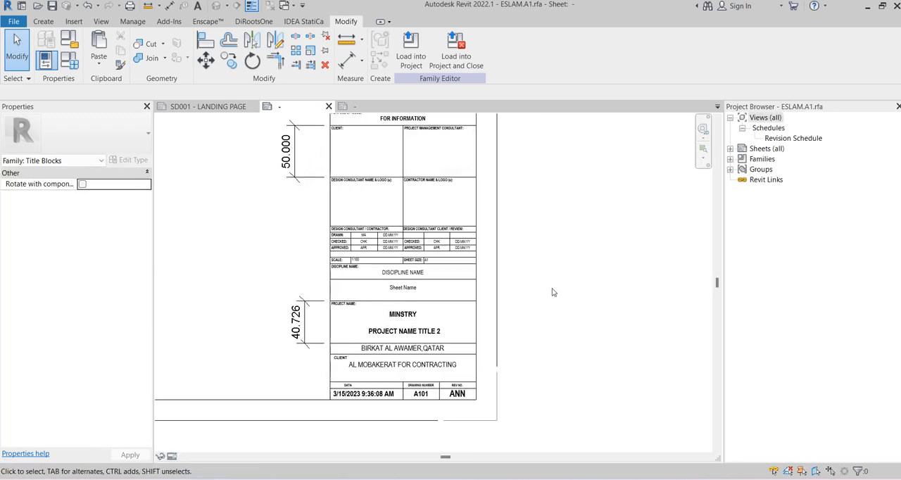
left_click(328, 107)
left_click(478, 244)
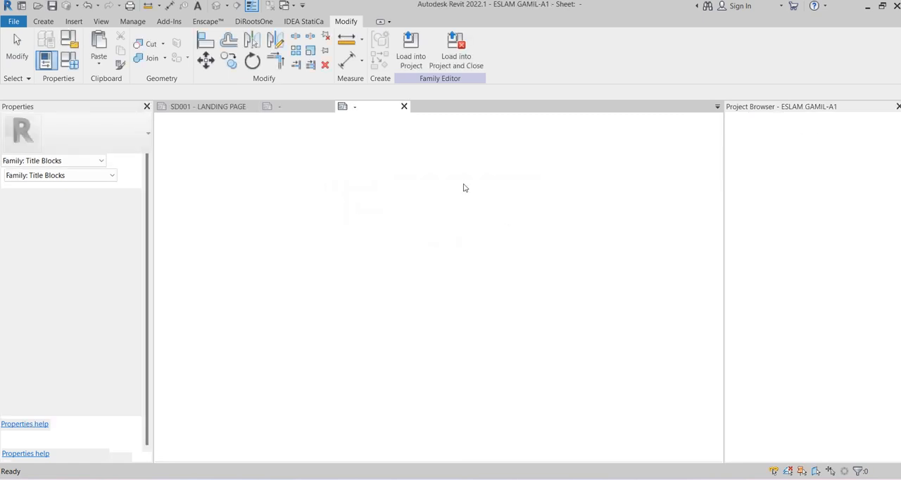
Load the finished title block family into the STEEL BIM COURSE-LVL 02 project
scroll(599, 204, "down", 5)
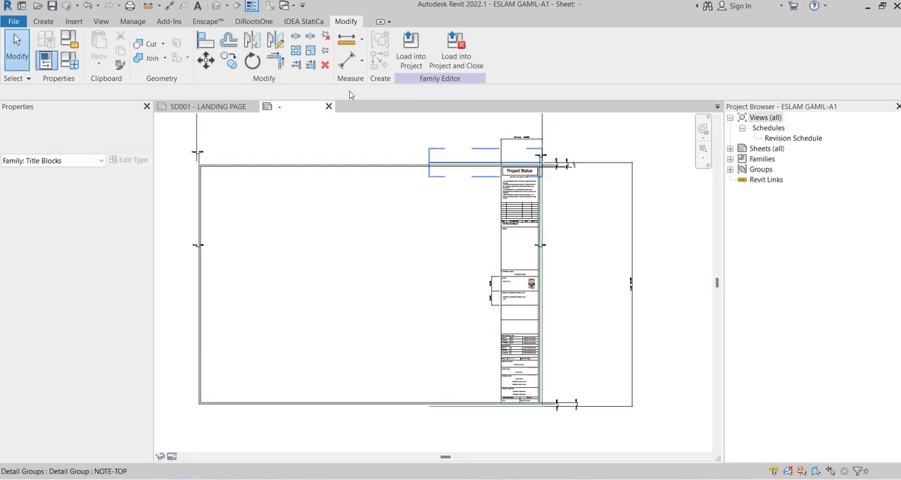
left_click(403, 59)
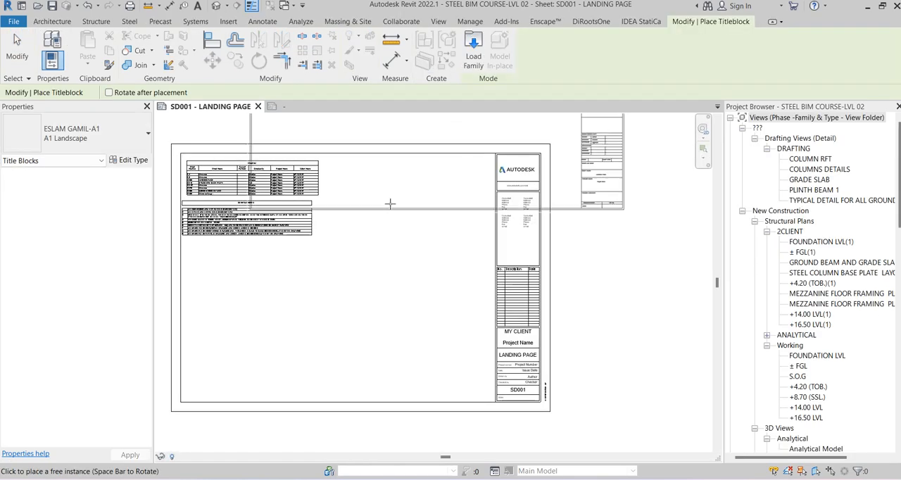
scroll(387, 204, "down", 5)
left_click(519, 224)
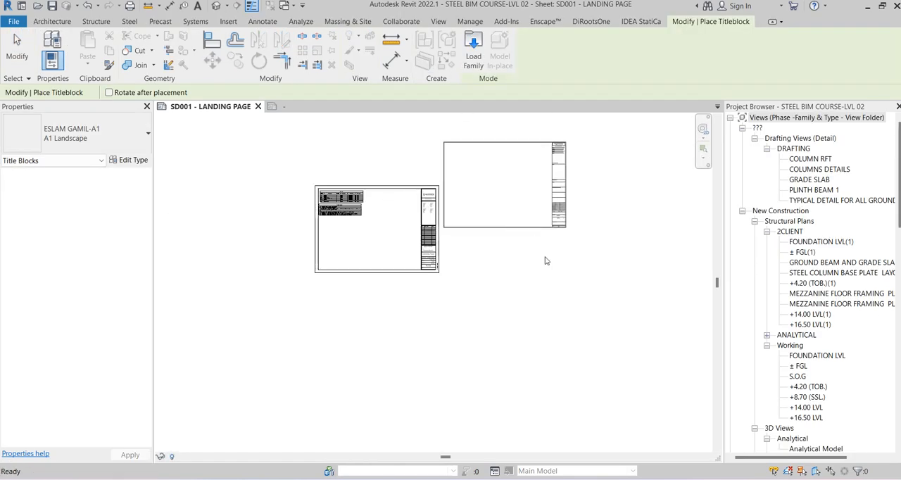
key("Escape")
left_click(559, 171)
key("Delete")
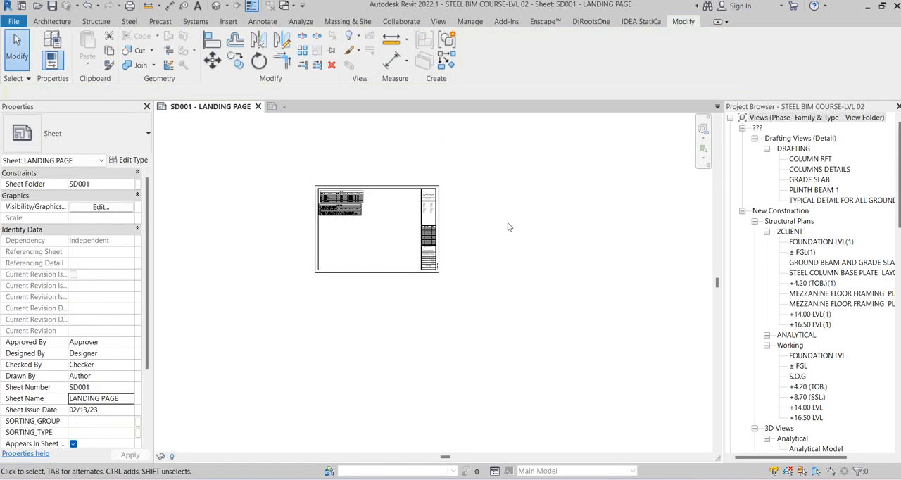
Change the landing page sheet's A1 metric title block to the newly loaded custom A1 Landscape type
scroll(444, 202, "up", 4)
left_click(442, 204)
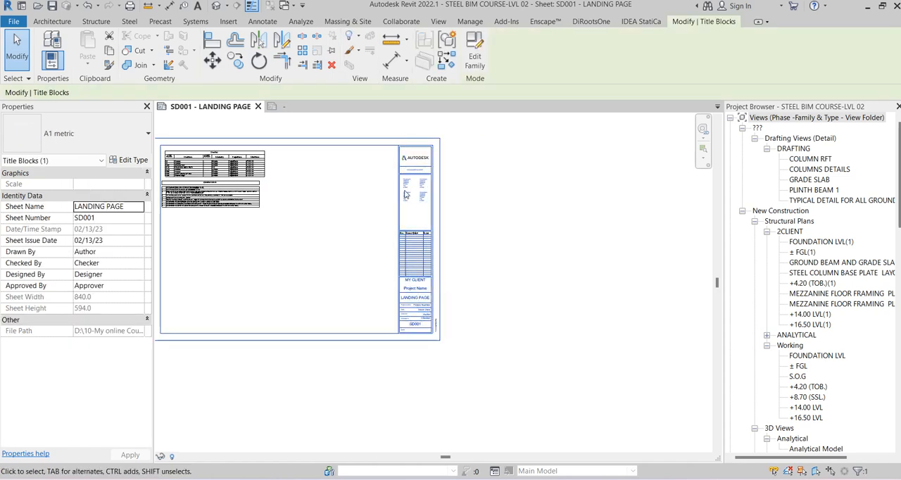
left_click(90, 128)
left_click(55, 221)
middle_click_drag(514, 222, 519, 235)
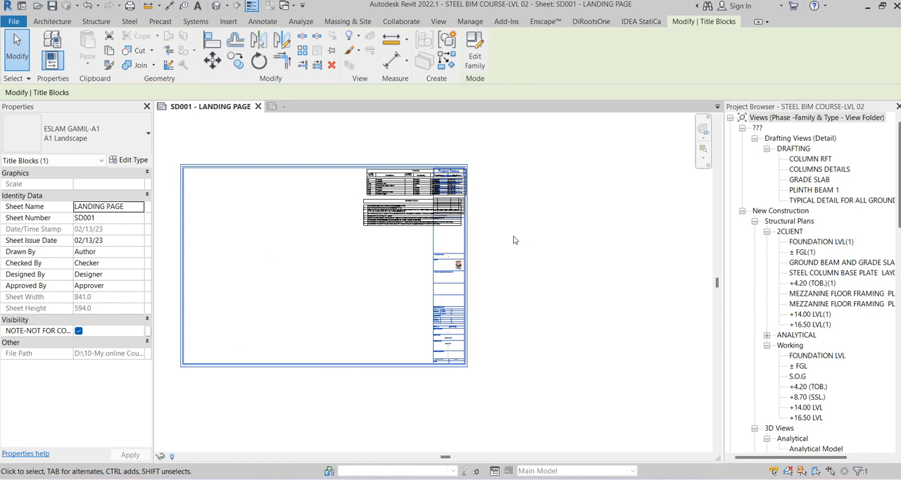
Shift the new title block sideways and slightly up so its title strip clears the sheet's schedule tables
left_click_drag(467, 243, 471, 247)
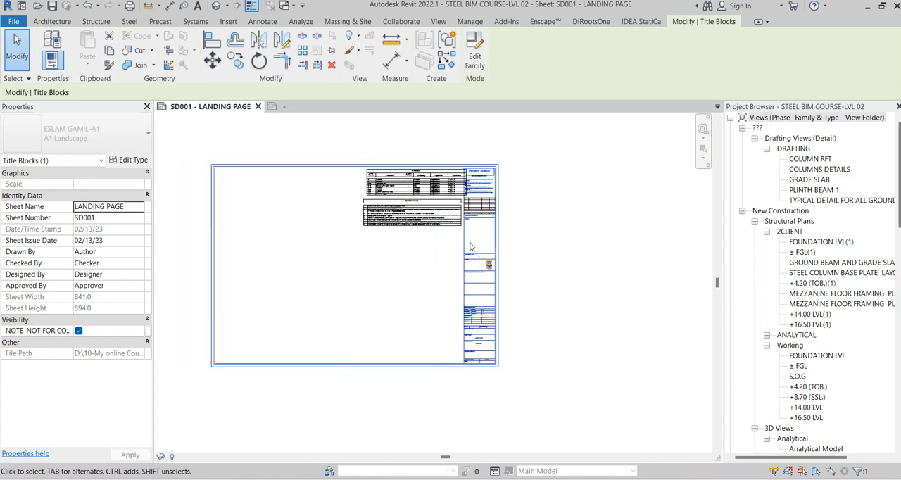
key("Up")
key("Up")
key("Right")
key("Right")
key("Right")
key("Down")
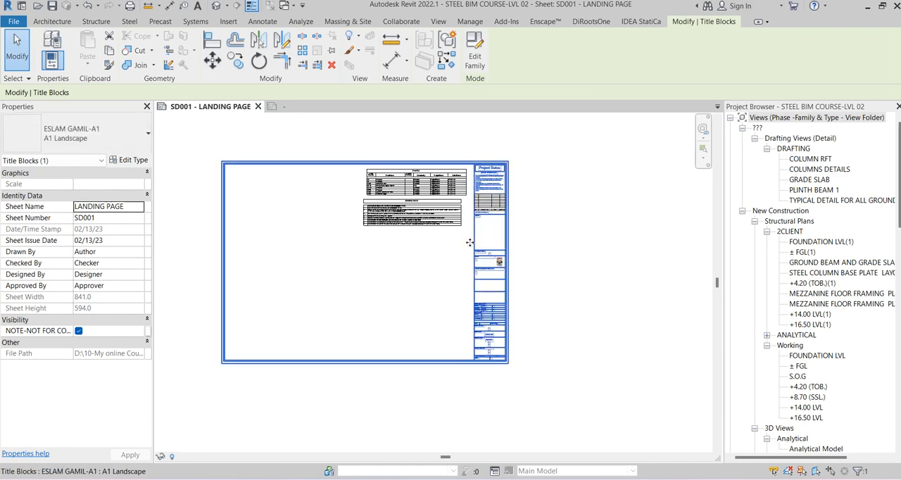
left_click(553, 212)
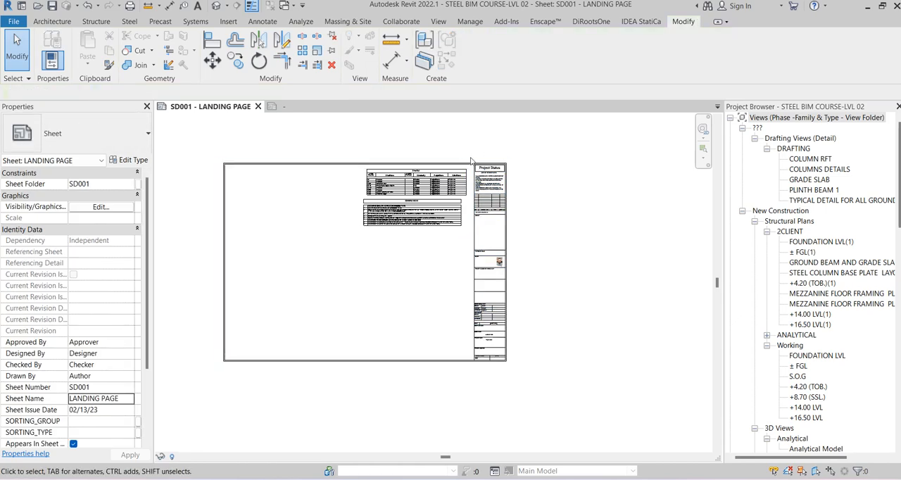
Examine the title strip's labels on the landing page sheet, checking which ones still lack project values
scroll(427, 202, "up", 3)
middle_click_drag(593, 303, 482, 176)
scroll(584, 183, "down", 2)
middle_click_drag(584, 183, 570, 232)
scroll(502, 321, "up", 6)
left_click(567, 275)
scroll(568, 275, "down", 1)
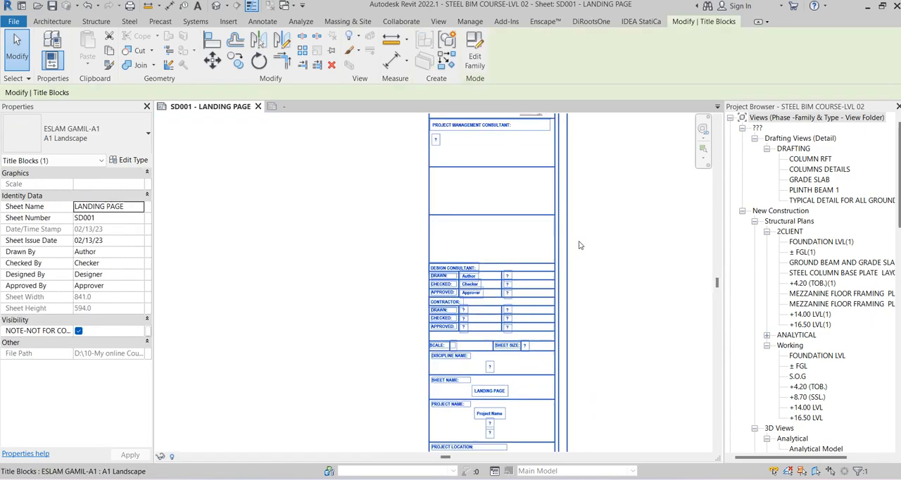
scroll(580, 245, "down", 3)
scroll(453, 299, "up", 5)
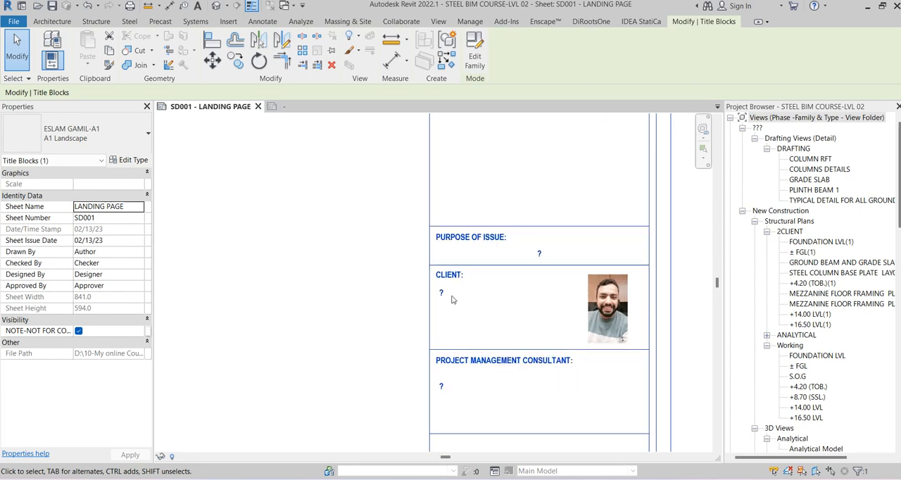
scroll(456, 294, "down", 2)
scroll(490, 268, "up", 1)
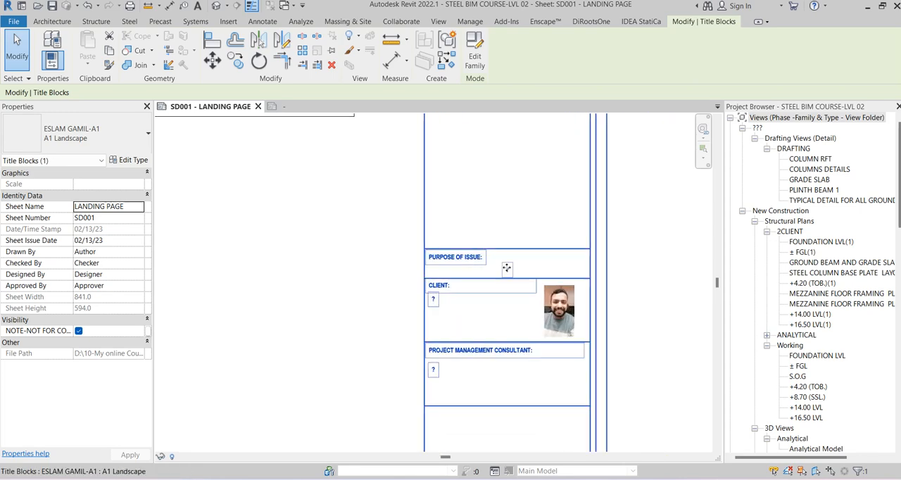
scroll(500, 270, "down", 3)
key("Escape")
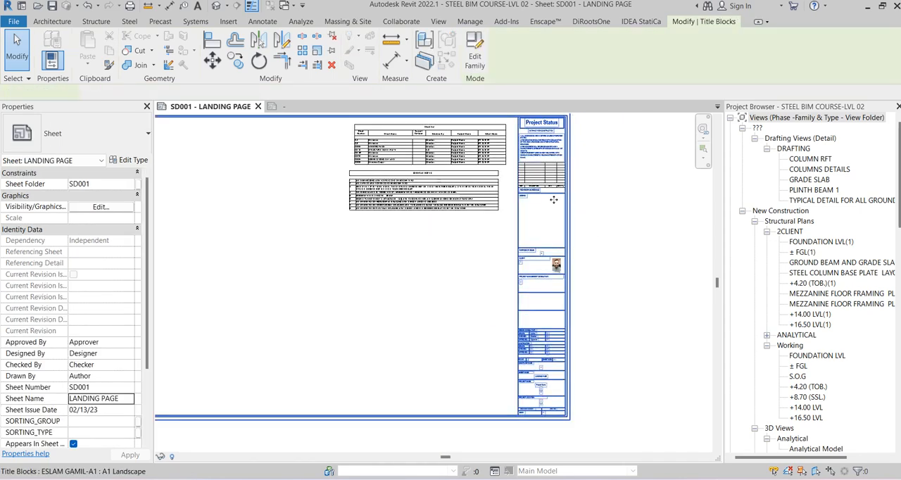
left_click(553, 200)
scroll(532, 212, "up", 3)
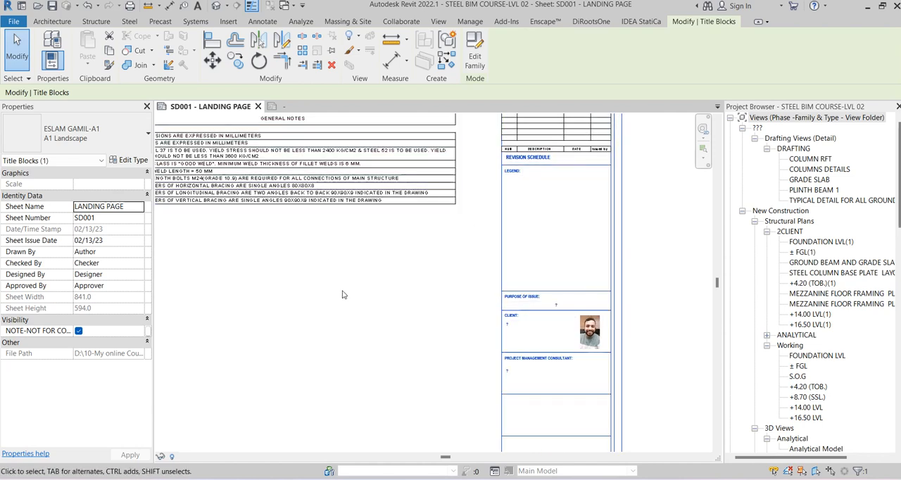
key("Escape")
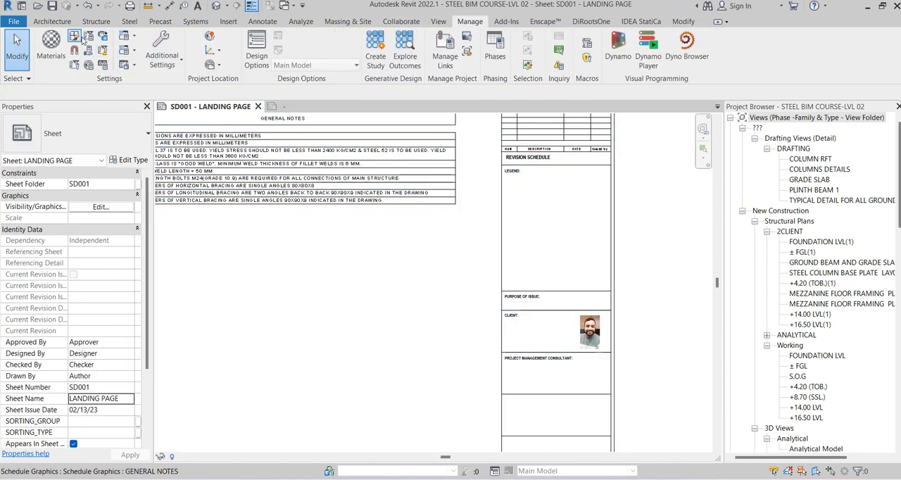
Start a new project parameter based on the shared parameter CLIENT INFO from the TITLEBLOCKPARAMTERS group
left_click(88, 50)
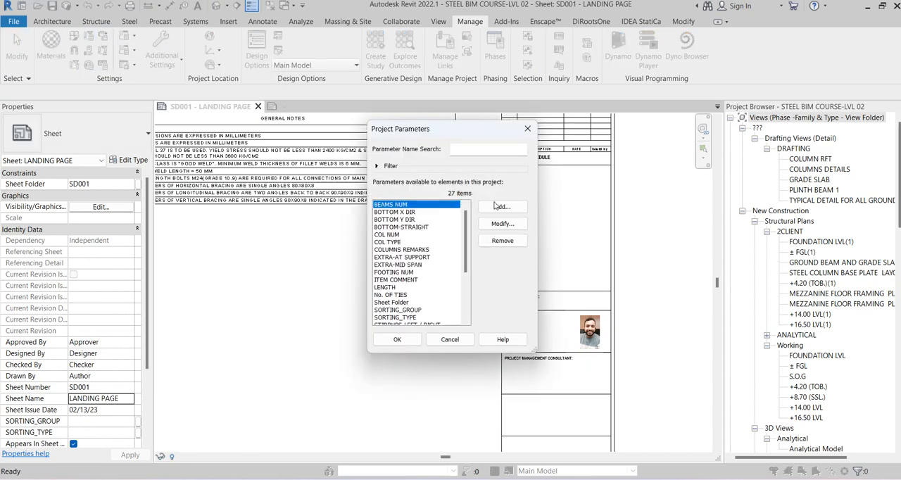
left_click(500, 207)
left_click(256, 113)
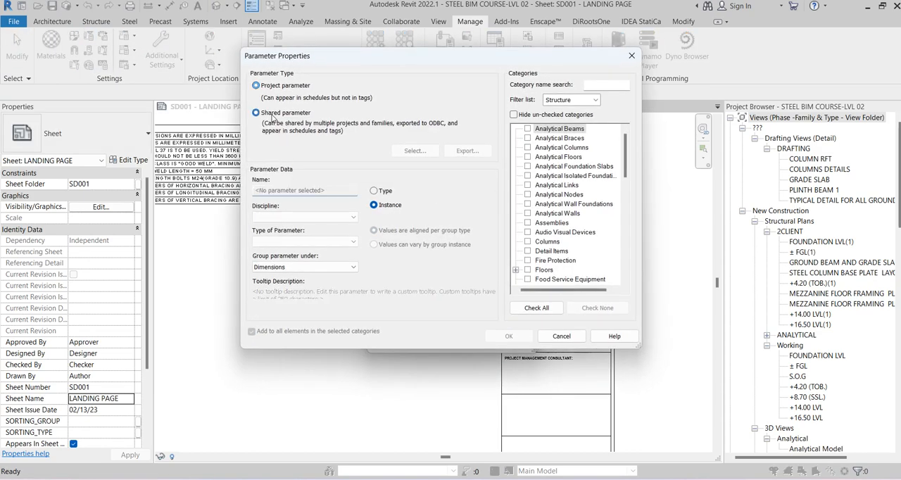
left_click(413, 151)
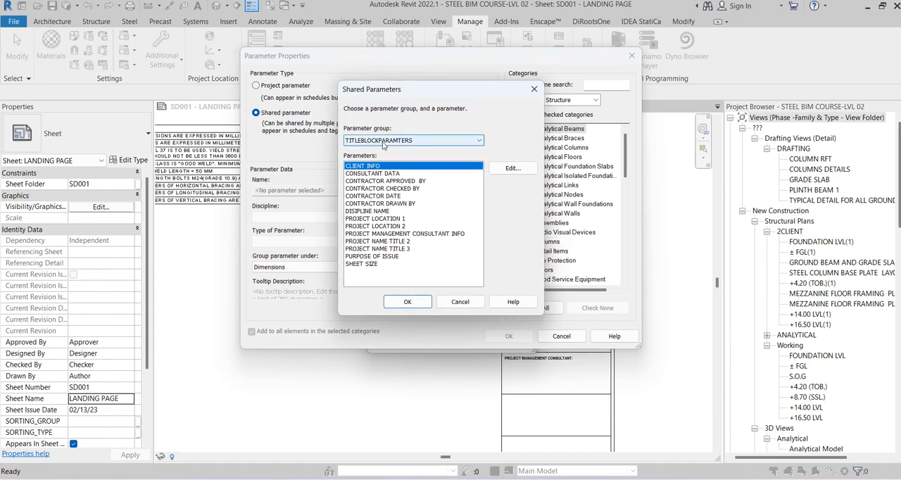
left_click(406, 302)
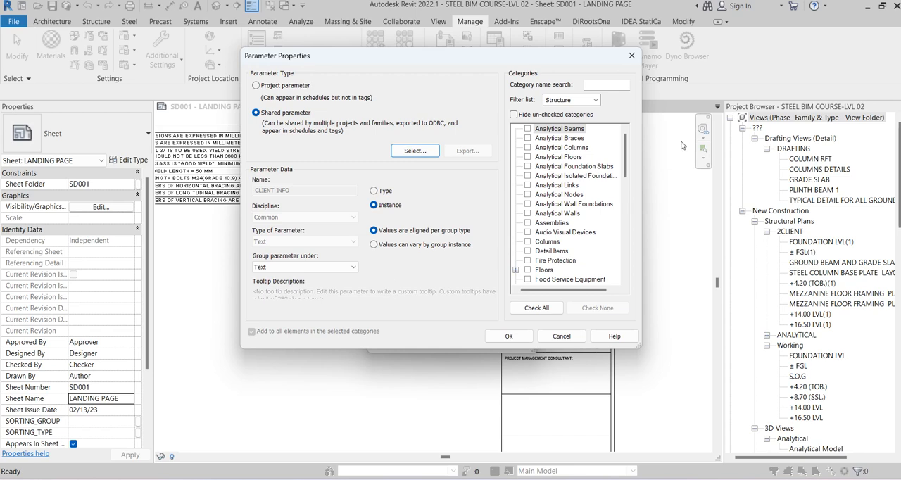
Assign the CLIENT INFO parameter to the Sheets category and add it to the project
left_click_drag(623, 148, 622, 252)
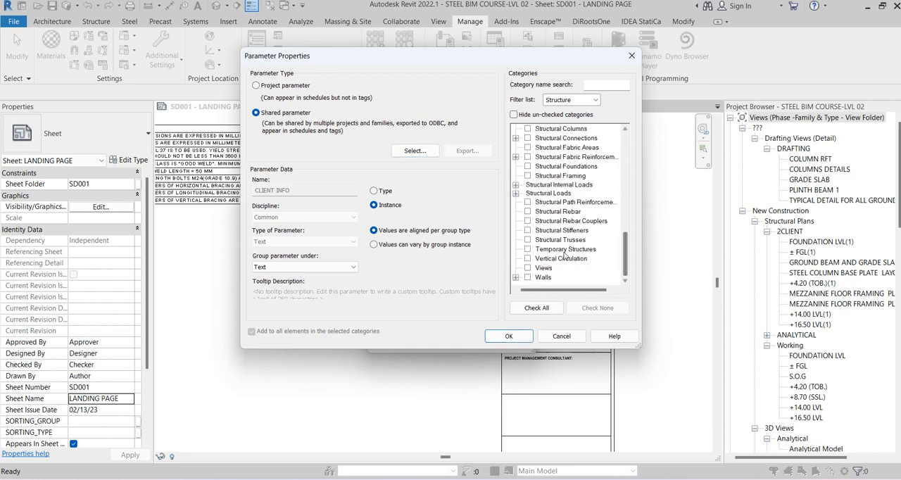
scroll(549, 279, "up", 1)
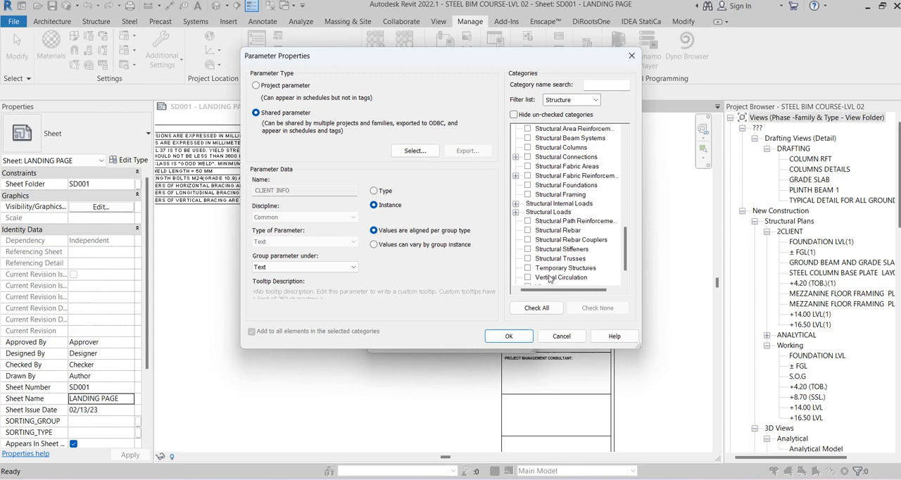
left_click(560, 202)
left_click(570, 212)
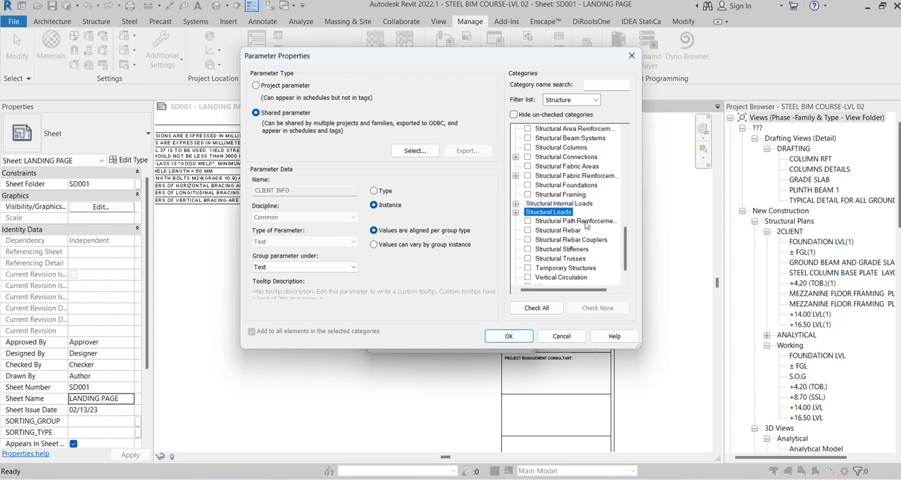
key("t")
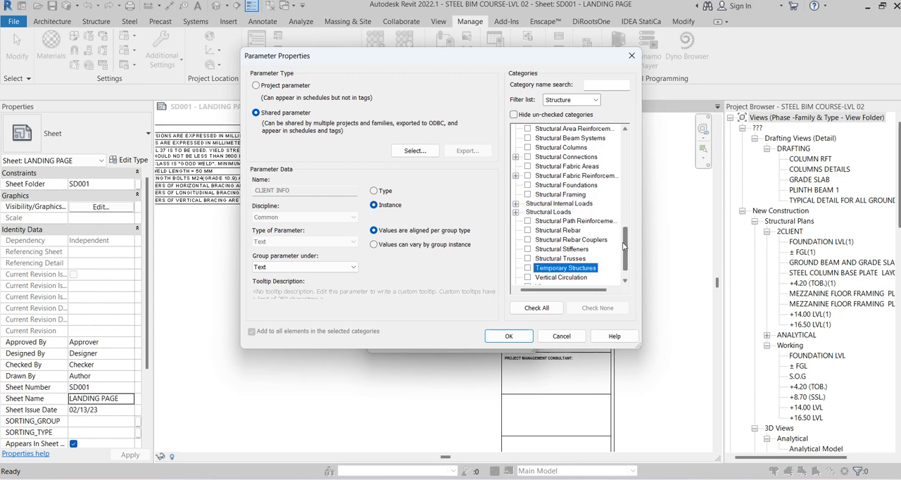
scroll(609, 249, "down", 1)
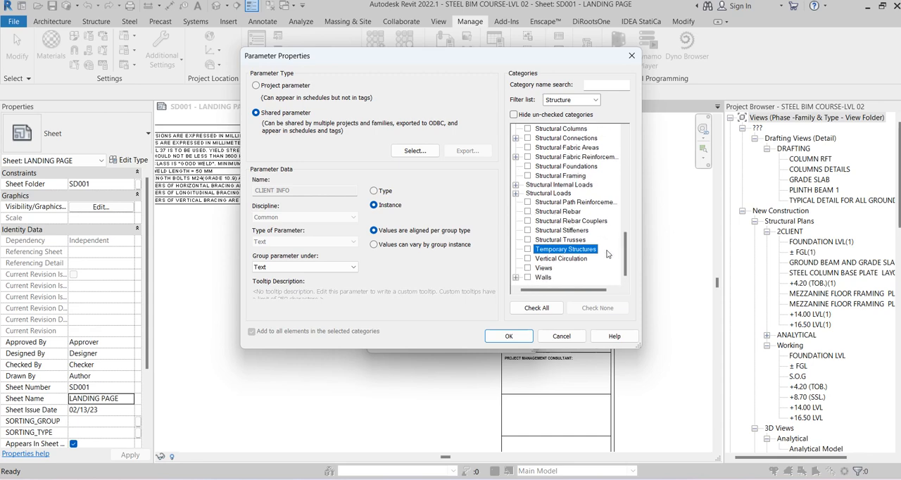
scroll(607, 253, "up", 3)
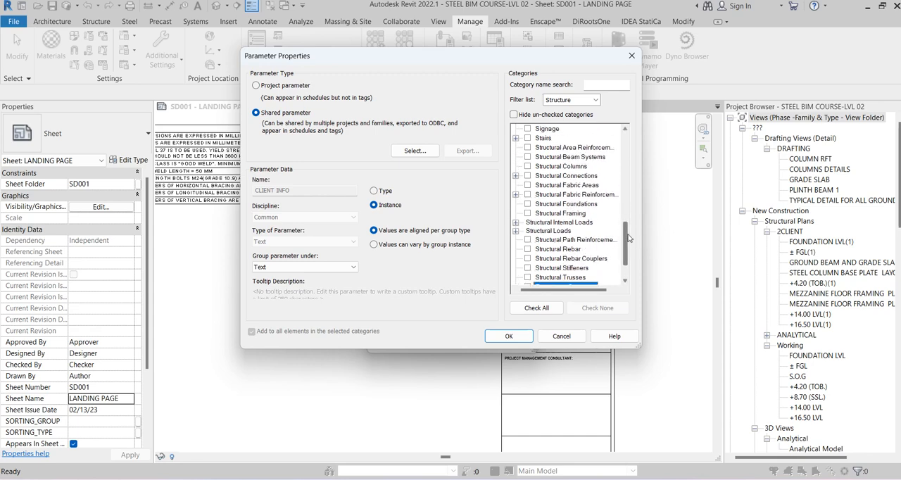
left_click_drag(629, 238, 616, 215)
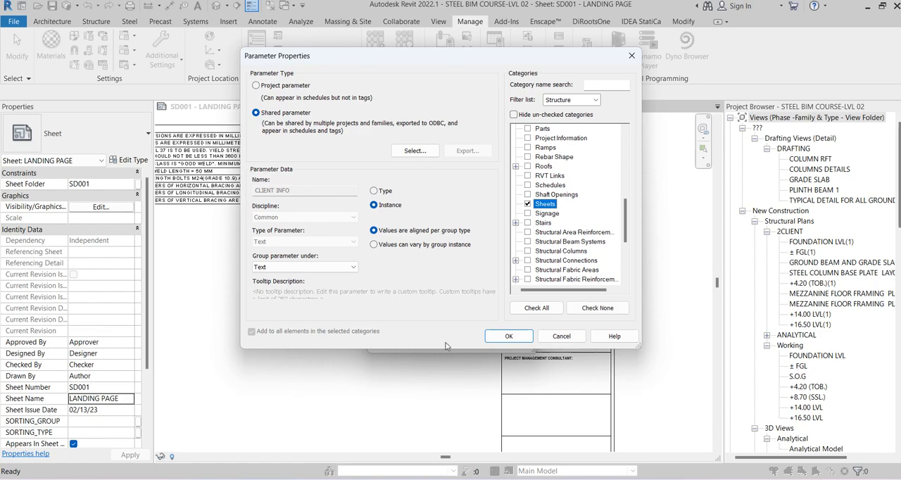
left_click(508, 335)
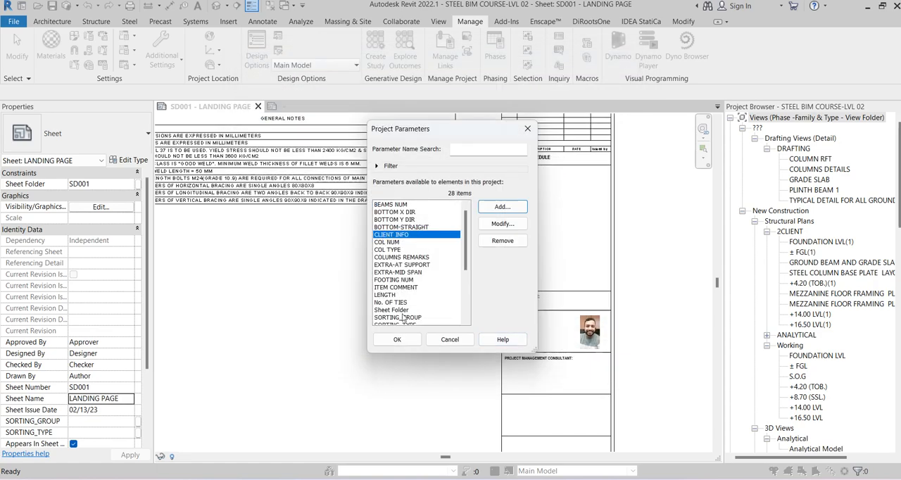
Add the shared parameter CONSULTANT DATA as a project parameter assigned to the Sheets category
left_click(502, 207)
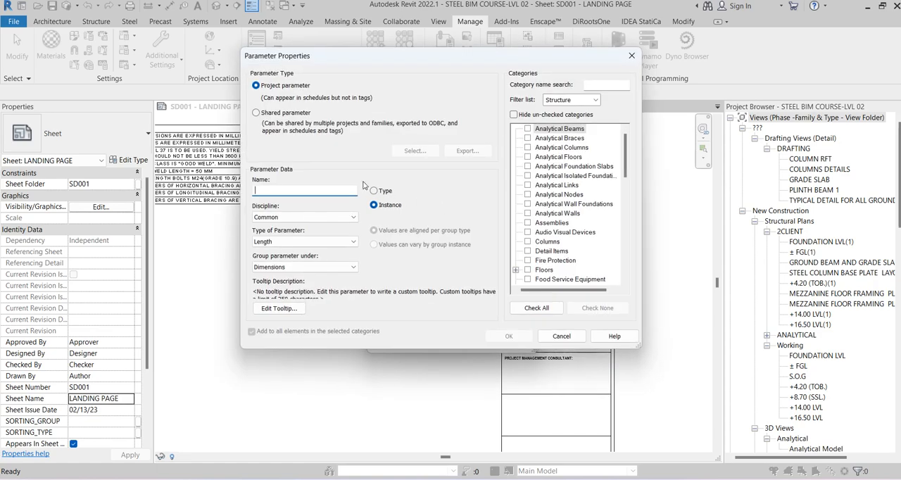
left_click(284, 116)
left_click(414, 150)
left_click(380, 174)
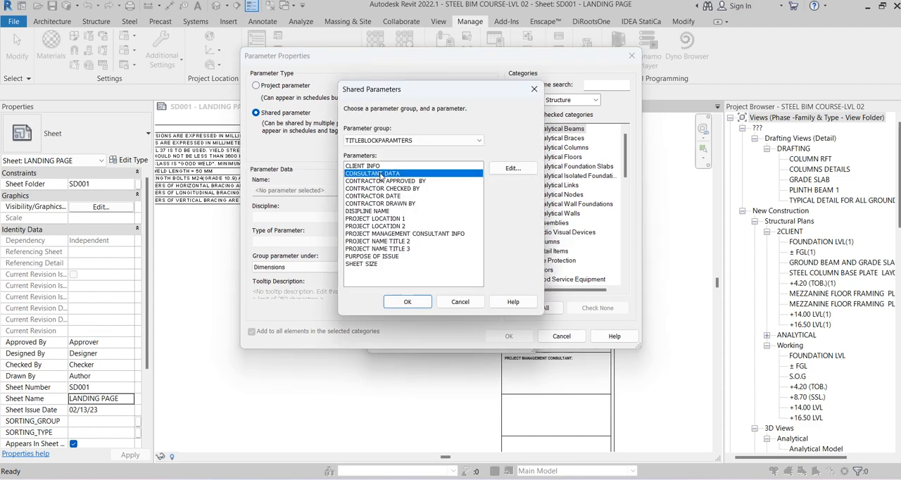
left_click(407, 301)
left_click_drag(619, 160, 618, 240)
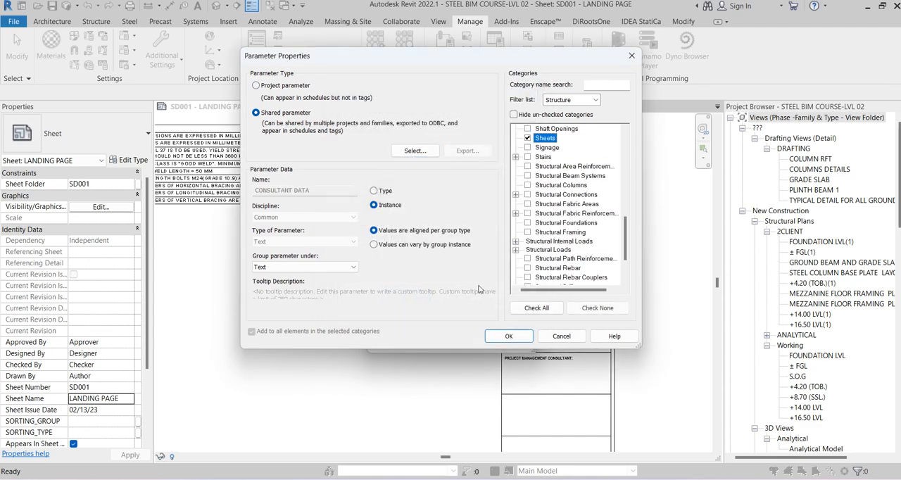
left_click(487, 341)
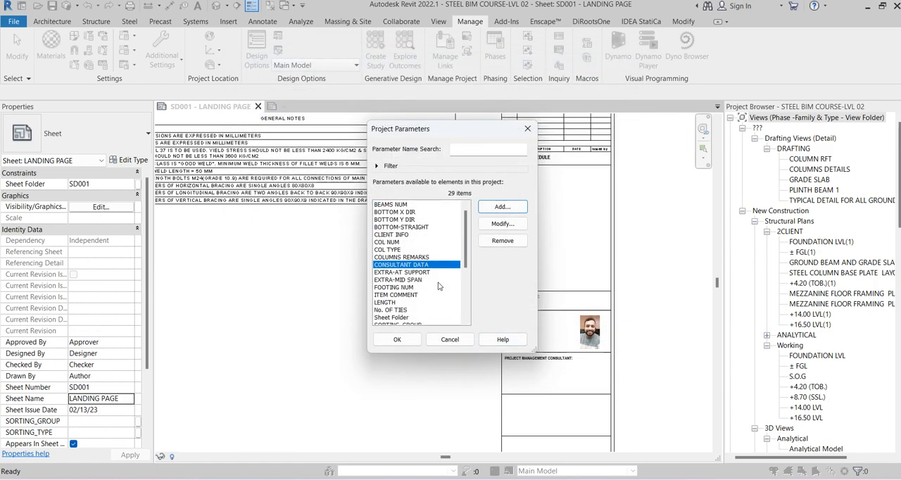
Add the shared parameter CONTRACTOR APPROVED BY as a Sheets project parameter and apply the project parameter list
left_click(494, 205)
left_click(279, 114)
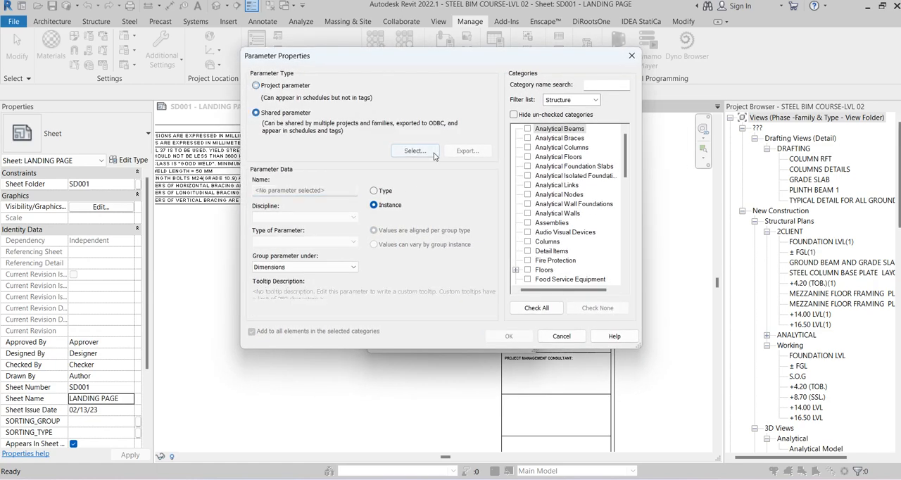
left_click(414, 150)
left_click(383, 182)
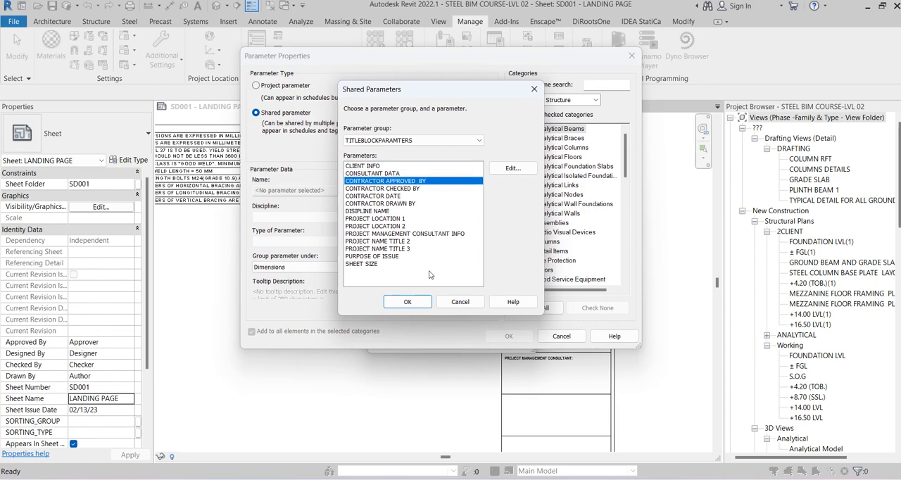
left_click(423, 301)
left_click_drag(623, 151, 615, 210)
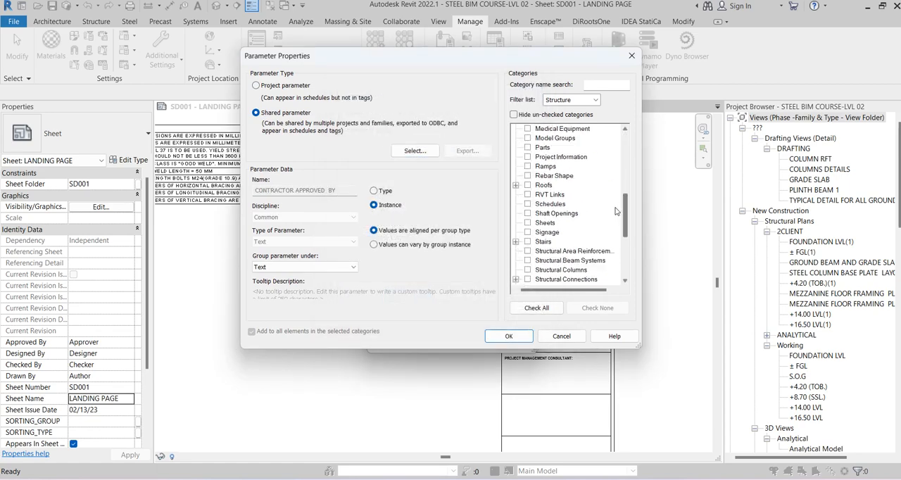
left_click(528, 222)
left_click(508, 336)
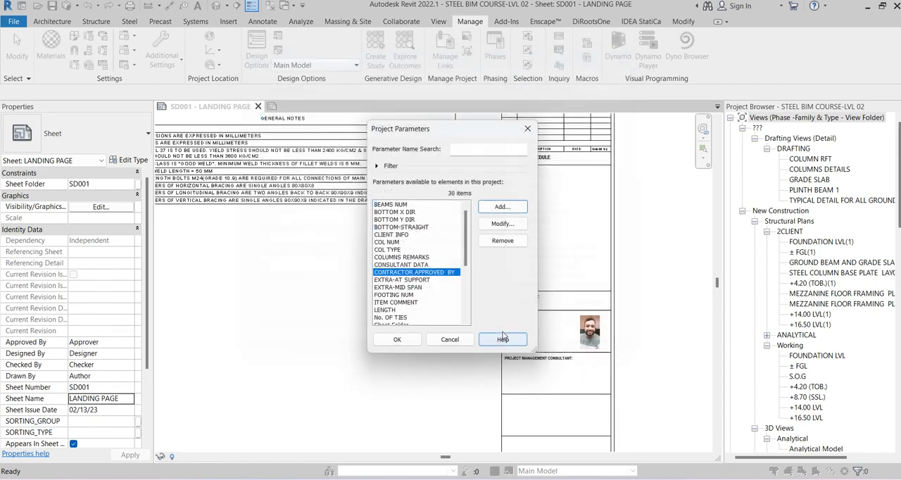
left_click(397, 338)
Examine the title strip's labels on the landing page sheet and review the project parameter list for the newly added parameters
scroll(522, 371, "down", 3)
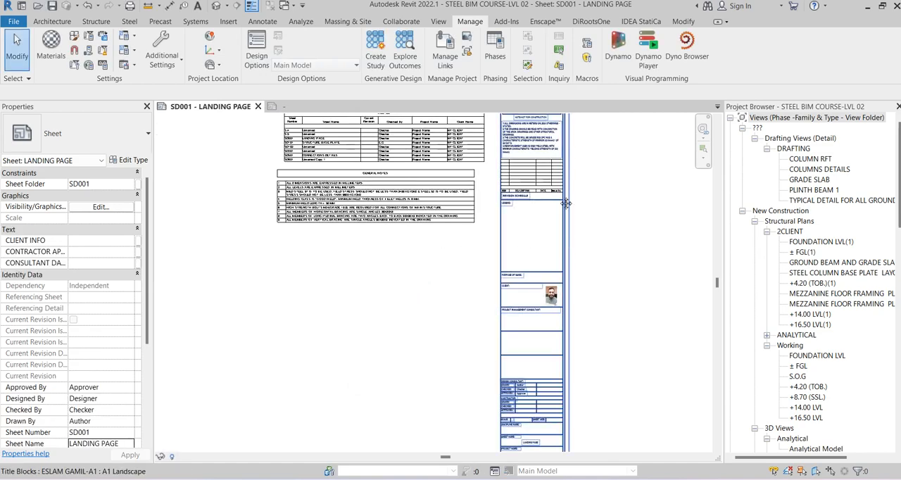
left_click(521, 371)
scroll(521, 371, "up", 5)
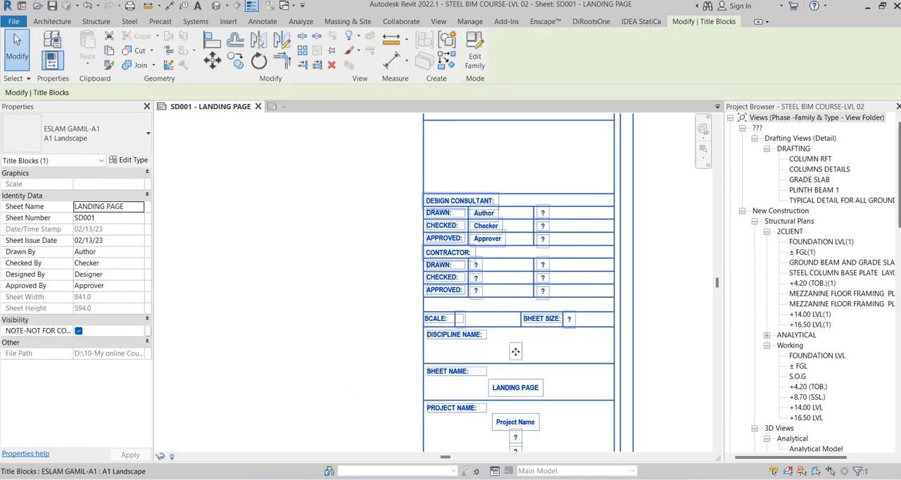
middle_click_drag(511, 329, 495, 142)
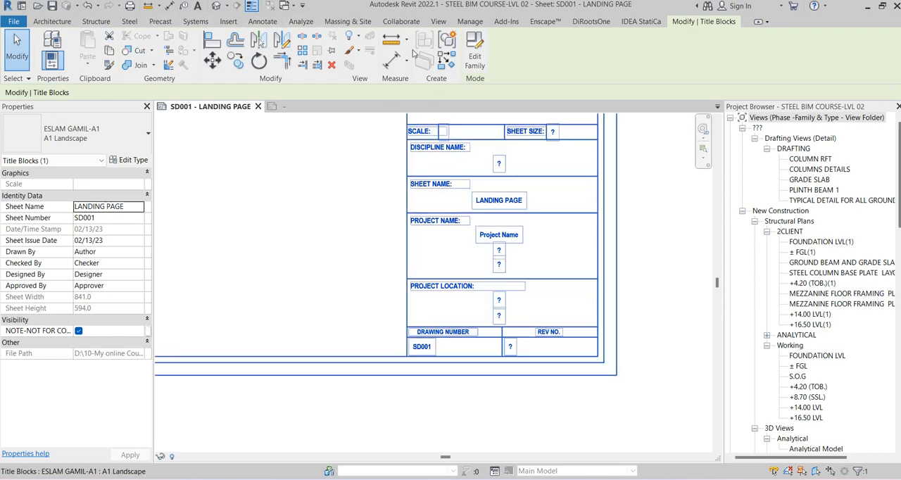
left_click(360, 258)
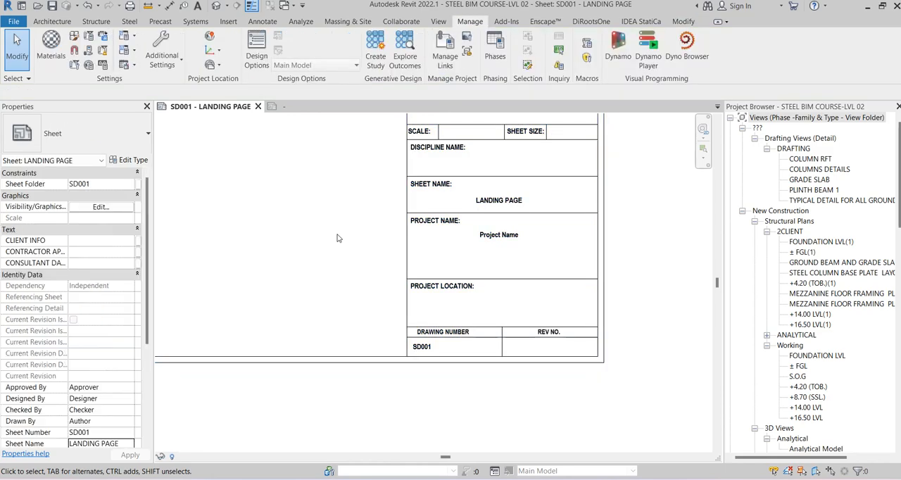
scroll(396, 238, "down", 4)
middle_click_drag(514, 248, 502, 319)
middle_click_drag(468, 171, 462, 232)
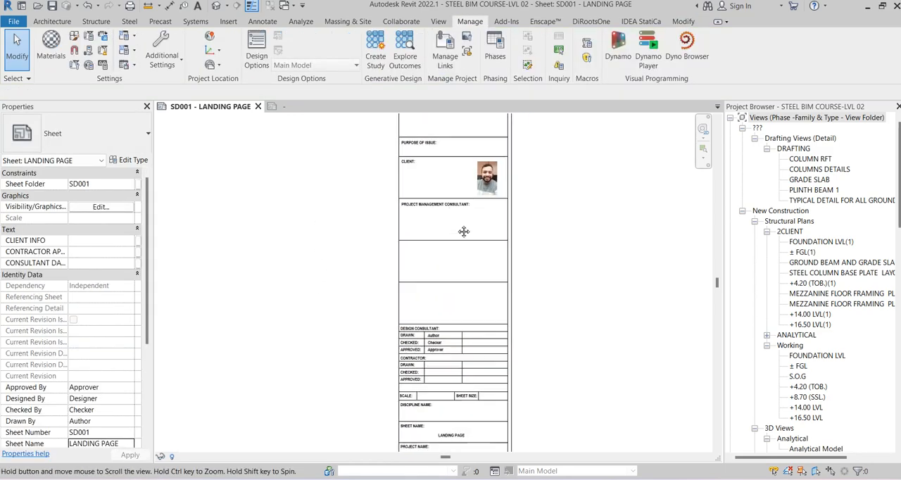
scroll(430, 203, "up", 3)
scroll(438, 204, "down", 3)
middle_click_drag(441, 173, 439, 243)
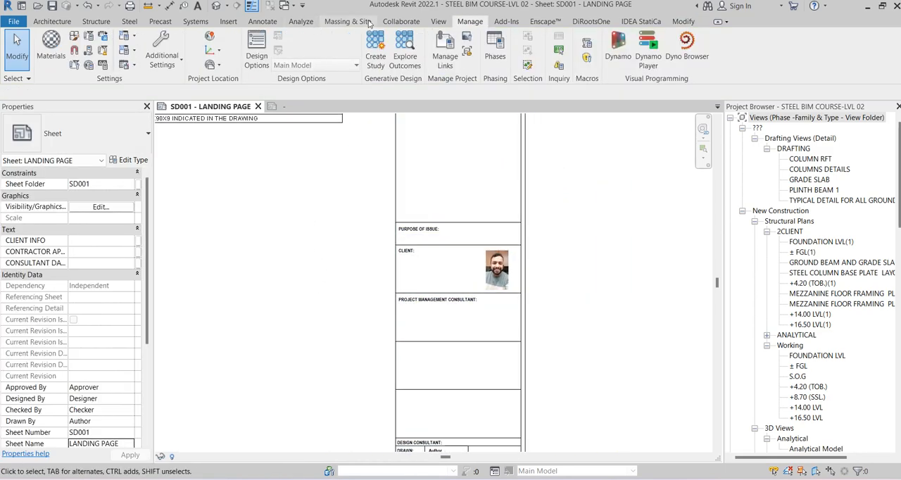
left_click(89, 36)
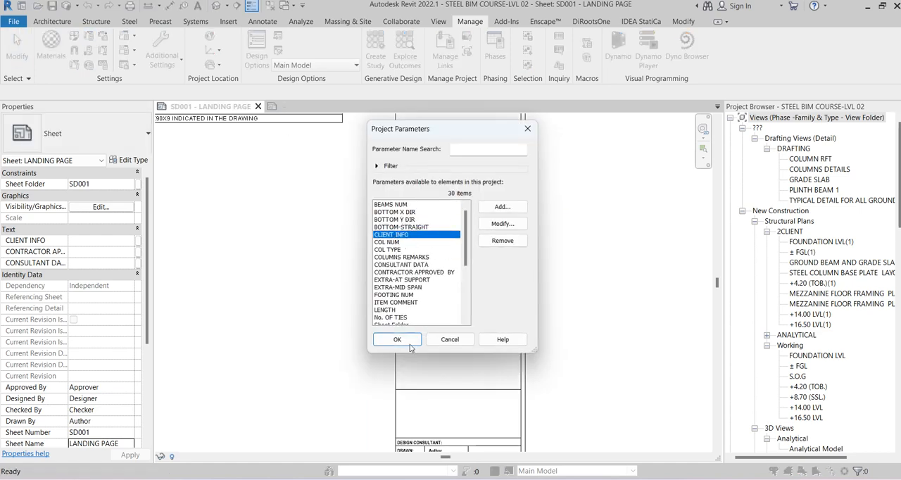
scroll(422, 289, "down", 2)
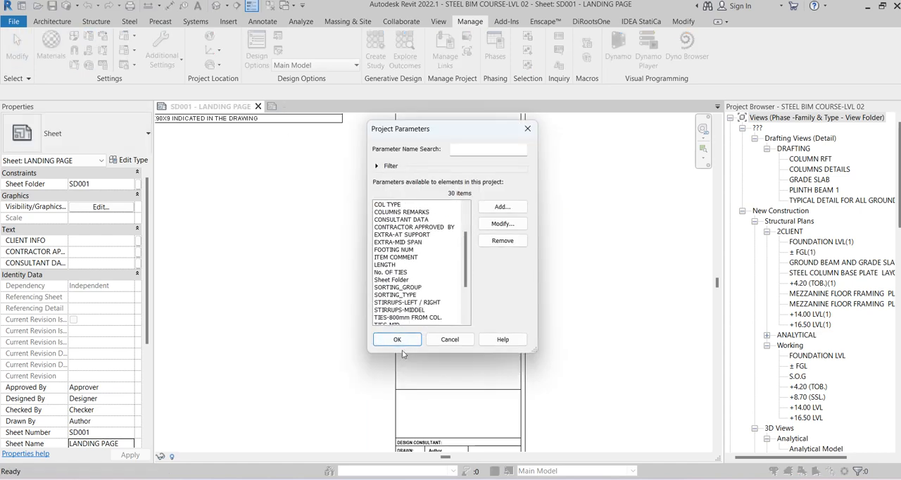
left_click(397, 339)
Fill in the CLIENT label of the landing page's title block with the client's name
scroll(501, 285, "up", 2)
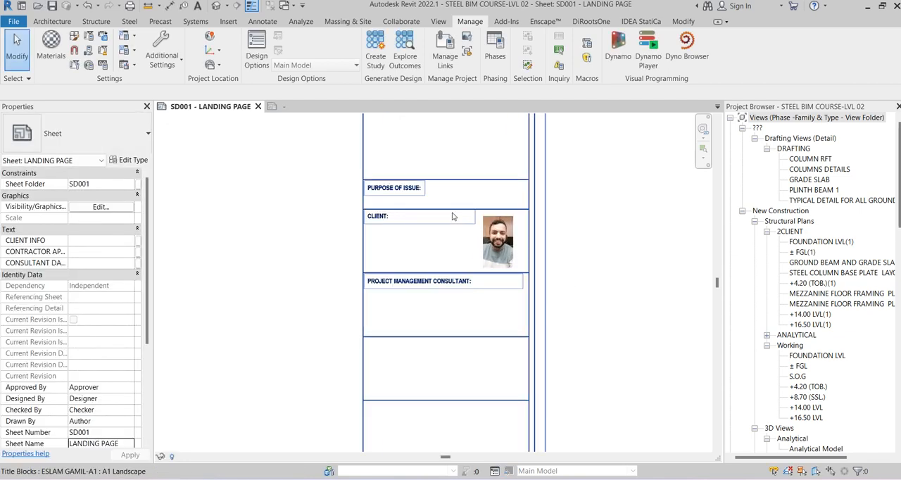
left_click(452, 217)
left_click(403, 243)
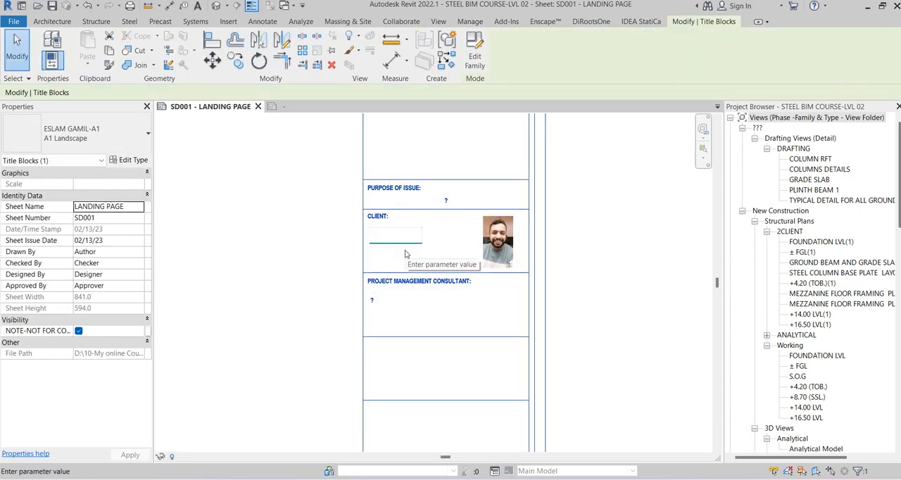
type("ES")
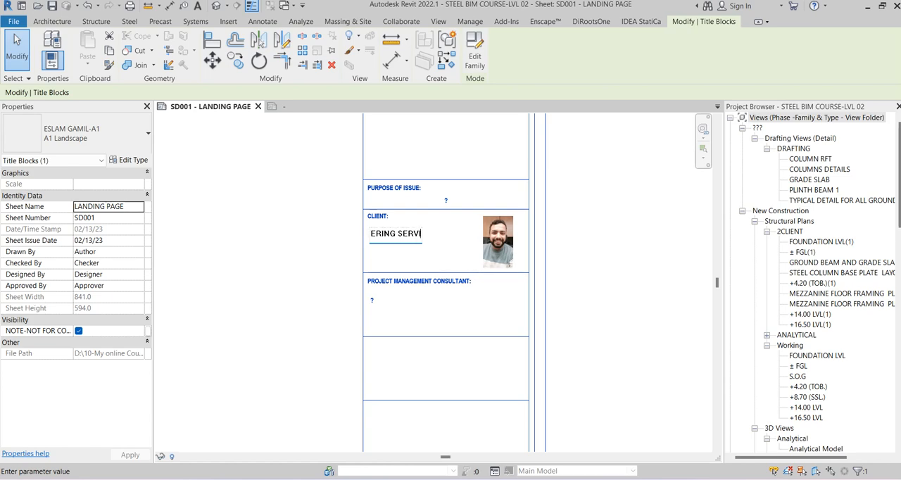
left_click(318, 236)
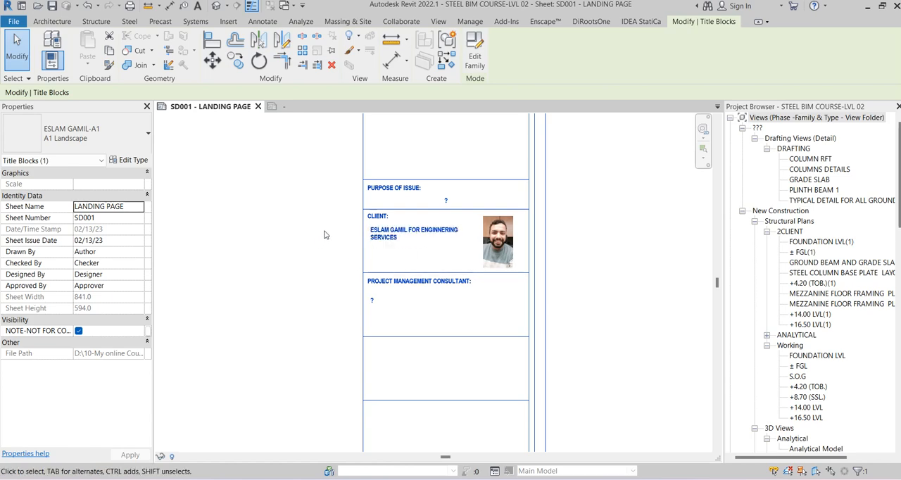
left_click(635, 219)
Inspect the filled CLIENT label and check the remaining title block labels down to the drawing number
scroll(580, 237, "up", 2)
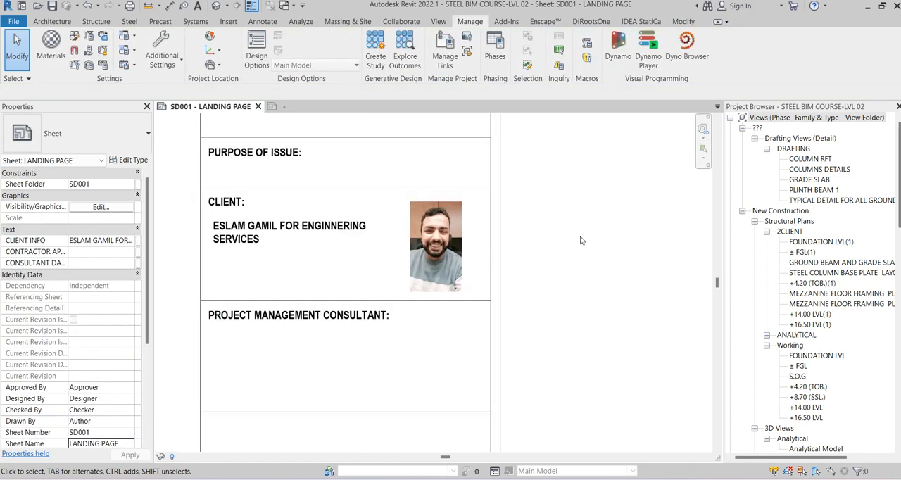
scroll(576, 240, "down", 4)
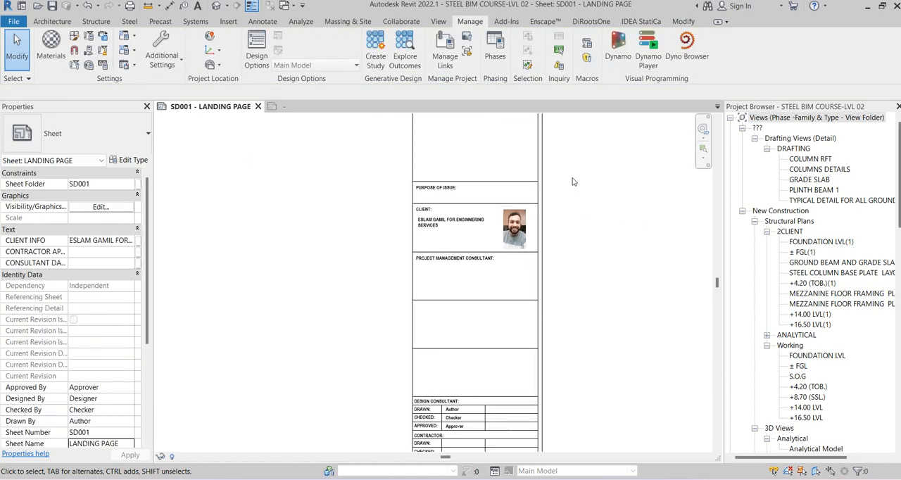
middle_click_drag(574, 265, 564, 171)
scroll(444, 264, "up", 3)
scroll(493, 233, "down", 3)
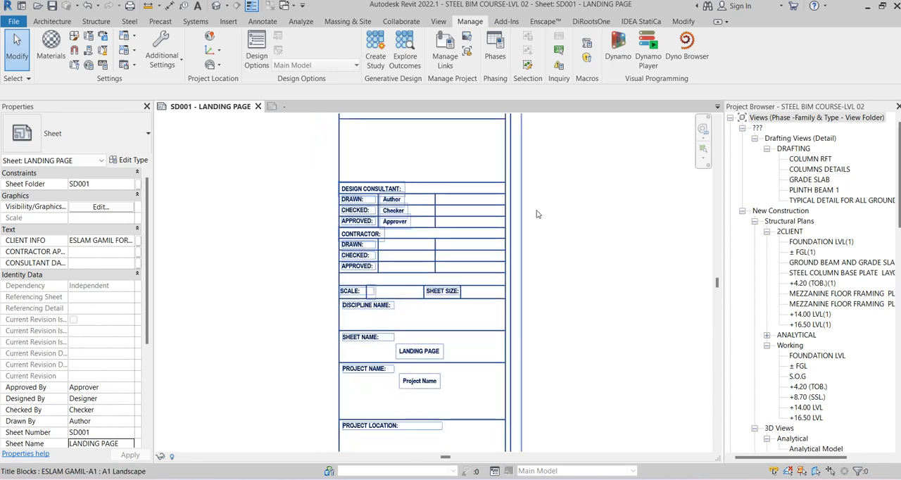
scroll(537, 214, "down", 2)
scroll(526, 314, "up", 3)
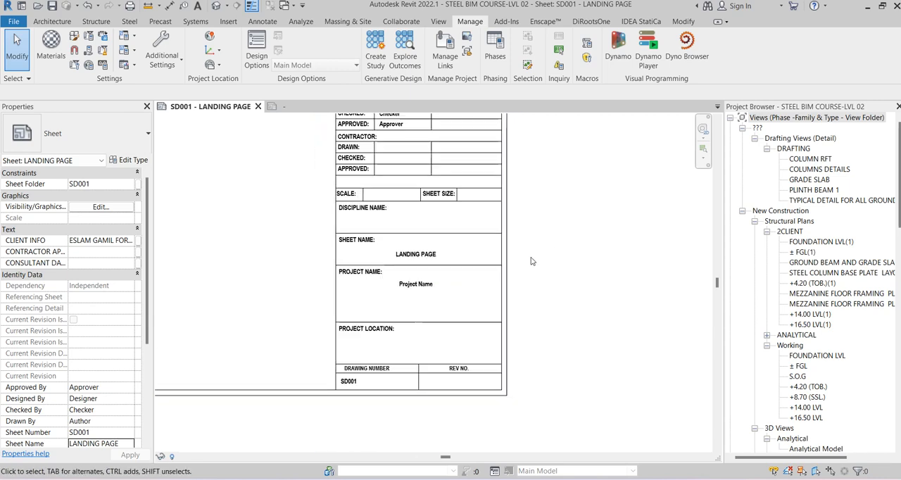
left_click(504, 226)
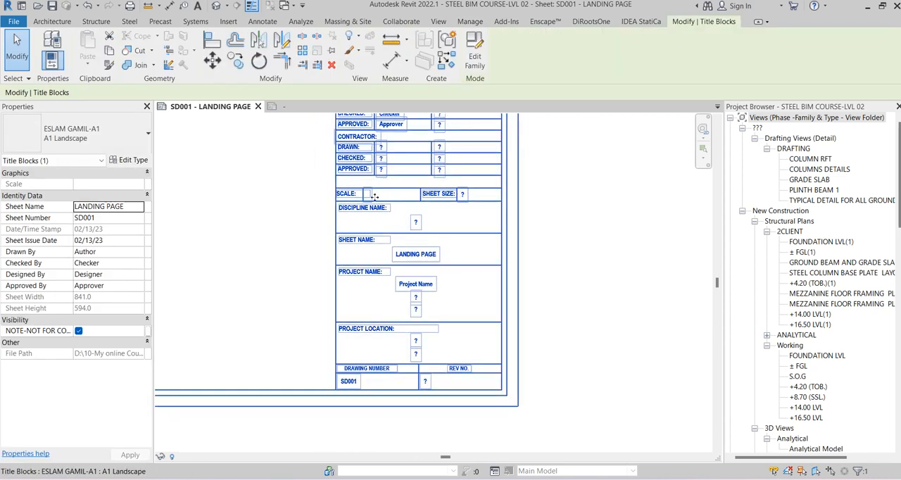
key("Escape")
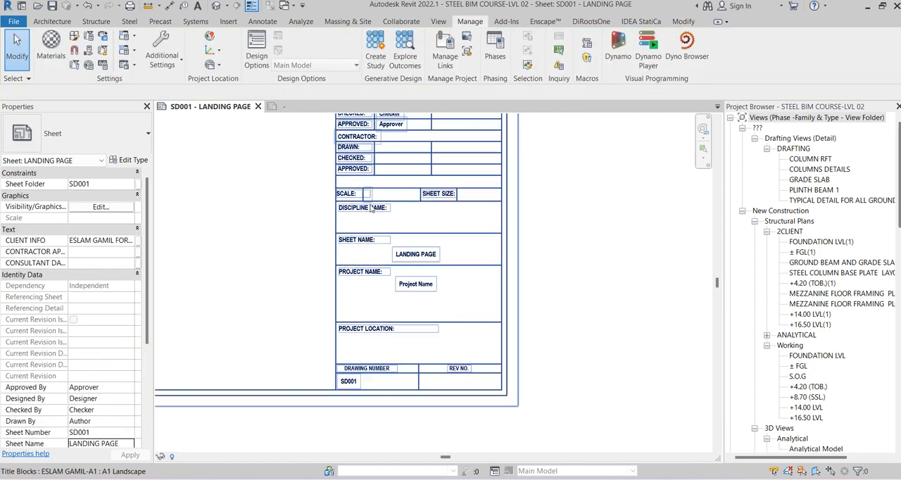
Open the sheet SD101 - STRUCTURE BASE PLATE
scroll(371, 209, "down", 5)
scroll(832, 354, "down", 3)
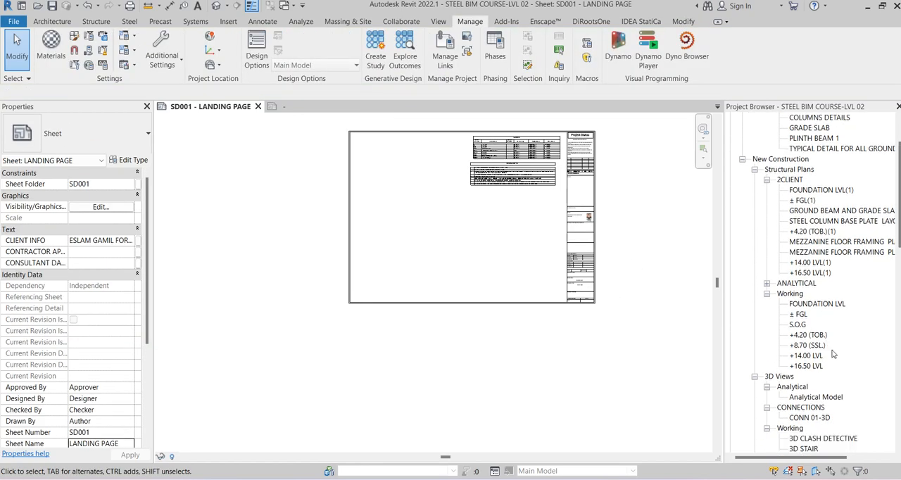
scroll(833, 354, "down", 15)
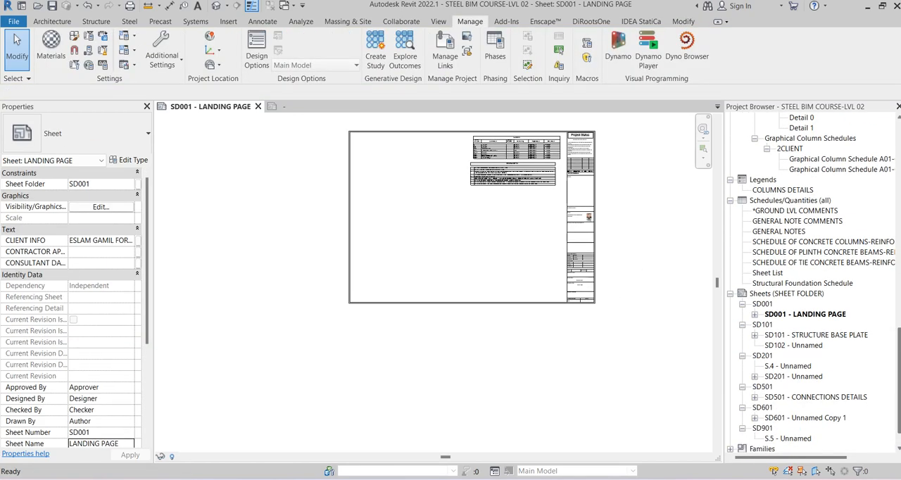
left_click(823, 336)
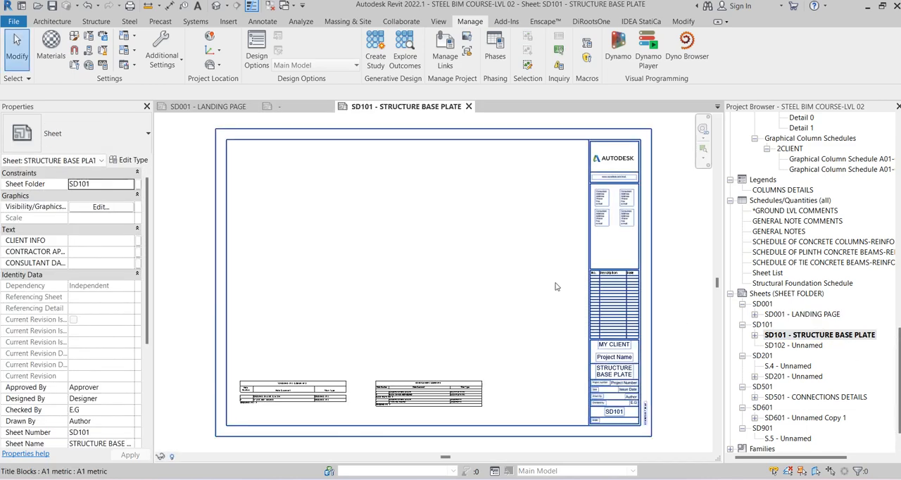
Place the STEEL COLUMN BASE PLATE LAYOUT PLAN view on sheet SD101 and shift it sideways to align with the title block's drawing area
scroll(837, 317, "up", 5)
scroll(838, 317, "up", 13)
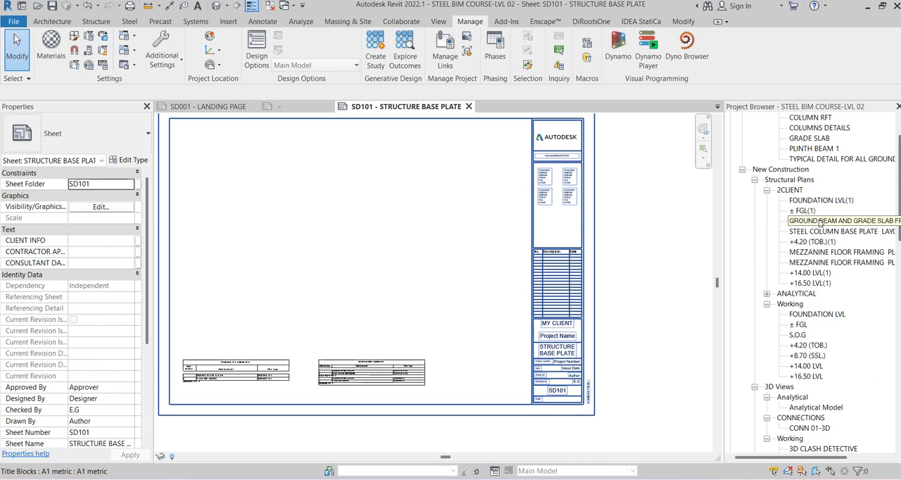
scroll(819, 224, "up", 3)
left_click(818, 242)
left_click(831, 262)
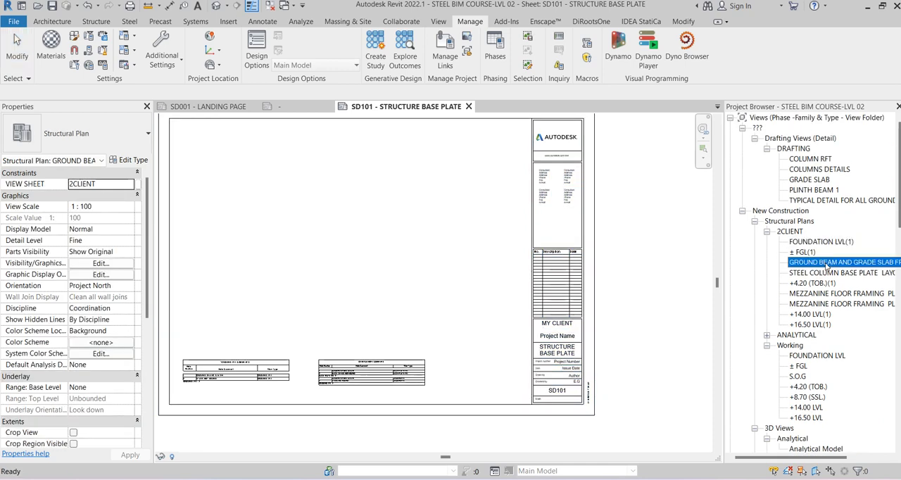
left_click(866, 273)
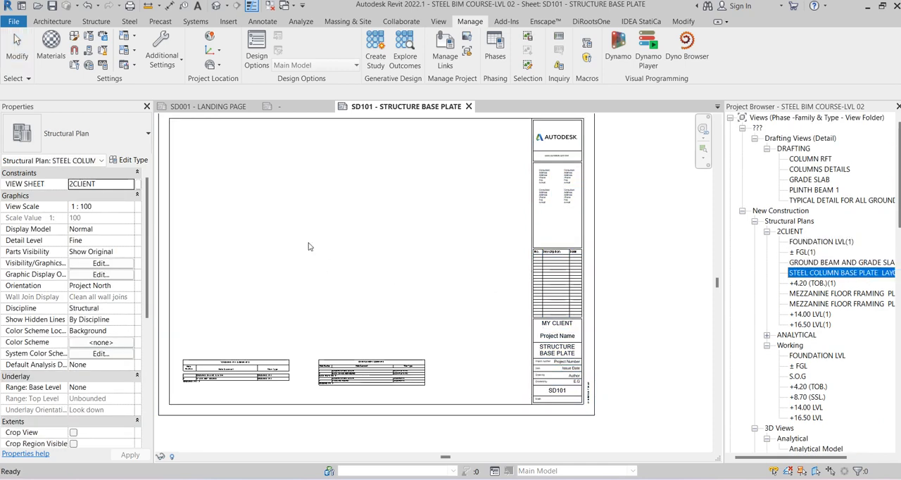
left_click_drag(336, 244, 338, 240)
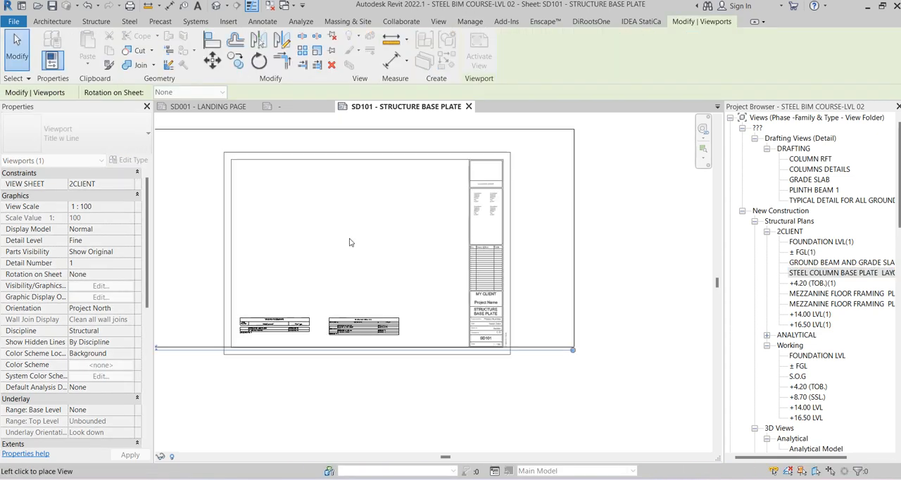
left_click(425, 252)
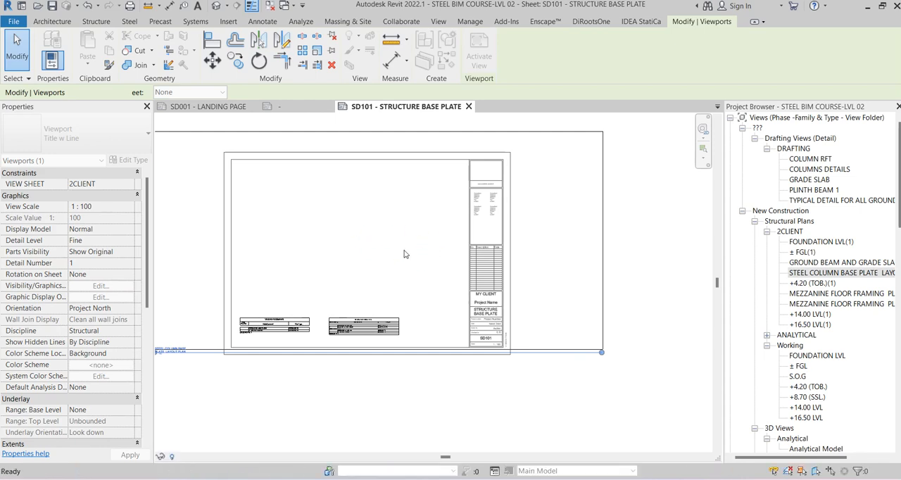
left_click_drag(523, 257, 384, 257)
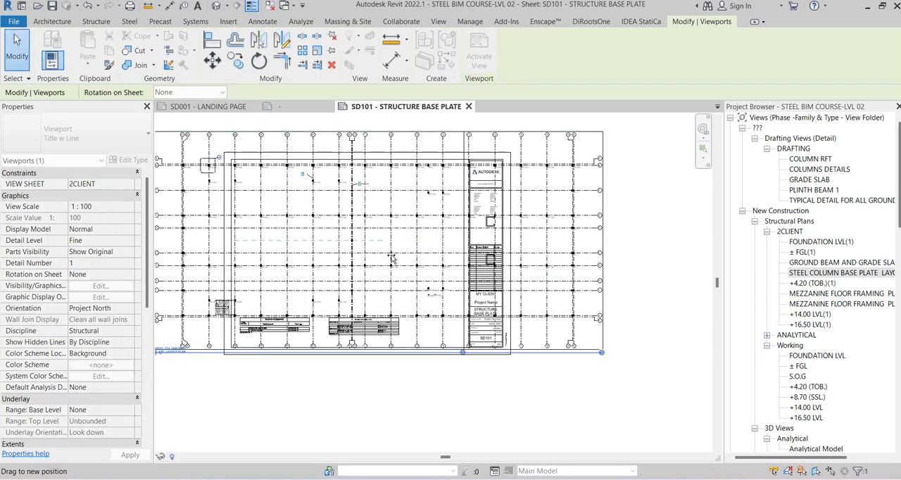
Check the scale label on sheet SD101 and swap its A1 metric title block for the custom A1 Landscape type
scroll(502, 337, "up", 4)
scroll(502, 318, "down", 2)
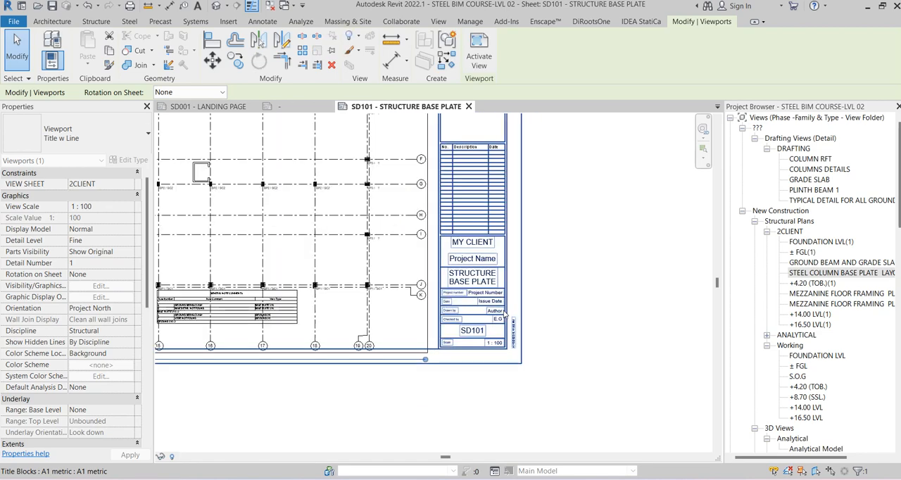
scroll(511, 299, "down", 2)
left_click(550, 239)
left_click(518, 206)
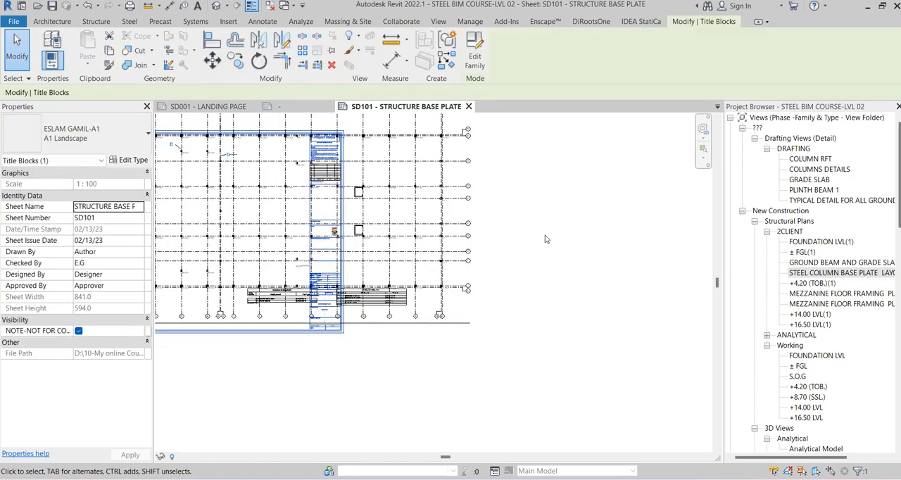
Move the base plate plan viewport so its edge meets the new title block's title strip
scroll(546, 238, "down", 3)
left_click(489, 219)
scroll(488, 219, "up", 2)
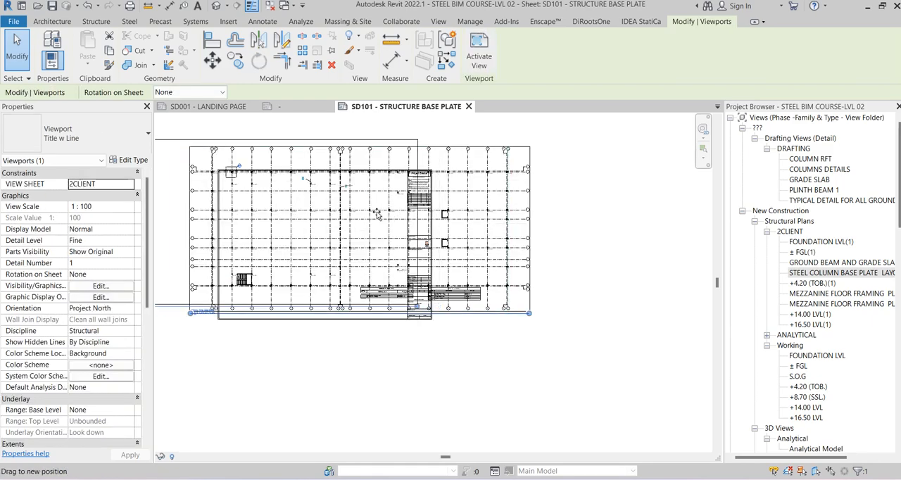
scroll(366, 222, "up", 3)
scroll(380, 278, "up", 5)
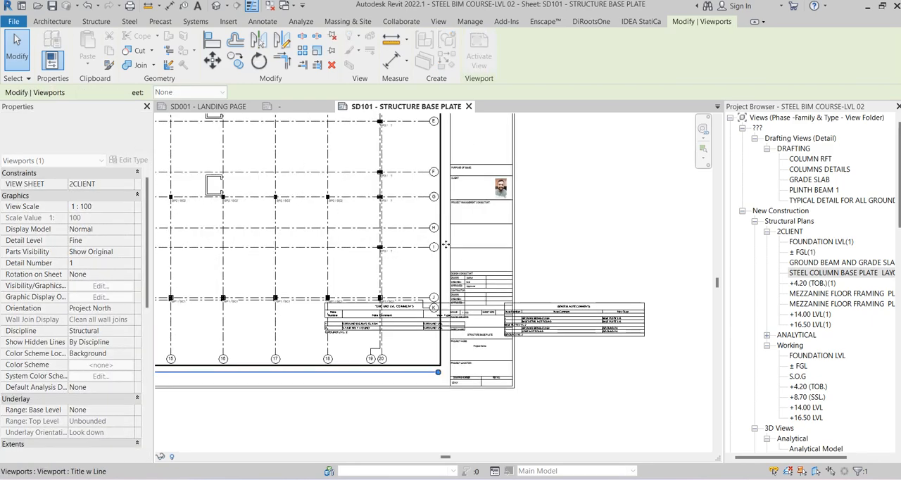
left_click(549, 286)
Check the scale in the title block and view title, activate the base plate plan and set its view scale to 1:200
scroll(571, 213, "up", 2)
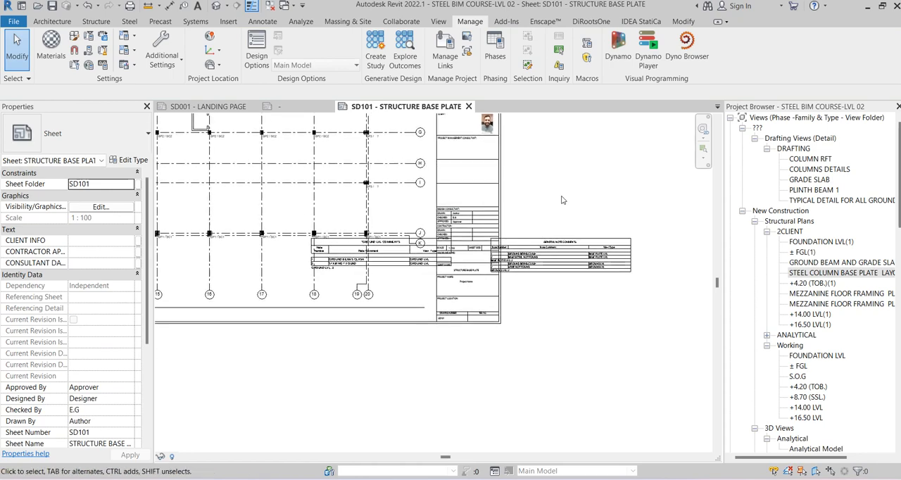
scroll(417, 389, "up", 3)
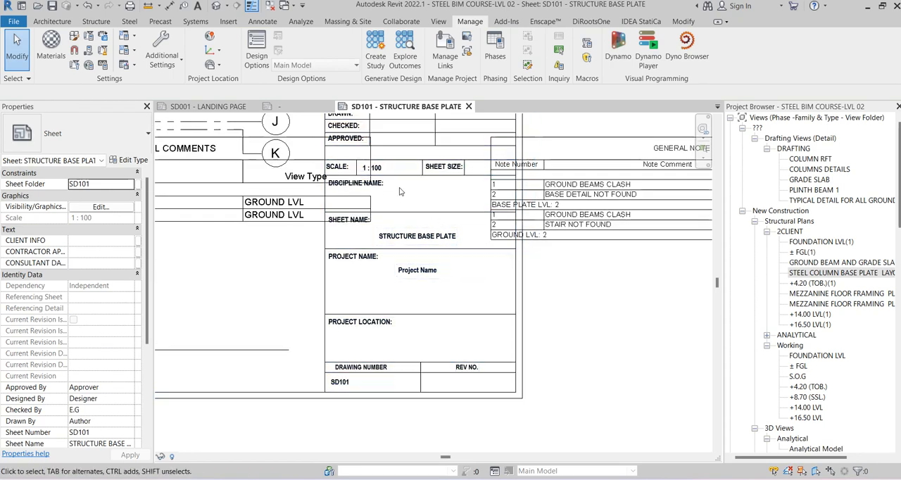
scroll(410, 178, "up", 2)
scroll(391, 173, "down", 5)
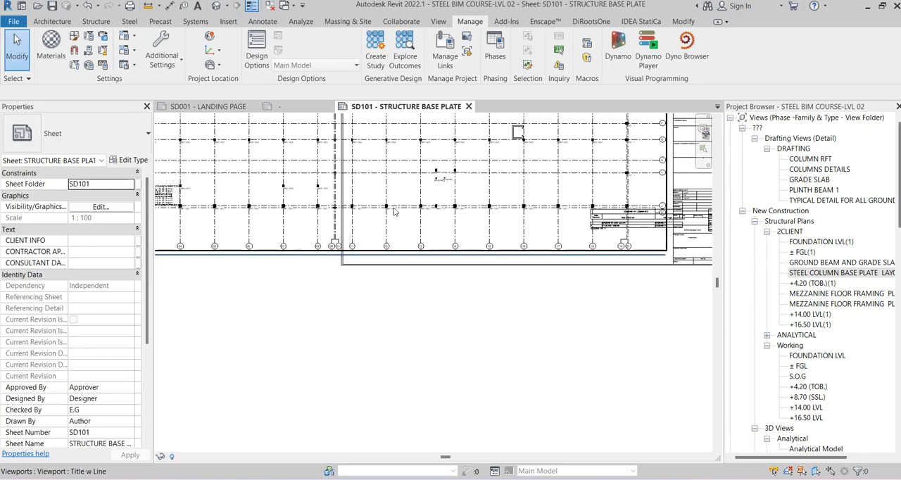
scroll(241, 221, "up", 5)
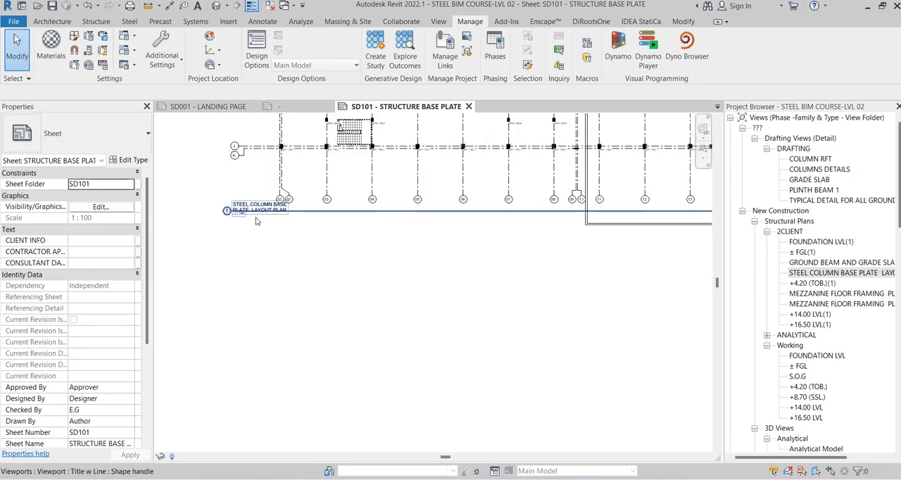
scroll(241, 221, "down", 2)
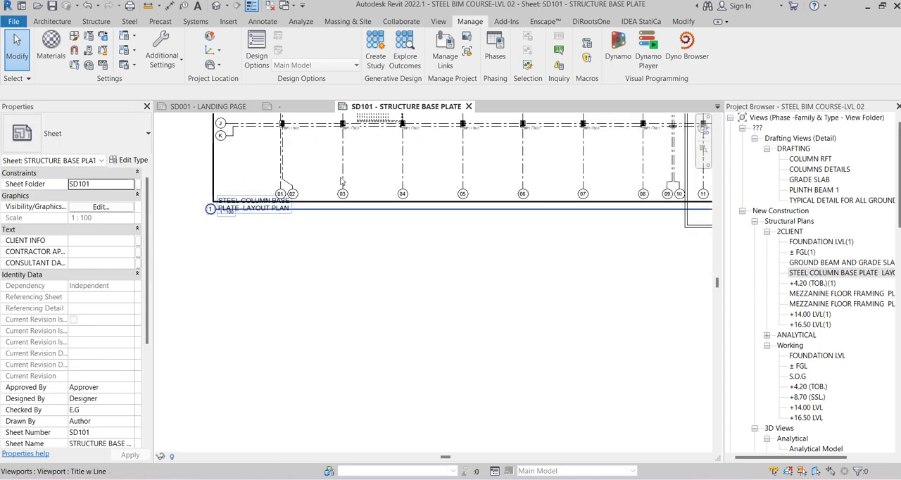
double_click(339, 186)
left_click(185, 457)
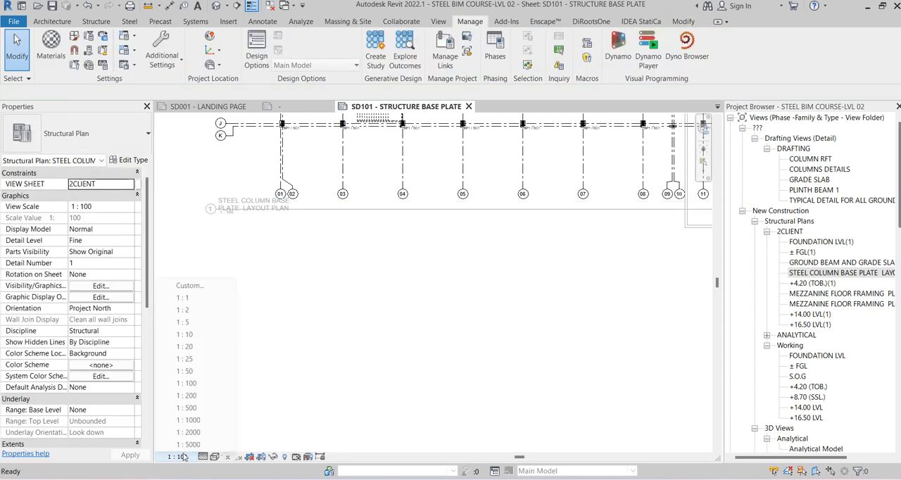
left_click(187, 384)
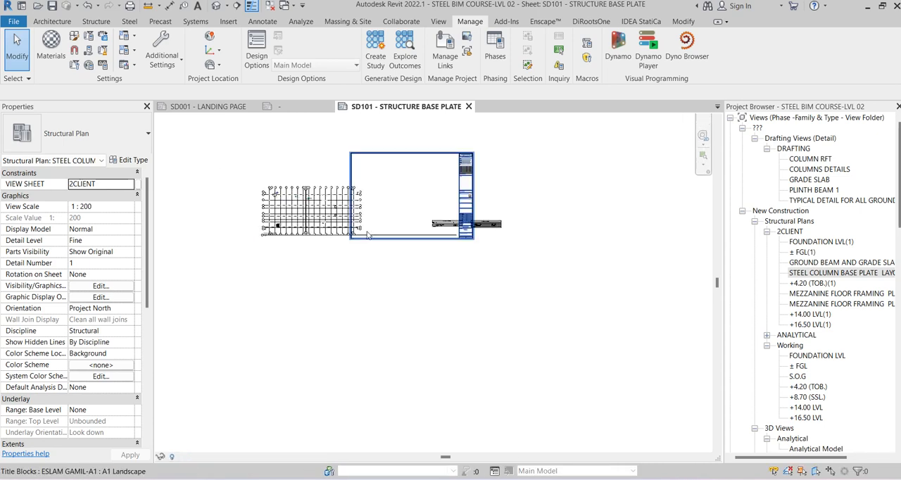
Move the rescaled base plate plan viewport inside the upper part of the sheet frame
scroll(384, 204, "up", 3)
left_click(387, 169)
left_click_drag(387, 169, 416, 164)
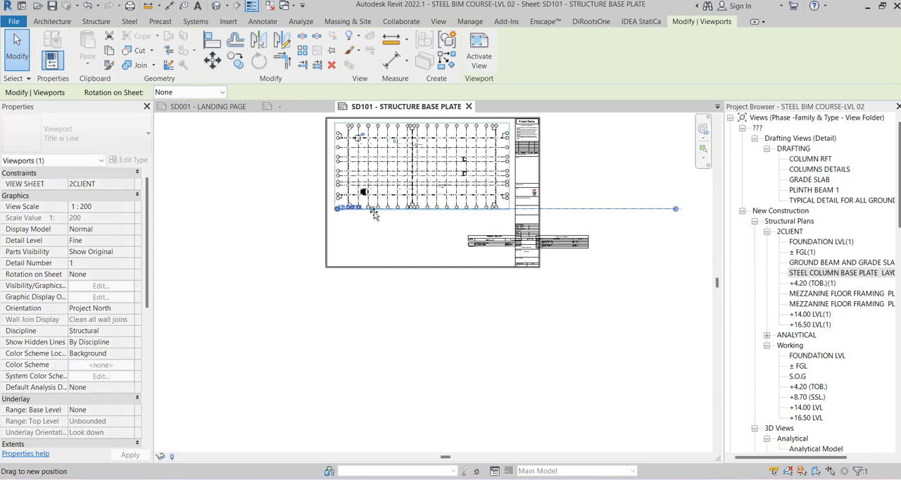
left_click(428, 246)
Select the two comment schedules together and move them inside the sheet frame below the plan
scroll(437, 238, "up", 2)
left_click(622, 241)
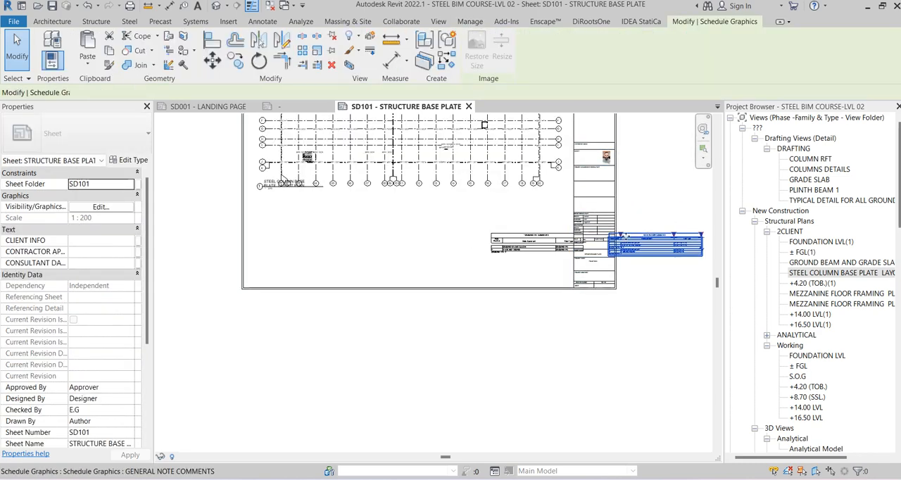
left_click(533, 246, "ctrl")
left_click_drag(533, 246, 297, 219)
left_click(354, 250)
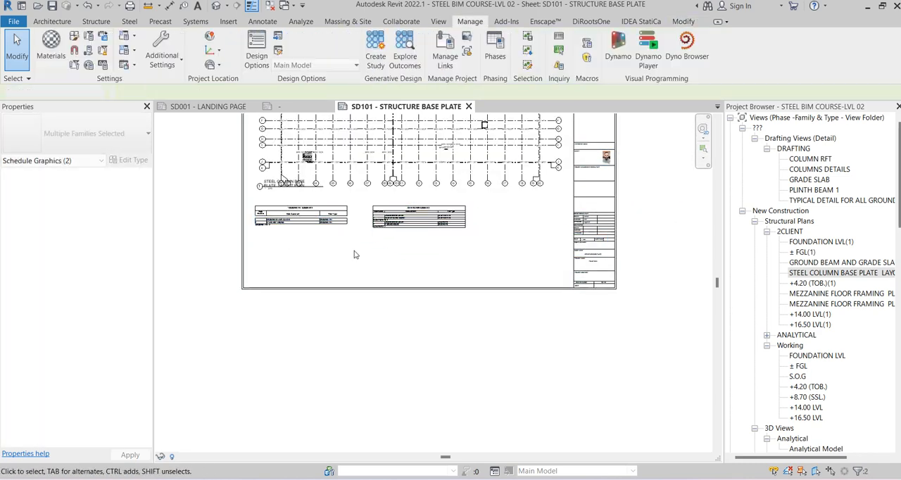
Examine the scale, sheet name and drawing number labels in the title block and the scale under the plan's view title
scroll(600, 242, "up", 3)
middle_click_drag(670, 247, 597, 263)
scroll(445, 233, "up", 2)
scroll(445, 232, "up", 3)
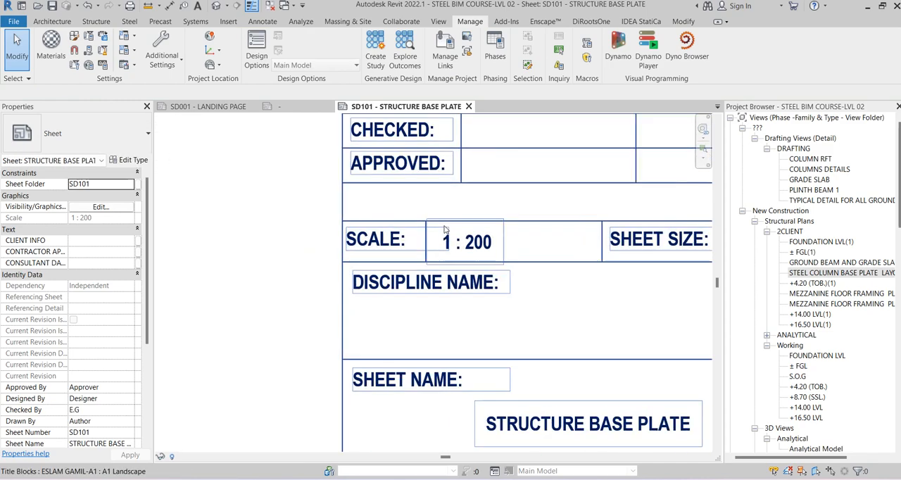
scroll(447, 229, "down", 3)
middle_click_drag(538, 317, 506, 235)
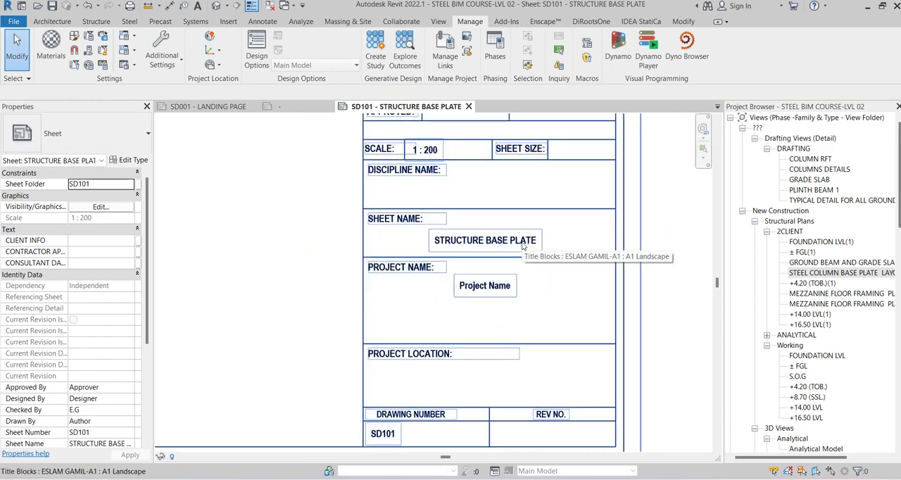
scroll(545, 247, "down", 4)
middle_click_drag(310, 226, 590, 264)
middle_click_drag(233, 225, 519, 244)
scroll(390, 231, "down", 4)
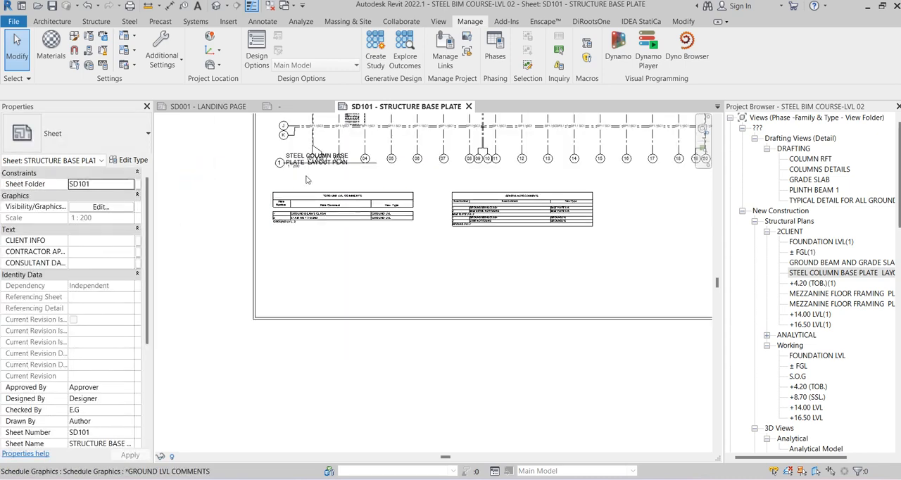
scroll(308, 178, "up", 3)
scroll(283, 183, "down", 2)
middle_click_drag(424, 187, 265, 192)
scroll(525, 249, "down", 3)
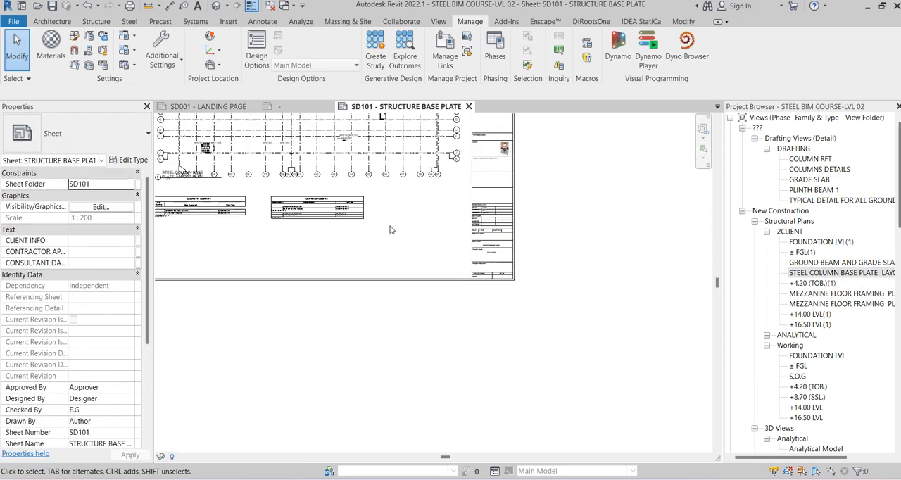
Change the PROJECT NAME label in the SD101 title block to STEEL FRAME
scroll(525, 252, "up", 5)
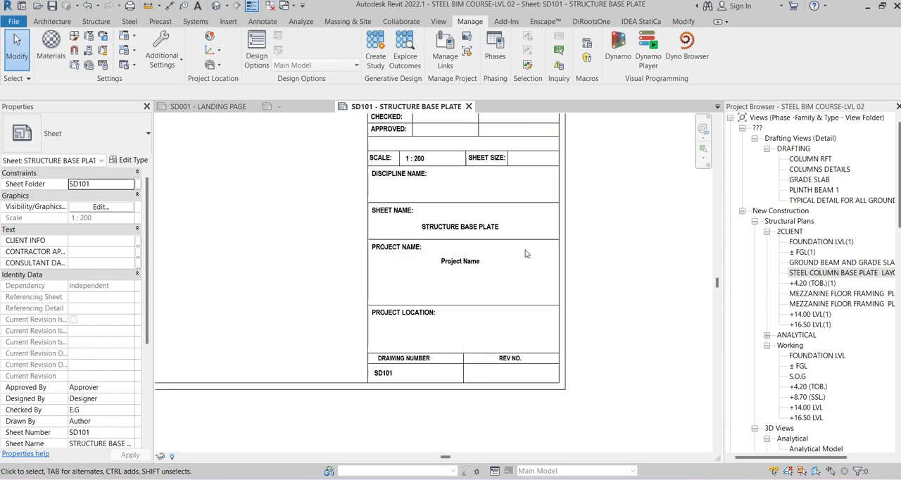
left_click(463, 262)
left_click(463, 262)
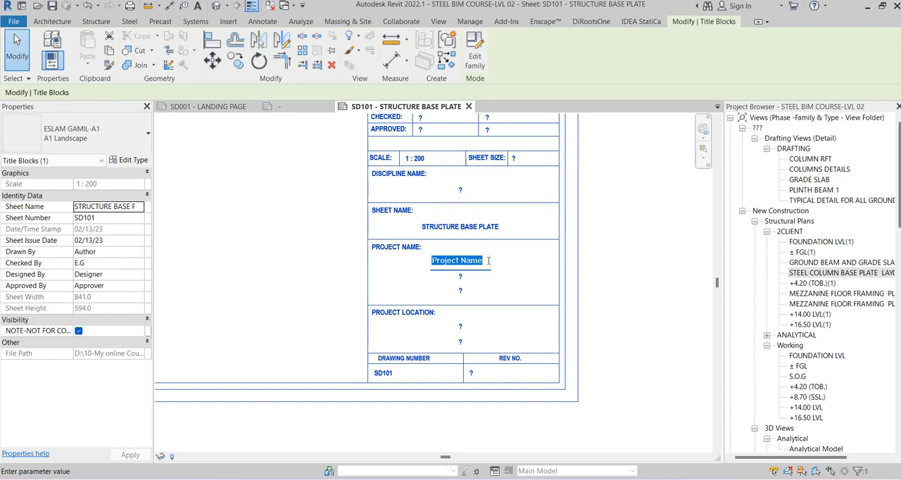
type("STEEL FRAME")
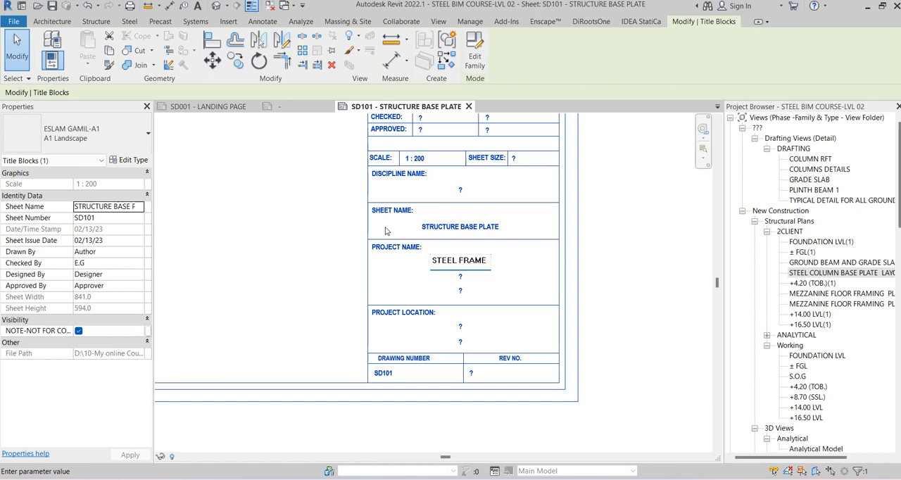
left_click(325, 240)
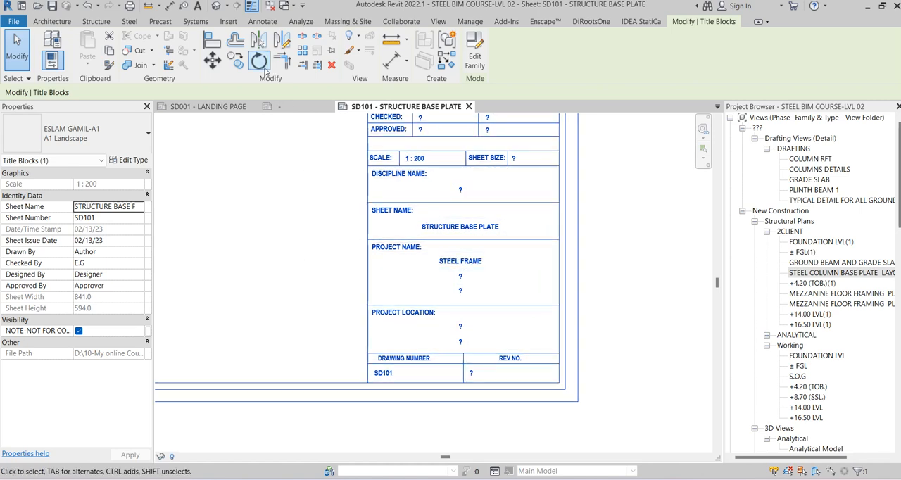
Add the shared parameter CONTRACTOR CHECKED BY from the TITLEBLOCKPARAMTERS group as an instance project parameter for the Sheets category
left_click(467, 21)
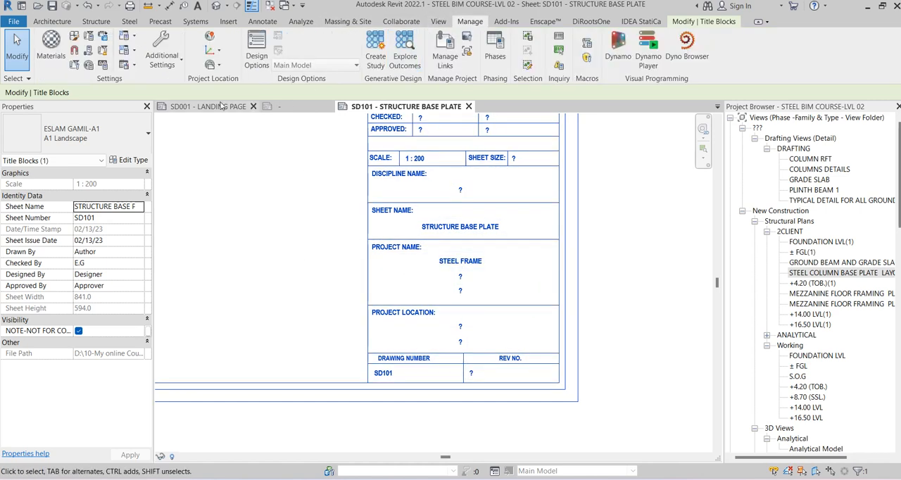
left_click(86, 38)
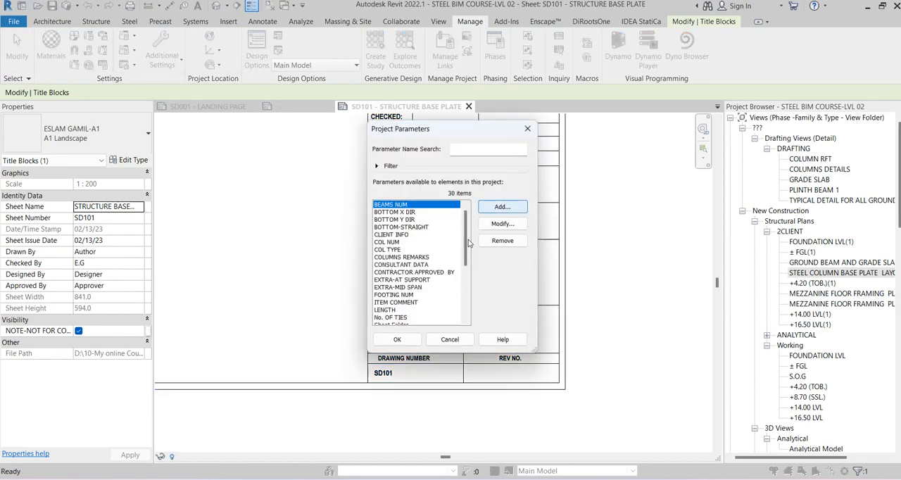
left_click(500, 206)
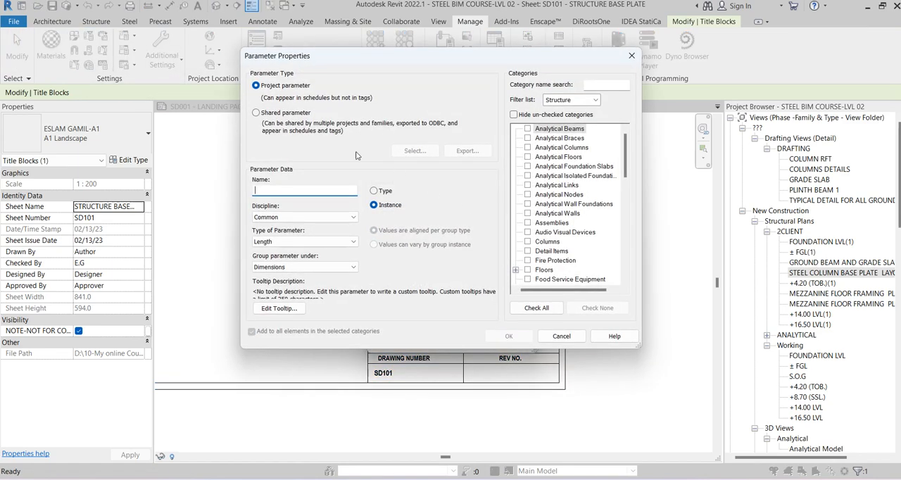
left_click(285, 113)
left_click(415, 150)
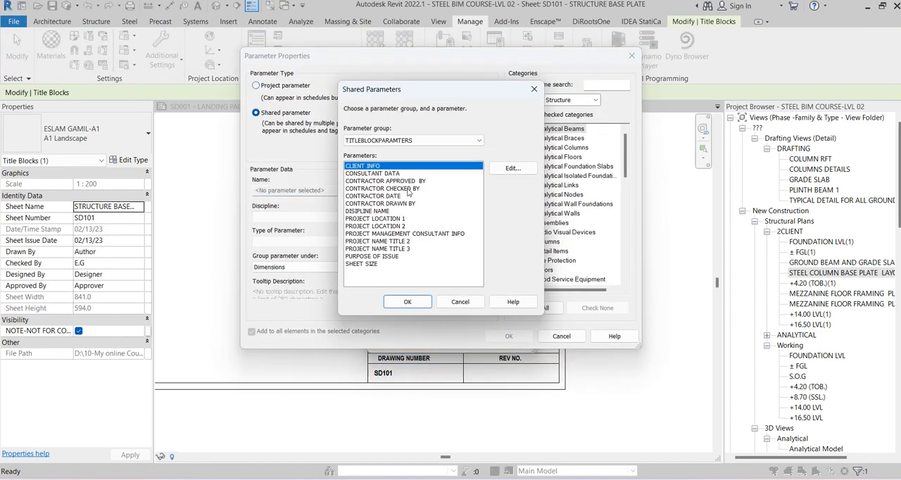
left_click(421, 181)
left_click(402, 188)
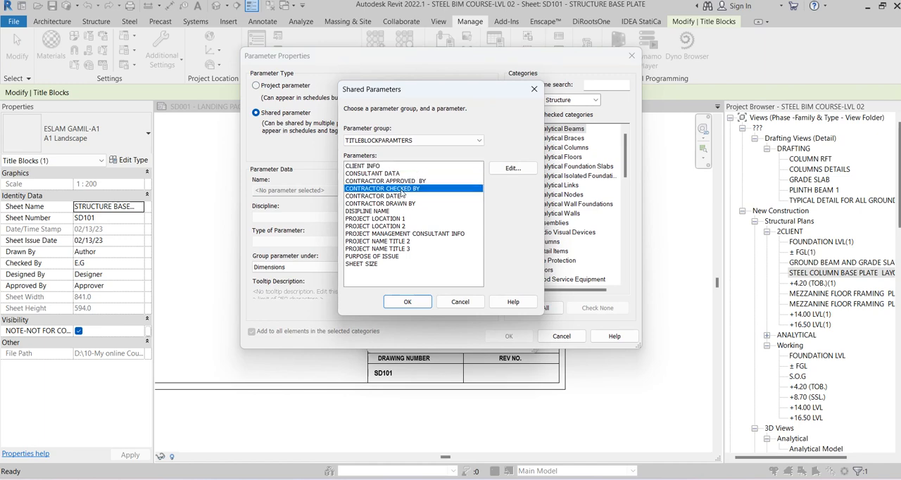
left_click(394, 304)
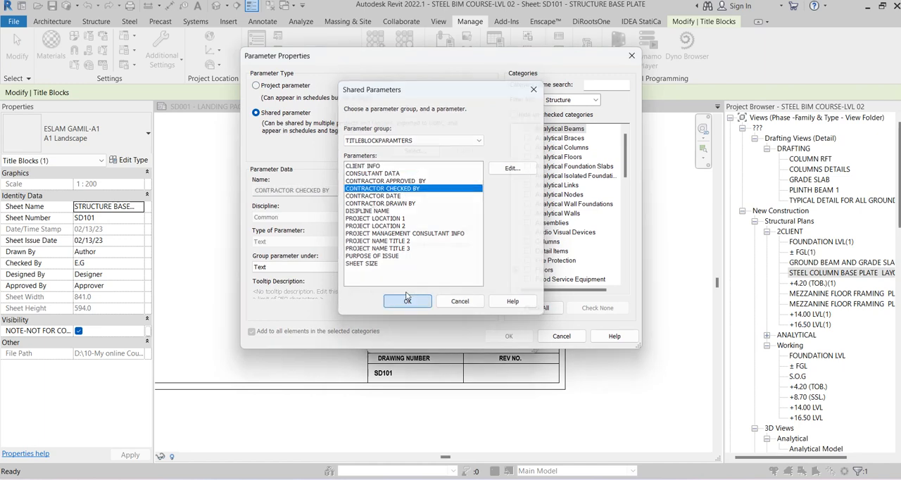
left_click_drag(622, 159, 612, 227)
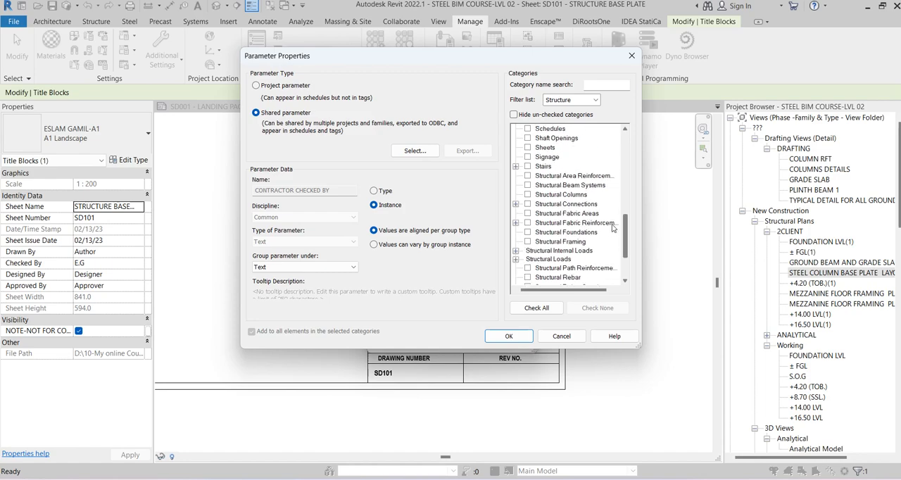
left_click(527, 148)
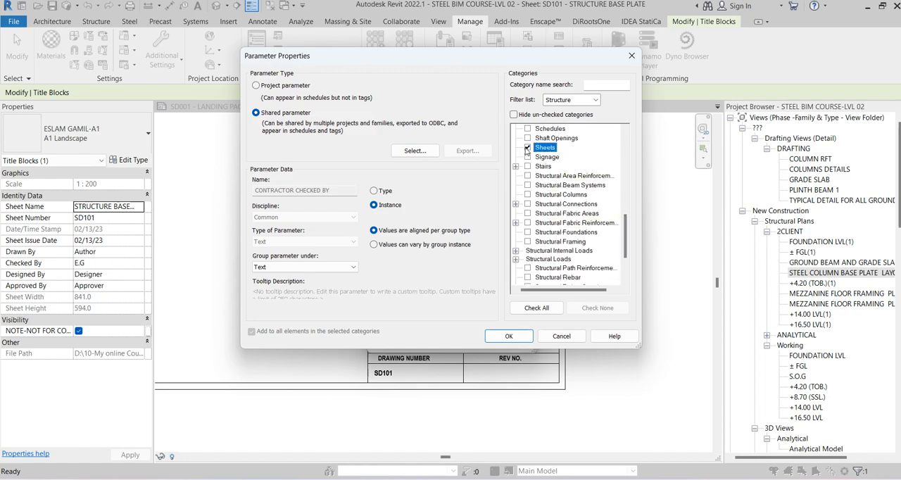
left_click(506, 334)
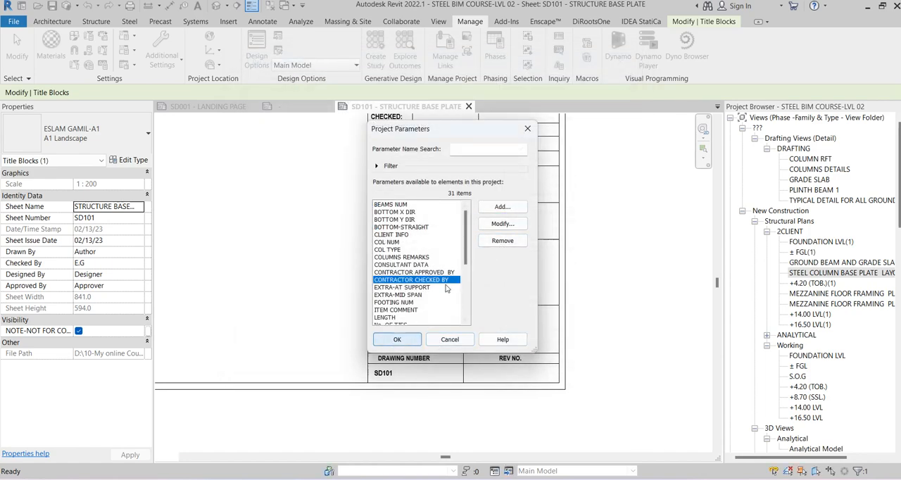
key("Return")
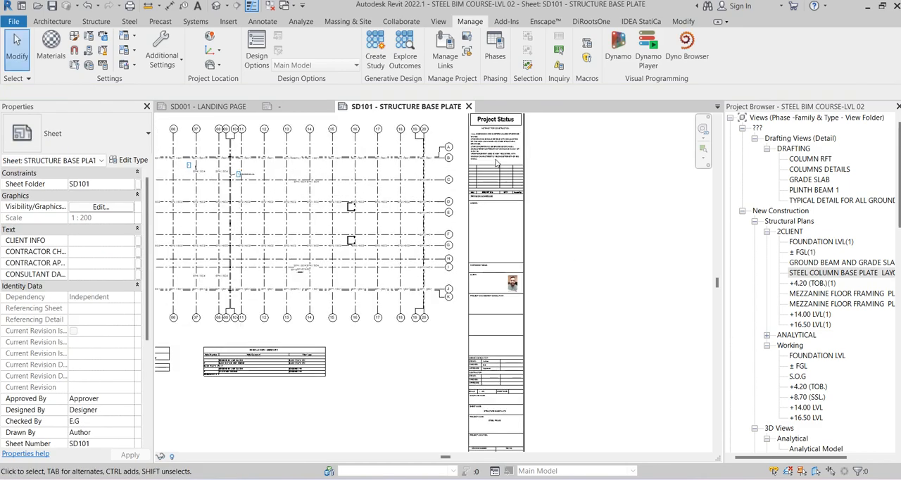
scroll(496, 163, "up", 5)
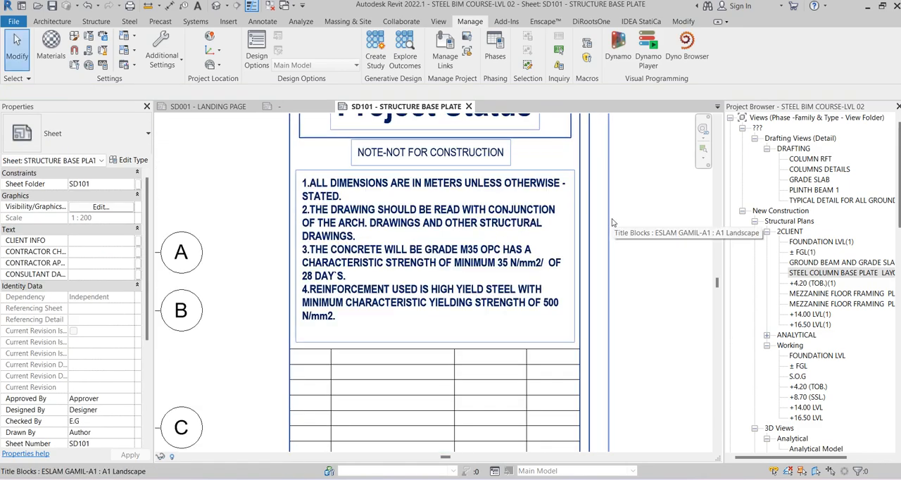
scroll(612, 222, "down", 8)
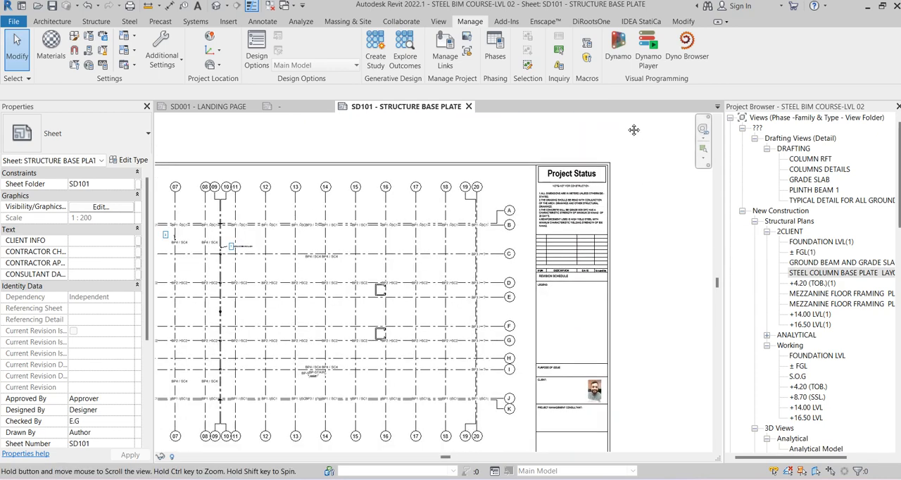
scroll(633, 163, "down", 1)
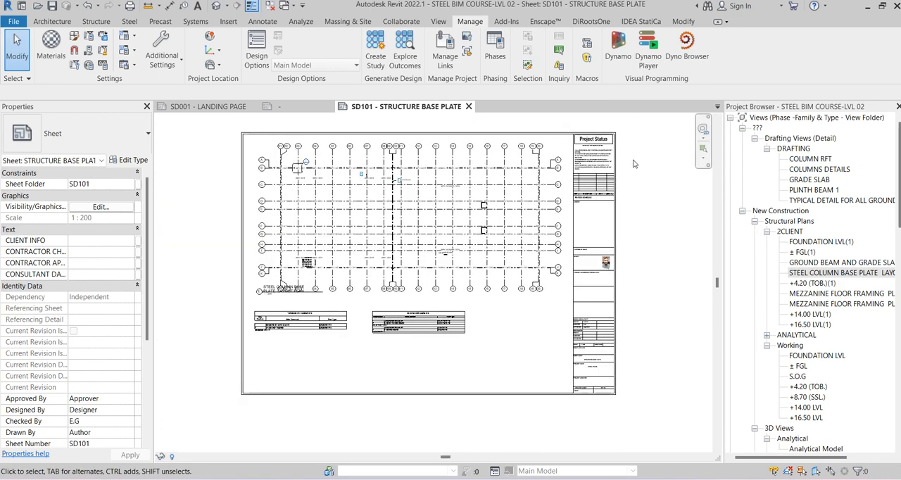